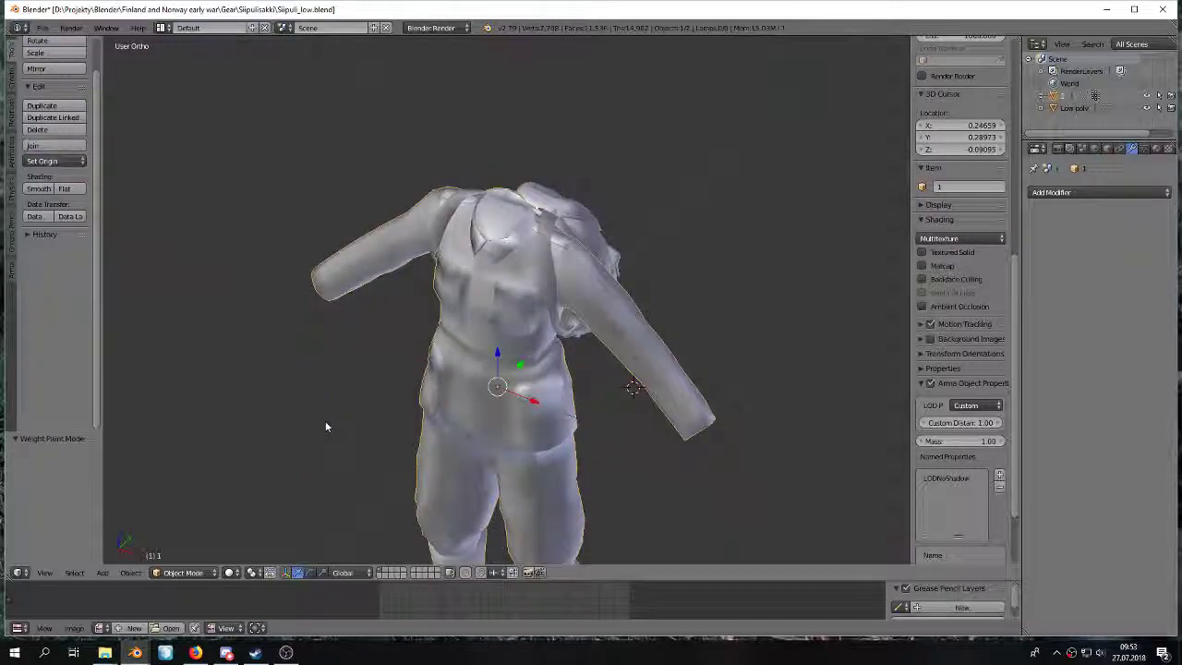
Put the uniform in Weight Paint mode and look through its vertex groups and their weights.
scroll(326, 425, "down", 1)
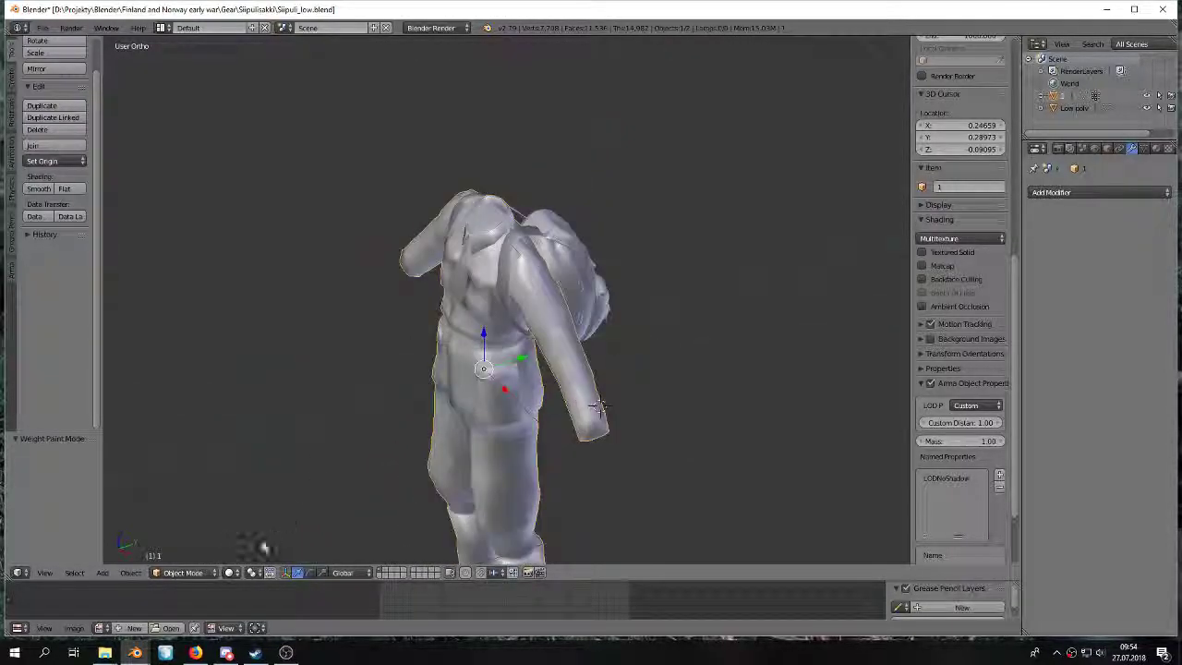
left_click(184, 572)
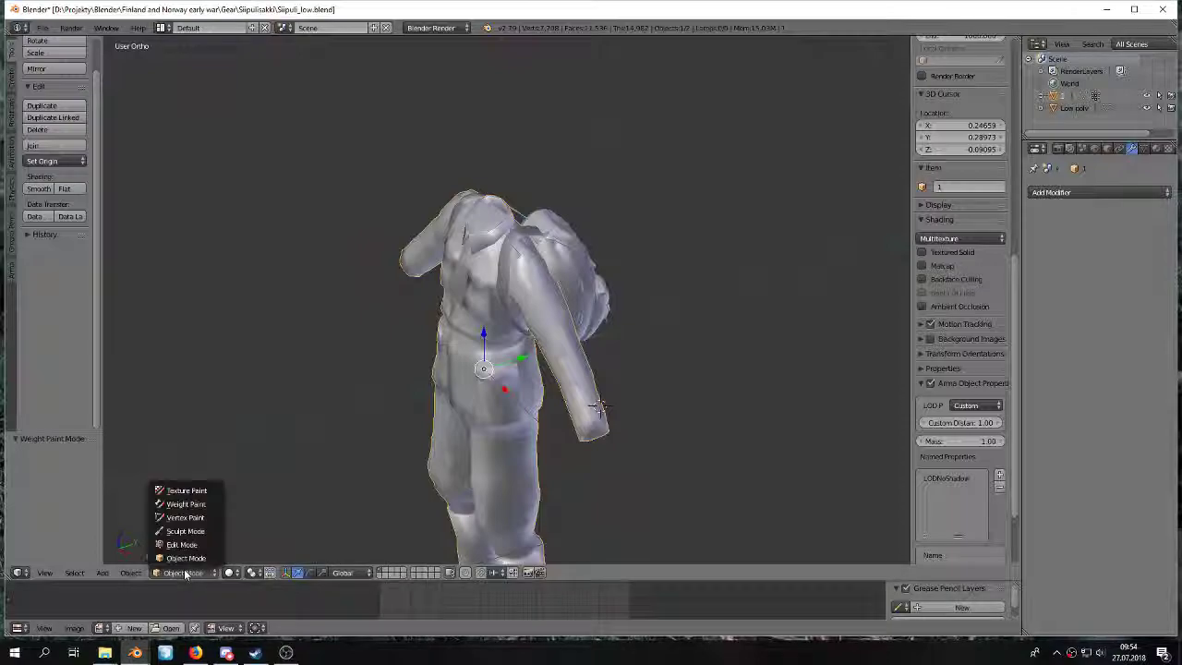
left_click(185, 504)
mouse_move(343, 444)
middle_mouse_down()
mouse_move(369, 404)
mouse_move(799, 343)
middle_mouse_up()
left_click(1144, 148)
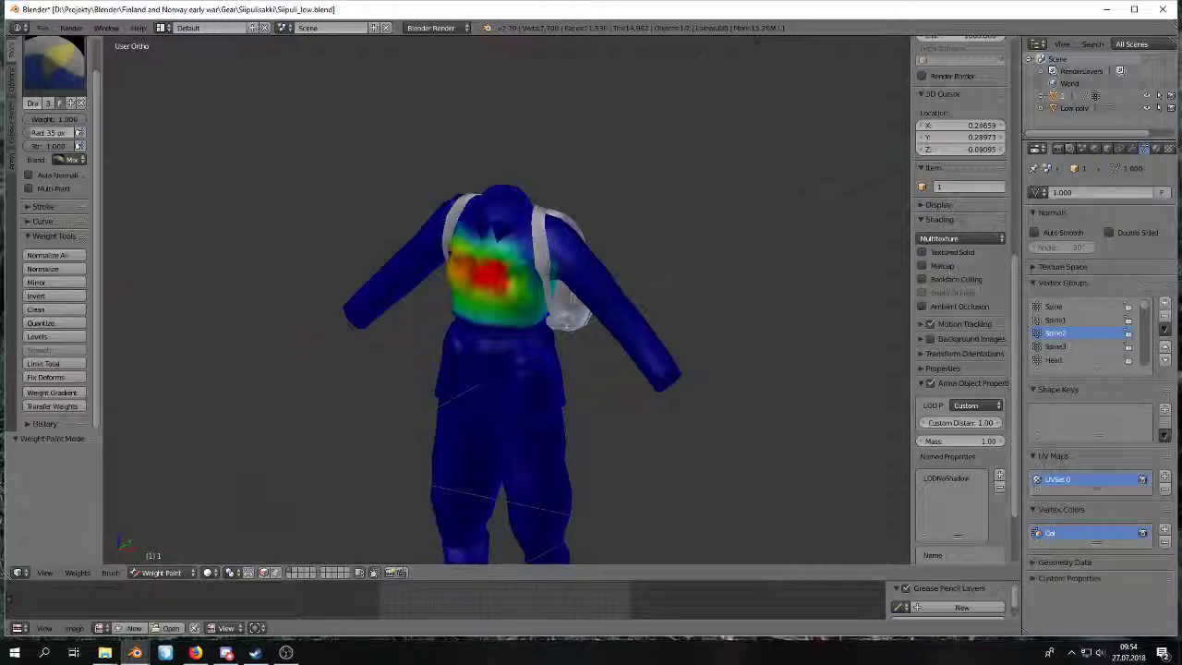
scroll(1072, 329, "up", 2, "ctrl")
scroll(1072, 329, "down", 17, "ctrl")
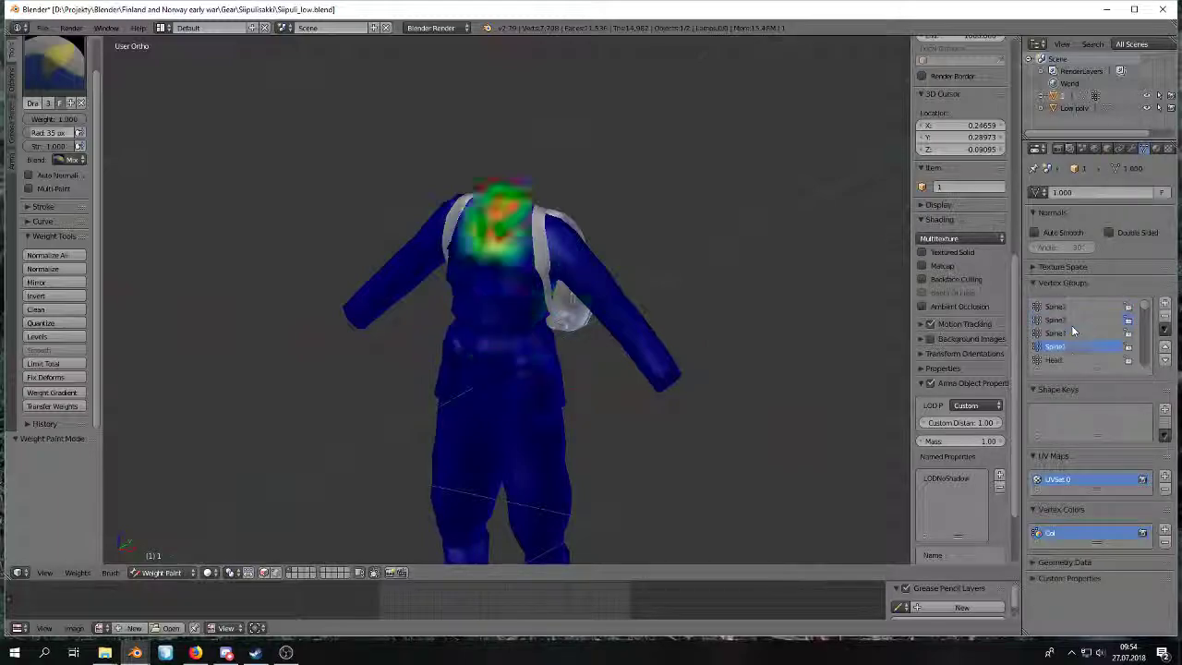
scroll(1071, 325, "down", 6, "ctrl")
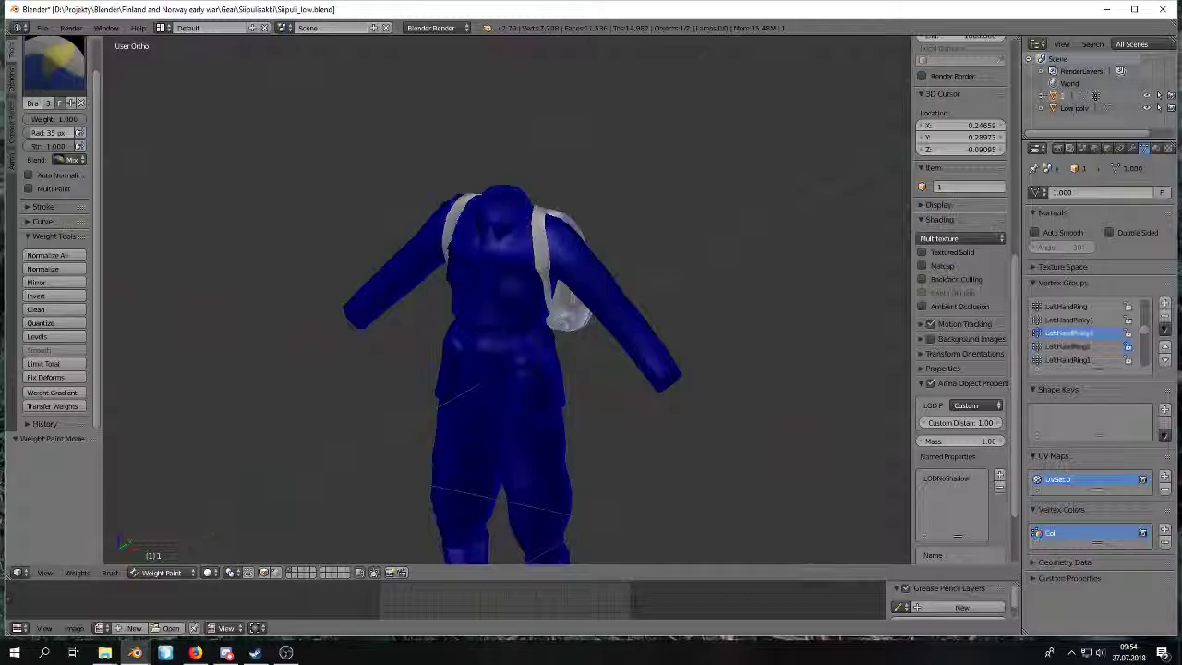
scroll(1072, 331, "up", 20, "ctrl")
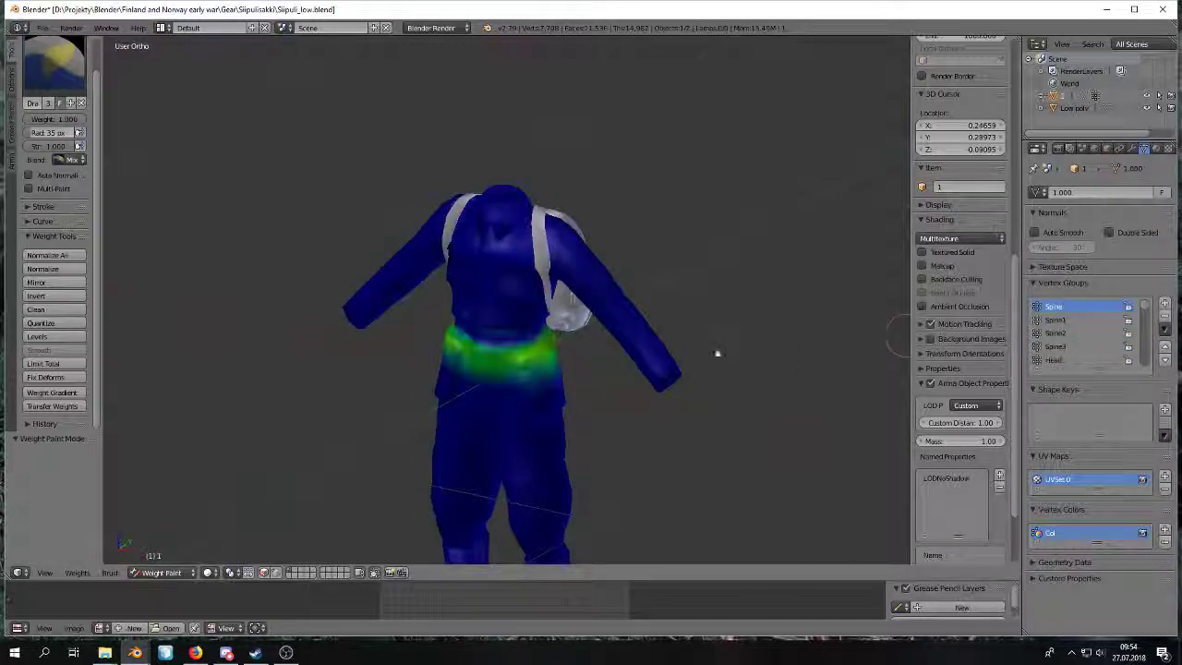
Return to Object Mode, select the backpack and check its vertex group list.
key("Tab")
middle_click_drag(694, 294, 577, 287)
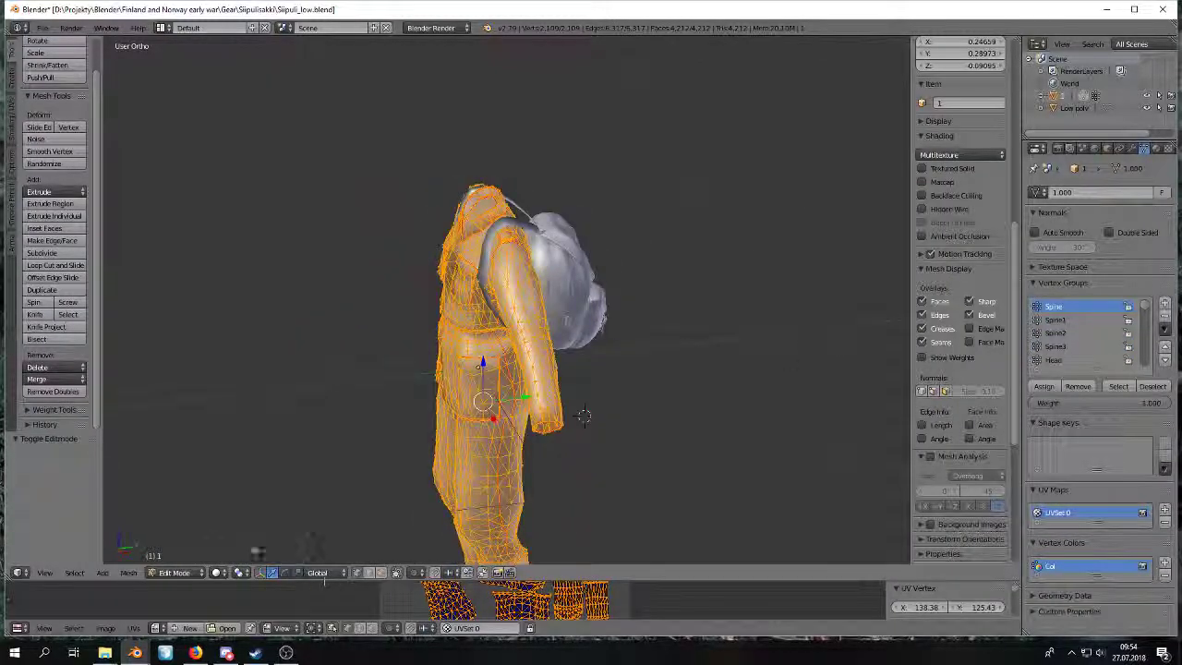
left_click(169, 573)
left_click(174, 557)
right_click(543, 276)
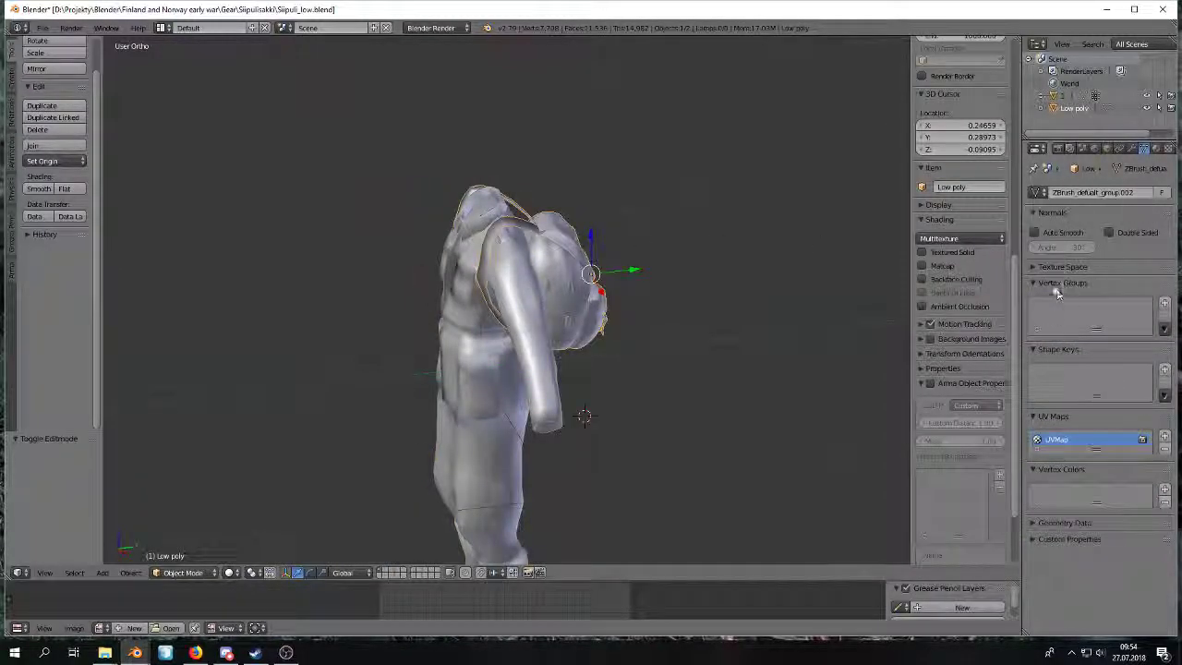
middle_click_drag(638, 329, 686, 364)
mouse_move(289, 649)
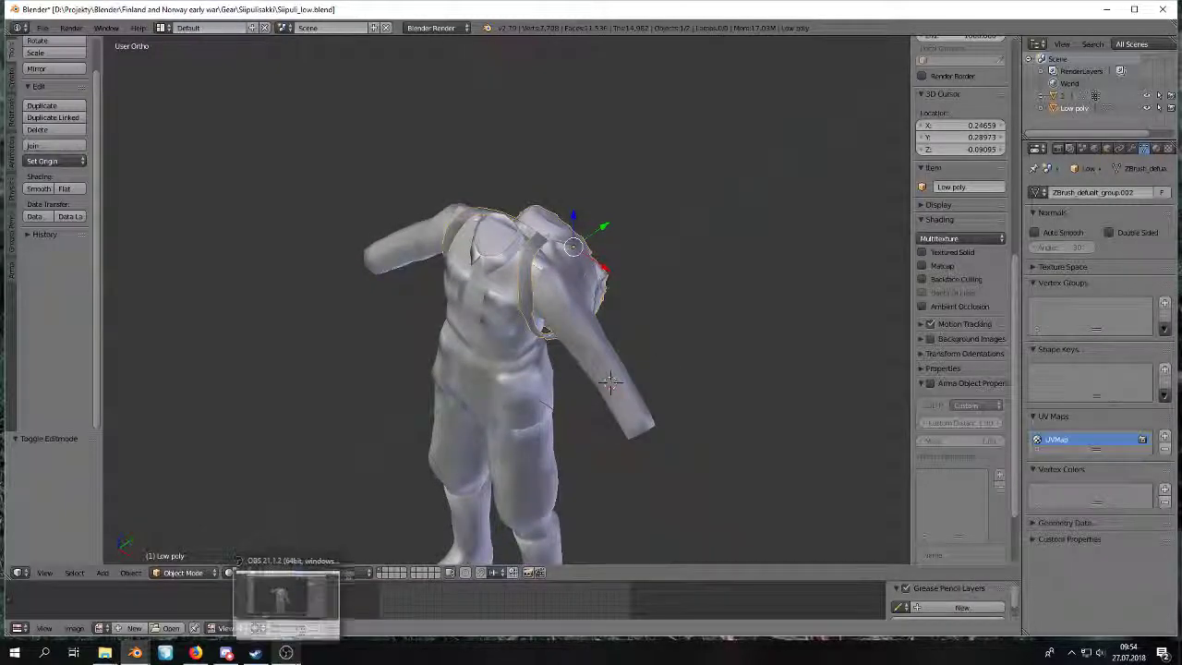
Select the uniform again and view its Spine group weights in Weight Paint mode.
right_click(571, 372)
middle_click_drag(359, 364, 389, 294)
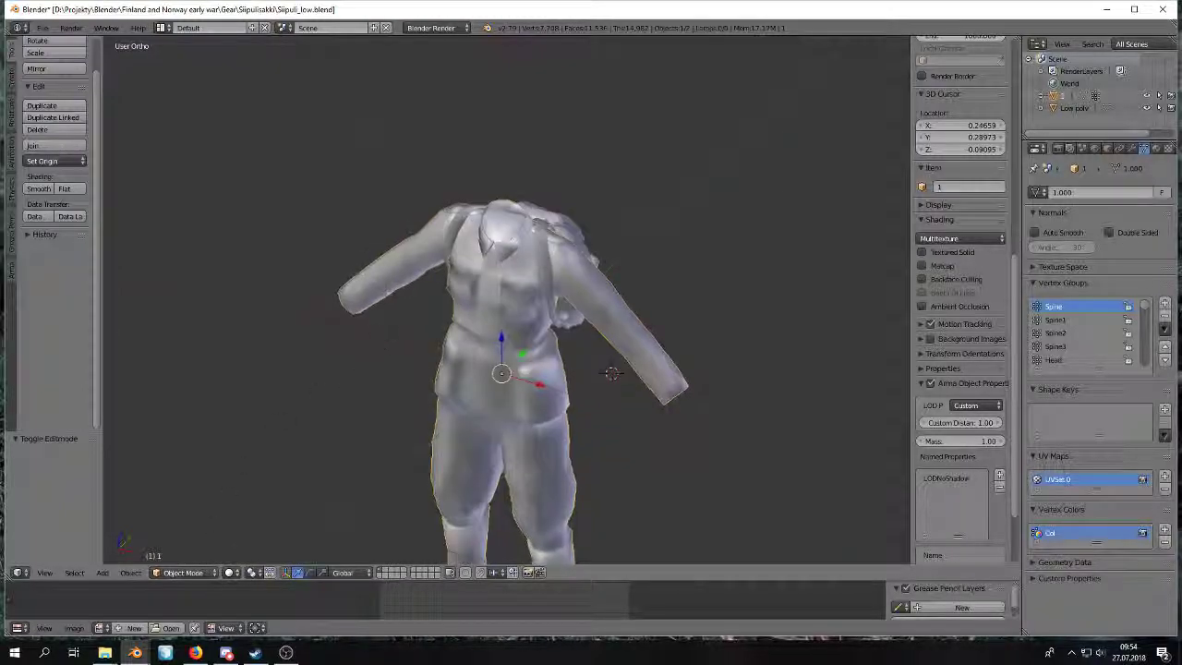
left_click(181, 572)
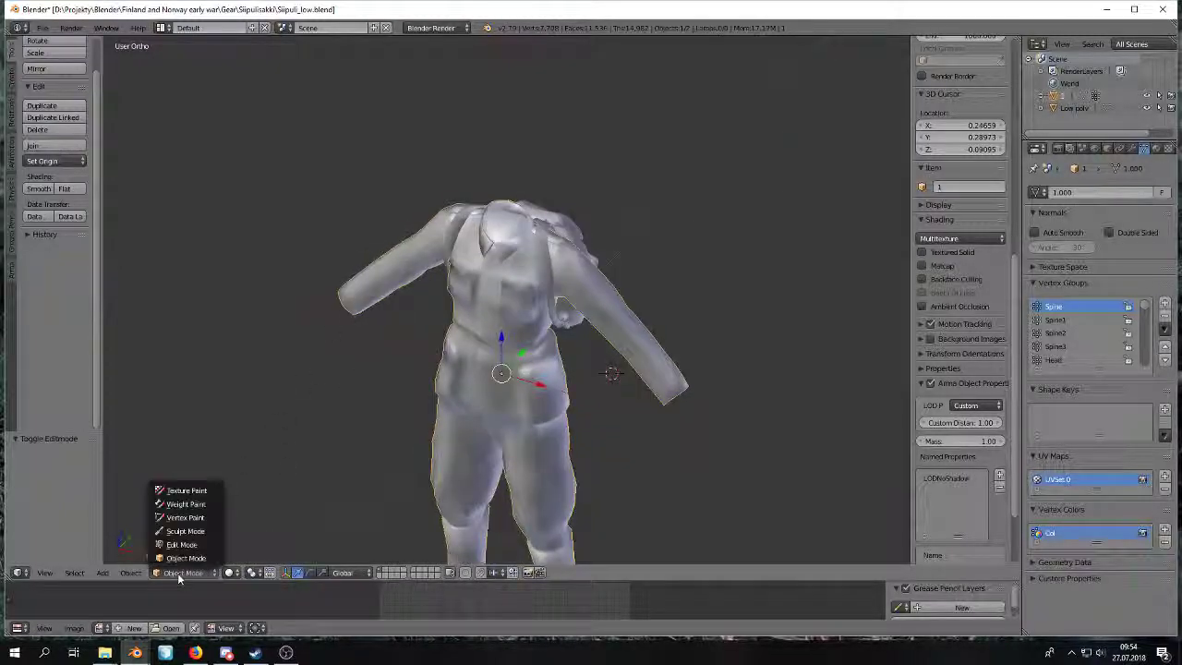
left_click(188, 517)
left_click(163, 573)
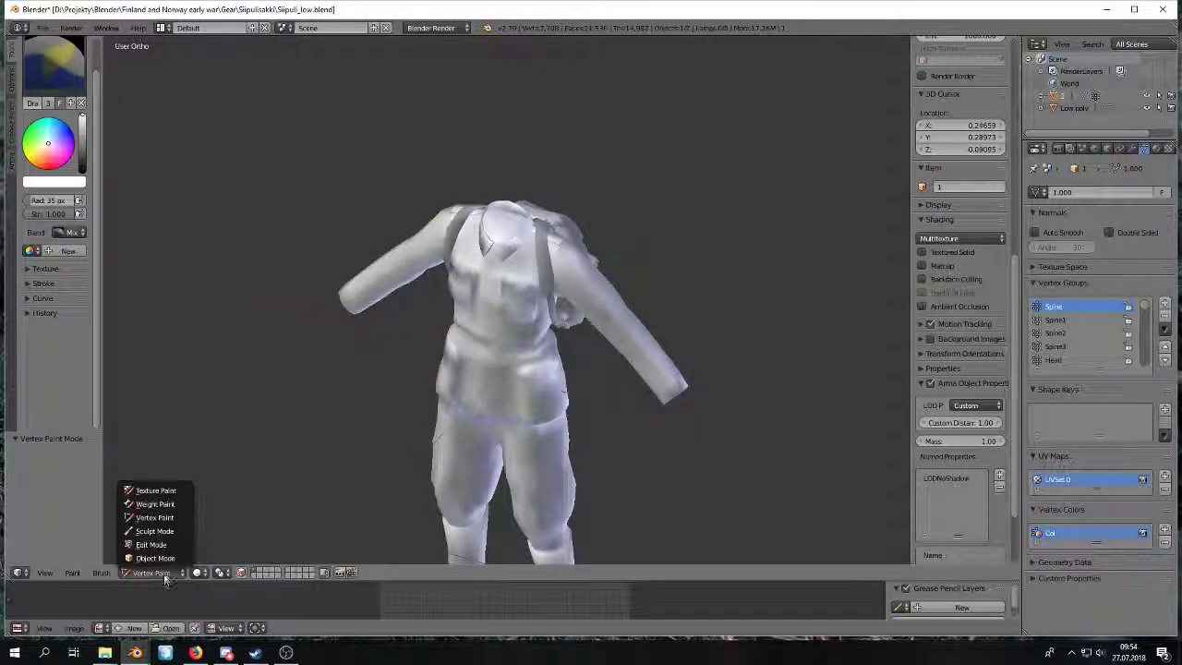
left_click(174, 503)
middle_click_drag(399, 399, 364, 388)
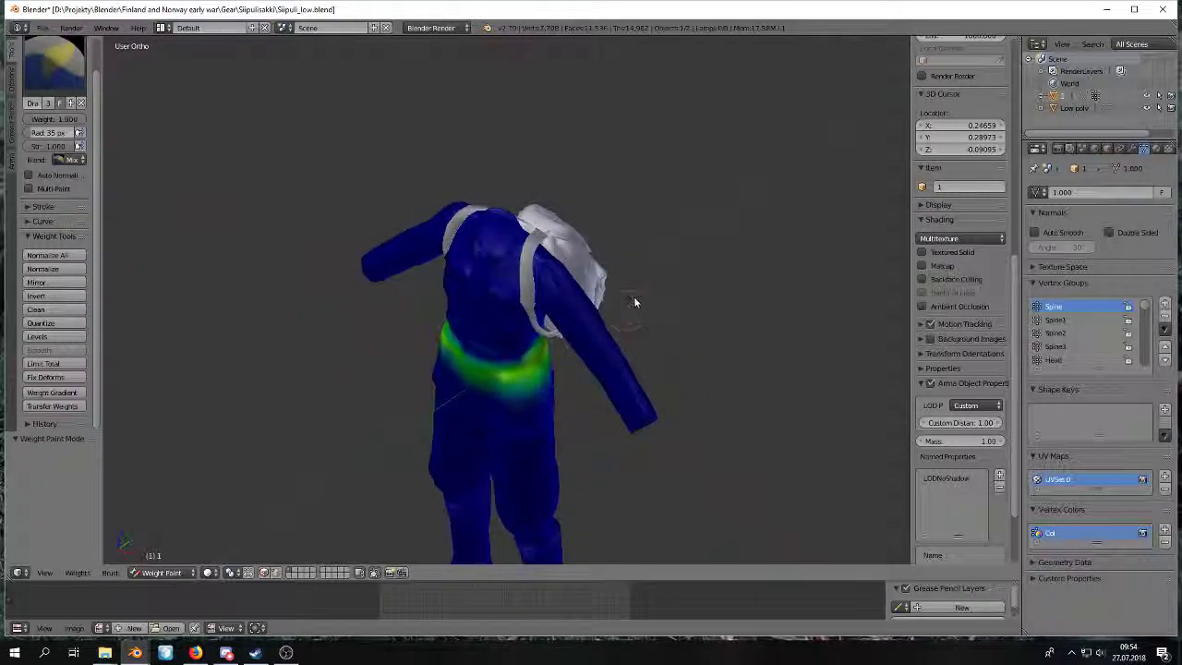
Select the uniform with the backpack as the active object and transfer the weights to the backpack in Weight Paint mode.
key("ctrl+Tab")
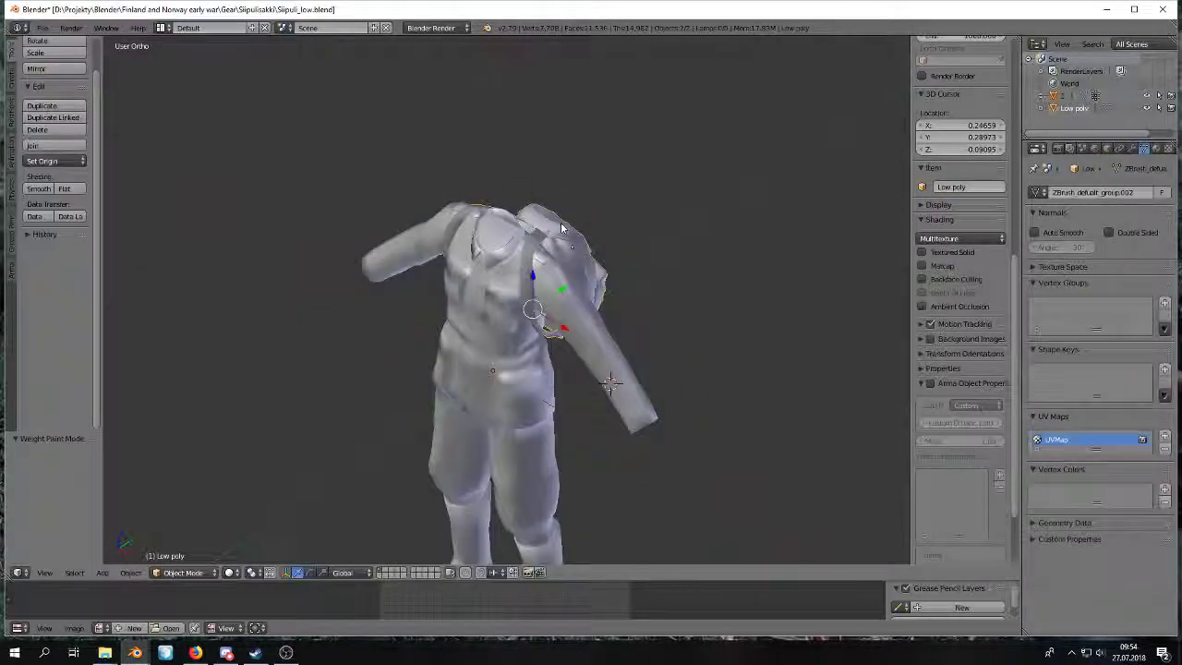
left_click(213, 574)
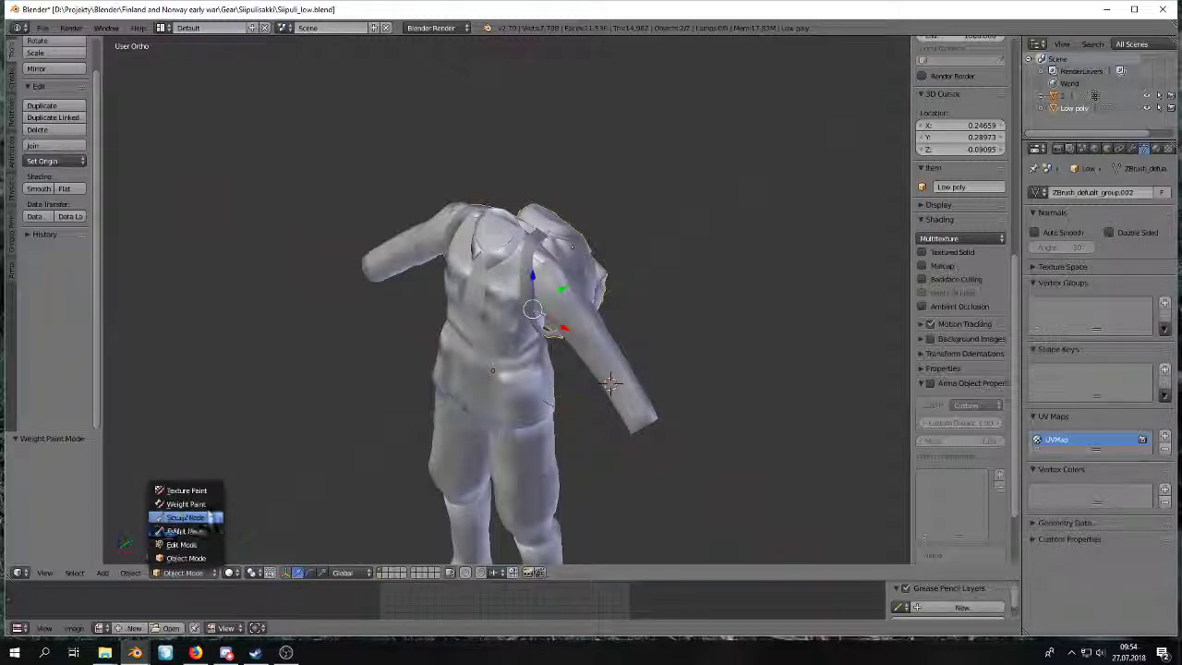
left_click(207, 506)
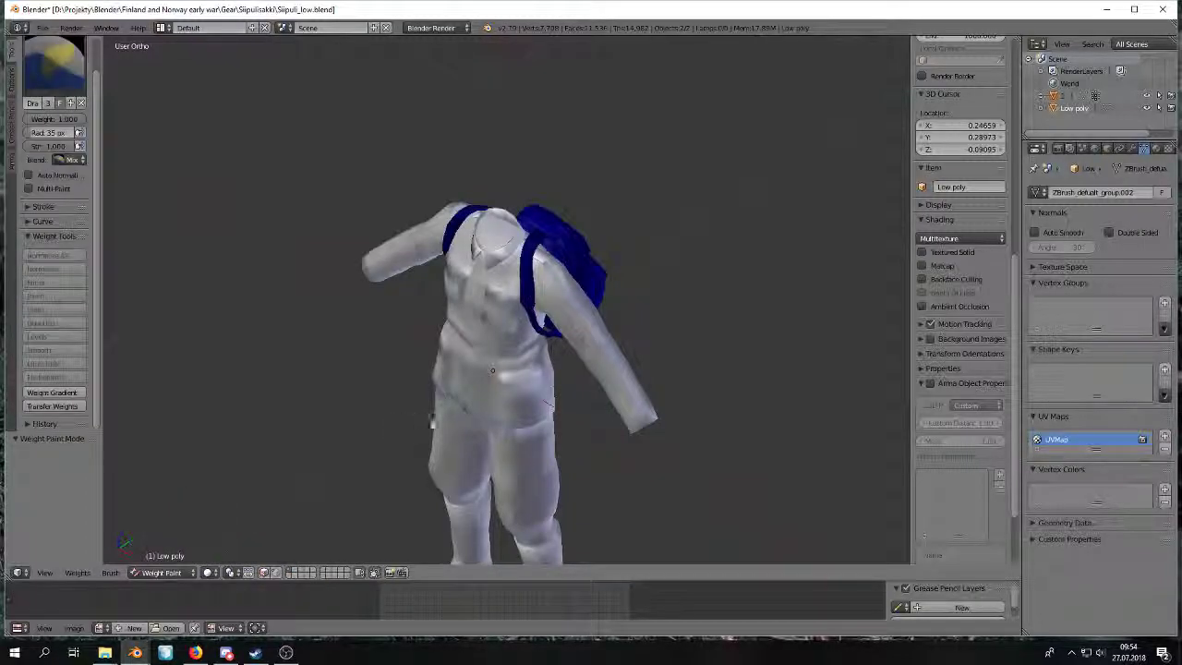
left_click(61, 406)
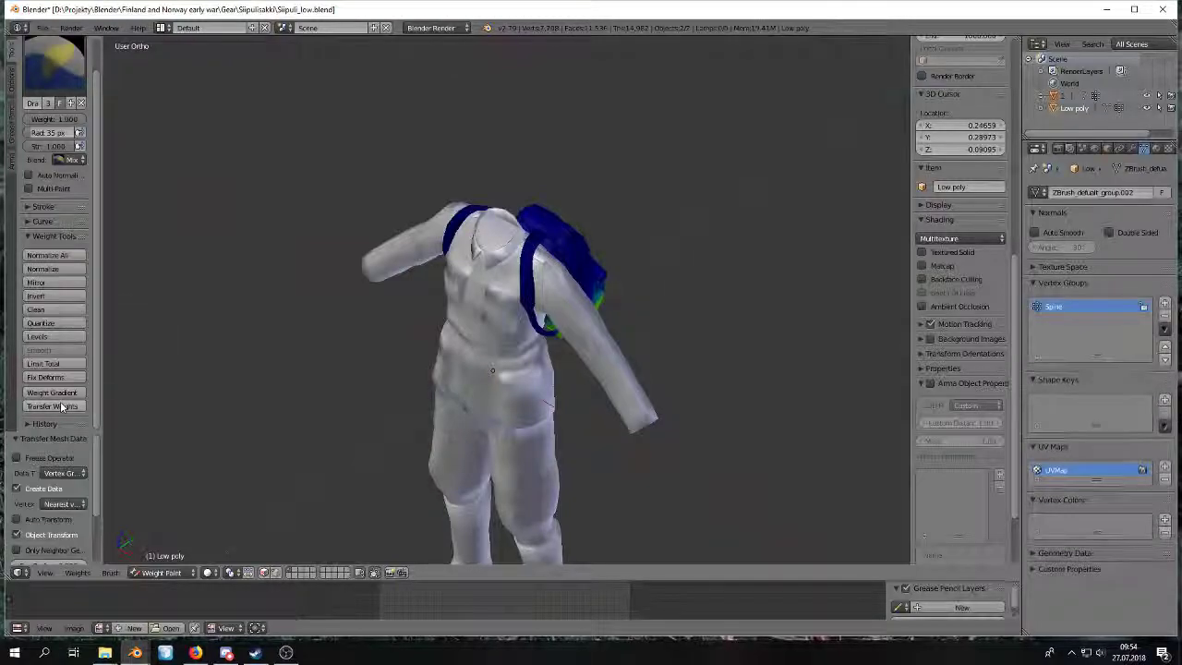
middle_click_drag(659, 242, 485, 125)
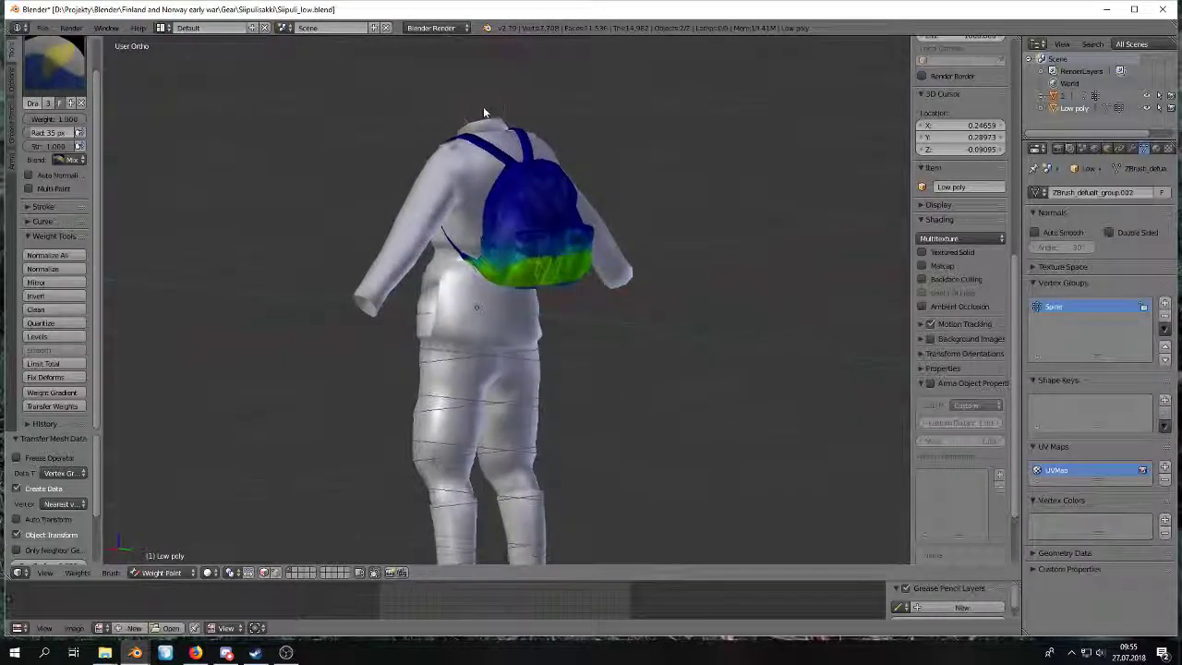
scroll(483, 108, "up", 3)
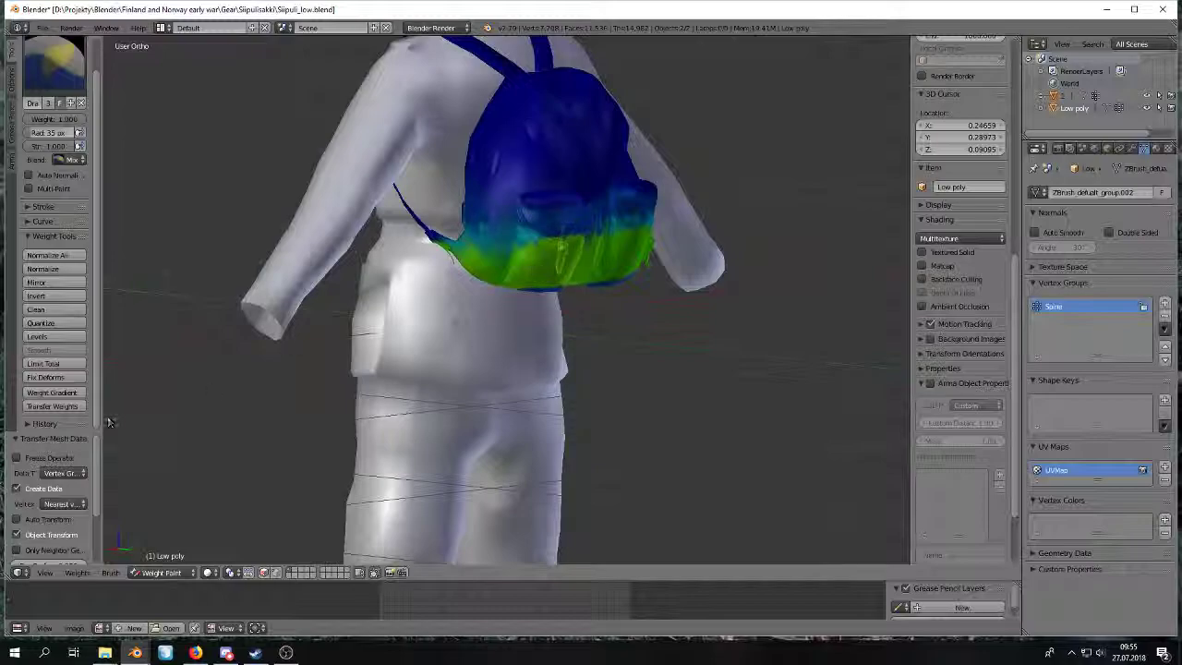
scroll(96, 445, "down", 1)
left_click(78, 469)
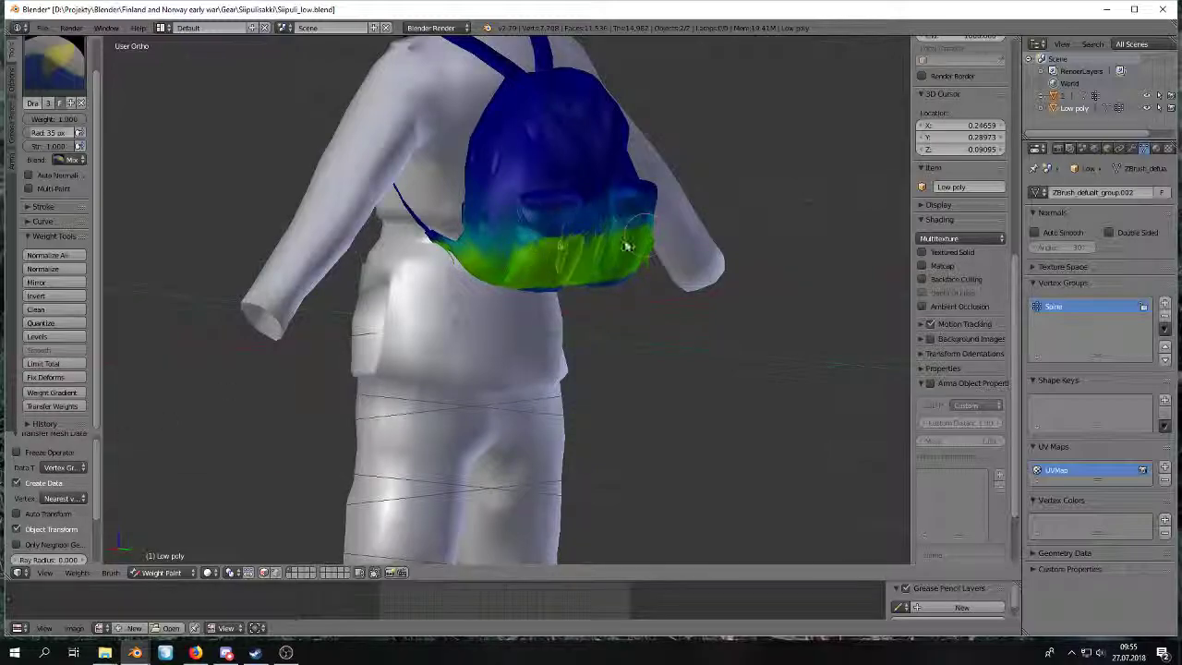
left_click(72, 467)
left_click(74, 468)
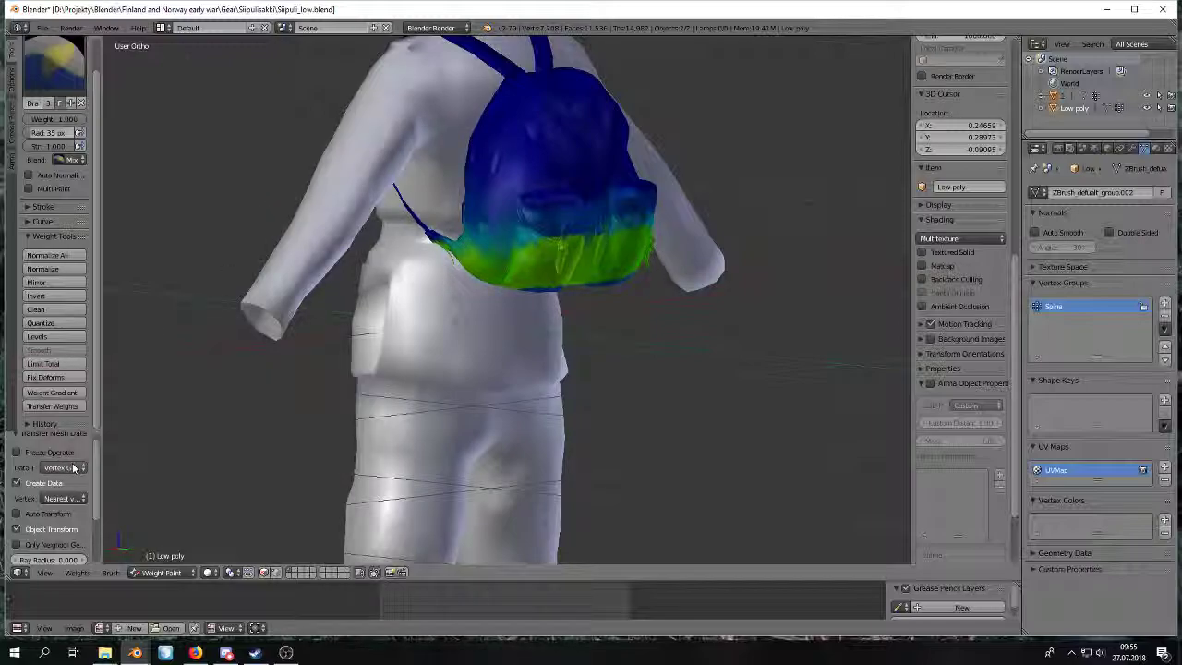
left_click(77, 469)
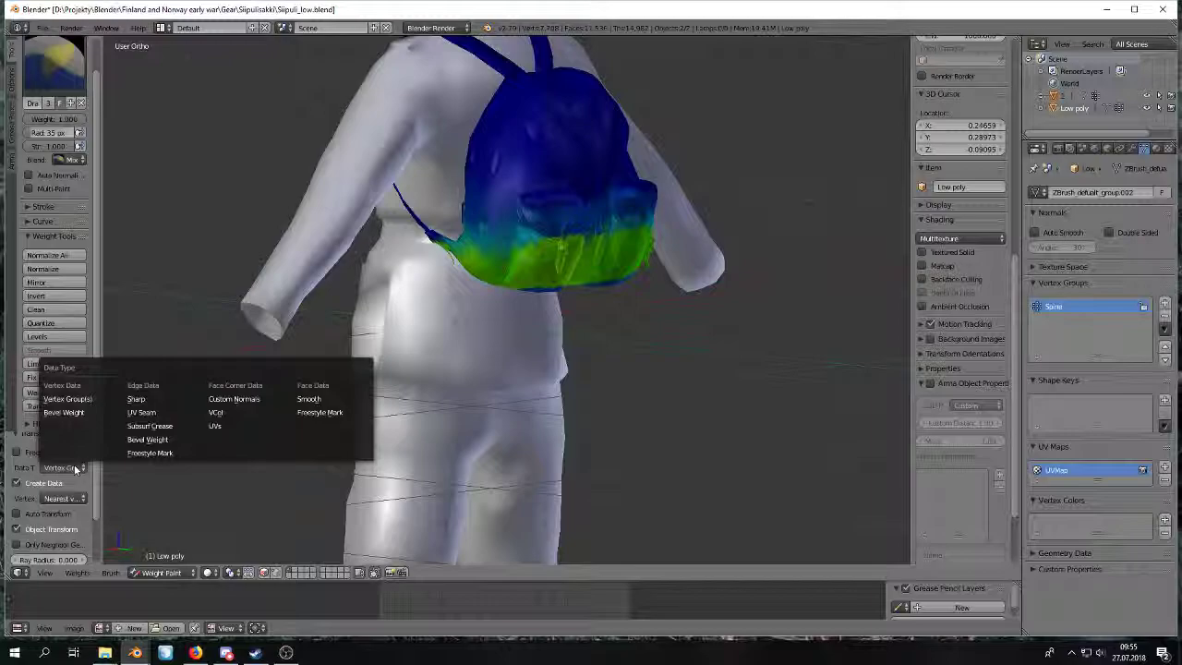
left_click(76, 469)
Set the weight transfer's source layers selection to By Name.
scroll(85, 499, "down", 2)
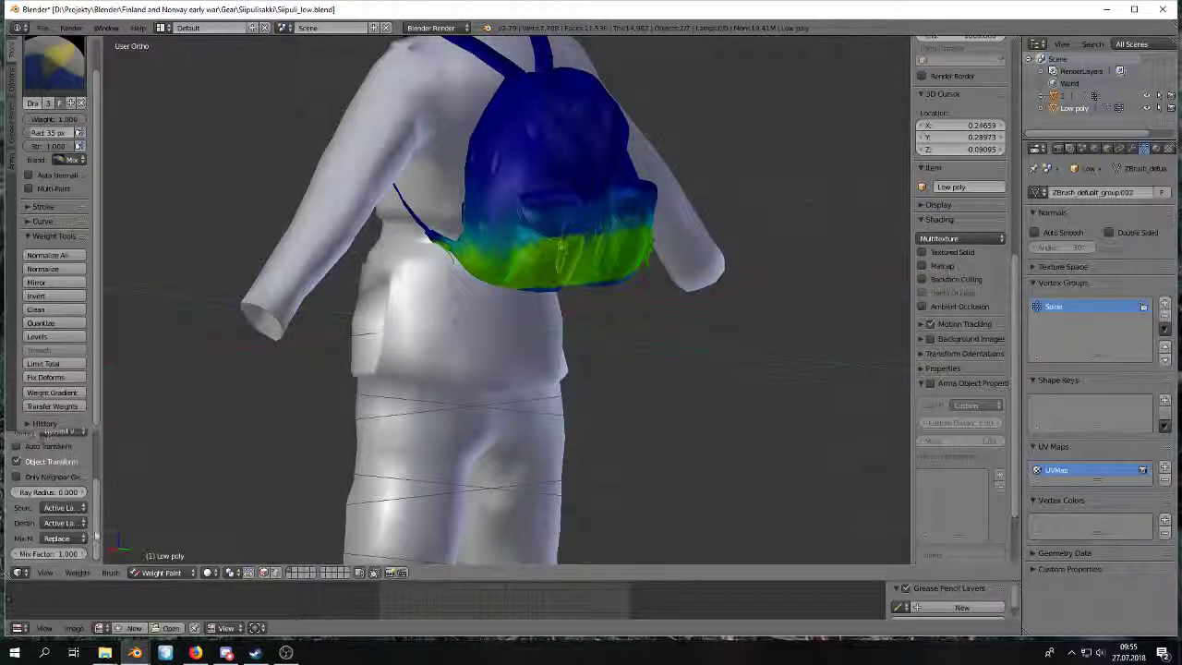
left_click(61, 507)
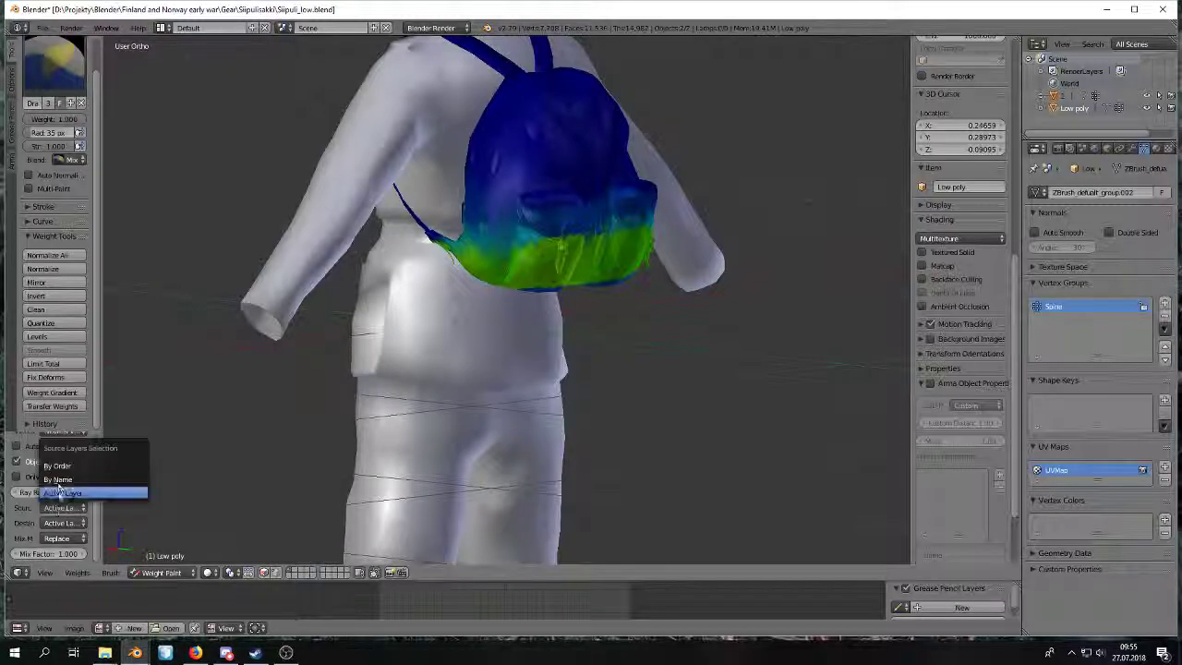
left_click(59, 480)
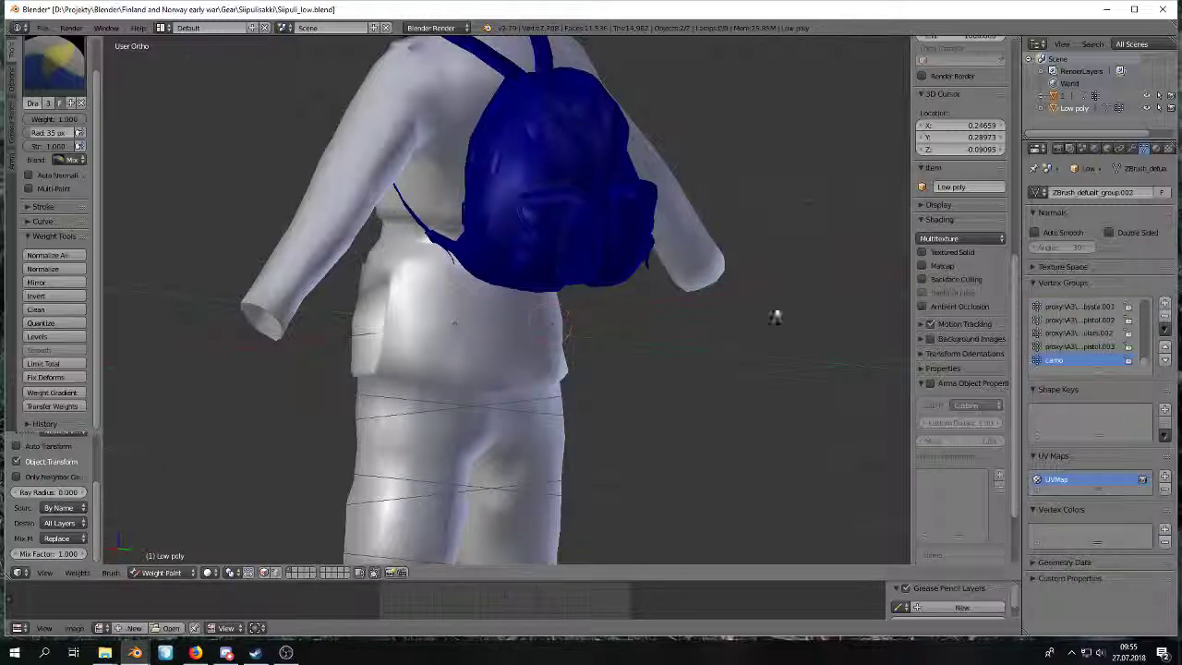
Look through the backpack's transferred vertex groups and remove the unused ones.
left_click_drag(1143, 363, 1145, 330)
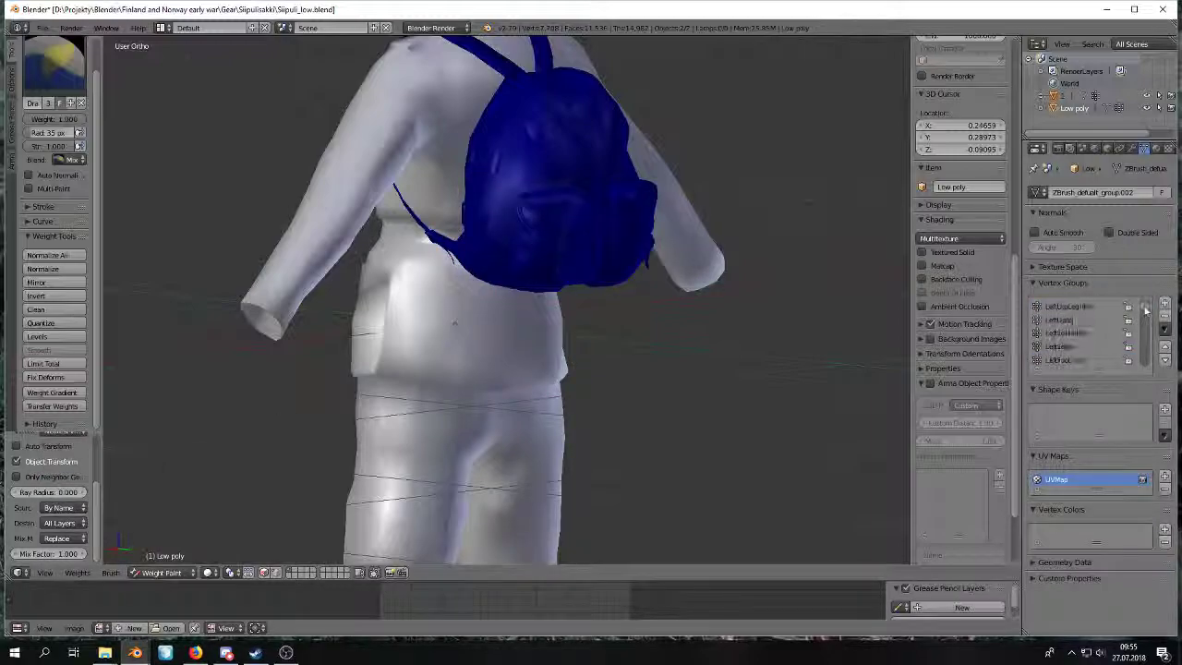
left_click(1074, 308)
scroll(1073, 308, "down", 4, "ctrl")
scroll(1073, 308, "down", 5, "ctrl")
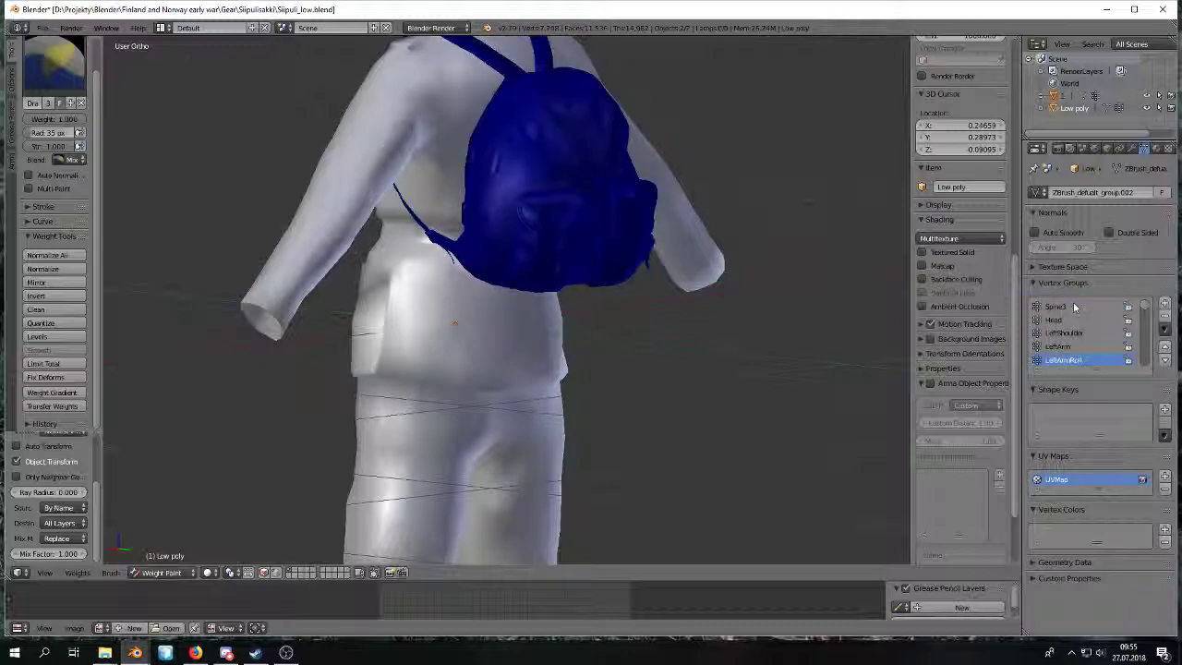
middle_click_drag(683, 309, 1176, 447)
left_click(1164, 328)
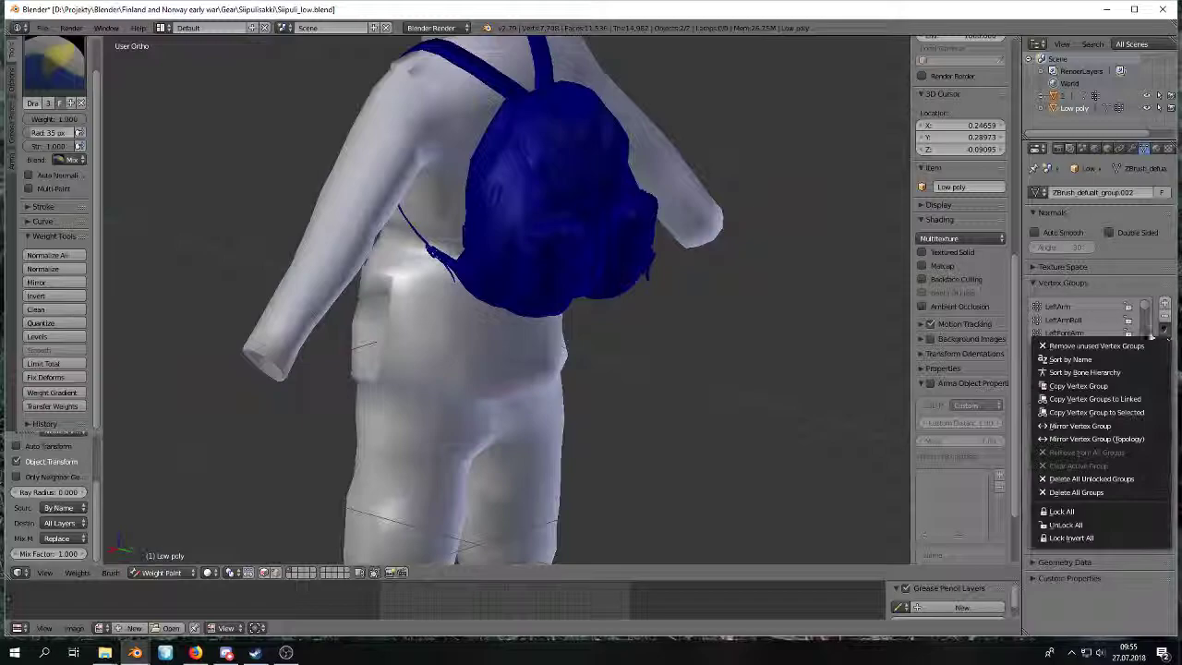
left_click(1124, 347)
Check the arm groups' weights on the backpack and delete the LeftArm vertex group.
mouse_move(730, 267)
middle_mouse_down()
mouse_move(680, 250)
mouse_move(746, 257)
middle_mouse_up()
left_click(1059, 322)
scroll(1059, 325, "up", 2, "ctrl")
scroll(1059, 325, "down", 1, "ctrl")
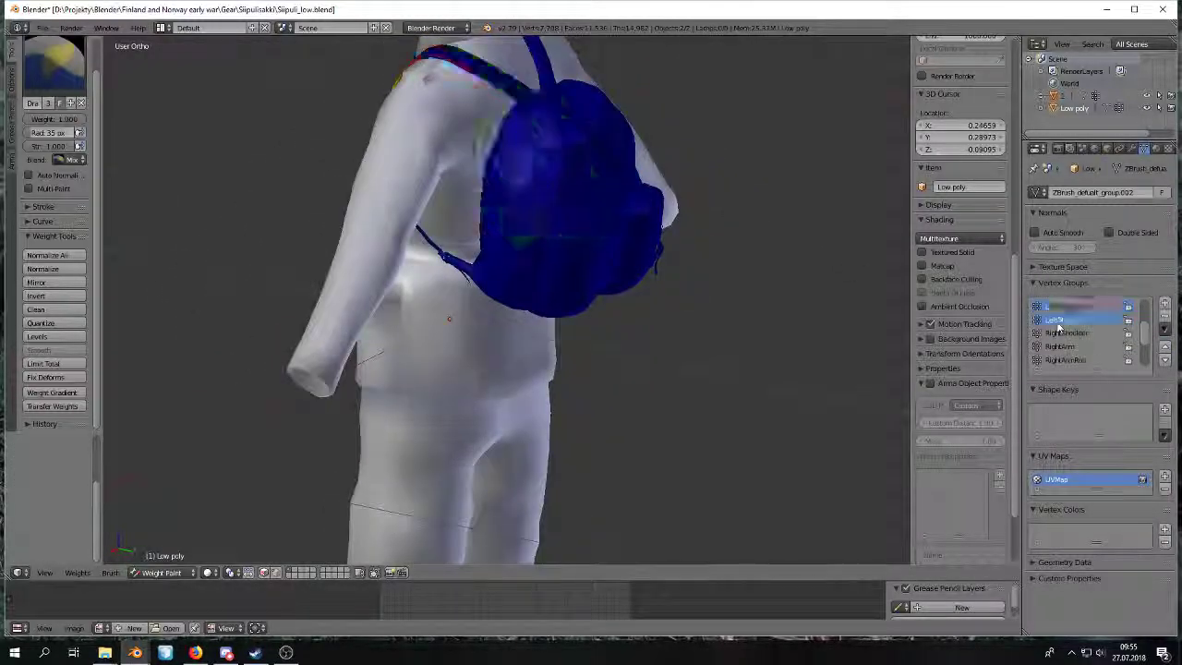
middle_click_drag(801, 323, 679, 328)
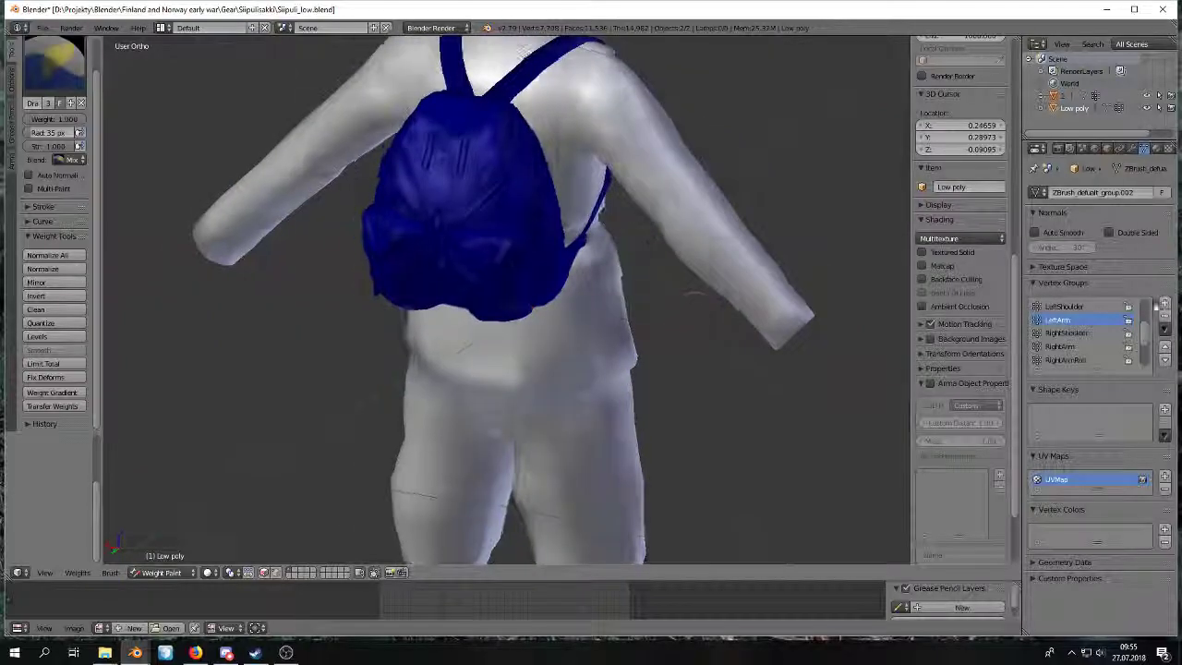
left_click(1165, 316)
Examine the backpack's weights in the Spine, Spine1, Spine2 and Spine3 vertex groups from several sides.
scroll(1104, 321, "up", 4, "ctrl")
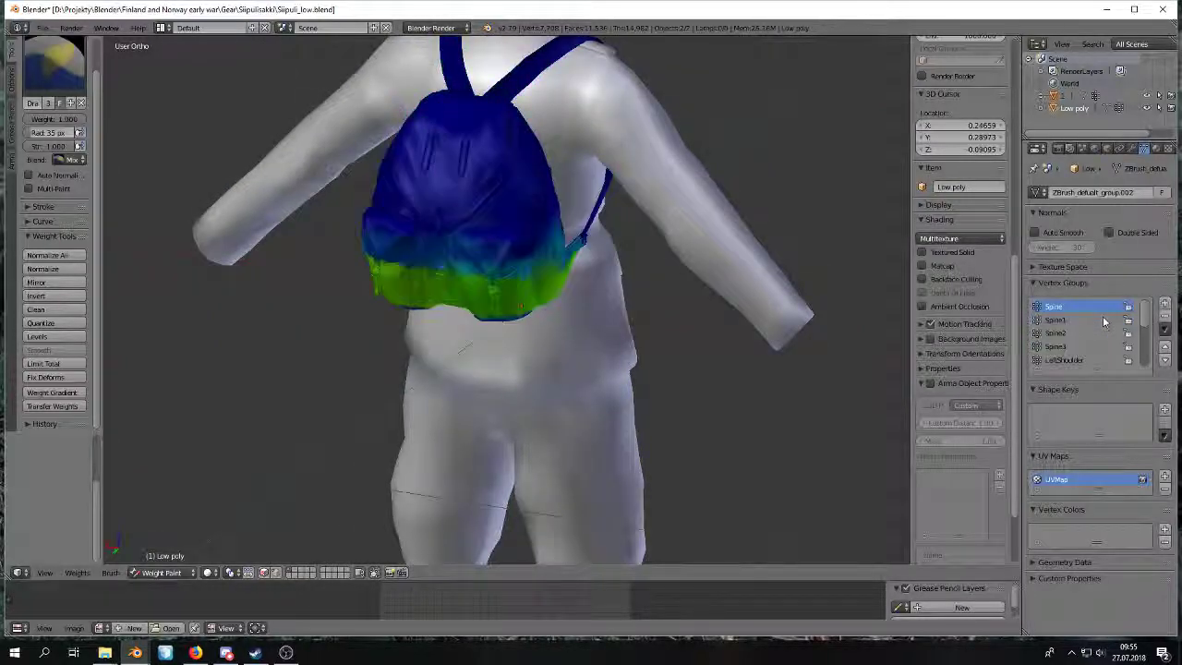
scroll(1104, 321, "down", 1, "ctrl")
middle_click_drag(526, 348, 682, 301)
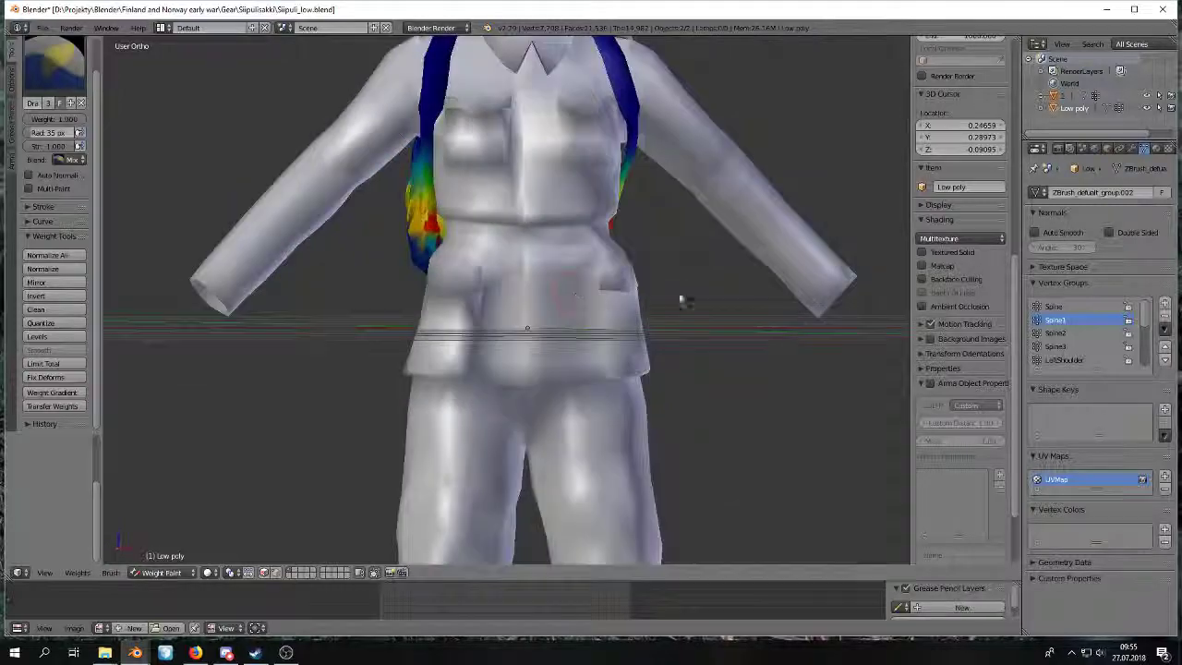
left_click(1035, 308)
left_click(1036, 315)
middle_click_drag(757, 332, 673, 392)
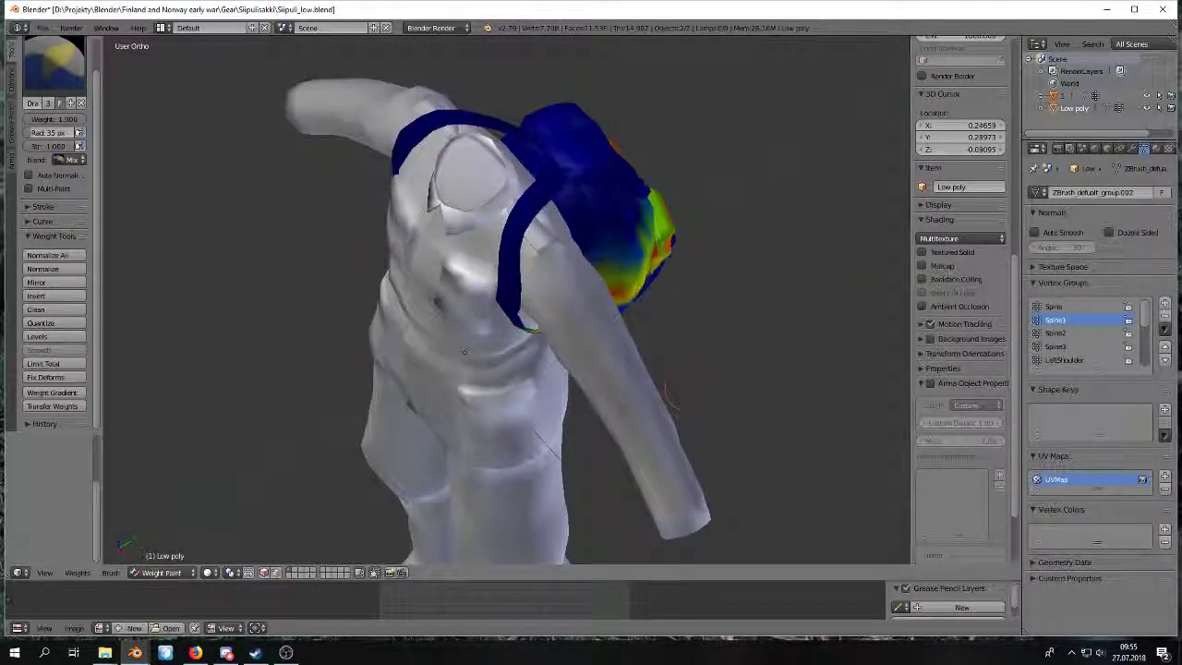
key("Down")
key("Down")
key("Down")
left_click(1090, 334)
middle_click_drag(757, 367, 471, 221)
middle_click_drag(172, 151, 230, 148)
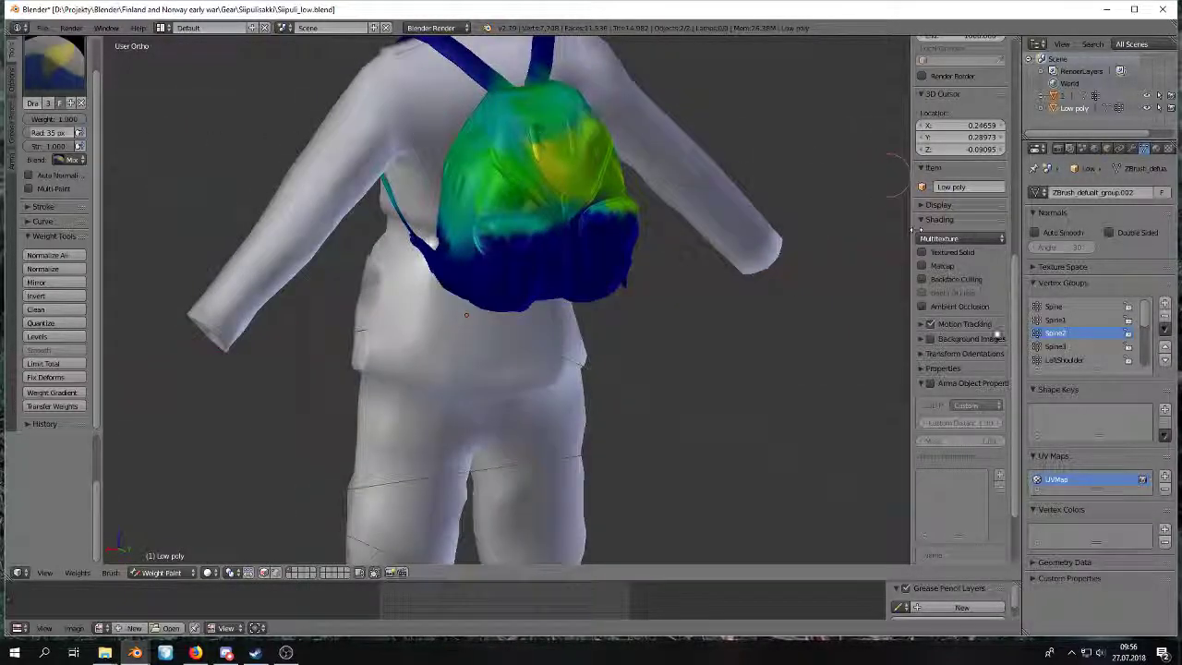
left_click(1071, 346)
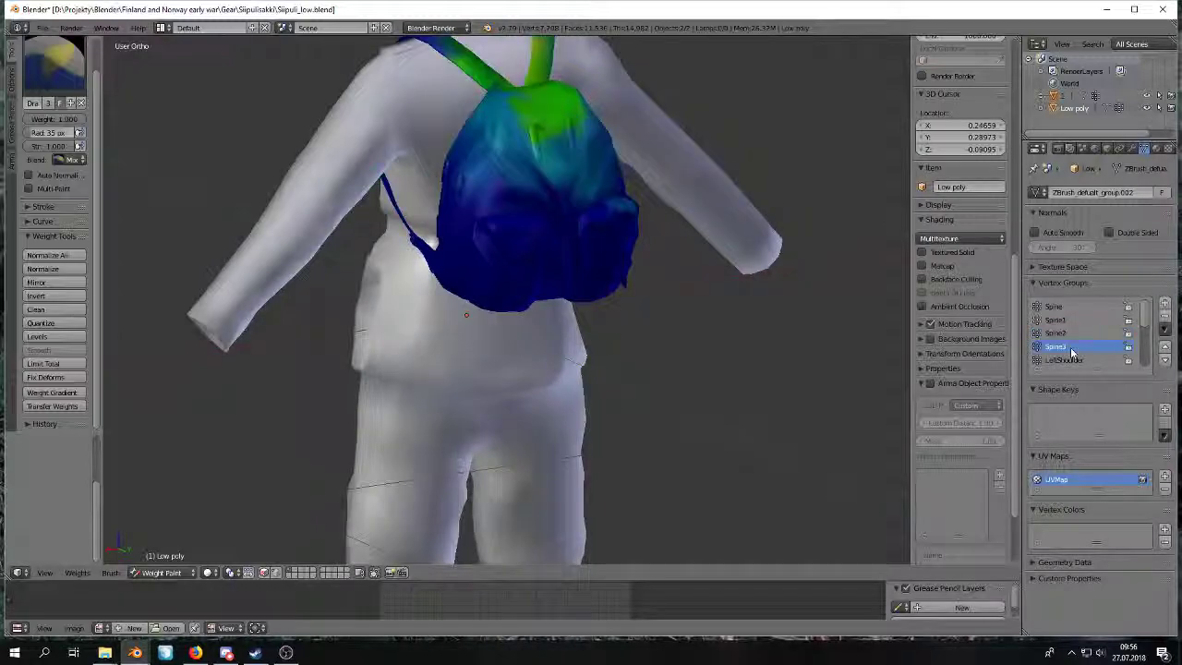
Set the brush weight to 0 and paint out the Spine group's weights on the backpack's lower rear pockets and underside.
left_click(1054, 305)
middle_click_drag(757, 272, 600, 257)
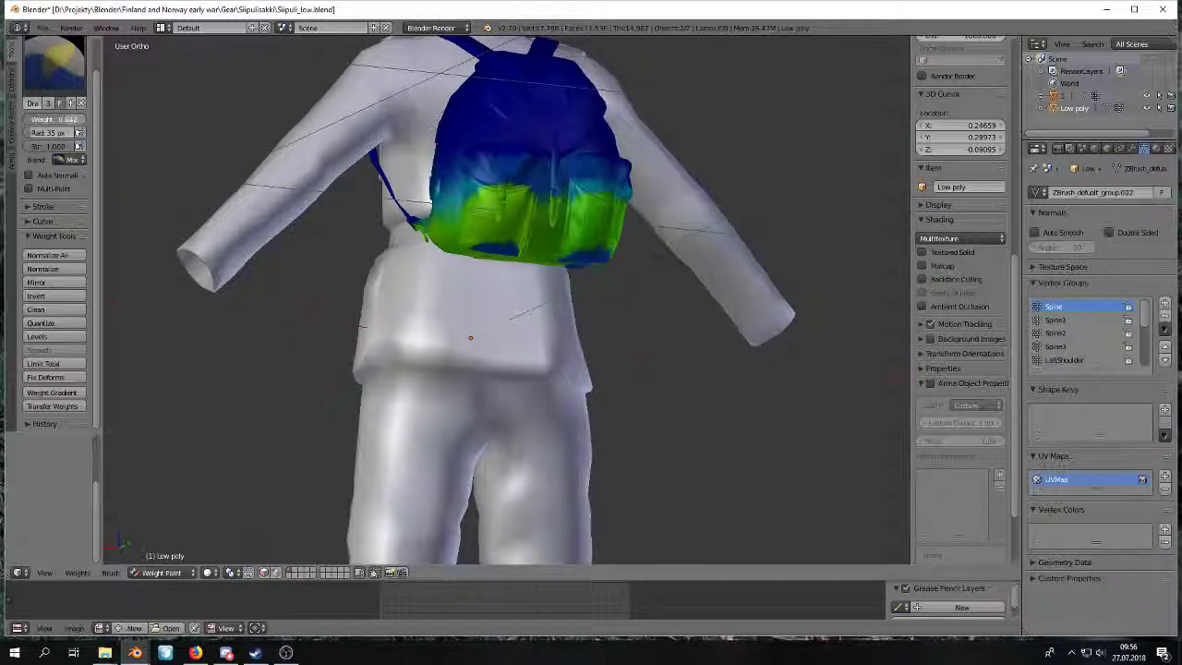
middle_click_drag(625, 240, 631, 175)
left_click_drag(591, 176, 466, 130)
middle_click_drag(541, 153, 618, 171)
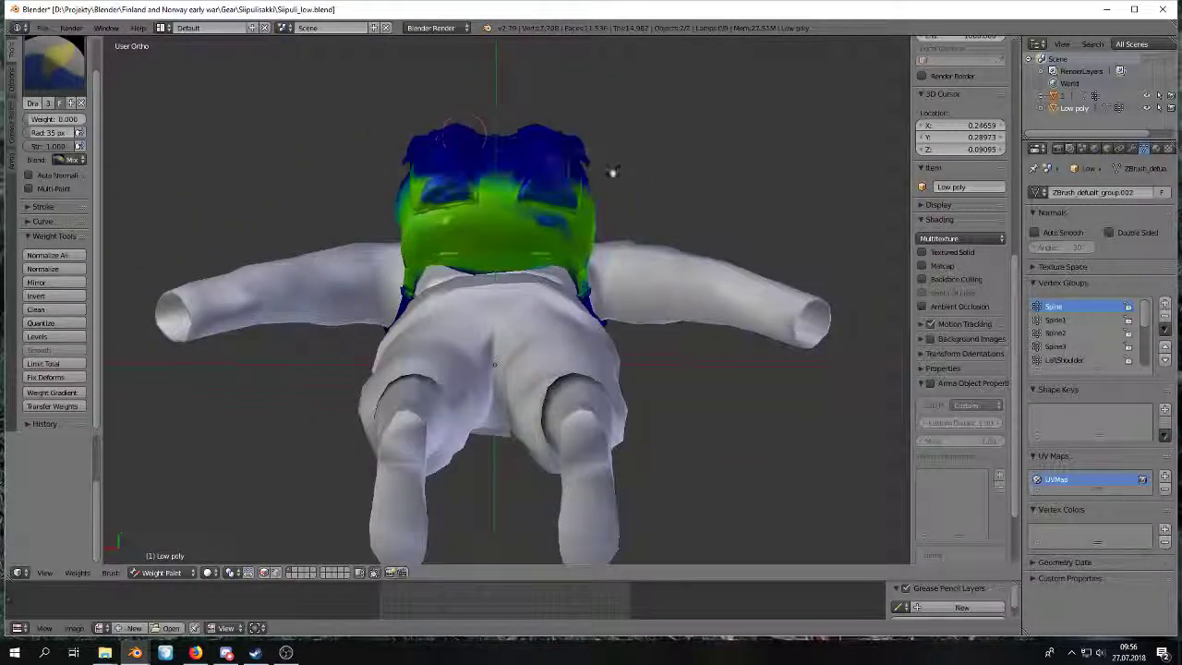
mouse_move(600, 172)
left_mouse_down()
mouse_move(369, 223)
mouse_move(628, 229)
left_mouse_up()
mouse_move(547, 206)
middle_mouse_down()
mouse_move(502, 203)
mouse_move(625, 274)
mouse_move(554, 277)
mouse_move(536, 259)
middle_mouse_up()
mouse_move(536, 259)
left_mouse_down()
mouse_move(543, 291)
mouse_move(521, 252)
left_mouse_up()
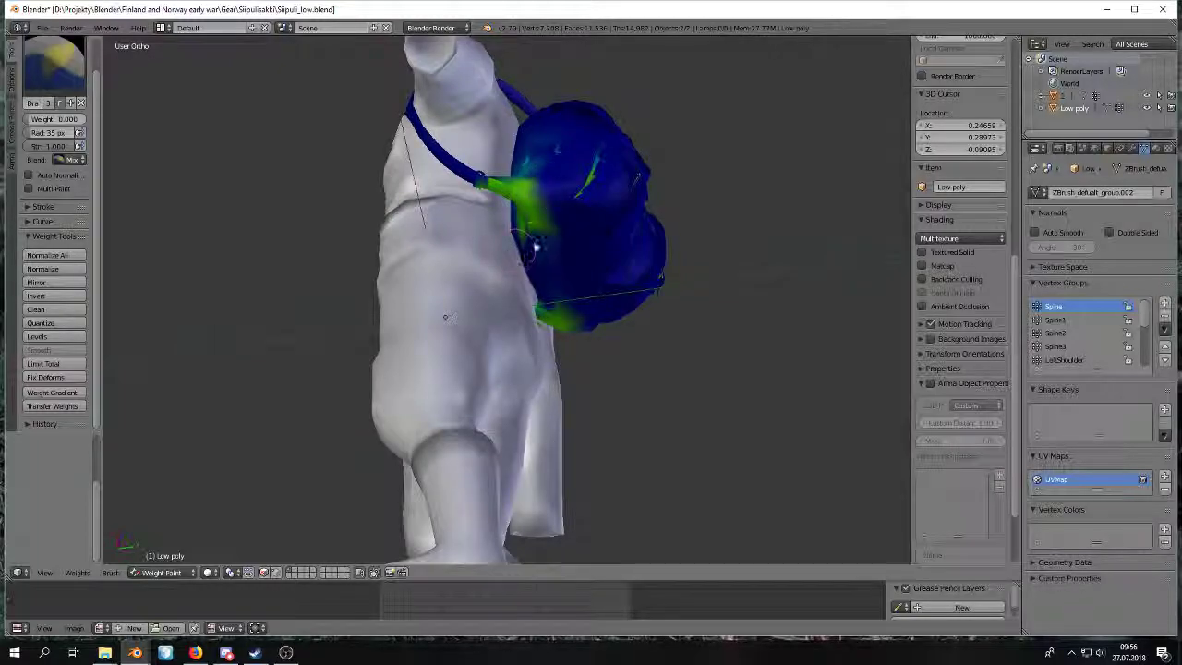
Paint the Spine group's remaining weights down to 0 along both sides of the backpack.
middle_click_drag(544, 286, 462, 220)
scroll(463, 238, "up", 6)
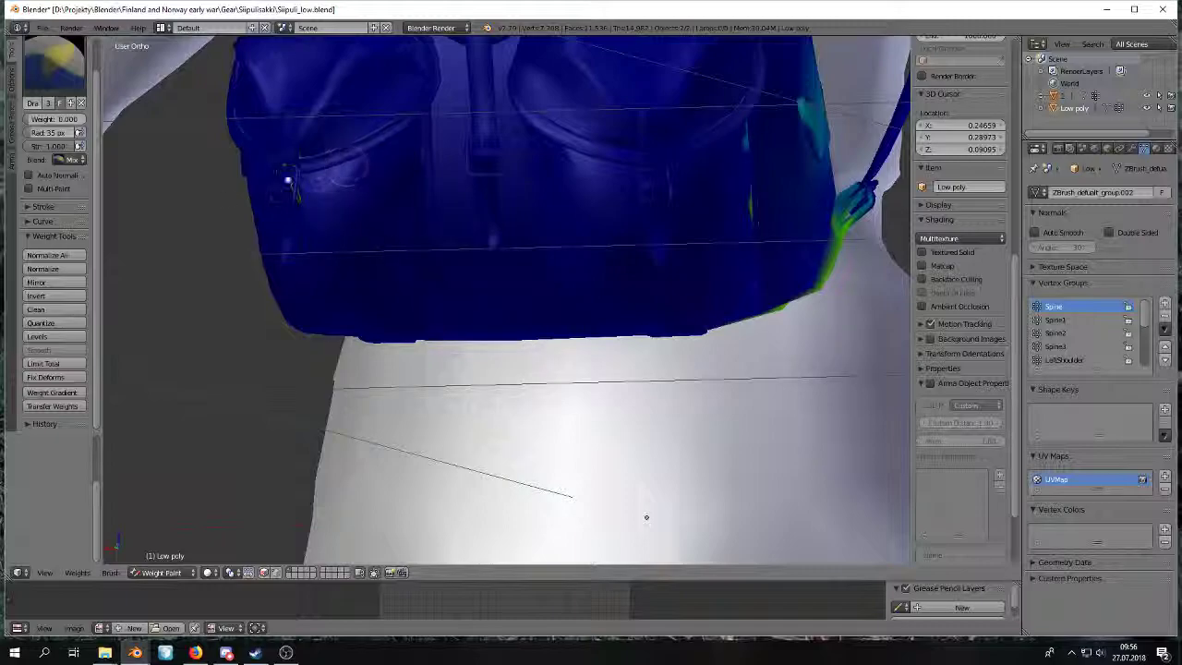
middle_click_drag(520, 152, 469, 261)
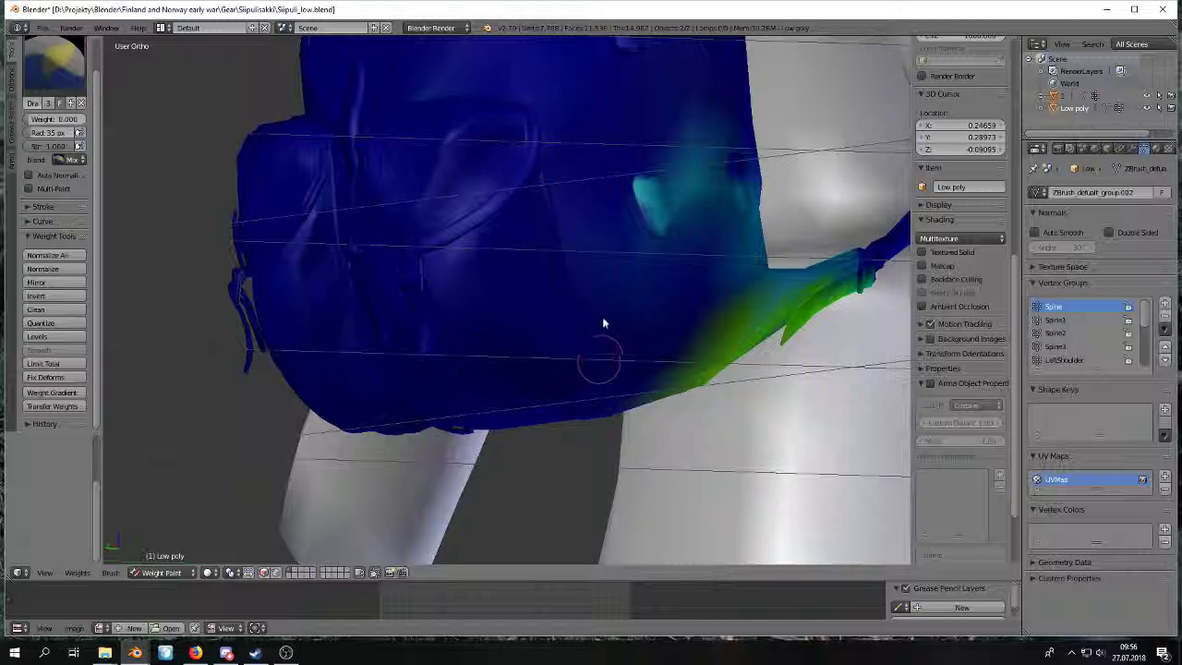
mouse_move(651, 168)
left_mouse_down()
mouse_move(659, 232)
mouse_move(724, 185)
left_mouse_up()
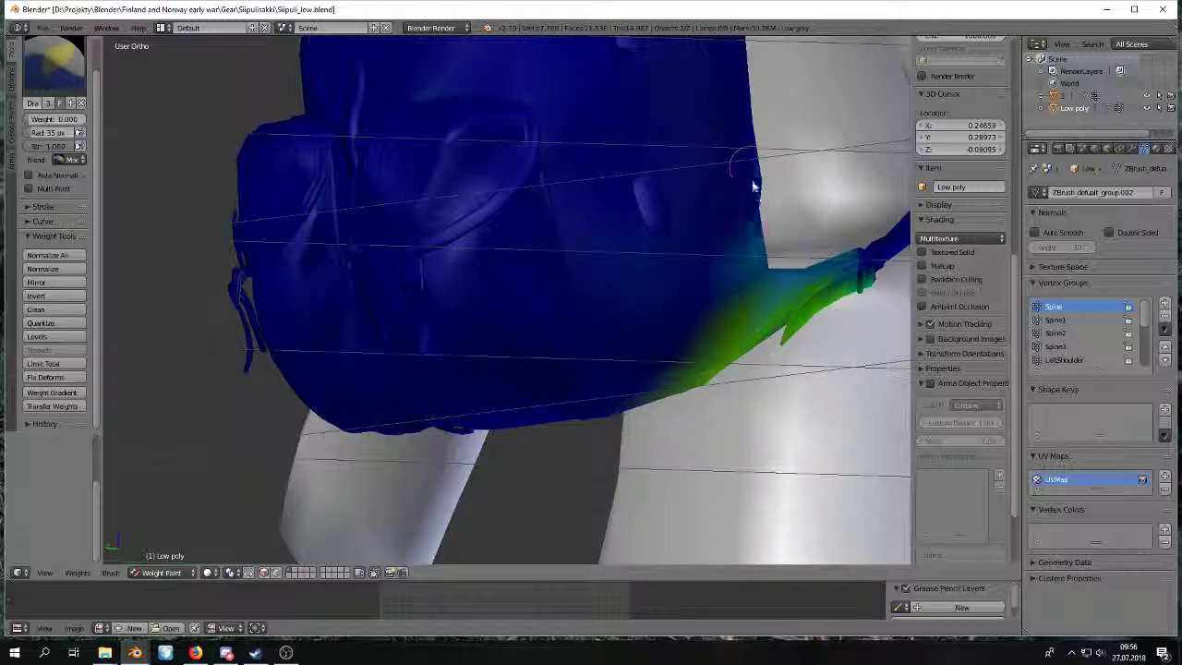
middle_click_drag(501, 291, 614, 296)
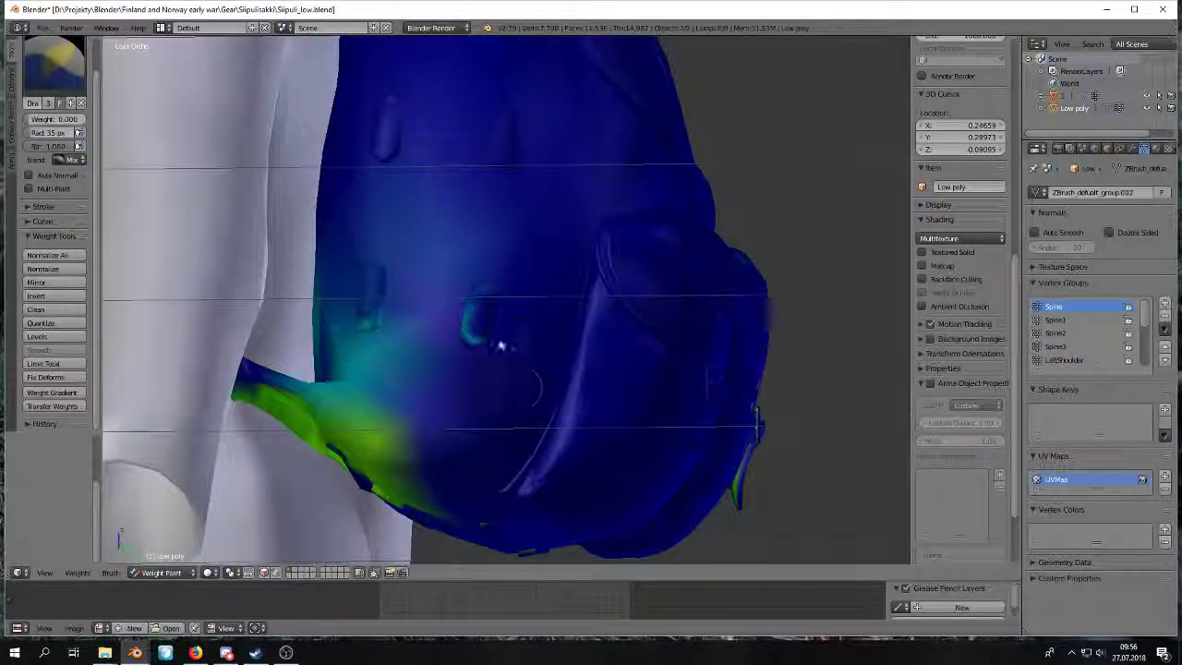
mouse_move(427, 270)
left_mouse_down()
mouse_move(385, 322)
mouse_move(367, 315)
mouse_move(320, 349)
left_mouse_up()
mouse_move(384, 287)
middle_mouse_down()
mouse_move(477, 301)
mouse_move(509, 290)
middle_mouse_up()
In wireframe shading, paint out the Spine weights on the backpack's panel facing the wearer's back.
key("z")
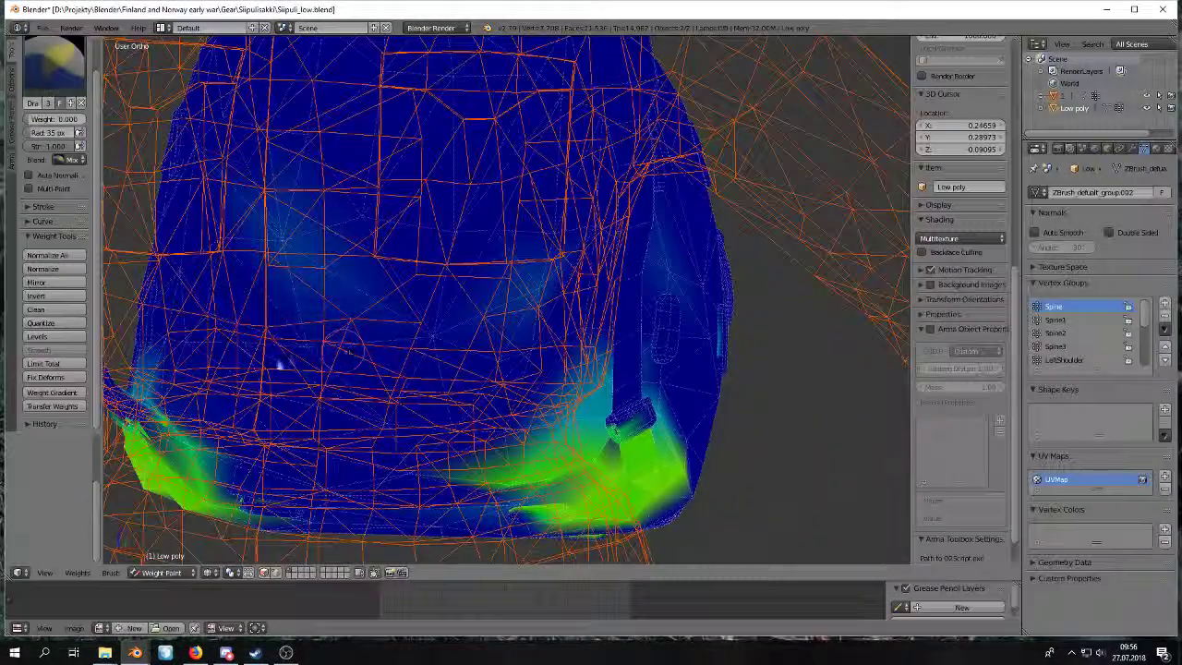
left_click_drag(277, 364, 342, 333)
left_click_drag(528, 285, 503, 293)
key("z")
Paint the Spine1 group's weights to 0 on the backpack's left side and adjoining rear pocket.
mouse_move(426, 371)
middle_mouse_down("shift")
mouse_move(559, 336)
mouse_move(565, 386)
mouse_move(667, 378)
mouse_move(672, 403)
middle_mouse_up("shift")
scroll(558, 336, "down", 3)
left_click(1062, 319)
middle_click_drag(701, 325, 657, 251)
mouse_move(531, 244)
left_mouse_down()
mouse_move(377, 194)
mouse_move(343, 264)
mouse_move(351, 291)
left_mouse_up()
left_click_drag(456, 319, 436, 247)
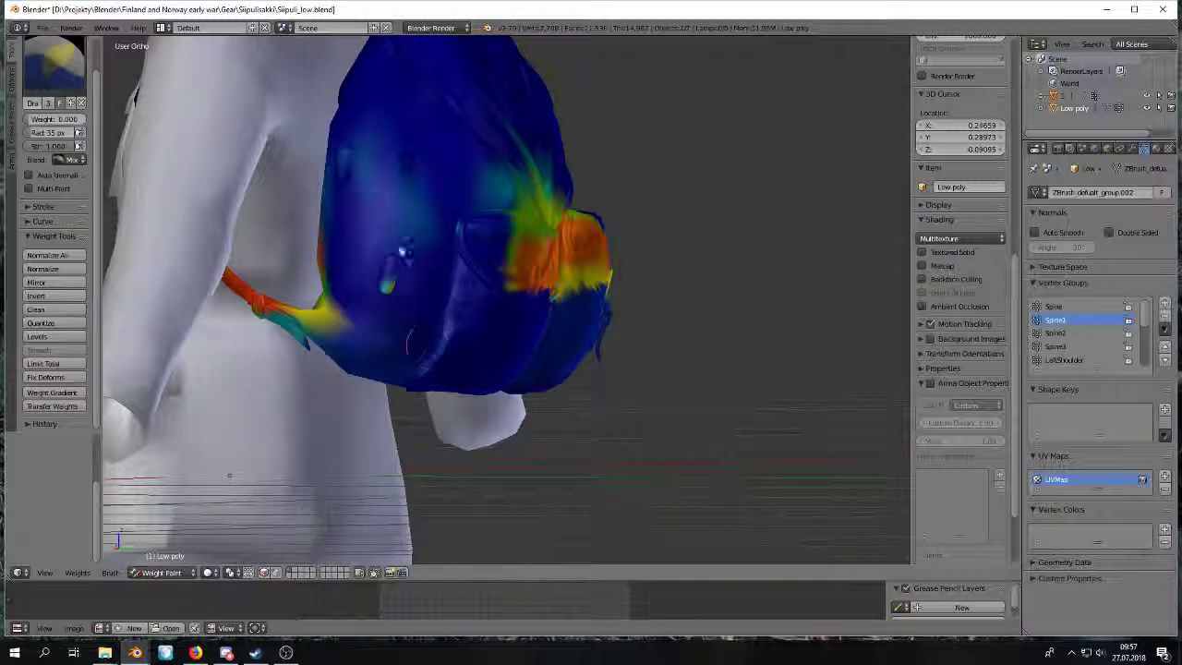
mouse_move(347, 277)
left_mouse_down()
mouse_move(333, 323)
mouse_move(512, 336)
mouse_move(509, 231)
mouse_move(390, 171)
left_mouse_up()
scroll(467, 180, "down", 2)
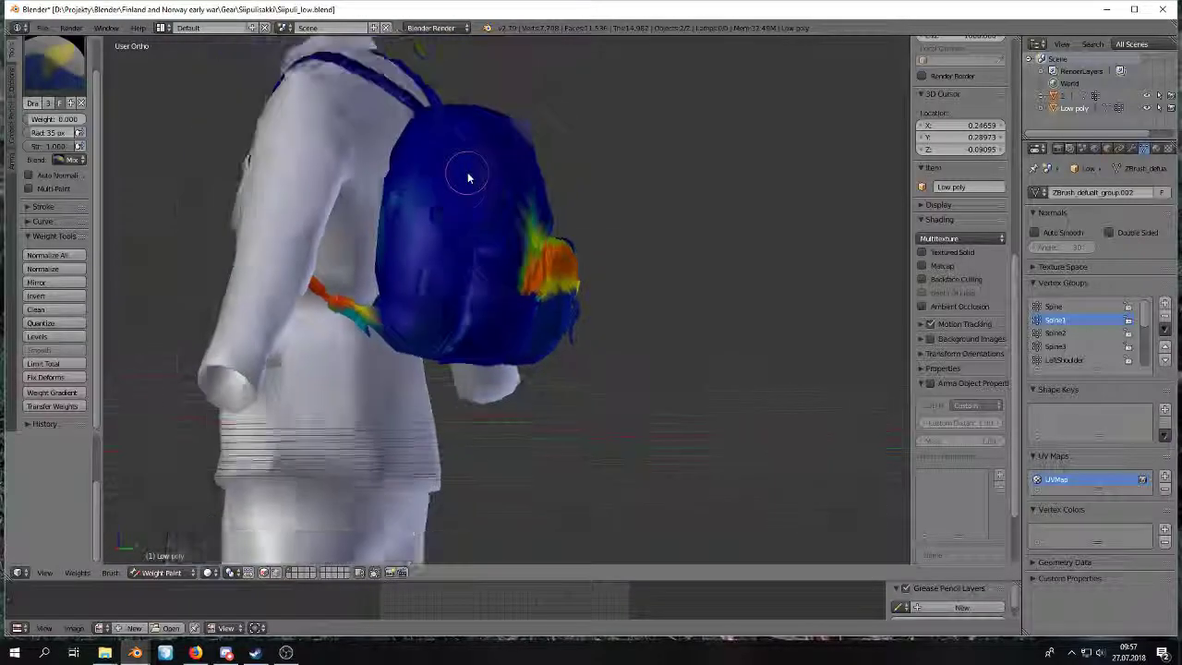
middle_click_drag(467, 178, 397, 185)
mouse_move(498, 232)
left_mouse_down()
mouse_move(610, 260)
mouse_move(513, 295)
left_mouse_up()
Paint out the Spine1 weights across the backpack's right rear pocket and right side, leaving the strap weighted.
middle_click_drag(541, 272, 470, 295)
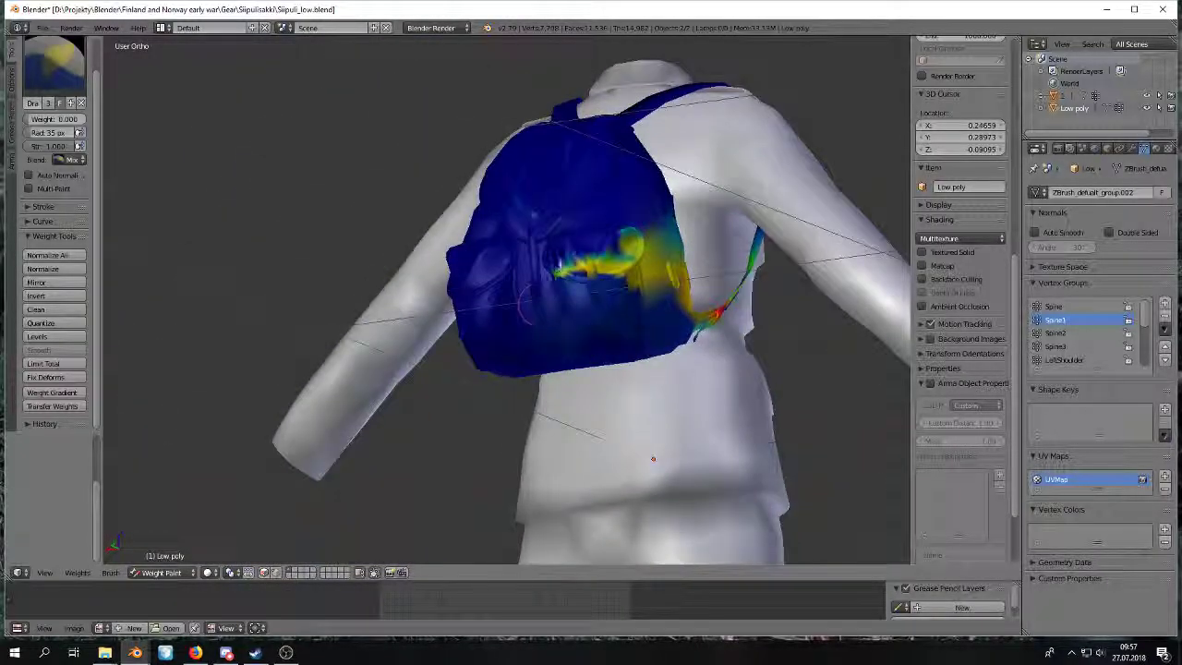
mouse_move(529, 216)
left_mouse_down()
mouse_move(609, 268)
mouse_move(591, 254)
mouse_move(634, 243)
left_mouse_up()
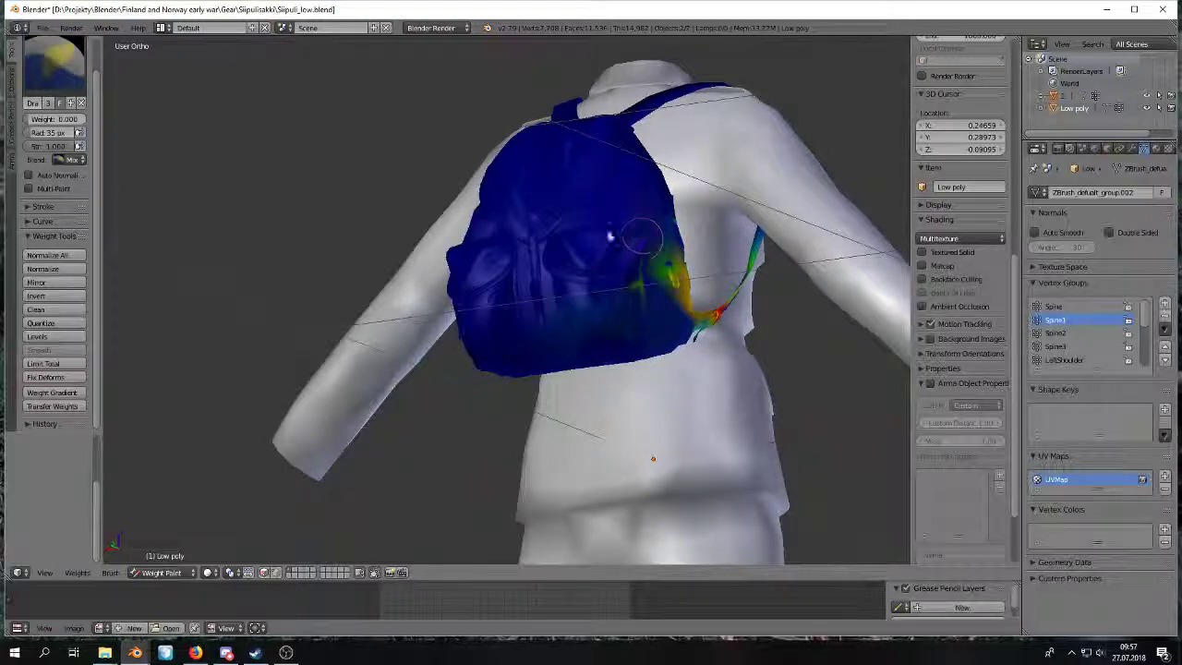
middle_click_drag(633, 243, 550, 305)
mouse_move(453, 301)
left_mouse_down()
mouse_move(600, 259)
mouse_move(628, 295)
left_mouse_up()
left_click_drag(647, 228, 642, 278)
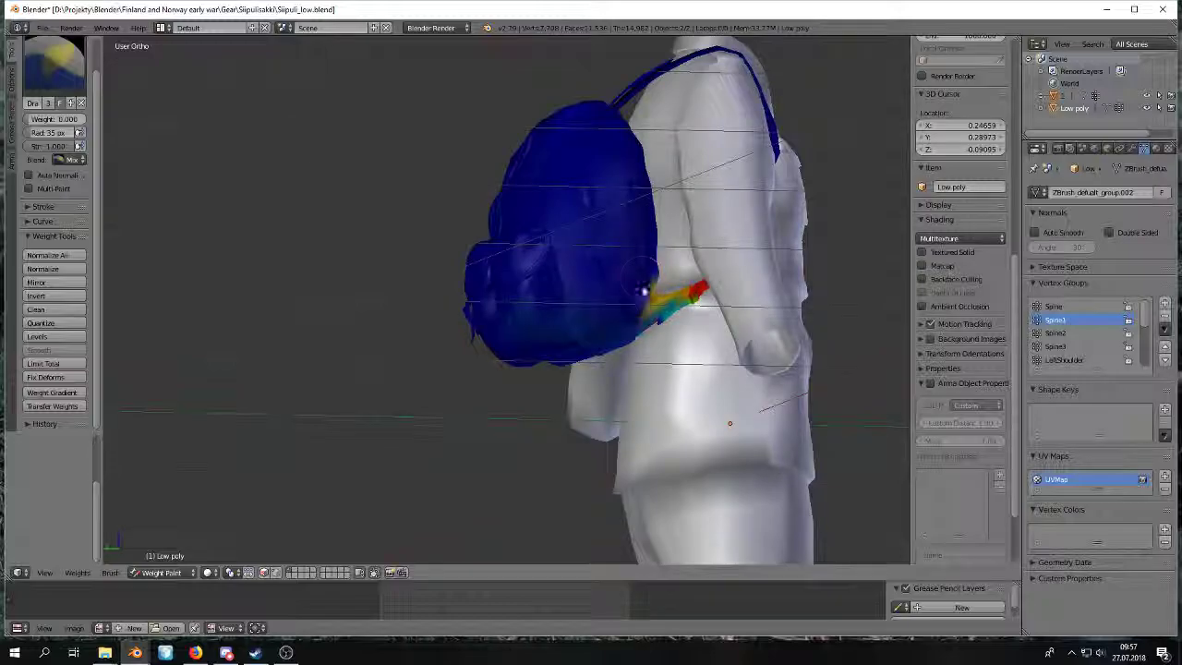
In wireframe shading, paint out the Spine1 weights on the inner back panel between the straps and recheck the bag in solid shading.
key("z")
mouse_move(422, 286)
middle_mouse_down()
mouse_move(489, 325)
mouse_move(552, 329)
middle_mouse_up()
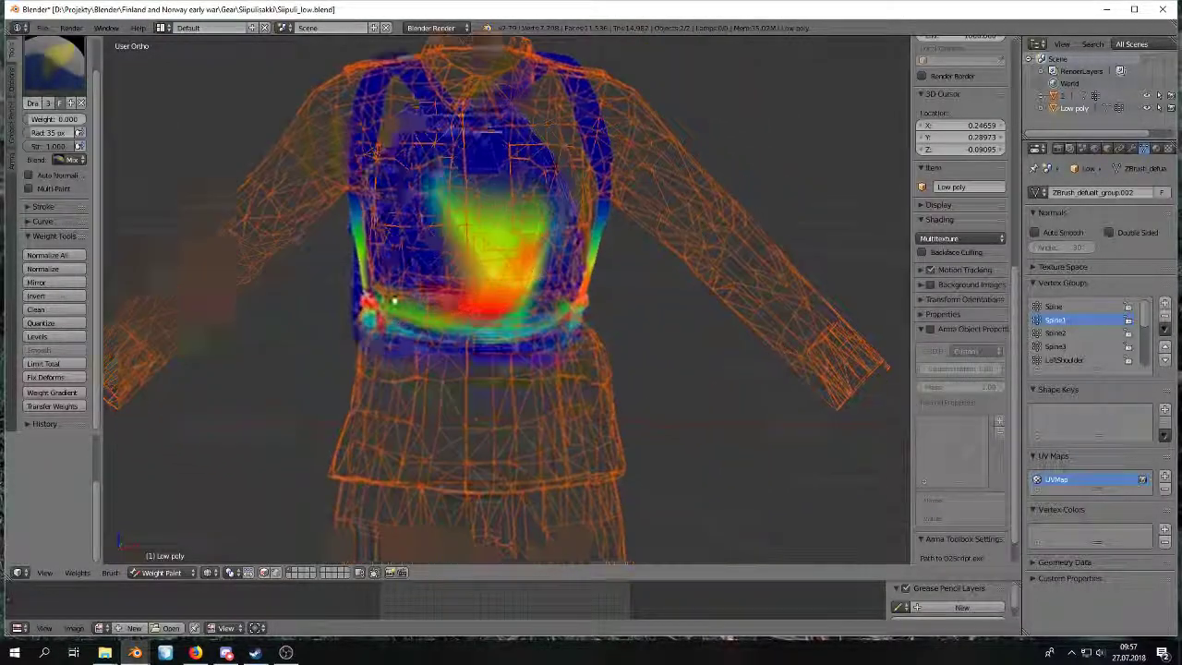
scroll(552, 328, "up", 1)
mouse_move(464, 371)
left_mouse_down()
mouse_move(448, 385)
mouse_move(541, 382)
mouse_move(571, 423)
mouse_move(609, 391)
mouse_move(657, 391)
mouse_move(585, 341)
left_mouse_up()
mouse_move(640, 387)
left_mouse_down()
mouse_move(628, 296)
mouse_move(675, 264)
mouse_move(622, 211)
mouse_move(490, 255)
mouse_move(455, 382)
left_mouse_up()
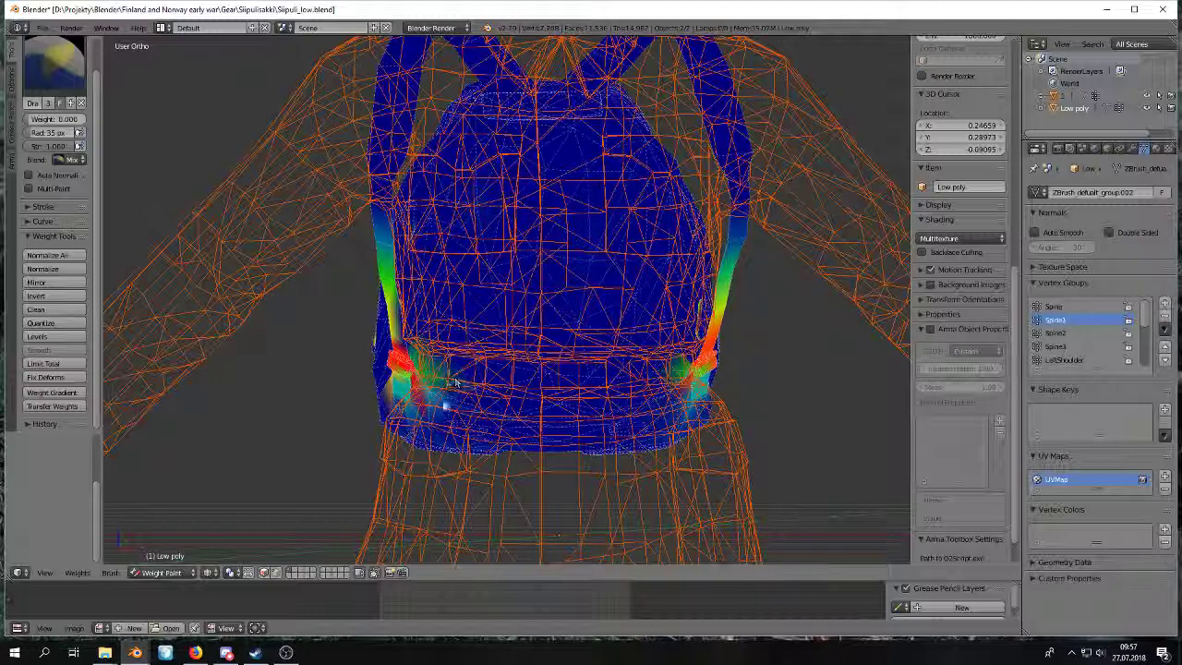
key("z")
key("z")
mouse_move(519, 151)
middle_mouse_down()
mouse_move(509, 248)
mouse_move(459, 274)
mouse_move(482, 263)
middle_mouse_up()
key("z")
key("z")
key("z")
mouse_move(421, 325)
middle_mouse_down()
mouse_move(415, 274)
mouse_move(545, 283)
mouse_move(461, 321)
middle_mouse_up()
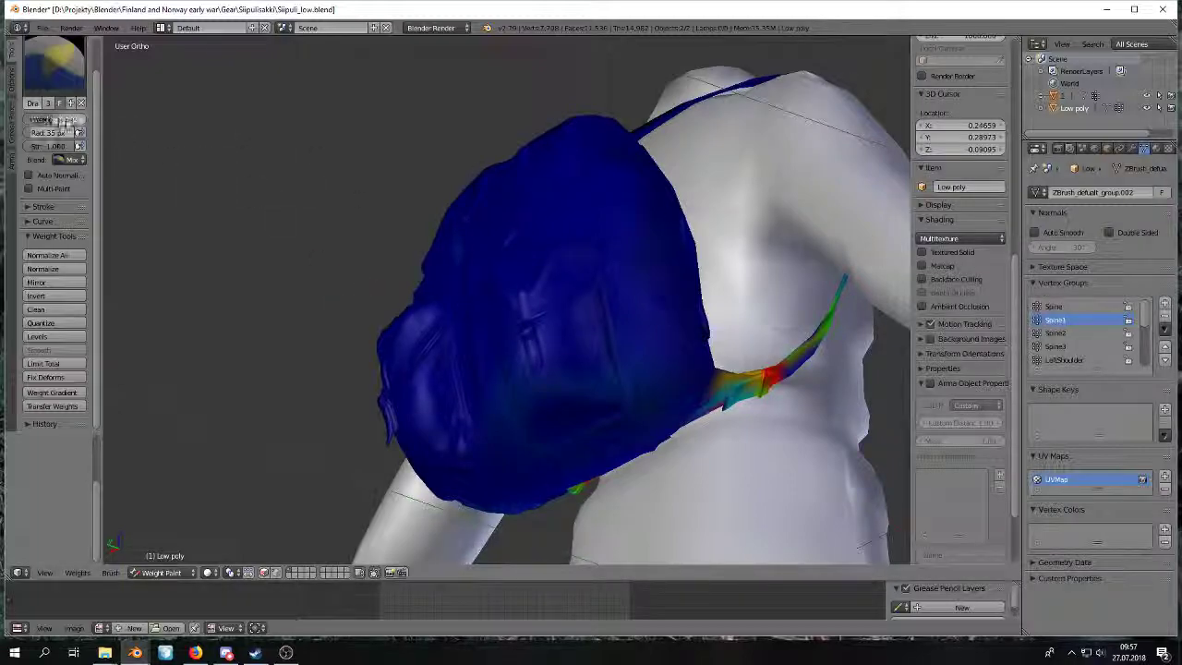
left_click(498, 300)
left_click(1058, 332)
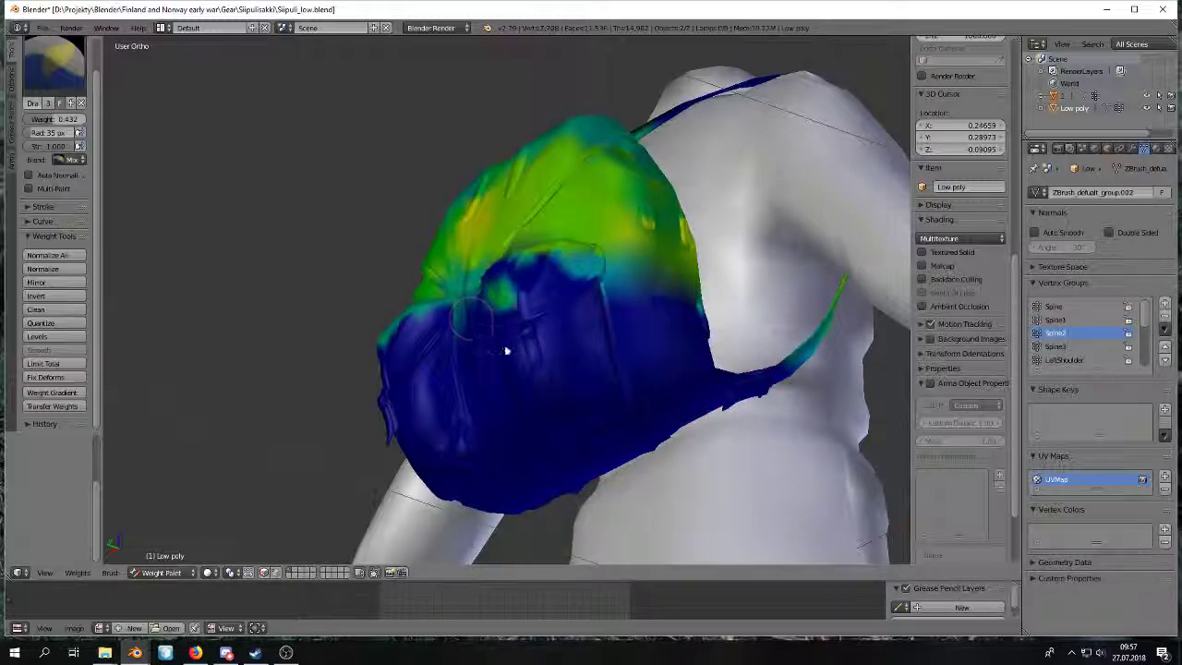
key("ctrl+z")
key("ctrl+z")
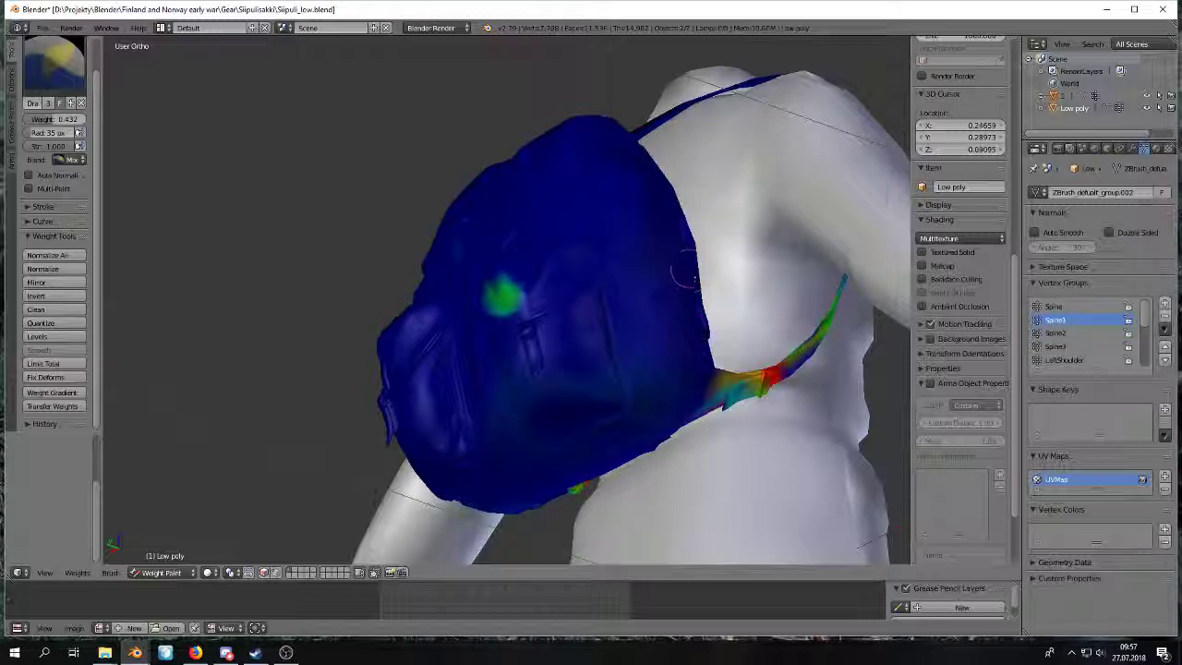
key("ctrl+z")
Examine the backpack from all sides in solid and wireframe shading for leftover Spine1 weights.
middle_click_drag(834, 347, 479, 227)
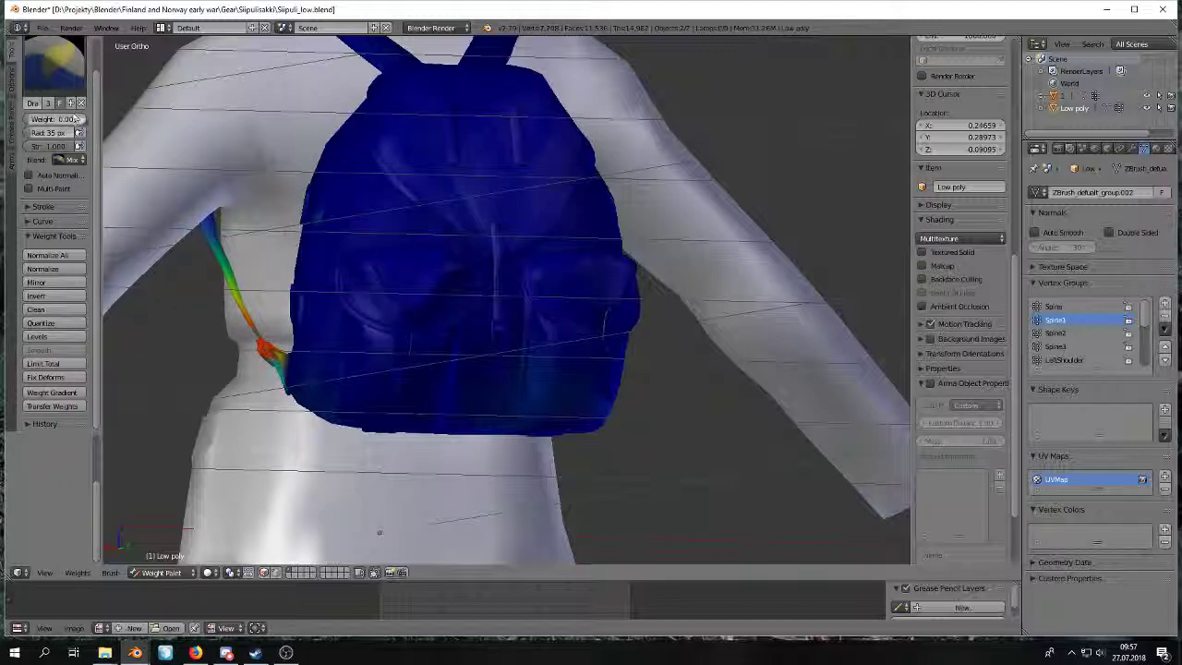
middle_click_drag(487, 330, 561, 330)
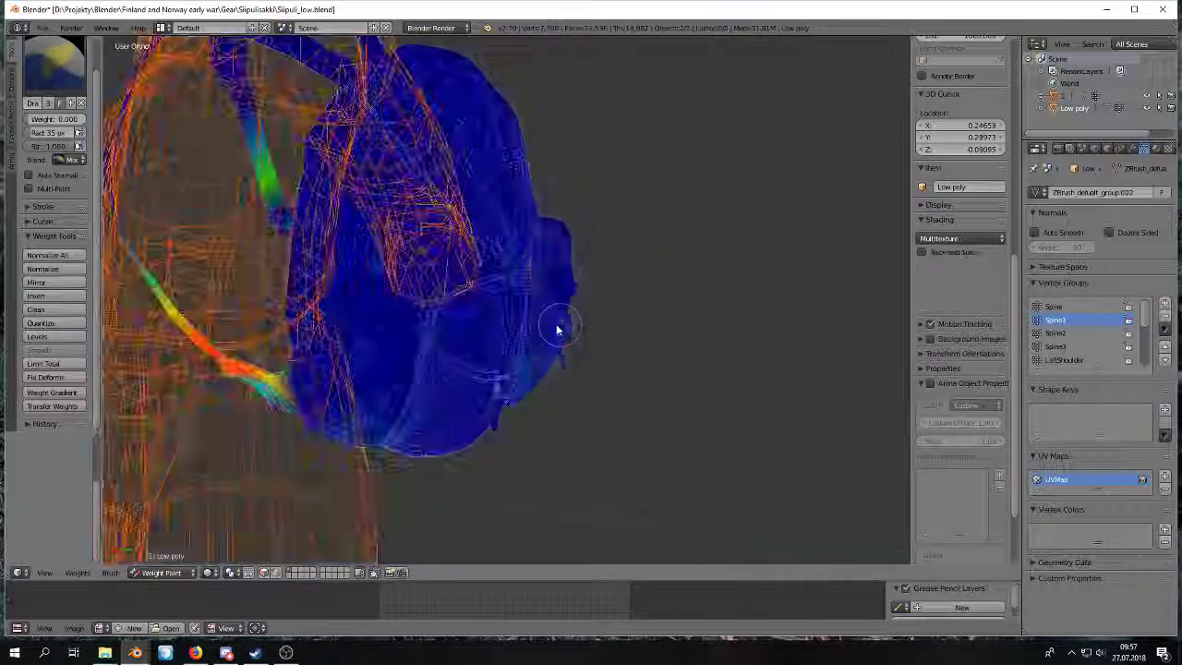
scroll(559, 314, "up", 4)
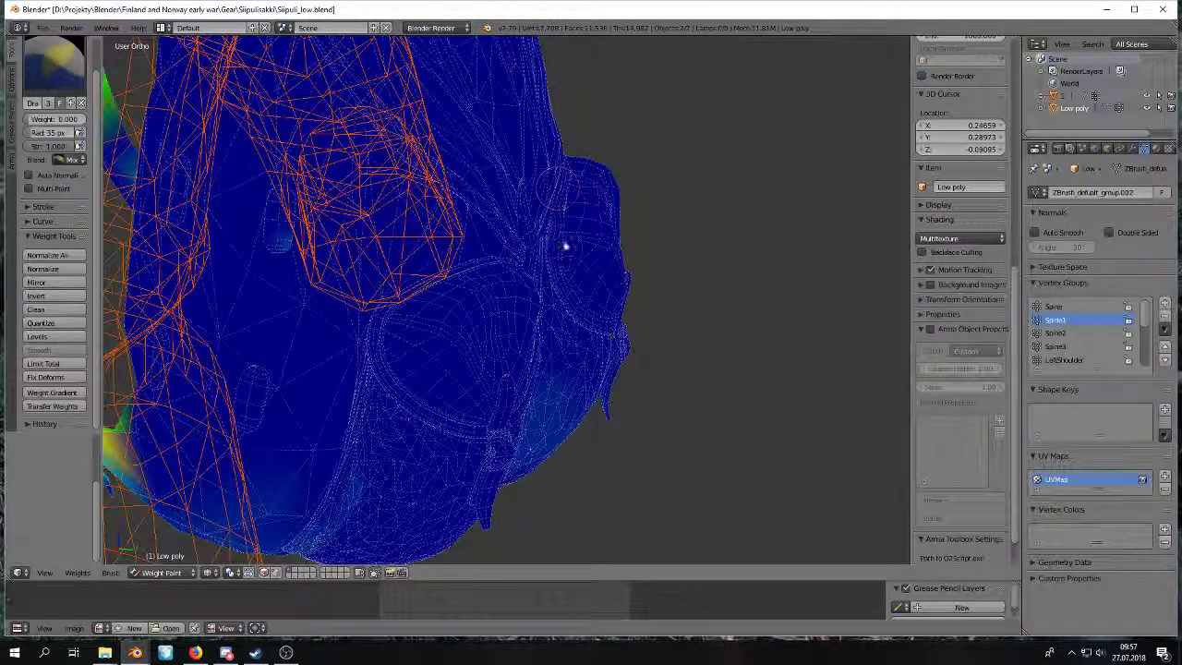
mouse_move(562, 248)
middle_mouse_down()
mouse_move(548, 322)
mouse_move(137, 332)
middle_mouse_up()
key("z")
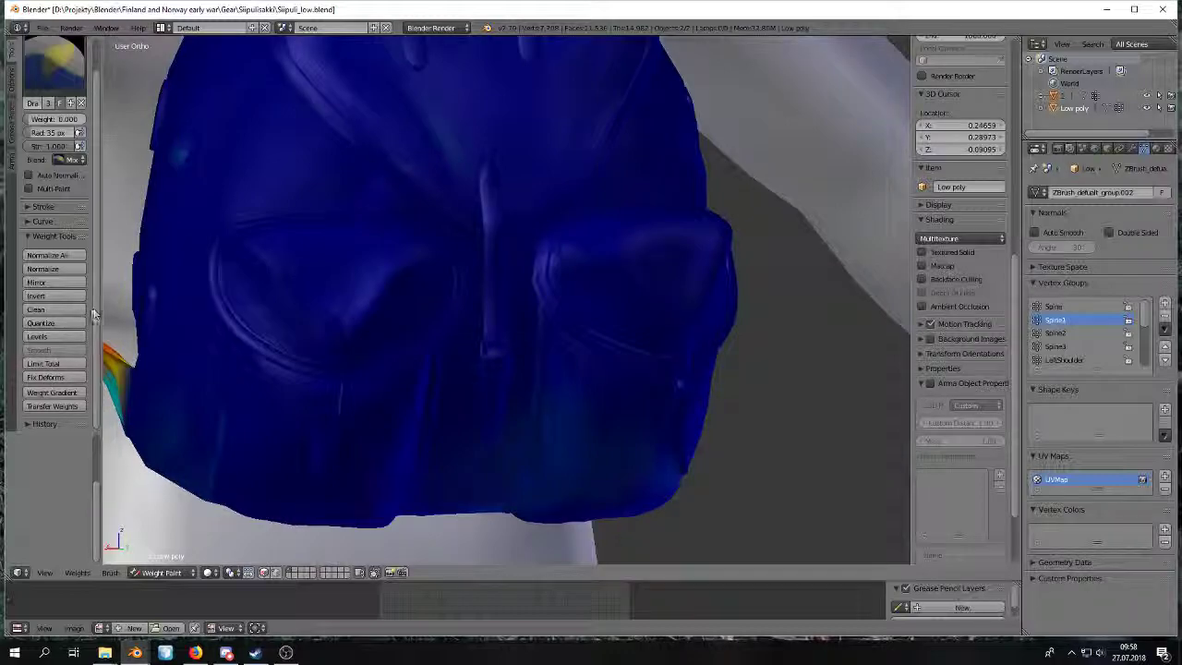
mouse_move(563, 246)
middle_mouse_down()
mouse_move(487, 238)
mouse_move(781, 274)
mouse_move(707, 343)
mouse_move(734, 401)
mouse_move(601, 369)
mouse_move(659, 388)
mouse_move(564, 388)
mouse_move(489, 339)
middle_mouse_up()
key("z")
key("z")
key("z")
key("z")
mouse_move(761, 305)
middle_mouse_down()
mouse_move(726, 298)
mouse_move(769, 322)
middle_mouse_up()
key("z")
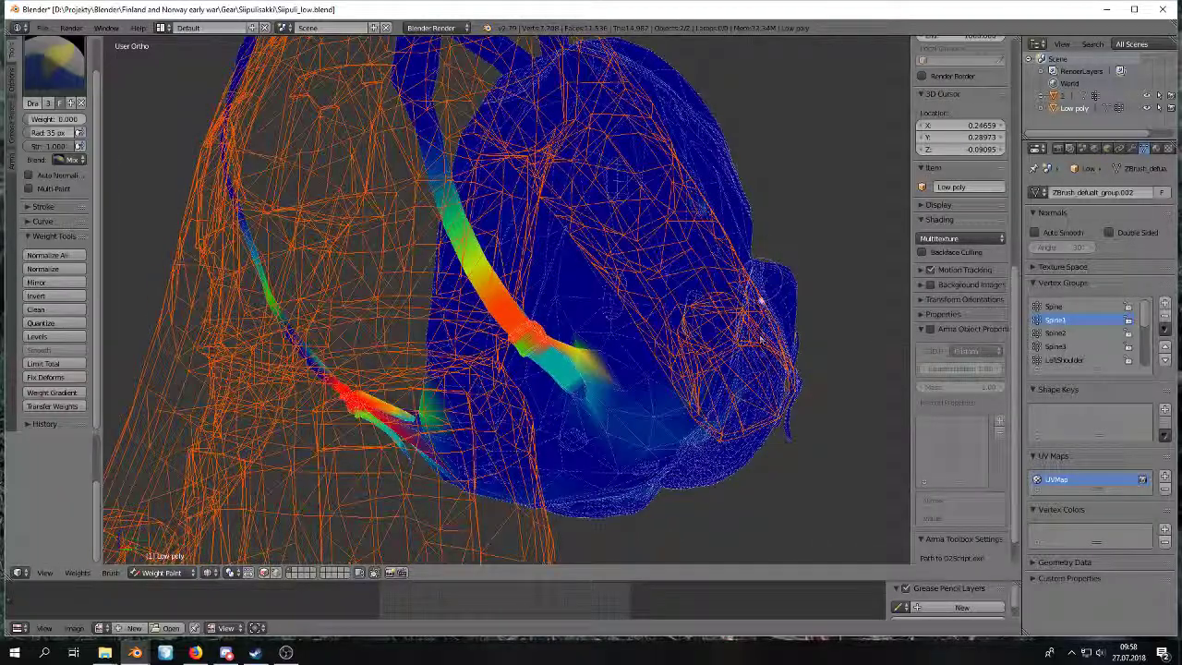
mouse_move(818, 418)
middle_mouse_down()
mouse_move(707, 375)
mouse_move(668, 409)
mouse_move(508, 401)
mouse_move(460, 413)
mouse_move(465, 311)
mouse_move(490, 290)
mouse_move(561, 297)
mouse_move(597, 345)
mouse_move(717, 341)
mouse_move(738, 308)
mouse_move(728, 294)
middle_mouse_up()
key("z")
key("z")
key("z")
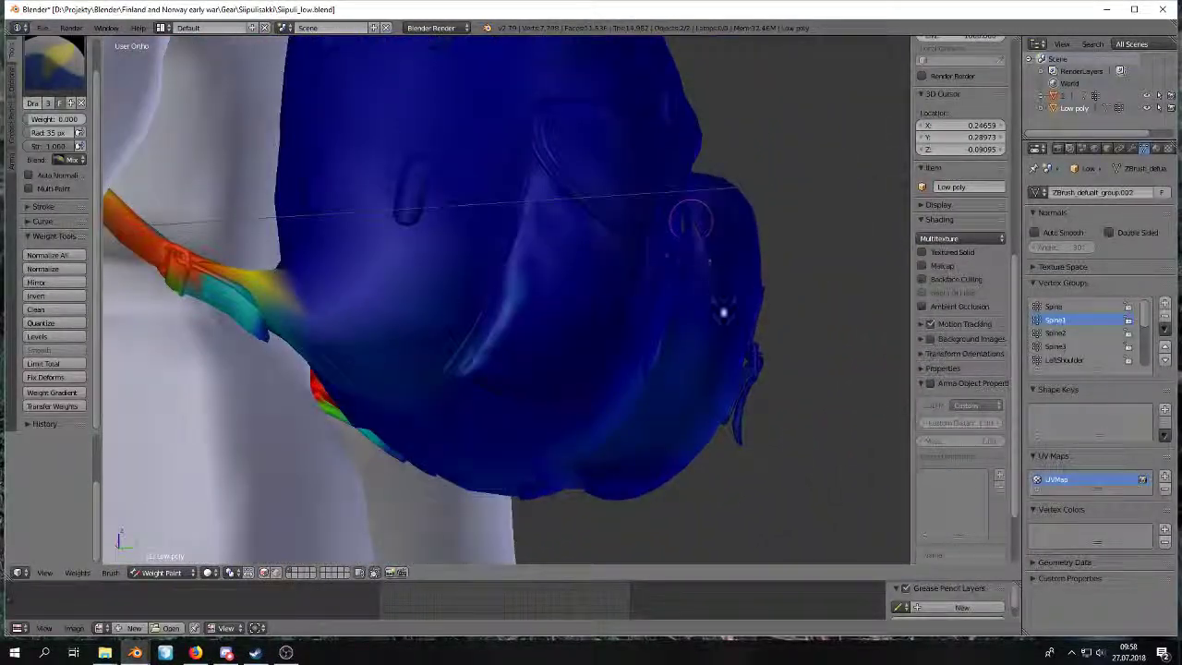
key("z")
scroll(733, 265, "down", 8)
key("z")
mouse_move(592, 267)
middle_mouse_down()
mouse_move(551, 313)
mouse_move(493, 336)
mouse_move(377, 277)
mouse_move(522, 293)
mouse_move(591, 377)
mouse_move(575, 370)
mouse_move(602, 356)
mouse_move(801, 337)
mouse_move(657, 340)
mouse_move(545, 378)
mouse_move(914, 333)
middle_mouse_up()
key("z")
key("z")
In the Spine2 group, paint the backpack's left side and left pocket with a brush weight of 0.568.
left_click(1071, 332)
middle_click_drag(445, 342, 486, 314)
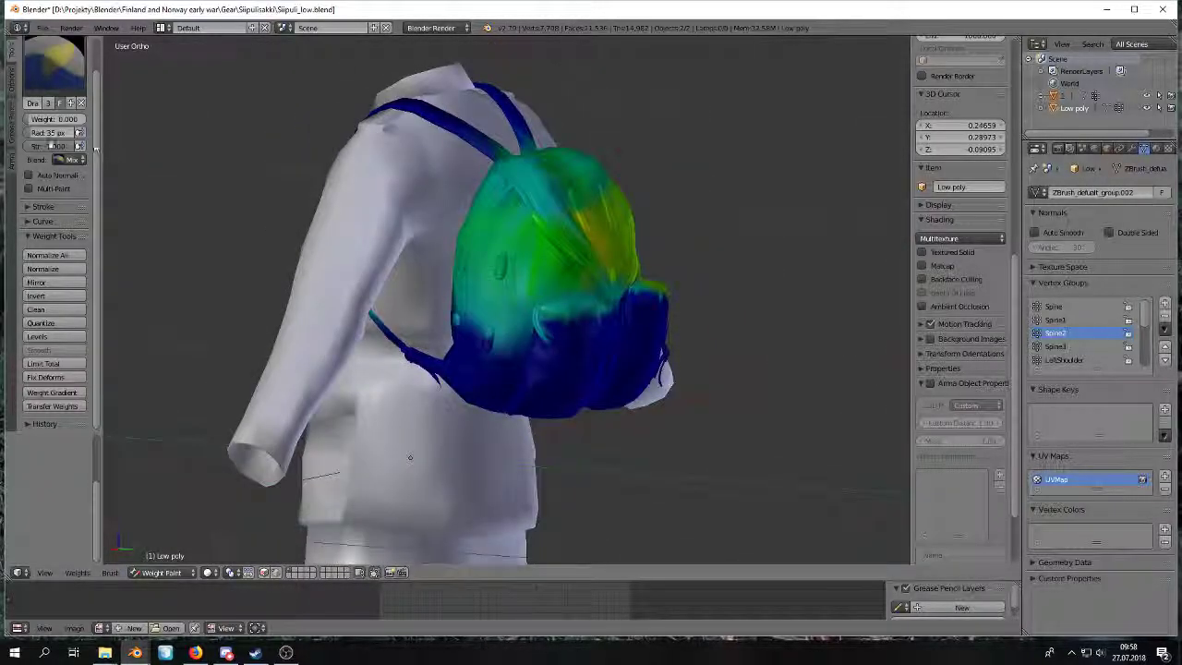
mouse_move(554, 252)
middle_mouse_down()
mouse_move(612, 246)
mouse_move(625, 256)
middle_mouse_up()
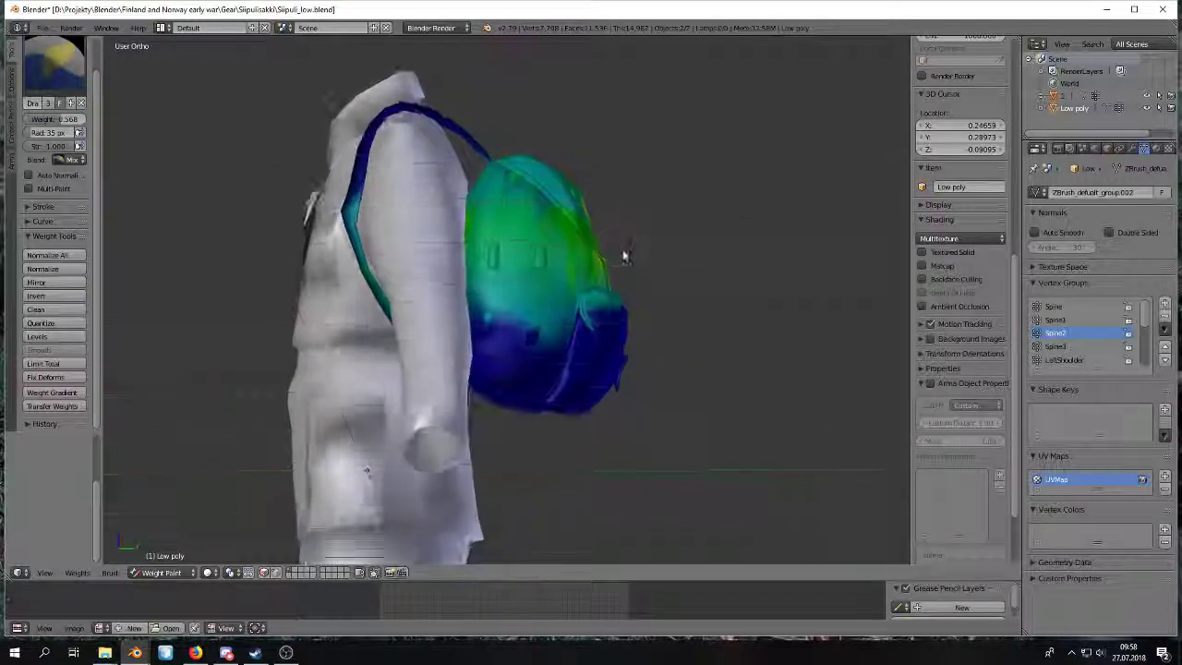
mouse_move(618, 309)
left_mouse_down()
mouse_move(626, 361)
mouse_move(601, 391)
mouse_move(586, 388)
mouse_move(595, 277)
left_mouse_up()
mouse_move(532, 163)
left_mouse_down()
mouse_move(559, 365)
mouse_move(538, 342)
mouse_move(508, 377)
left_mouse_up()
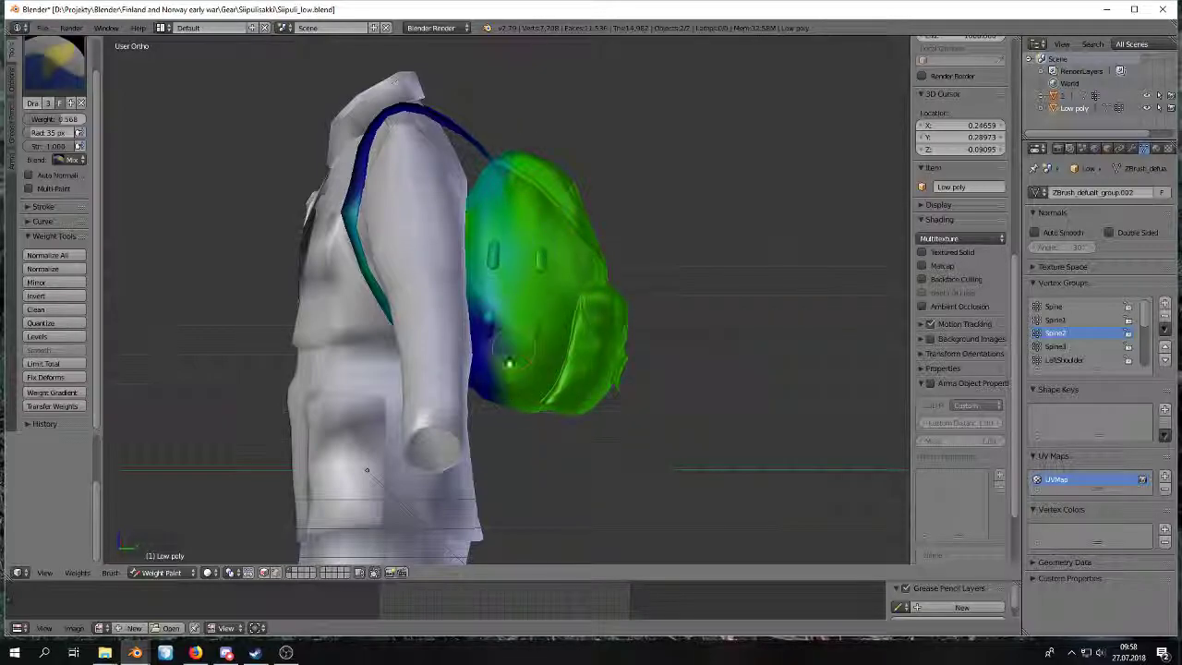
Extend the 0.568 Spine2 weight over the backpack's lower edge and the left half of its rear.
middle_click_drag(366, 471, 487, 315)
mouse_move(497, 370)
left_mouse_down()
mouse_move(483, 346)
mouse_move(502, 416)
left_mouse_up()
mouse_move(506, 415)
middle_mouse_down()
mouse_move(501, 380)
mouse_move(450, 337)
mouse_move(506, 335)
middle_mouse_up()
mouse_move(478, 336)
left_mouse_down()
mouse_move(642, 392)
mouse_move(623, 351)
mouse_move(538, 268)
mouse_move(563, 259)
mouse_move(544, 230)
left_mouse_up()
middle_click_drag(504, 211, 528, 242)
middle_click_drag(602, 288, 560, 306)
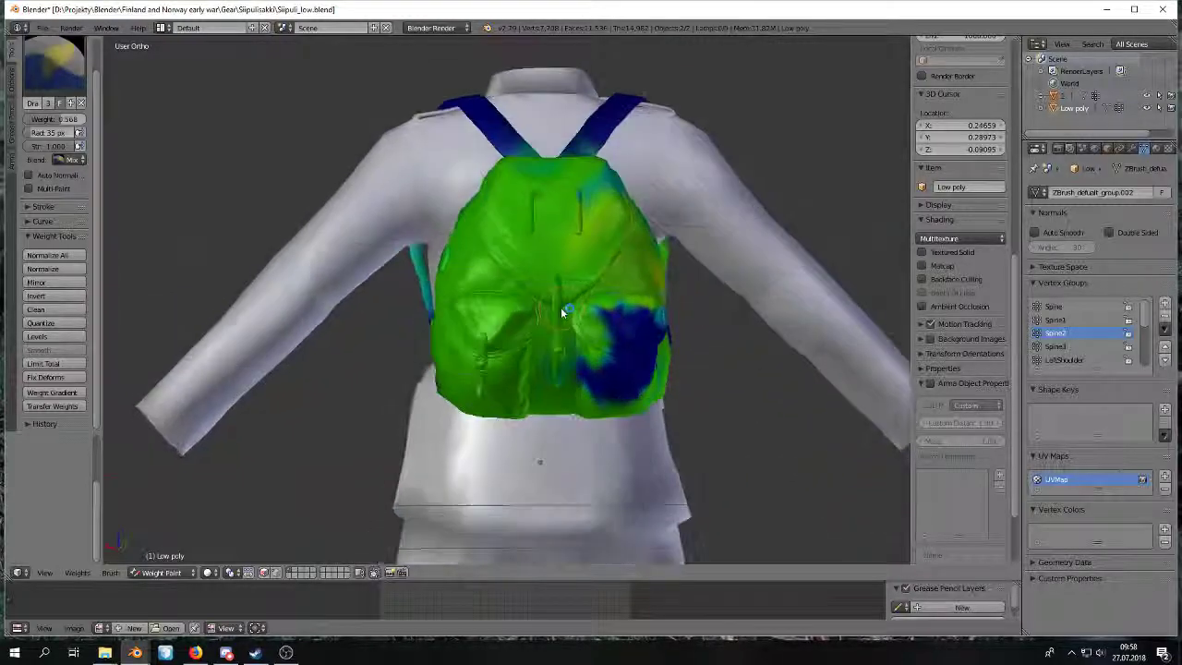
Fill the backpack's right rear pocket with the 0.568 Spine2 weight.
mouse_move(539, 462)
middle_mouse_down()
mouse_move(475, 517)
mouse_move(517, 500)
middle_mouse_up()
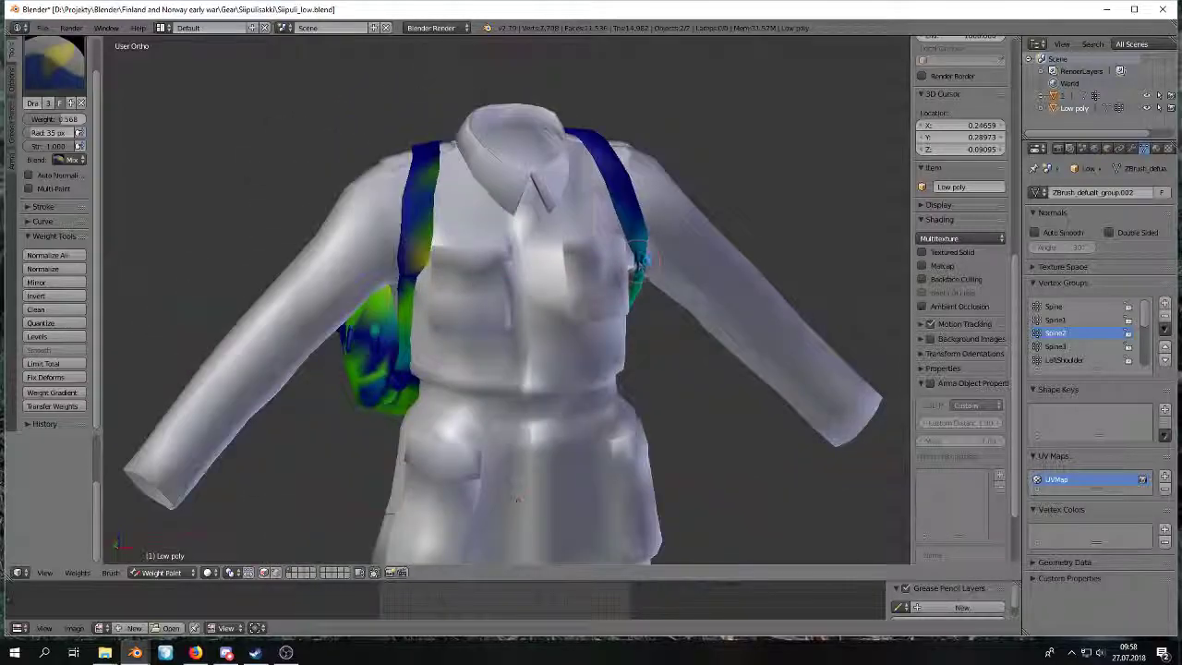
mouse_move(468, 223)
middle_mouse_down()
mouse_move(615, 267)
mouse_move(496, 227)
middle_mouse_up()
mouse_move(513, 296)
left_mouse_down()
mouse_move(540, 336)
mouse_move(501, 349)
mouse_move(565, 371)
left_mouse_up()
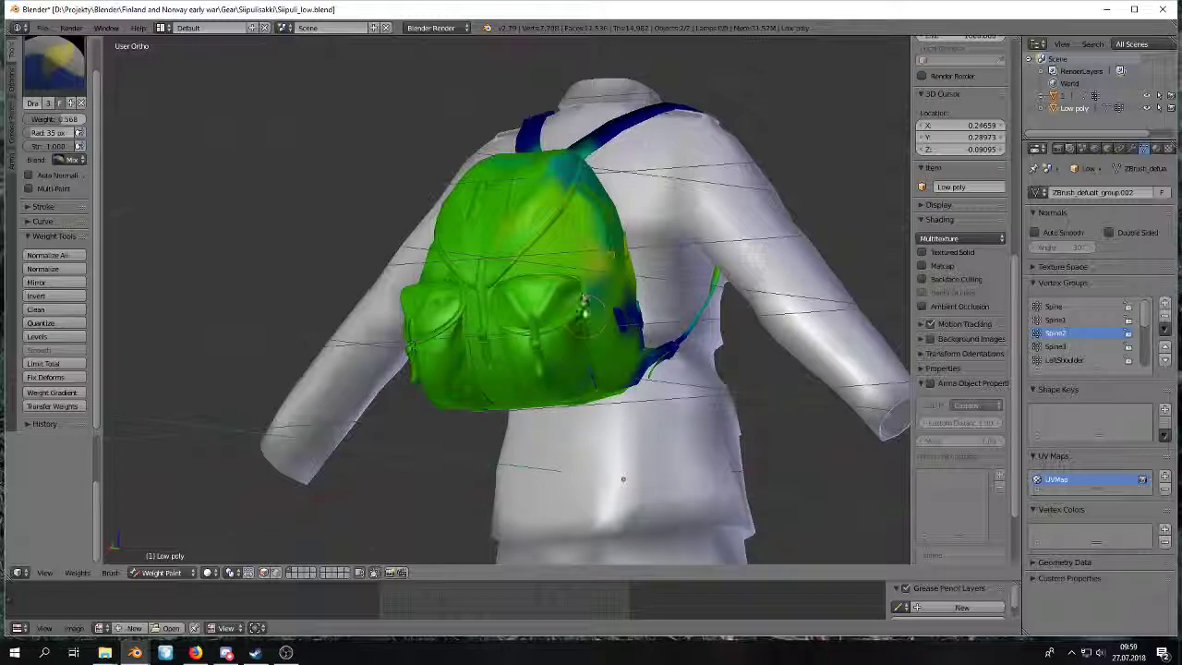
Cover the remaining unevenly weighted spots on the backpack's right side, top and pockets with the 0.568 Spine2 weight.
middle_click_drag(580, 320, 521, 348)
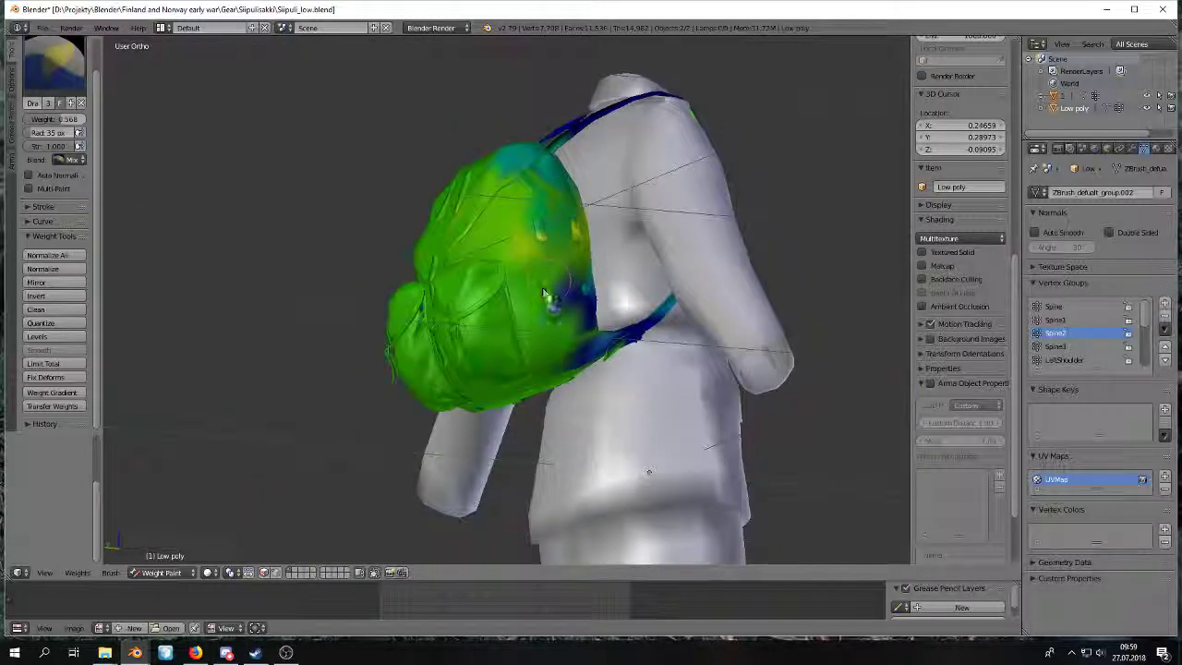
key("z")
key("z")
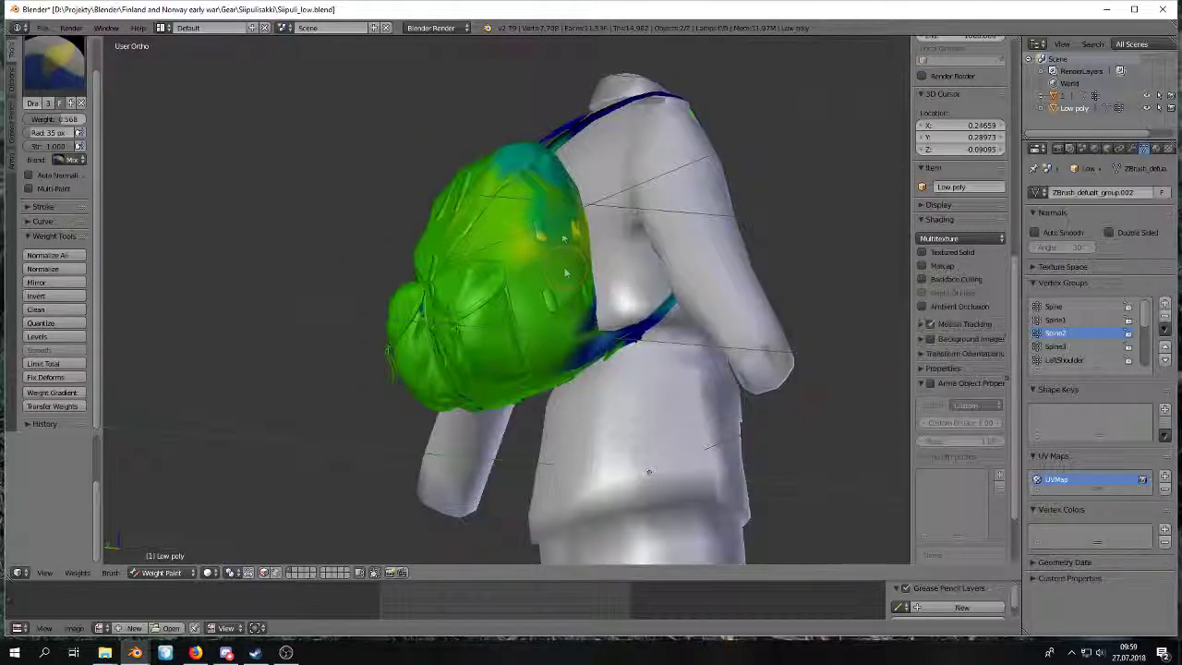
middle_click_drag(648, 472, 643, 419)
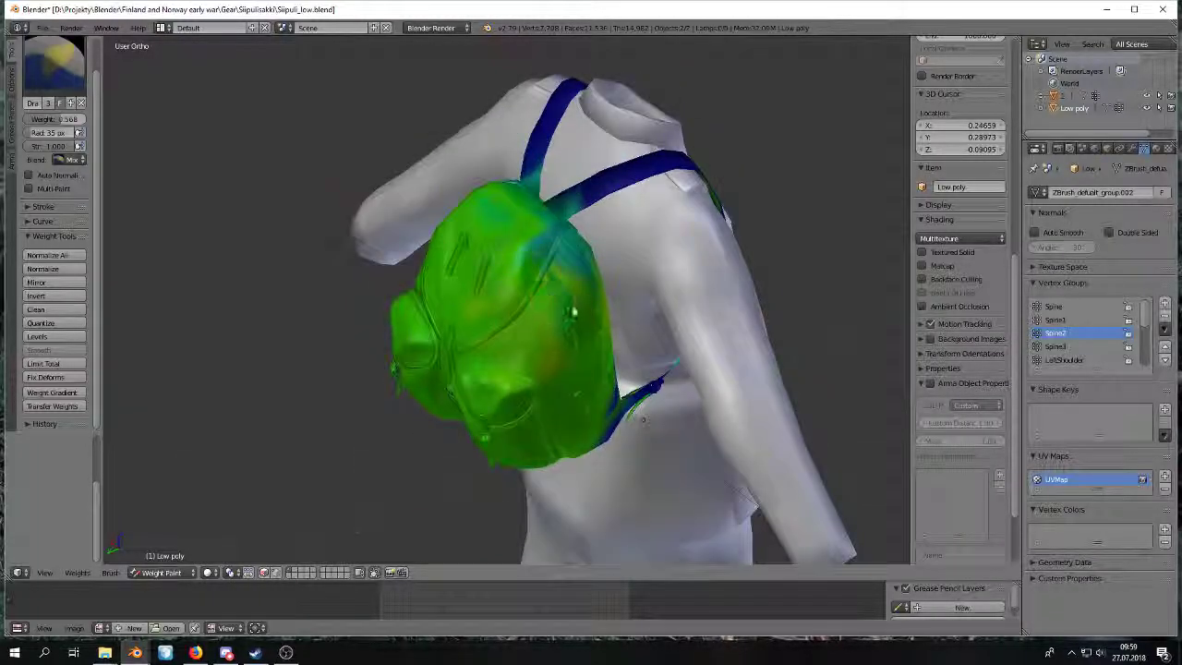
middle_click_drag(434, 296, 479, 231)
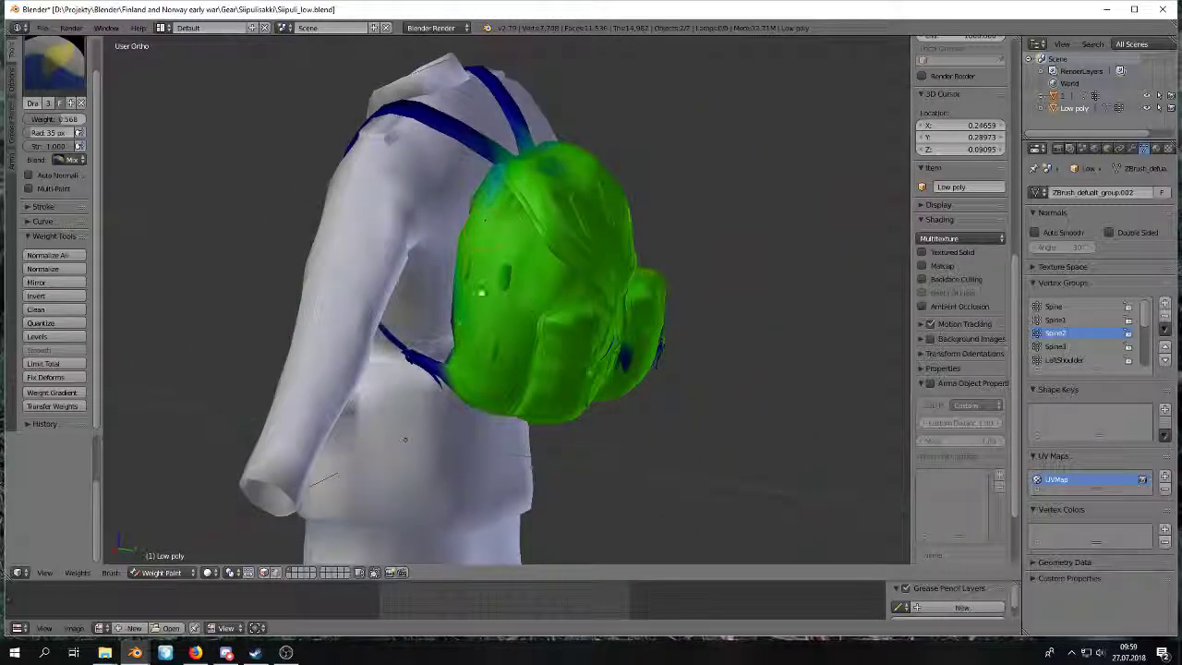
middle_click_drag(575, 325, 591, 351)
middle_click_drag(607, 392, 492, 272)
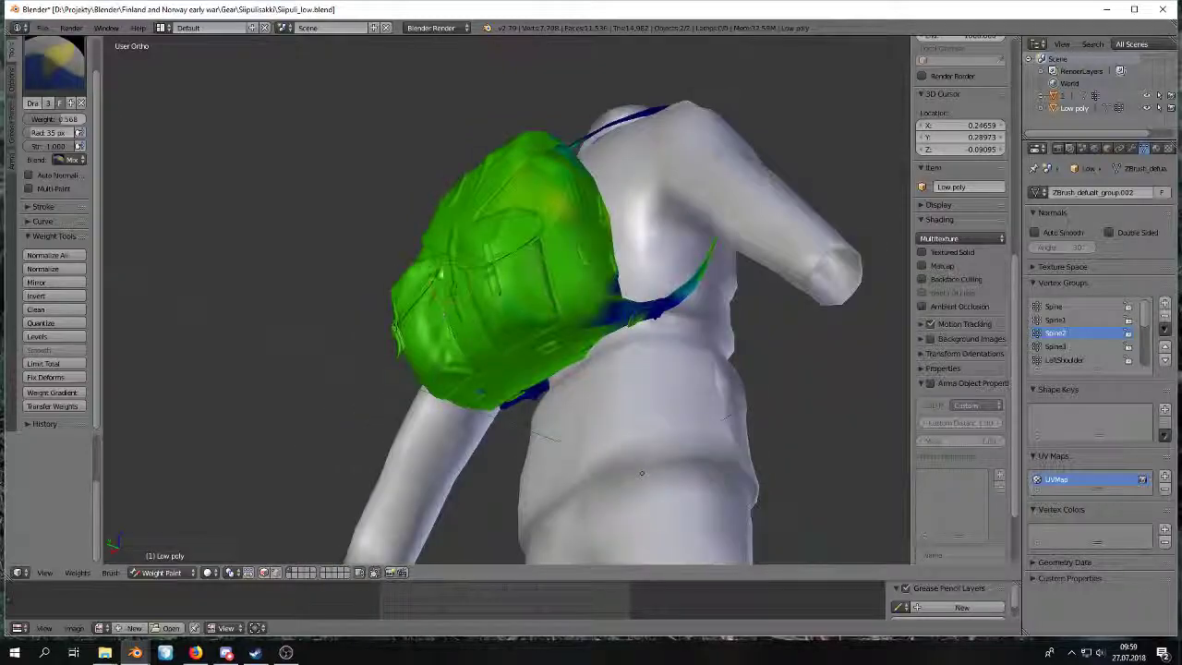
Touch up the Spine2 group with the 0.568 weight on the backpack's lower right side and underside.
scroll(536, 337, "up", 5)
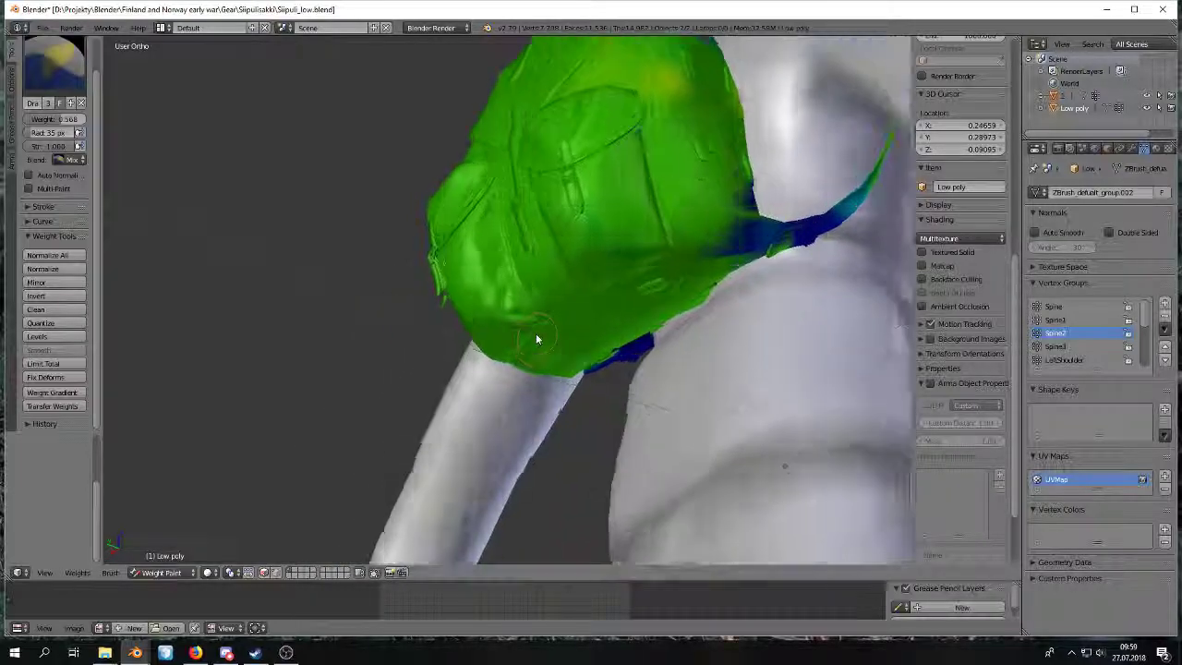
mouse_move(657, 157)
middle_mouse_down()
mouse_move(637, 171)
mouse_move(800, 476)
middle_mouse_up()
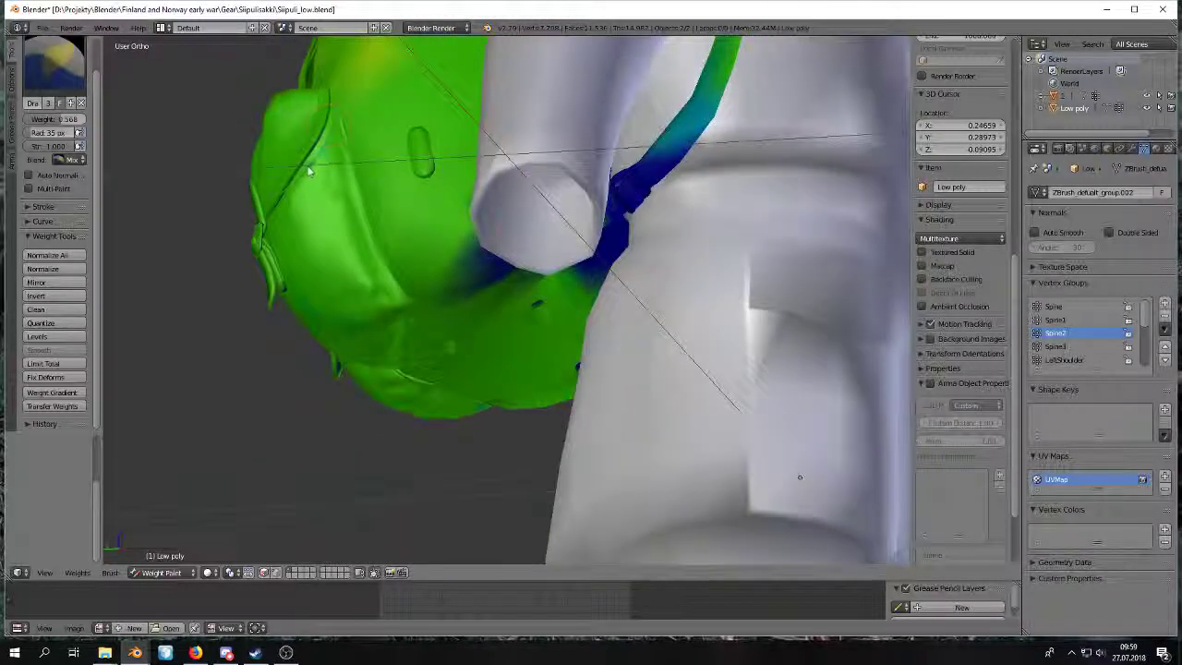
mouse_move(800, 477)
middle_mouse_down()
mouse_move(852, 329)
mouse_move(879, 420)
middle_mouse_up()
left_click_drag(594, 162, 665, 138)
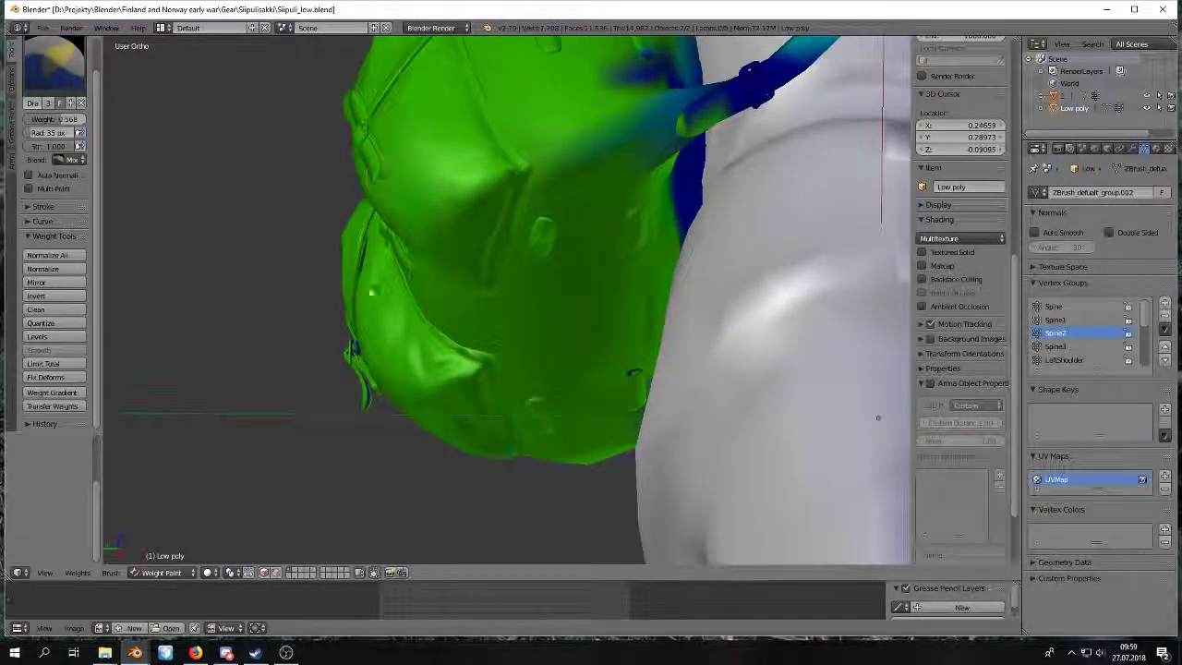
mouse_move(349, 377)
middle_mouse_down()
mouse_move(385, 335)
mouse_move(702, 370)
middle_mouse_up()
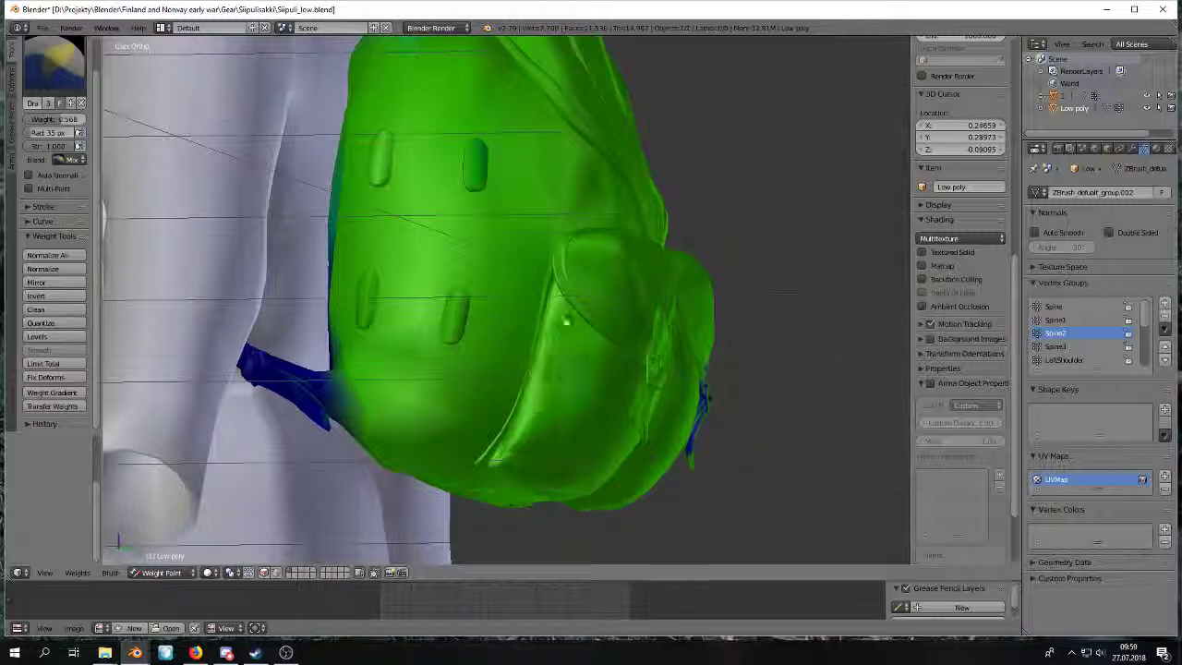
Make the Spine3 vertex group active and bring the backpack's rear into view.
left_click(1063, 320)
left_click(1063, 334)
left_click(1063, 345)
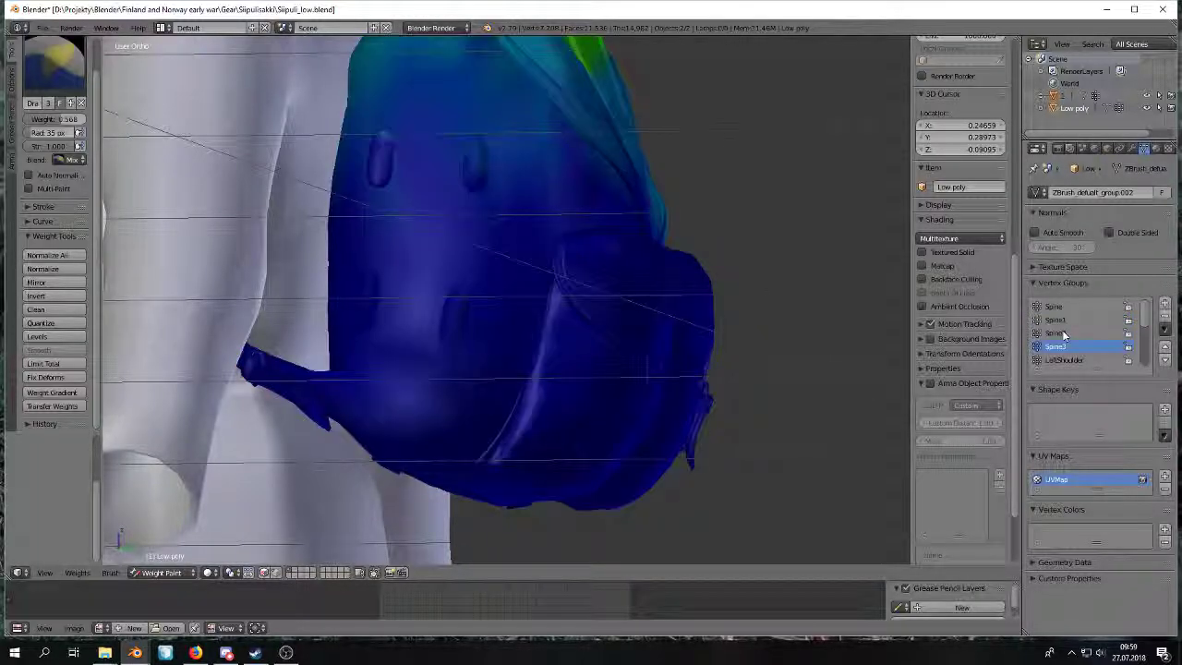
middle_click_drag(667, 301, 643, 416, "shift")
scroll(660, 375, "up", 1)
scroll(660, 375, "down", 3)
mouse_move(659, 372)
middle_mouse_down()
mouse_move(453, 346)
mouse_move(497, 351)
middle_mouse_up()
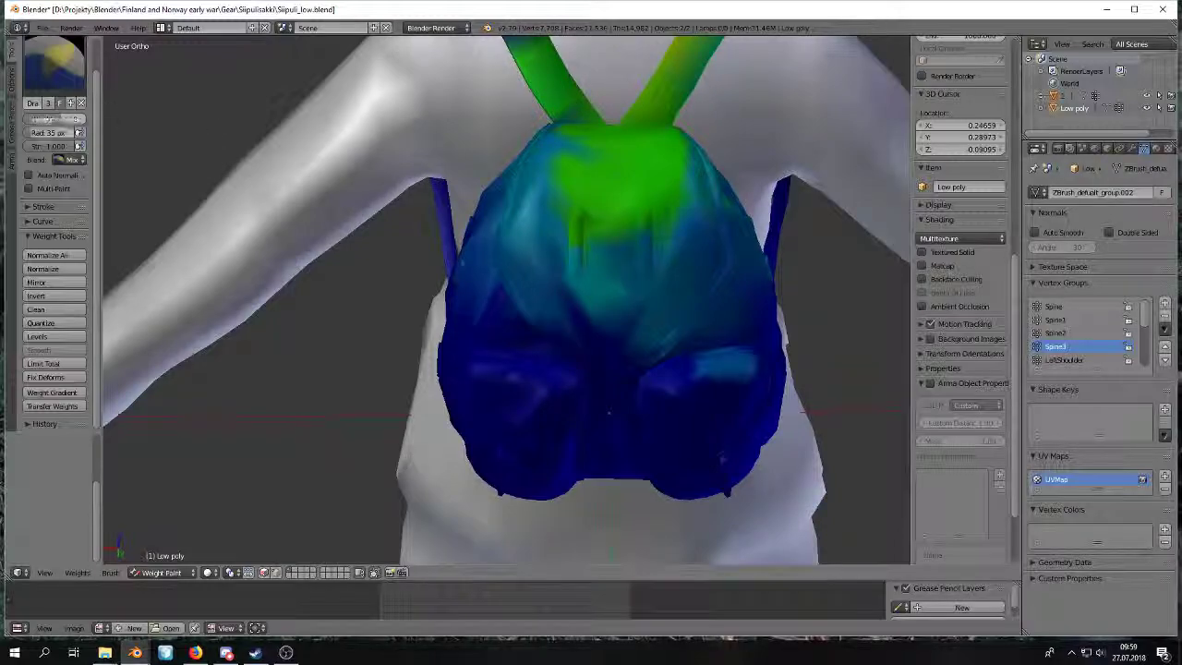
Try a zero-weight Spine3 stroke across the backpack's upper rear and undo it.
middle_click_drag(414, 131, 438, 243, "shift")
mouse_move(664, 342)
left_mouse_down()
mouse_move(578, 340)
mouse_move(670, 351)
left_mouse_up()
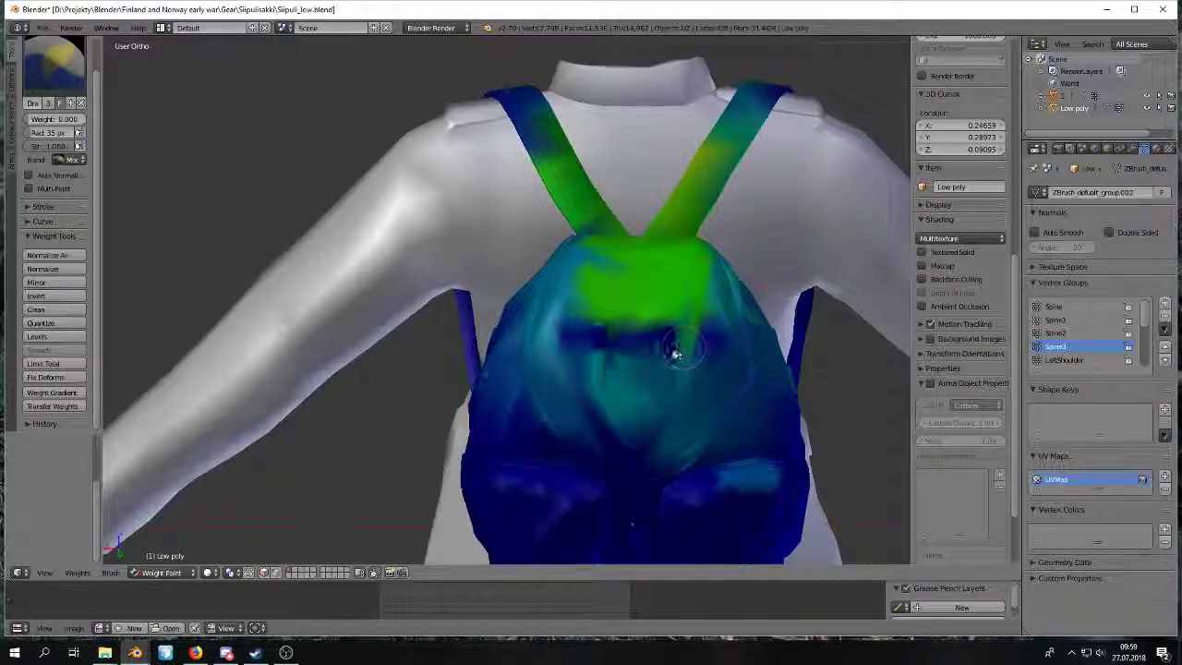
key("ctrl+z")
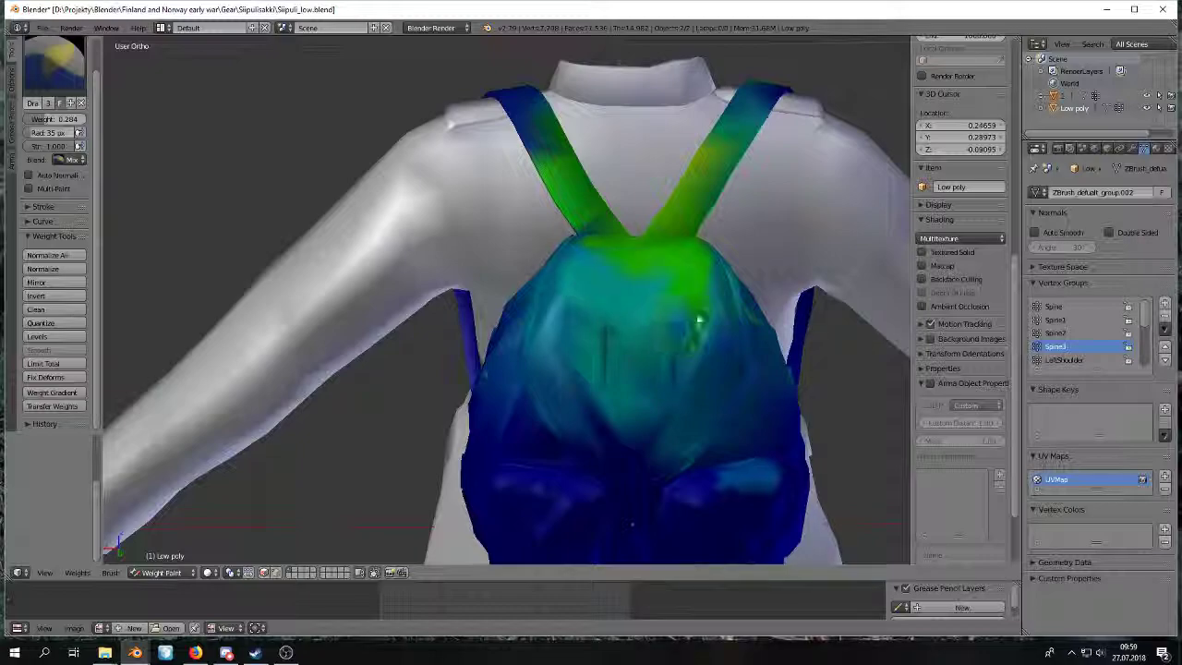
Lower the Spine3 weights over the backpack's upper rear and sides using brush weights of 0.284 and 0.053.
middle_click_drag(638, 298, 701, 369)
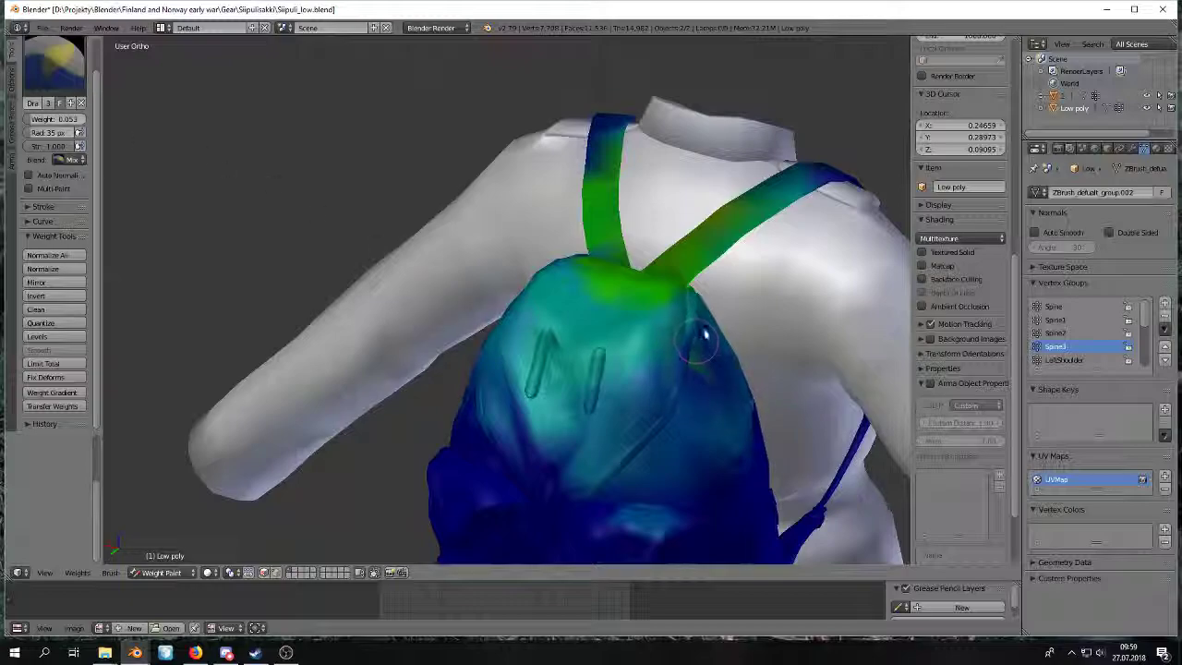
mouse_move(701, 320)
left_mouse_down()
mouse_move(729, 430)
mouse_move(545, 480)
mouse_move(586, 501)
mouse_move(480, 421)
left_mouse_up()
mouse_move(501, 416)
middle_mouse_down()
mouse_move(660, 417)
mouse_move(554, 338)
middle_mouse_up()
mouse_move(554, 338)
left_mouse_down()
mouse_move(635, 334)
mouse_move(739, 296)
mouse_move(545, 303)
mouse_move(712, 265)
left_mouse_up()
mouse_move(712, 265)
middle_mouse_down()
mouse_move(733, 327)
mouse_move(680, 372)
mouse_move(409, 211)
middle_mouse_up()
In wireframe display, paint the 0.053 Spine3 weight over the backpack's upper side areas, and return to solid shading.
key("z")
scroll(594, 320, "up", 3)
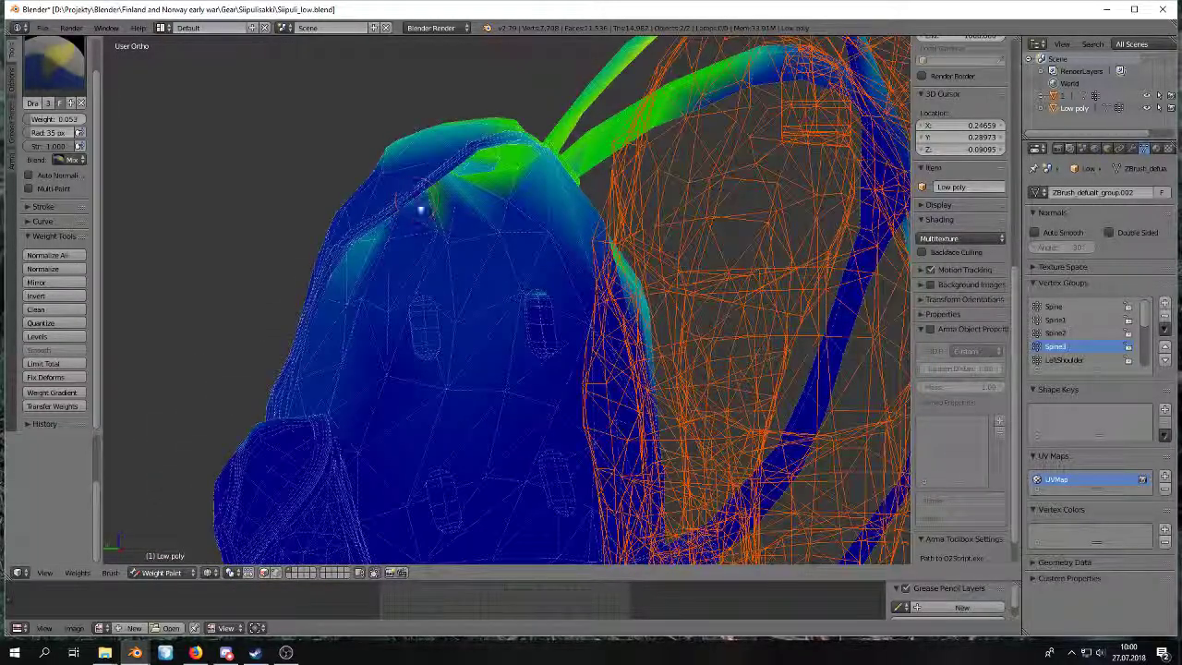
middle_click_drag(319, 274, 596, 367)
left_click_drag(596, 368, 685, 467)
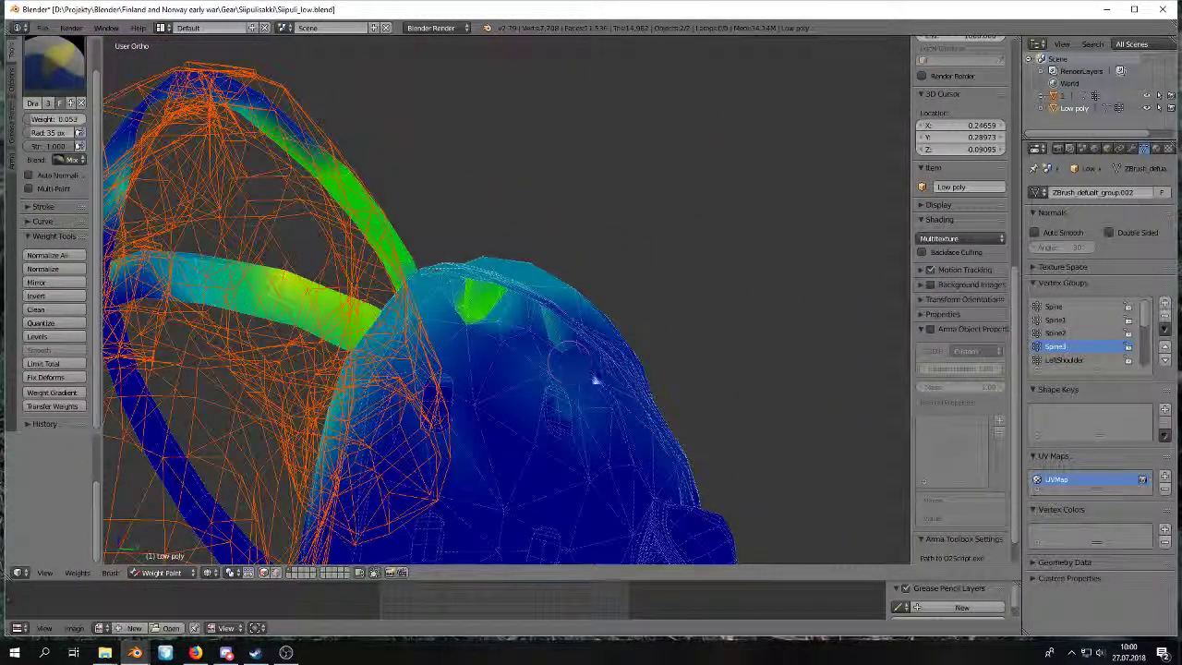
key("z")
mouse_move(627, 388)
middle_mouse_down()
mouse_move(585, 401)
mouse_move(636, 391)
mouse_move(574, 362)
mouse_move(600, 361)
middle_mouse_up()
In the LeftShoulder group, paint zero weight over the left half of the backpack's rear.
left_click(1071, 359)
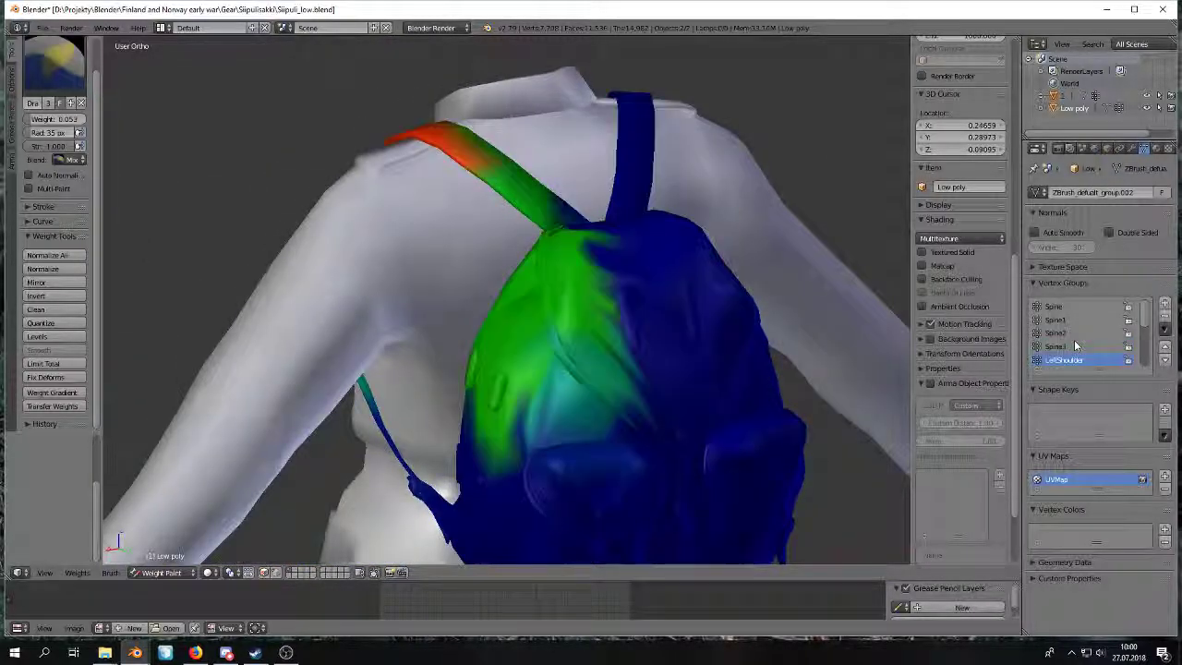
middle_click_drag(702, 361, 750, 353)
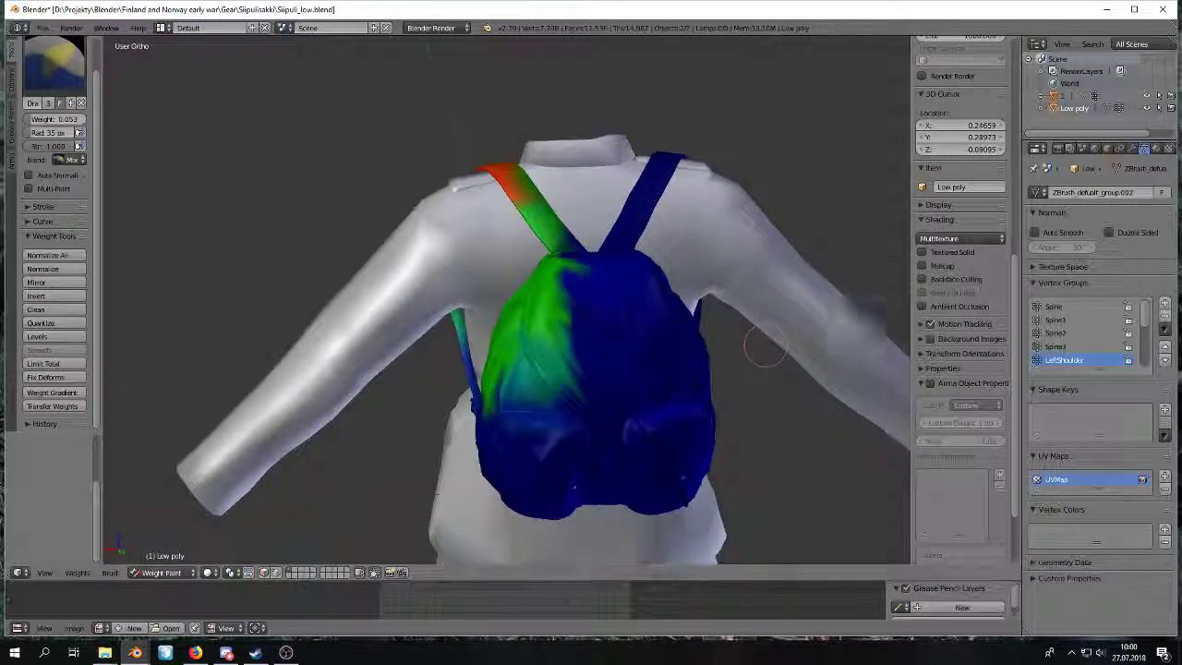
middle_click_drag(570, 355, 621, 353)
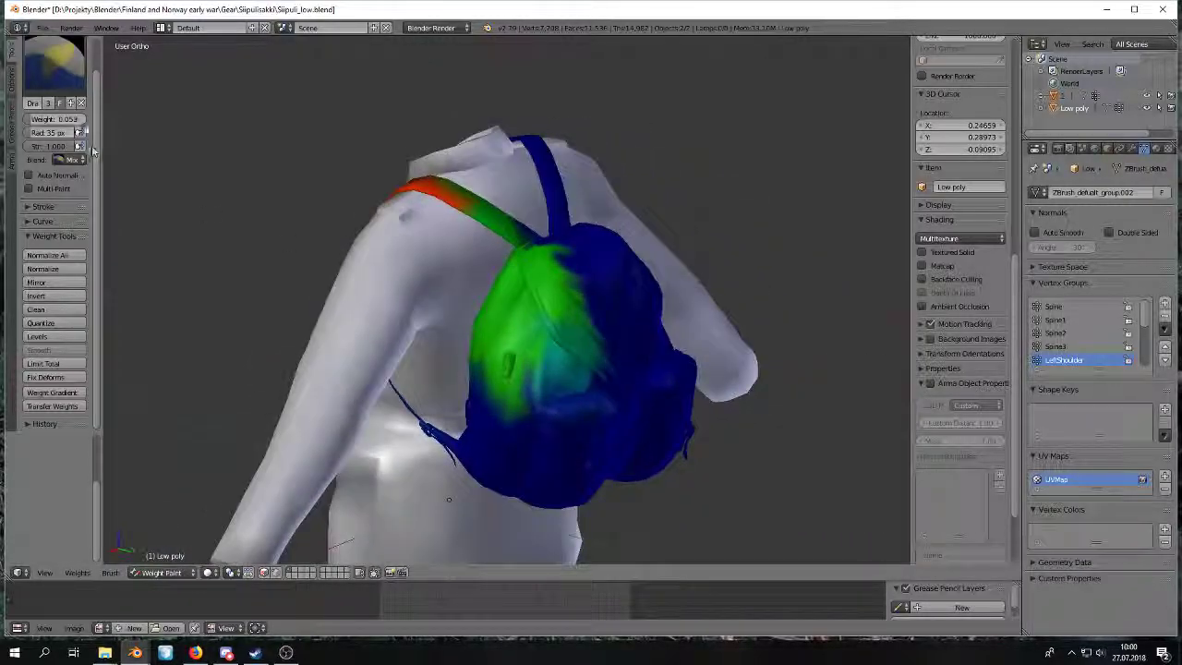
mouse_move(496, 411)
left_mouse_down()
mouse_move(575, 387)
mouse_move(562, 382)
mouse_move(565, 349)
left_mouse_up()
middle_click_drag(596, 306, 623, 313)
mouse_move(554, 314)
left_mouse_down()
mouse_move(559, 297)
mouse_move(552, 314)
left_mouse_up()
Erase the remaining LeftShoulder weight from the bag's left side and check the body in wireframe, keeping the strap weighted.
middle_click_drag(554, 328, 478, 357)
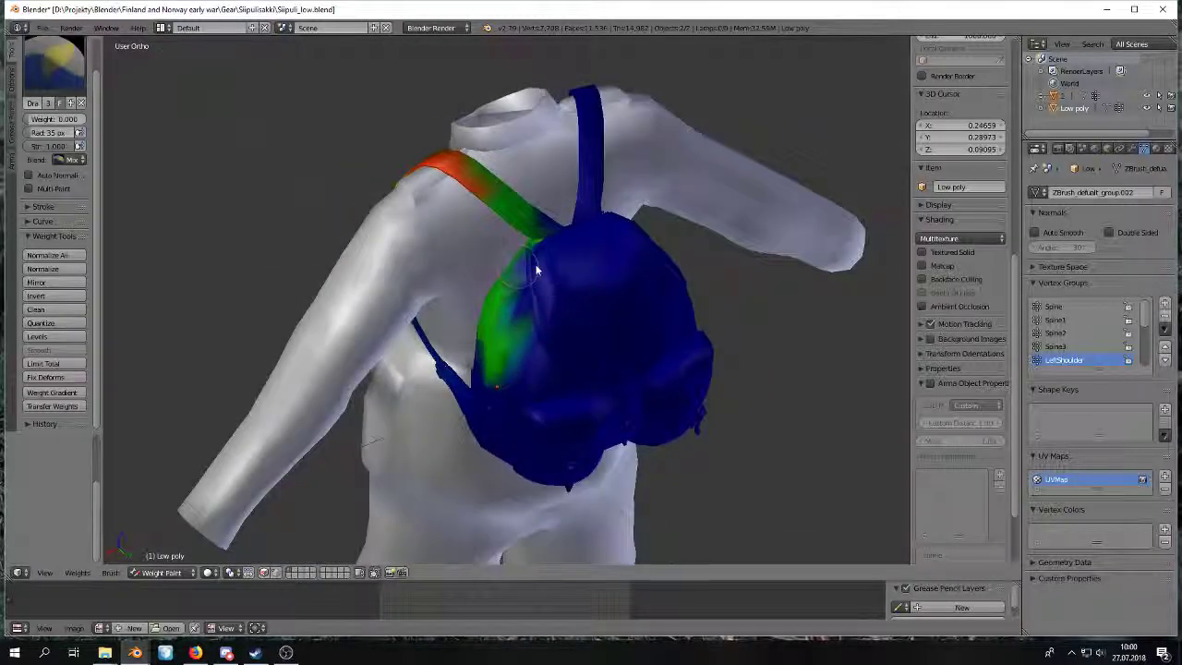
middle_click_drag(532, 262, 543, 239)
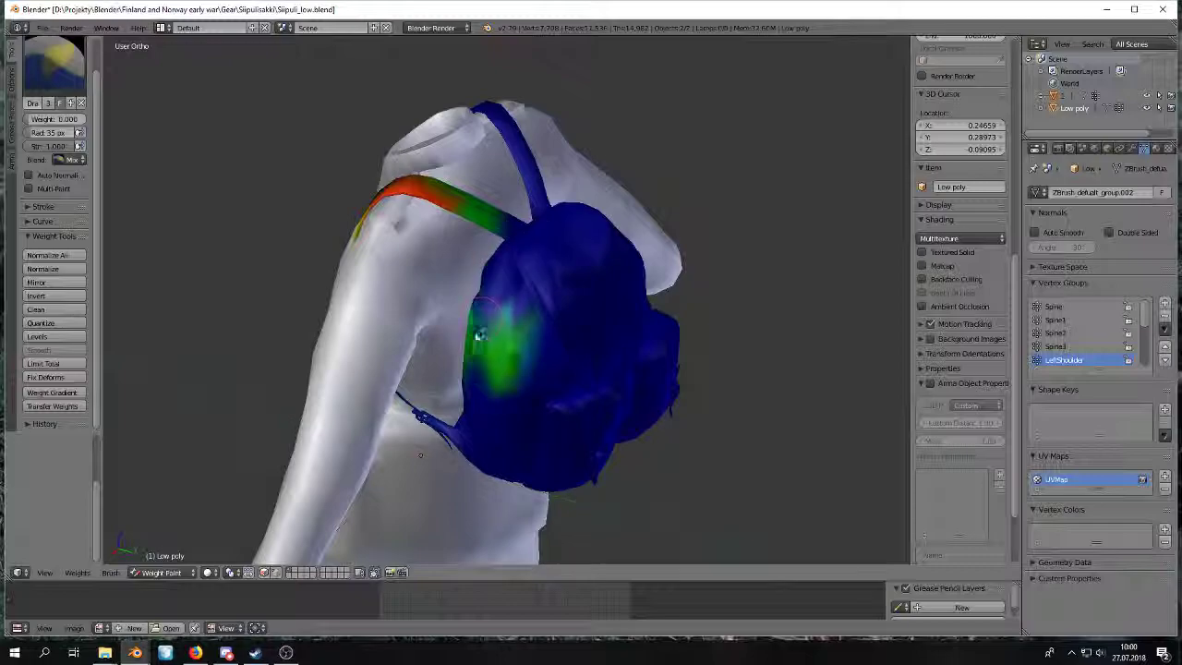
left_click_drag(466, 349, 519, 373)
middle_click_drag(467, 361, 482, 207)
key("z")
mouse_move(541, 311)
middle_mouse_down()
mouse_move(526, 313)
mouse_move(538, 351)
mouse_move(503, 450)
mouse_move(565, 222)
mouse_move(554, 194)
mouse_move(497, 233)
middle_mouse_up()
key("z")
key("z")
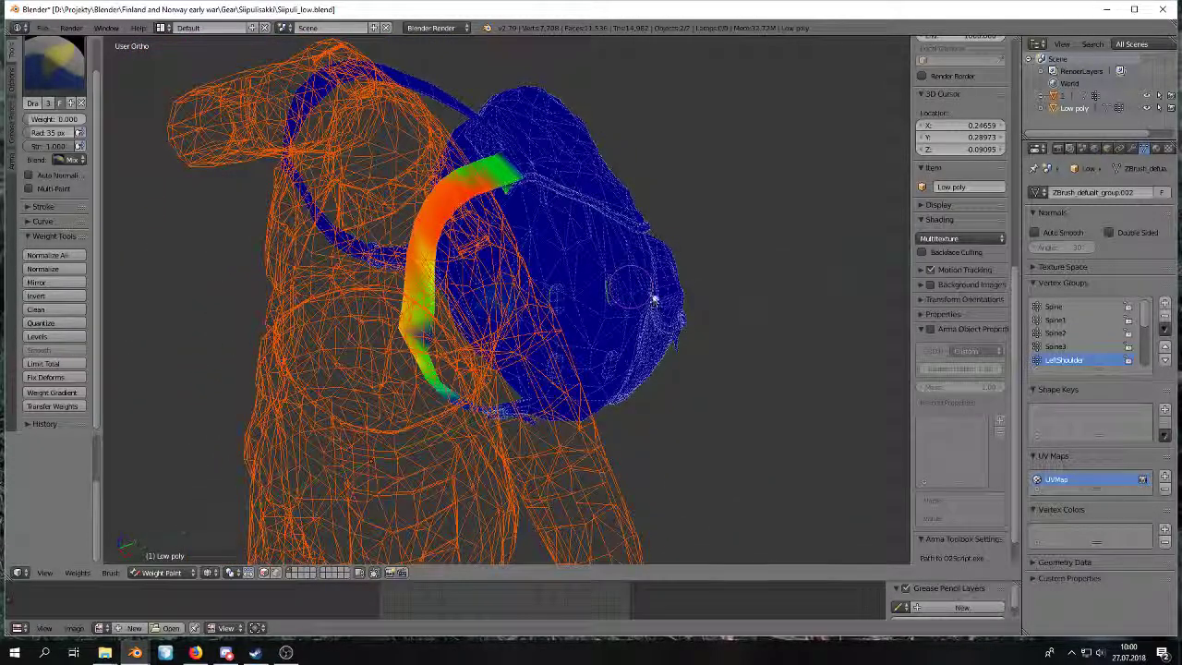
middle_click_drag(617, 298, 640, 312)
middle_click_drag(488, 191, 646, 293)
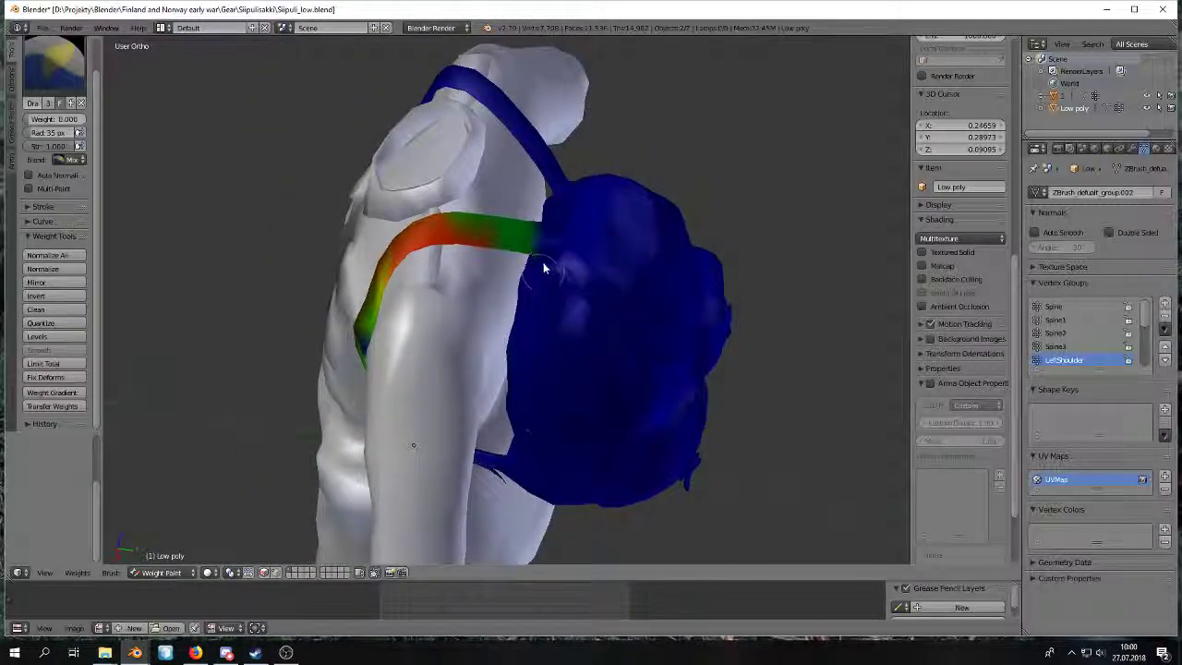
middle_click_drag(564, 263, 515, 276)
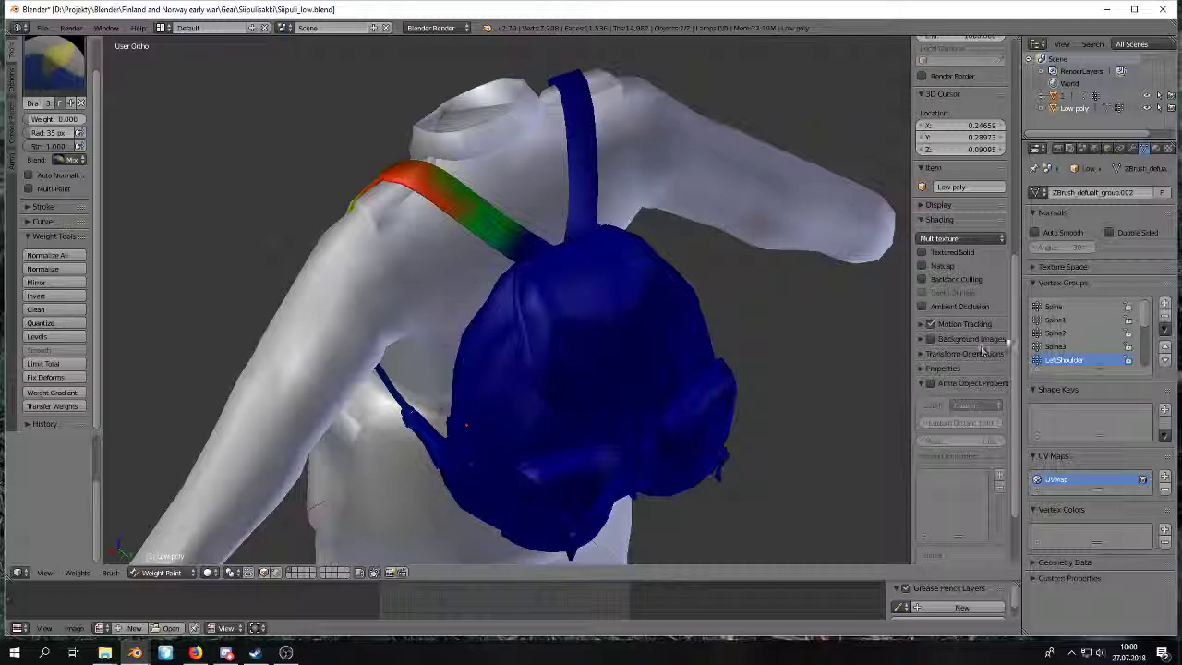
In the RightShoulder group, paint zero weight over the backpack body's right side and rear, leaving the strap weighted.
scroll(1045, 363, "down", 1)
left_click(1045, 363)
middle_click_drag(852, 382, 595, 373)
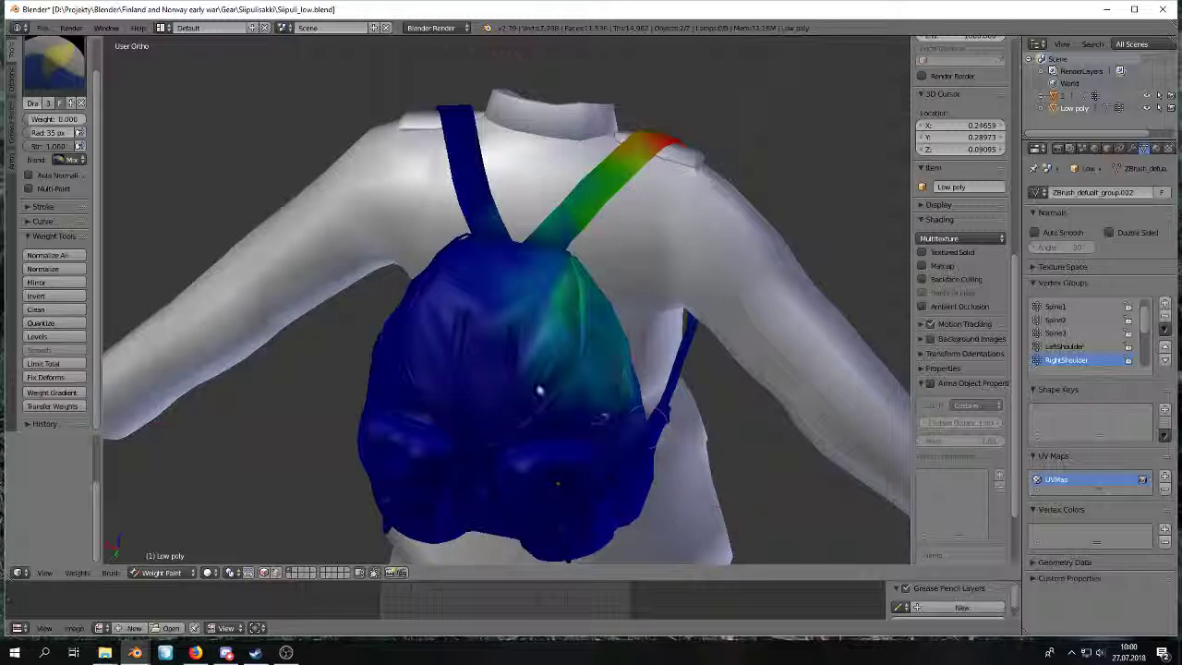
middle_click_drag(488, 343, 379, 189)
mouse_move(353, 297)
left_mouse_down()
mouse_move(449, 304)
mouse_move(501, 338)
mouse_move(480, 305)
left_mouse_up()
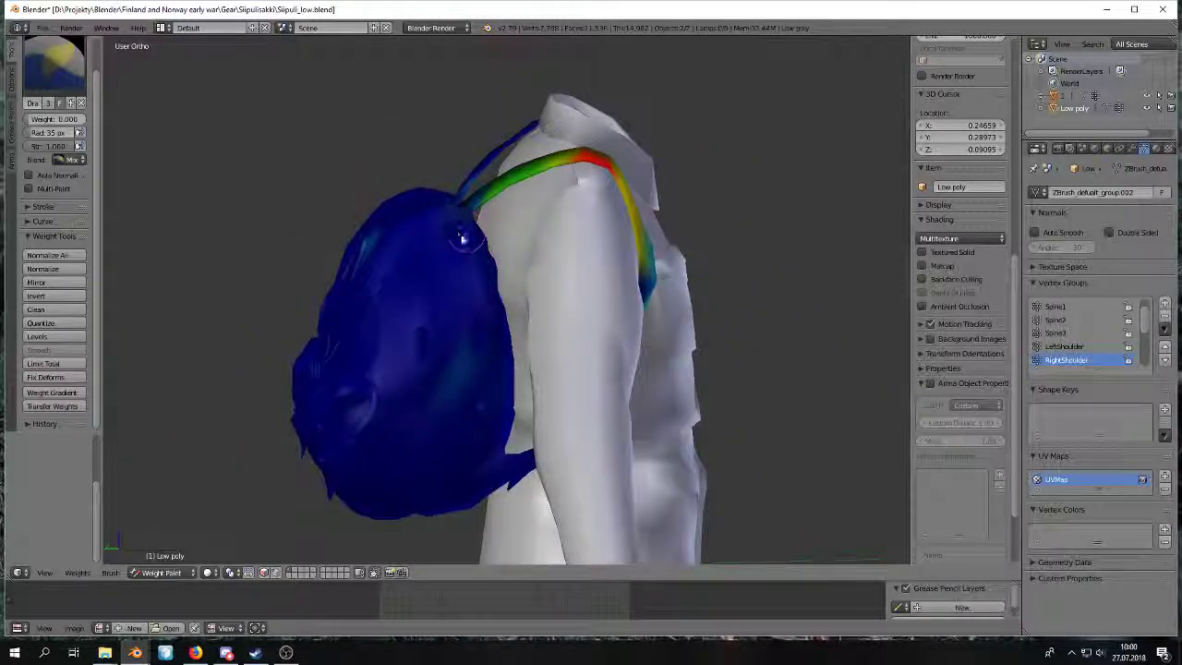
middle_click_drag(464, 285, 360, 217)
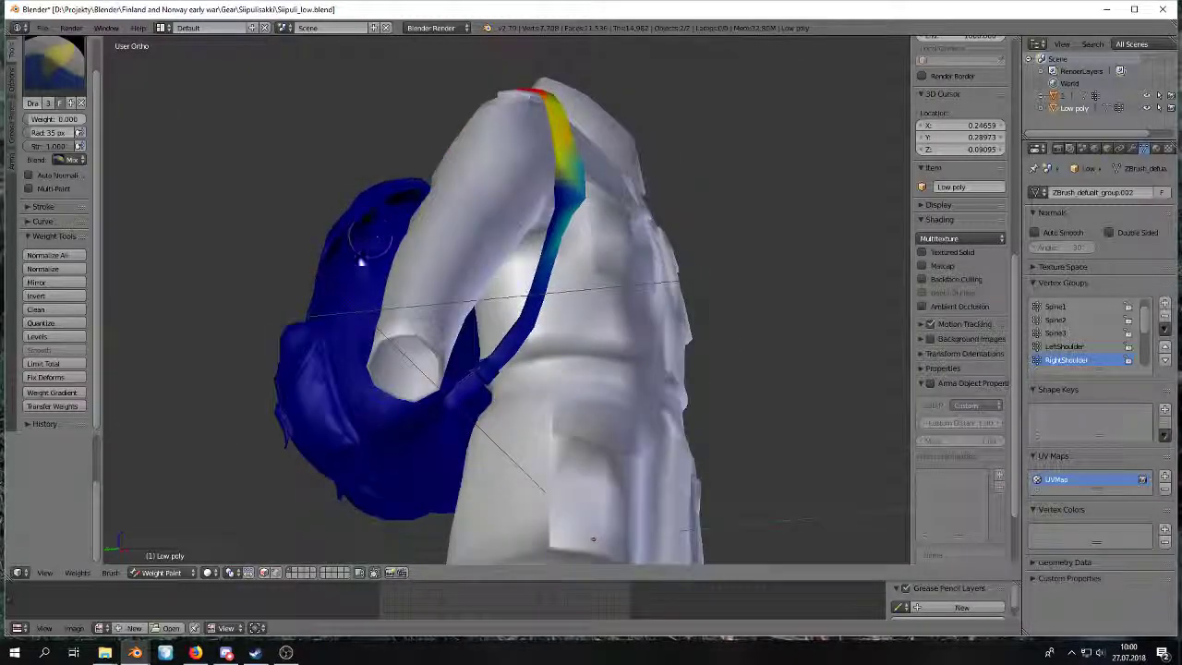
middle_click_drag(370, 258, 556, 382)
Check the RightArm group's weights on the backpack and remove that vertex group.
scroll(1088, 361, "down", 2, "ctrl")
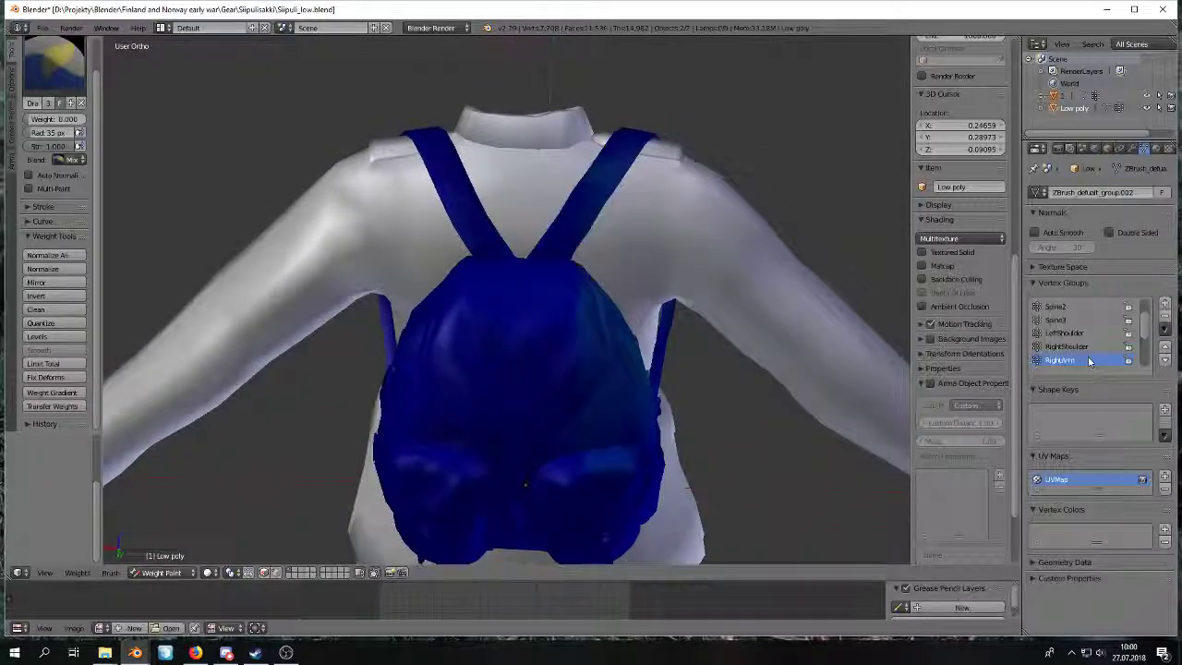
scroll(1088, 361, "up", 1, "ctrl")
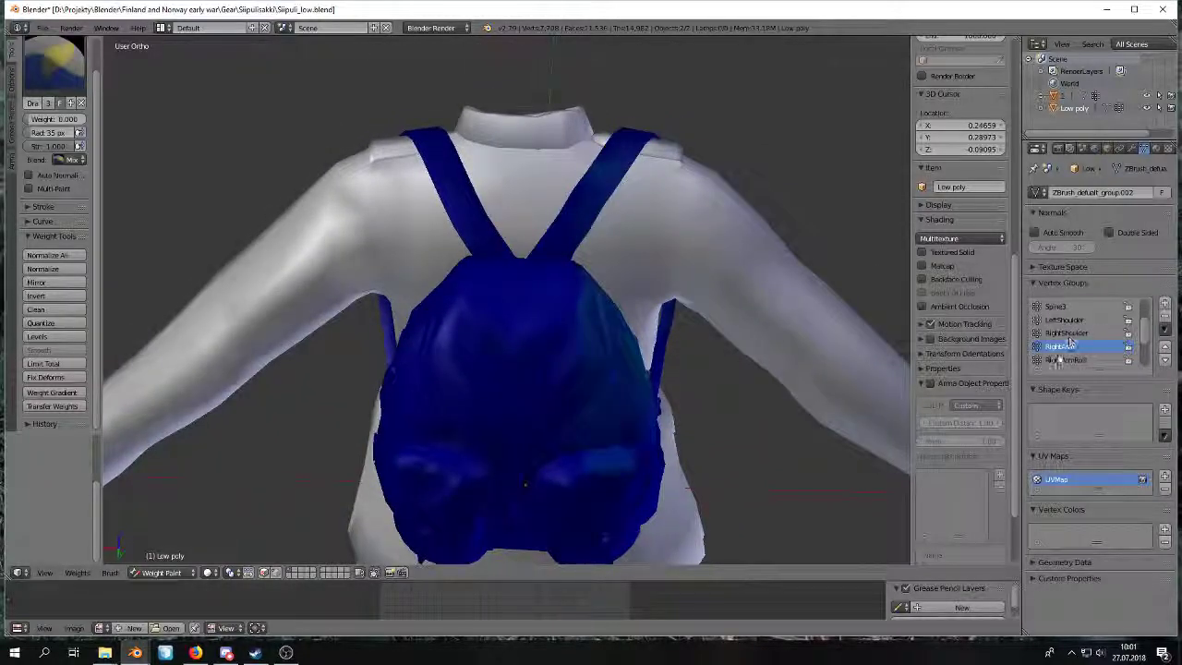
middle_click_drag(620, 378, 541, 357)
scroll(1079, 353, "up", 1, "ctrl")
left_click(1077, 346)
scroll(1081, 340, "up", 1, "ctrl")
scroll(1081, 339, "down", 1, "ctrl")
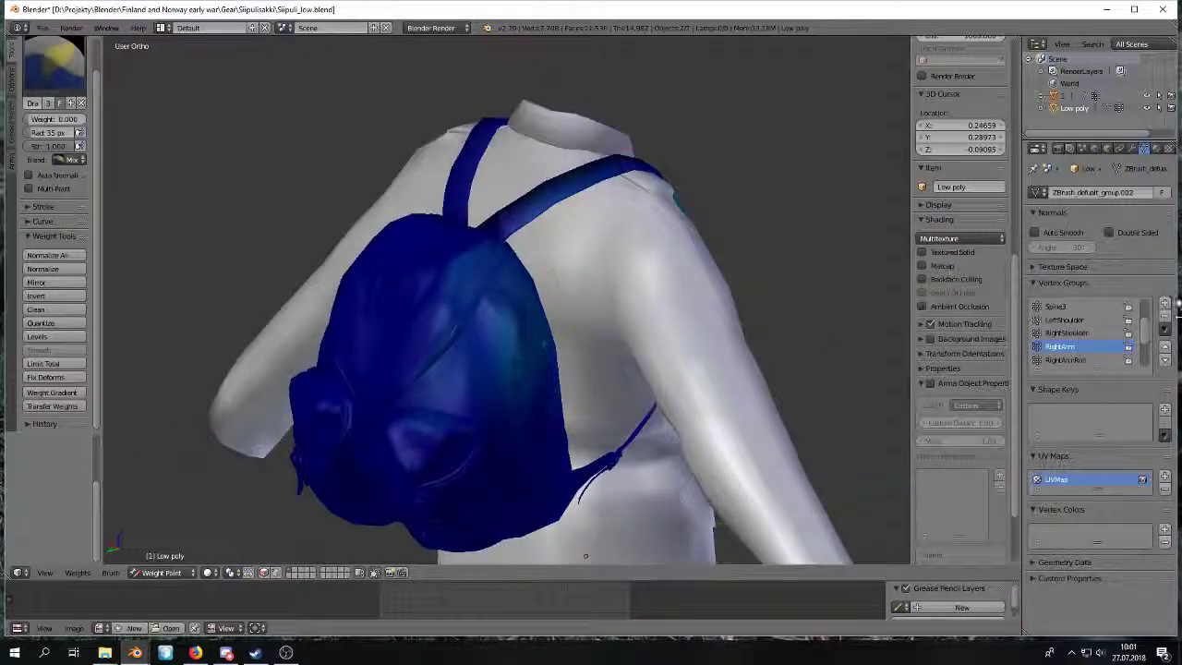
middle_click_drag(617, 350, 843, 340)
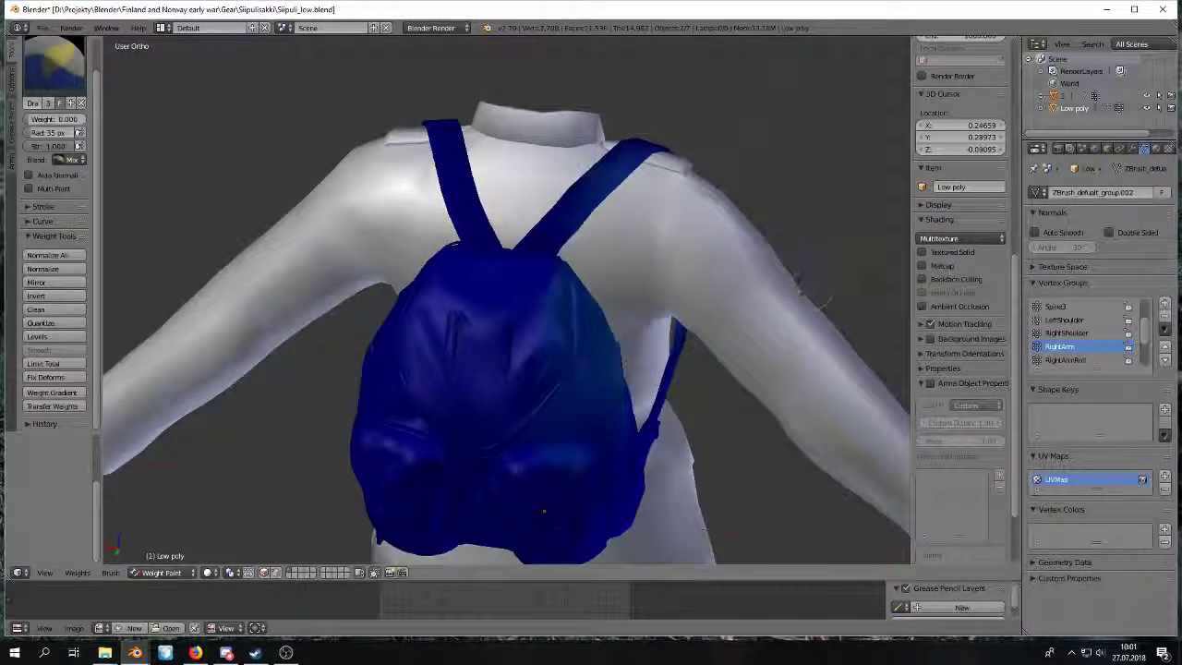
middle_click_drag(688, 305, 443, 221)
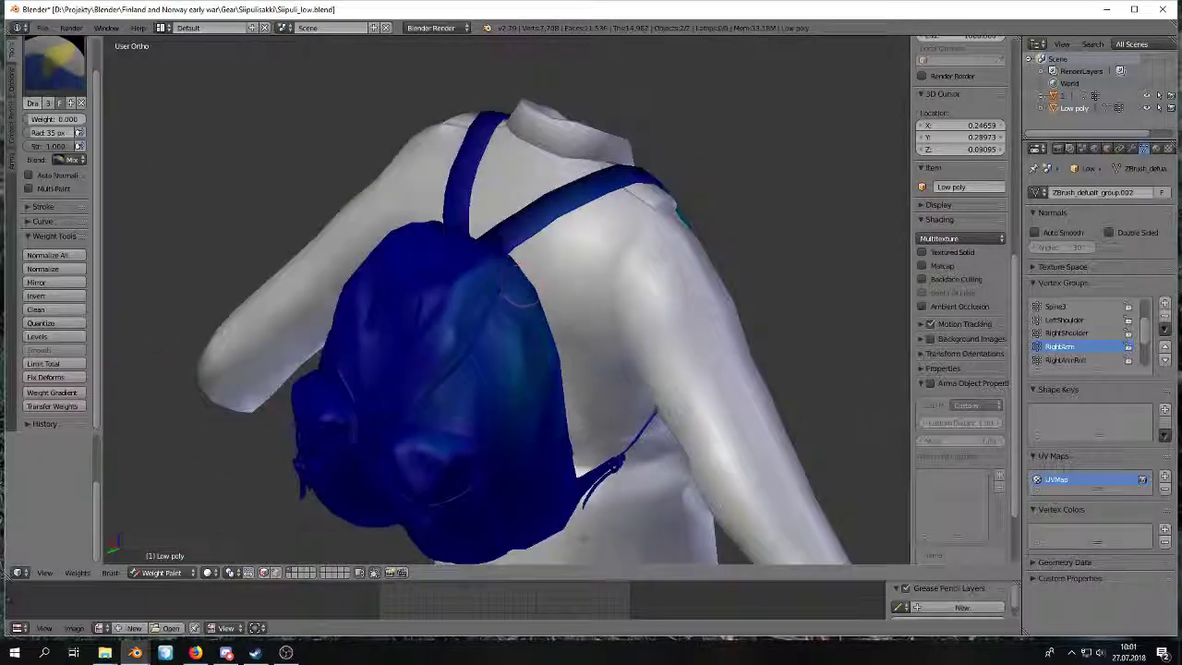
left_click(1163, 318)
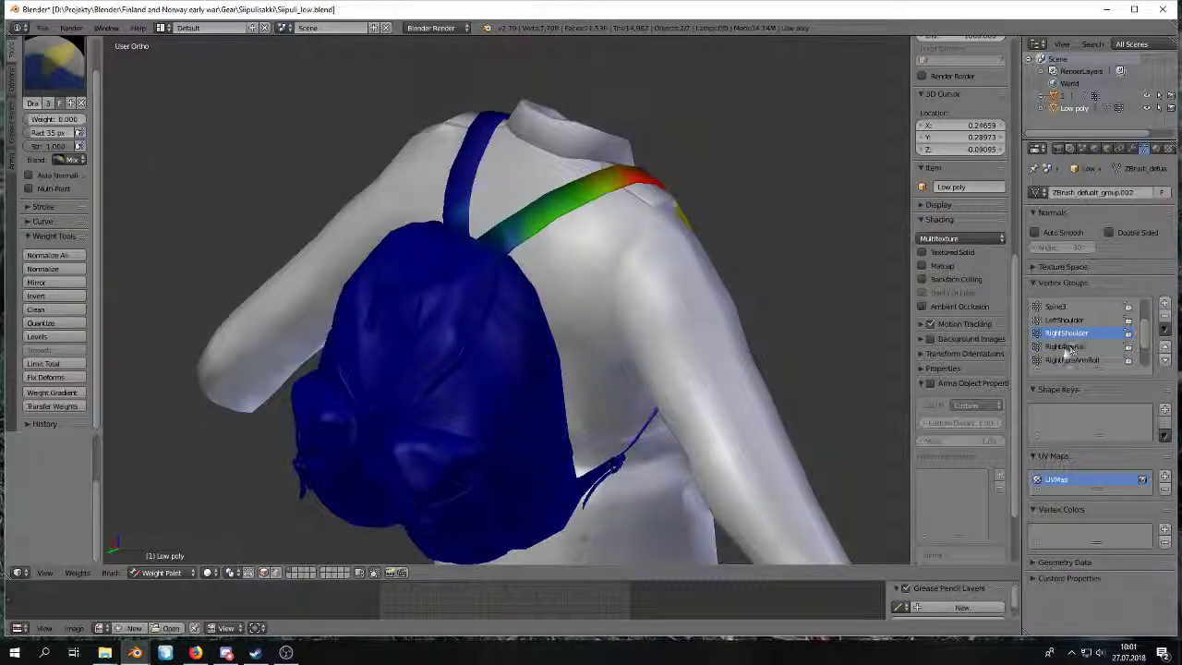
Remove the RightArmRoll and RightForeArmRoll vertex groups and the next unneeded group beneath RightShoulder.
left_click(1067, 348)
left_click(1164, 316)
left_click(1126, 346)
left_click(1164, 316)
left_click(1094, 350)
left_click(1163, 317)
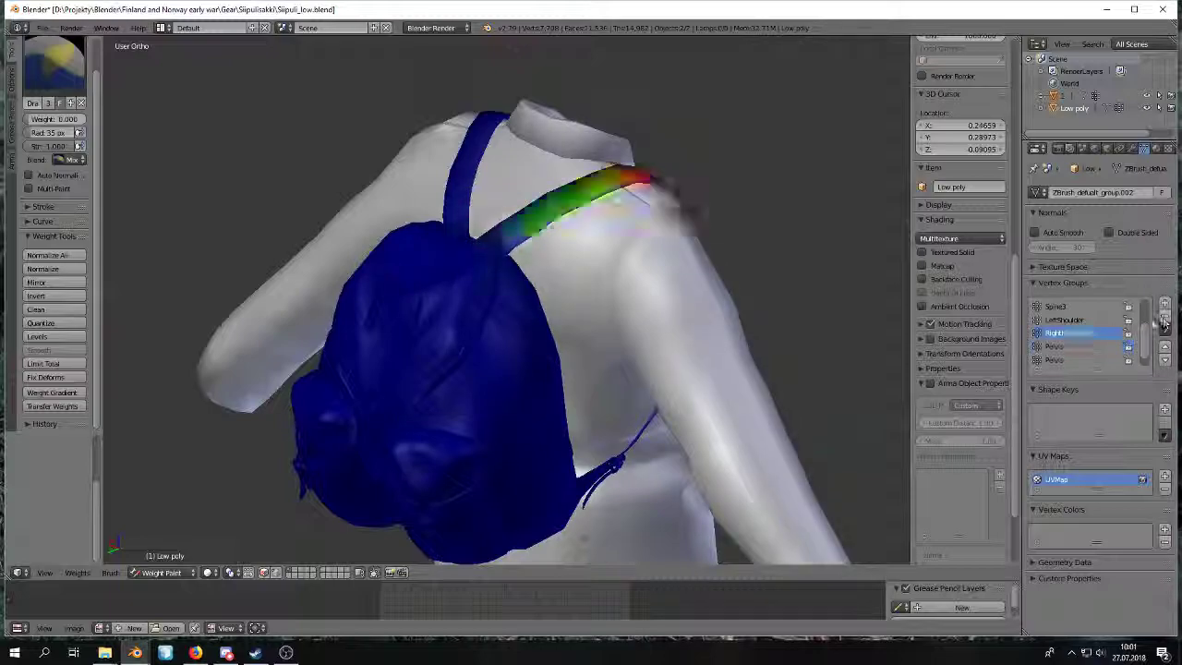
Remove the remaining unneeded vertex groups listed after RightShoulder, including Neck.
left_click(1062, 347)
middle_click_drag(886, 355, 729, 397)
left_click(1165, 319)
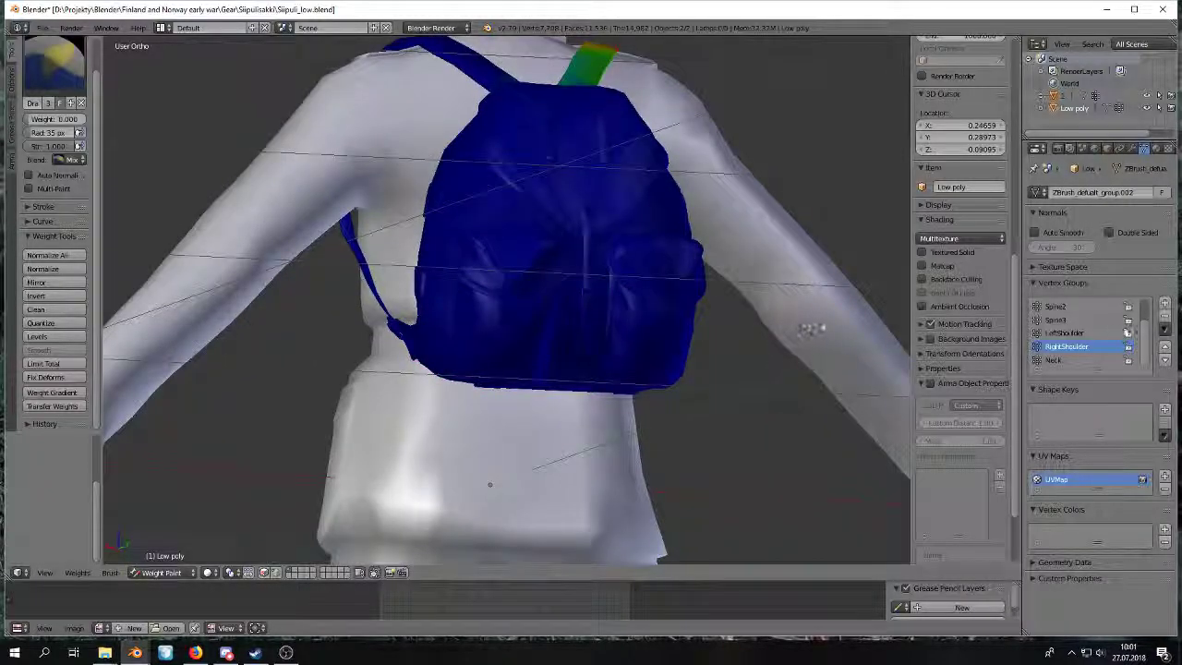
middle_click_drag(783, 345, 796, 242)
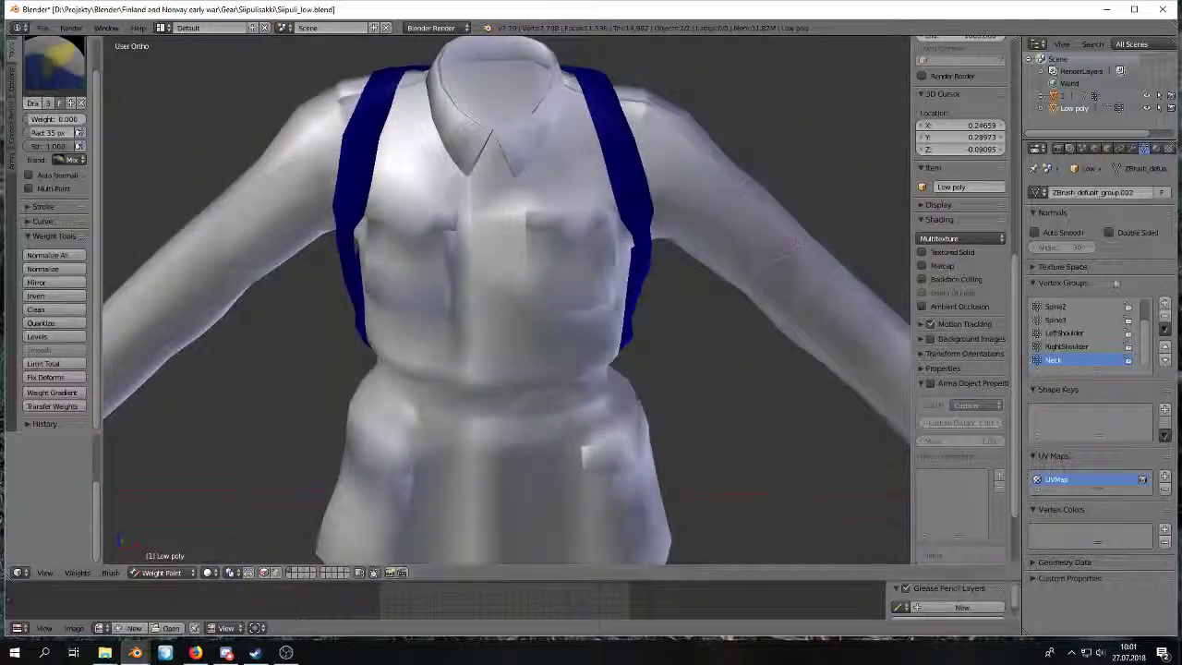
left_click(1165, 317)
middle_click_drag(704, 276, 637, 277)
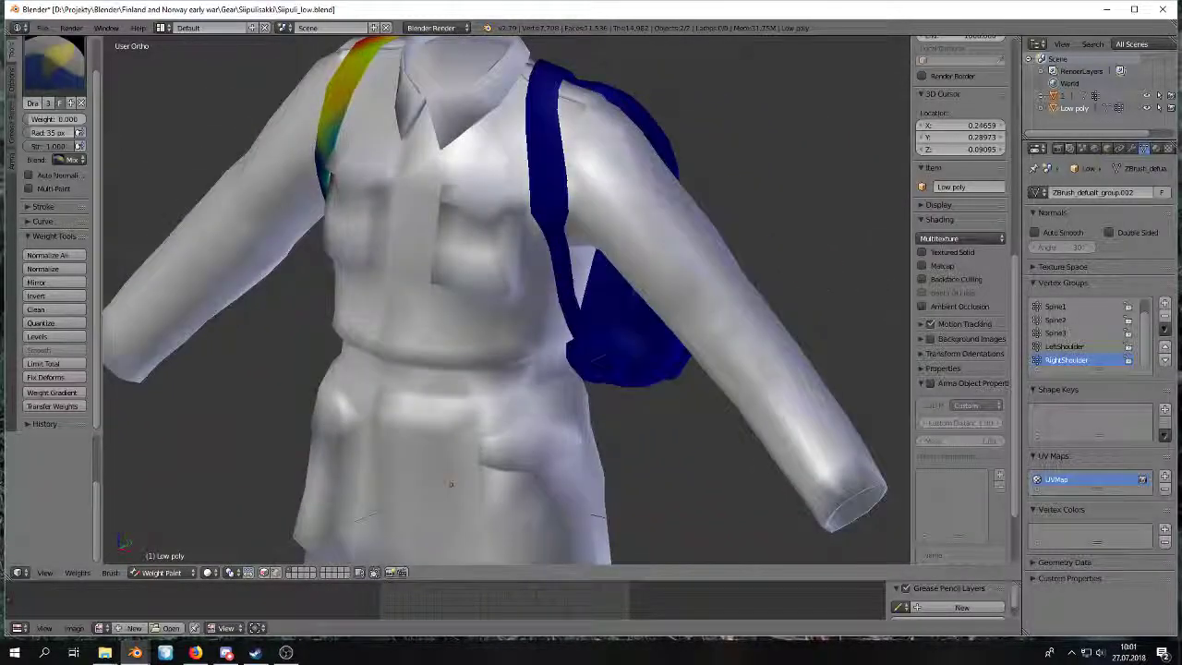
In the Spine group, paint 0.221 weight onto the buckle and lower end of the backpack's left shoulder strap.
scroll(1080, 332, "up", 1)
left_click(1069, 306)
middle_click_drag(559, 277, 585, 285)
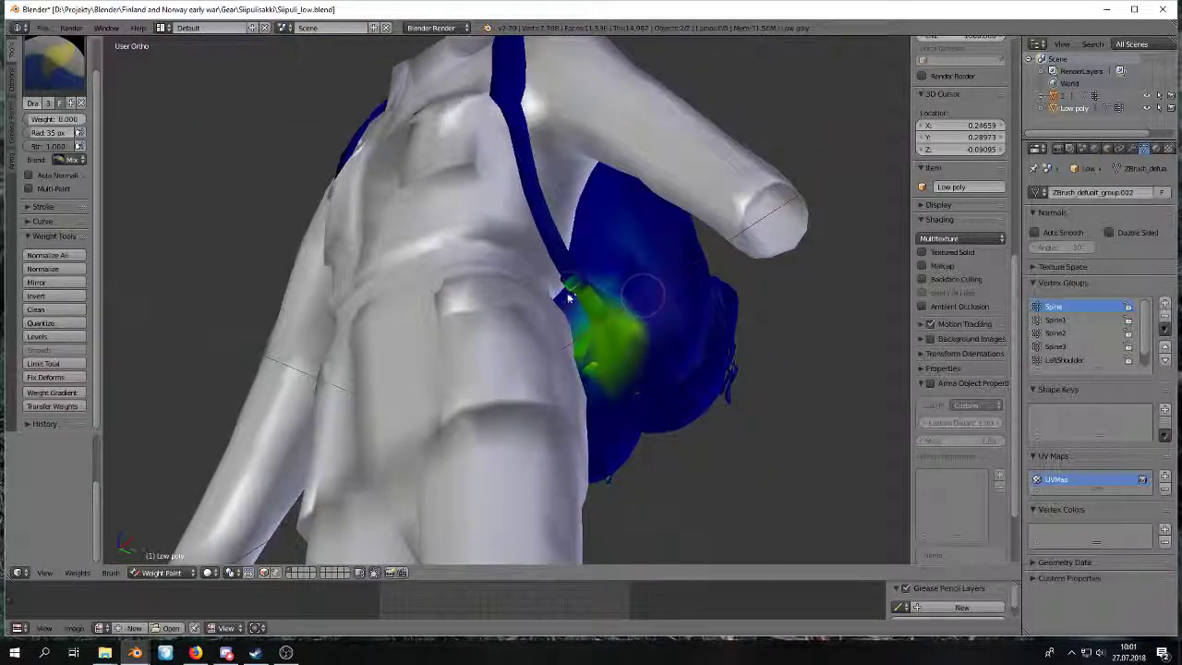
scroll(569, 298, "up", 2)
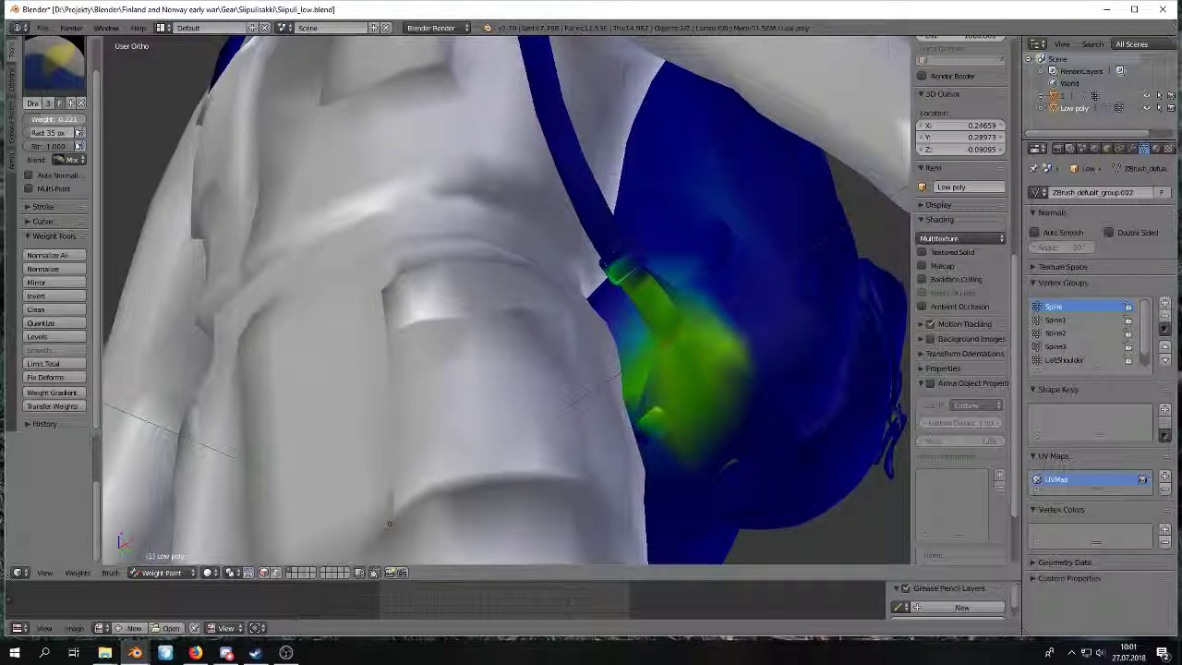
middle_click_drag(646, 262, 569, 264)
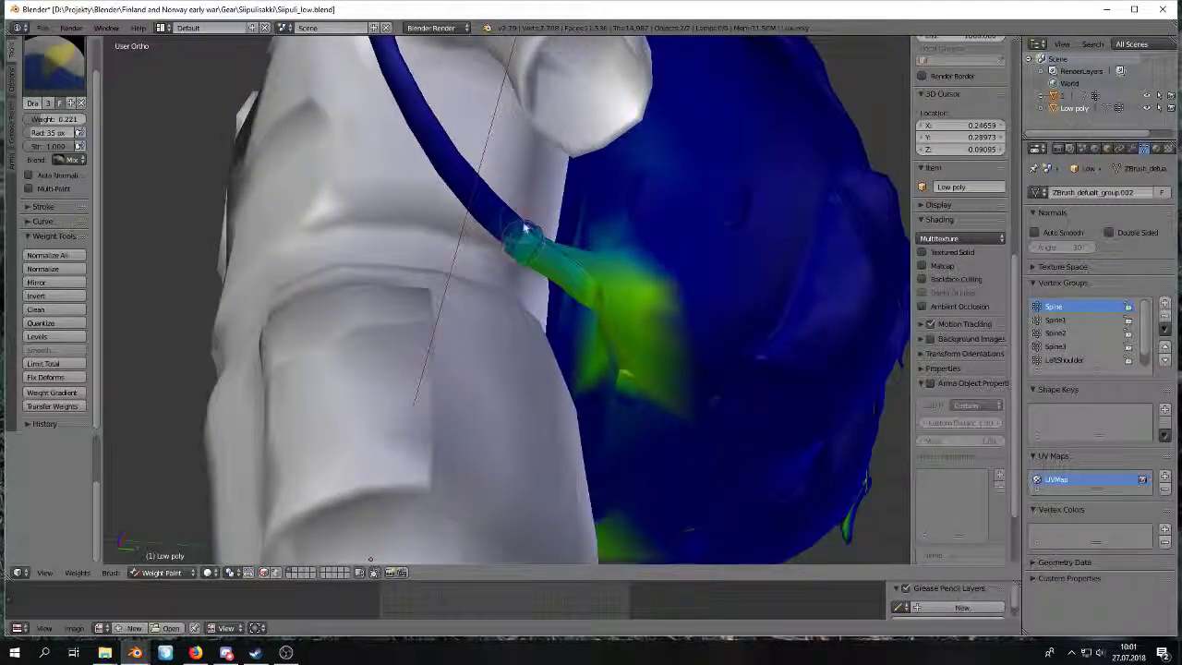
key("z")
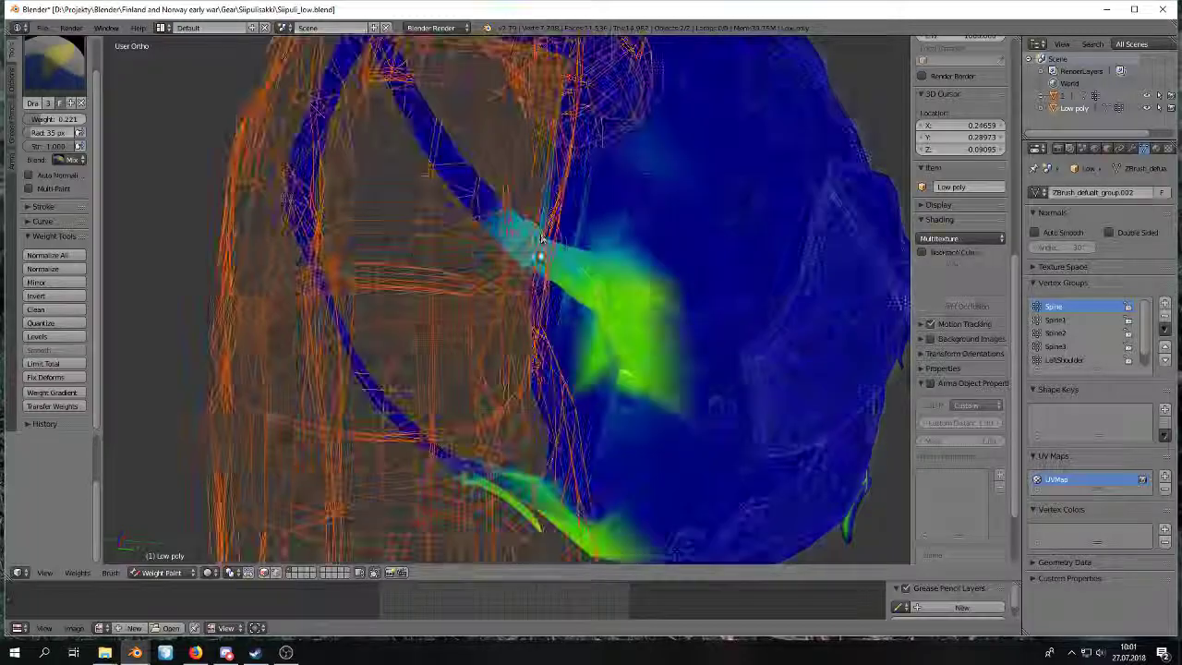
Paint 0.221 Spine weight around the lower ends and buckles of both shoulder straps, covering the sides hidden by the uniform.
mouse_move(541, 258)
middle_mouse_down()
mouse_move(455, 405)
mouse_move(660, 349)
mouse_move(793, 335)
mouse_move(622, 301)
middle_mouse_up()
key("z")
key("z")
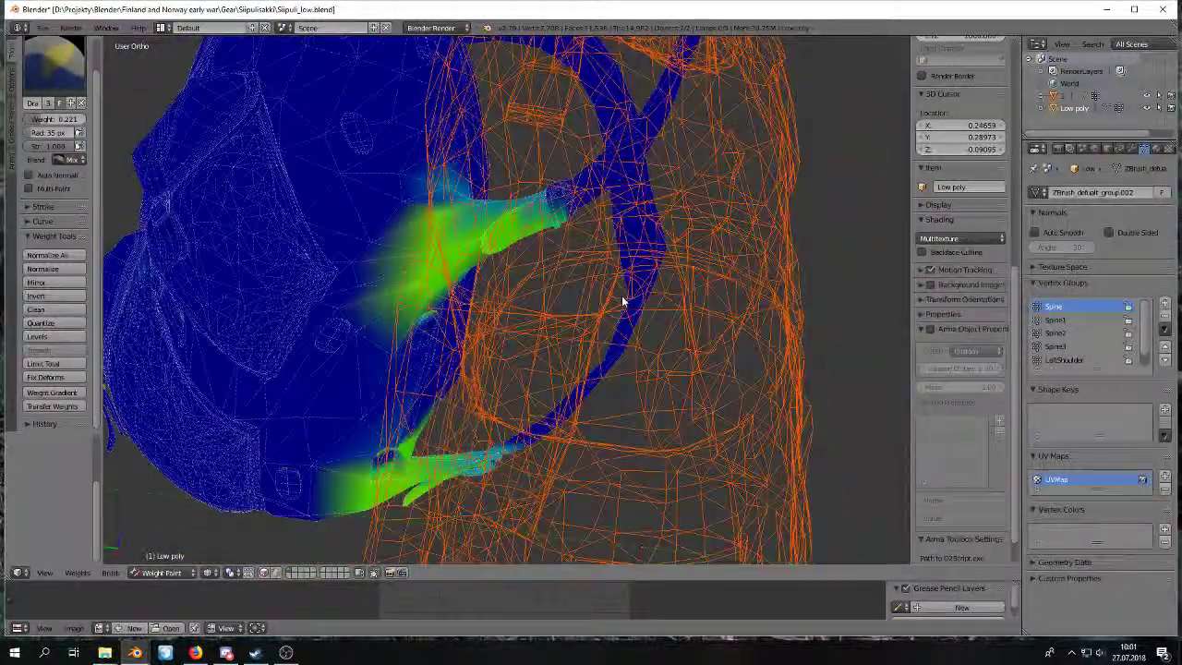
key("z")
mouse_move(574, 187)
middle_mouse_down()
mouse_move(554, 230)
mouse_move(338, 269)
mouse_move(341, 333)
mouse_move(404, 316)
mouse_move(469, 244)
mouse_move(509, 269)
mouse_move(720, 236)
middle_mouse_up()
key("z")
key("z")
Compare the Spine and Spine1 weight distributions on the backpack's lower straps and body.
left_click(1043, 321)
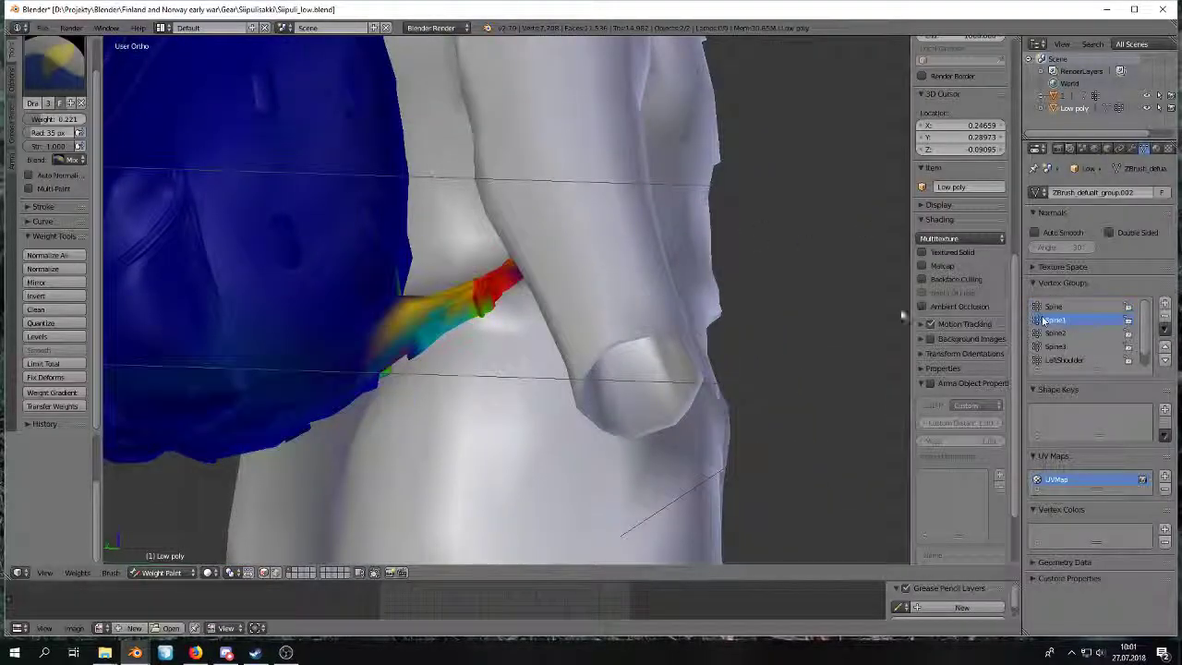
scroll(810, 319, "down", 4)
middle_click_drag(708, 319, 586, 314)
left_click(1062, 307)
left_click(1064, 319)
left_click(1062, 309)
left_click(1063, 318)
left_click(1064, 310)
left_click(1064, 318)
middle_click_drag(810, 360, 662, 351)
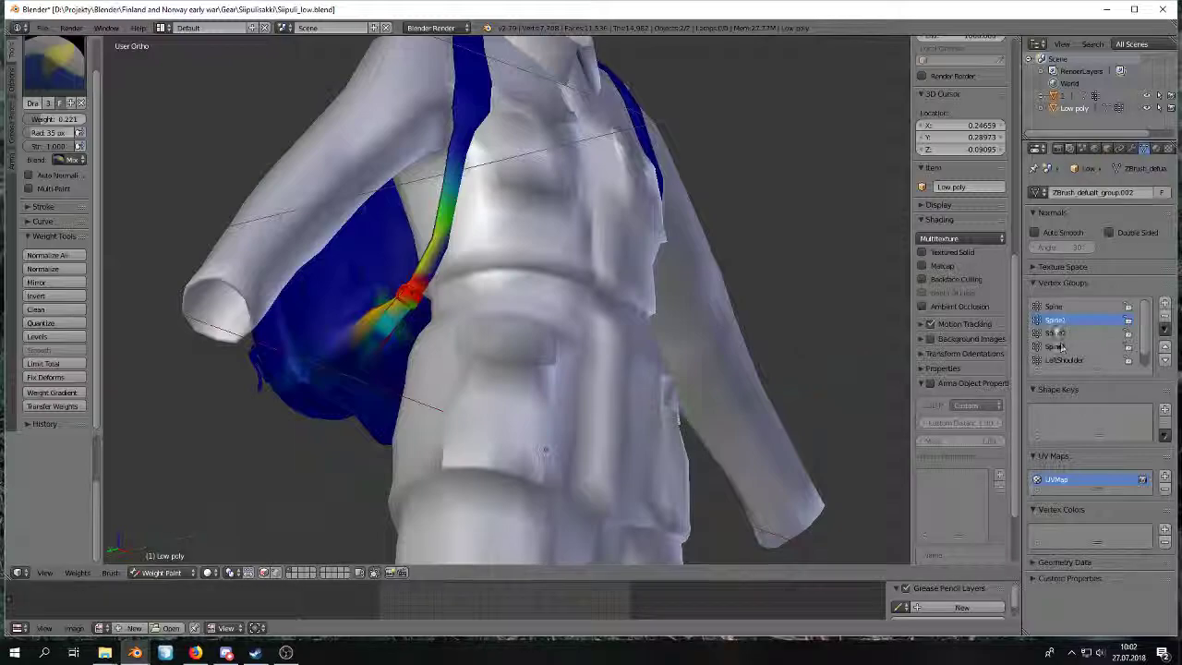
Try removing the Spine vertex group and inspect the Spine1 weights around the right strap's buckle.
left_click(1051, 308)
left_click(1165, 316)
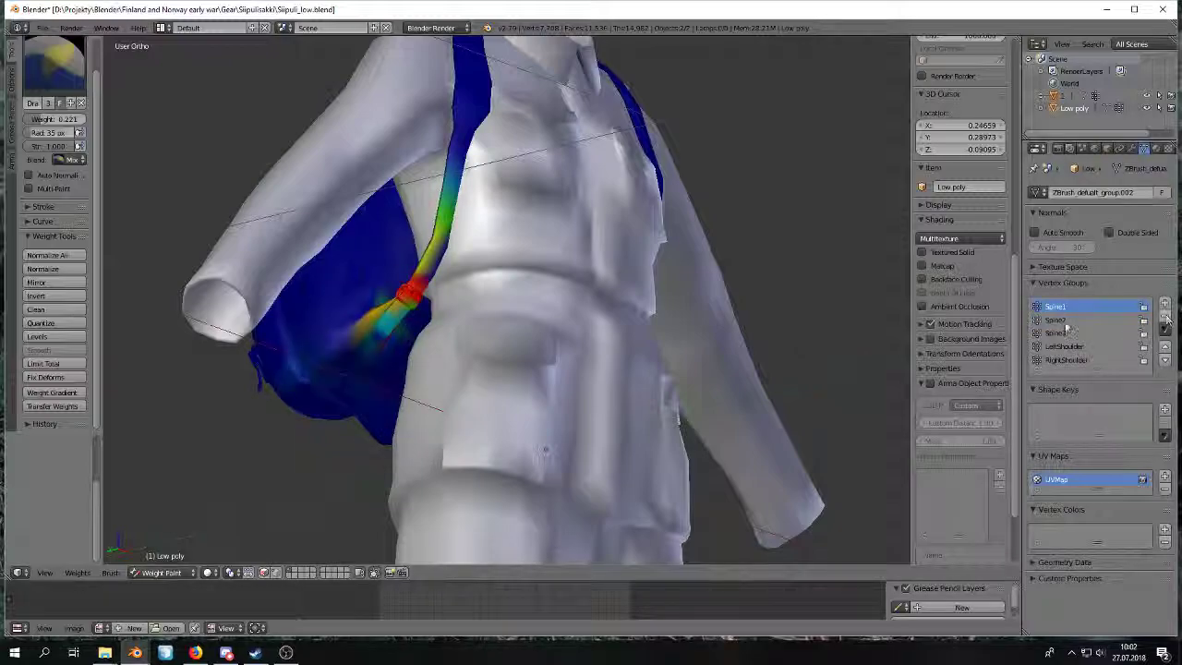
middle_click_drag(430, 317, 519, 287, "shift")
middle_click_drag(519, 287, 512, 251)
scroll(510, 276, "up", 2)
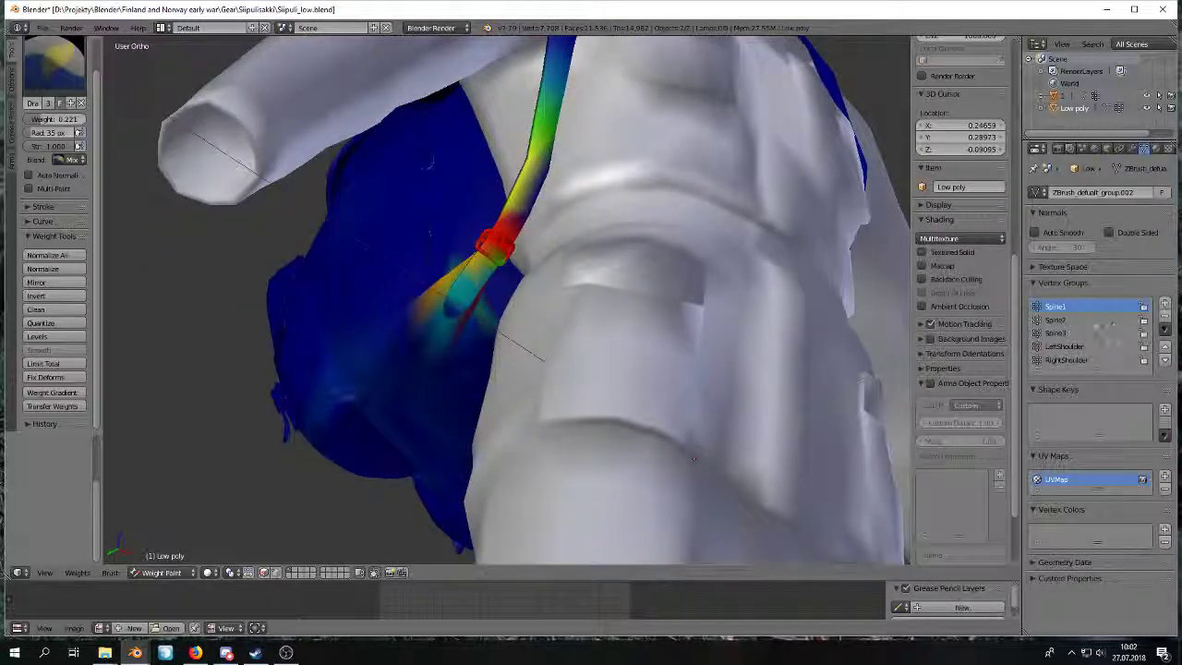
mouse_move(642, 265)
middle_mouse_down()
mouse_move(541, 277)
mouse_move(549, 291)
mouse_move(527, 327)
mouse_move(680, 288)
mouse_move(746, 286)
middle_mouse_up()
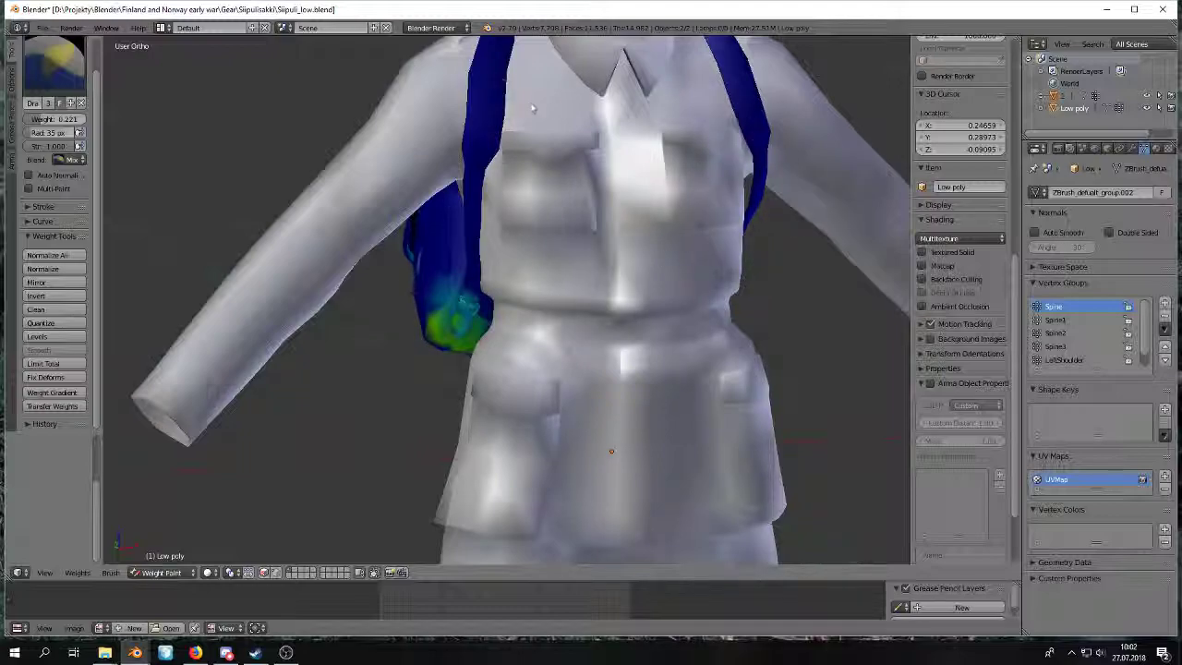
In the Spine2 group, paint 0.6 weight over the backpack body's unevenly weighted side and the panel facing the wearer's back.
left_click(1071, 346)
middle_click_drag(770, 212, 135, 215)
left_click(1055, 332)
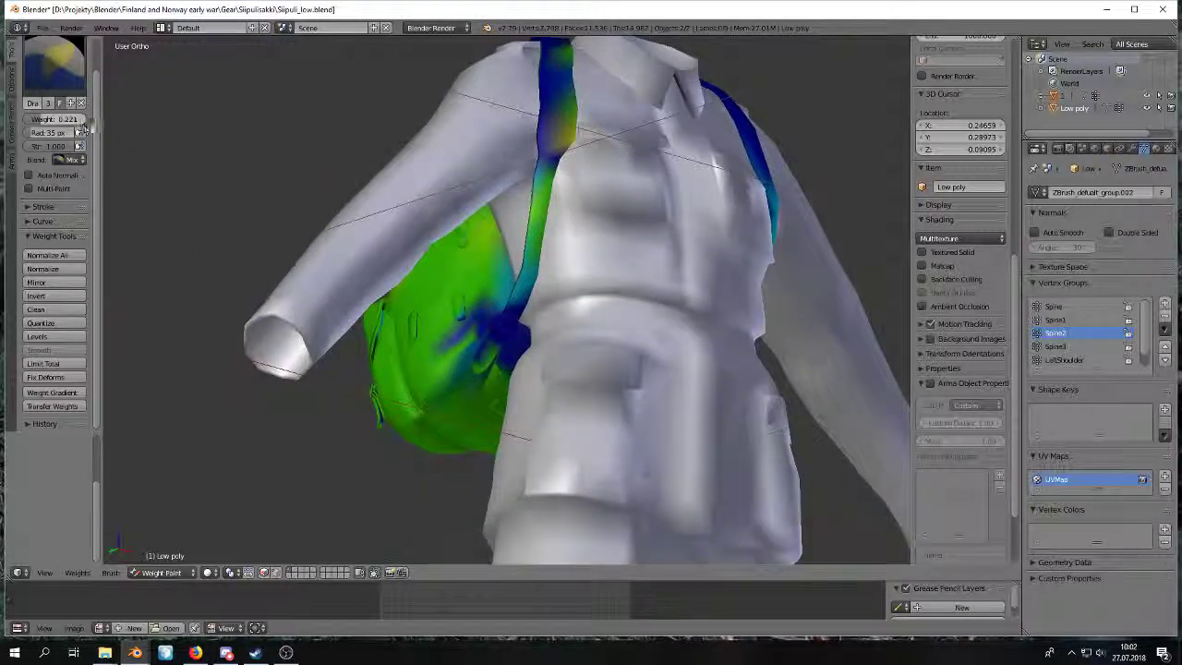
key("z")
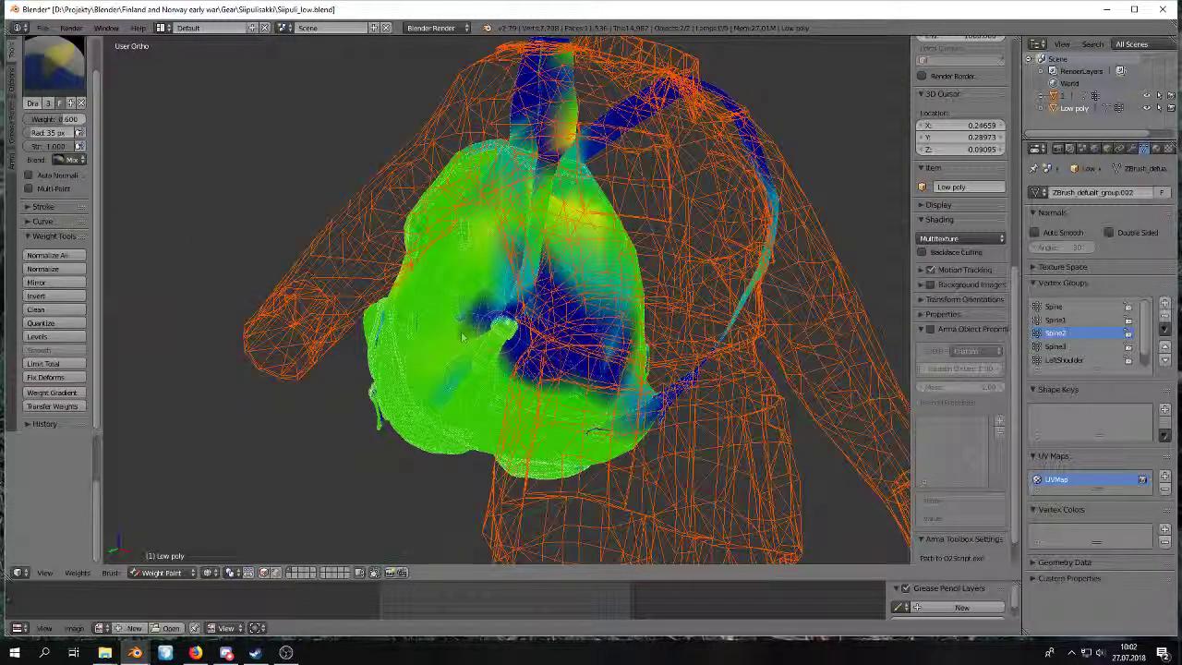
mouse_move(558, 348)
left_mouse_down()
mouse_move(525, 342)
mouse_move(519, 264)
mouse_move(508, 275)
left_mouse_up()
middle_click_drag(475, 314, 397, 310)
mouse_move(586, 242)
left_mouse_down()
mouse_move(630, 262)
mouse_move(605, 301)
mouse_move(633, 319)
left_mouse_up()
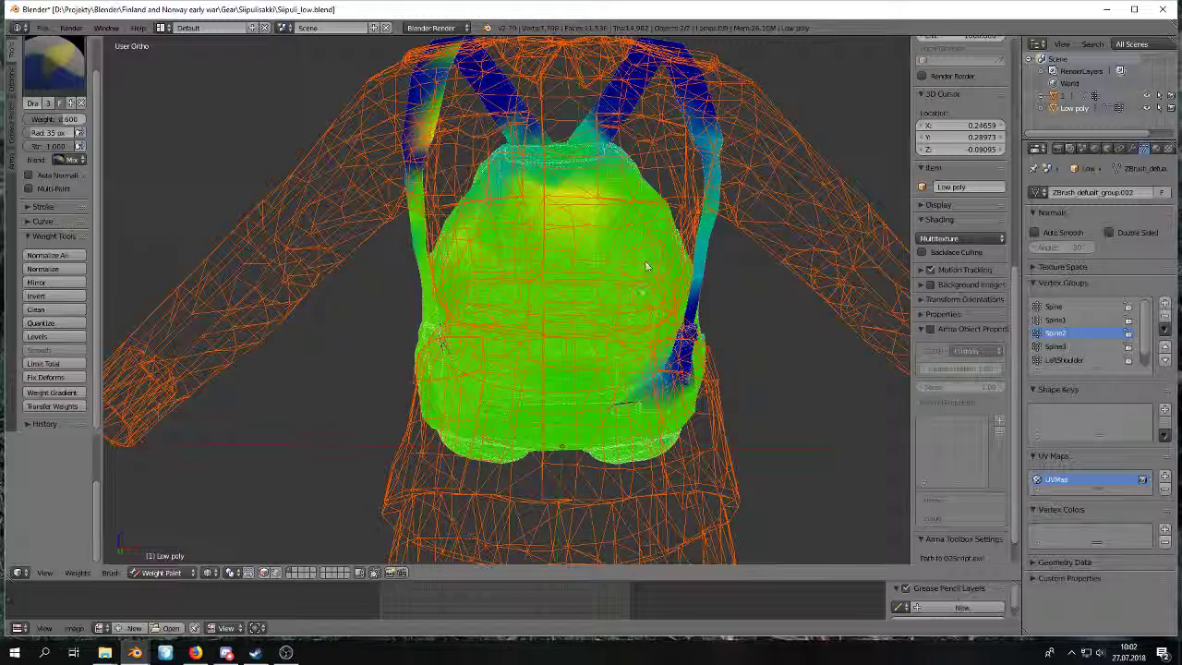
Paint 0.6 Spine2 weight along the left shoulder strap's lower section and its attachment to the bag.
key("z")
key("z")
left_click_drag(696, 287, 699, 277)
key("z")
key("z")
mouse_move(487, 342)
middle_mouse_down()
mouse_move(502, 342)
mouse_move(382, 431)
mouse_move(429, 369)
middle_mouse_up()
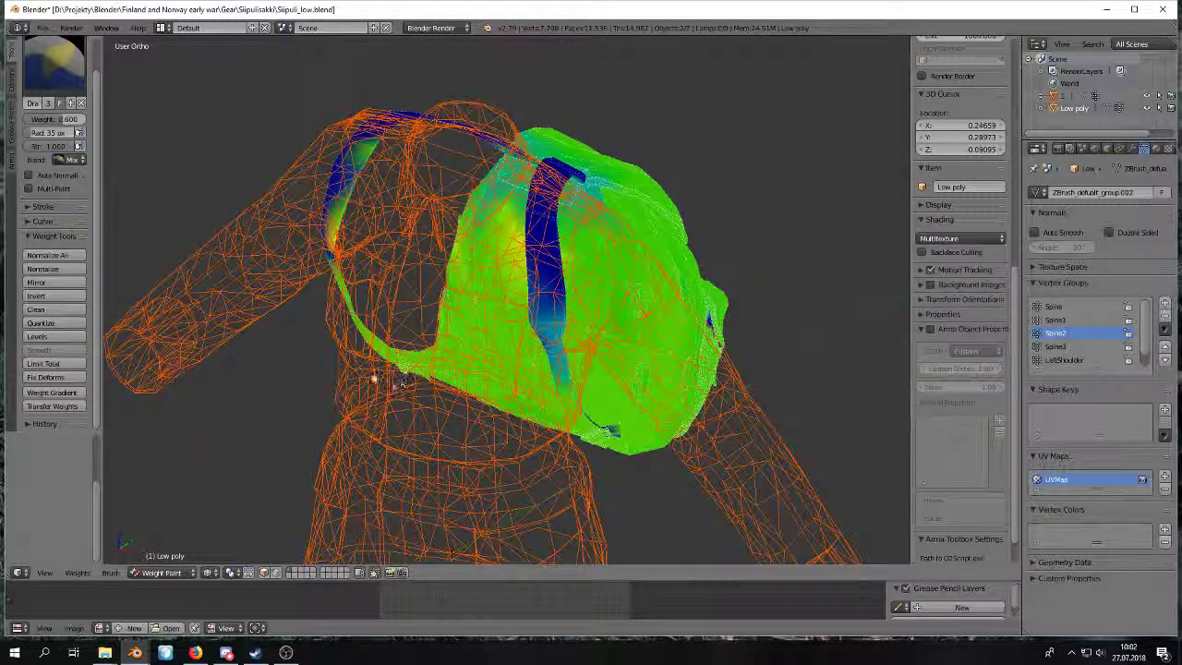
Even out the 0.6 Spine2 weight on the lower strap ends and the bag's left side.
middle_click_drag(614, 443, 354, 436)
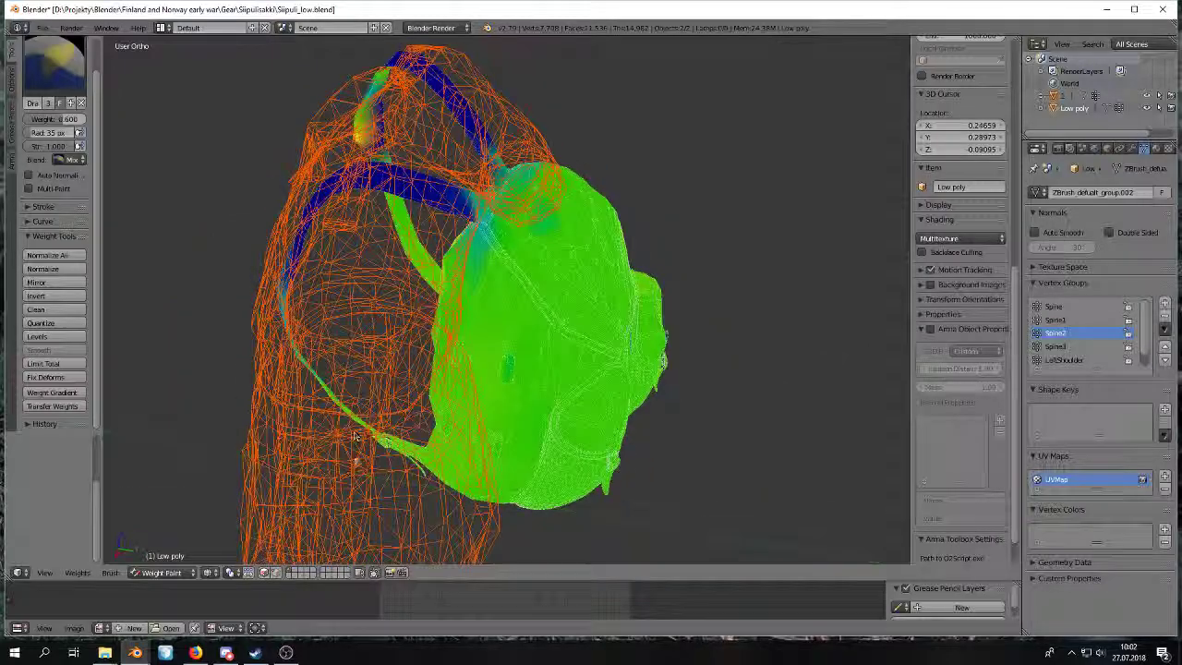
key("z")
key("z")
scroll(397, 438, "up", 5)
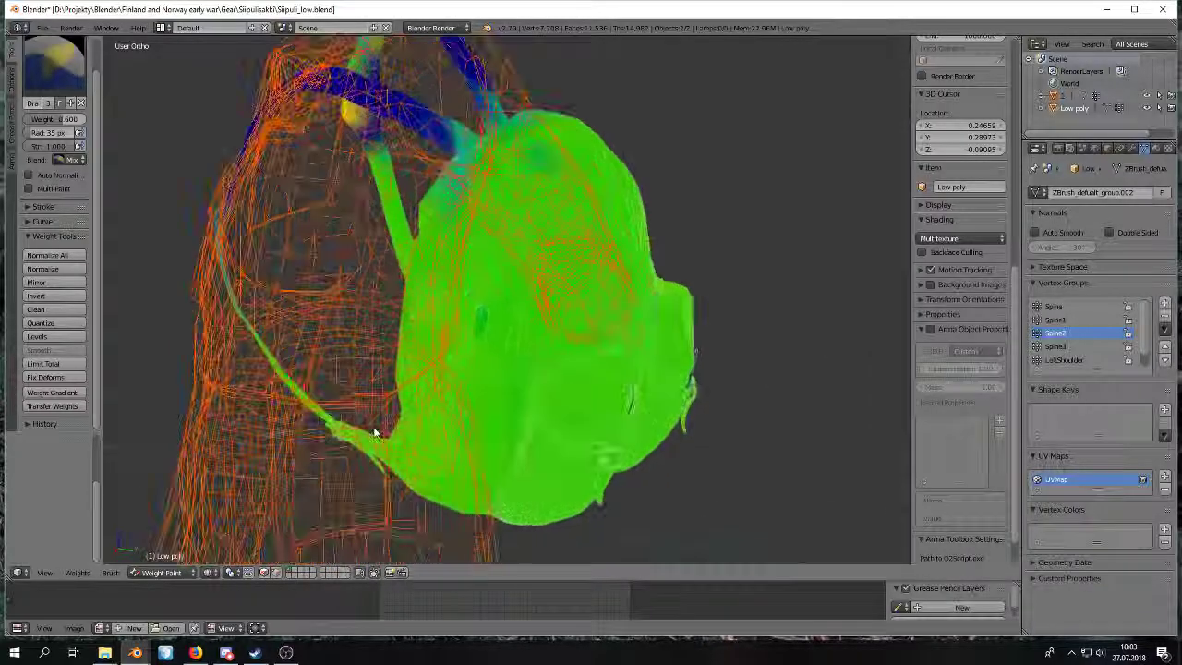
middle_click_drag(323, 496, 433, 329, "shift")
key("z")
mouse_move(358, 342)
middle_mouse_down()
mouse_move(475, 320)
mouse_move(503, 406)
middle_mouse_up()
scroll(476, 320, "down", 3)
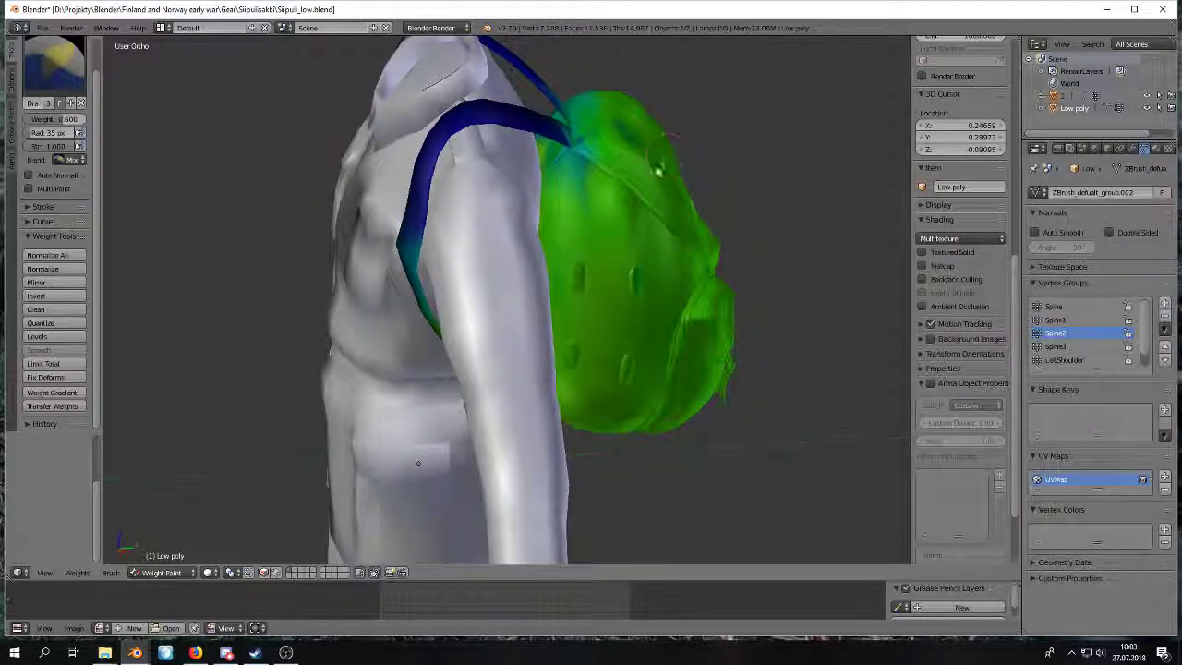
Paint 0.6 Spine2 weight onto the upper strap ends where they meet the top of the backpack.
mouse_move(608, 231)
middle_mouse_down()
mouse_move(431, 249)
mouse_move(423, 279)
middle_mouse_up()
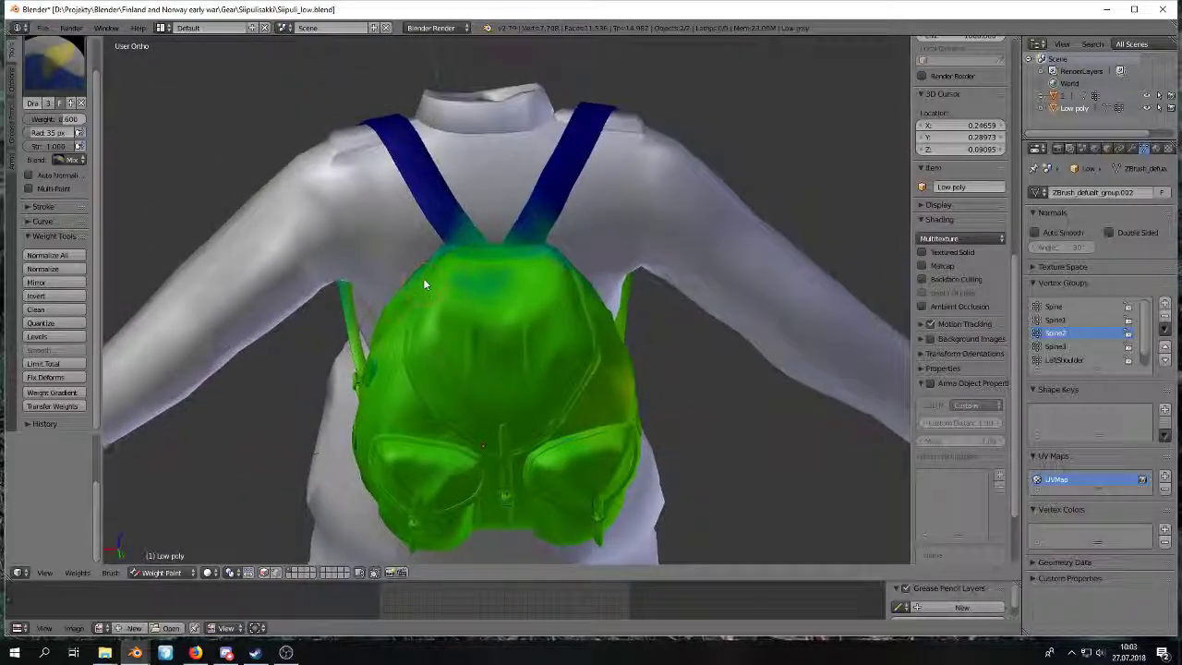
key("z")
key("z")
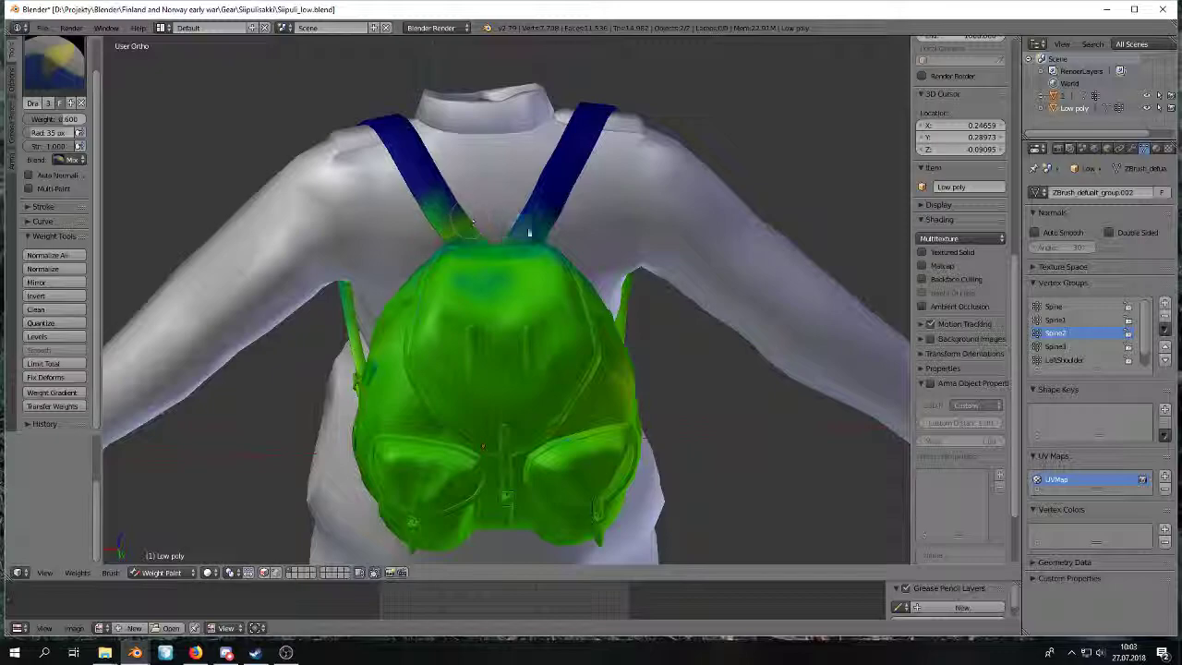
middle_click_drag(517, 323, 466, 236)
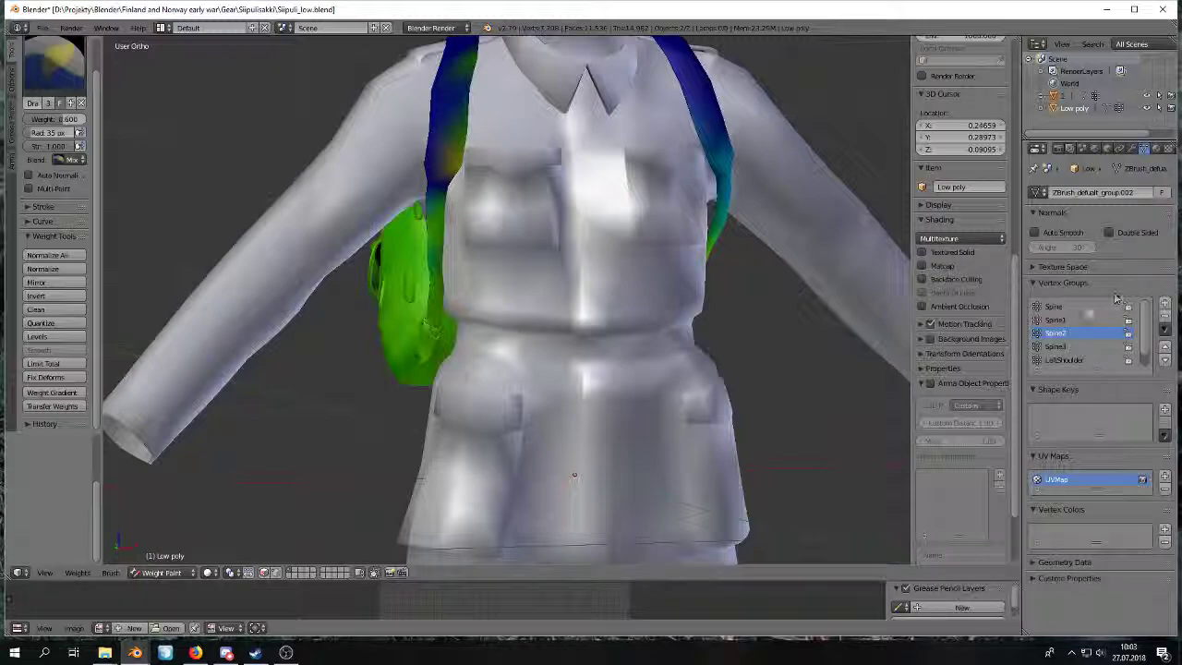
Check the Spine1 weights on the backpack and remove the Spine vertex group.
left_click(1068, 320)
middle_click_drag(449, 313, 481, 308)
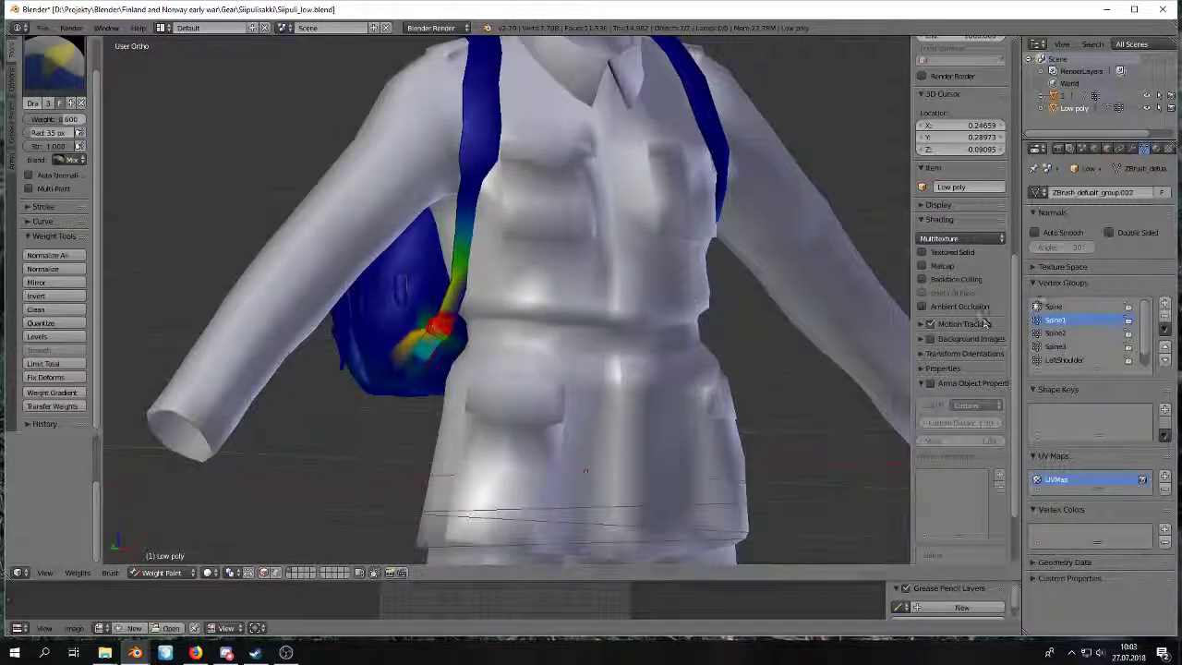
left_click(1054, 307)
left_click(1166, 318)
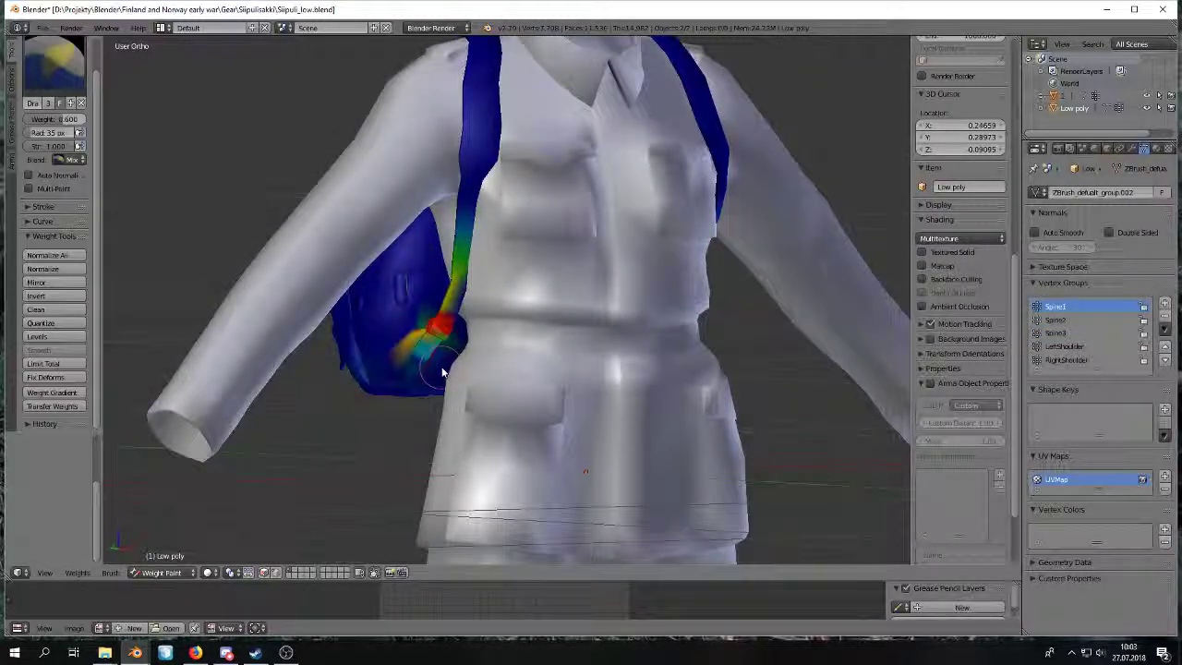
middle_click_drag(479, 359, 514, 327)
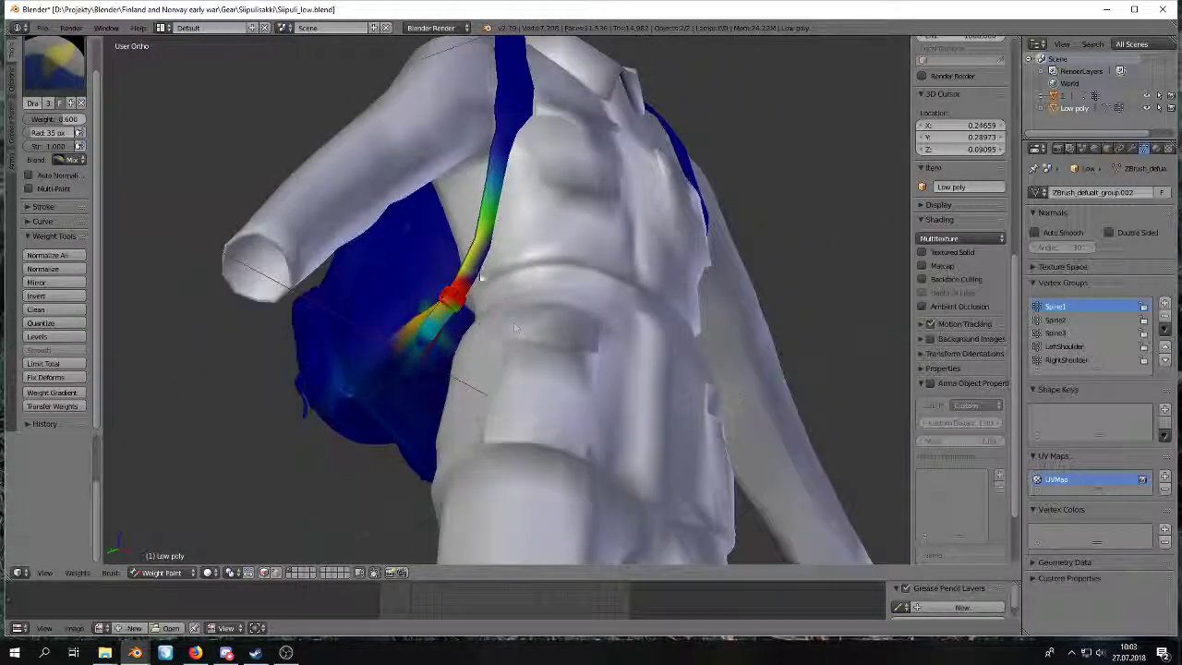
In the Spine1 group, paint 0.6 weight along the lower shoulder strap down to its buckle.
mouse_move(485, 268)
middle_mouse_down()
mouse_move(538, 261)
mouse_move(594, 347)
middle_mouse_up()
key("z")
key("z")
middle_click_drag(610, 294, 314, 259)
key("z")
middle_click_drag(484, 297, 382, 303)
scroll(490, 260, "up", 3)
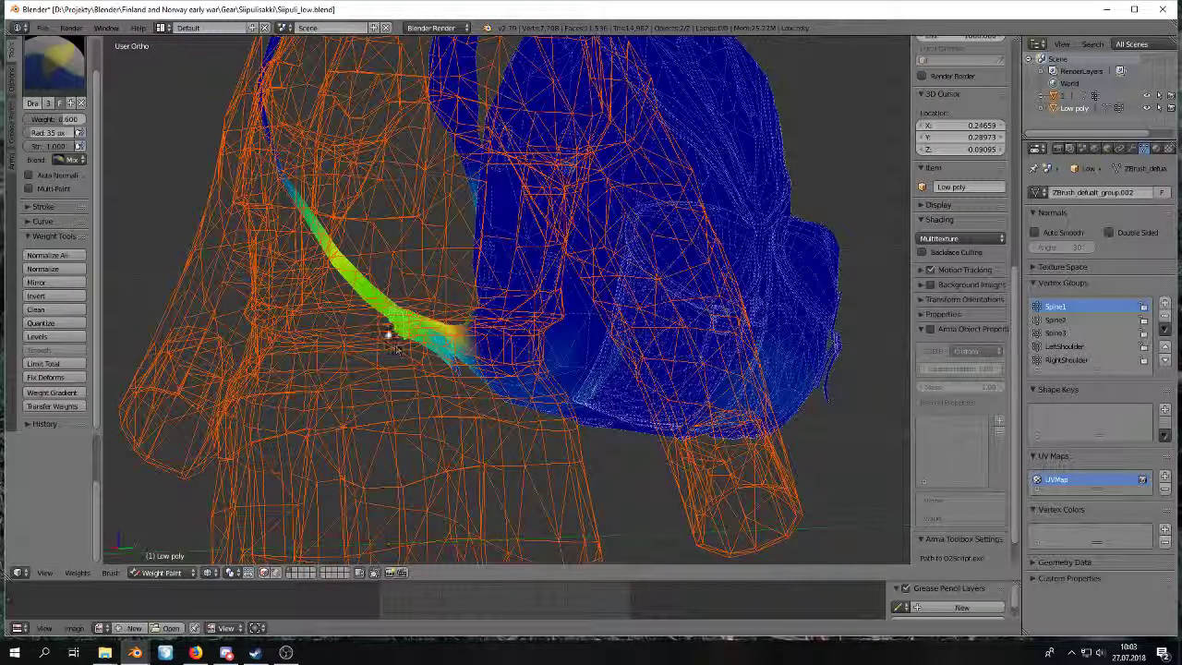
Extend the 0.6 Spine1 weight over both straps' lower sections and buckles so the two sides match.
key("z")
middle_click_drag(386, 310, 747, 360)
key("z")
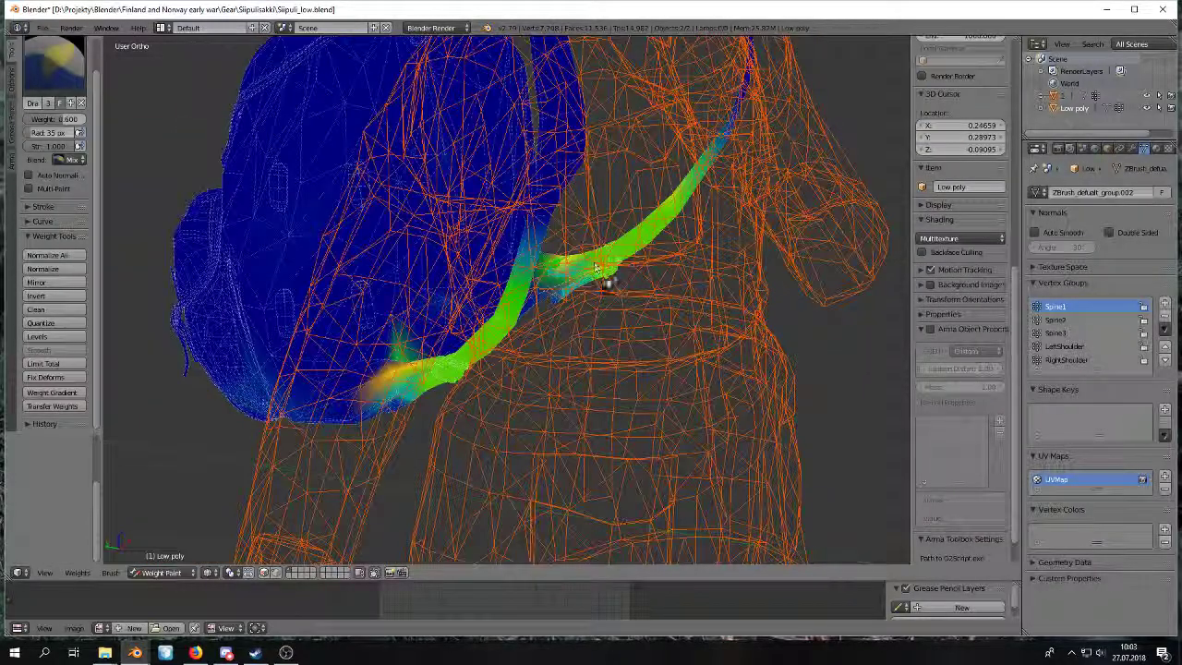
key("z")
mouse_move(652, 252)
middle_mouse_down()
mouse_move(554, 194)
mouse_move(501, 180)
mouse_move(555, 175)
mouse_move(591, 351)
mouse_move(464, 429)
mouse_move(504, 401)
mouse_move(509, 272)
mouse_move(646, 305)
mouse_move(717, 374)
mouse_move(701, 309)
mouse_move(533, 378)
middle_mouse_up()
key("z")
key("z")
scroll(533, 377, "down", 2)
key("z")
key("z")
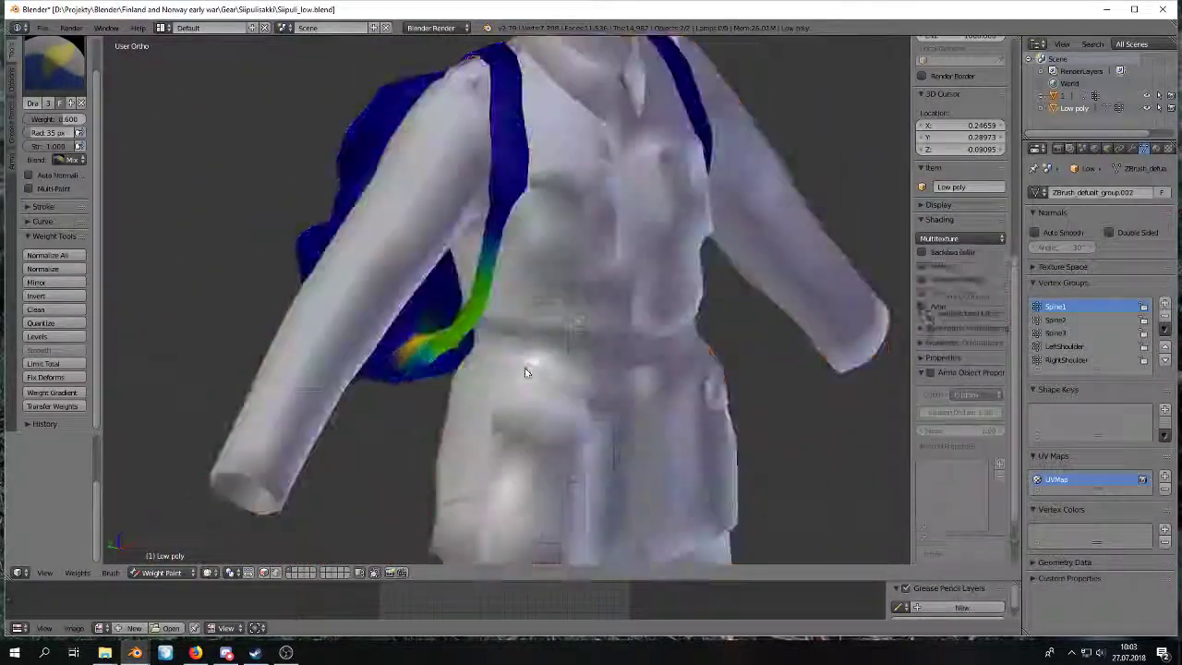
Leave weight painting for Object Mode and copy the backpack object to the buffer.
scroll(522, 374, "down", 2)
scroll(520, 374, "down", 1)
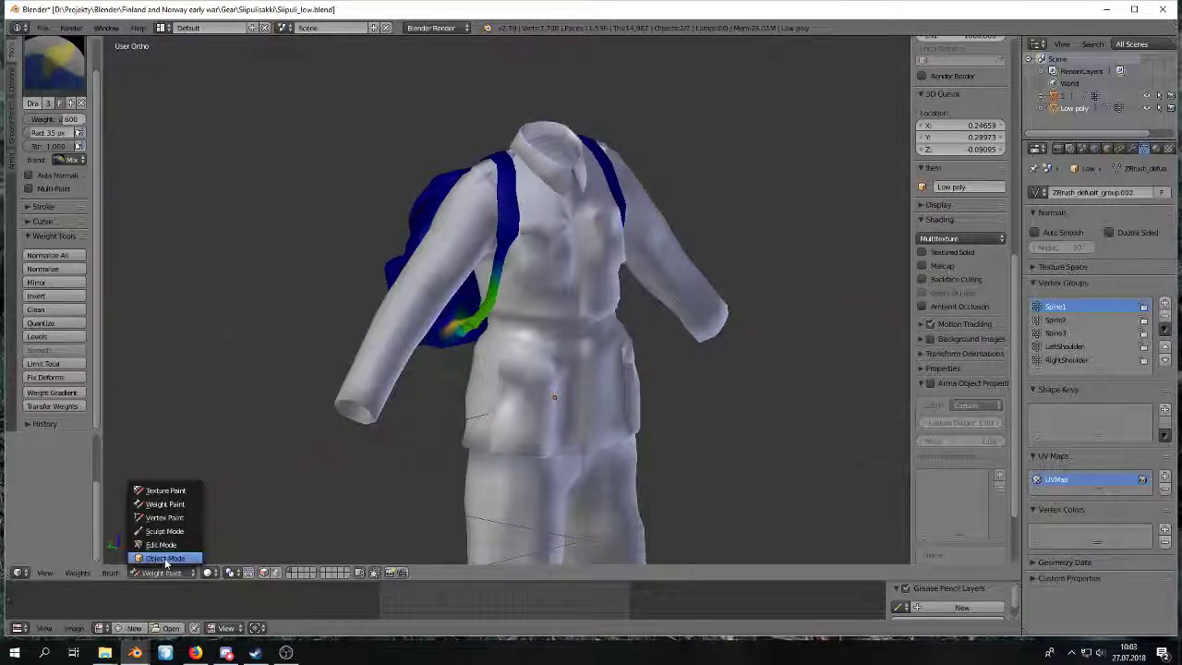
left_click(165, 559)
middle_click_drag(353, 277, 453, 275)
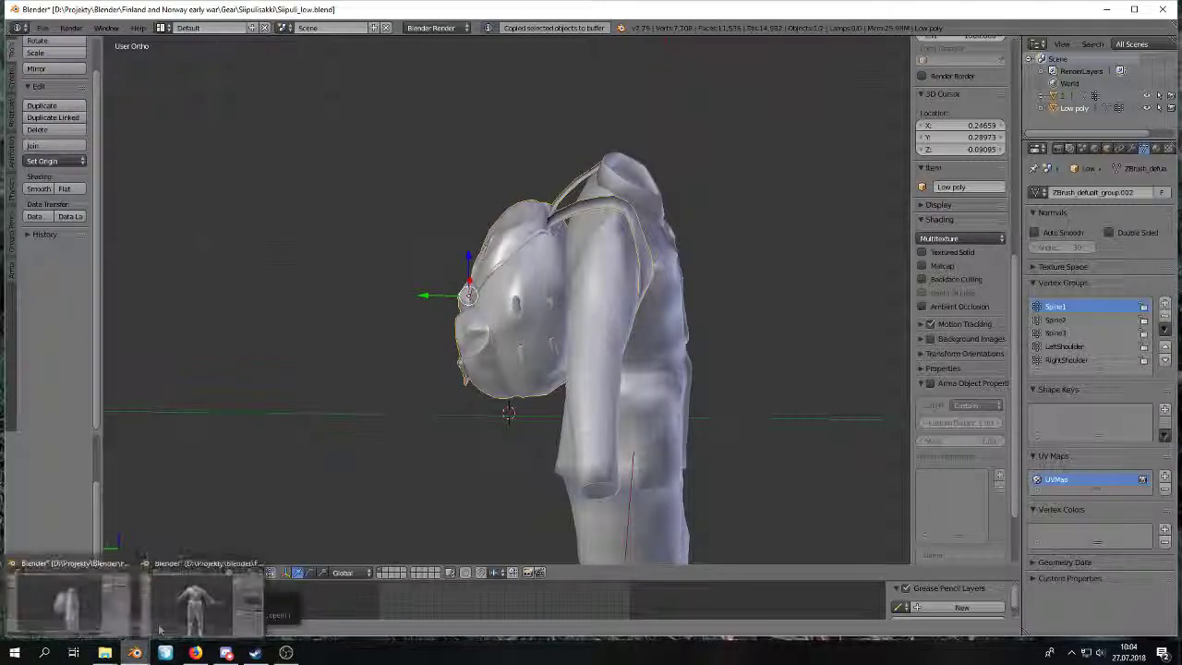
Start a new Blender instance and delete all default objects from its scene.
right_click(137, 653)
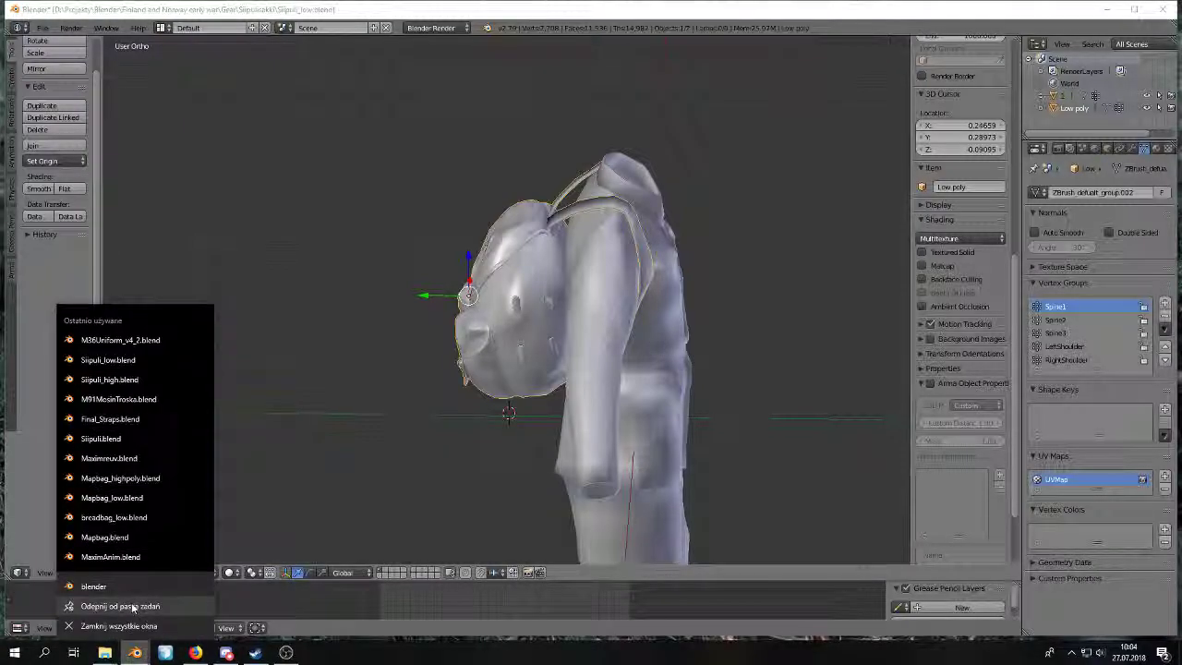
left_click(127, 584)
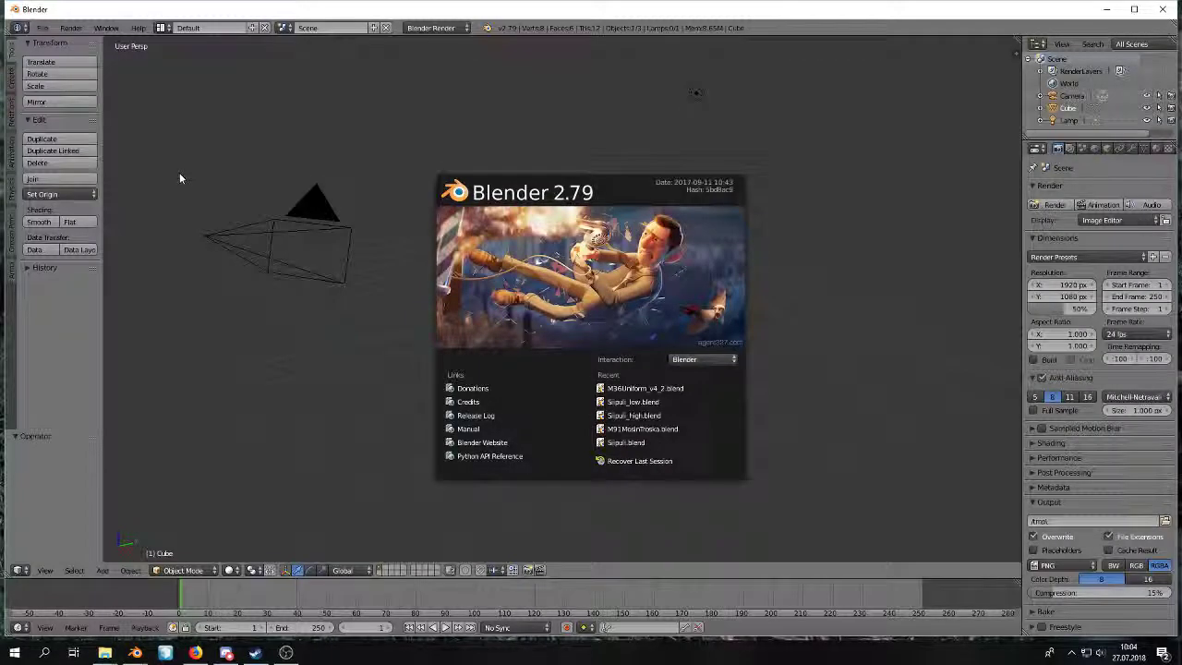
left_click(357, 107)
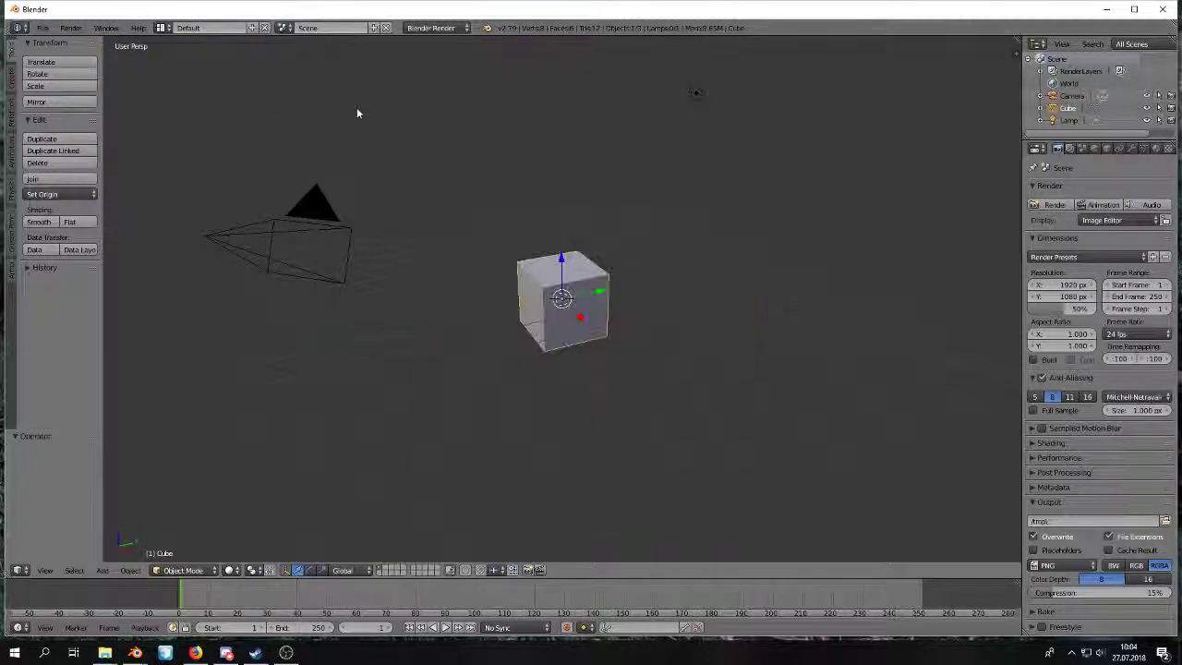
key("a")
left_click(360, 131)
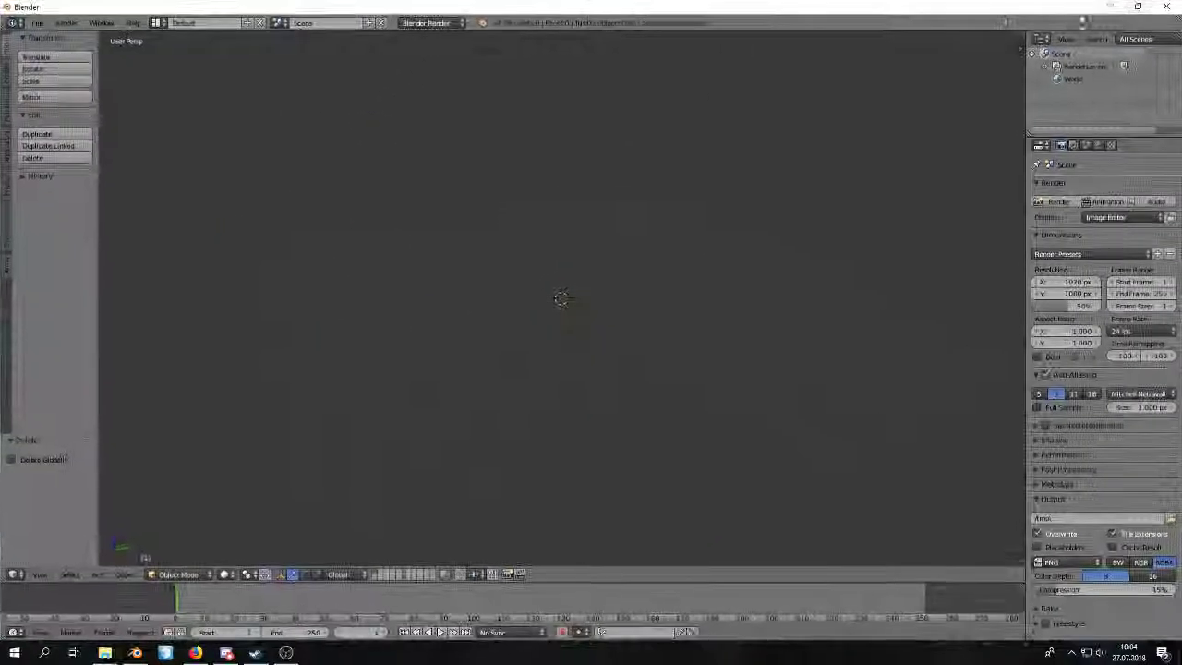
Open the ArmaRig_V6_1.blend file from the bookmarked Blender projects folder.
left_click(37, 24)
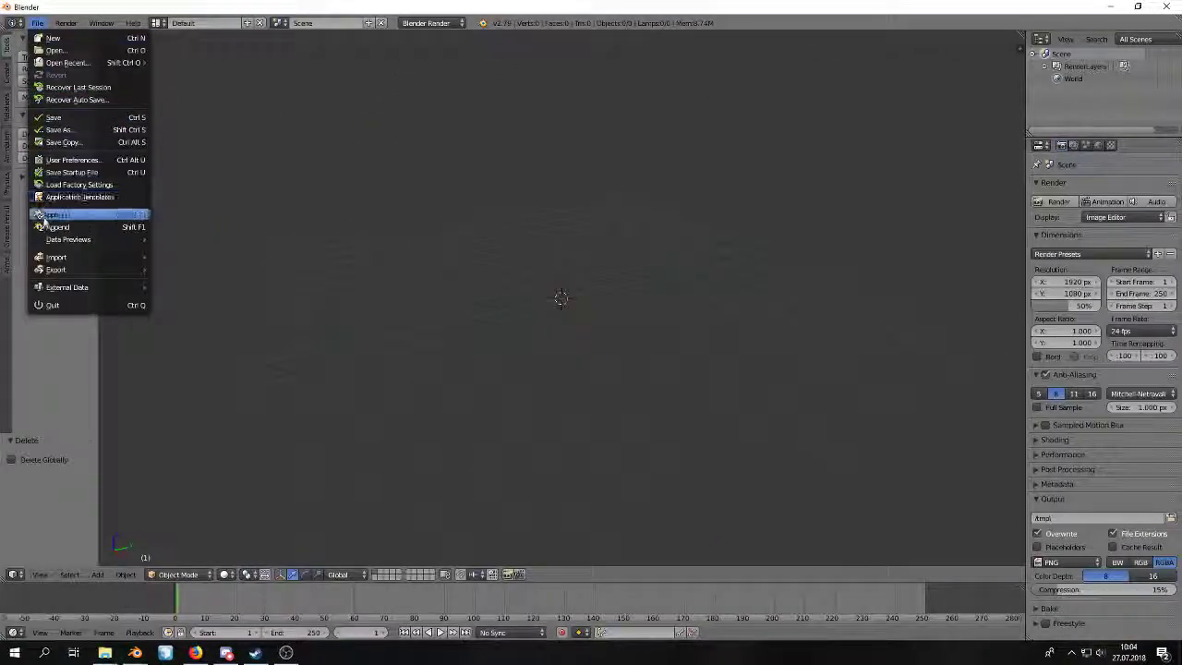
left_click(85, 51)
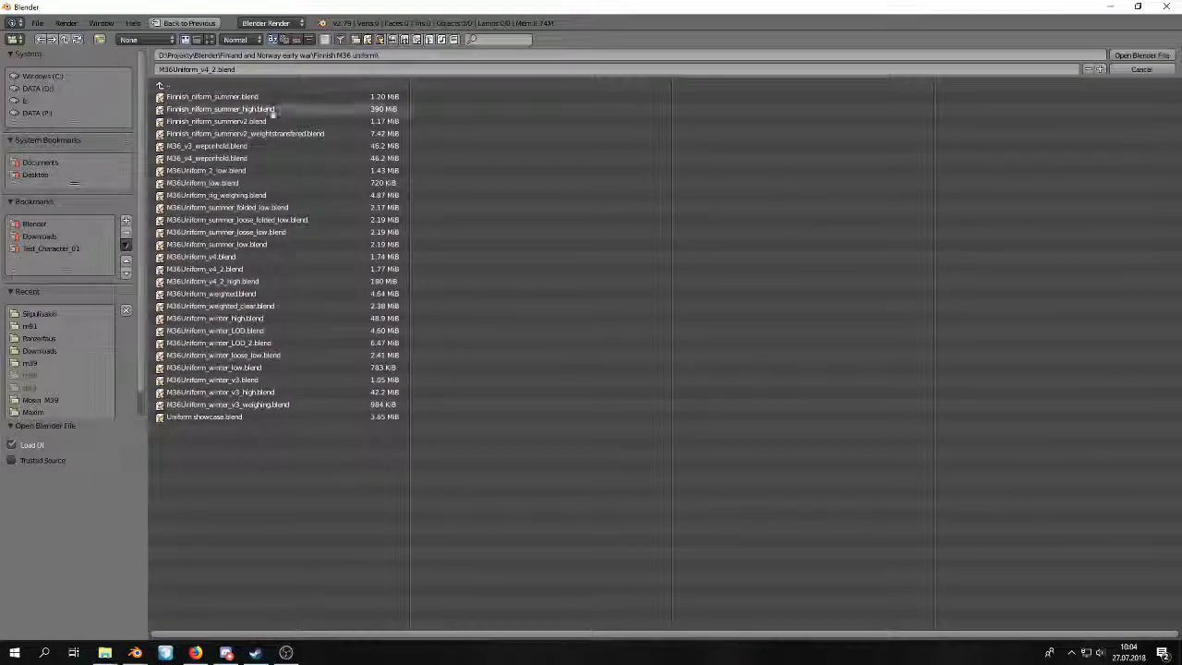
left_click(184, 86)
left_click(184, 85)
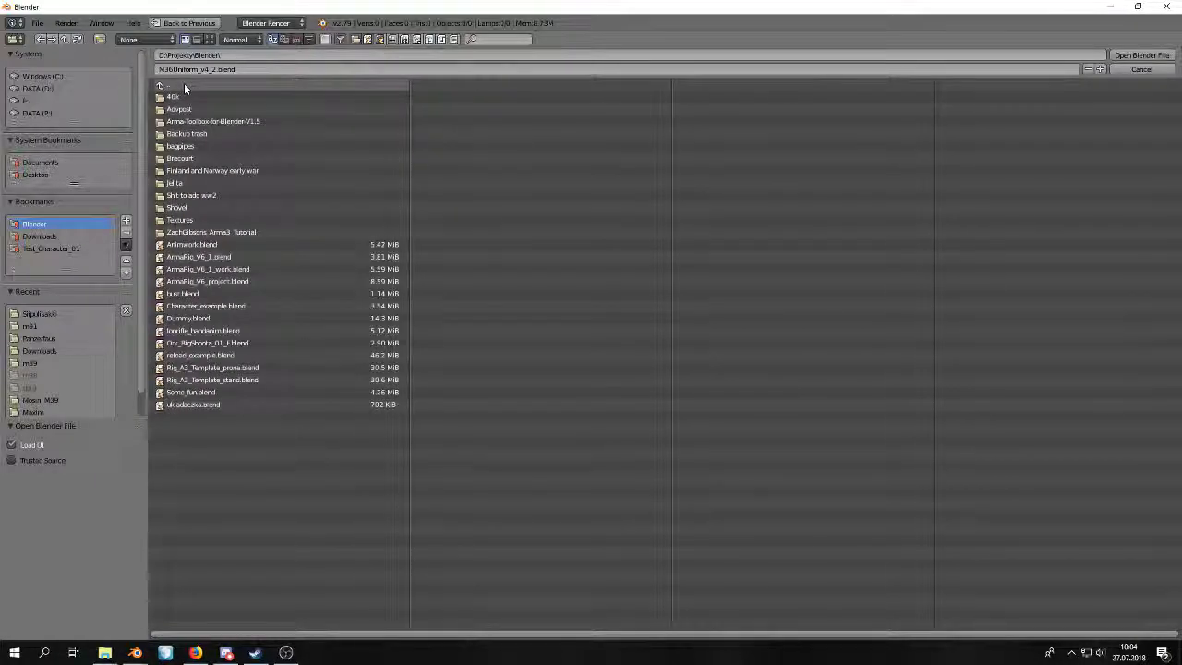
left_click(183, 85)
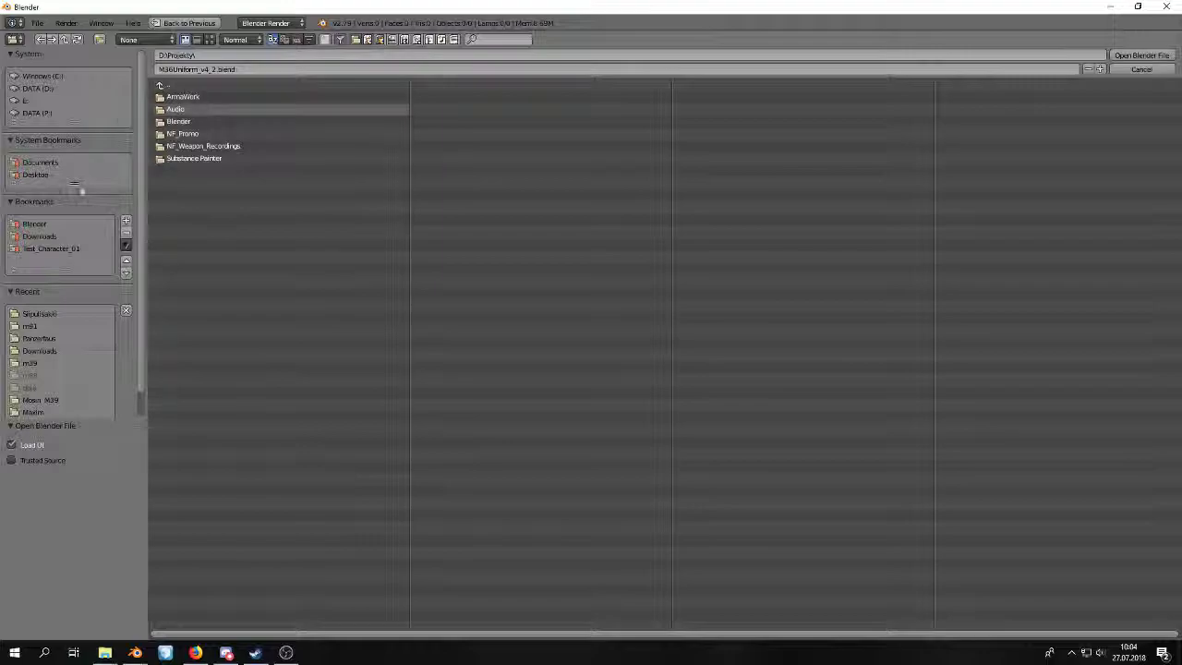
left_click(34, 225)
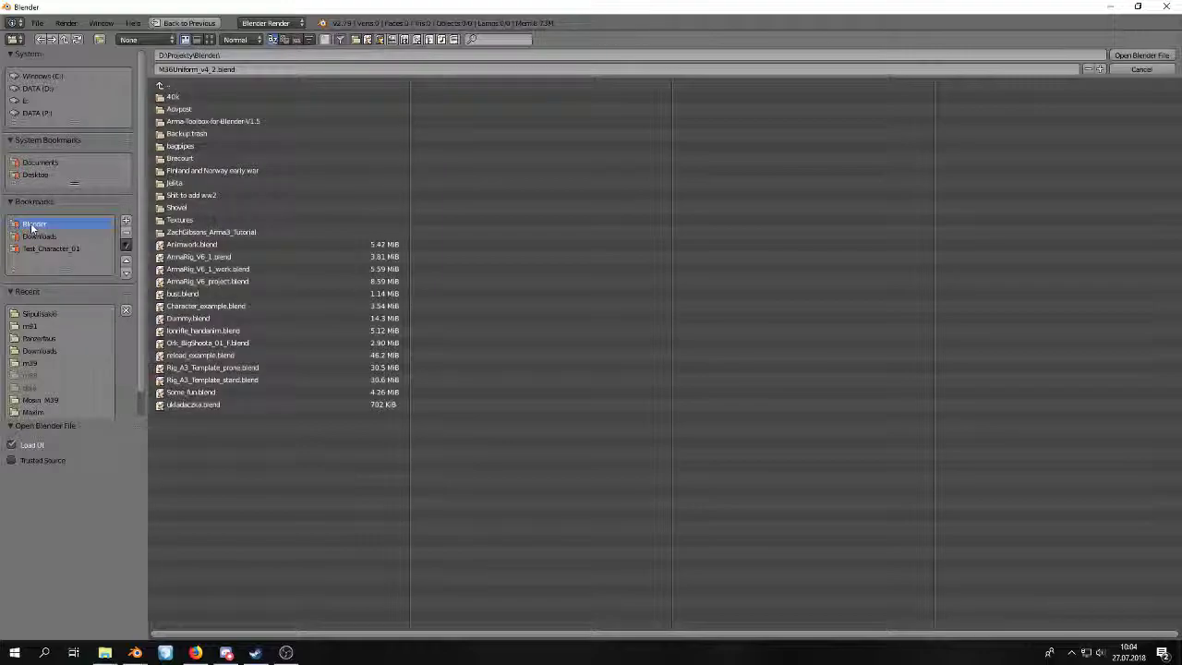
double_click(218, 257)
Put the rig in Object Mode and paste the copied backpack into the rig scene.
mouse_move(219, 256)
middle_mouse_down()
mouse_move(274, 264)
mouse_move(235, 270)
middle_mouse_up()
left_click(143, 509)
left_click(153, 496)
key("ctrl+v")
left_click(255, 458)
mouse_move(551, 270)
middle_mouse_down()
mouse_move(409, 257)
mouse_move(541, 289)
middle_mouse_up()
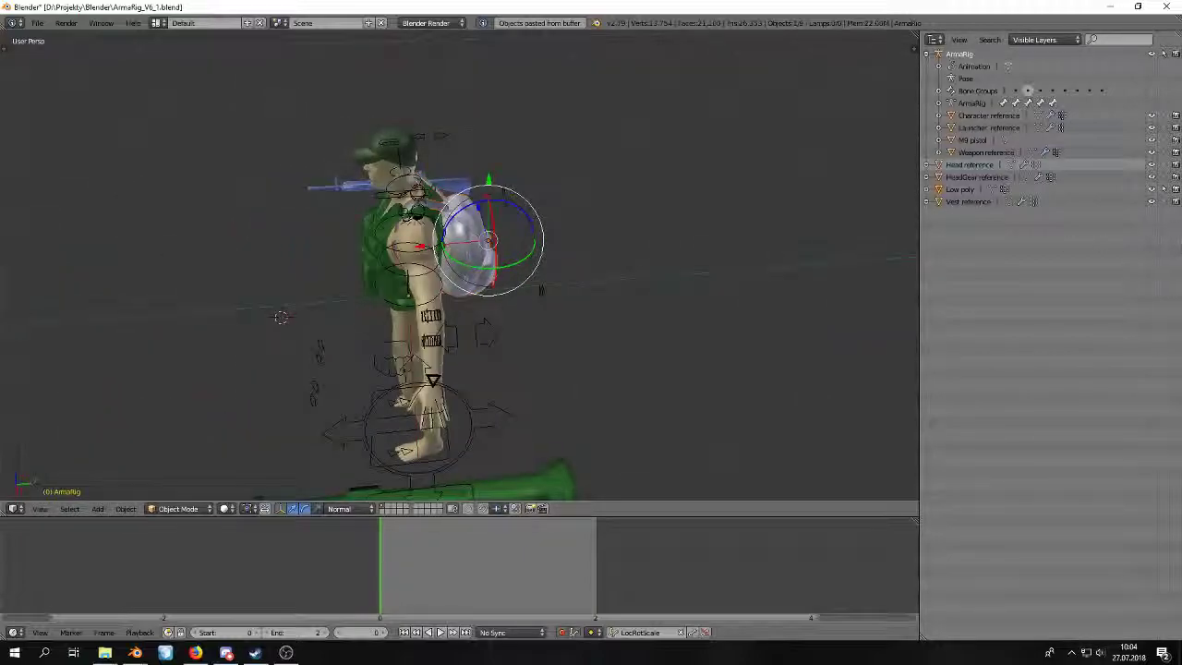
Hide the character, launcher, pistol, weapon, headgear and vest references together with the pasted backpack, keeping only the head reference shown.
left_click(1153, 121)
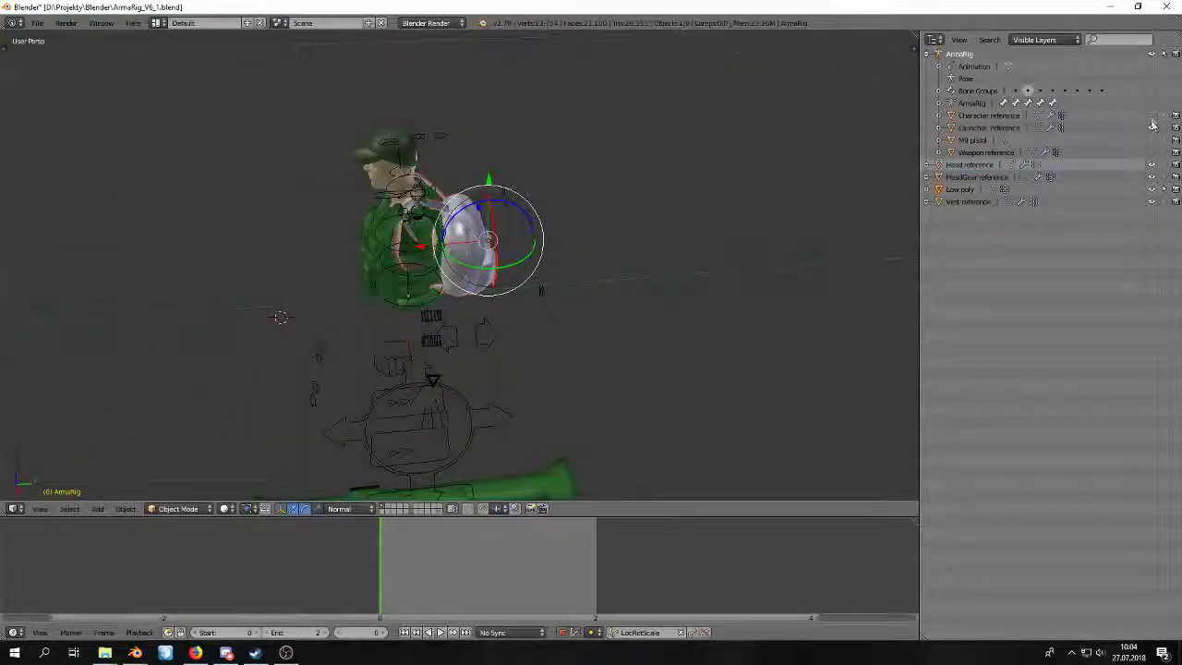
left_click(1152, 201)
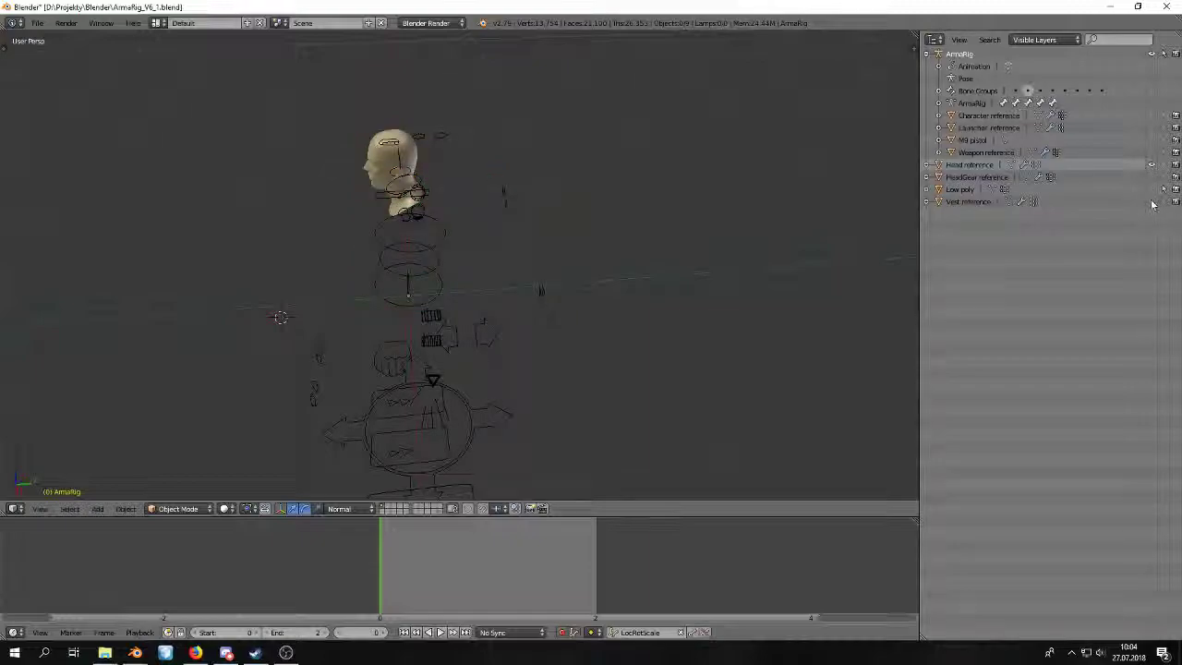
middle_click_drag(541, 230, 578, 216)
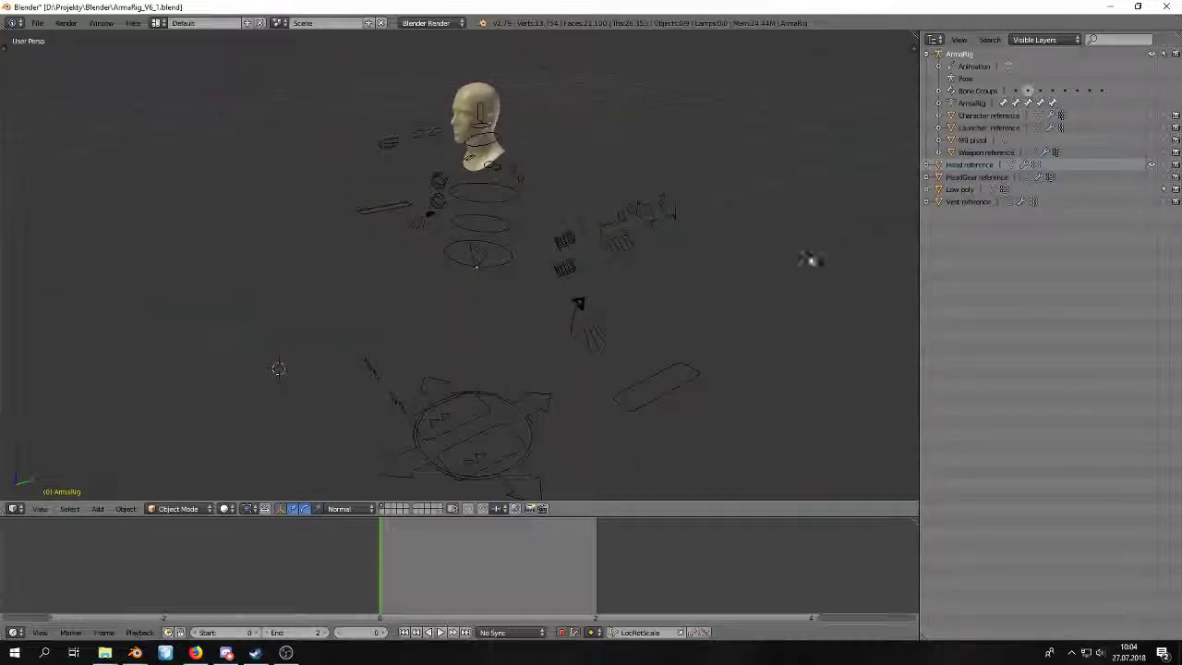
middle_click_drag(818, 256, 729, 246)
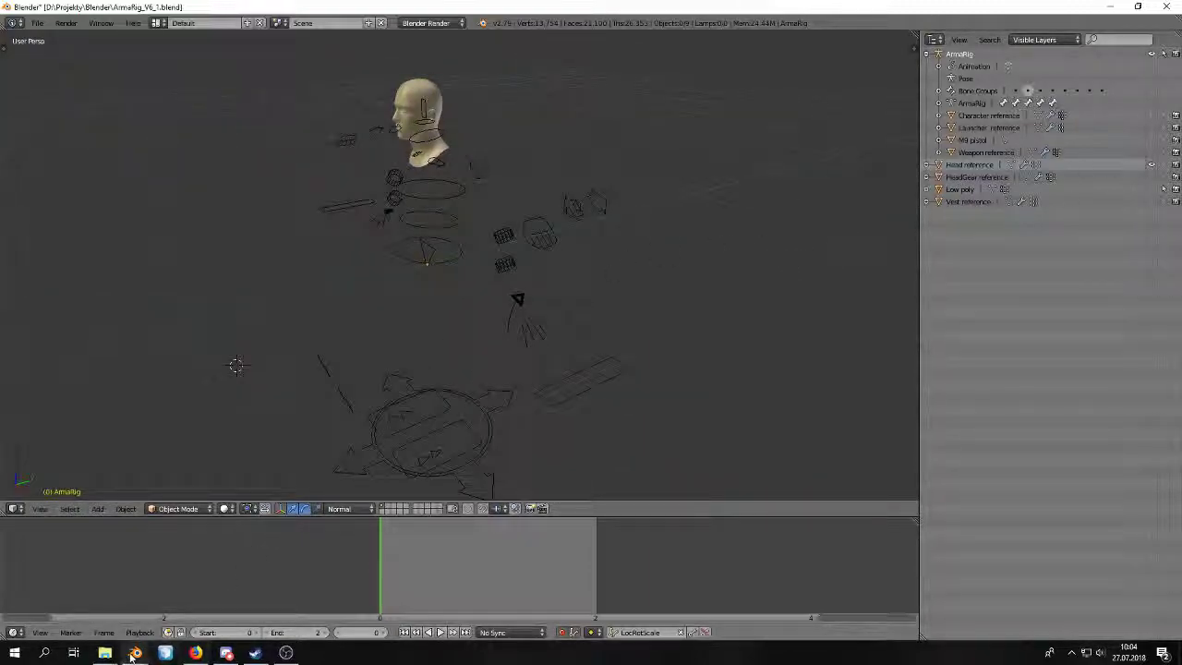
Switch back to the Blender window with the original backpack file and copy its uniform mesh to the buffer.
mouse_move(134, 654)
left_click(112, 605)
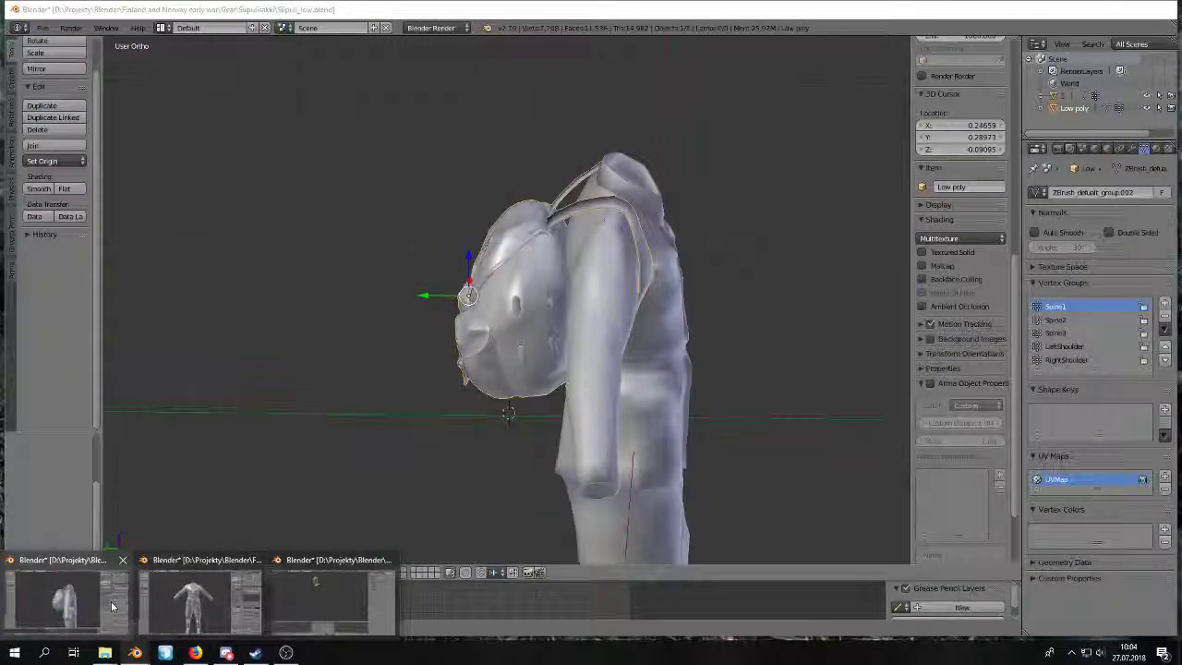
left_click(112, 605)
right_click(605, 368)
middle_click_drag(607, 367, 546, 376)
left_click(166, 572)
left_click(164, 560)
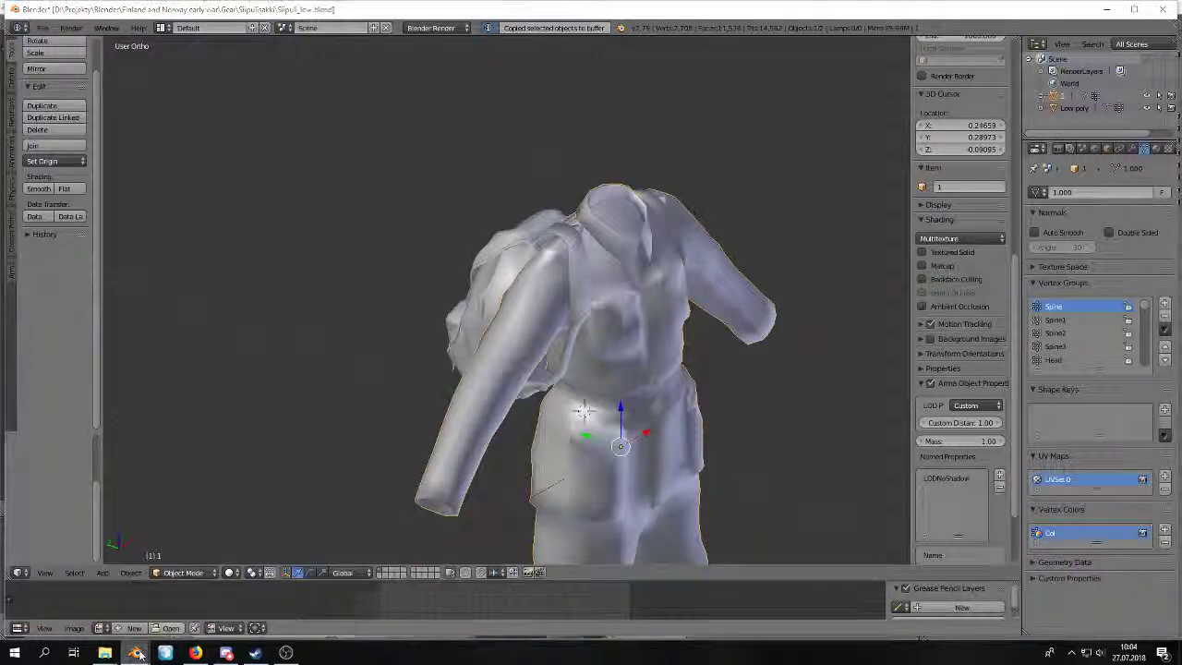
Return to the ArmaRig file, paste the uniform mesh into the scene and unhide the Low poly backpack.
mouse_move(134, 654)
left_click(313, 600)
key("ctrl+v")
middle_click_drag(402, 364, 632, 268)
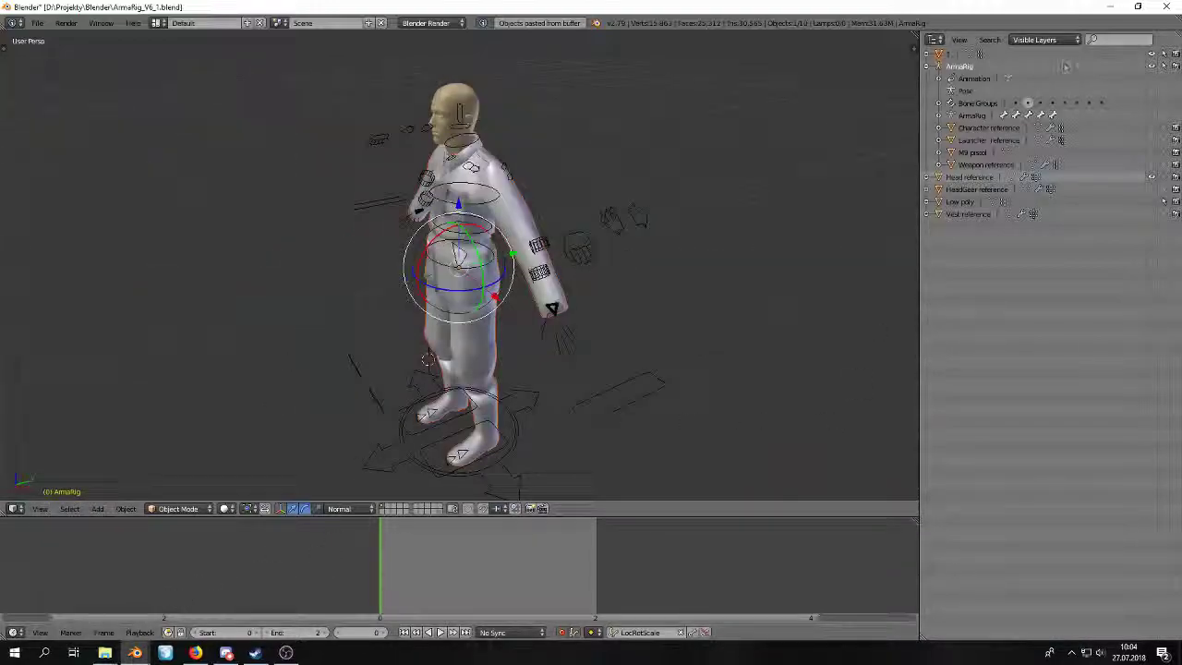
left_click(1154, 55)
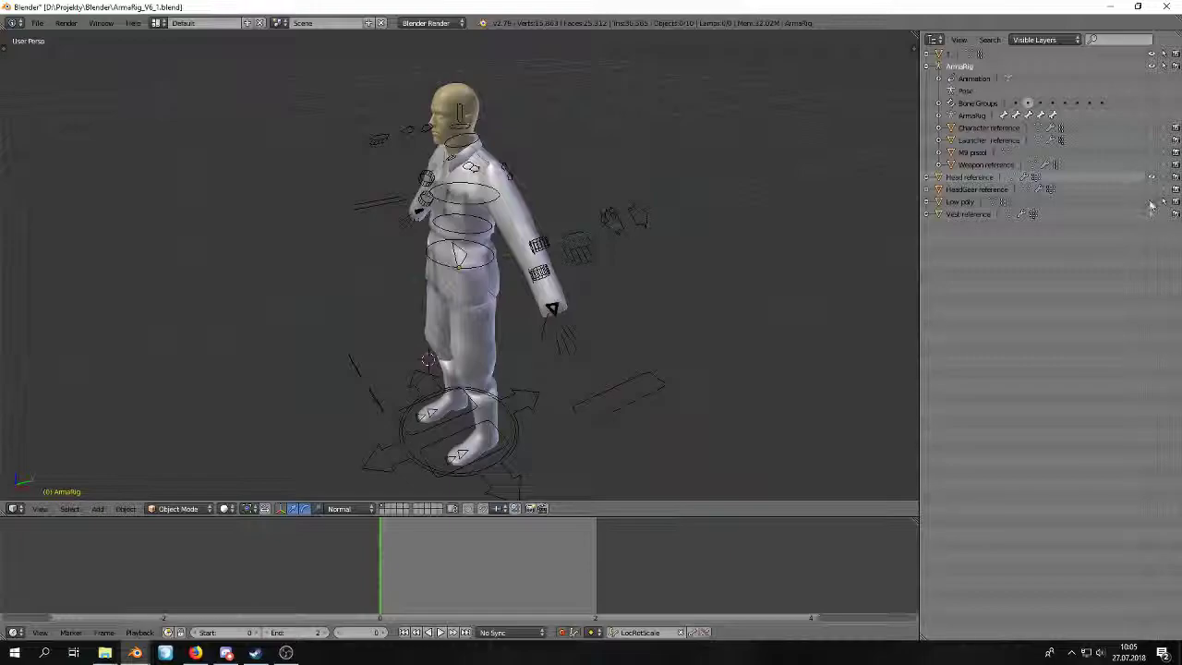
middle_click_drag(509, 229, 522, 238)
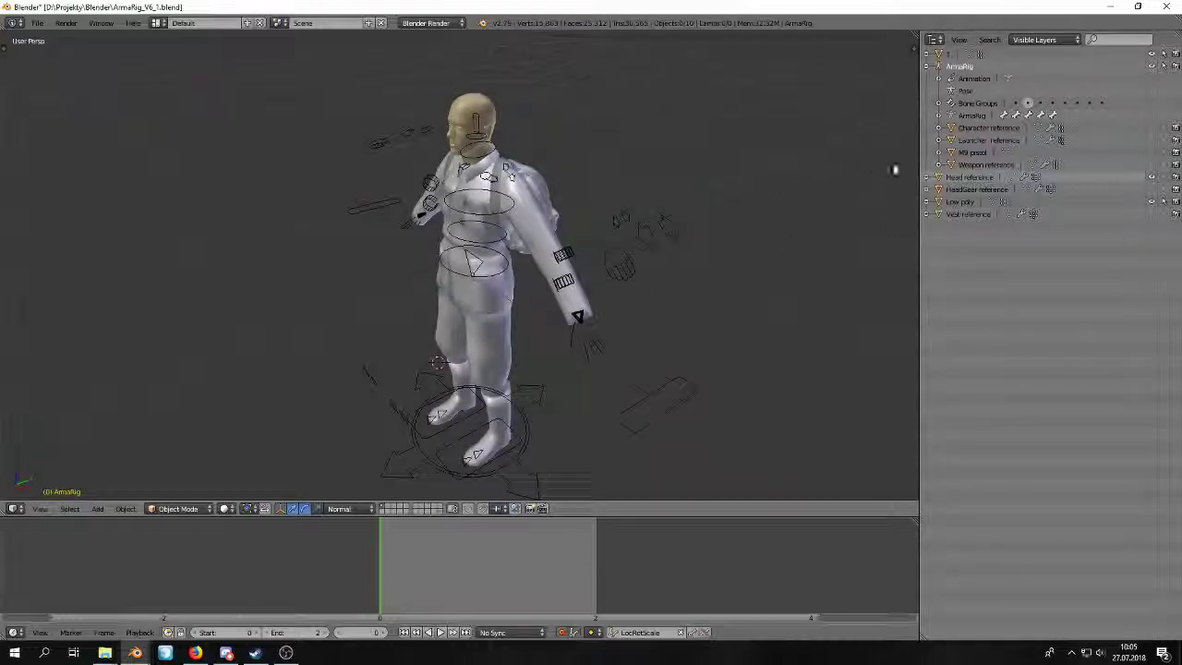
Split the Outliner area in two and turn its lower part into a Properties editor.
left_click_drag(928, 637, 1013, 250)
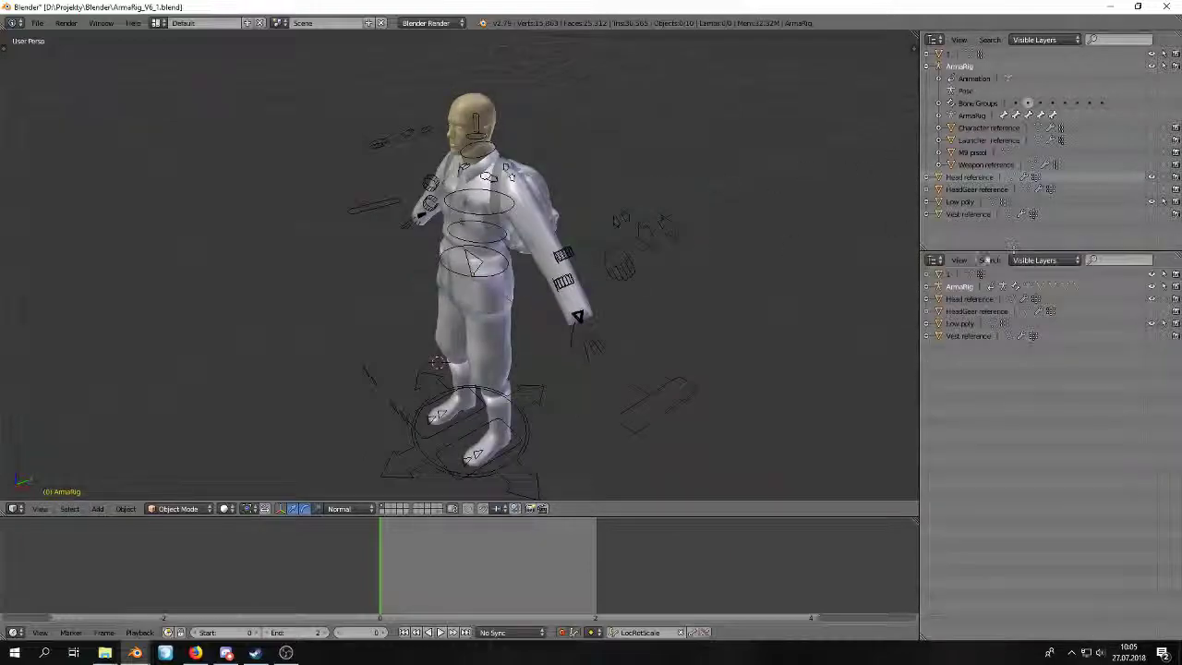
left_click(936, 260)
left_click(960, 445)
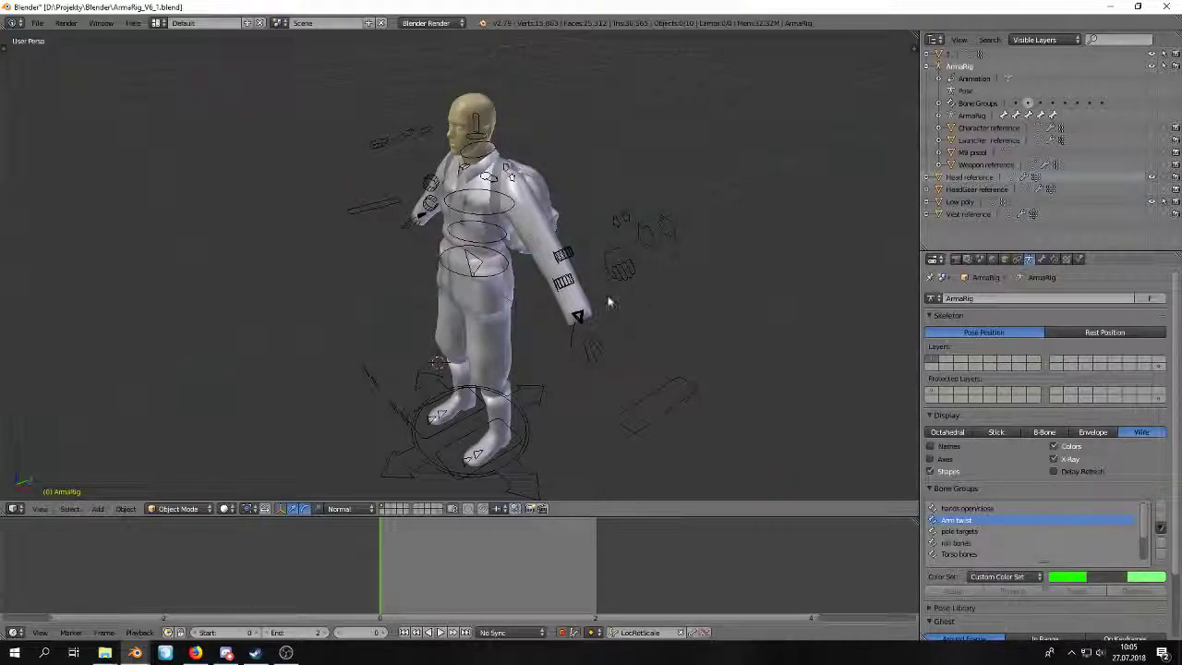
Add an Armature modifier to the Low poly backpack with ArmaRig as its object.
right_click(555, 222)
left_click(1029, 260)
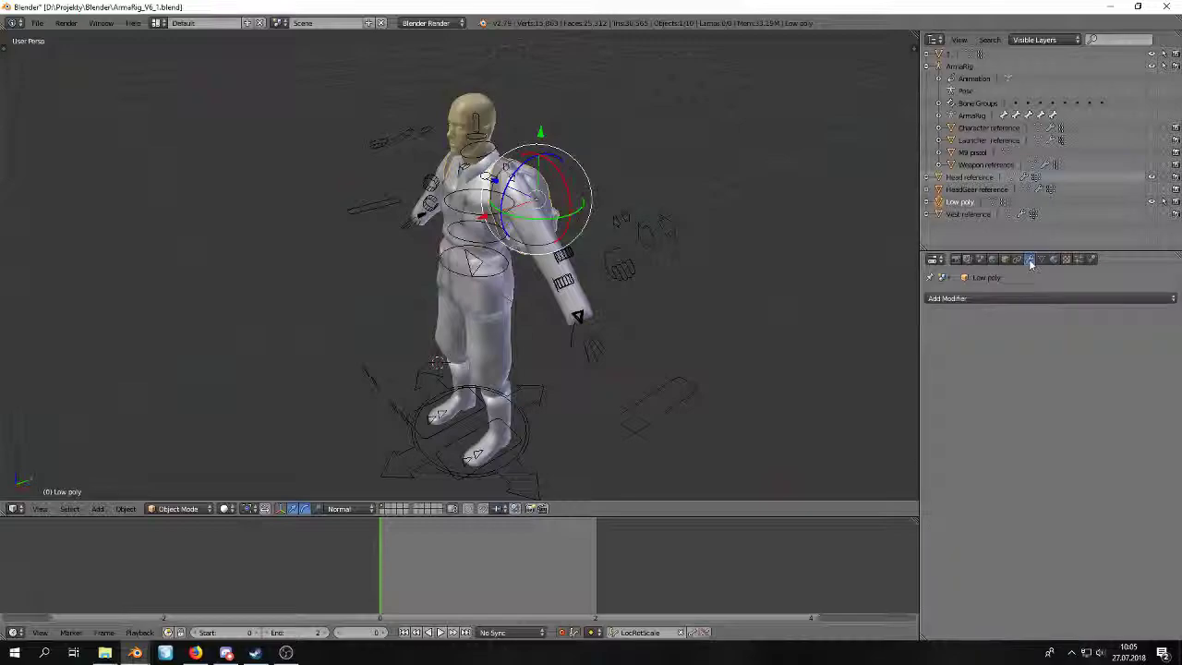
left_click(1019, 299)
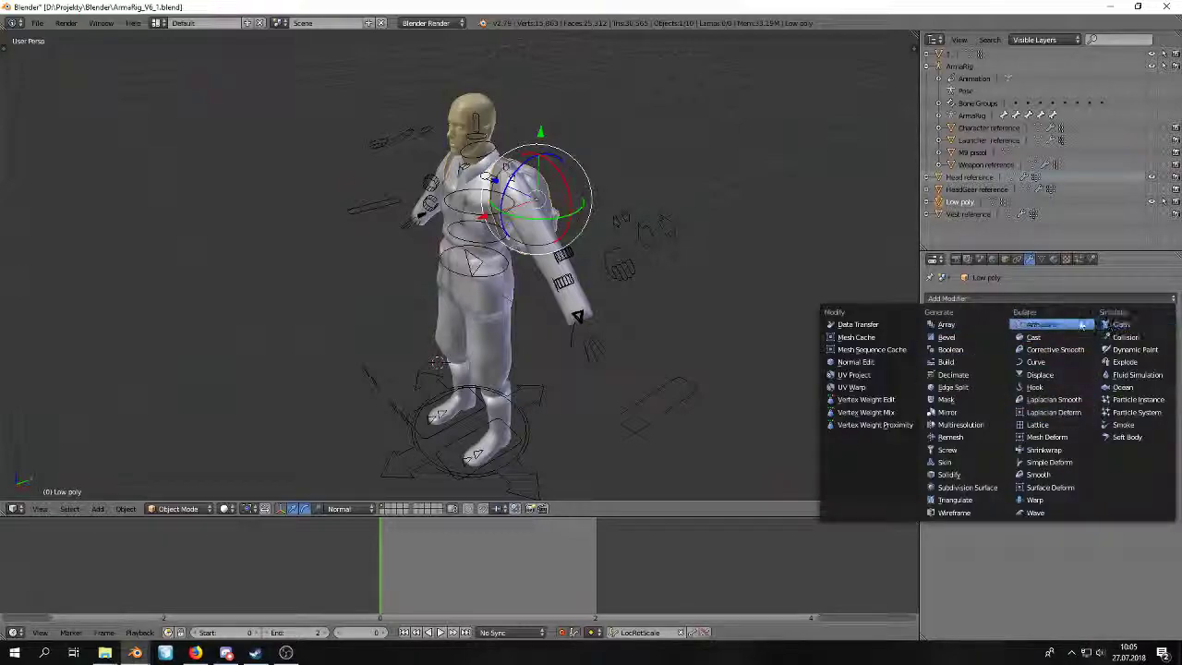
left_click(1052, 325)
left_click(993, 362)
left_click(960, 378)
Add an Armature modifier to the pasted uniform mesh and set its object to ArmaRig.
middle_click_drag(739, 331, 681, 274)
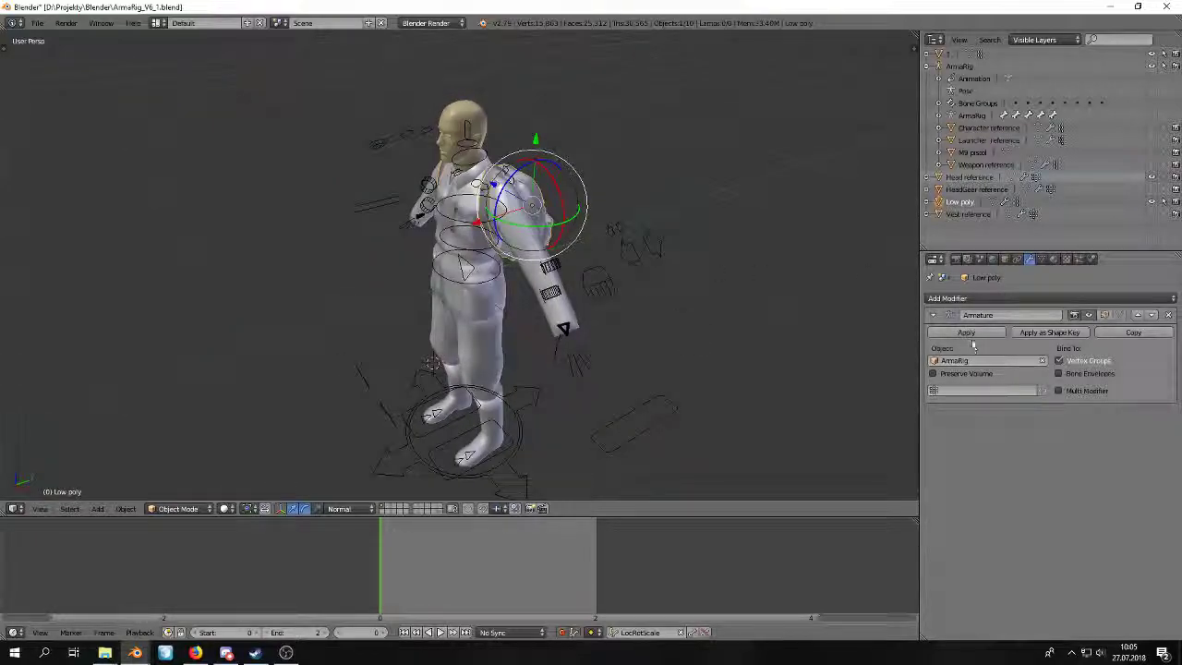
middle_click_drag(589, 246, 594, 255)
right_click(549, 278)
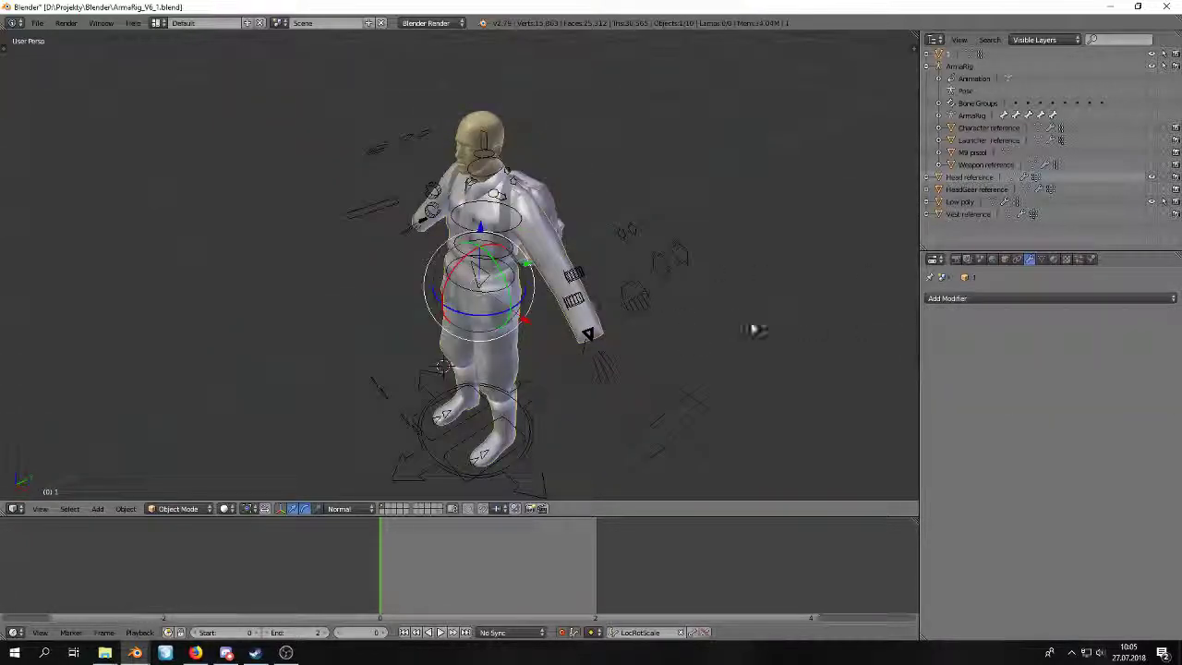
left_click(1002, 297)
left_click(1050, 319)
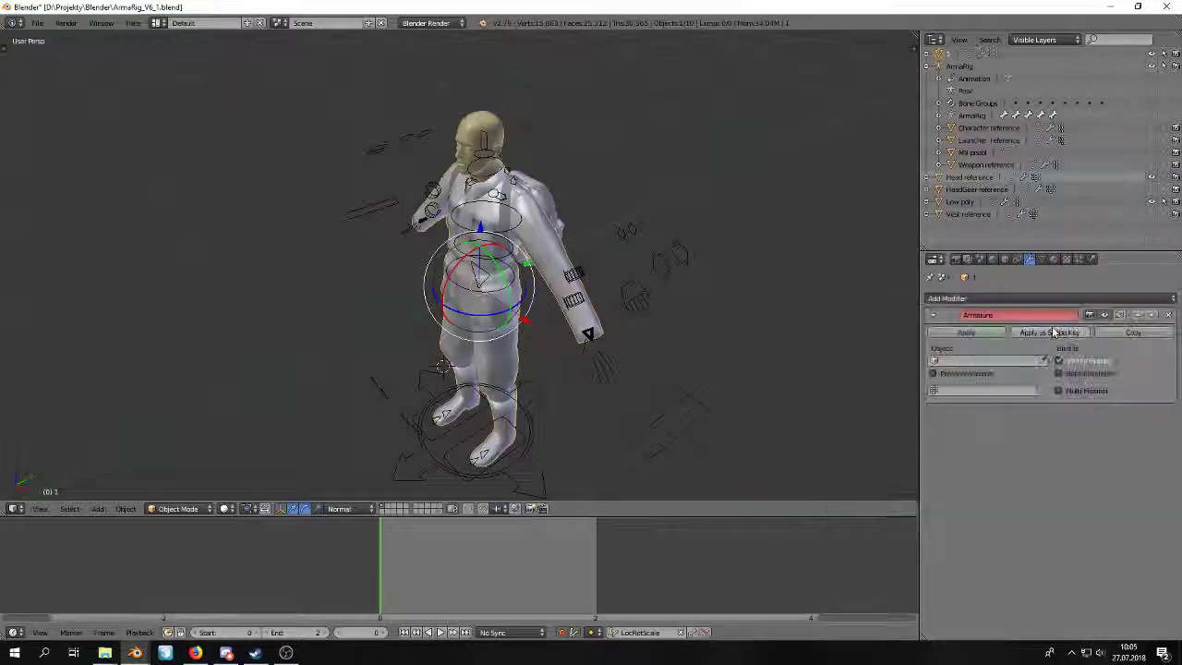
left_click(1021, 362)
left_click(988, 377)
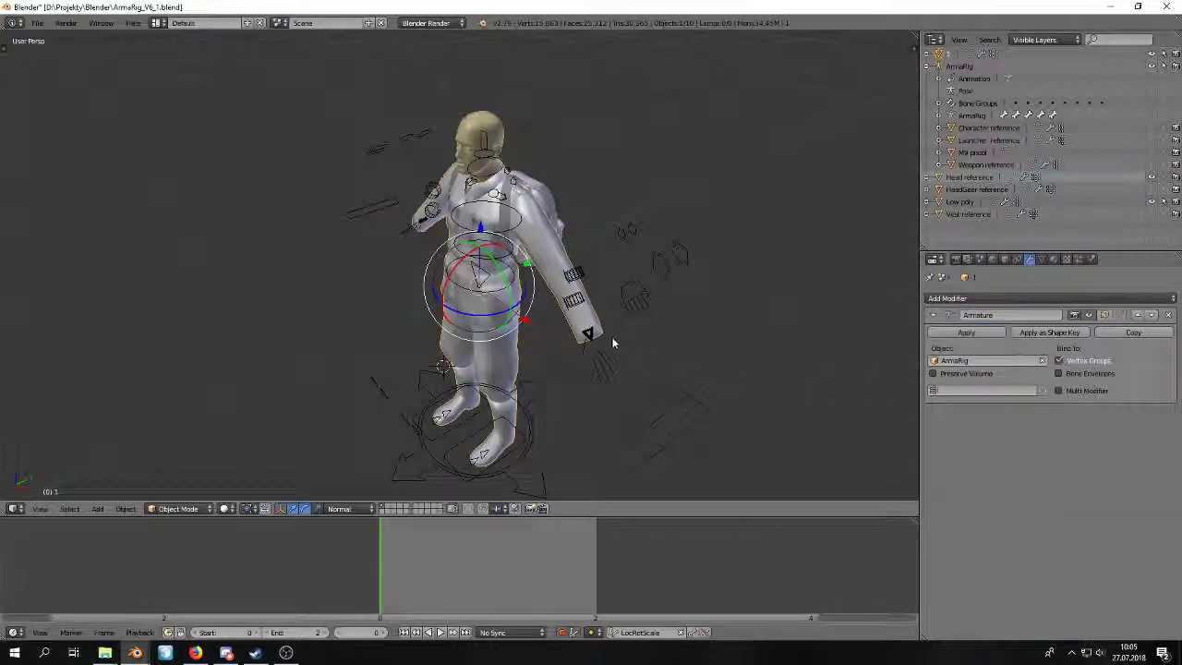
right_click(596, 358)
right_click(595, 358)
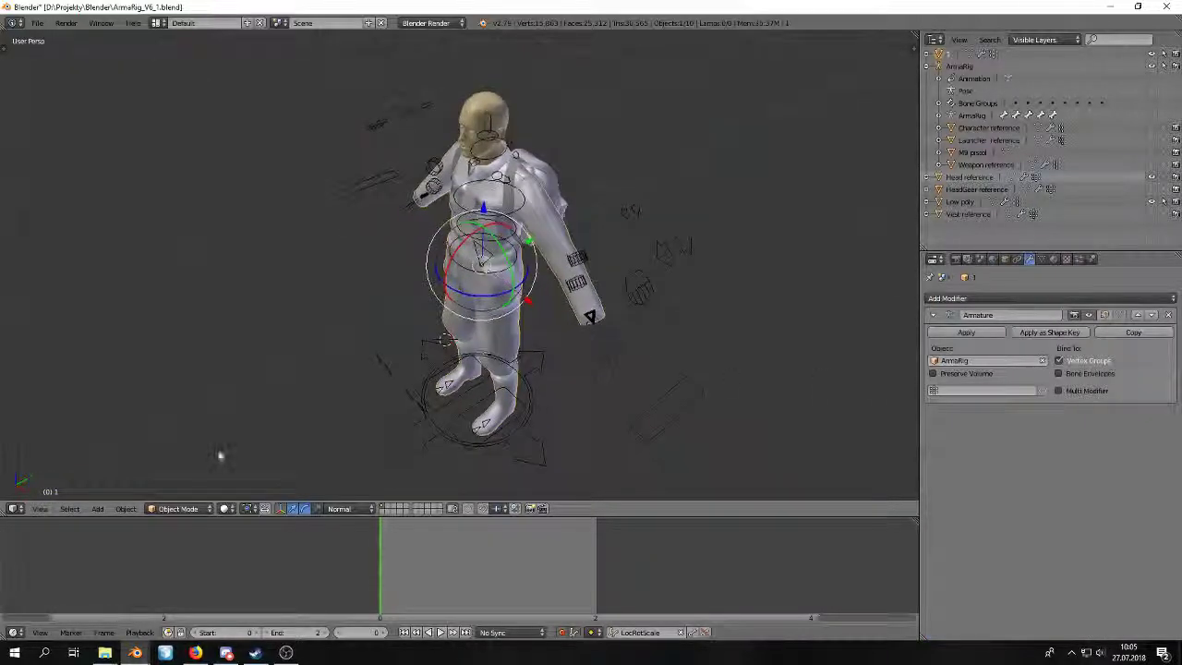
left_click(181, 508)
left_click(183, 466)
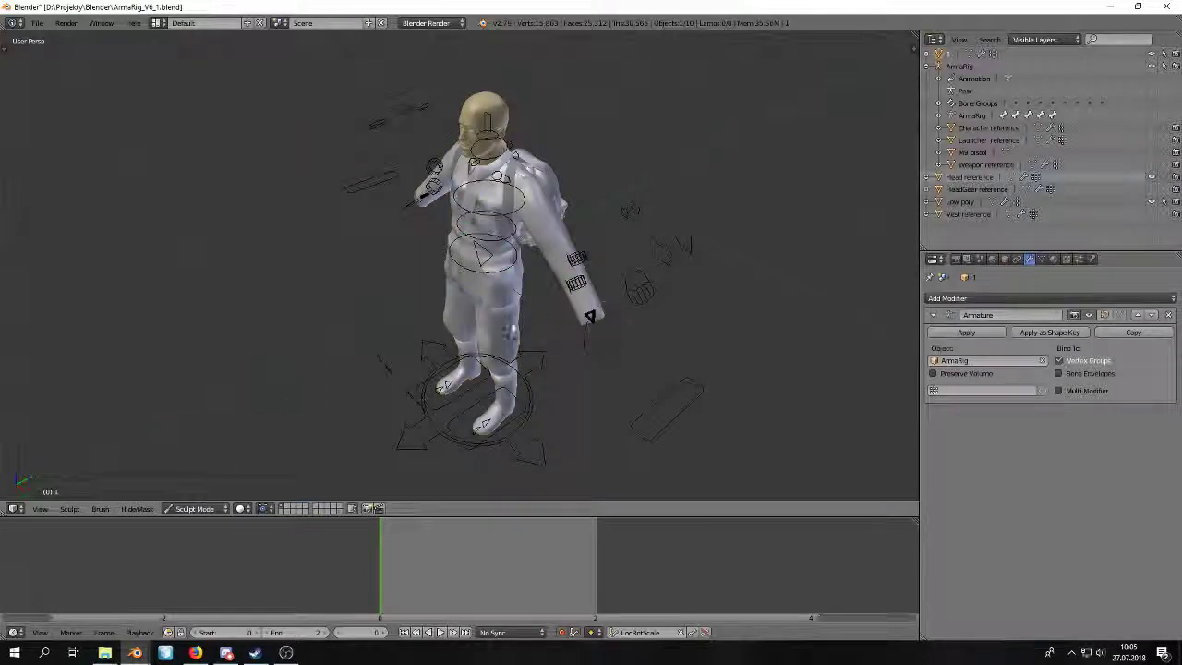
left_click(218, 507)
left_click(239, 439)
Select the ArmaRig armature and switch it to Pose Mode.
right_click(591, 321)
right_click(593, 319)
right_click(592, 319)
middle_click_drag(312, 463, 313, 435, "shift")
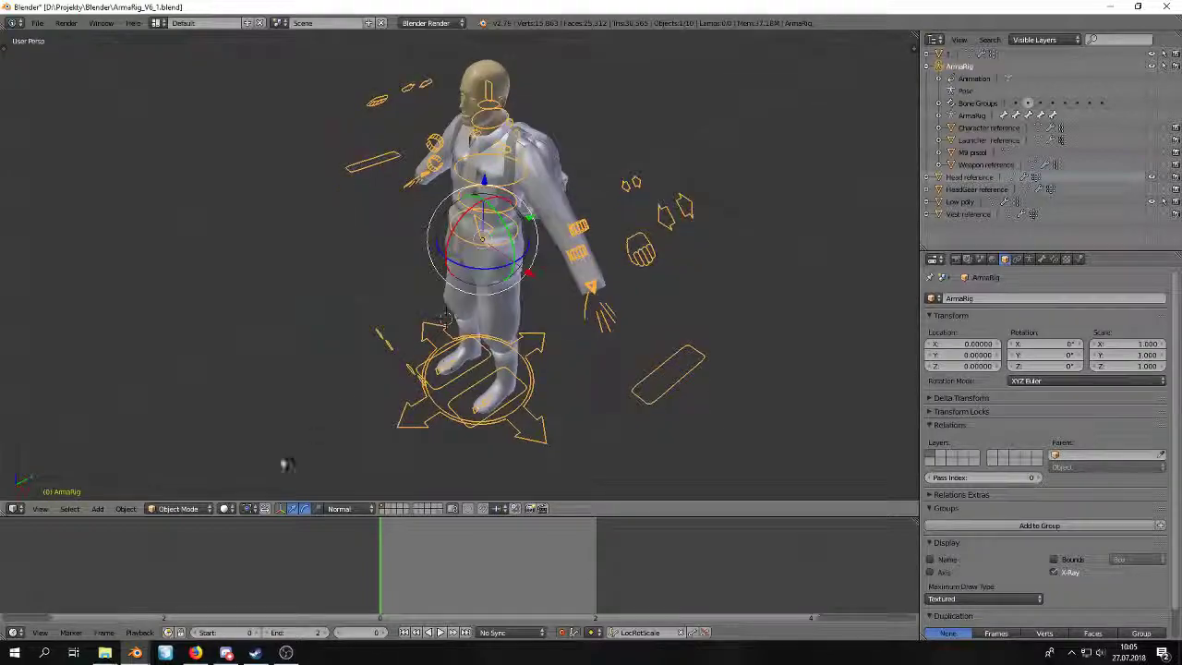
left_click(175, 508)
left_click(185, 467)
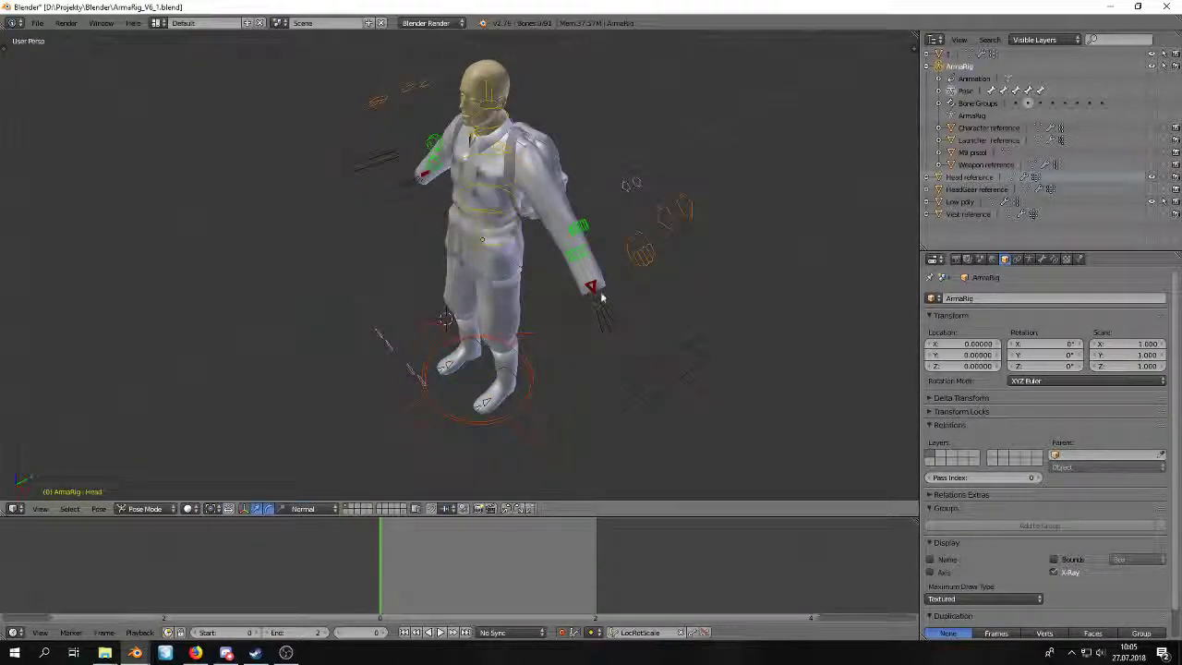
With the uniform in Weight Paint mode, trial-move the left arm's IK bone to test the deformation, cancelling each move.
right_click(601, 296)
right_click(595, 288)
key("g")
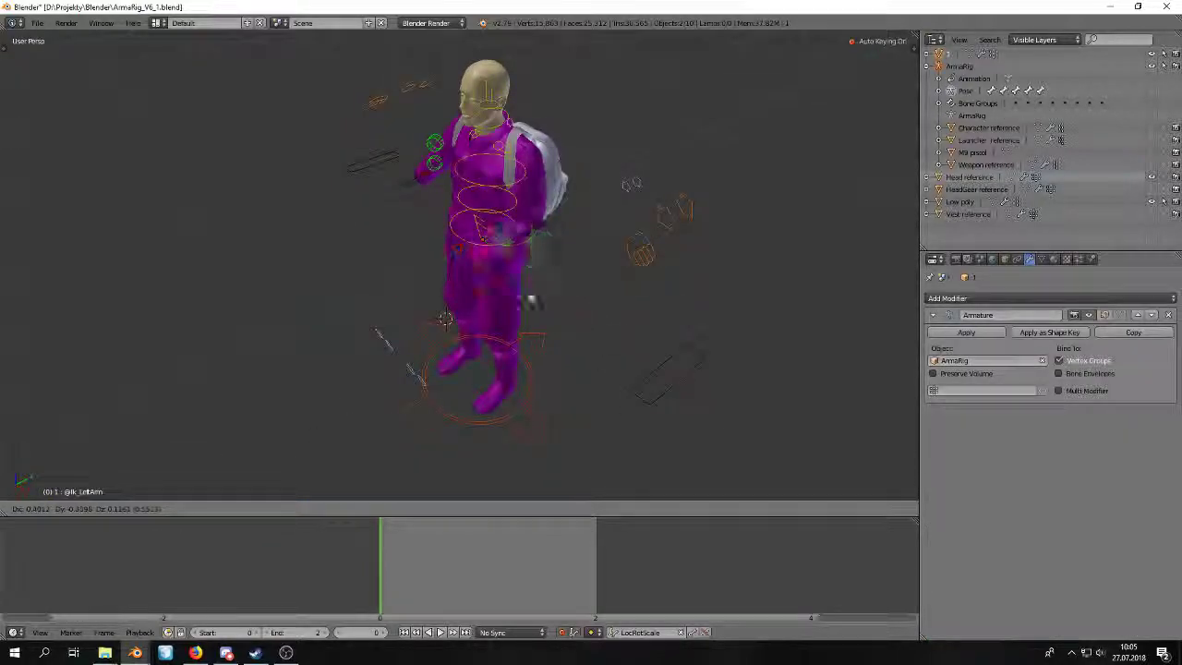
right_click(596, 268)
middle_click_drag(598, 272, 659, 248)
key("g")
right_click(598, 175)
Select the LeftShoulder bone and trial-move it to compare how the uniform and backpack strap follow, cancelling each move.
middle_click_drag(577, 173, 466, 260)
scroll(603, 209, "up", 3)
right_click(466, 144)
middle_click_drag(466, 144, 568, 191)
key("g")
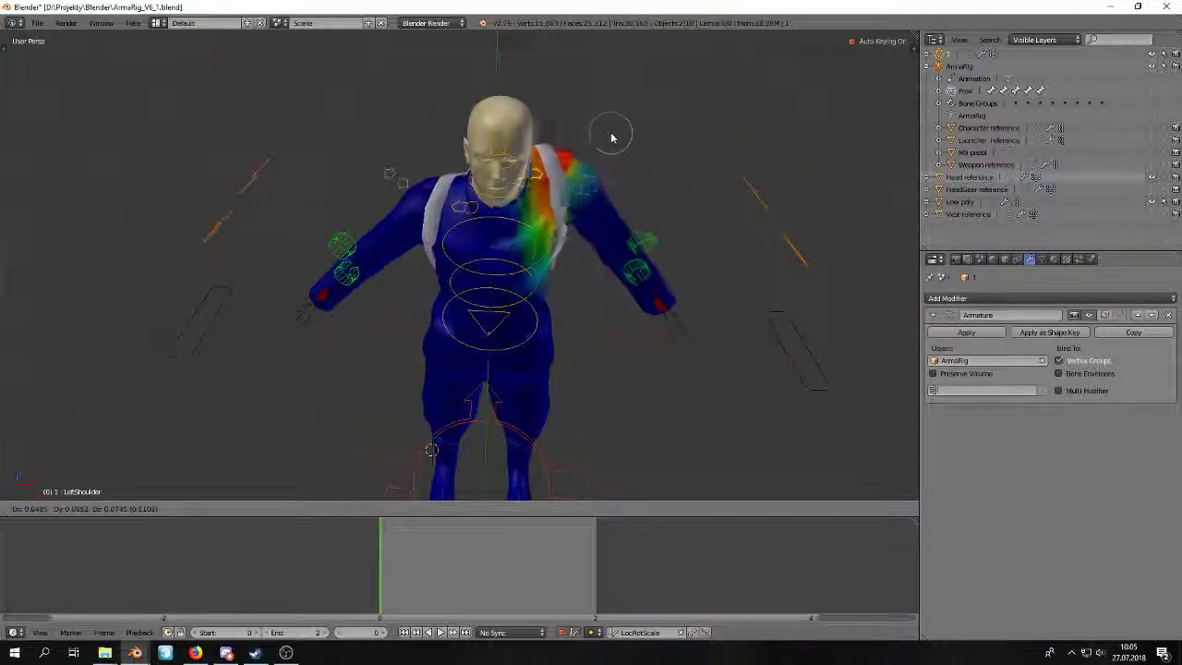
right_click(578, 160)
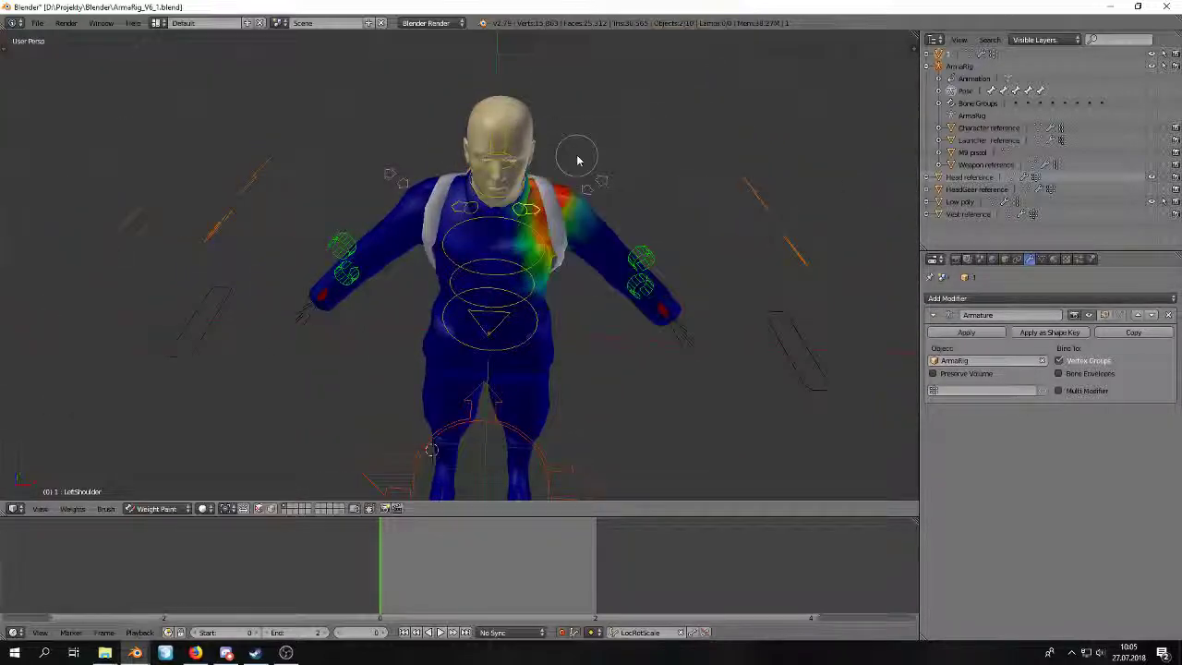
scroll(580, 161, "up", 4)
key("g")
middle_click_drag(581, 159, 498, 209)
right_click(529, 202)
Trial-move the LeftShoulder bone to examine the backpack's side and back against the uniform, cancelling each move.
key("g")
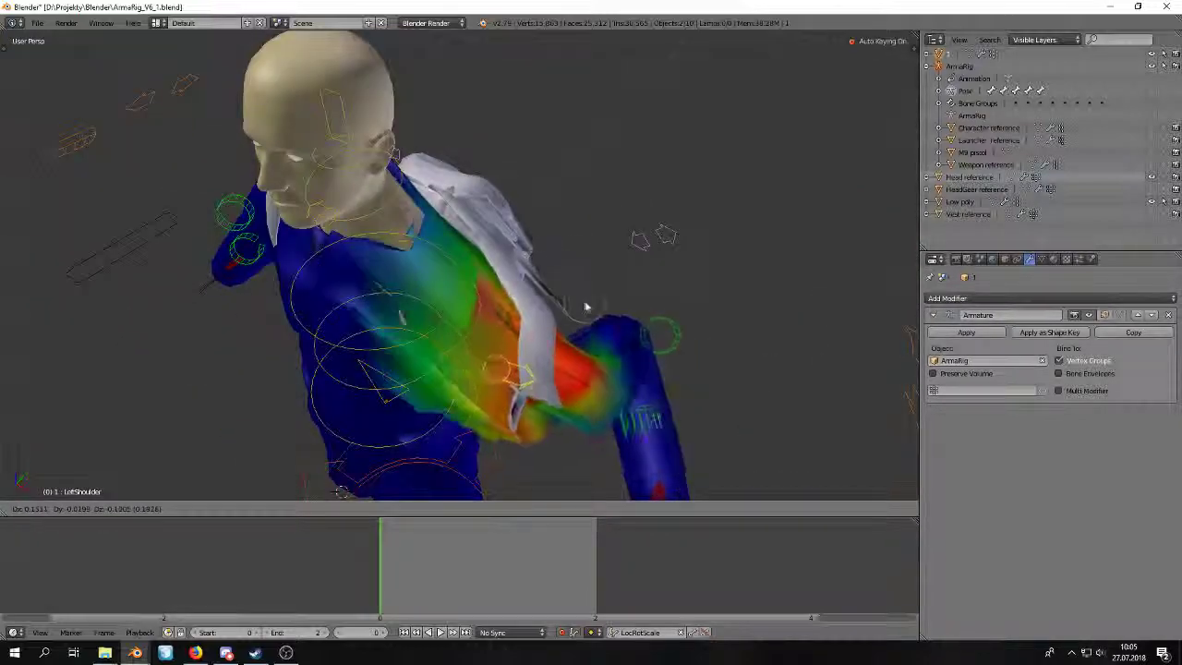
right_click(612, 172)
middle_click_drag(612, 172, 531, 183)
key("g")
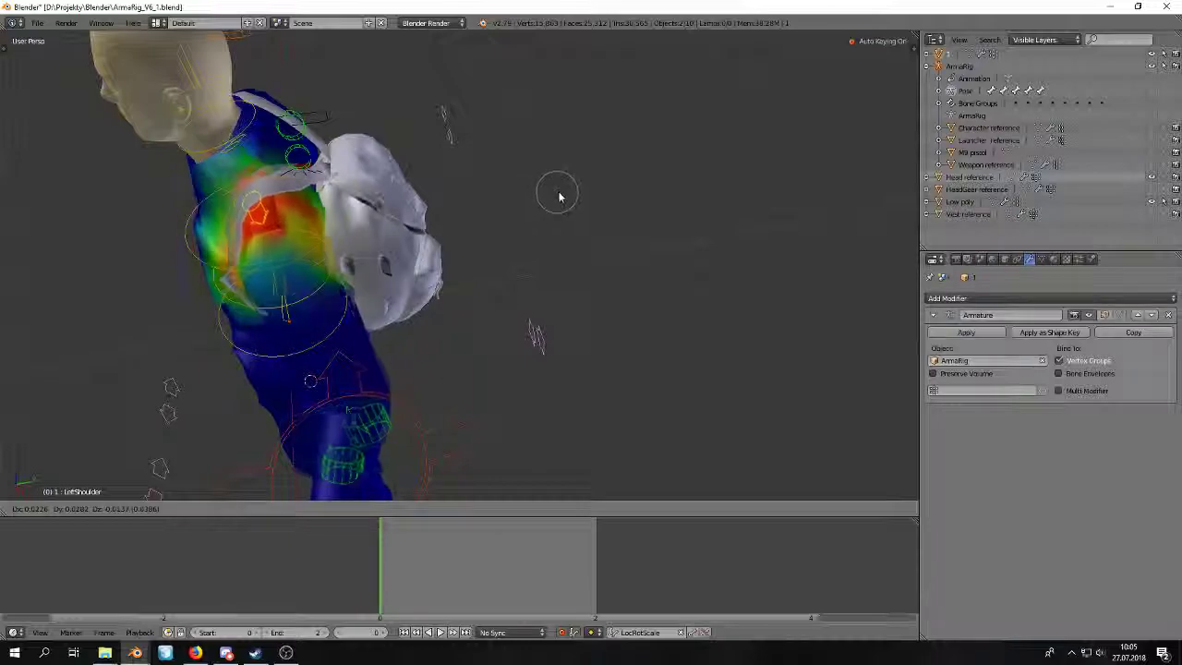
right_click(490, 231)
Trial-move the LeftShoulder bone from side and front views to check the strap against the uniform's chest and shoulder, cancelling each move.
middle_click_drag(490, 232, 561, 304)
scroll(563, 306, "up", 3)
key("g")
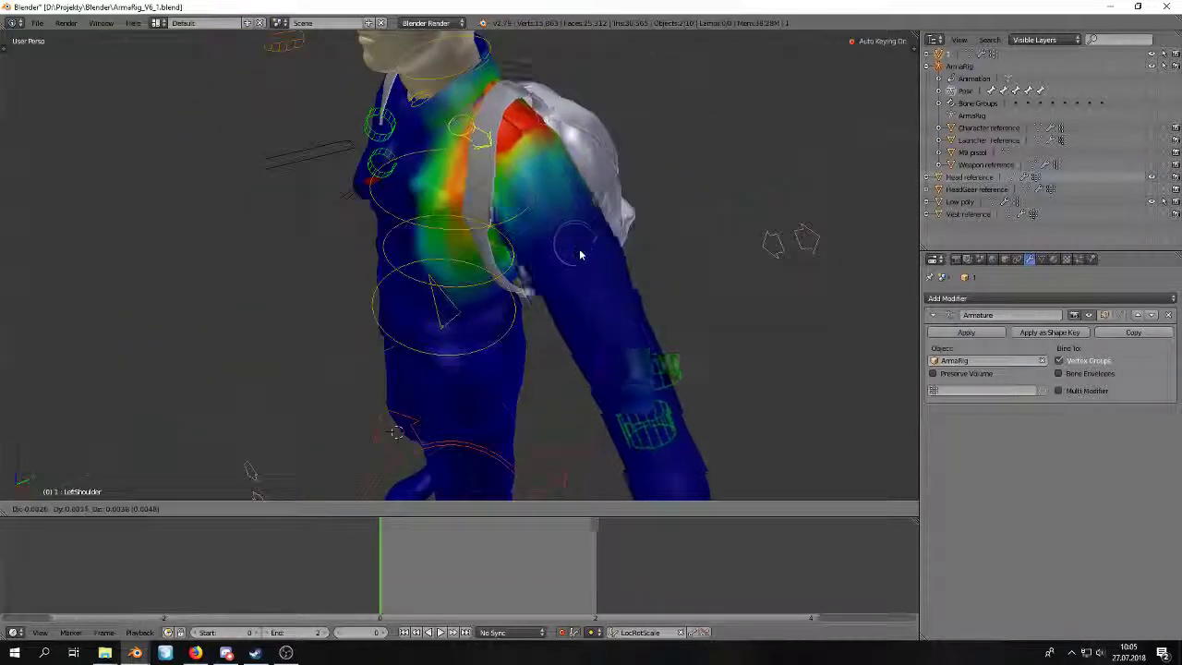
right_click(582, 187)
middle_click_drag(581, 188, 601, 198)
key("g")
right_click(564, 194)
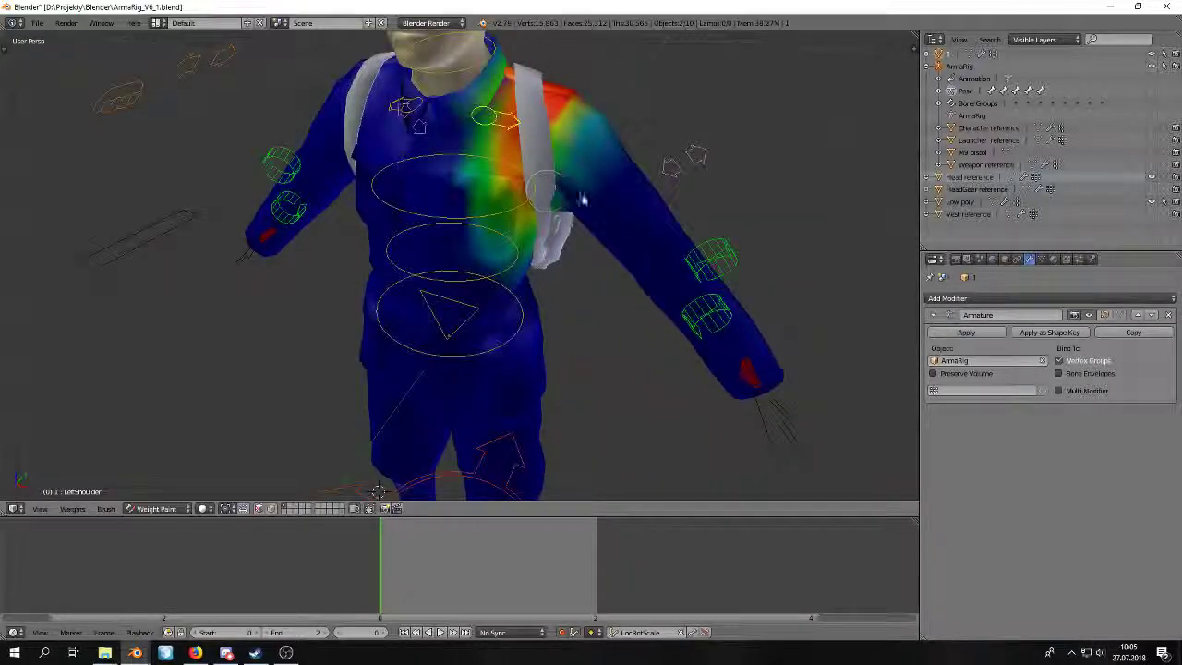
key("g")
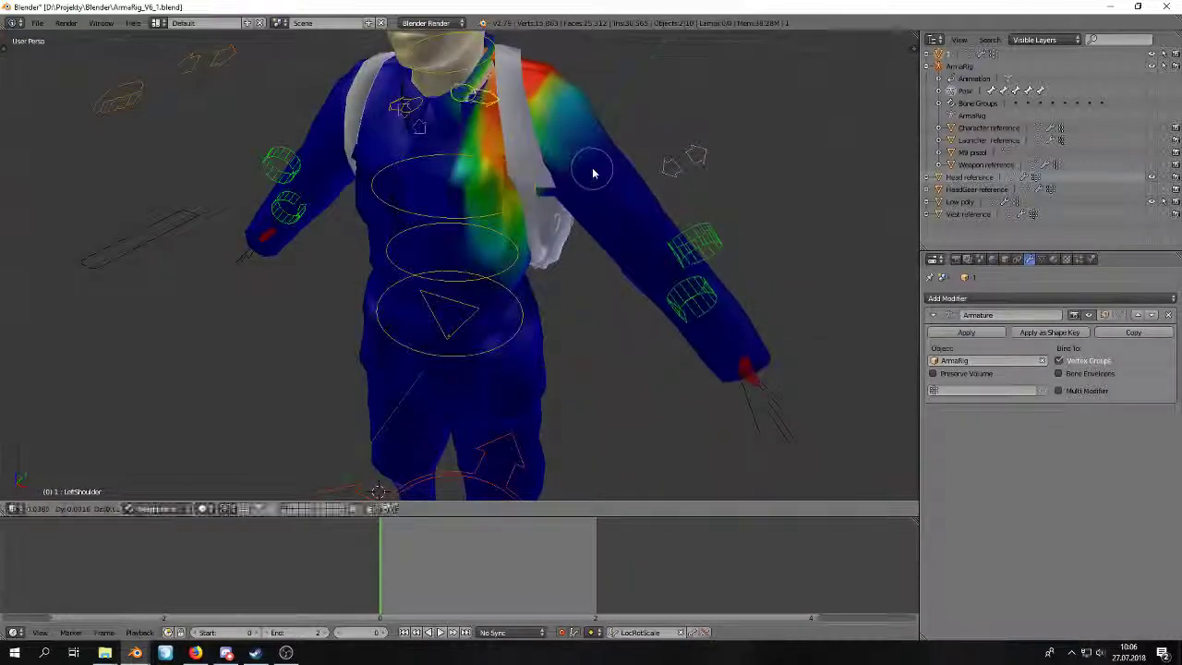
middle_click_drag(378, 490, 558, 229)
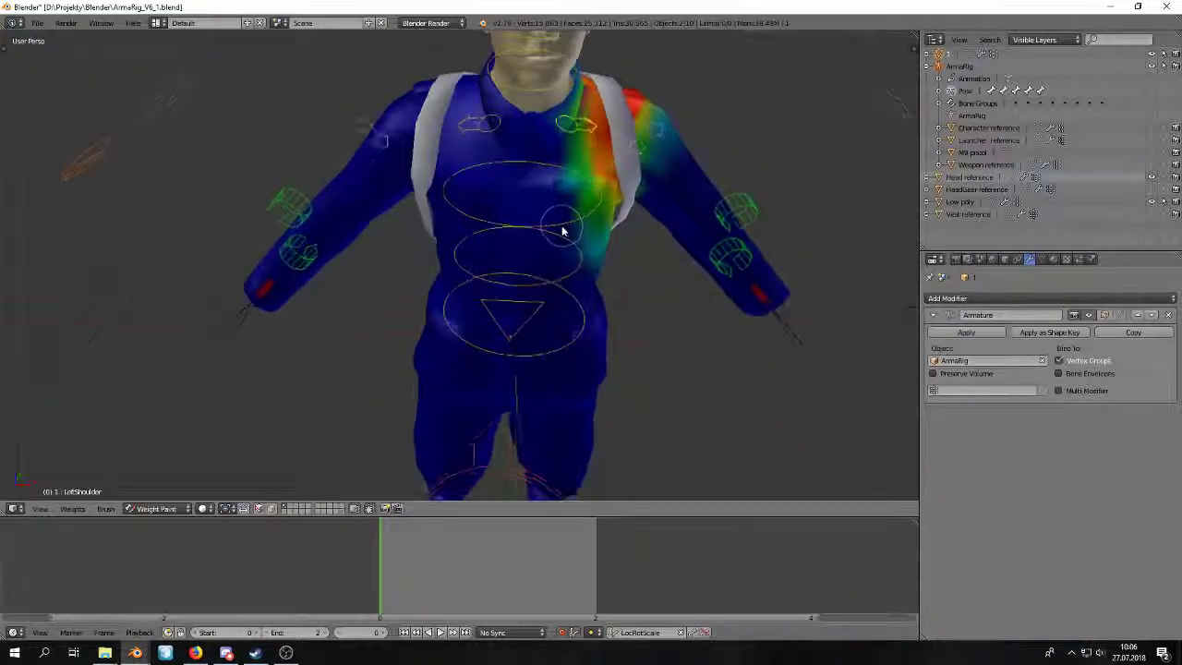
Select the RightShoulder bone and trial-move it to check how the uniform and the other backpack strap follow.
right_click(516, 128)
key("g")
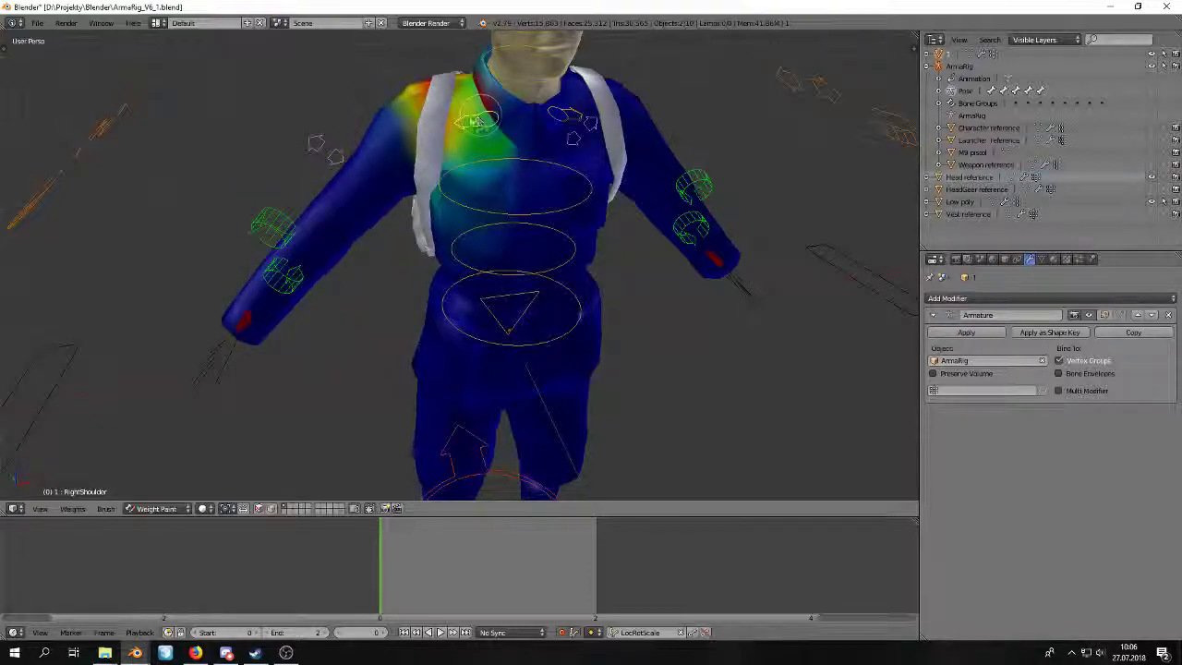
key("g")
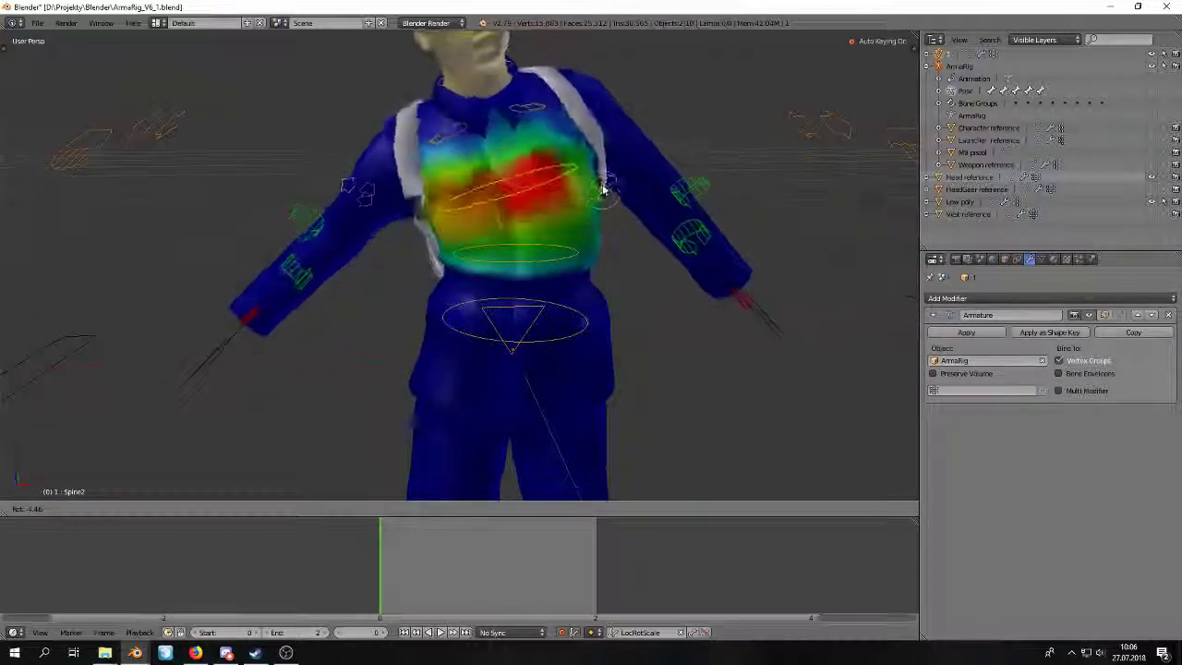
Trial-rotate the Spine2 and Spine1 bones to test how the backpack and uniform torso deform, cancelling each rotation.
left_click(612, 237)
key("r")
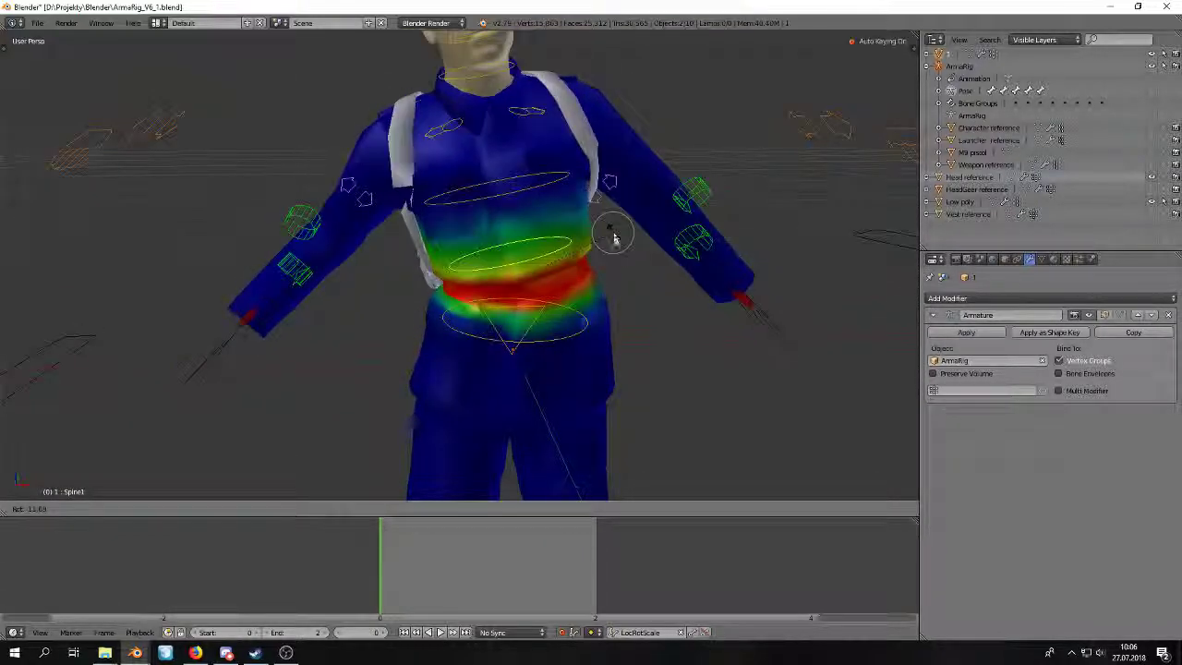
right_click(602, 297)
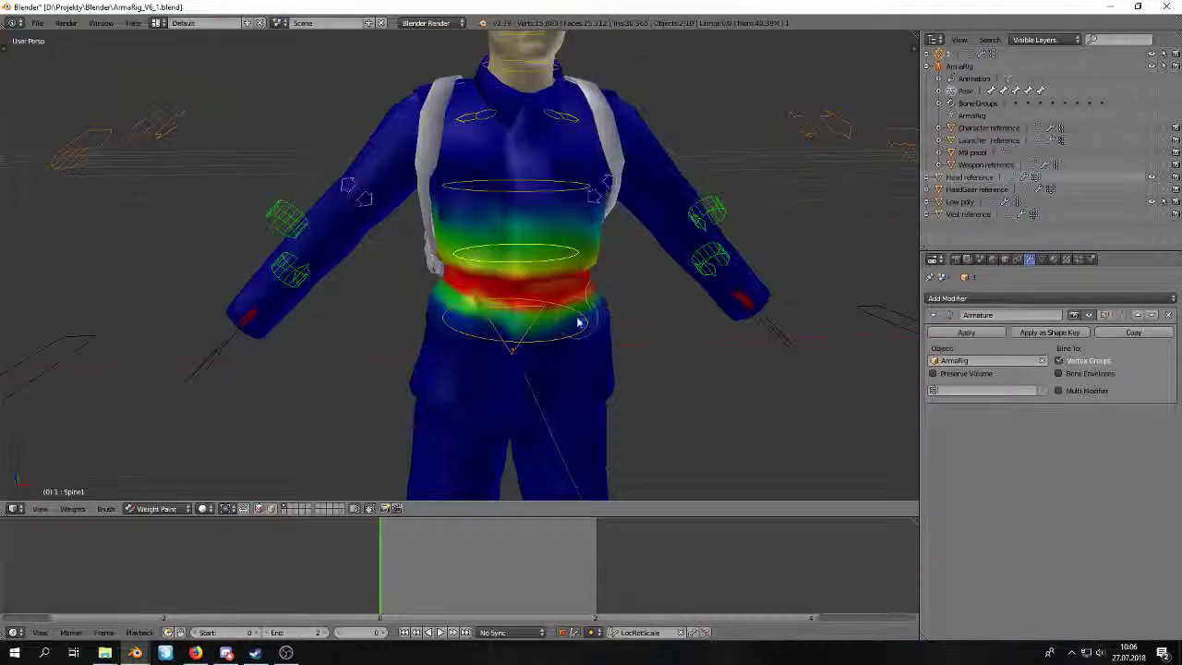
key("r")
right_click(591, 331)
right_click(570, 260)
middle_click_drag(586, 298, 583, 259)
key("r")
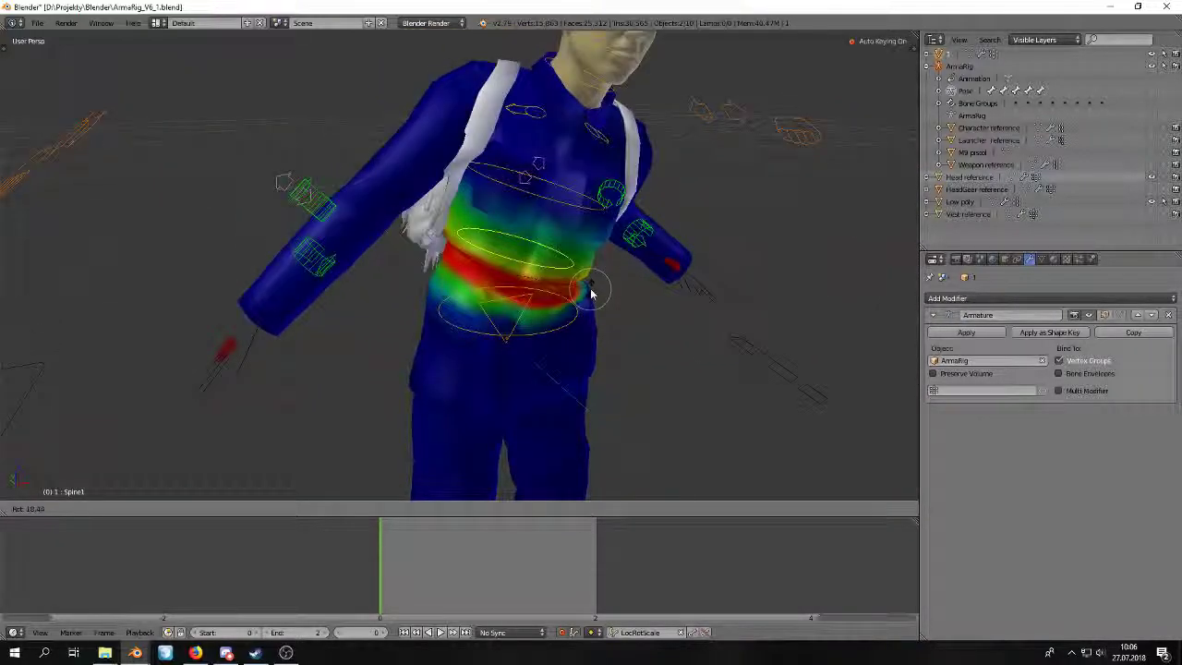
right_click(572, 197)
middle_click_drag(572, 207, 528, 214)
scroll(468, 185, "up", 2)
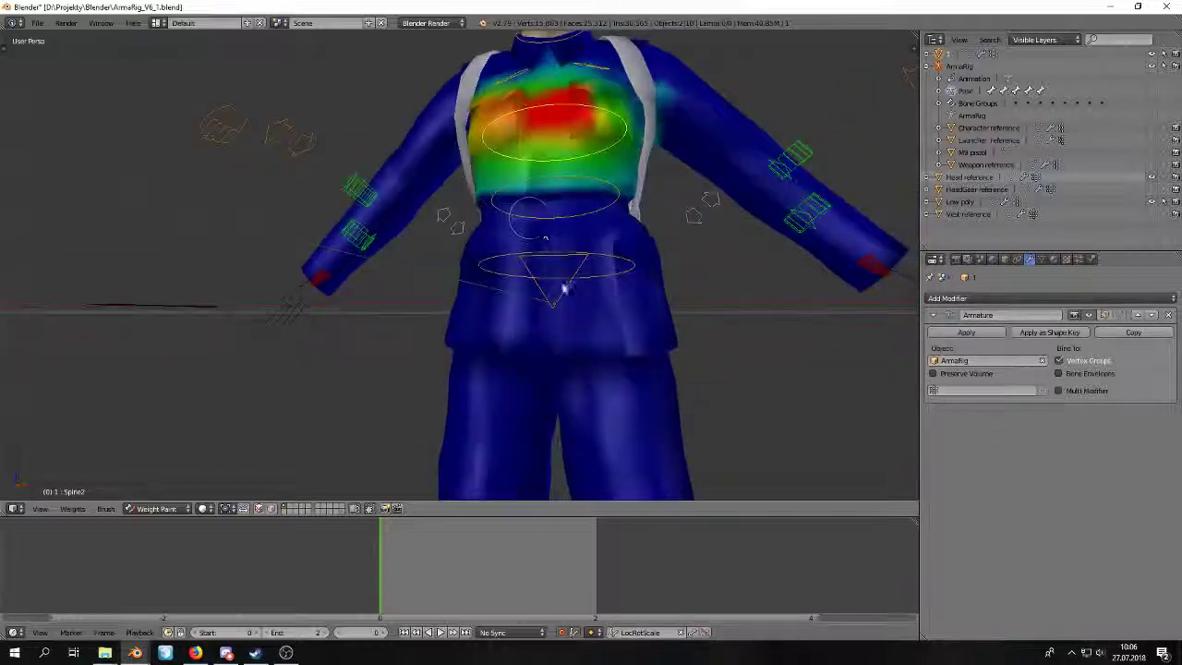
Trial-rotate the Pelvis bone and the spine bones above it to test the uniform's waist and the backpack.
right_click(555, 295)
key("r")
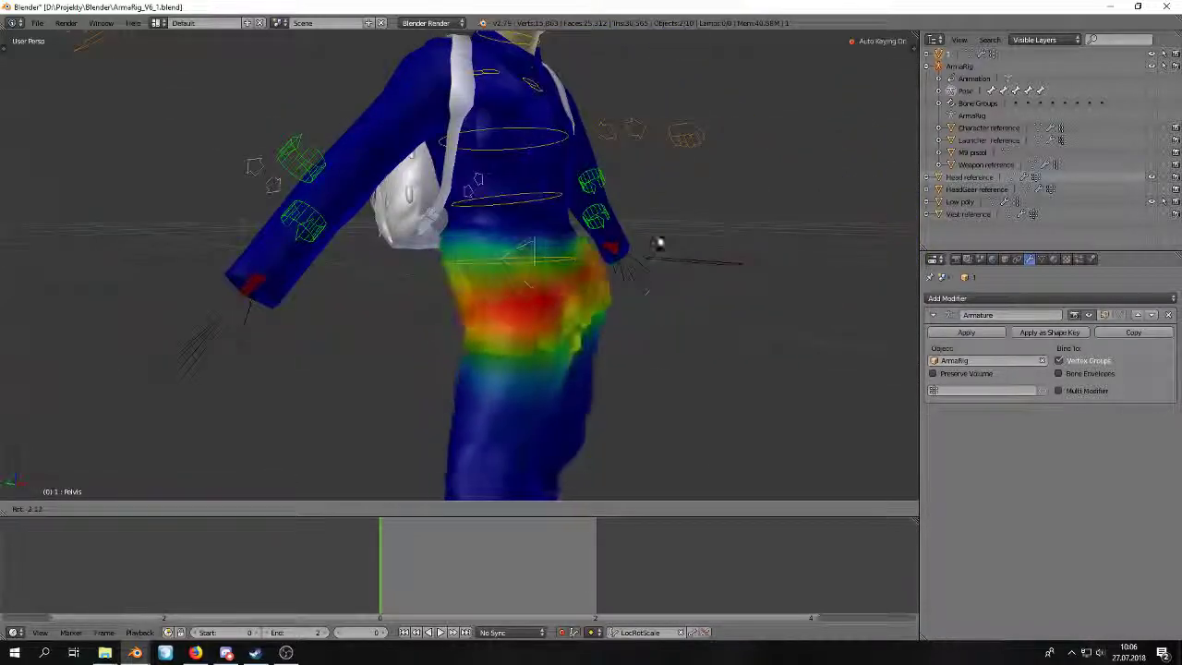
left_click(599, 332)
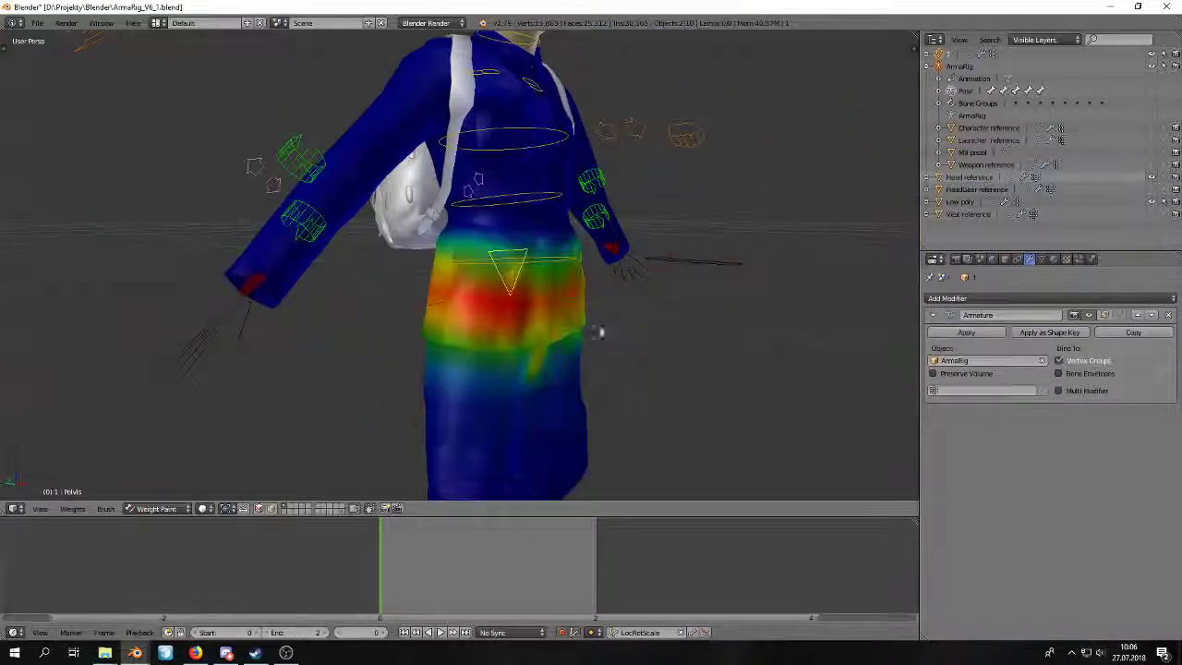
right_click(568, 260)
key("r")
left_click(565, 207)
right_click(557, 136)
key("r")
left_click(554, 134)
Trial-rotate the Spine2 bone to bend the torso forward and examine the backpack from the side, cancelling the rotation.
middle_click_drag(554, 136, 662, 208, "shift")
key("r")
right_click(572, 222)
key("r")
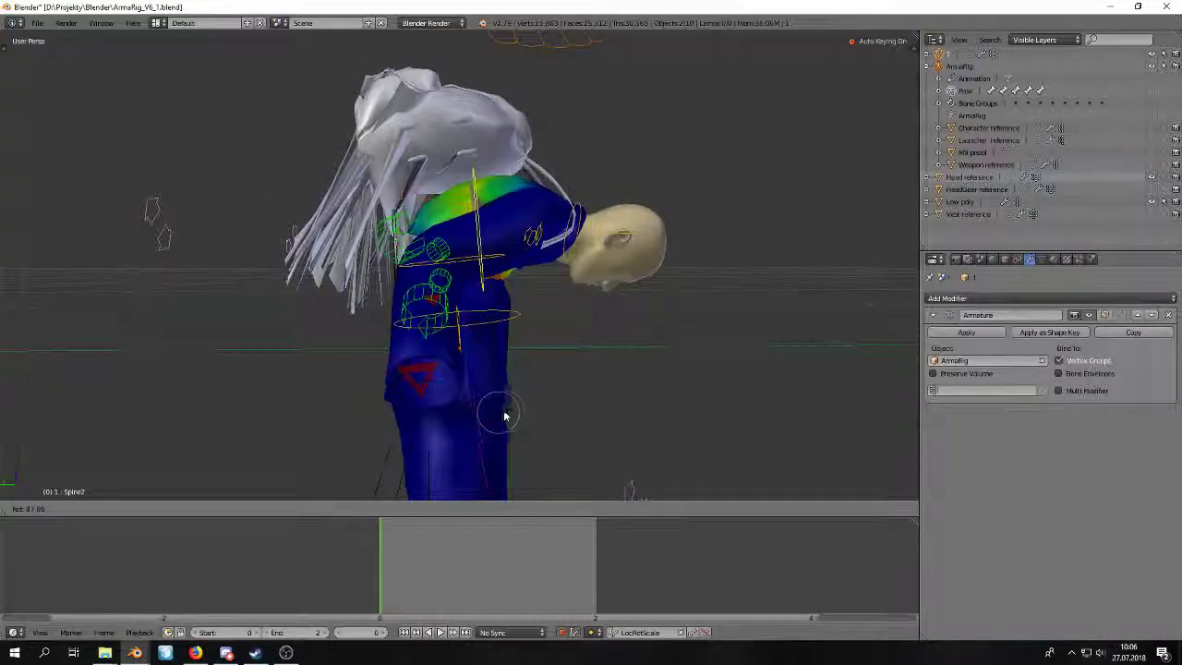
right_click(547, 360)
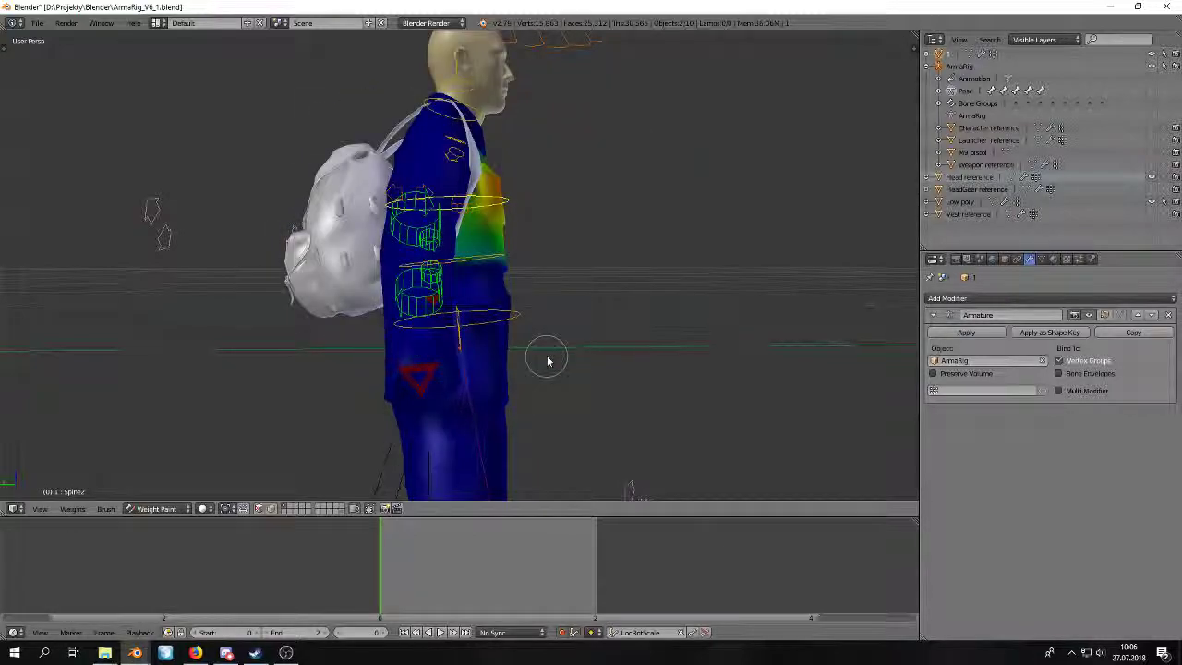
mouse_move(531, 337)
middle_mouse_down()
mouse_move(612, 348)
mouse_move(609, 299)
mouse_move(623, 330)
mouse_move(551, 301)
mouse_move(547, 322)
mouse_move(528, 329)
middle_mouse_up()
Switch to the Siipuli_low.blend window, put the Low poly backpack in Weight Paint mode and display its Spine2 vertex group.
left_click(135, 652)
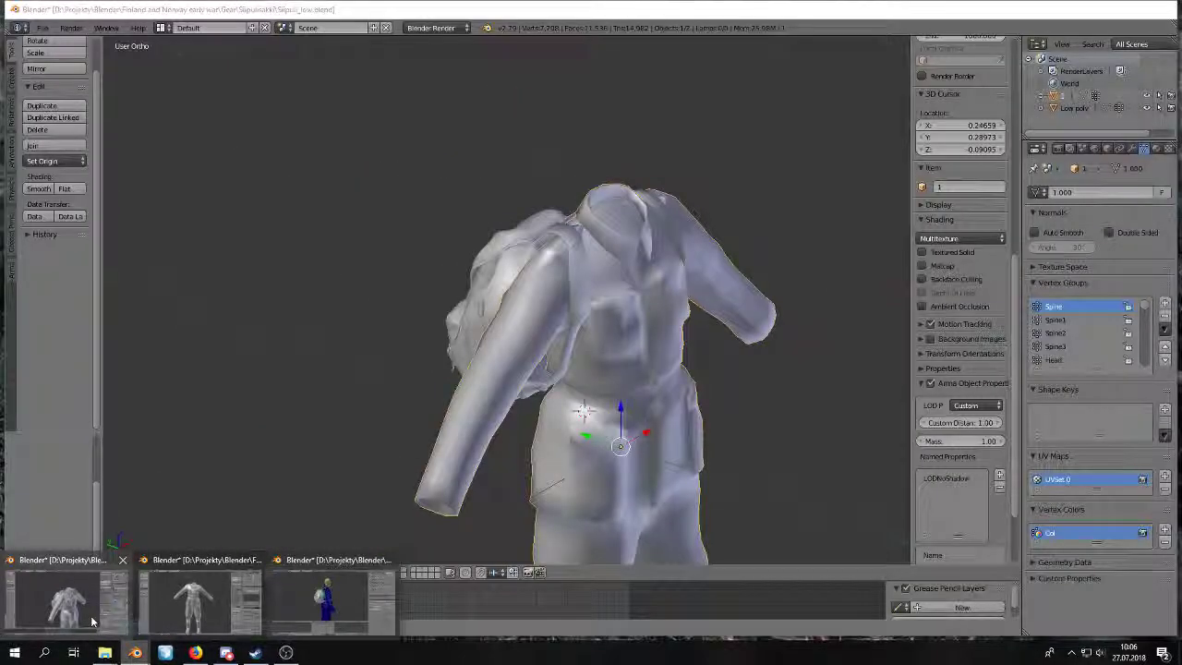
left_click(91, 622)
middle_click_drag(487, 422, 491, 369, "shift")
right_click(493, 231)
middle_click_drag(457, 217, 530, 212)
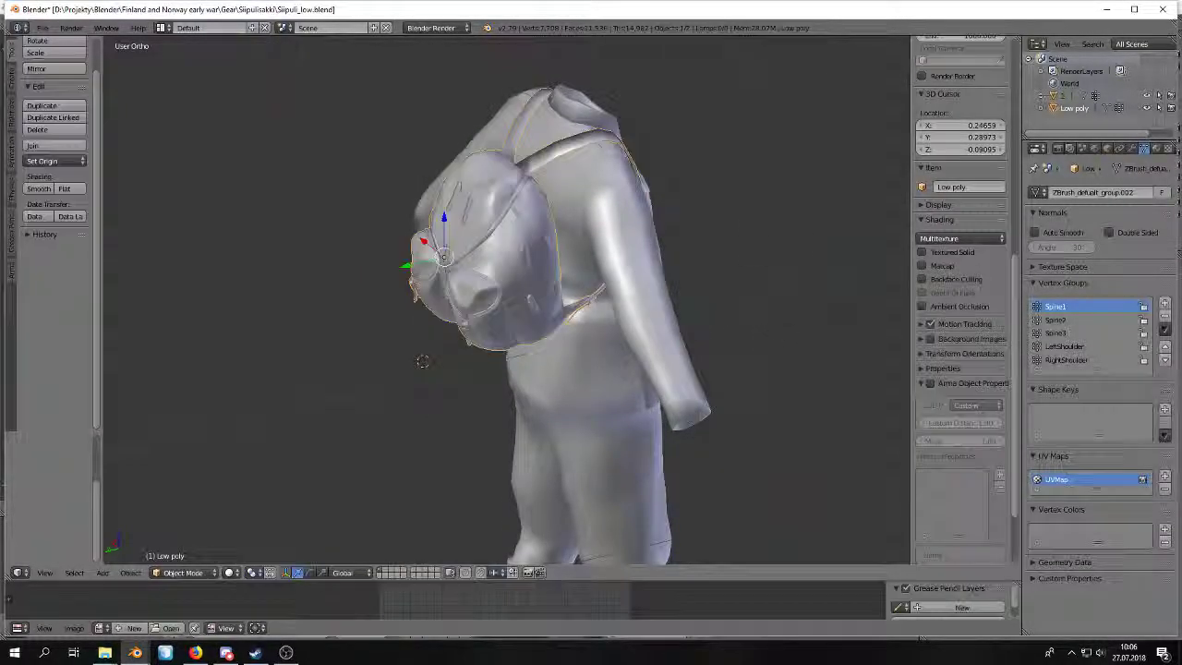
left_click(189, 572)
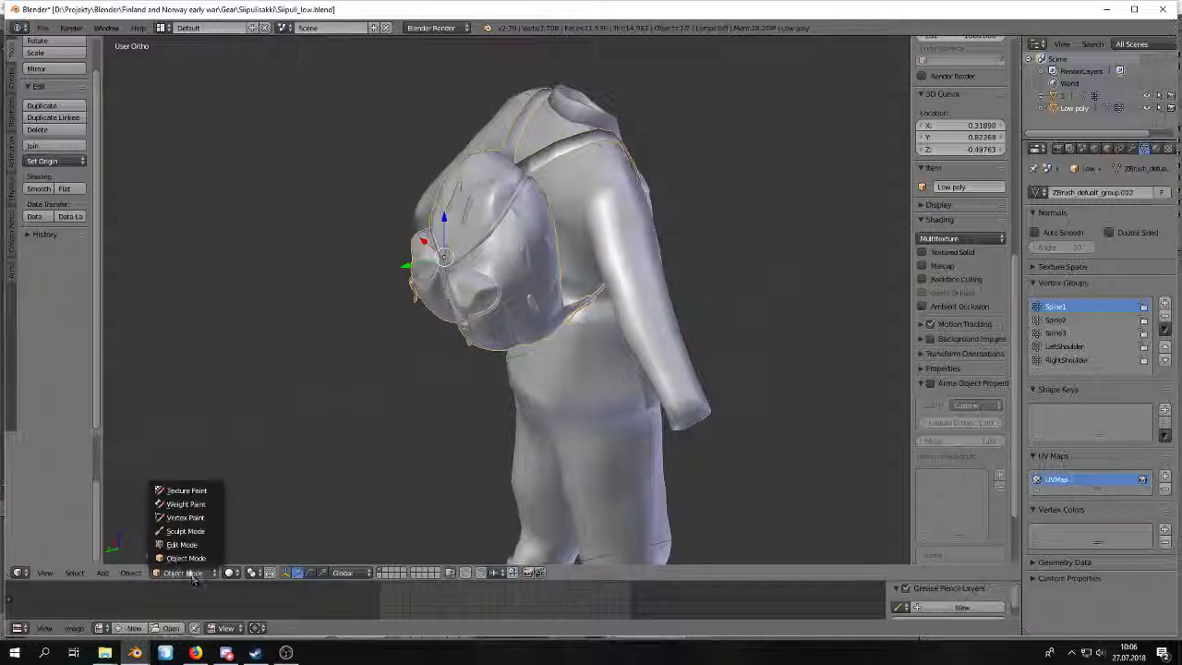
left_click(186, 504)
left_click(1074, 319)
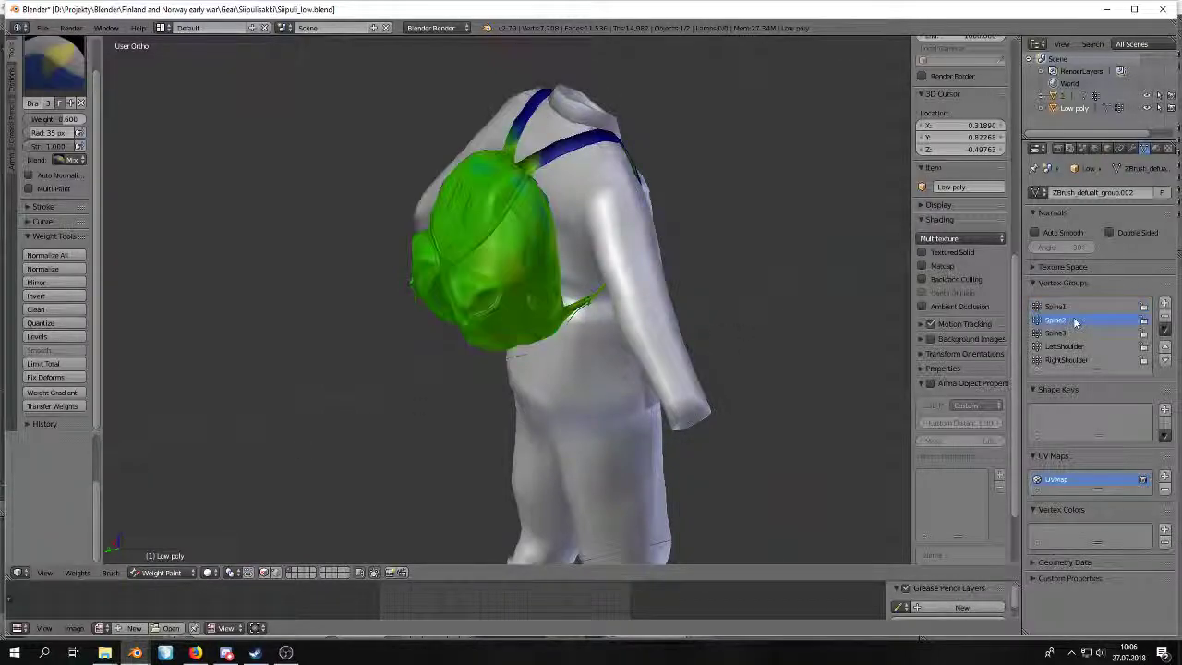
In Edit Mode, box-select faces of the backpack body in right-side wireframe view and extend the selection to linked flat faces at 180° sharpness.
middle_click_drag(694, 288, 605, 383)
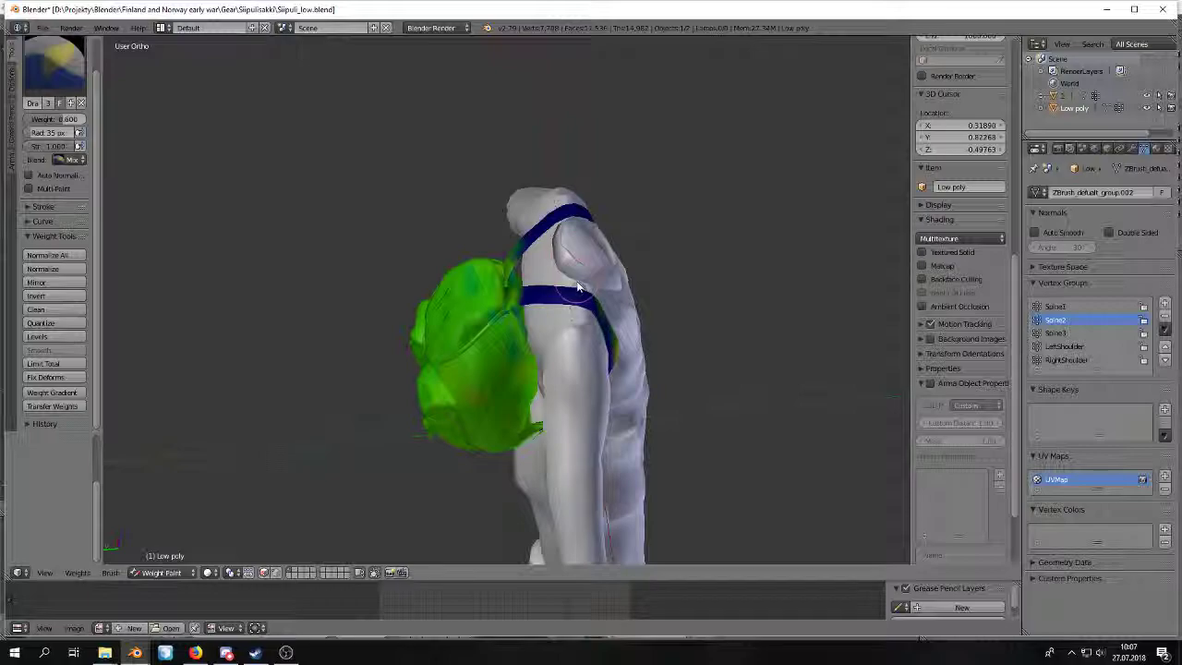
scroll(577, 288, "up", 3)
middle_click_drag(480, 388, 528, 374)
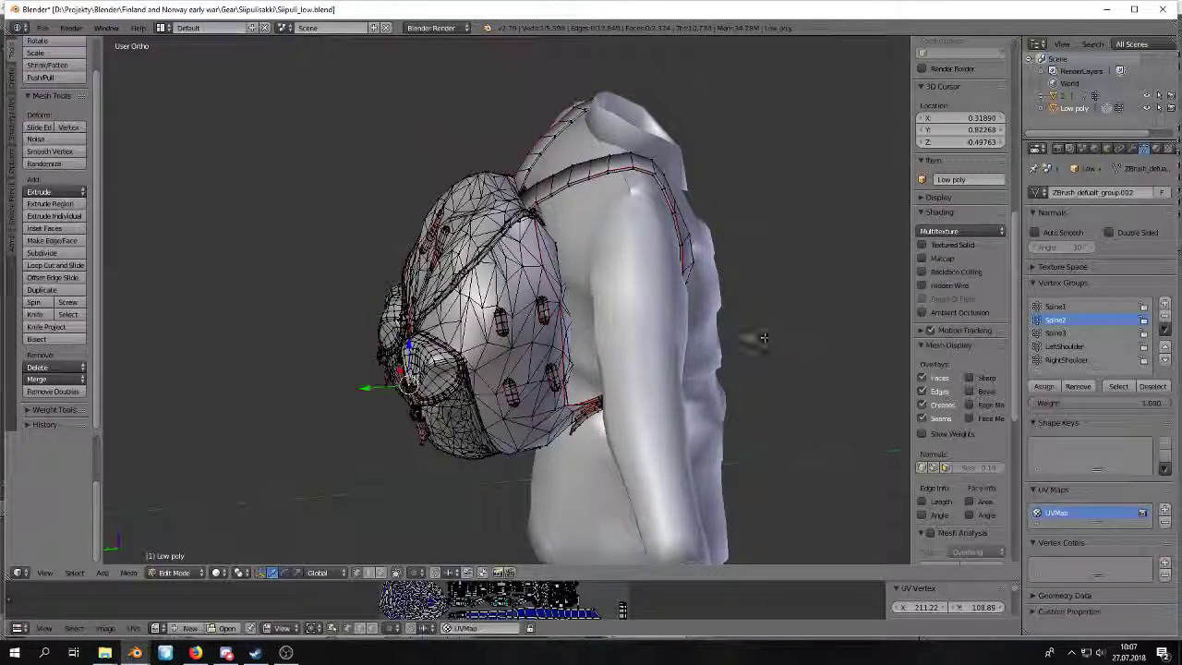
middle_click_drag(532, 307, 522, 283)
key("z")
key("KP_3")
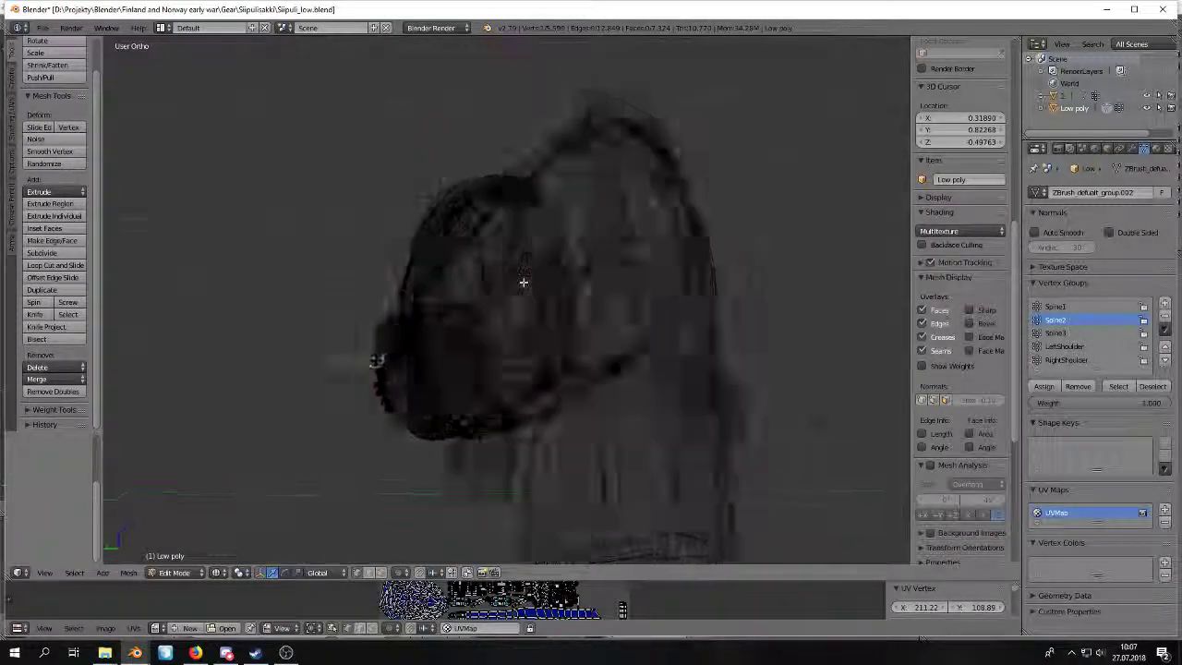
key("z")
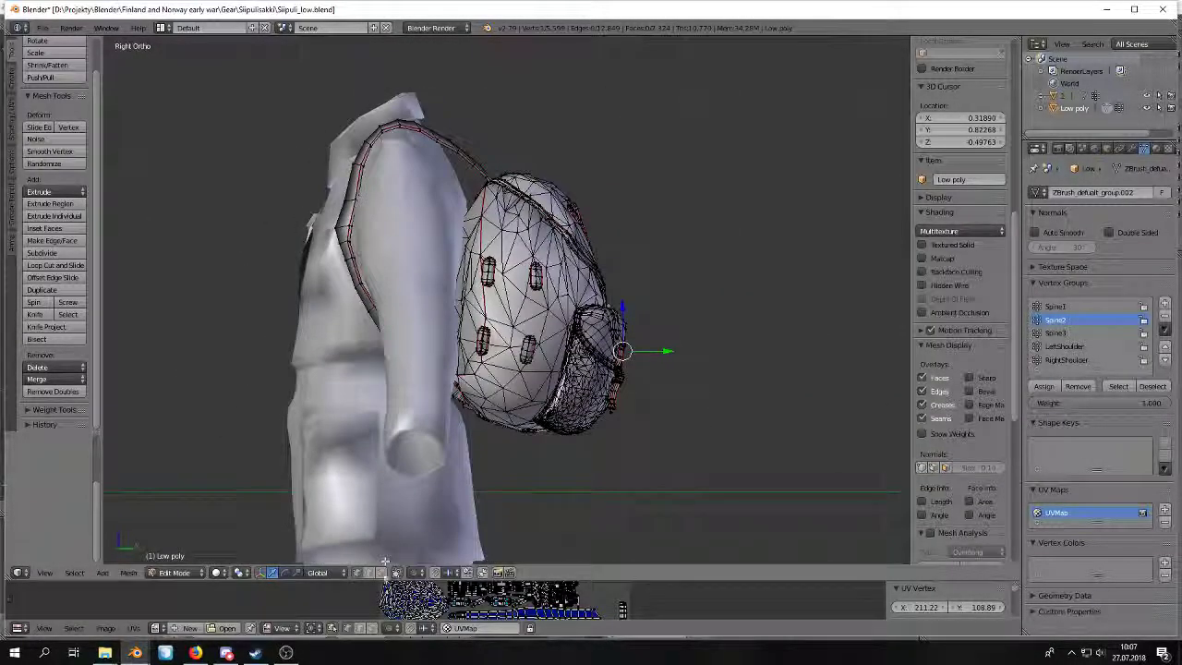
left_click(381, 572)
key("z")
right_click(543, 324)
key("b")
left_click_drag(563, 261, 491, 335)
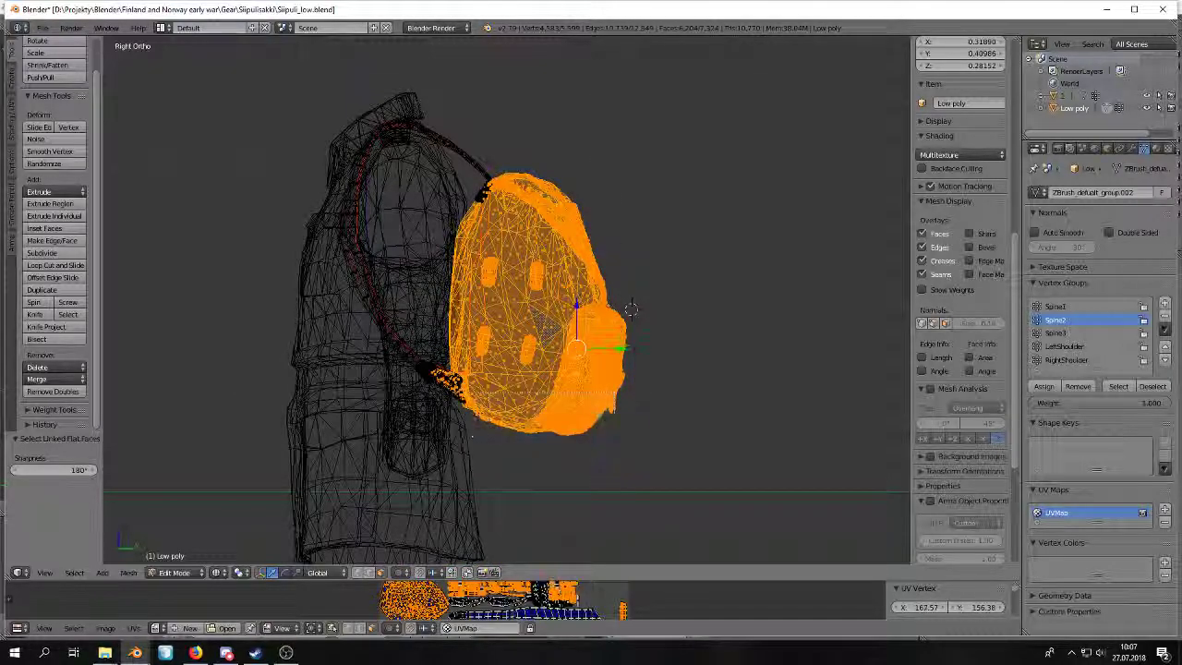
Add the missing back pieces and the buckle of one lower strap to the backpack body selection.
middle_click_drag(624, 354, 477, 226)
middle_click_drag(743, 325, 791, 330)
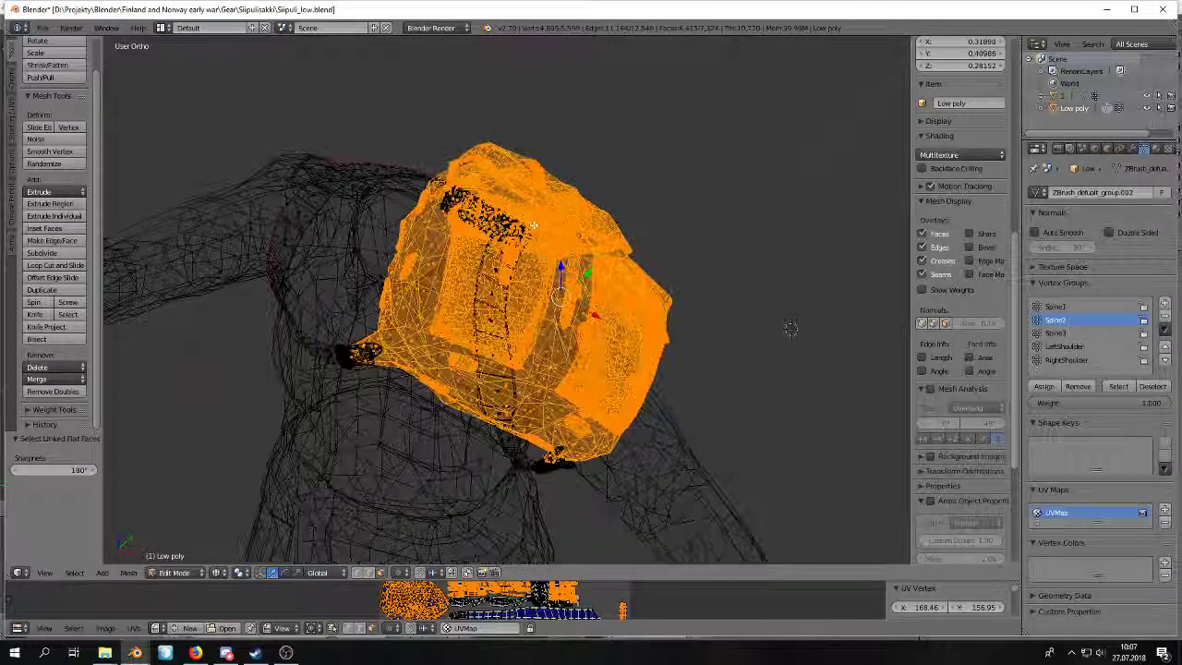
mouse_move(508, 208)
middle_mouse_down()
mouse_move(560, 215)
mouse_move(554, 199)
mouse_move(572, 187)
mouse_move(598, 317)
mouse_move(603, 203)
mouse_move(595, 242)
mouse_move(699, 298)
middle_mouse_up()
scroll(530, 213, "up", 4)
key("z")
scroll(560, 215, "down", 1)
scroll(559, 215, "down", 5)
key("z")
key("z")
scroll(572, 187, "up", 1)
key("z")
scroll(572, 187, "up", 3)
scroll(595, 242, "up", 5)
key("z")
right_click(781, 301, "shift")
middle_click_drag(781, 301, 748, 296, "shift")
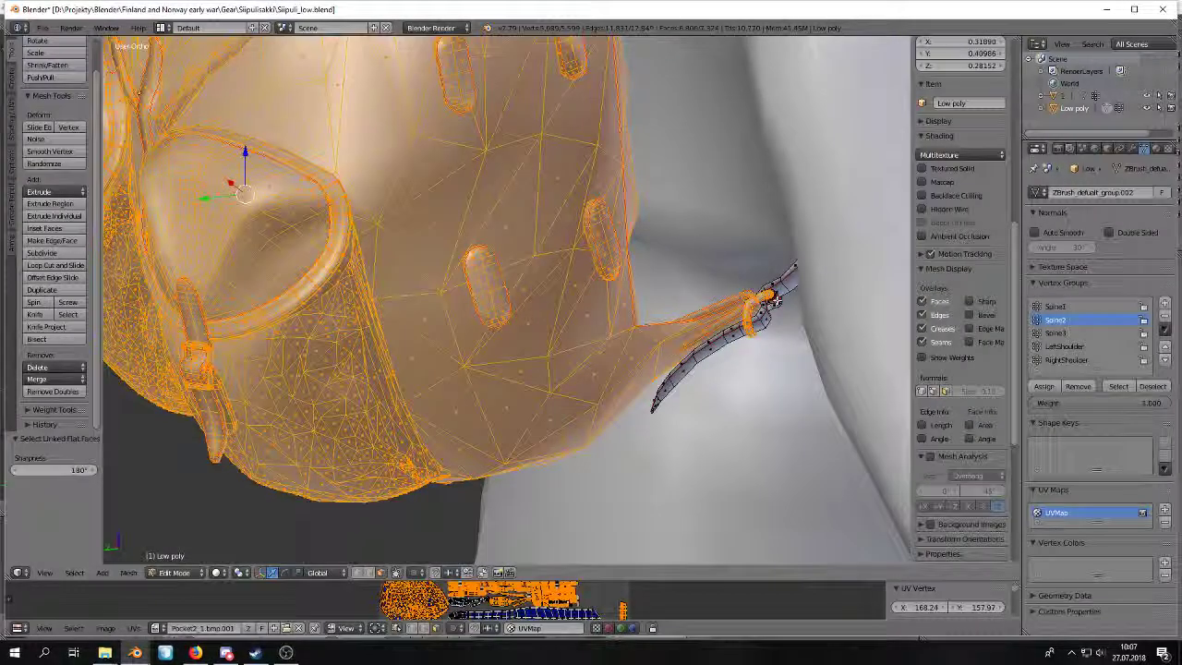
Add the buckle on the opposite lower strap to the selection, including its linked flat faces.
middle_click_drag(790, 310, 580, 283)
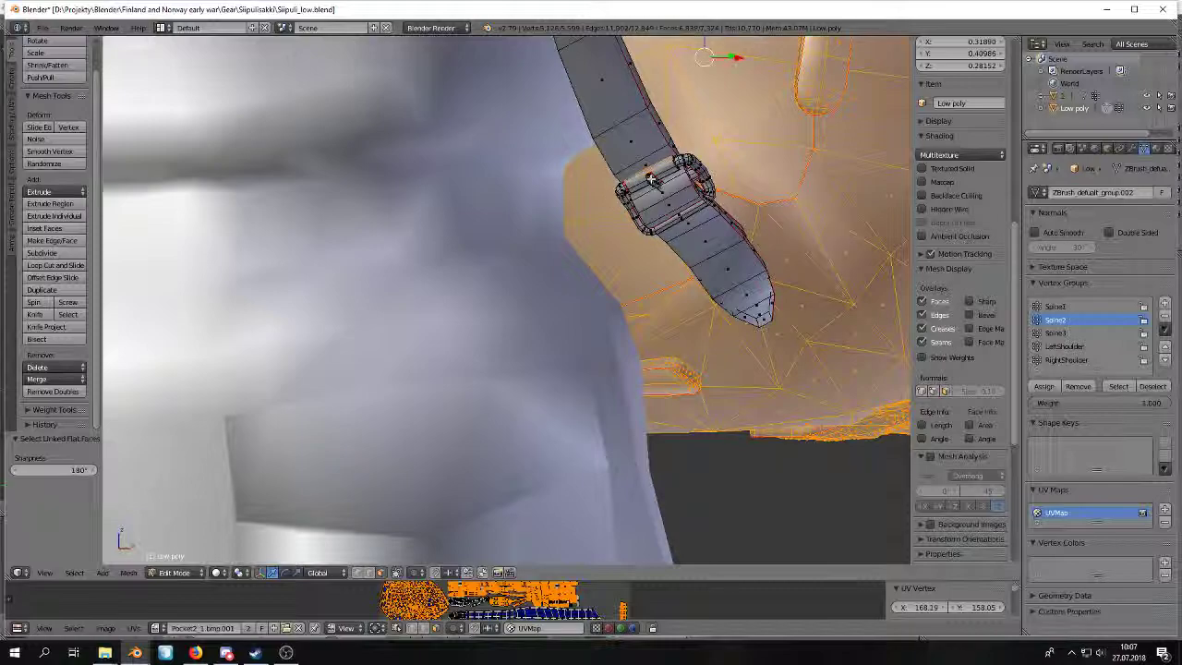
right_click(707, 180, "shift")
key("ctrl+shift+alt+f")
key("z")
scroll(773, 193, "down", 3)
key("z")
mouse_move(773, 193)
middle_mouse_down()
mouse_move(691, 261)
mouse_move(579, 259)
mouse_move(778, 343)
mouse_move(464, 69)
mouse_move(469, 101)
mouse_move(604, 92)
mouse_move(625, 198)
mouse_move(642, 197)
middle_mouse_up()
key("z")
key("z")
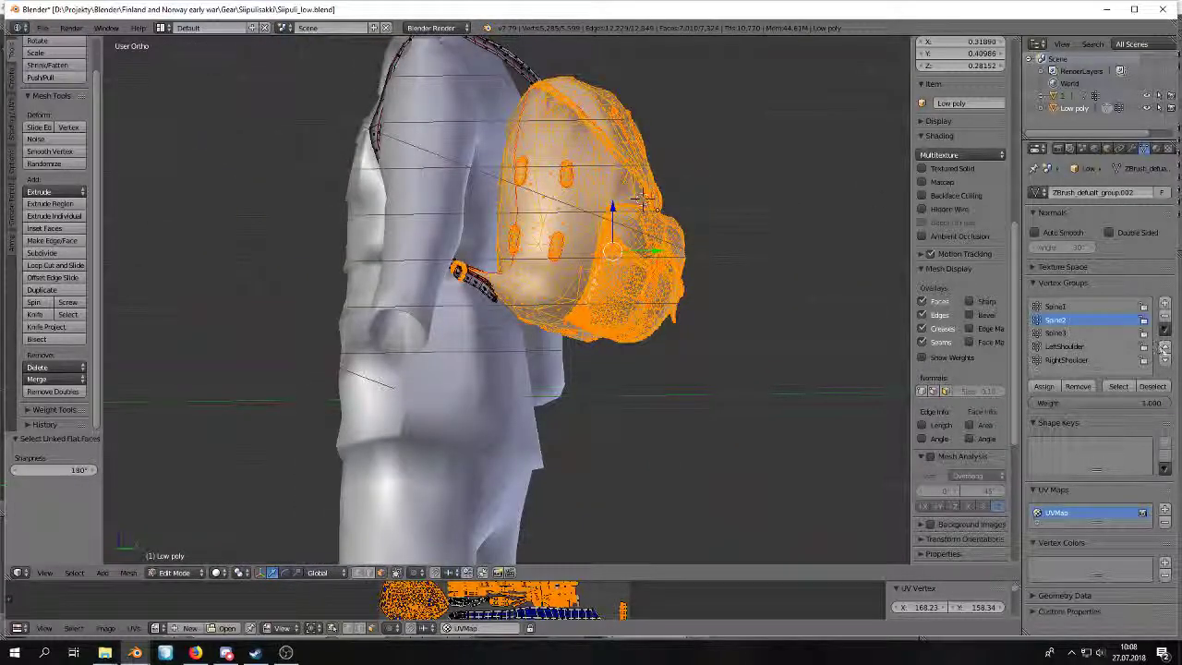
Assign the selected backpack body faces to the Spine2 vertex group at weight 1.000 and return to Weight Paint mode.
left_click(1043, 387)
key("Tab")
mouse_move(646, 296)
middle_mouse_down()
mouse_move(609, 275)
mouse_move(533, 283)
mouse_move(535, 297)
middle_mouse_up()
middle_click_drag(541, 165, 480, 194)
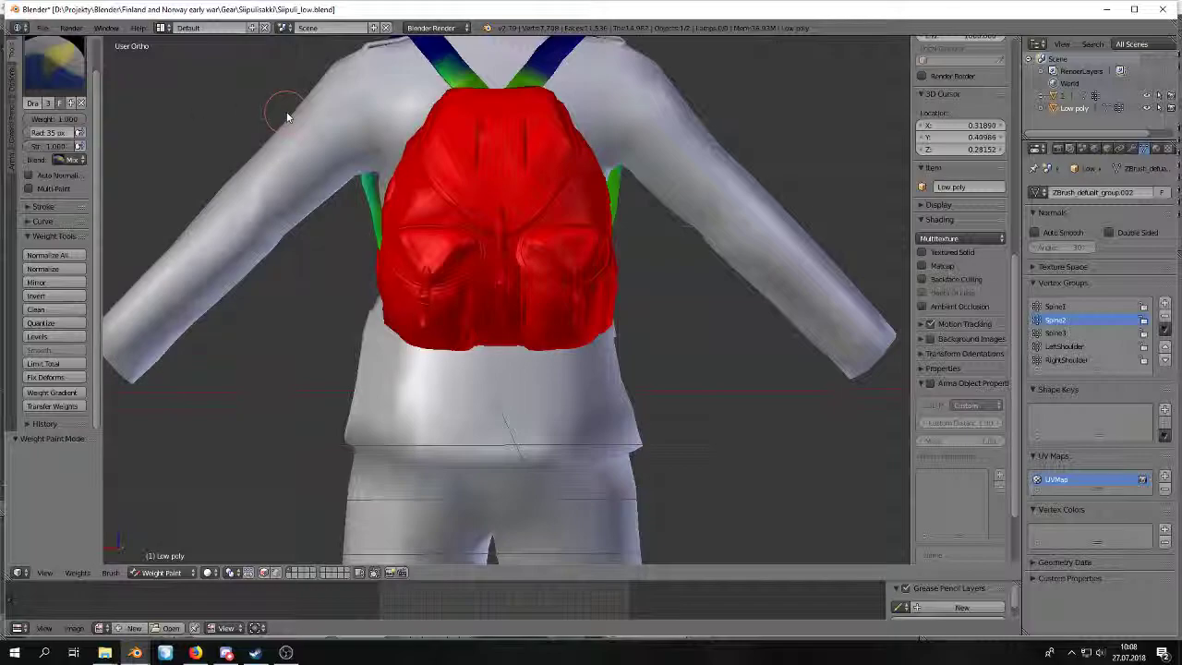
middle_click_drag(281, 111, 385, 196)
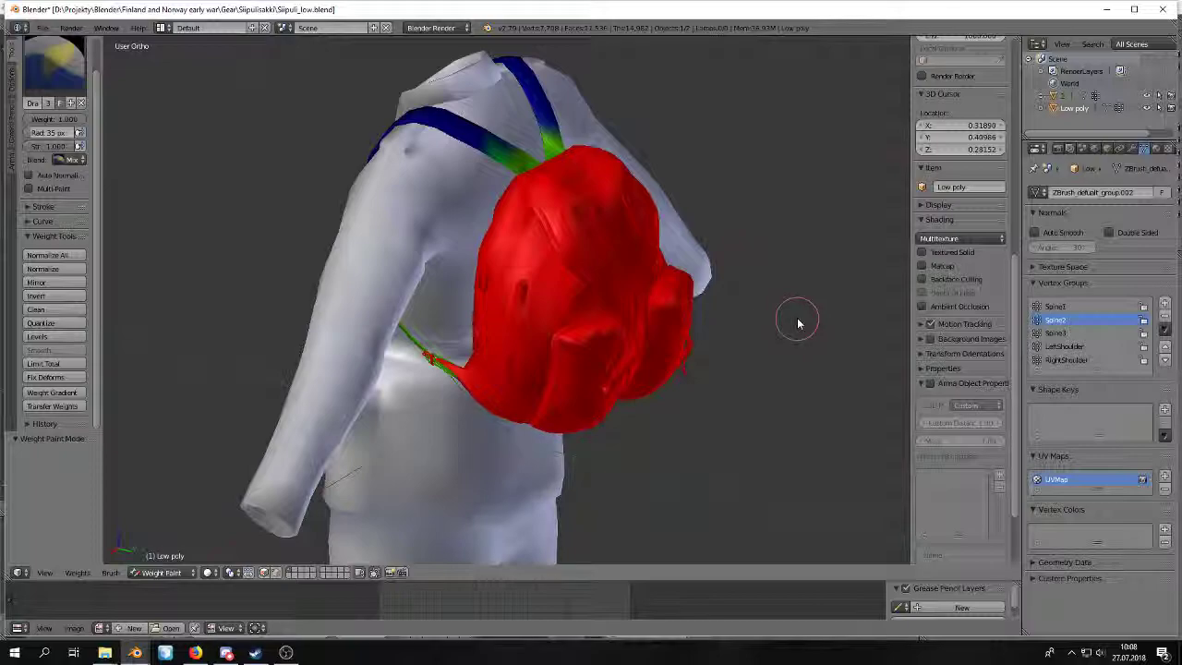
Examine the backpack's Spine1, Spine3 and LeftShoulder weights in comparison with the Spine2 group.
left_click(1072, 306)
left_click(1073, 333)
left_click(1071, 346)
left_click(1073, 333)
middle_click_drag(702, 333, 667, 242)
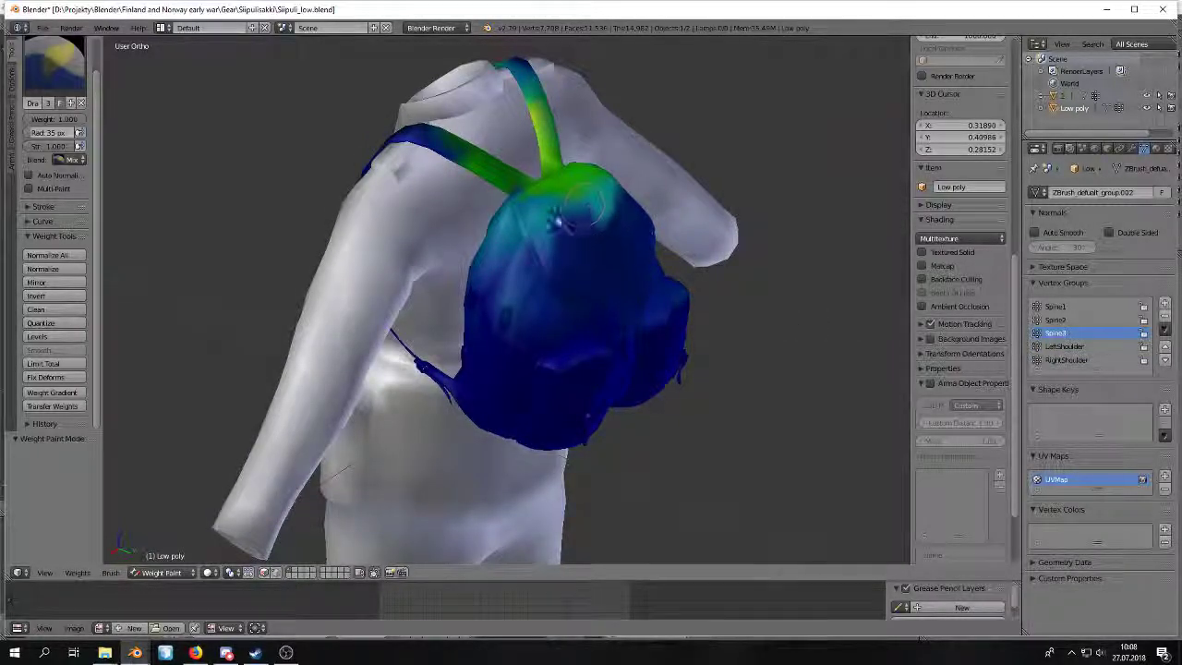
left_click(1062, 321)
left_click(1066, 333)
left_click(1064, 321)
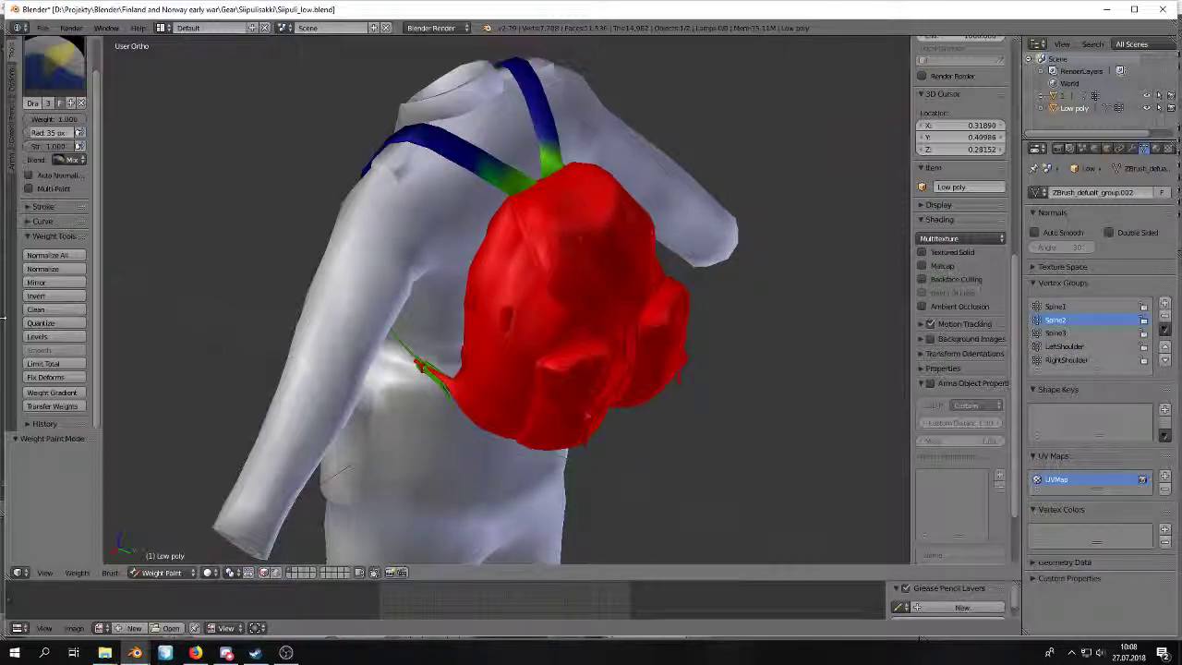
Normalize all of the backpack's vertex groups with Lock Active off, and check the Spine1, LeftShoulder and RightShoulder weights.
left_click(60, 270)
middle_click_drag(305, 240, 415, 211)
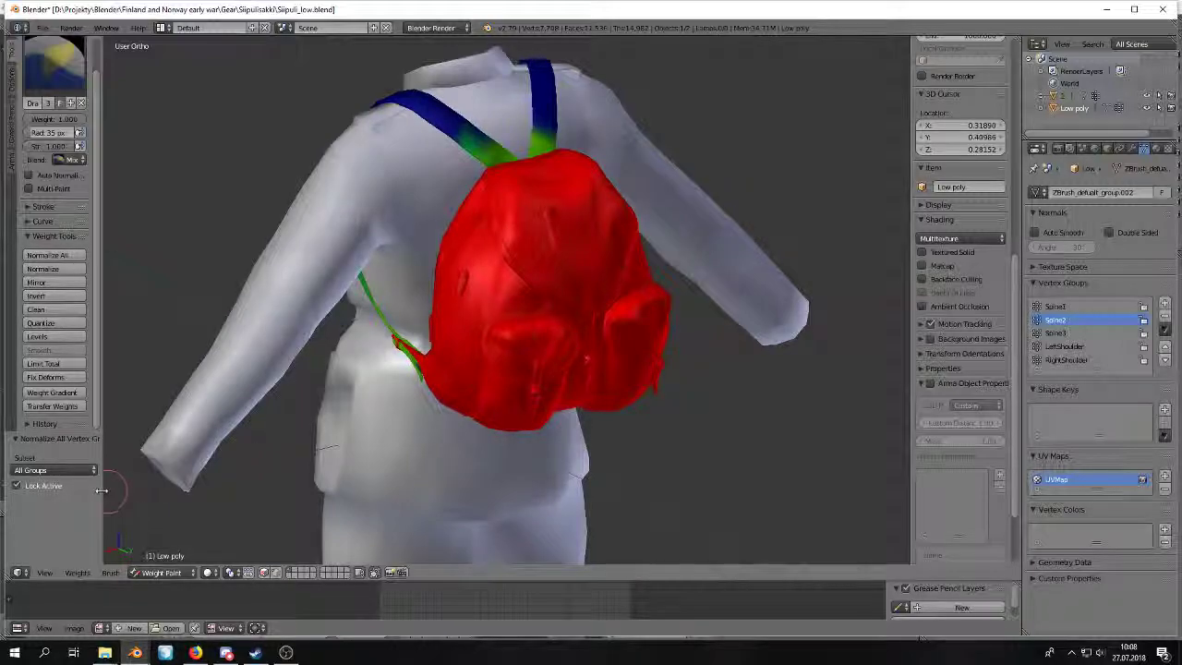
left_click(51, 486)
middle_click_drag(541, 241, 582, 199)
left_click(1054, 307)
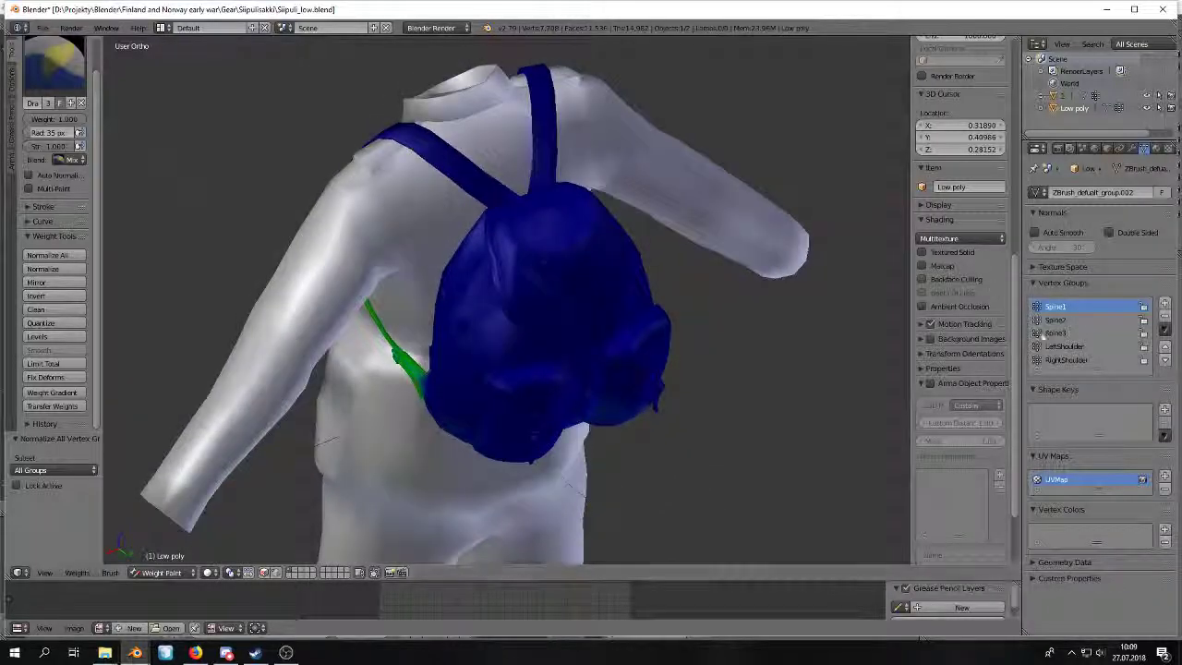
left_click(1065, 346)
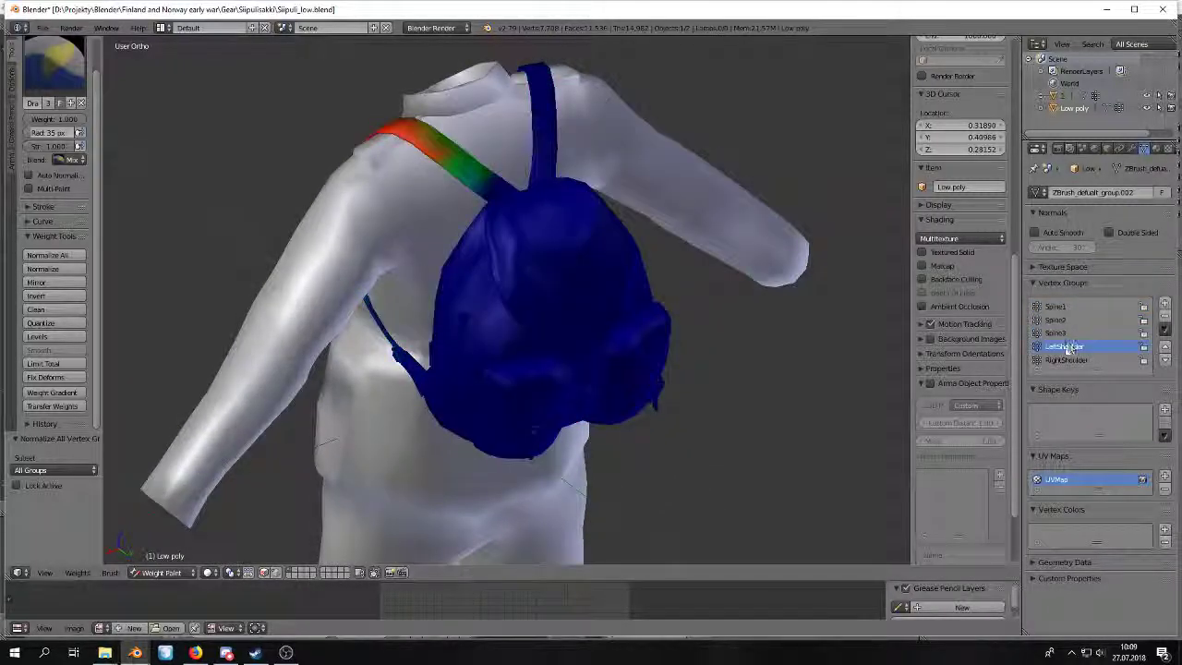
left_click(1066, 361)
Return the backpack to Object Mode and copy it to the buffer.
left_click(161, 573)
left_click(166, 557)
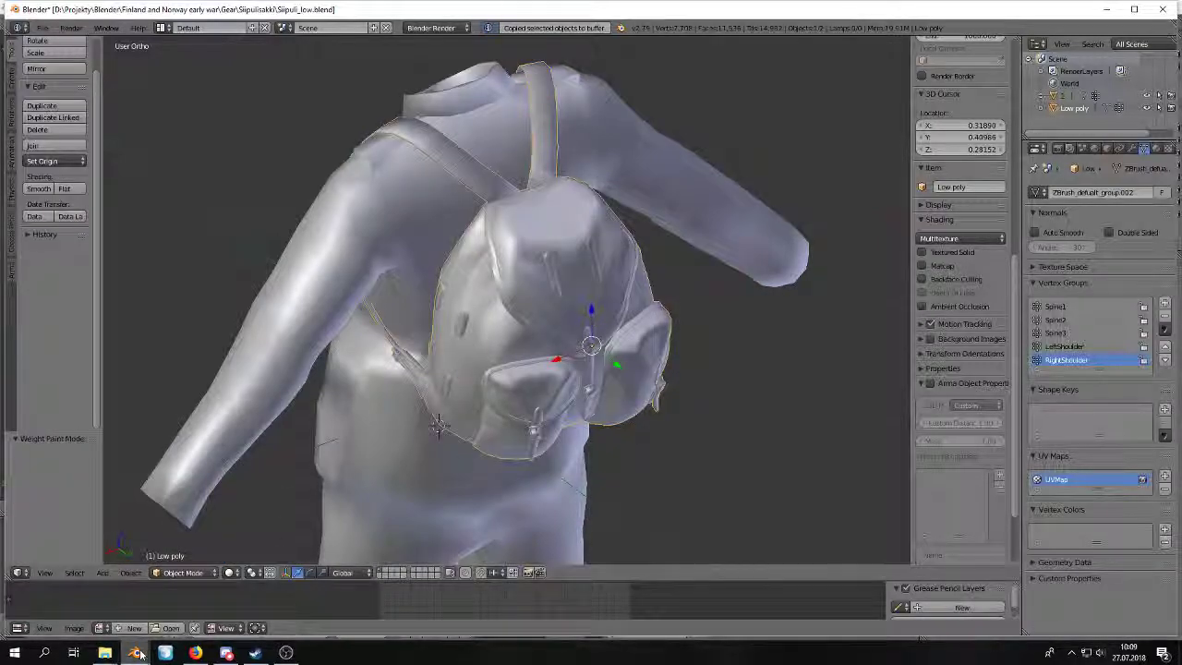
Switch to the ArmaRig_V6_1.blend file and select the existing backpack on the character.
mouse_move(135, 652)
left_click(339, 576)
key("ctrl+Tab")
right_click(413, 242)
mouse_move(413, 240)
middle_mouse_down()
mouse_move(451, 221)
mouse_move(453, 294)
mouse_move(507, 301)
mouse_move(452, 268)
mouse_move(504, 319)
mouse_move(461, 292)
middle_mouse_up()
scroll(450, 222, "up", 2)
scroll(451, 222, "up", 1)
key("KP_5")
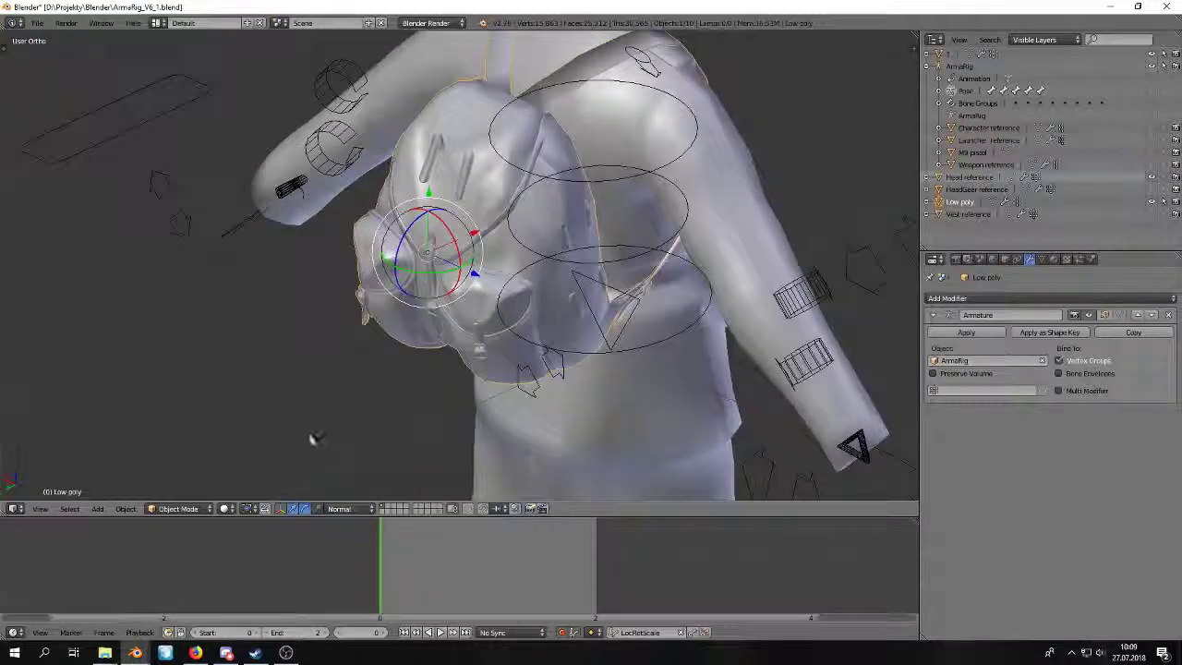
left_click(179, 509)
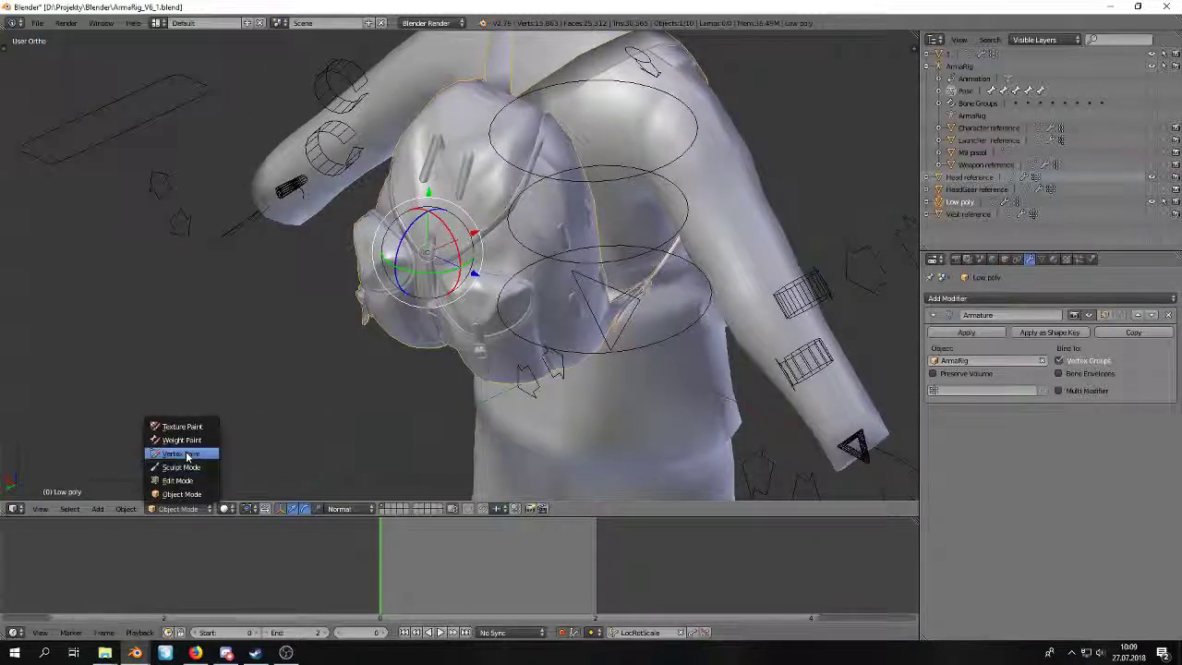
Bend the rig forward at the Spine2 bone and inspect the old backpack's deformation up close.
middle_click_drag(610, 259, 498, 242)
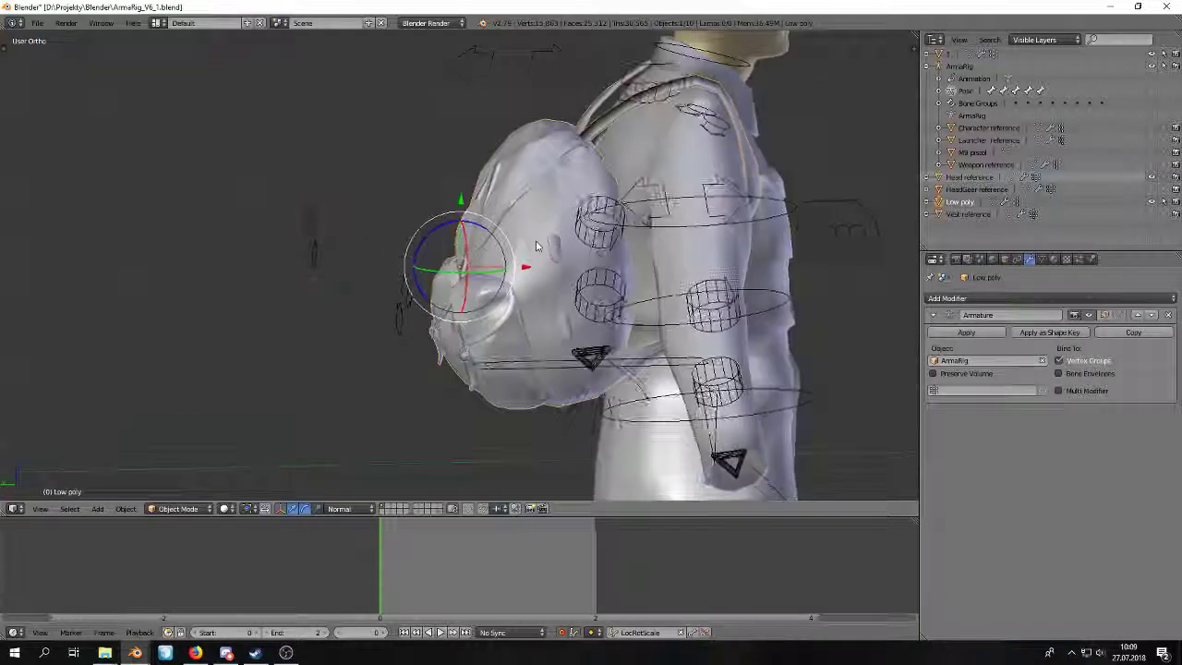
right_click(753, 229)
right_click(753, 228)
key("r")
left_click(818, 250)
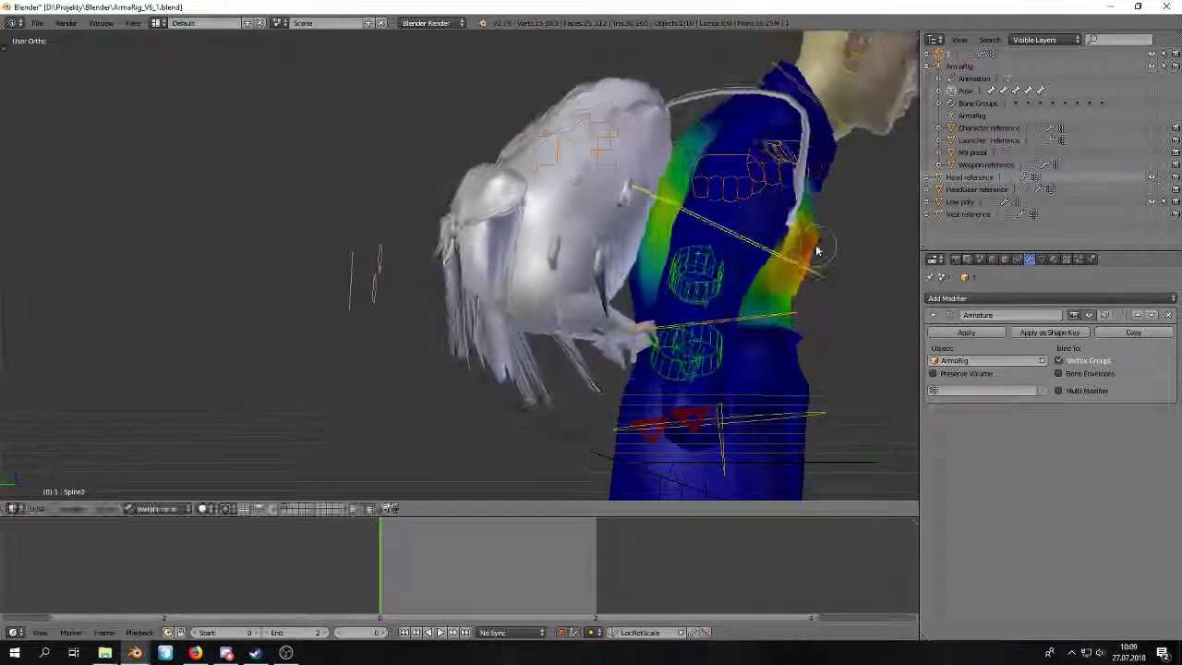
middle_click_drag(559, 374, 640, 272)
scroll(541, 334, "up", 2)
scroll(640, 271, "up", 7)
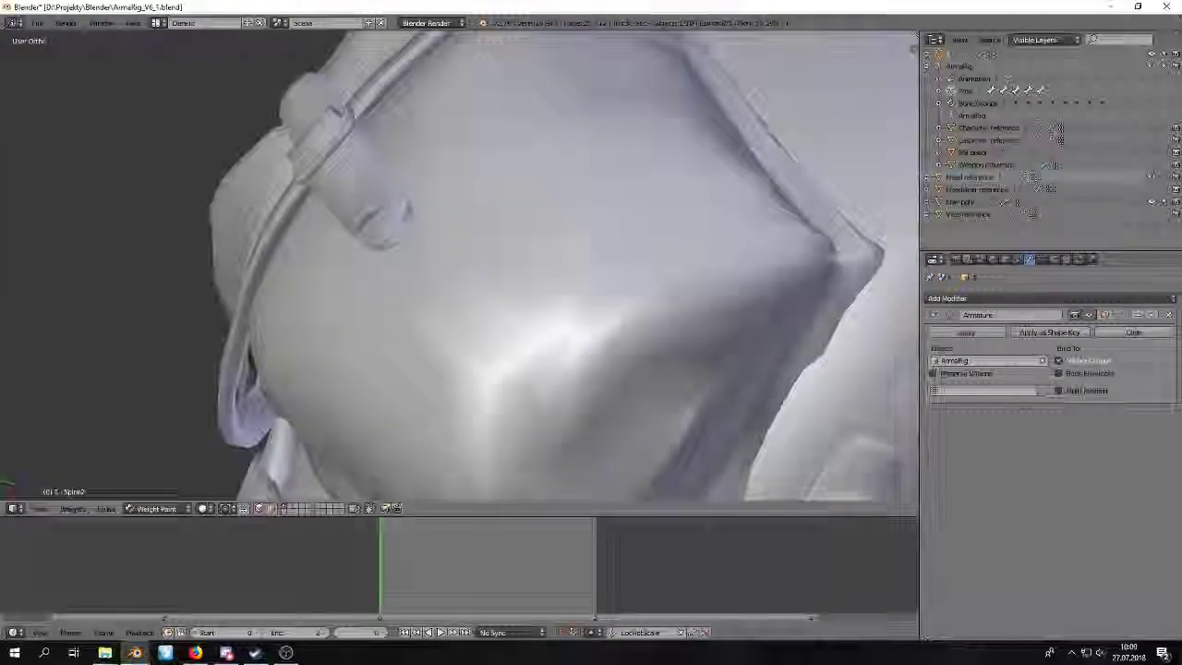
scroll(640, 222, "up", 2)
key("z")
key("z")
scroll(624, 221, "down", 10)
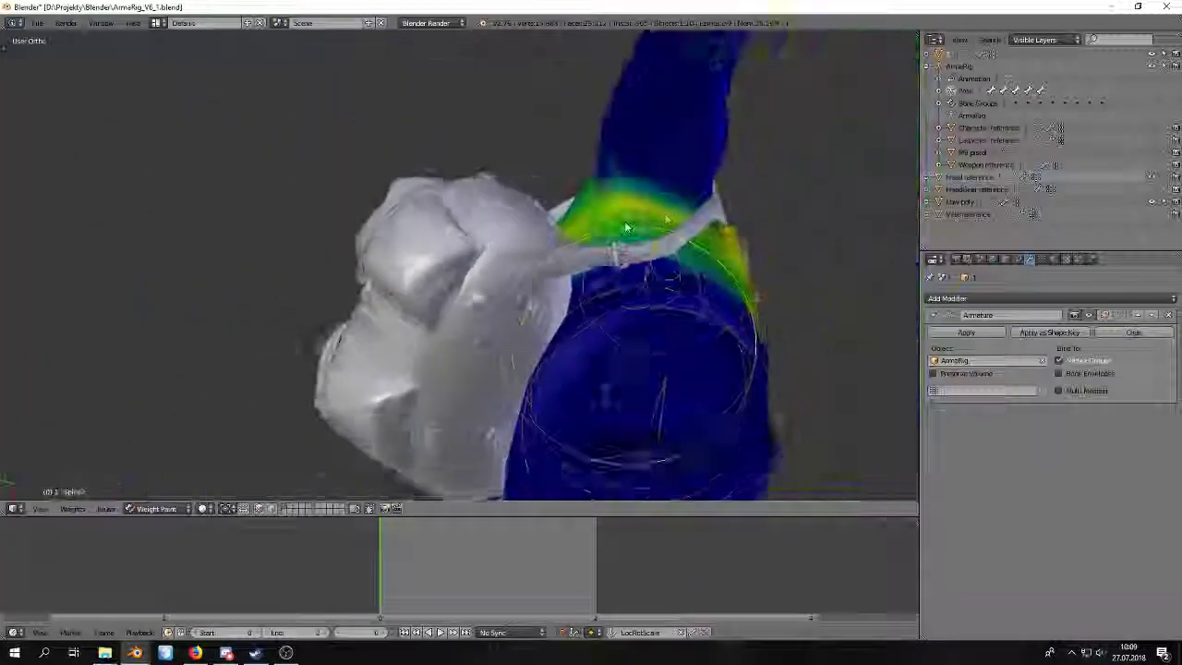
Return to Object Mode and replace the old backpack with the corrected copy pasted from the buffer.
middle_click_drag(554, 330, 702, 347)
left_click(159, 508)
left_click(168, 493)
right_click(496, 312)
right_click(475, 301)
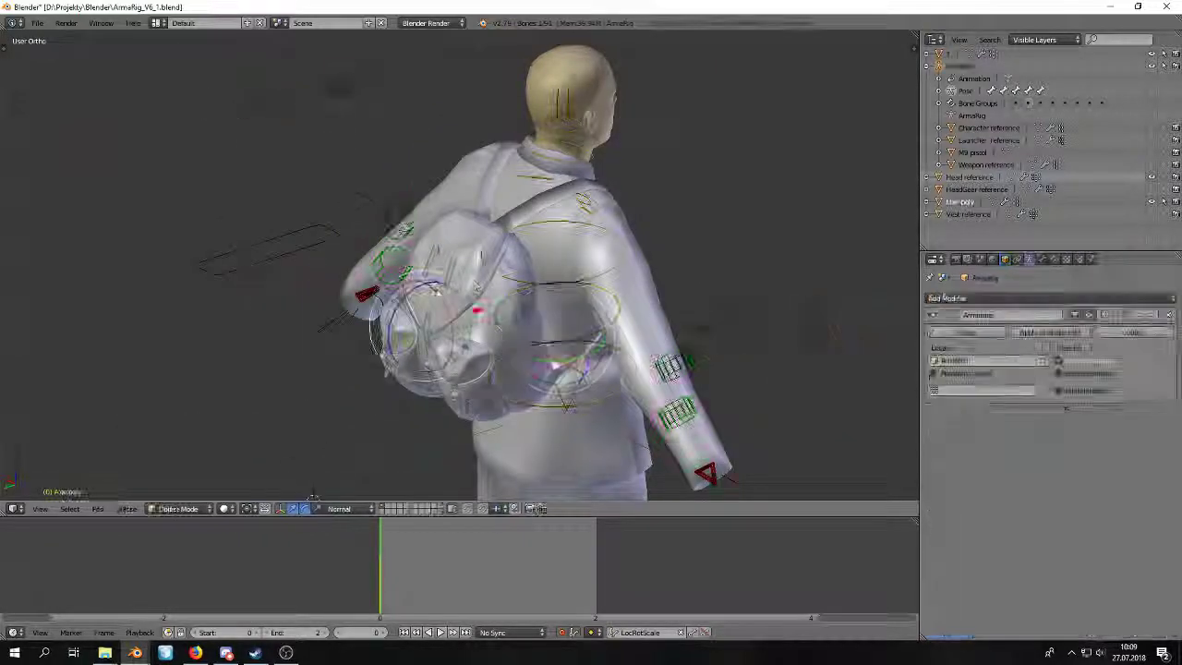
left_click(631, 195)
key("ctrl+v")
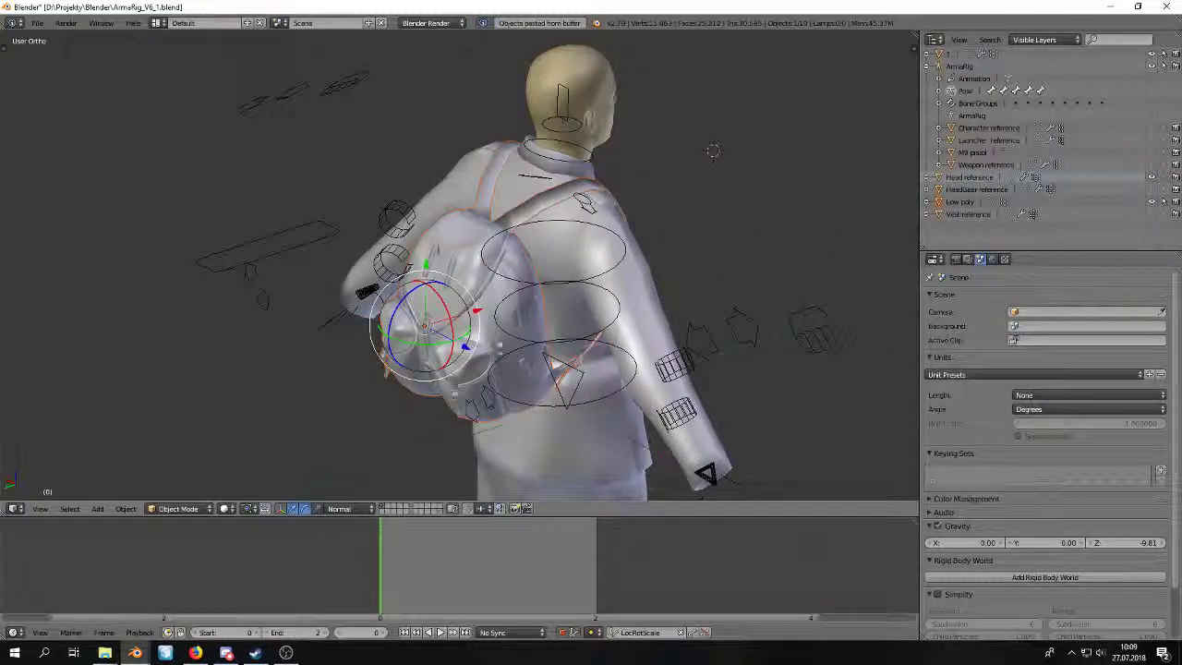
Add an Armature modifier to the pasted backpack with ArmaRig as its object.
middle_click_drag(467, 274, 409, 252)
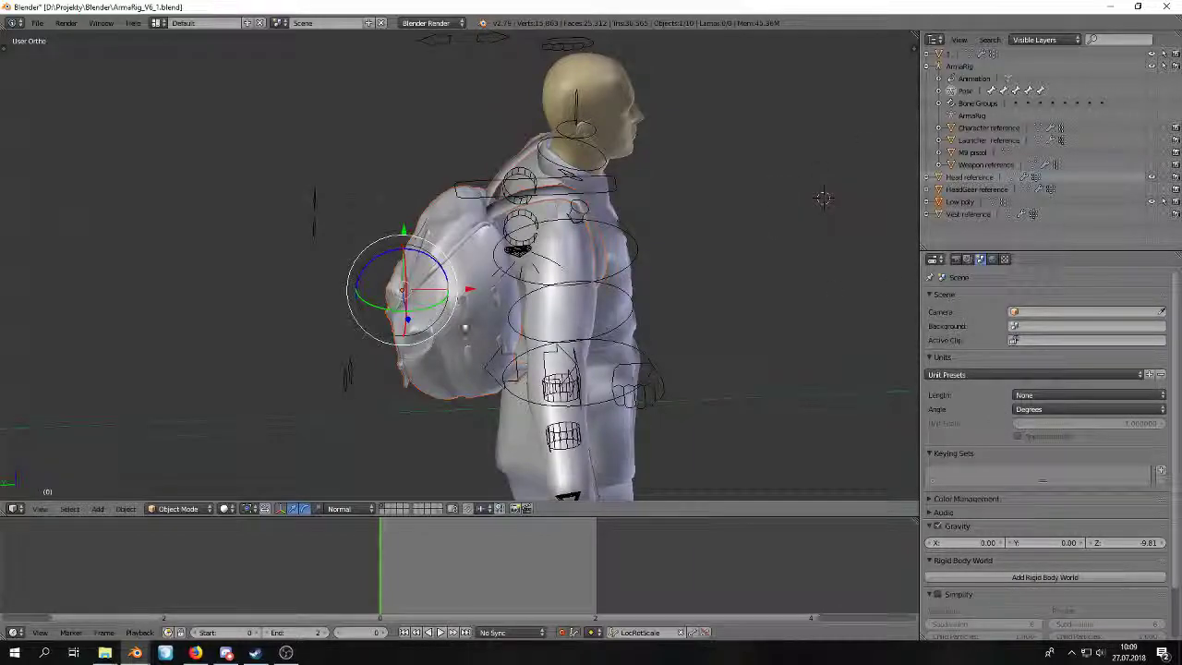
right_click(479, 303)
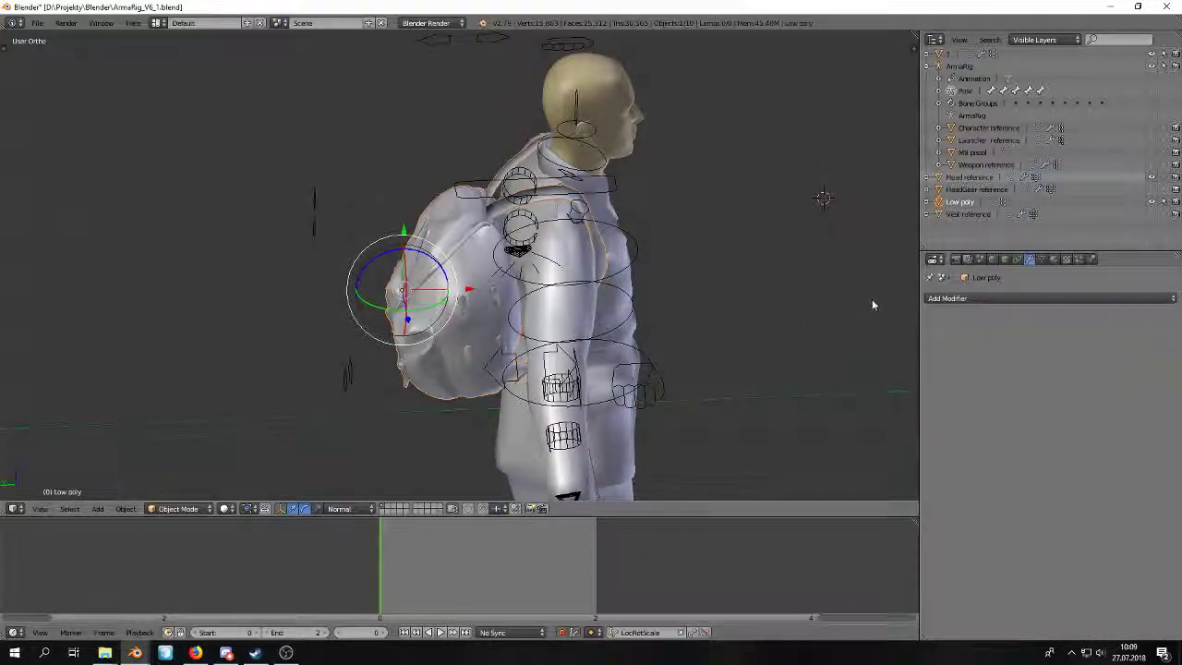
left_click(997, 298)
left_click(1040, 324)
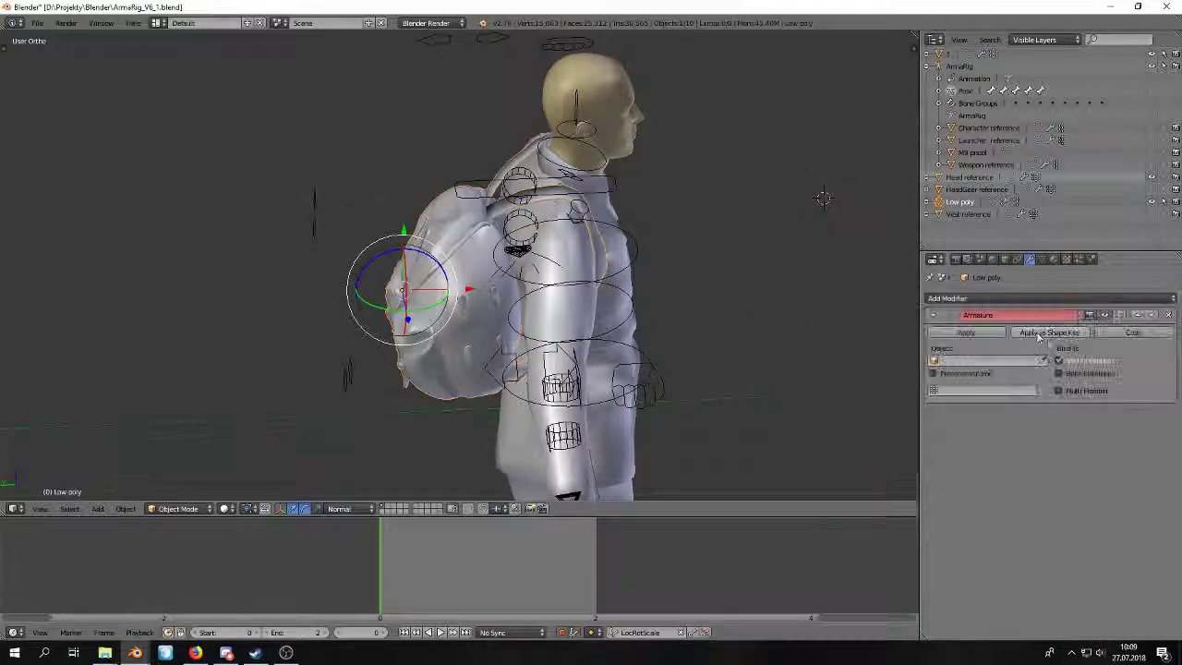
left_click(986, 360)
left_click(964, 374)
Test the new backpack's deformation with a trial forward rotation of the Spine2 bone, then cancel it.
middle_click_drag(613, 334, 599, 282)
right_click(600, 277)
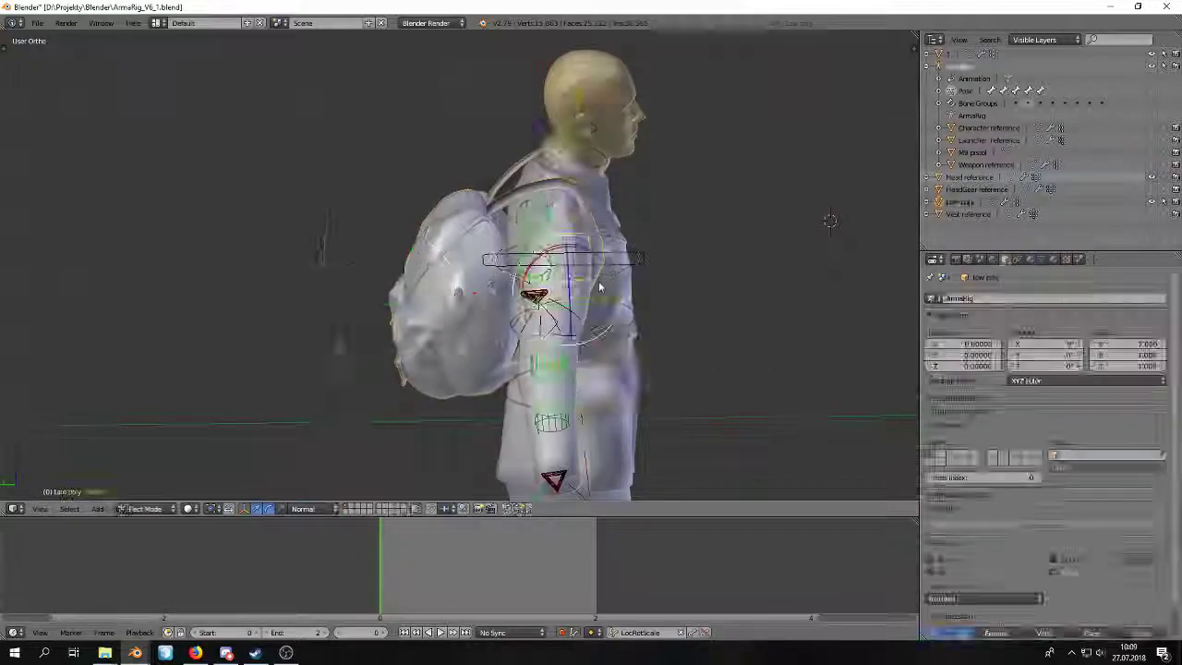
key("r")
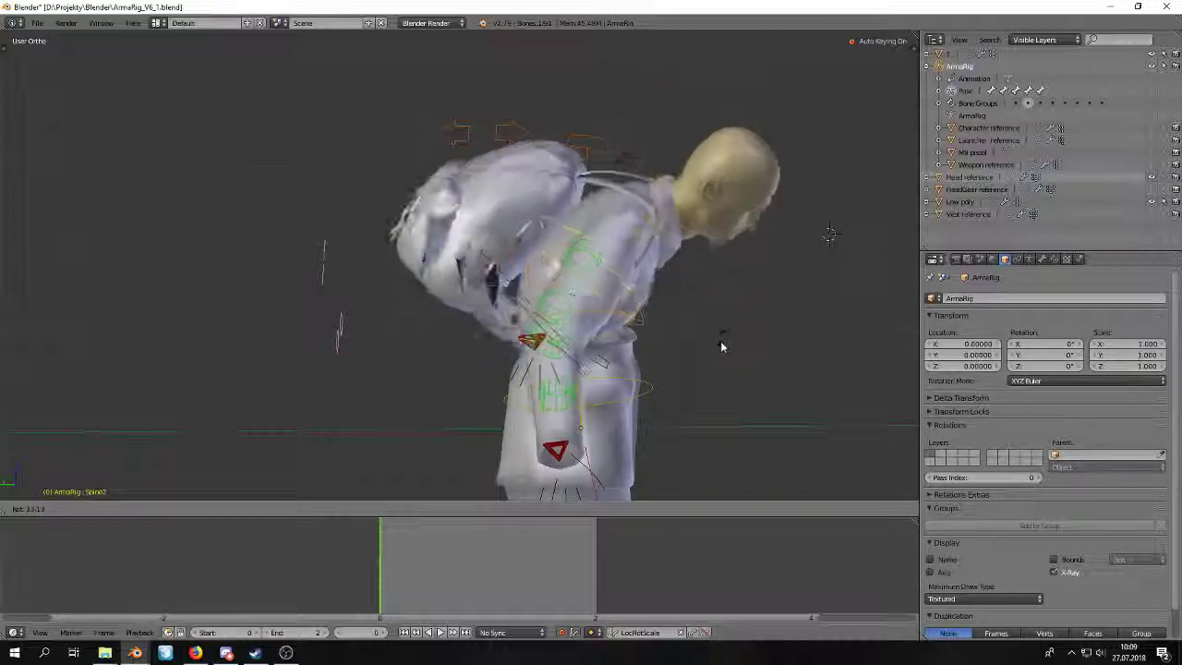
right_click(731, 330)
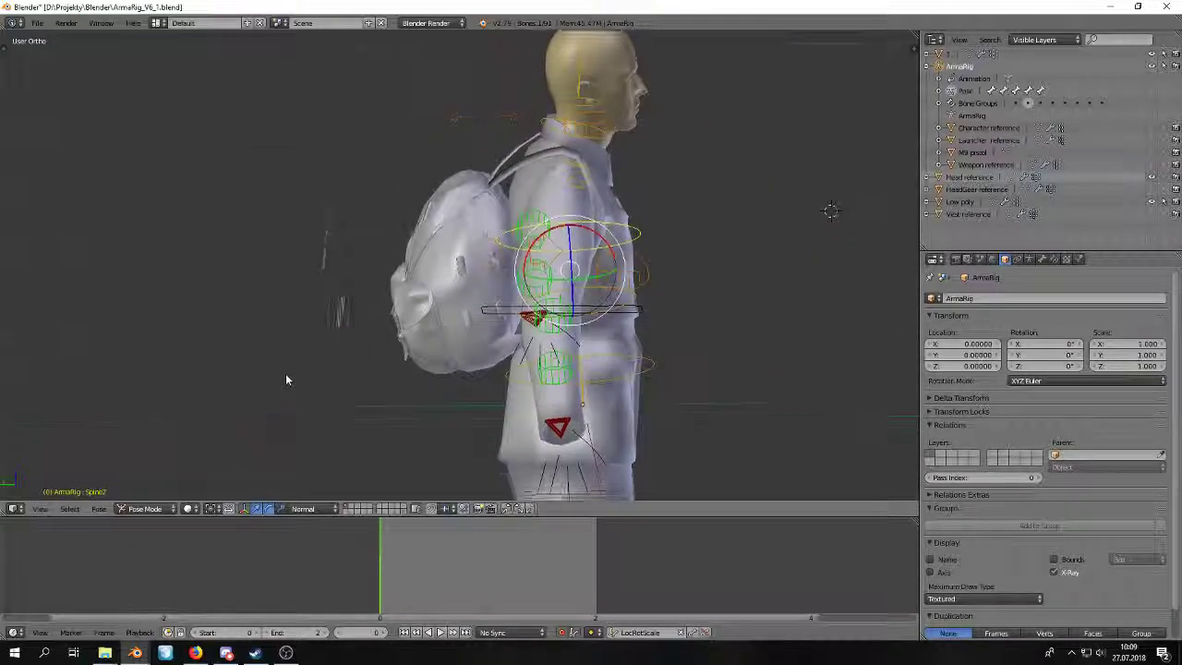
Switch to the Siipuli_low.blend file, check the backpack mesh and put it in Weight Paint mode.
mouse_move(135, 651)
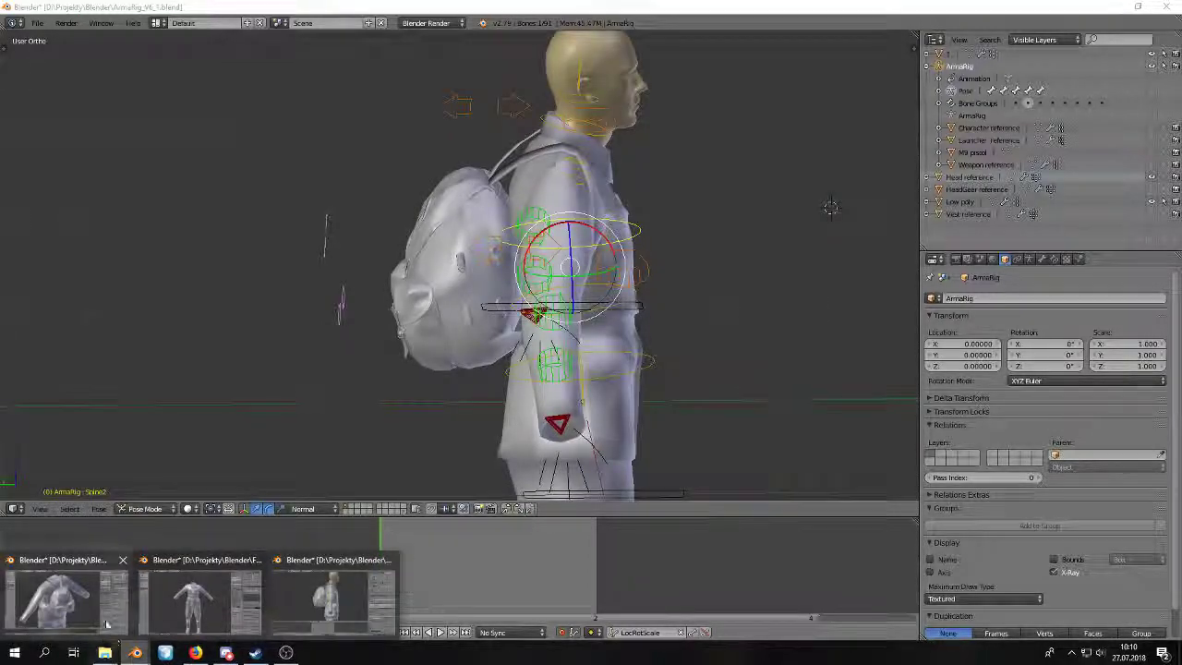
left_click(64, 595)
mouse_move(494, 431)
middle_mouse_down()
mouse_move(443, 430)
mouse_move(799, 348)
mouse_move(788, 360)
mouse_move(733, 338)
mouse_move(660, 333)
middle_mouse_up()
key("z")
key("z")
scroll(788, 358, "up", 2)
scroll(730, 331, "down", 2)
key("Tab")
middle_click_drag(589, 336, 541, 319)
key("Tab")
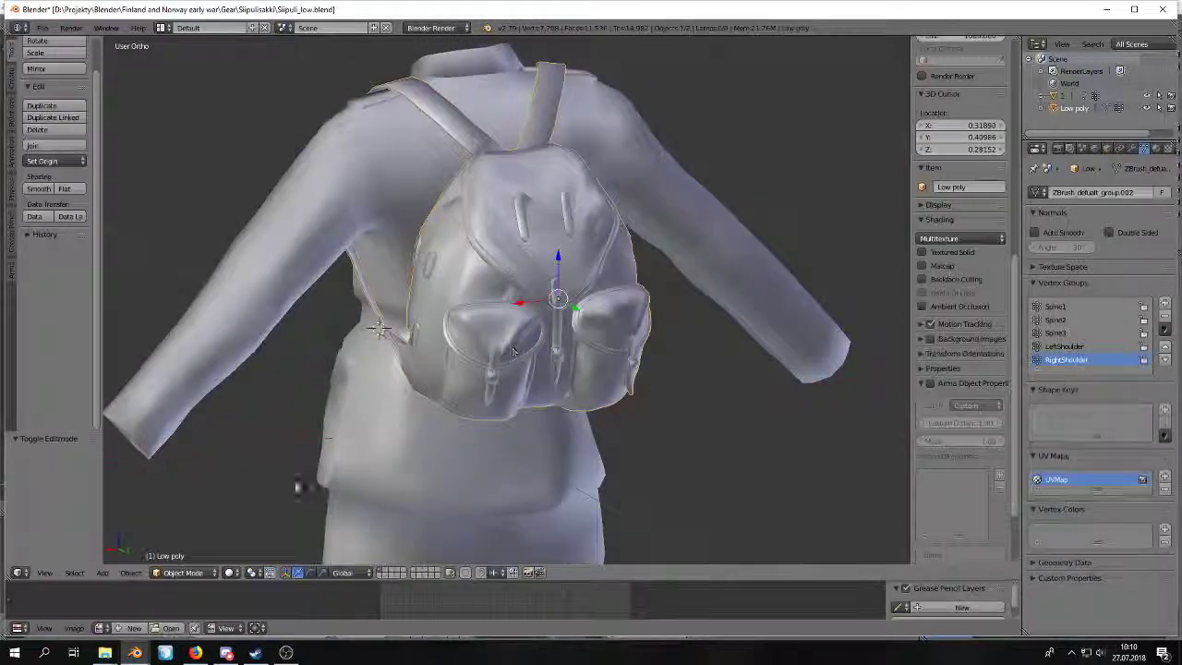
left_click(194, 575)
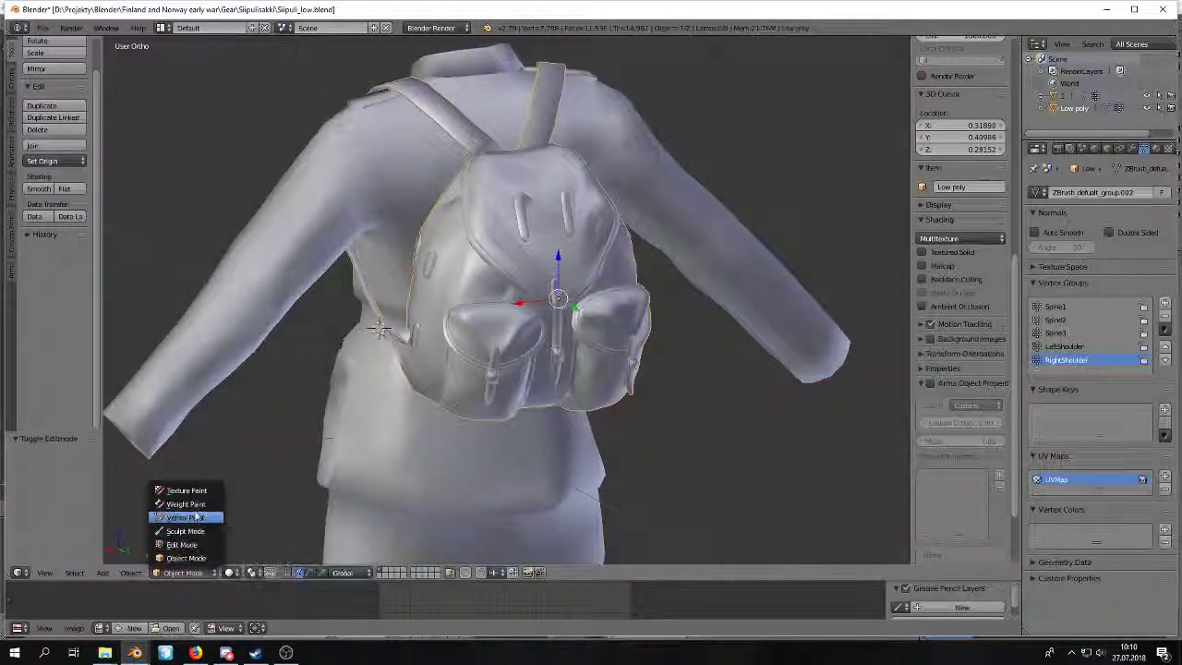
left_click(186, 504)
middle_click_drag(283, 413, 231, 416)
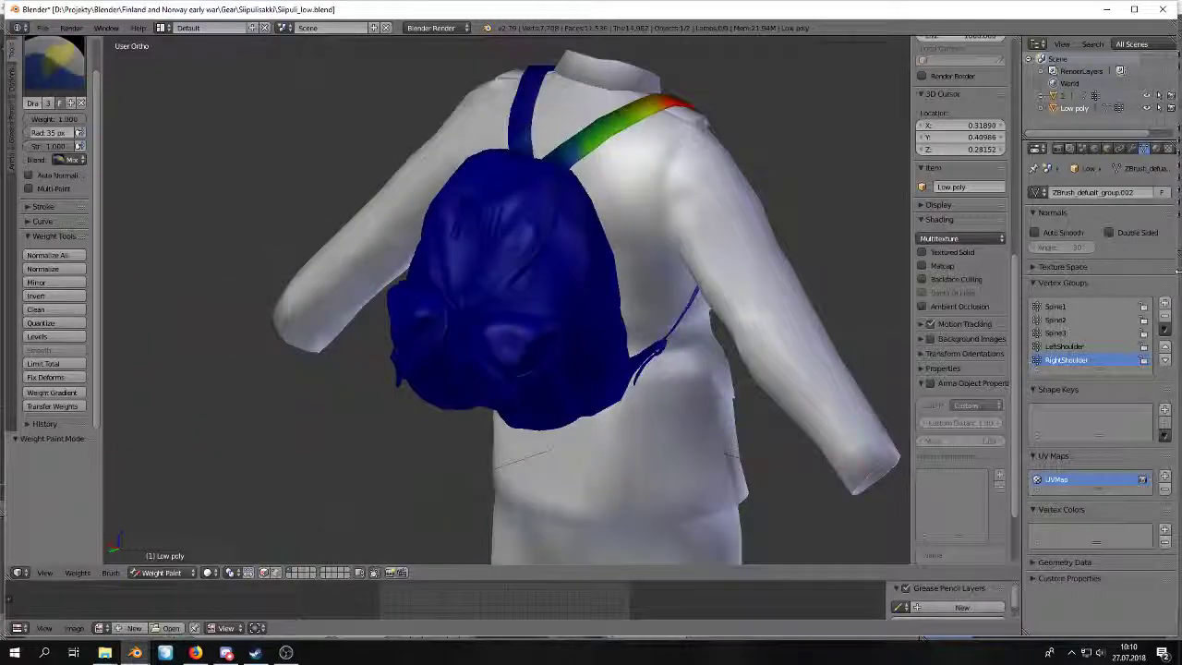
Examine the backpack's Spine2 weights, zooming in on the flap of the side pocket.
left_click(1055, 320)
scroll(562, 314, "up", 8)
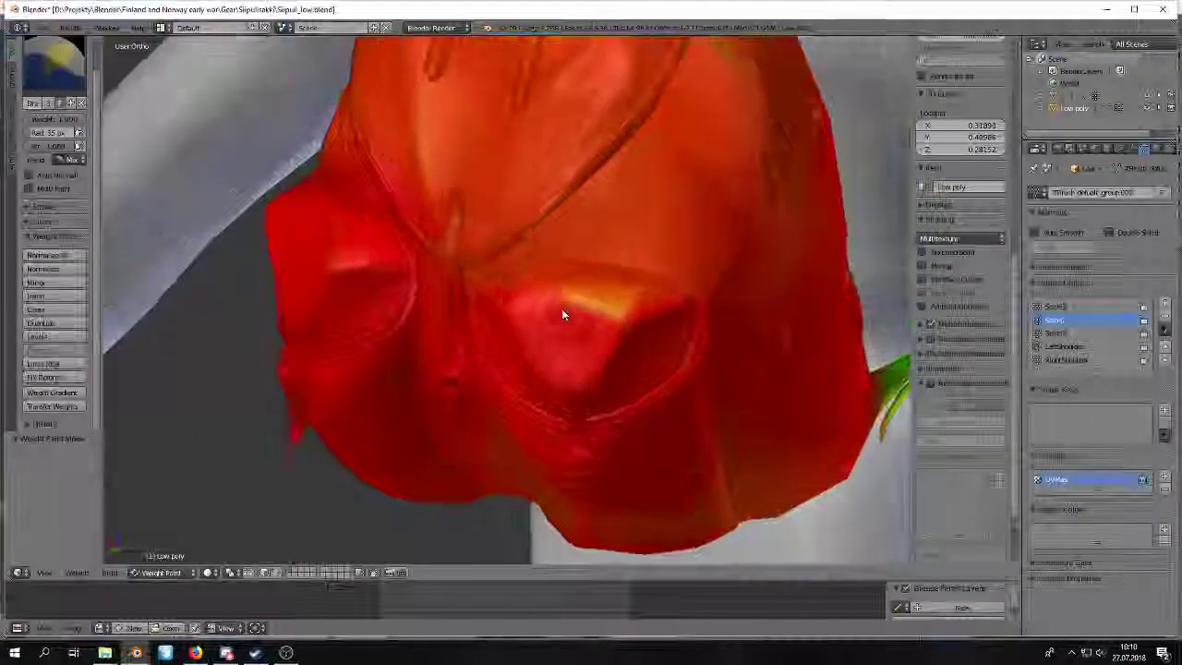
scroll(572, 319, "up", 6)
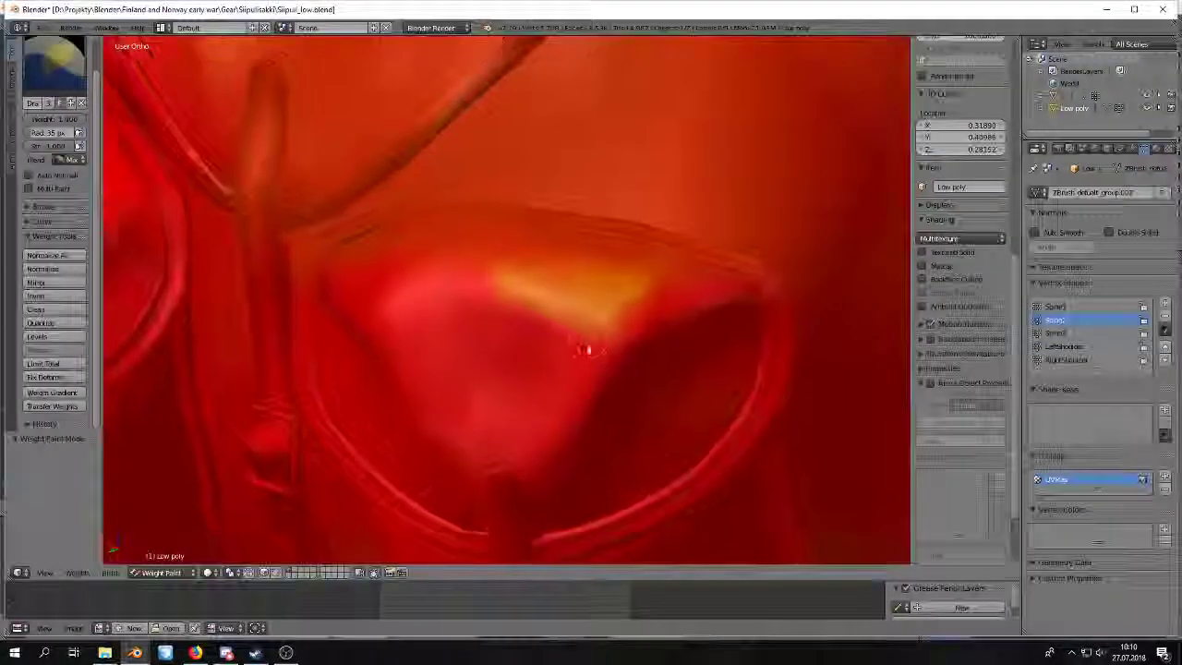
scroll(549, 317, "down", 12)
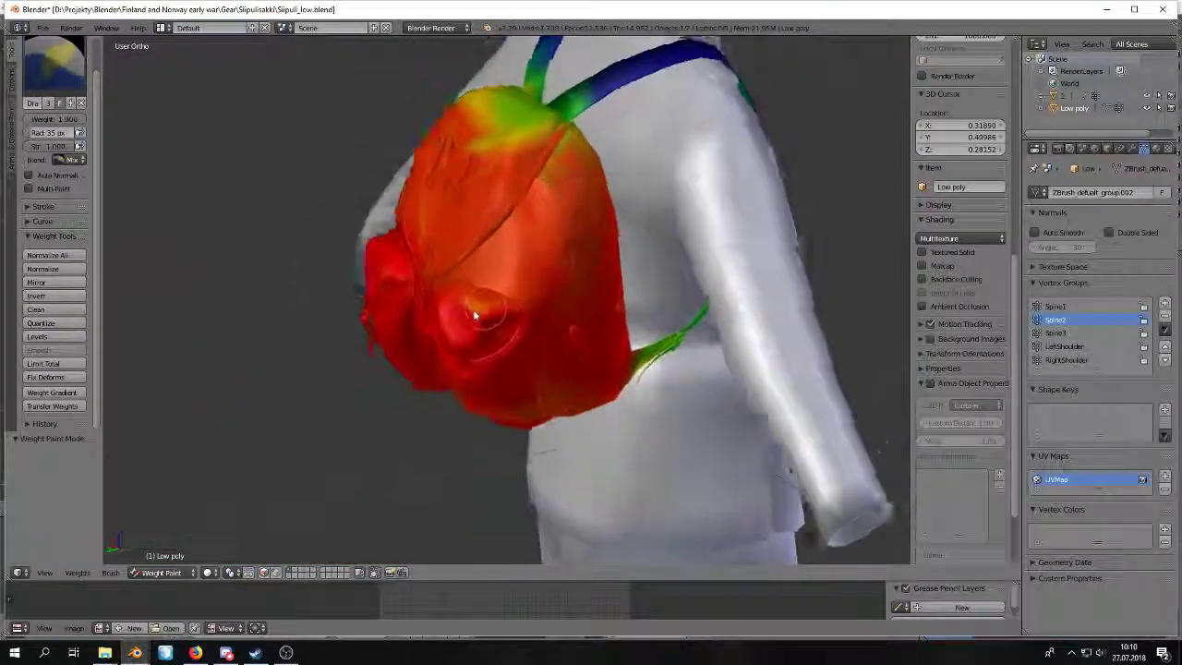
mouse_move(474, 315)
middle_mouse_down()
mouse_move(479, 353)
mouse_move(457, 320)
mouse_move(468, 300)
middle_mouse_up()
scroll(468, 300, "down", 2)
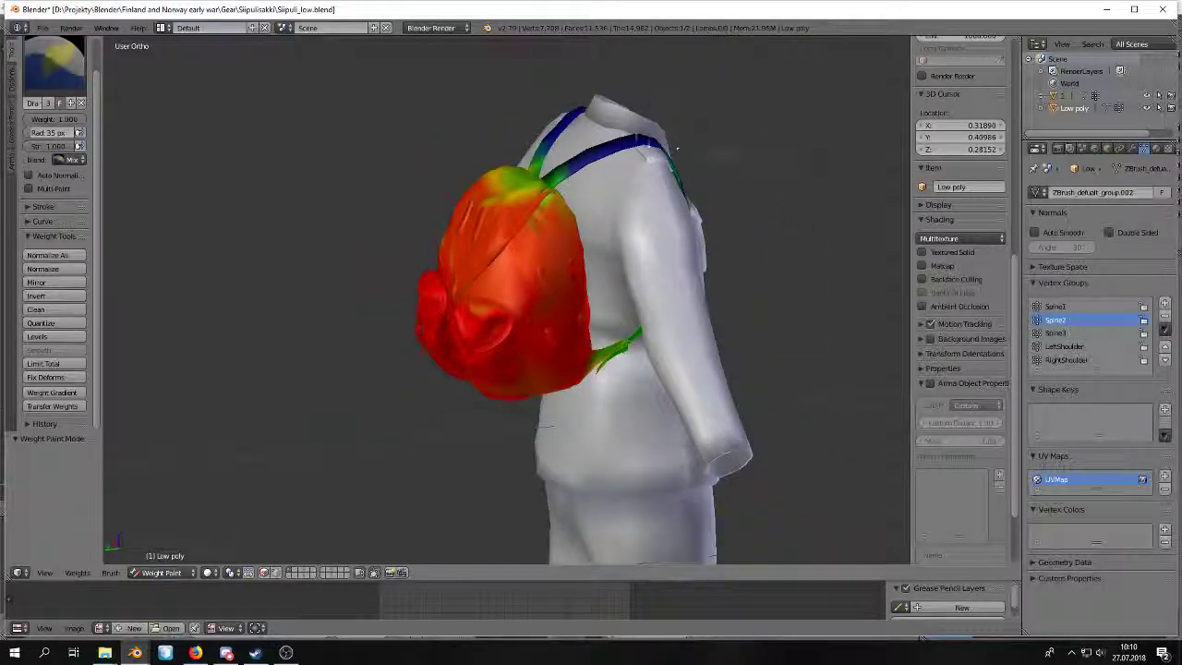
middle_click_drag(686, 225, 632, 238)
middle_click_drag(504, 300, 557, 298)
scroll(557, 299, "up", 3)
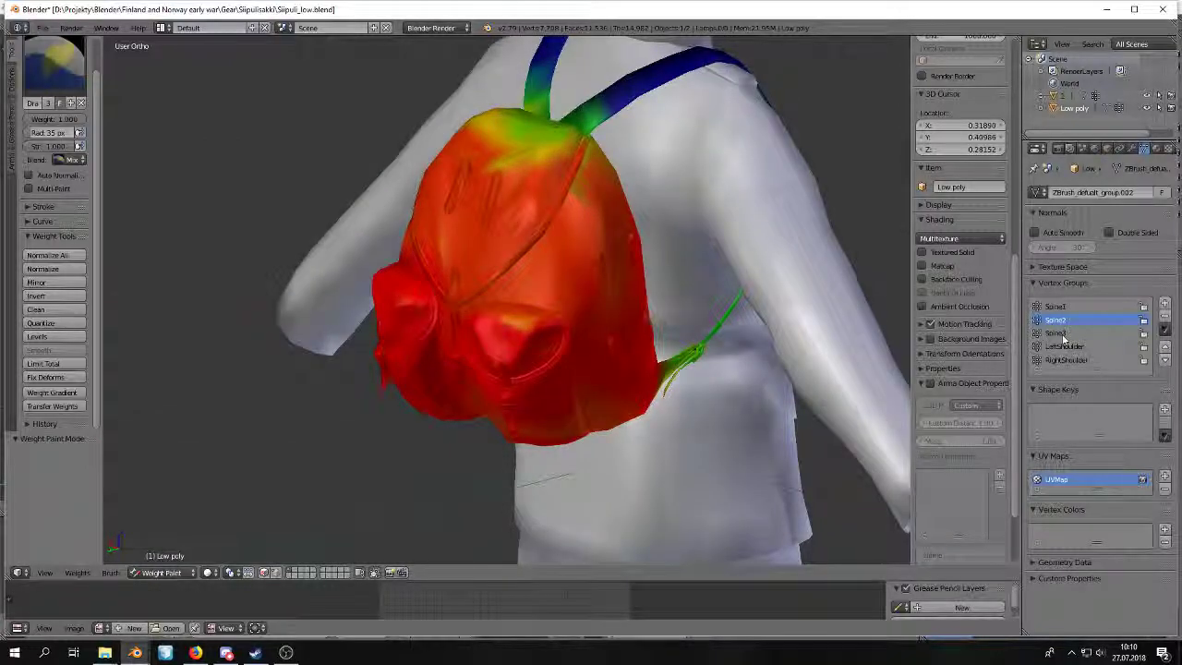
Examine the backpack's Spine3 and LeftShoulder weights, viewing the Spine3 group from the side.
left_click(1058, 334)
left_click(1064, 346)
left_click(1066, 333)
middle_click_drag(613, 322, 578, 316)
middle_click_drag(400, 463, 394, 436)
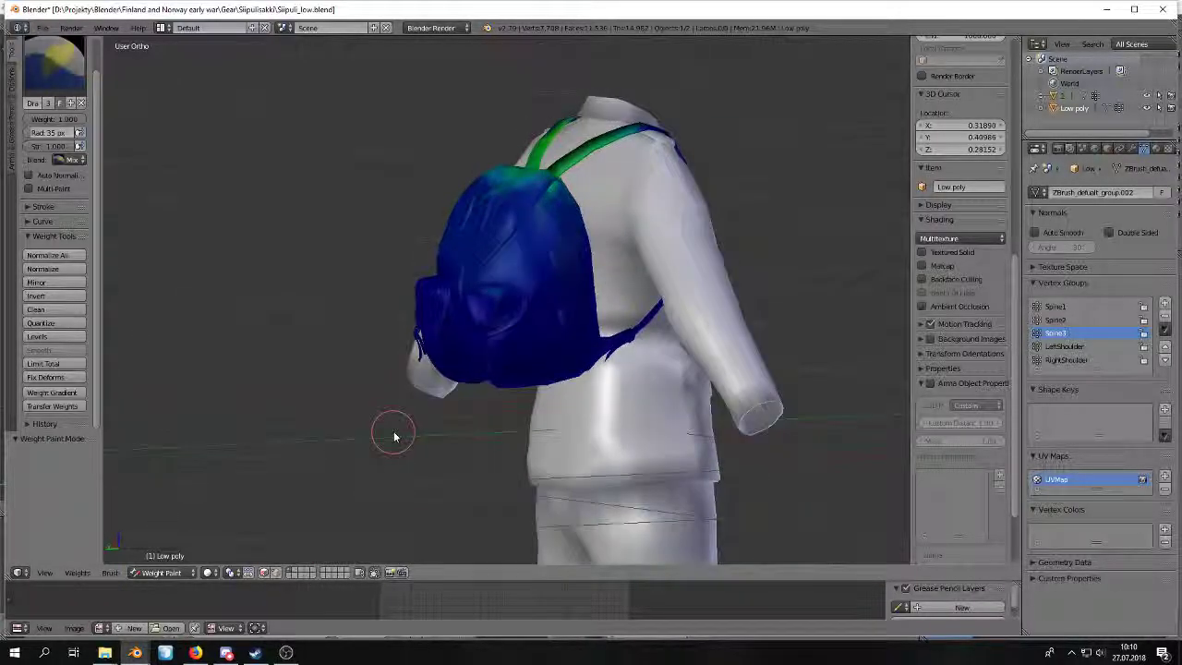
scroll(395, 436, "up", 3)
Switch to the ArmaRig_V6_1.blend file and rotate the Spine1 bone slightly forward.
mouse_move(137, 652)
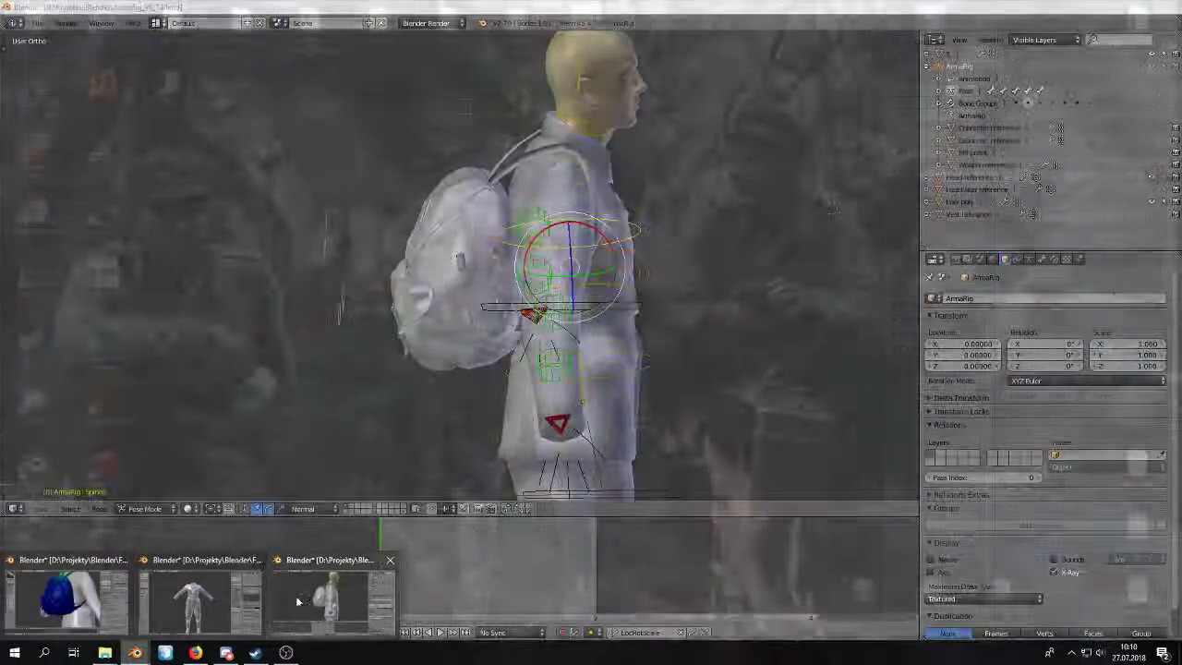
left_click(298, 601)
middle_click_drag(499, 363, 479, 347)
middle_click_drag(683, 316, 686, 287)
right_click(602, 318)
key("r")
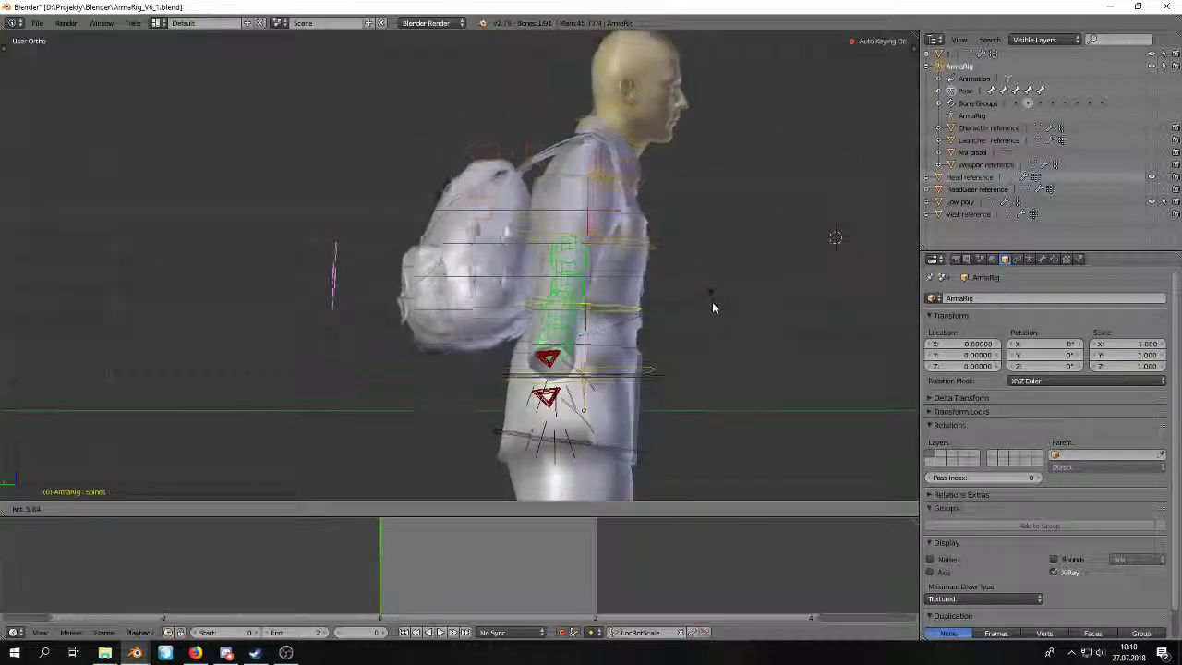
left_click(688, 316)
Check the backpack's deformation with trial rotations of the Spine2 and Spine1 bones, cancelling each one.
key("r")
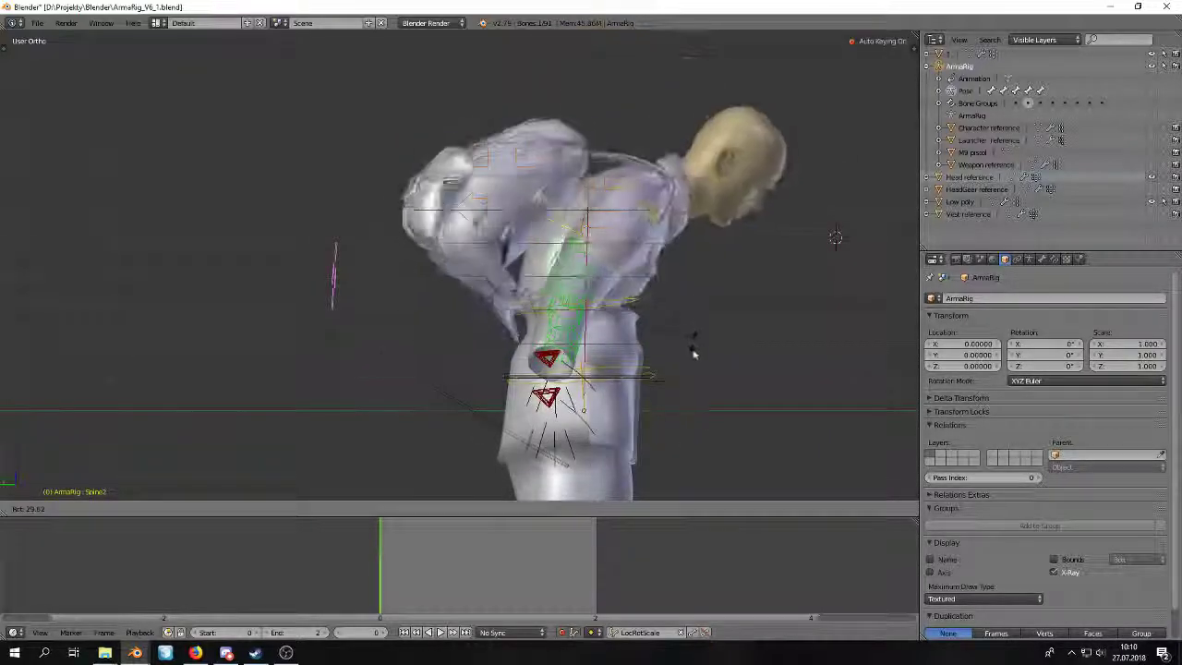
right_click(685, 365)
right_click(634, 309)
key("r")
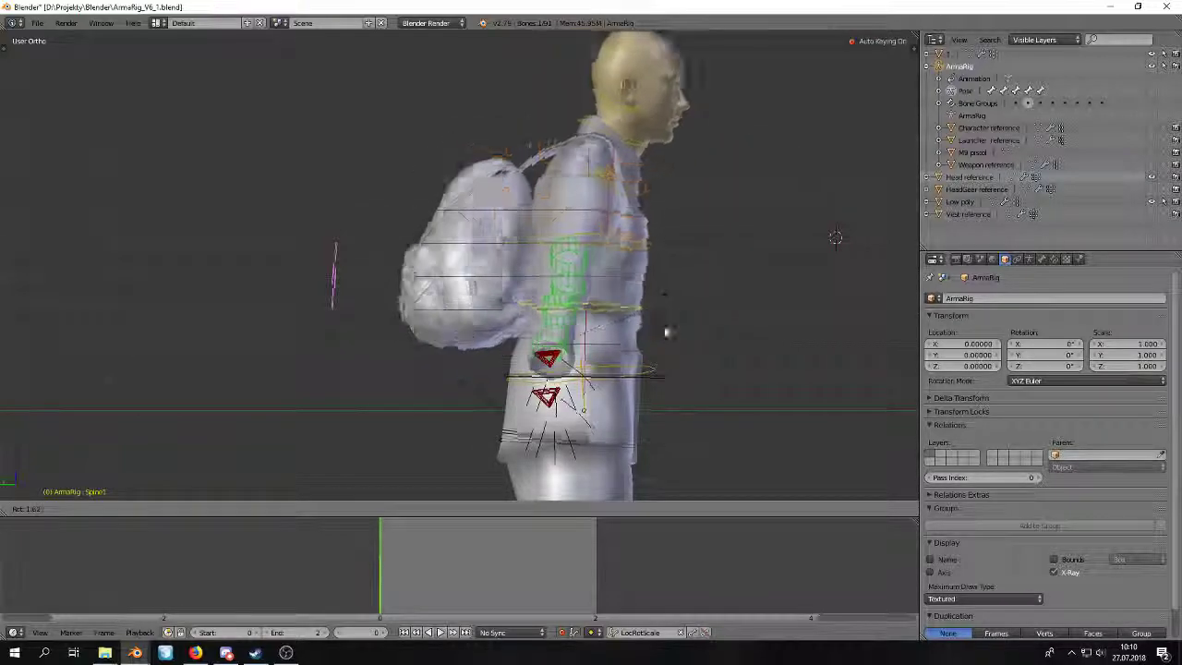
right_click(672, 367)
right_click(648, 250)
key("r")
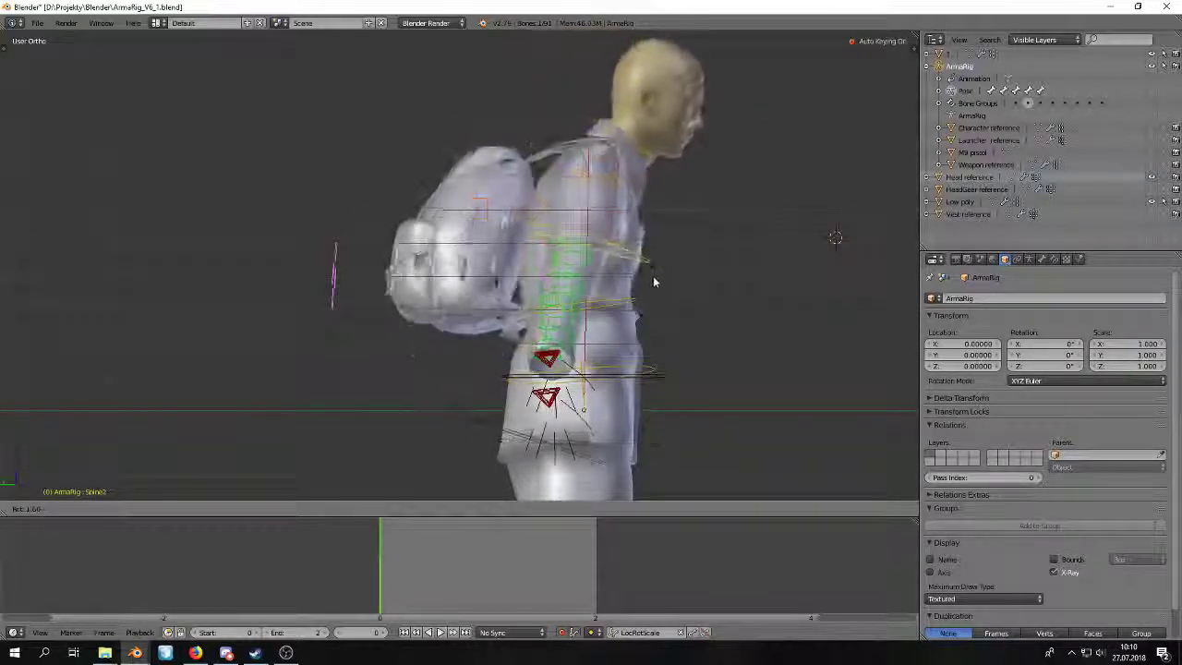
right_click(652, 351)
Rotate Spine2 to view the backpack's deformation from several angles, undo the rotation and repeat the bend as a cancelled test.
scroll(670, 264, "up", 2)
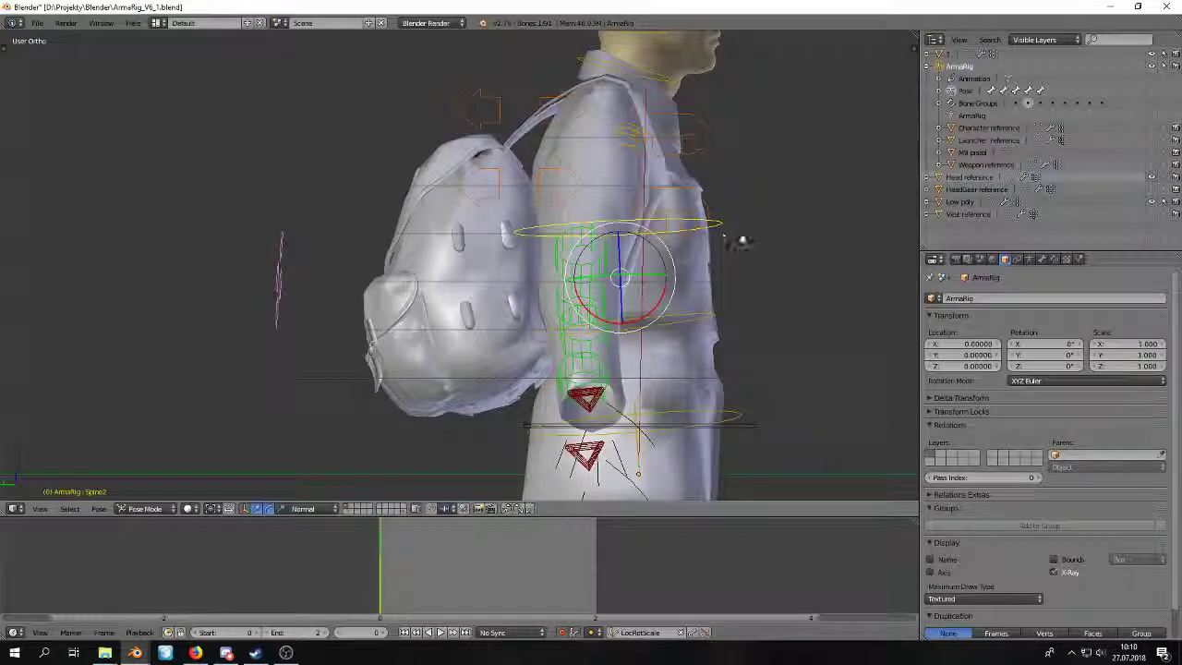
key("r")
left_click(744, 296)
middle_click_drag(744, 295, 821, 321)
middle_click_drag(469, 305, 413, 258)
key("ctrl+z")
key("r")
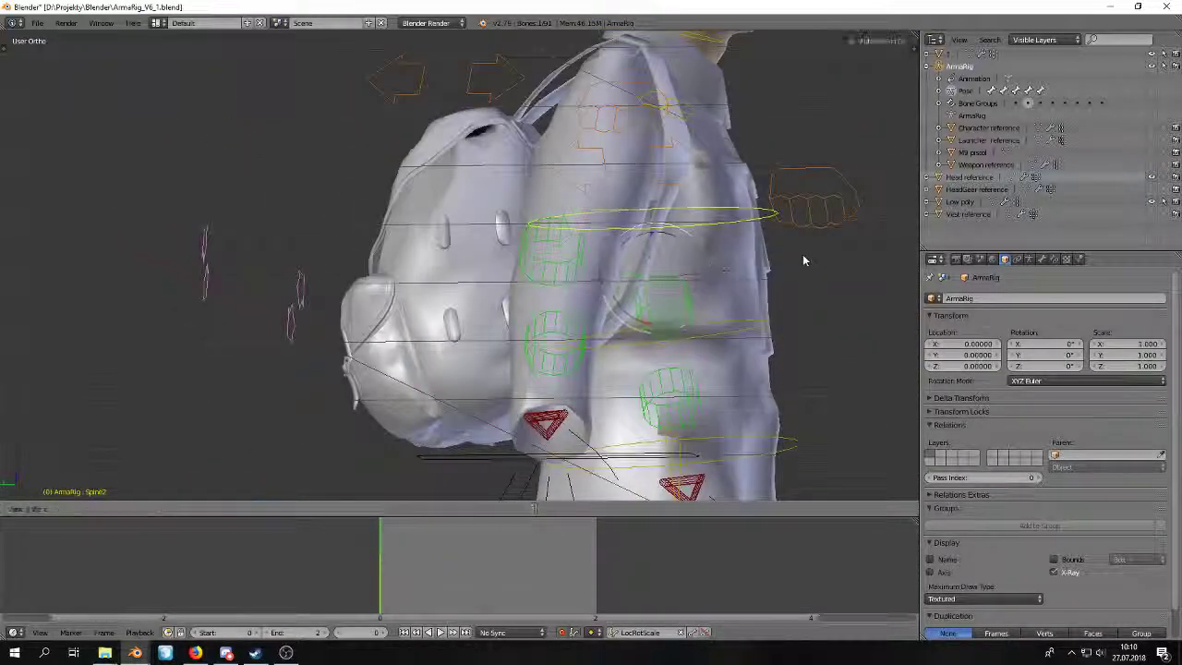
right_click(791, 461)
Switch back to the Siipuli_low.blend file and return the backpack to Object Mode.
mouse_move(135, 652)
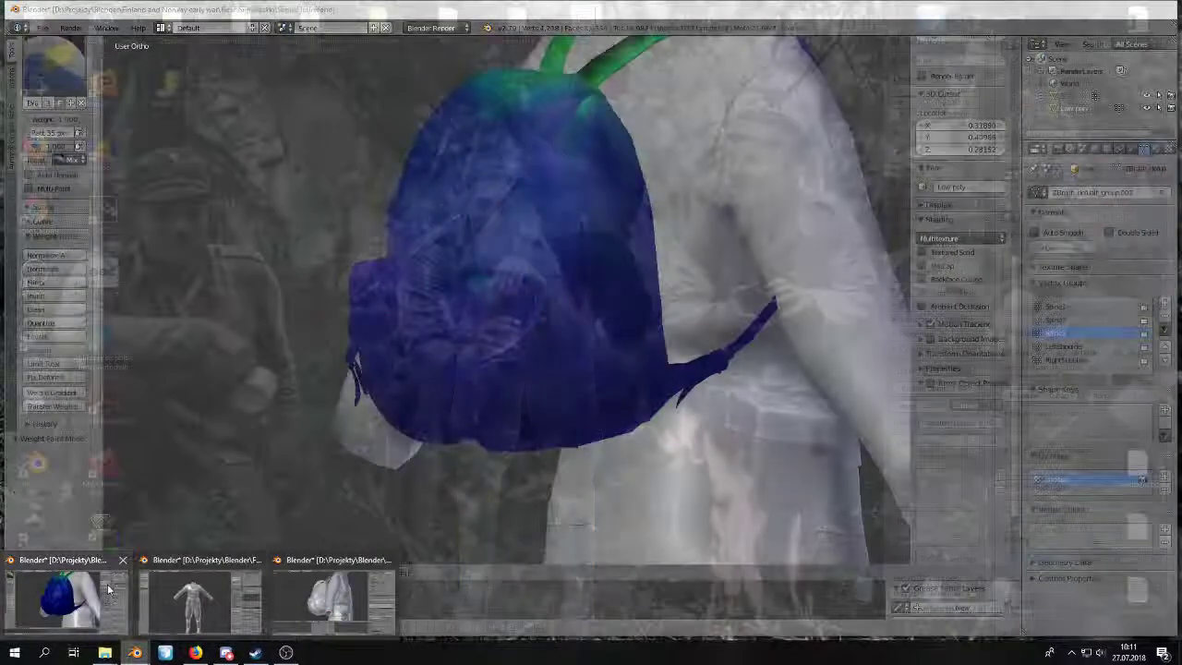
left_click(107, 584)
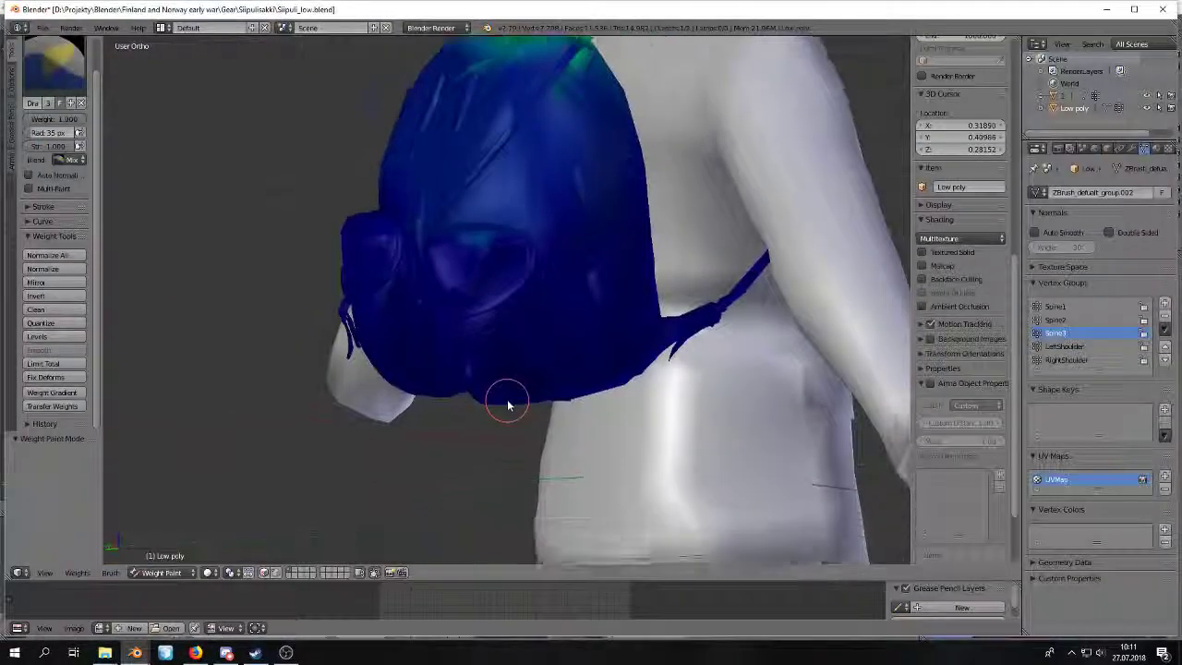
scroll(496, 401, "down", 2)
middle_click_drag(504, 396, 447, 438)
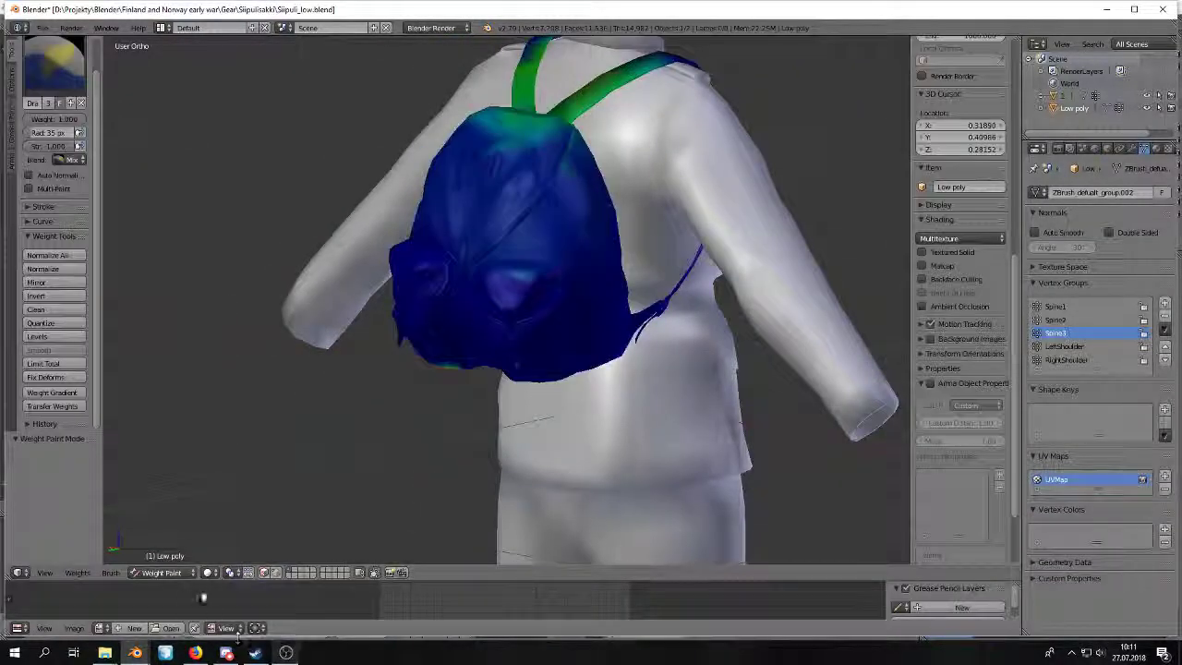
left_click(166, 559)
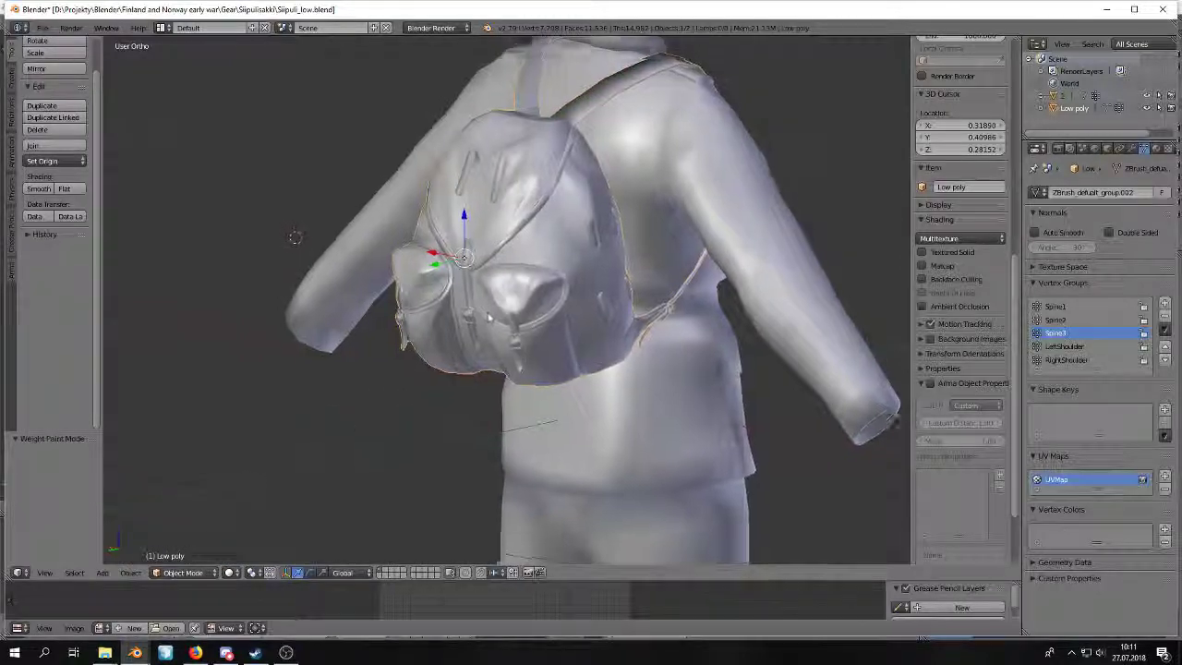
Examine the backpack's Spine3 weights in Weight Paint mode.
key("Tab")
key("Tab")
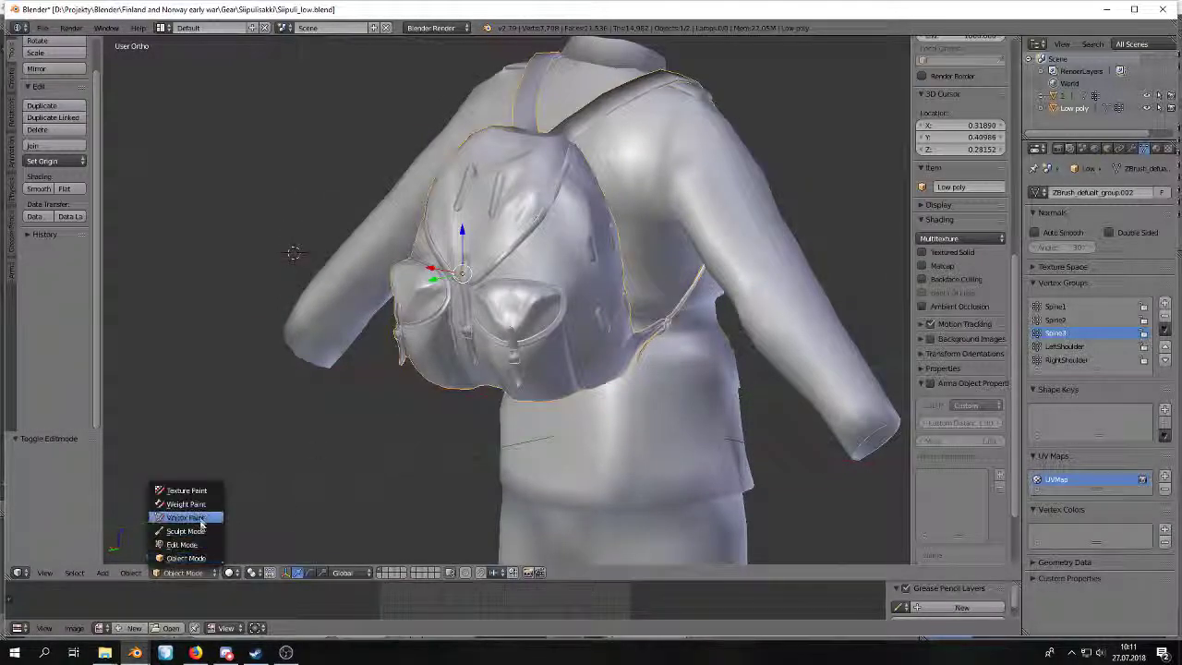
left_click(189, 503)
mouse_move(193, 501)
middle_mouse_down()
mouse_move(475, 400)
mouse_move(240, 510)
middle_mouse_up()
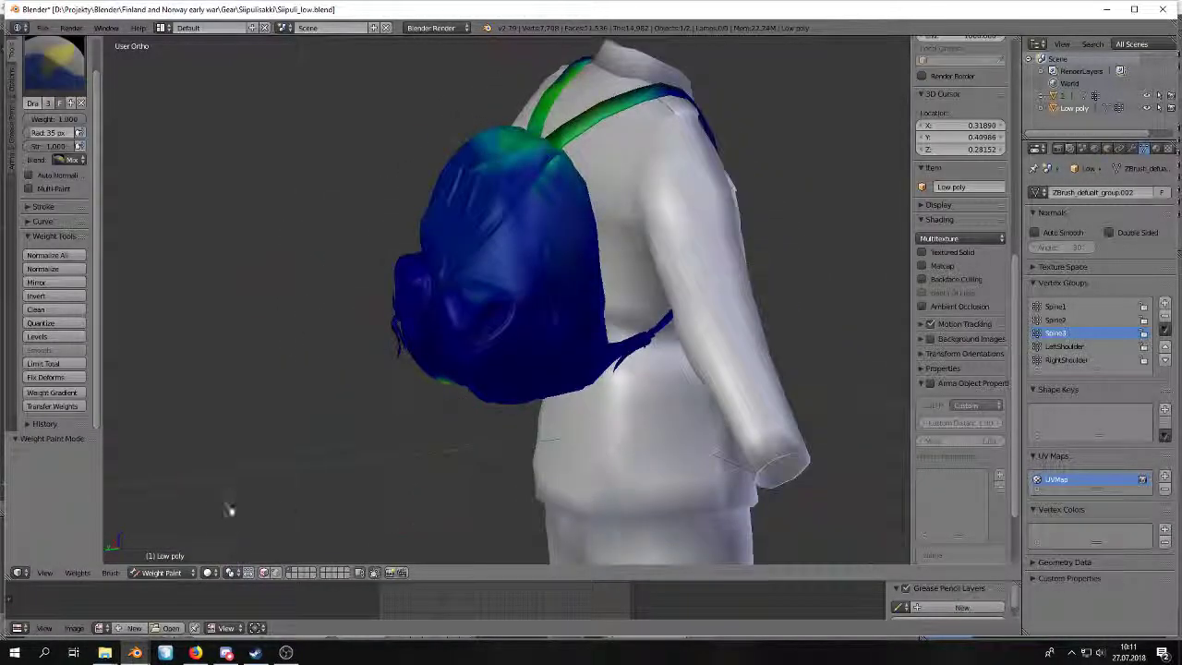
Enter Edit Mode on the backpack with its body geometry selected and make Spine2 the active vertex group.
left_click(171, 546)
middle_click_drag(267, 267, 314, 232)
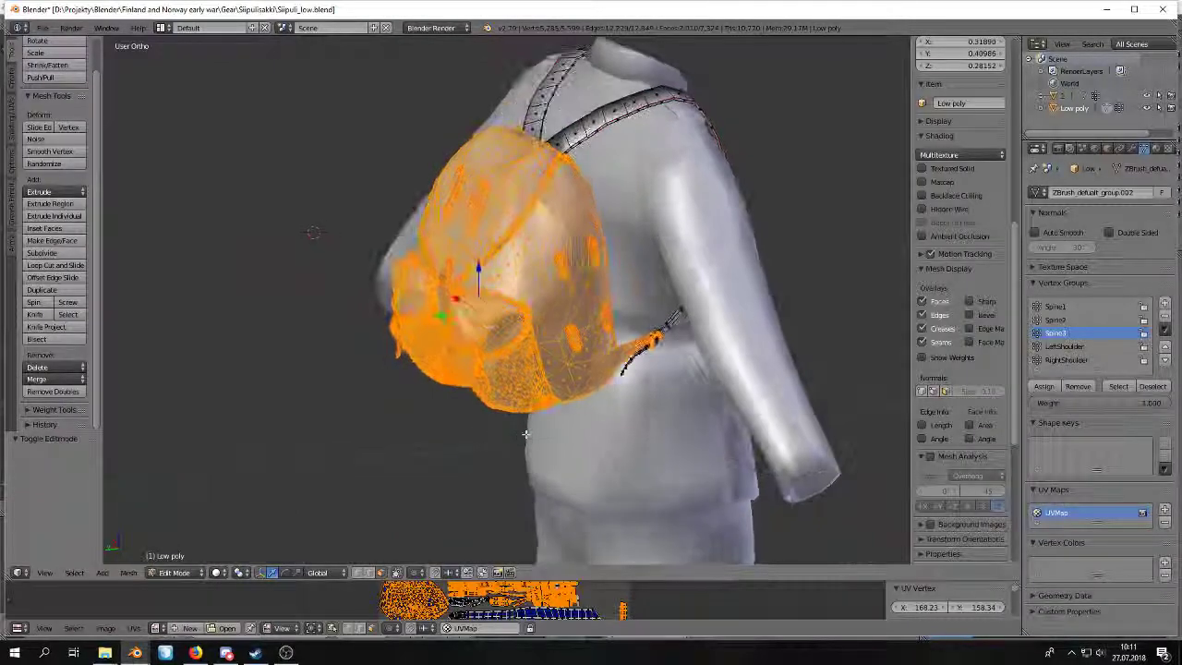
key("z")
key("z")
middle_click_drag(637, 330, 640, 306)
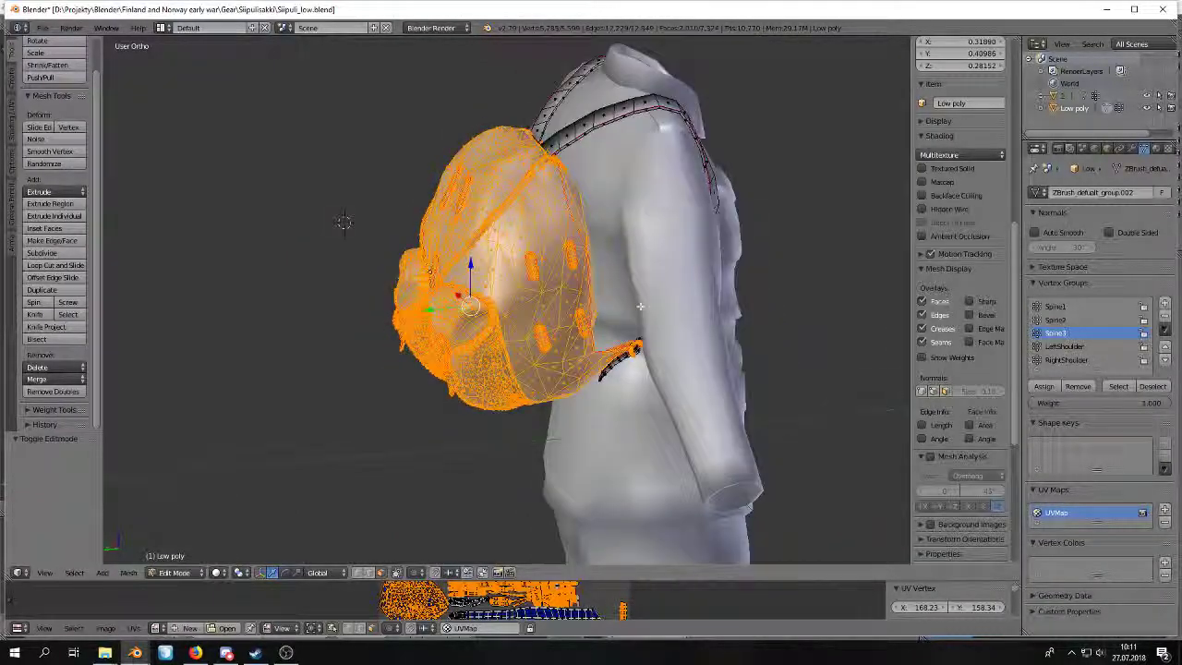
middle_click_drag(767, 337, 702, 334)
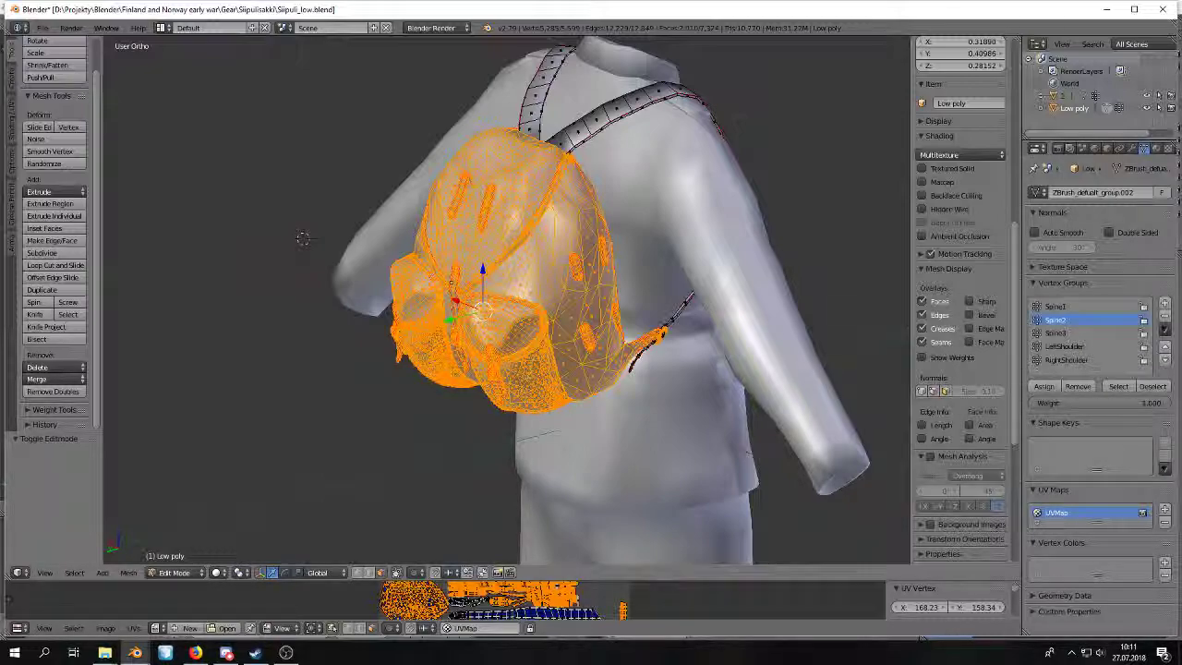
Return the backpack to Weight Paint mode and normalize the weights of all its vertex groups.
key("Tab")
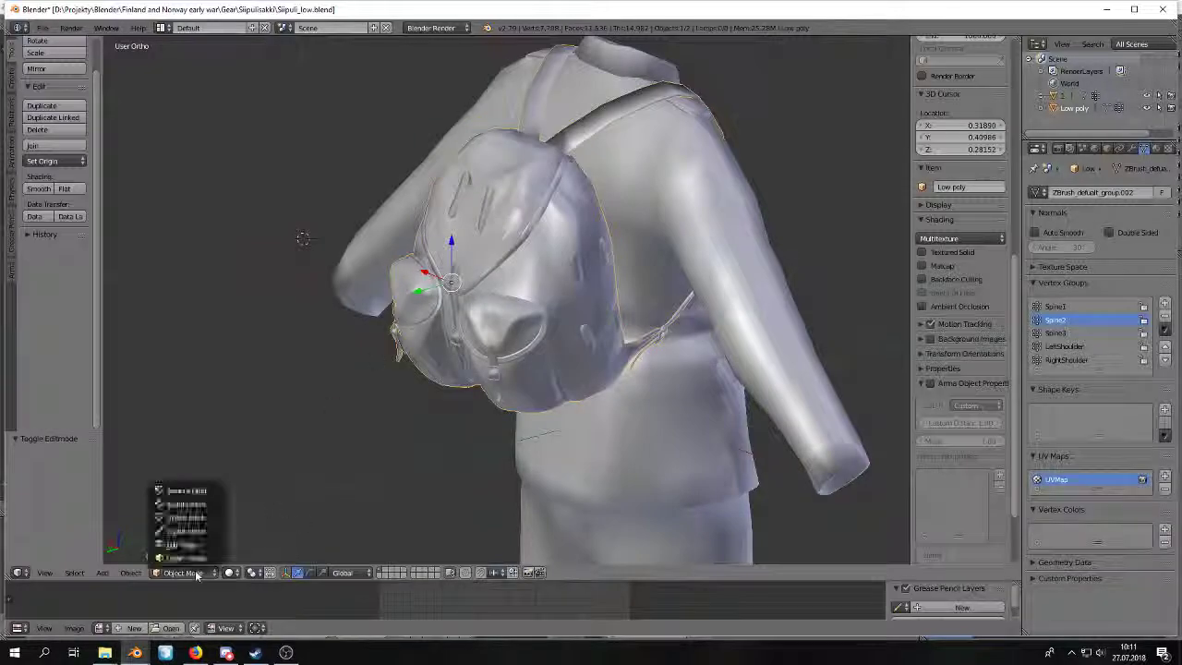
left_click(191, 504)
mouse_move(386, 384)
middle_mouse_down()
mouse_move(444, 390)
mouse_move(432, 336)
mouse_move(403, 377)
mouse_move(495, 377)
mouse_move(415, 396)
mouse_move(469, 343)
mouse_move(475, 362)
middle_mouse_up()
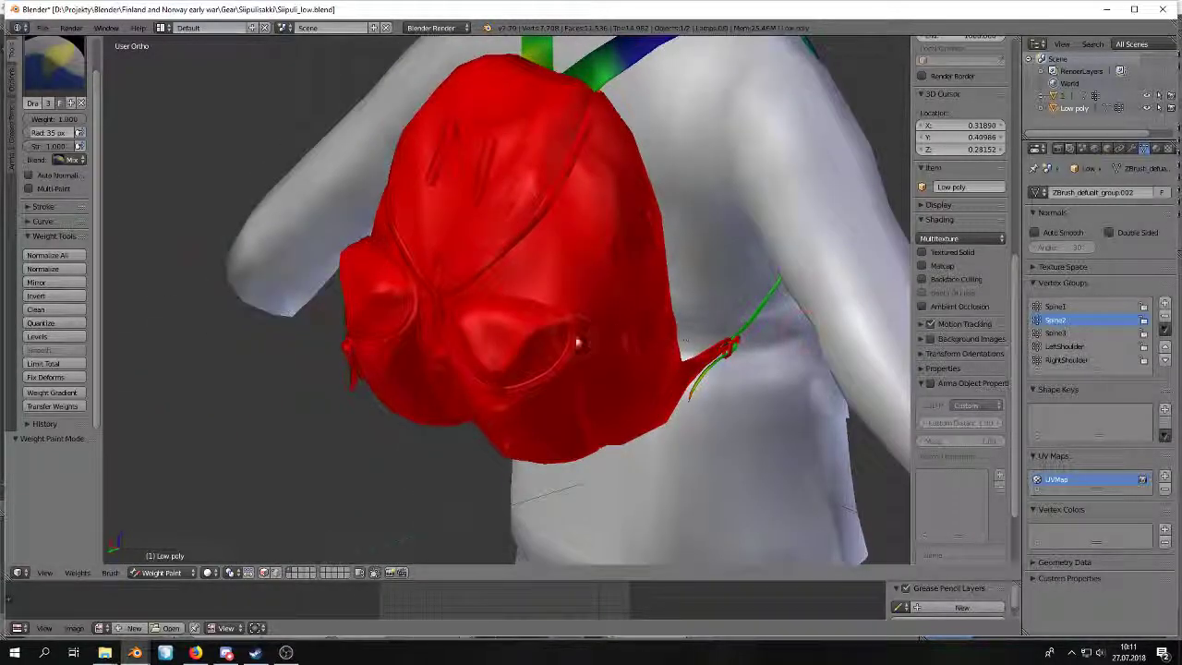
middle_click_drag(577, 343, 530, 310)
mouse_move(609, 288)
middle_mouse_down()
mouse_move(485, 243)
mouse_move(490, 193)
mouse_move(498, 275)
mouse_move(481, 294)
middle_mouse_up()
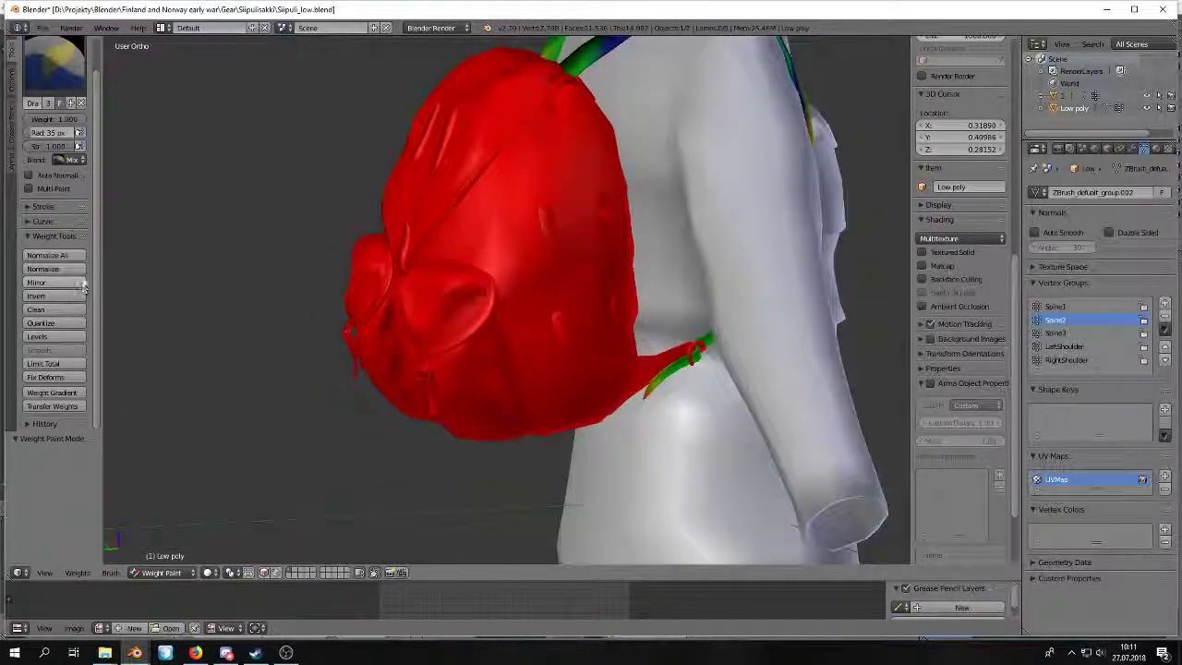
left_click(70, 255)
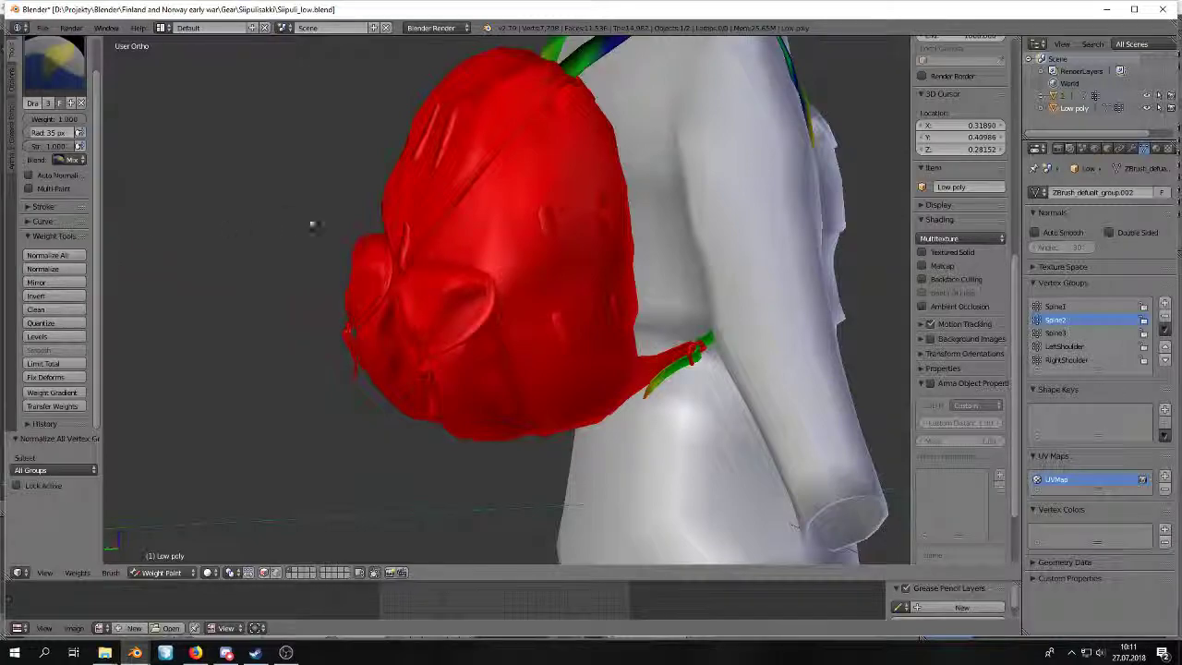
middle_click_drag(245, 224, 379, 187)
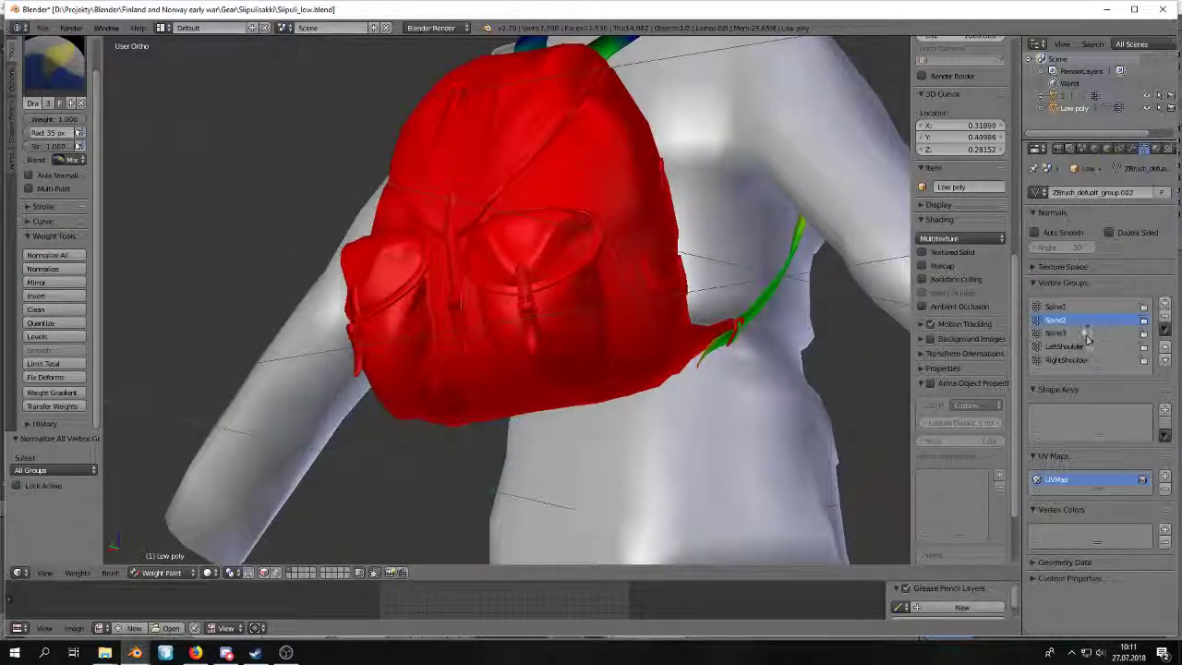
mouse_move(618, 370)
middle_mouse_down()
mouse_move(559, 348)
mouse_move(361, 494)
middle_mouse_up()
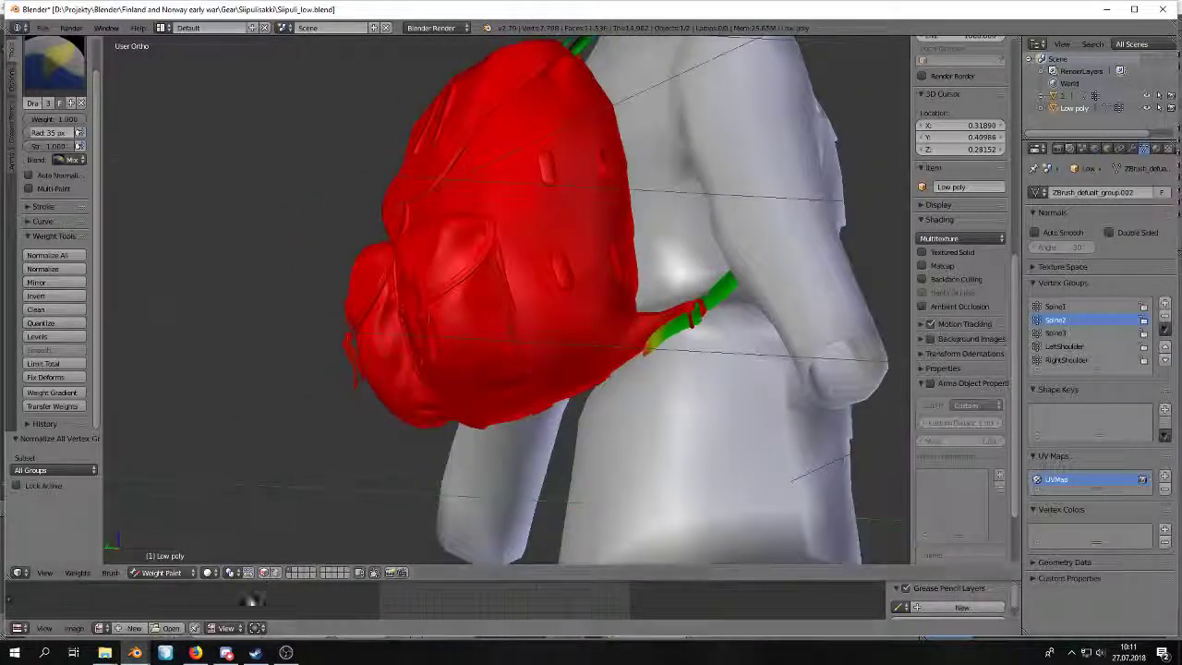
Switch to the ArmaRig_V6_1.blend file and replace the old backpack with the copy from the source file.
mouse_move(135, 654)
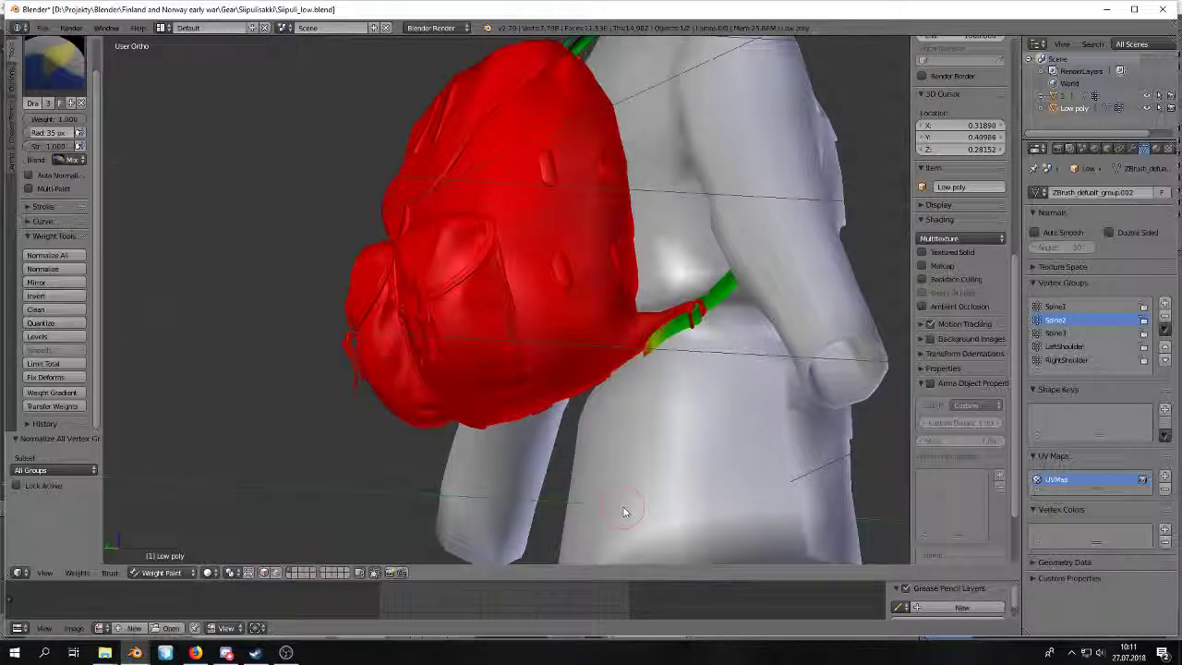
left_click(162, 558)
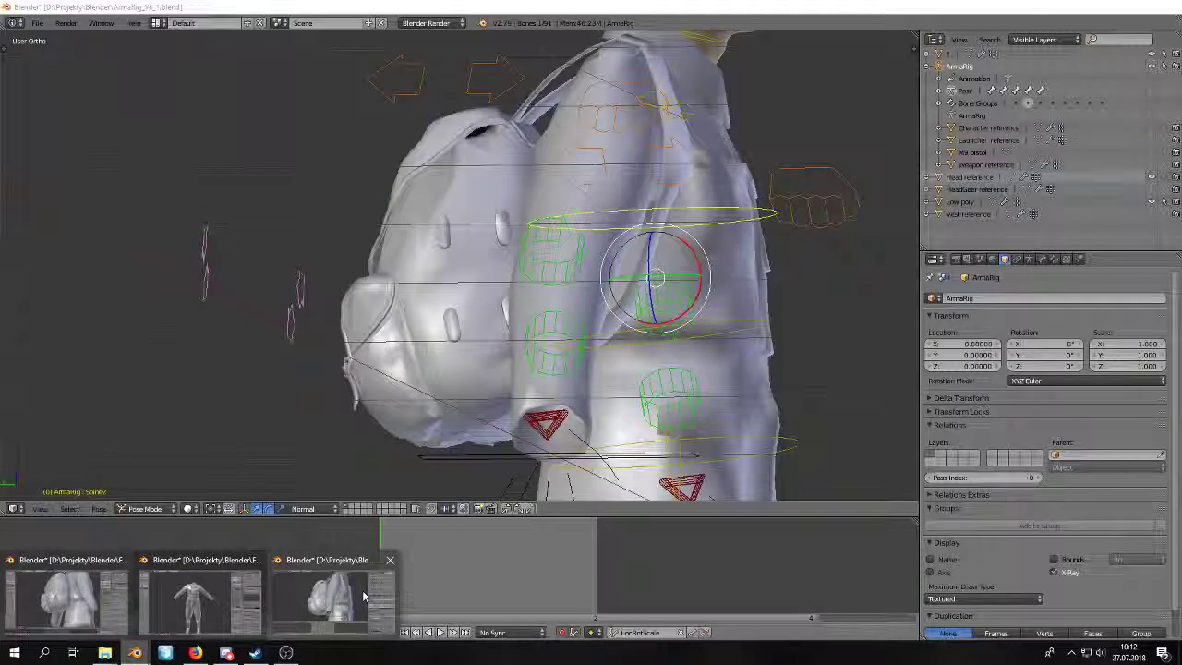
left_click(333, 596)
key("ctrl+v")
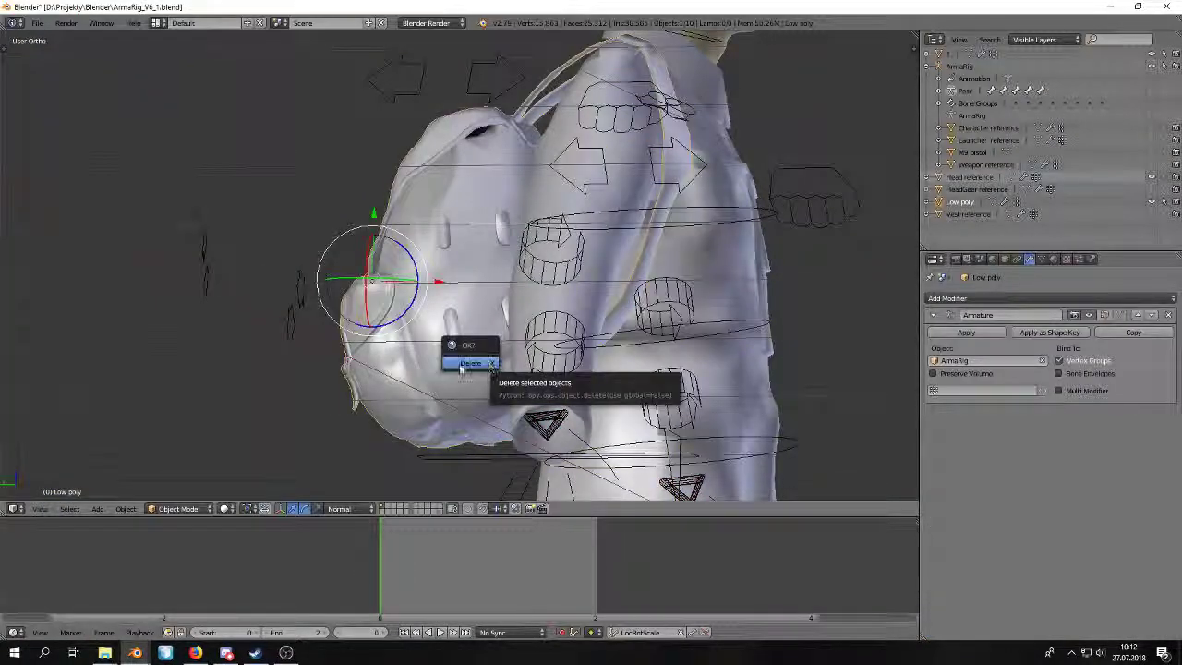
left_click(482, 362)
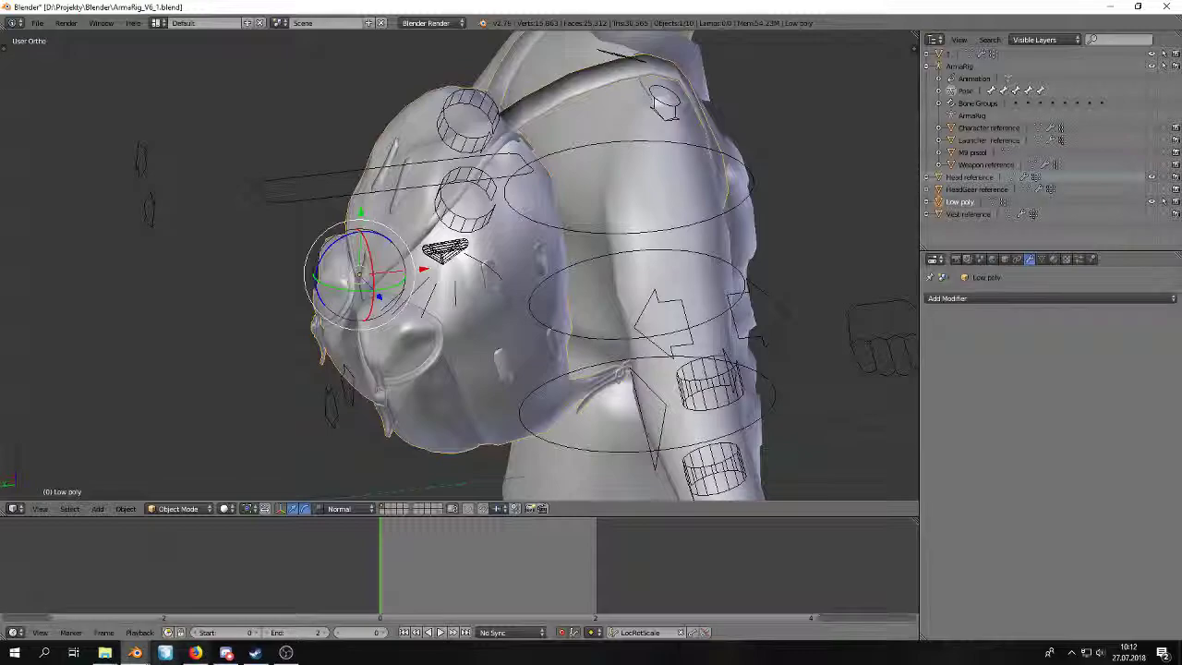
Switch back to the Siipuli_low.blend file and save it.
mouse_move(135, 653)
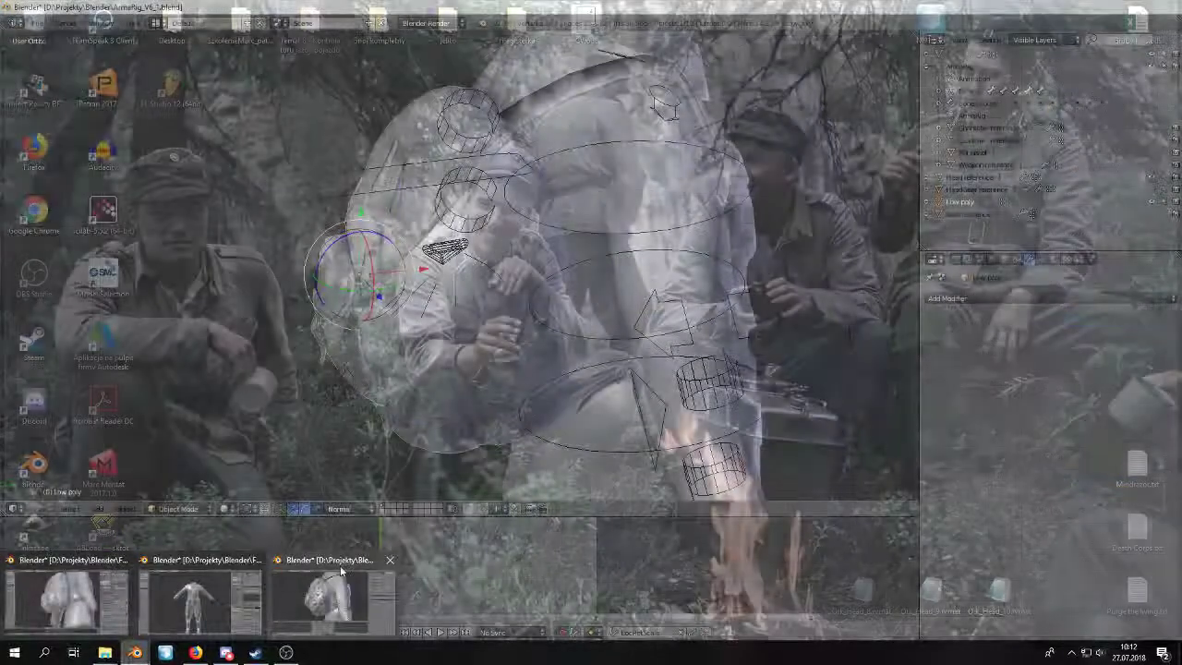
left_click(340, 568)
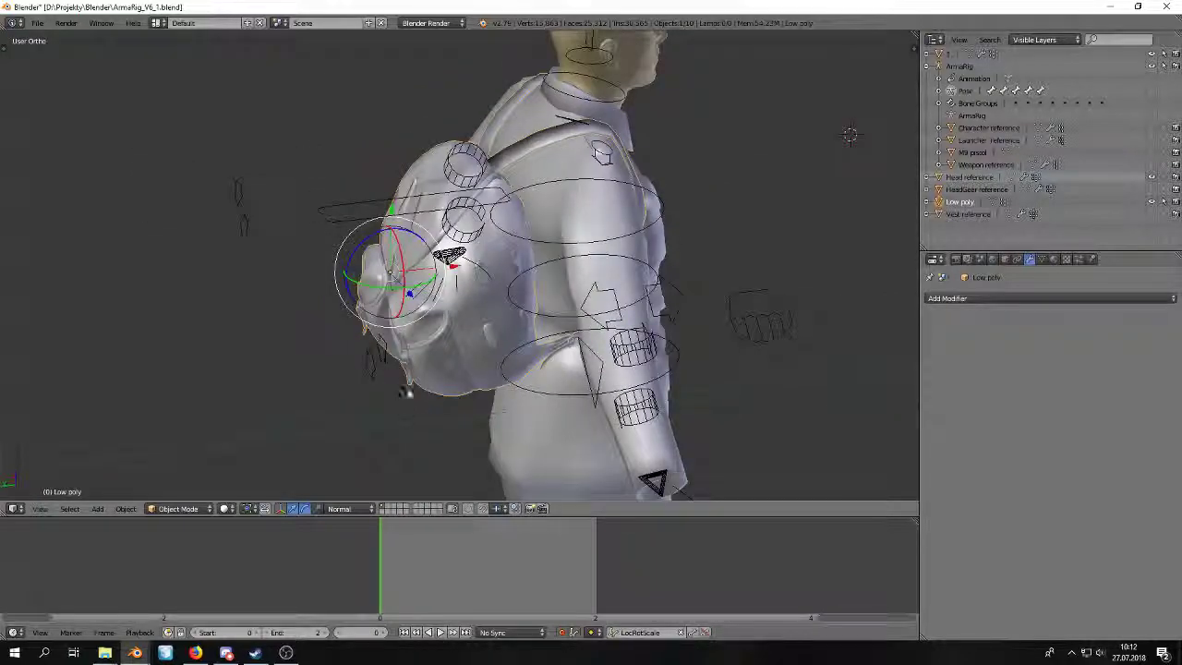
mouse_move(135, 653)
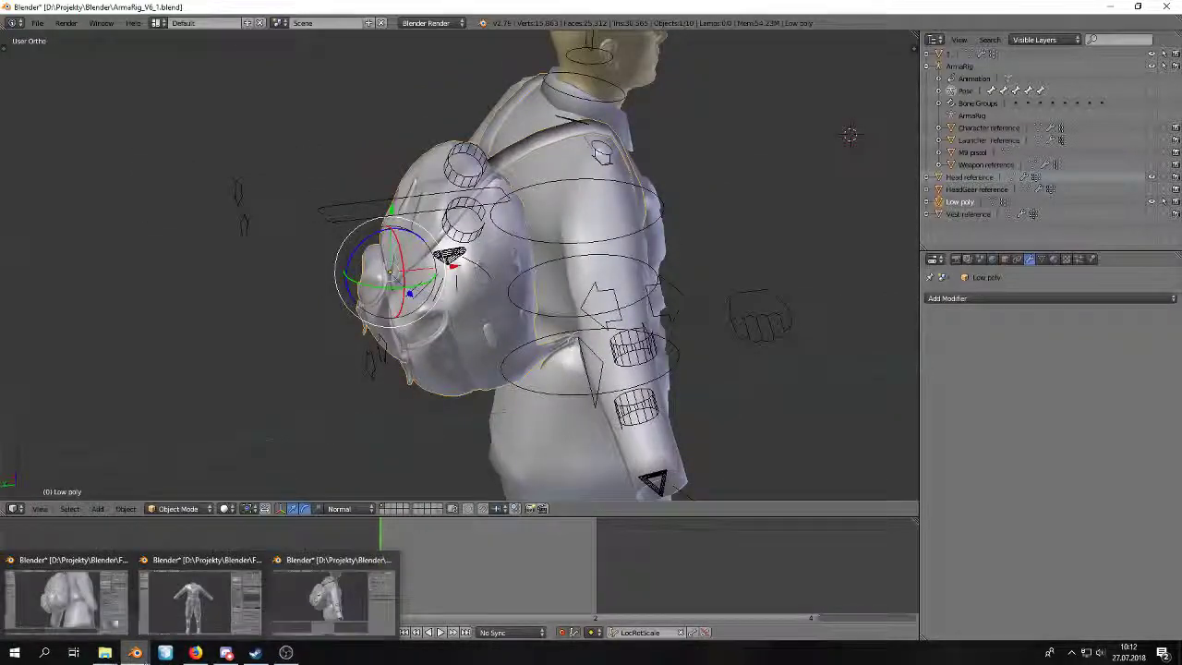
left_click(65, 591)
left_click(44, 28)
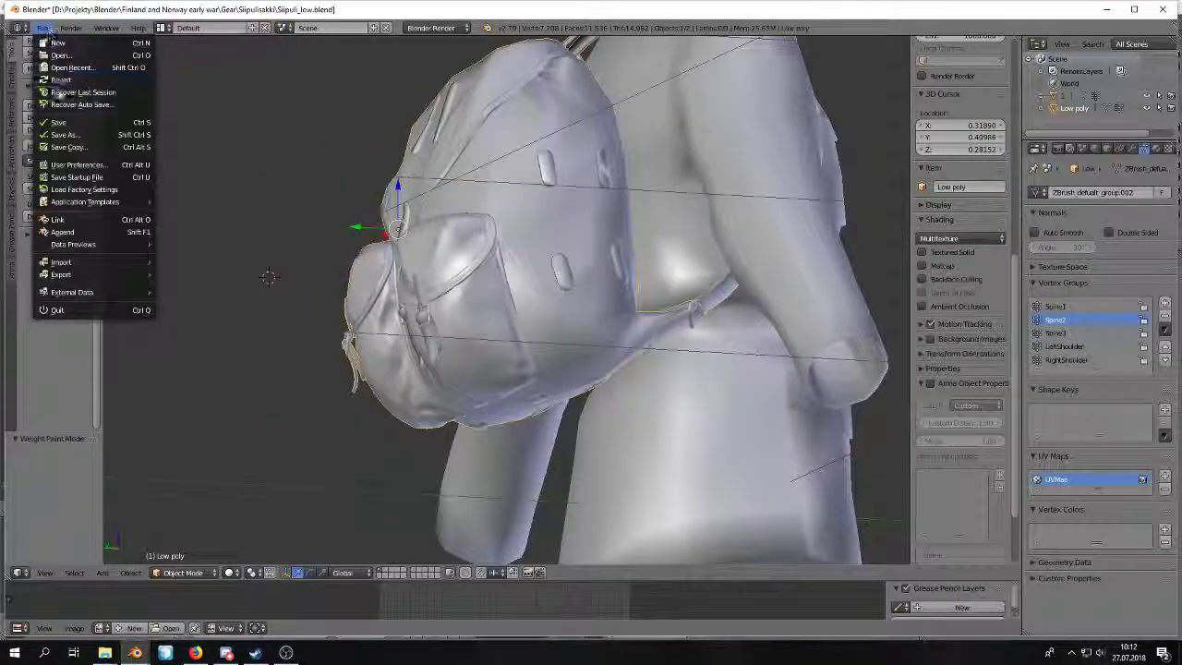
left_click(61, 122)
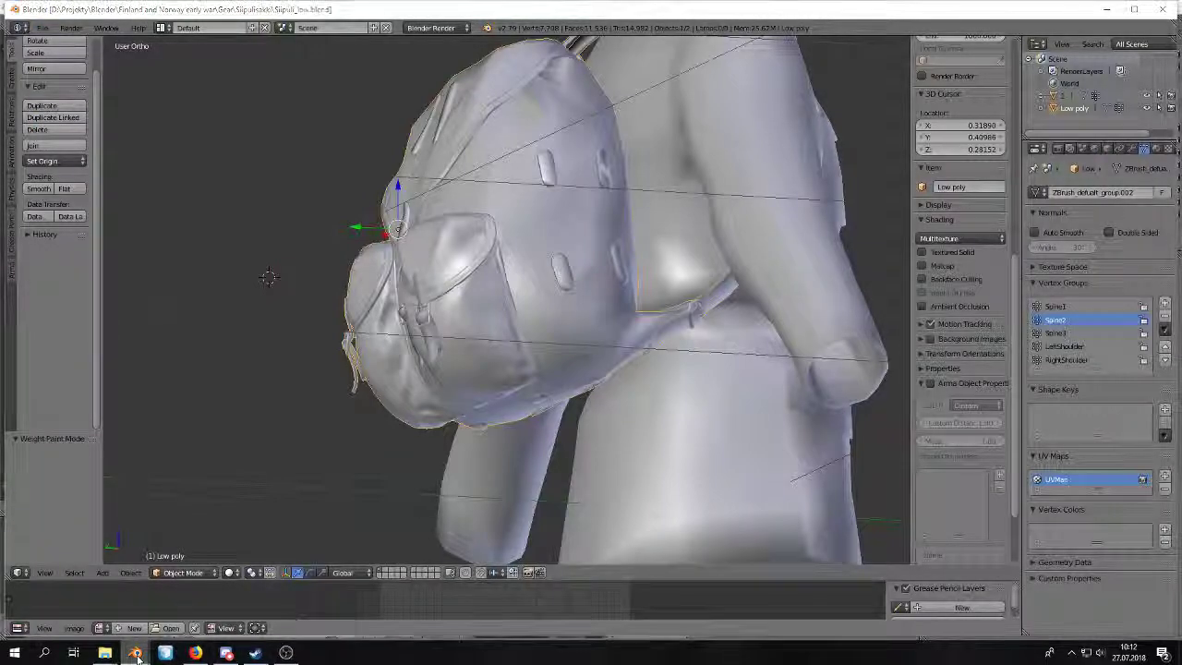
Switch to the ArmaRig_V6_1.blend file and add an Armature modifier targeting ArmaRig to the backpack.
mouse_move(138, 658)
left_click(304, 596)
middle_click_drag(433, 288, 506, 283)
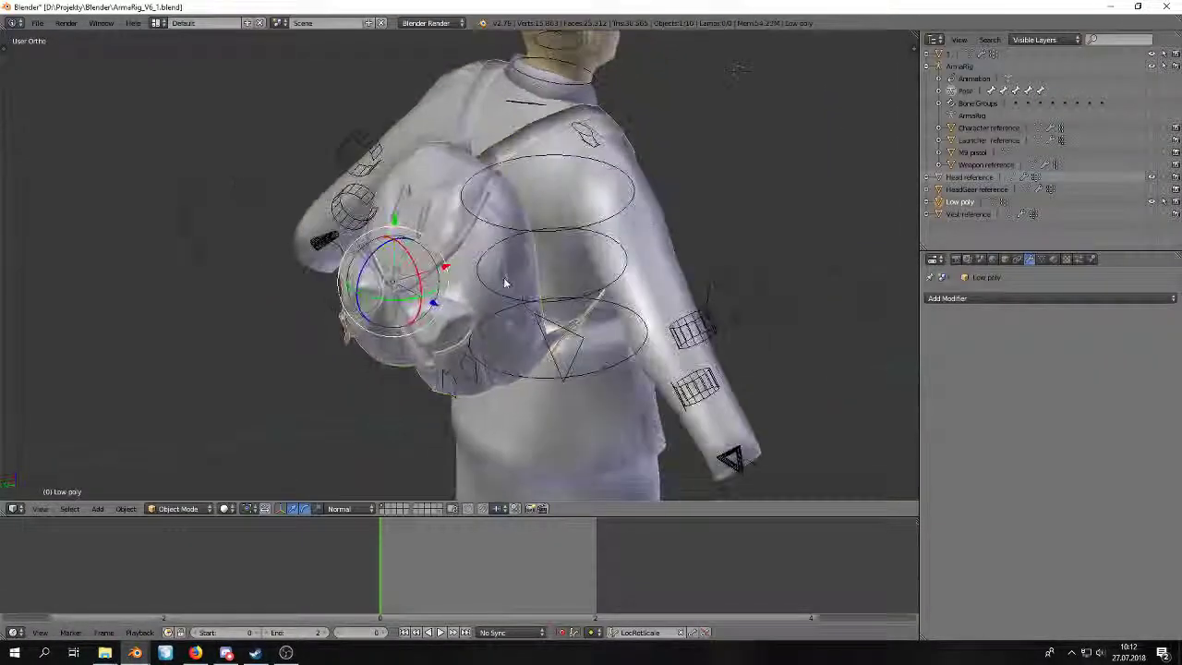
left_click(1021, 297)
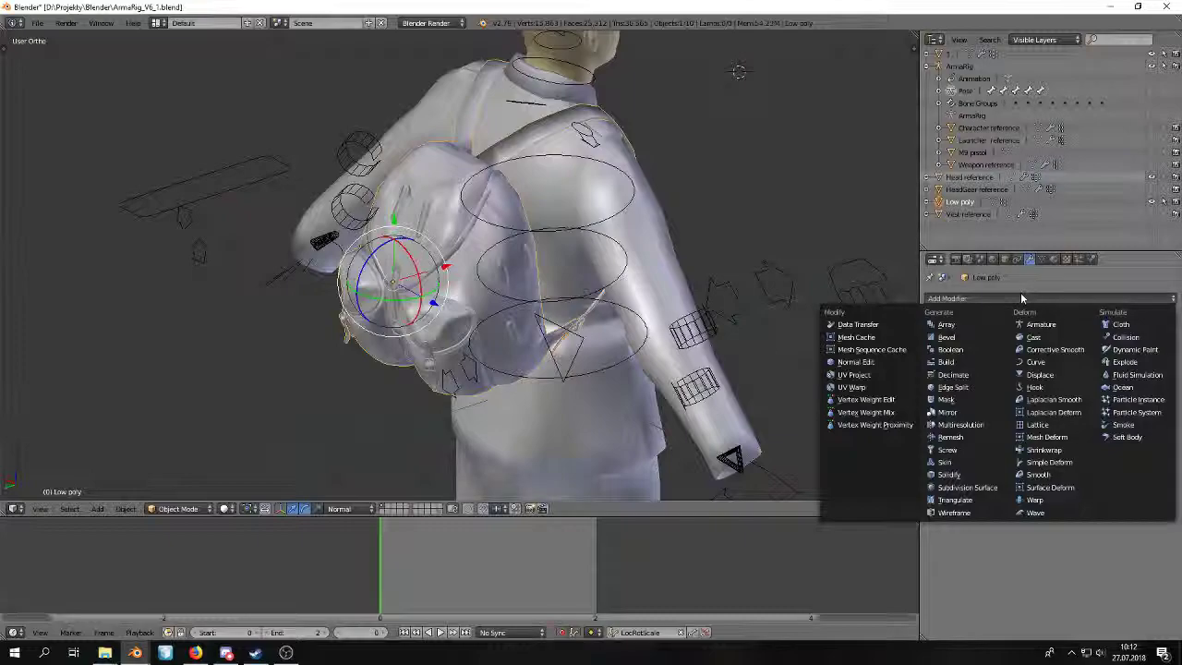
left_click(1032, 325)
left_click(986, 364)
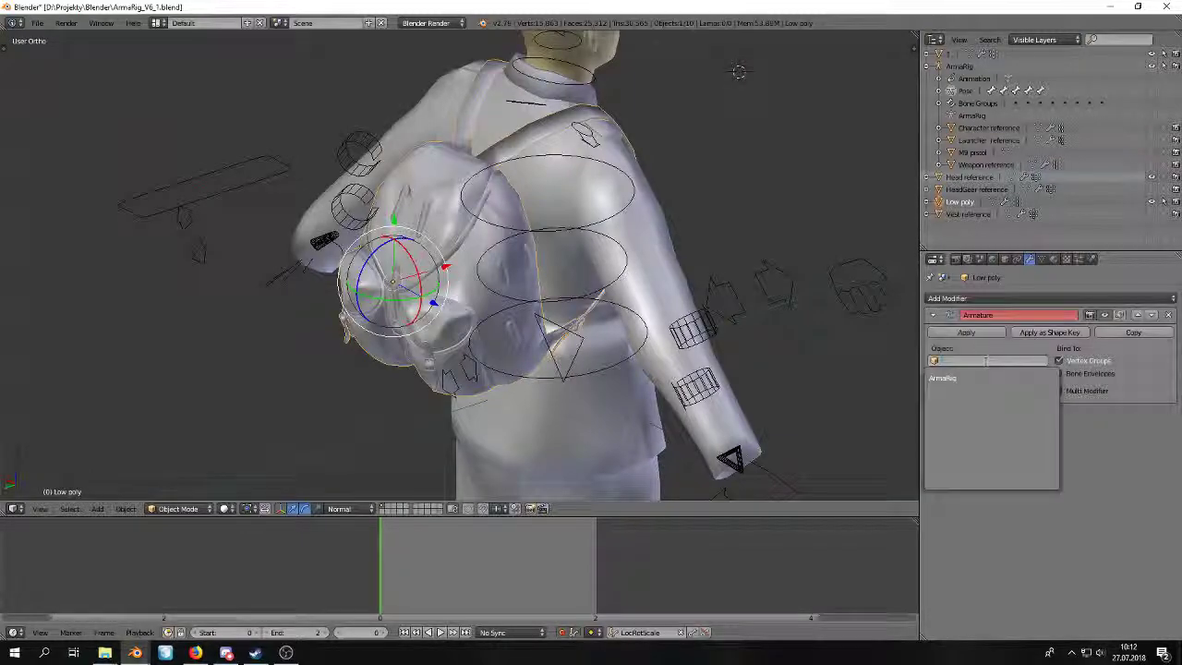
left_click(974, 388)
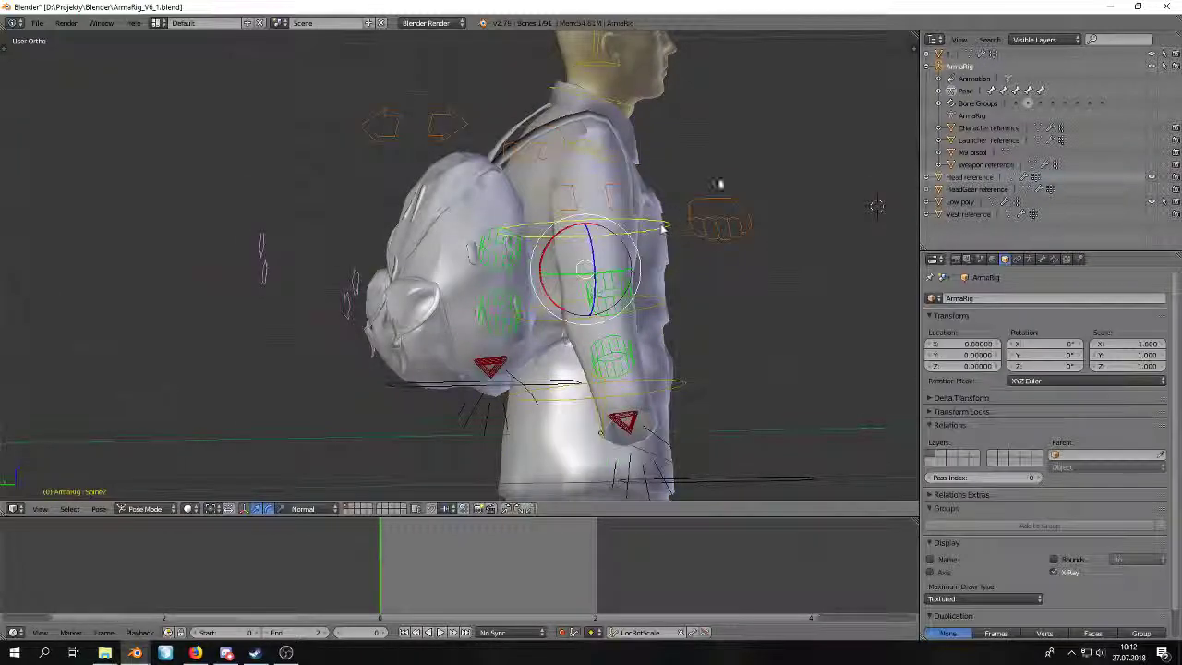
Bend the Spine2 bone forward as a cancelled test of the backpack's deformation.
key("r")
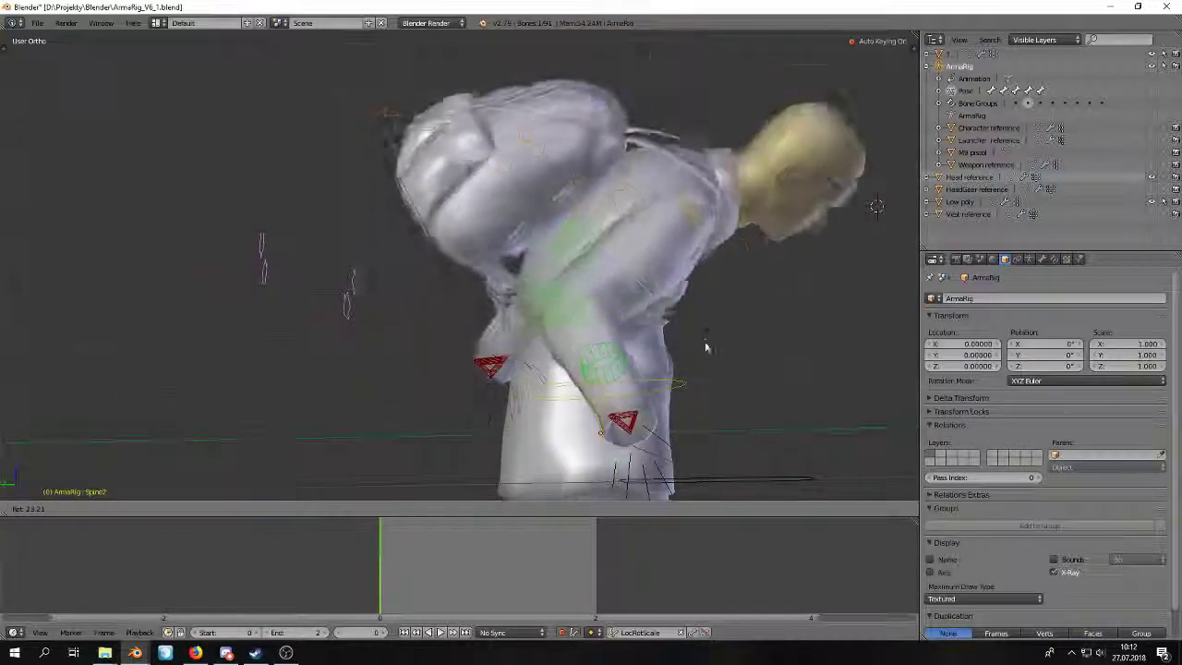
right_click(700, 347)
middle_click_drag(699, 344, 443, 434)
middle_click_drag(388, 314, 701, 261)
Select the Spine1 bone and rotate it forward and backward as a cancelled test of the backpack's deformation.
right_click(680, 289)
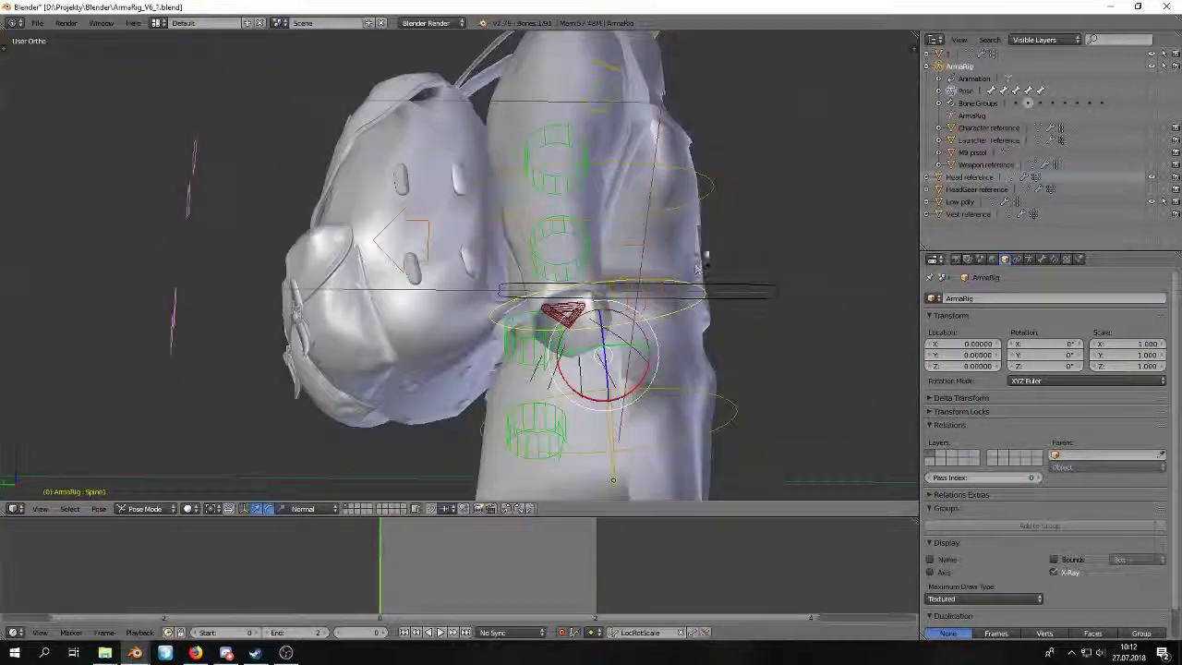
key("r")
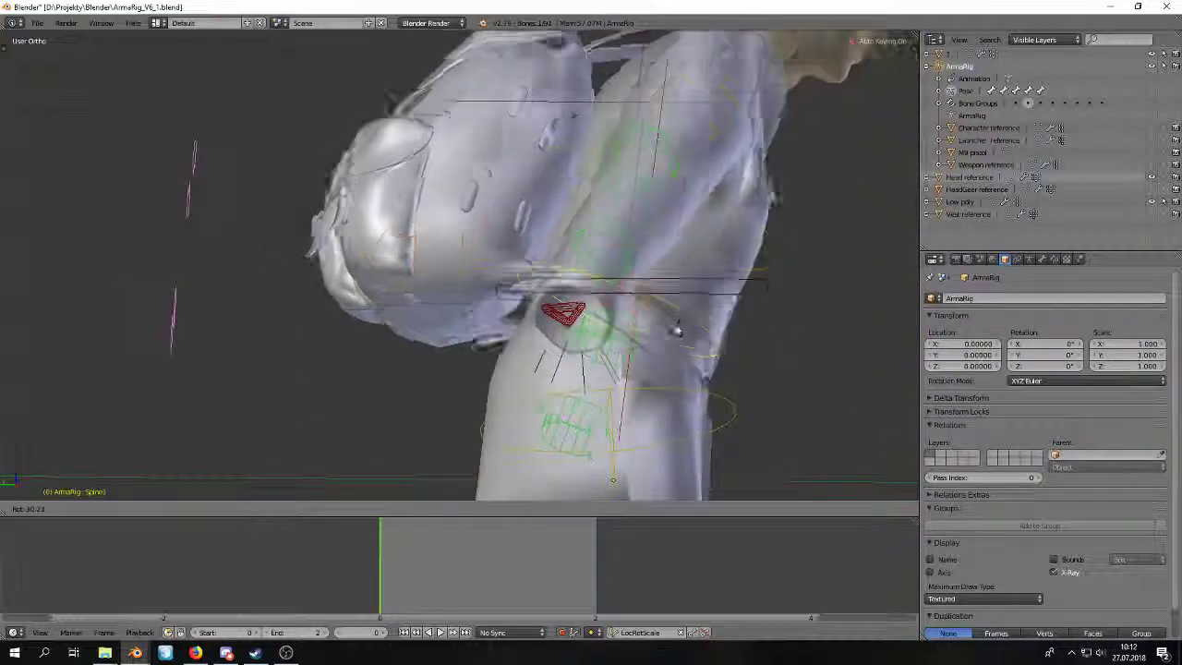
left_click(584, 254)
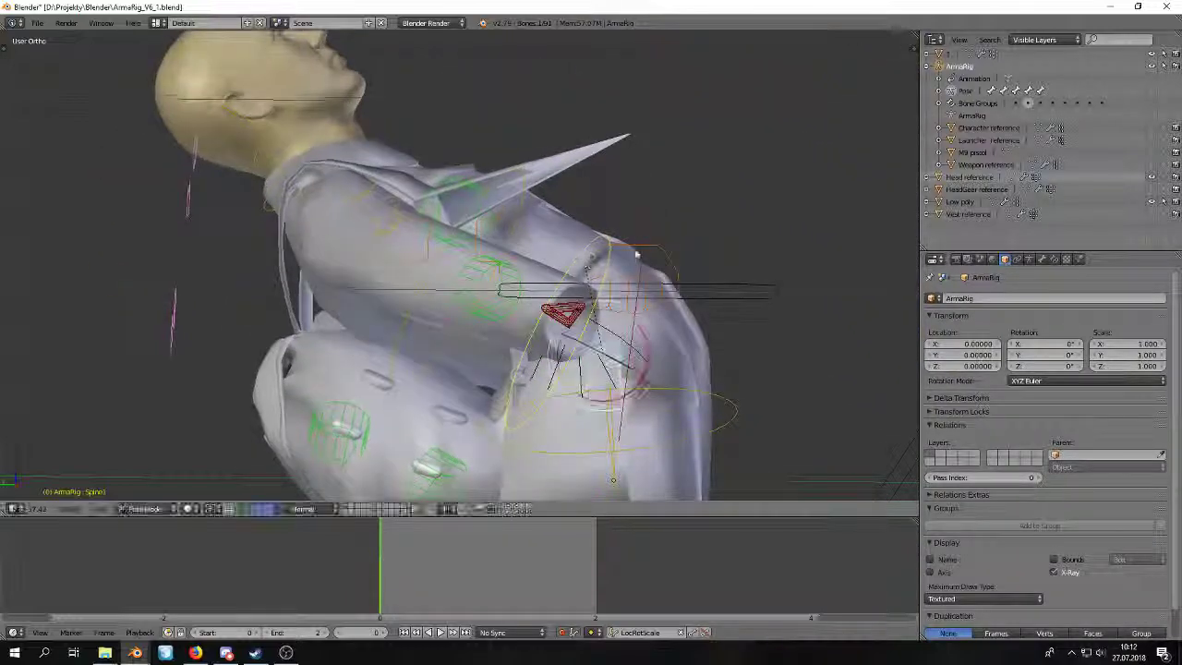
middle_click_drag(583, 254, 625, 294)
middle_click_drag(611, 197, 517, 199)
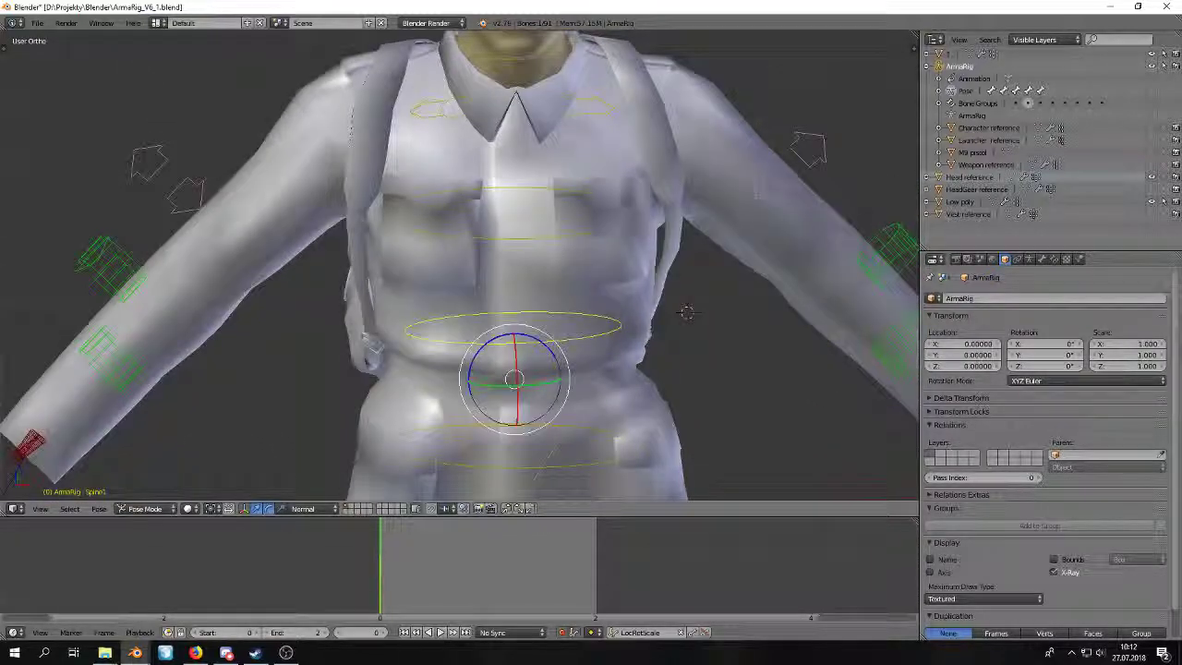
Tilt the Spine2 bone in trial rotations viewed from the front to check the straps, cancelling each one.
middle_click_drag(586, 115, 573, 222)
right_click(621, 211)
right_click(607, 212)
key("r")
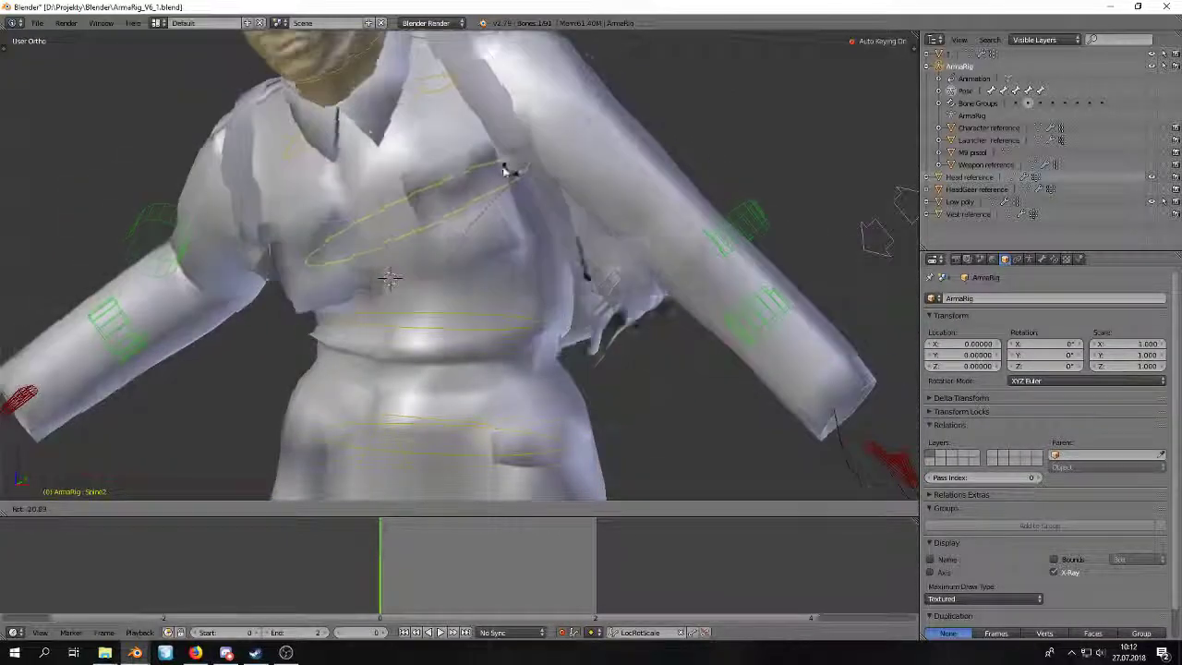
right_click(526, 210)
middle_click_drag(523, 212, 554, 184)
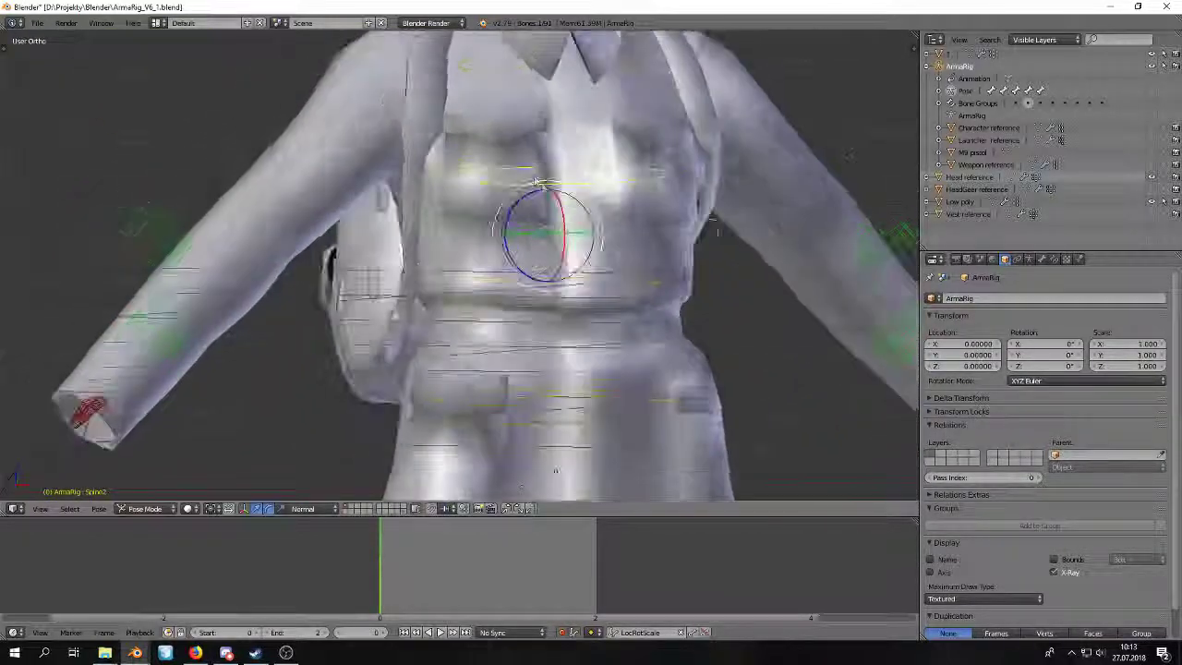
key("r")
right_click(602, 152)
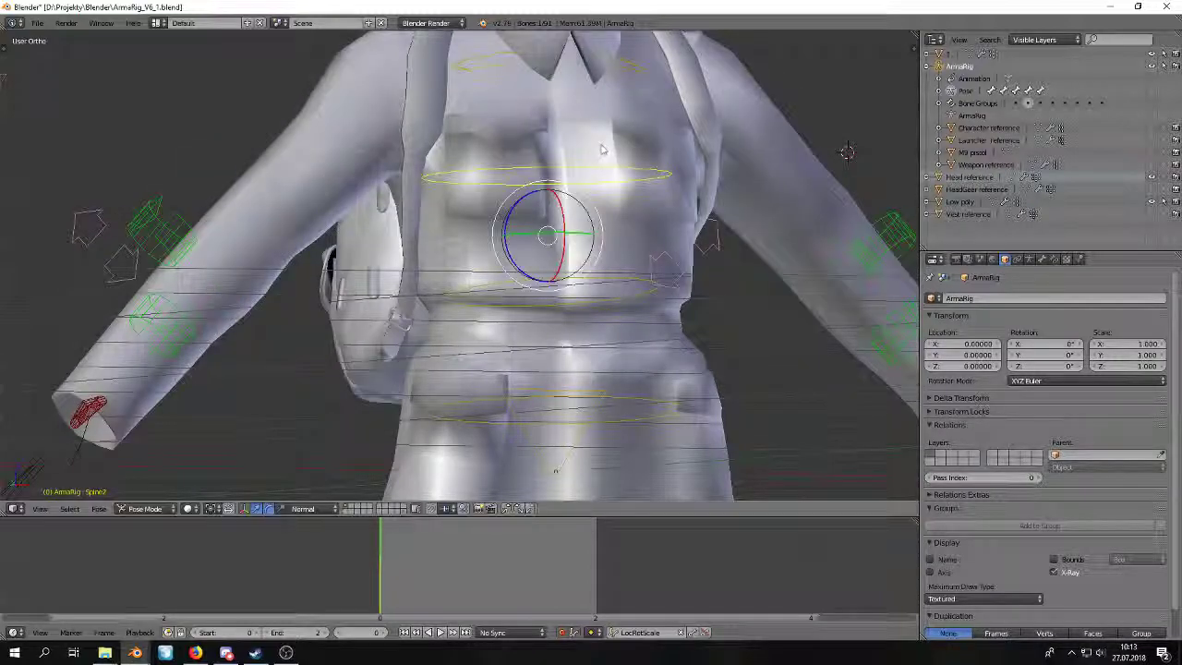
Try moving the RightShoulder bone to check the shoulder strap's deformation, cancelling the move.
key("r")
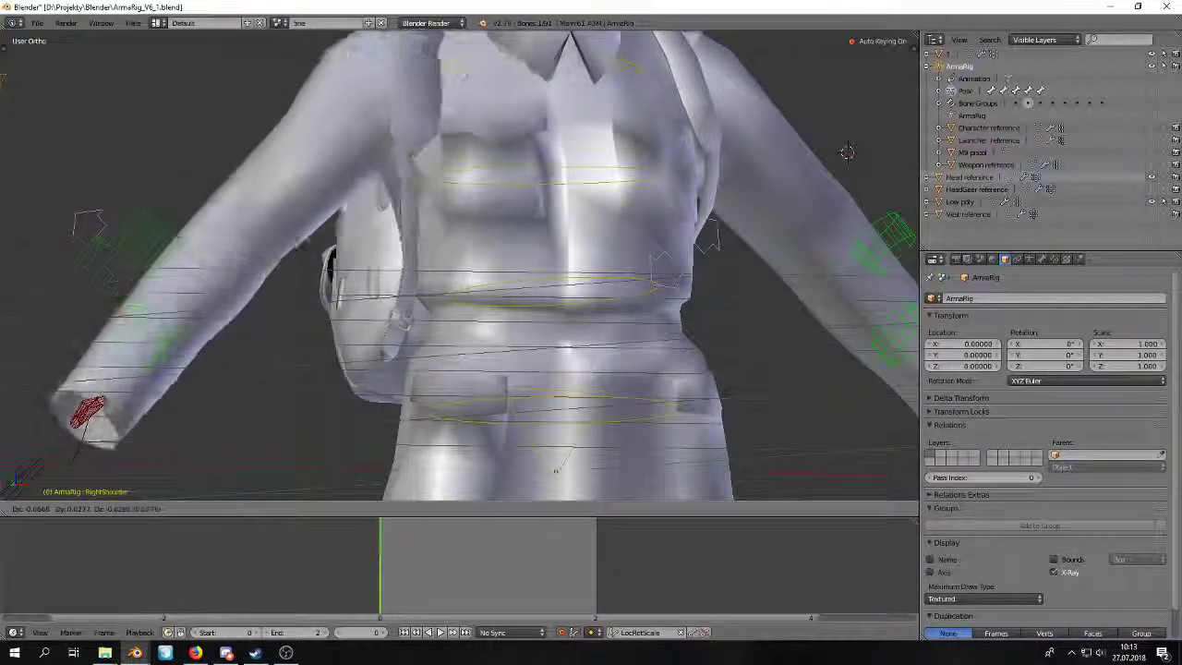
right_click(423, 99)
middle_click_drag(495, 35, 498, 37, "shift")
scroll(362, 450, "down", 3)
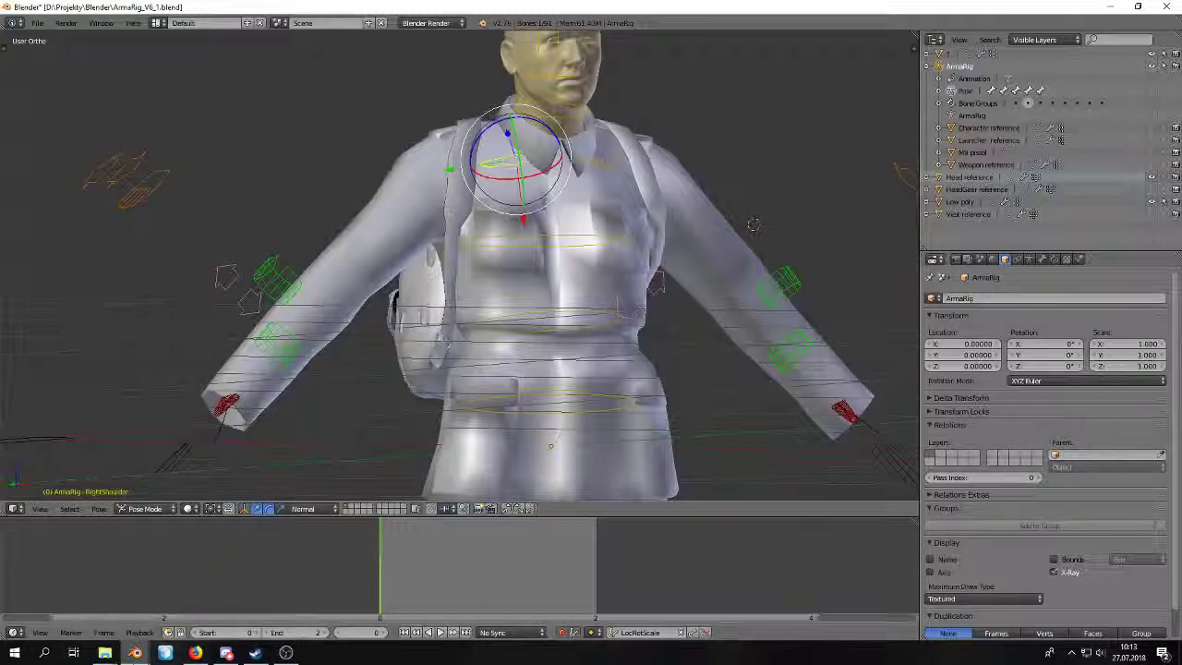
Switch to the Siipuli_low.blend file and put the Low poly backpack into Weight Paint mode.
mouse_move(135, 653)
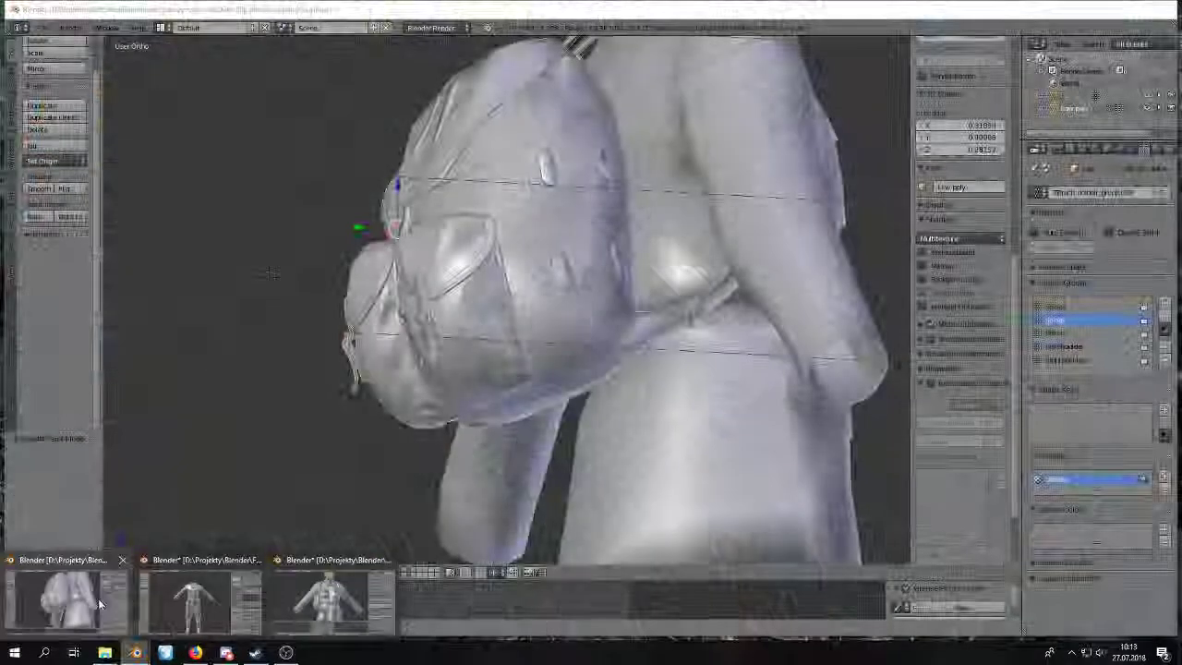
left_click(97, 599)
middle_click_drag(480, 409, 614, 472)
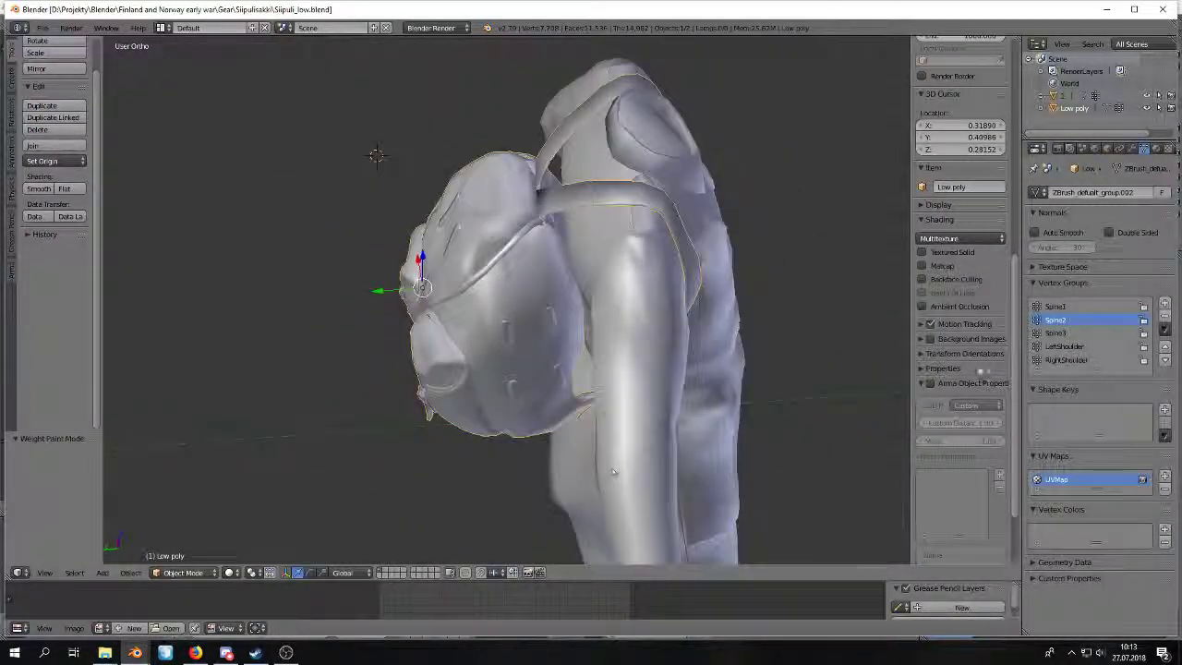
key("z")
key("z")
middle_click_drag(633, 301, 646, 176)
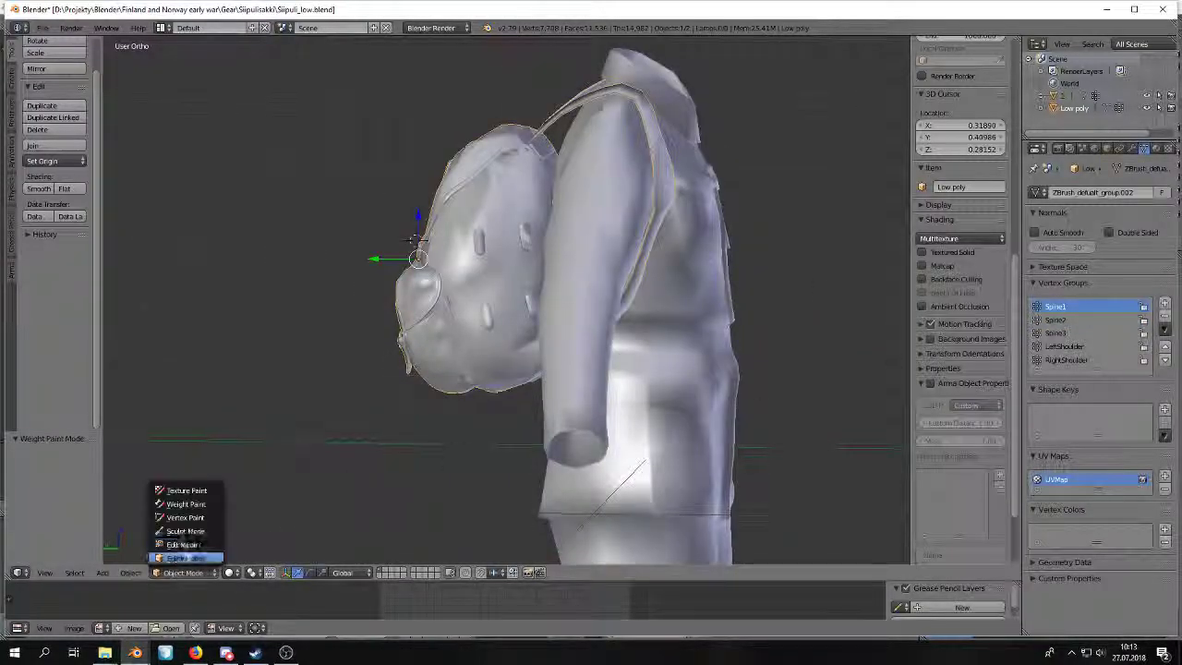
left_click(187, 505)
Remove the Spine1 and Spine3 vertex groups from the backpack.
mouse_move(341, 433)
middle_mouse_down()
mouse_move(430, 409)
mouse_move(392, 438)
mouse_move(398, 394)
mouse_move(446, 390)
mouse_move(396, 406)
mouse_move(498, 378)
mouse_move(418, 386)
mouse_move(415, 401)
mouse_move(452, 397)
middle_mouse_up()
left_click(1165, 315)
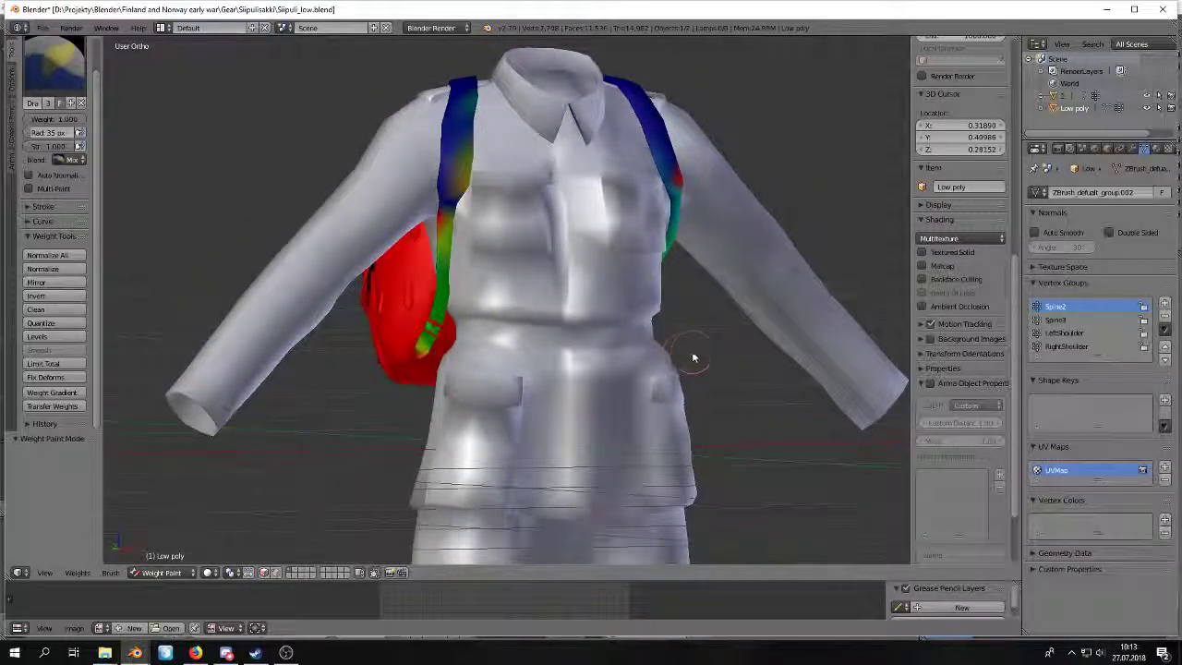
middle_click_drag(685, 353, 554, 427)
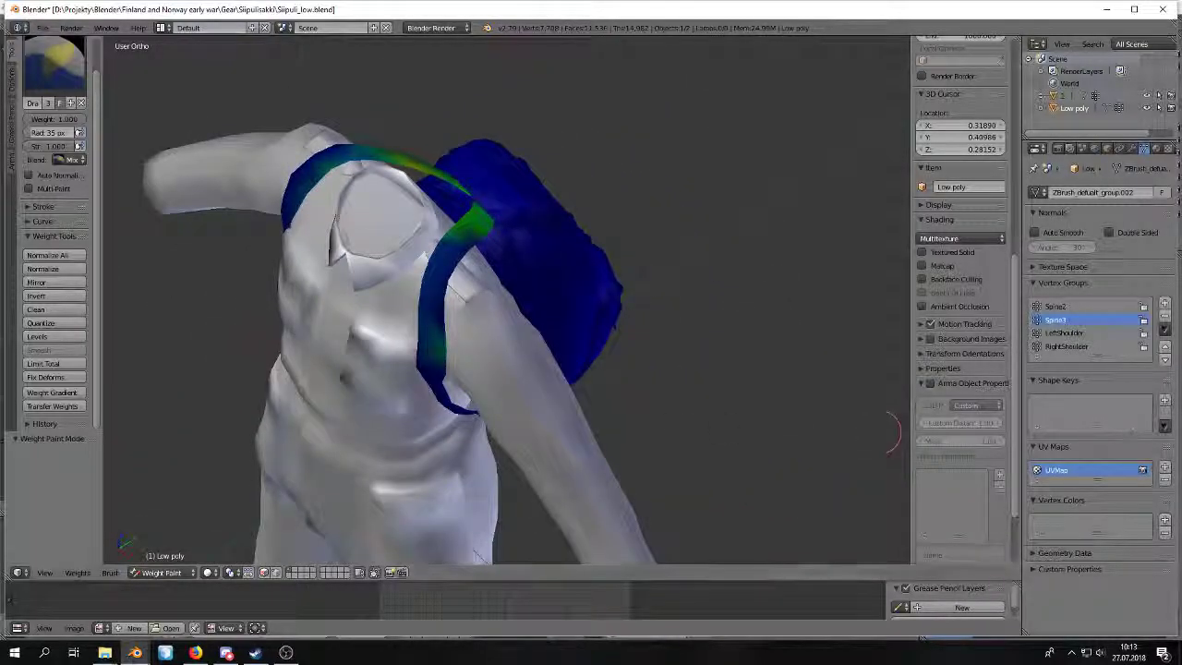
left_click(1164, 316)
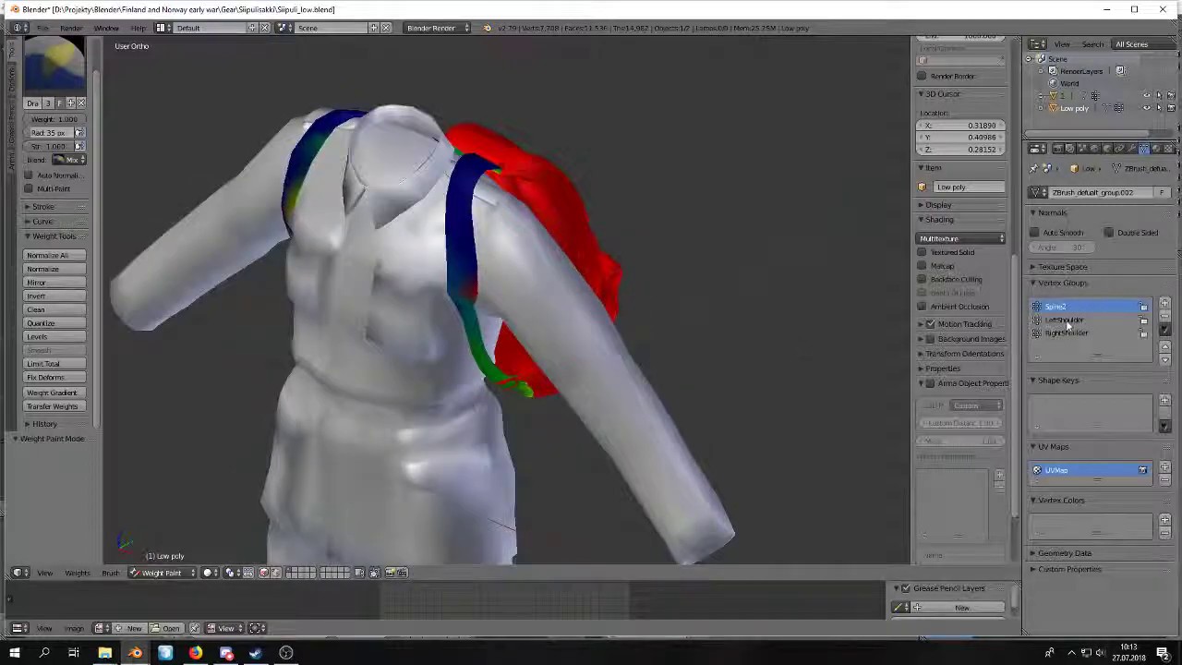
Check the remaining vertex groups and examine how the backpack's shoulder straps sit on the jacket in Object Mode.
left_click(1064, 321)
left_click(1055, 307)
middle_click_drag(786, 342, 242, 509)
left_click(167, 558)
right_click(437, 335)
right_click(437, 334)
key("z")
middle_click_drag(415, 323, 637, 157)
key("z")
middle_click_drag(701, 258, 641, 290)
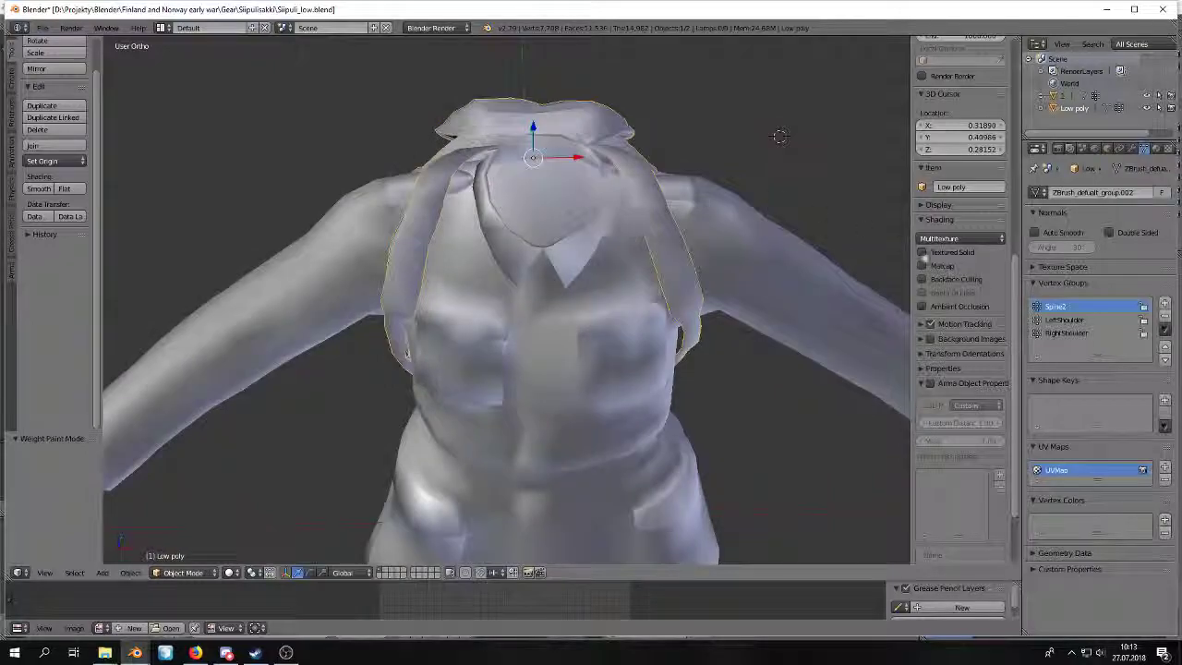
key("z")
key("z")
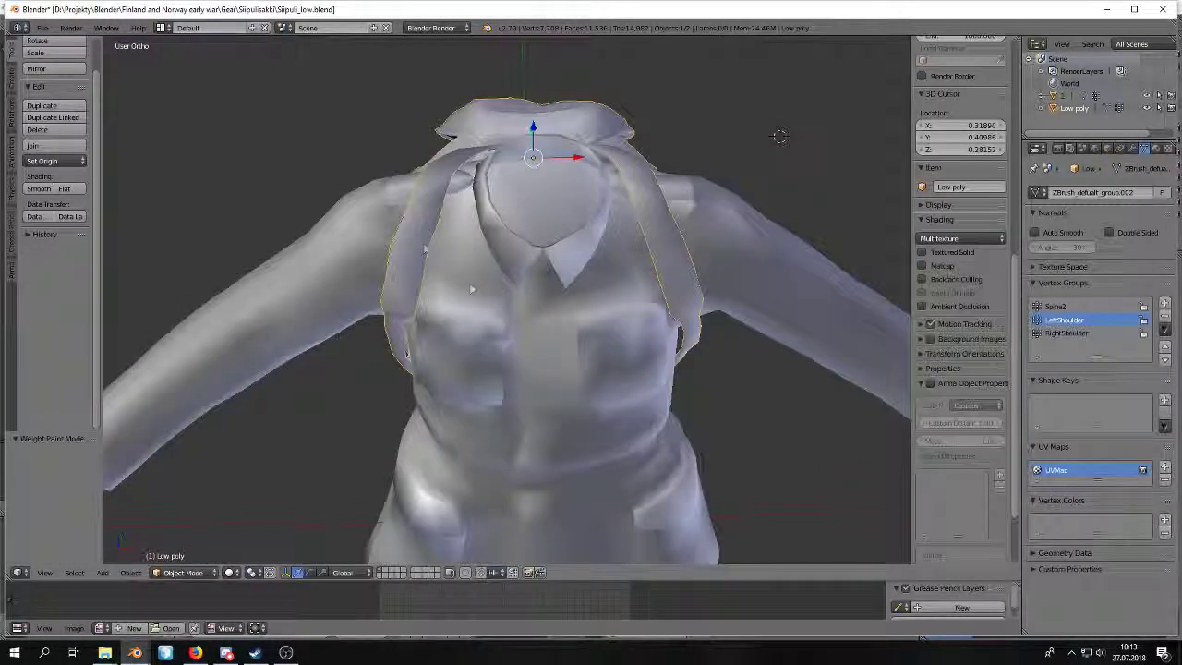
key("Tab")
middle_click_drag(415, 245, 490, 246)
key("z")
key("z")
key("Tab")
mouse_move(536, 273)
middle_mouse_down()
mouse_move(519, 289)
mouse_move(529, 238)
mouse_move(428, 211)
middle_mouse_up()
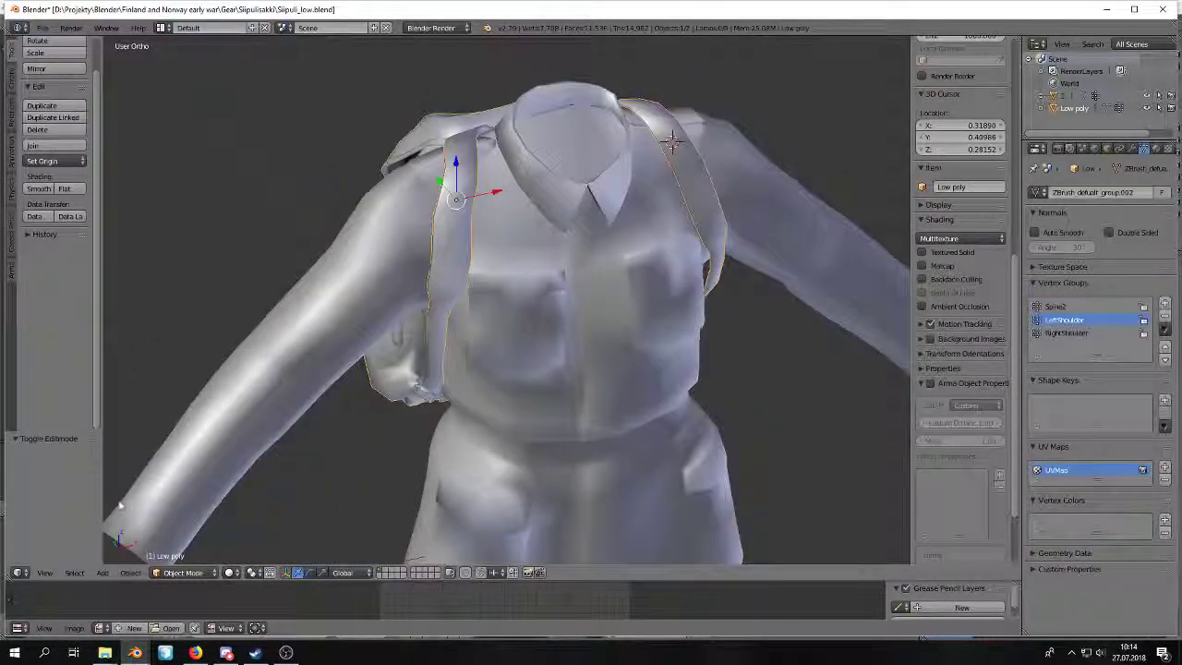
Return to Weight Paint mode and paint LeftShoulder weight 1.000 on the part of the left strap that passes over the shoulder.
left_click(159, 573)
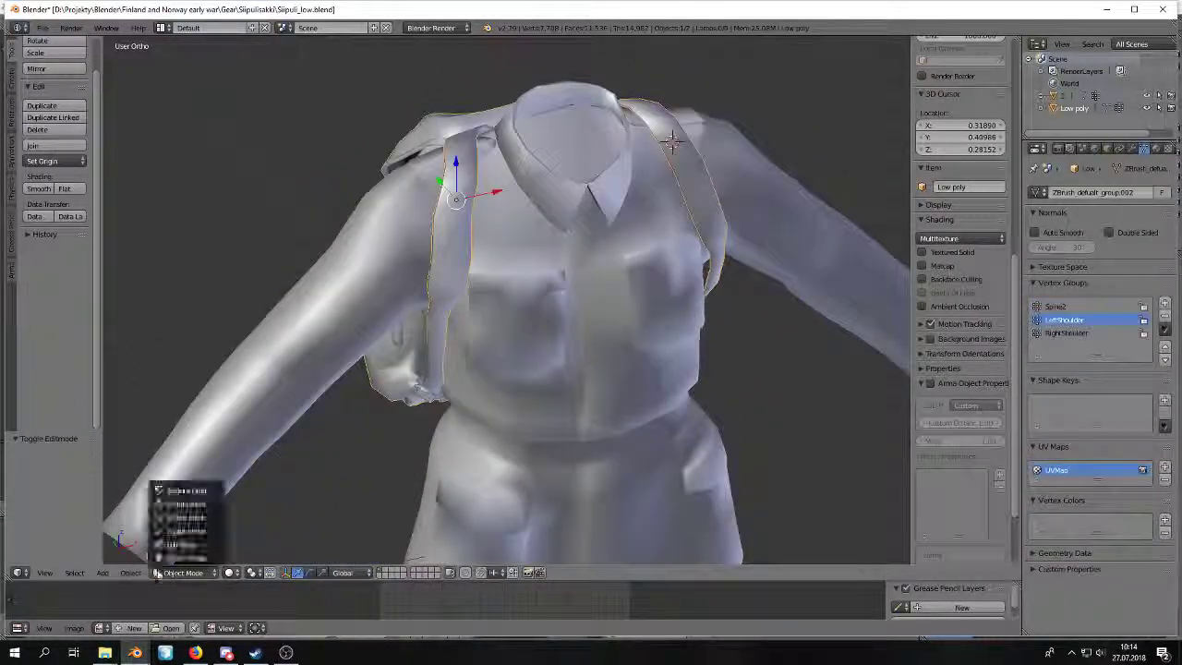
left_click(190, 505)
mouse_move(385, 306)
middle_mouse_down()
mouse_move(330, 338)
mouse_move(288, 285)
middle_mouse_up()
middle_click_drag(499, 305, 388, 263)
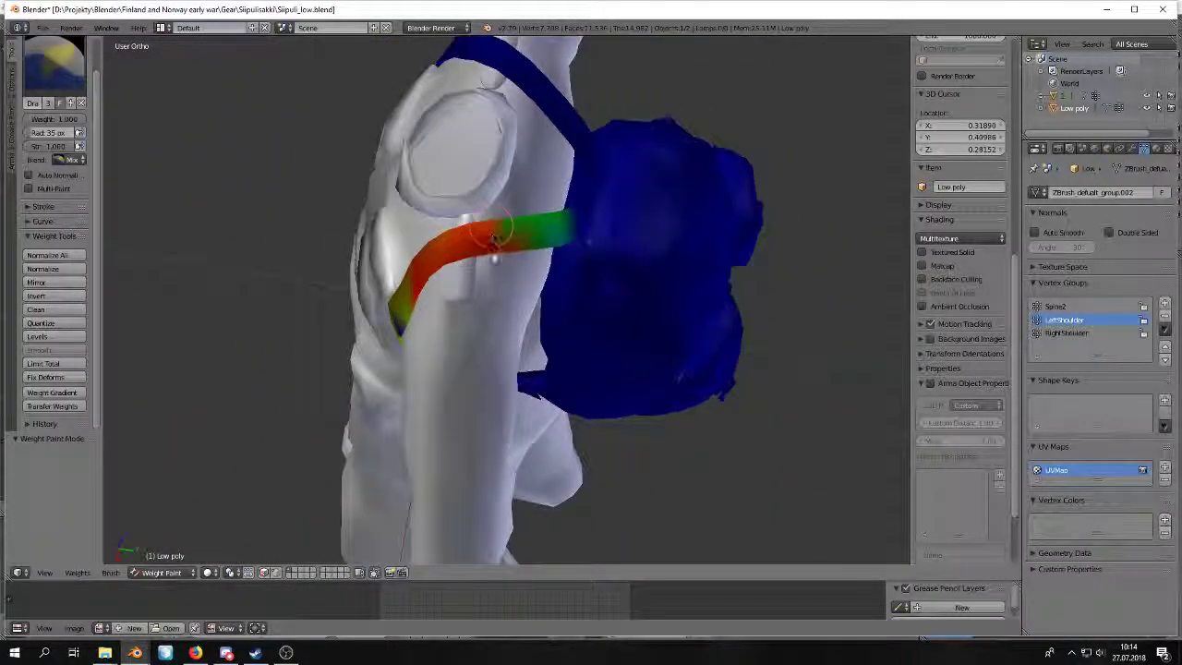
key("z")
middle_click_drag(406, 268, 596, 115)
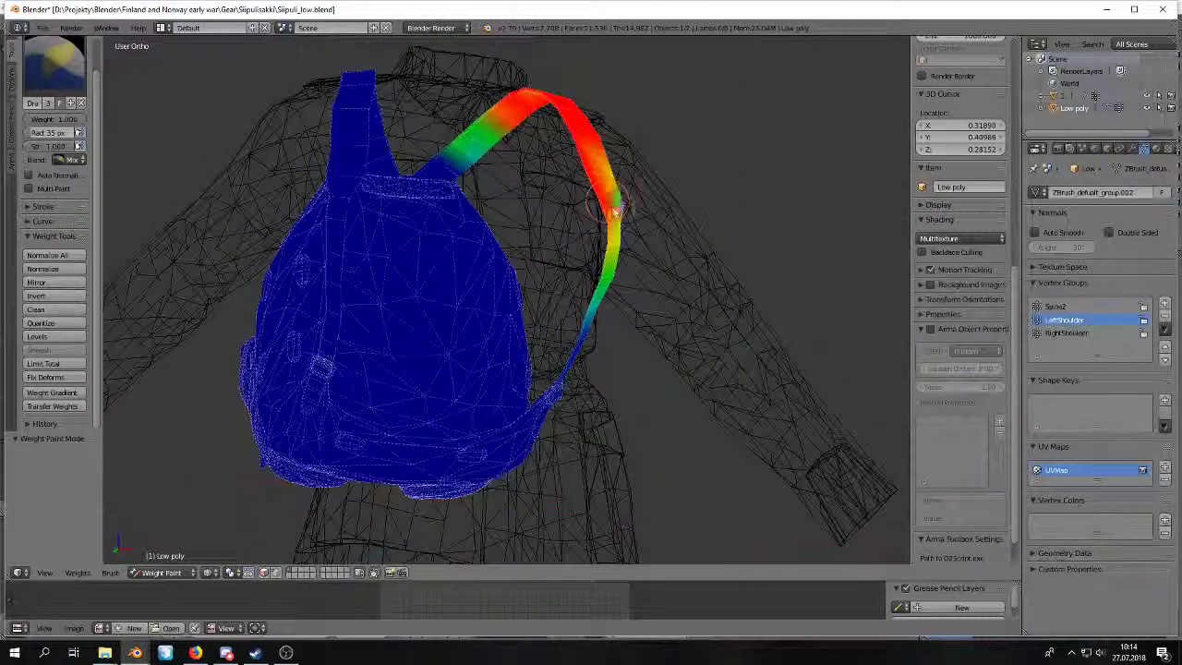
left_click_drag(613, 213, 609, 166)
middle_click_drag(639, 207, 427, 242)
middle_click_drag(466, 162, 480, 201)
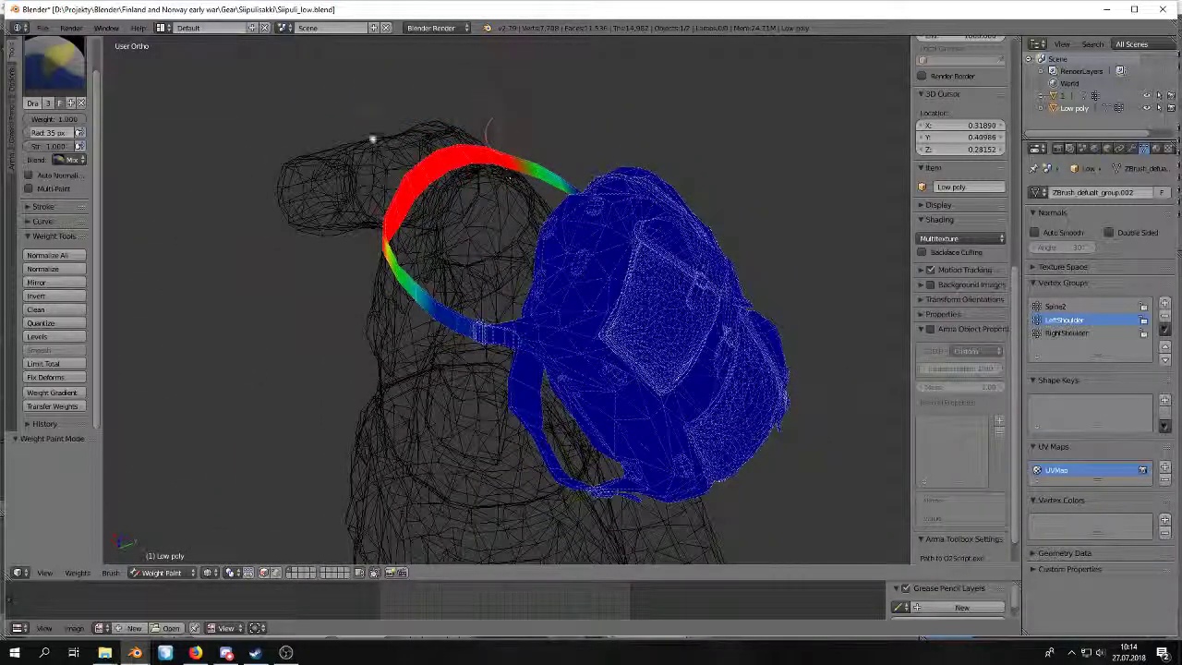
Paint LeftShoulder weight 0.474 on the left strap's lower section and toward its rear attachment.
middle_click_drag(269, 204, 373, 297)
middle_click_drag(432, 327, 595, 305)
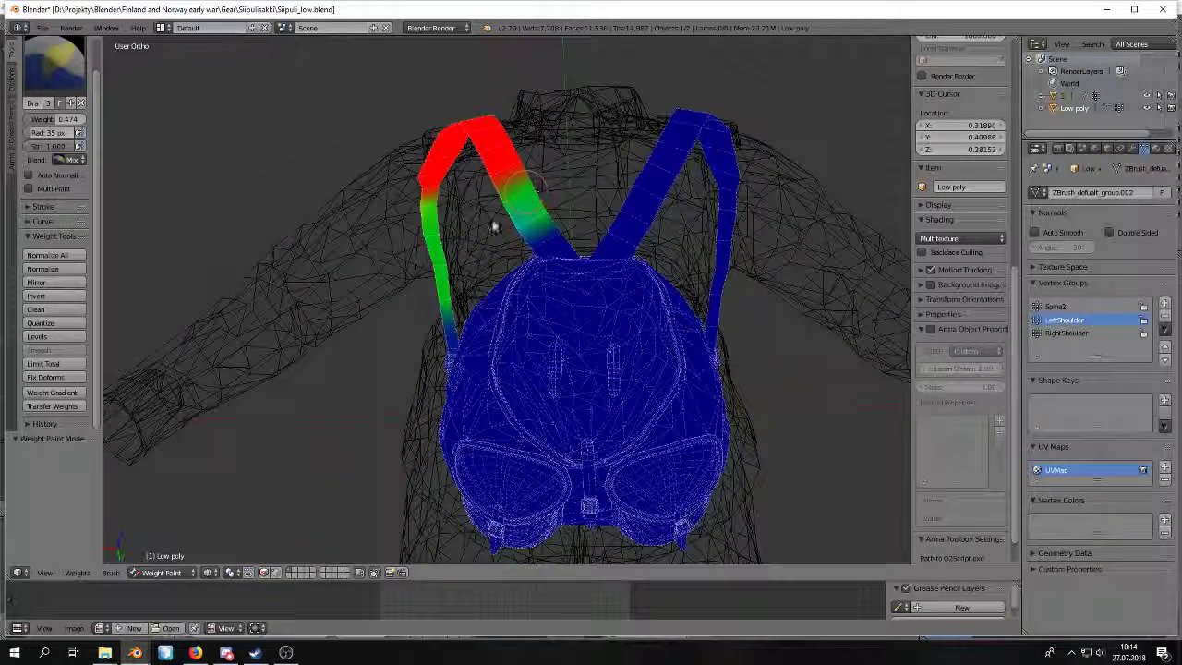
middle_click_drag(567, 216, 591, 245)
Activate the RightShoulder group and paint weight 0.432 on the right strap's lower section and near its rear attachment.
left_click(1066, 332)
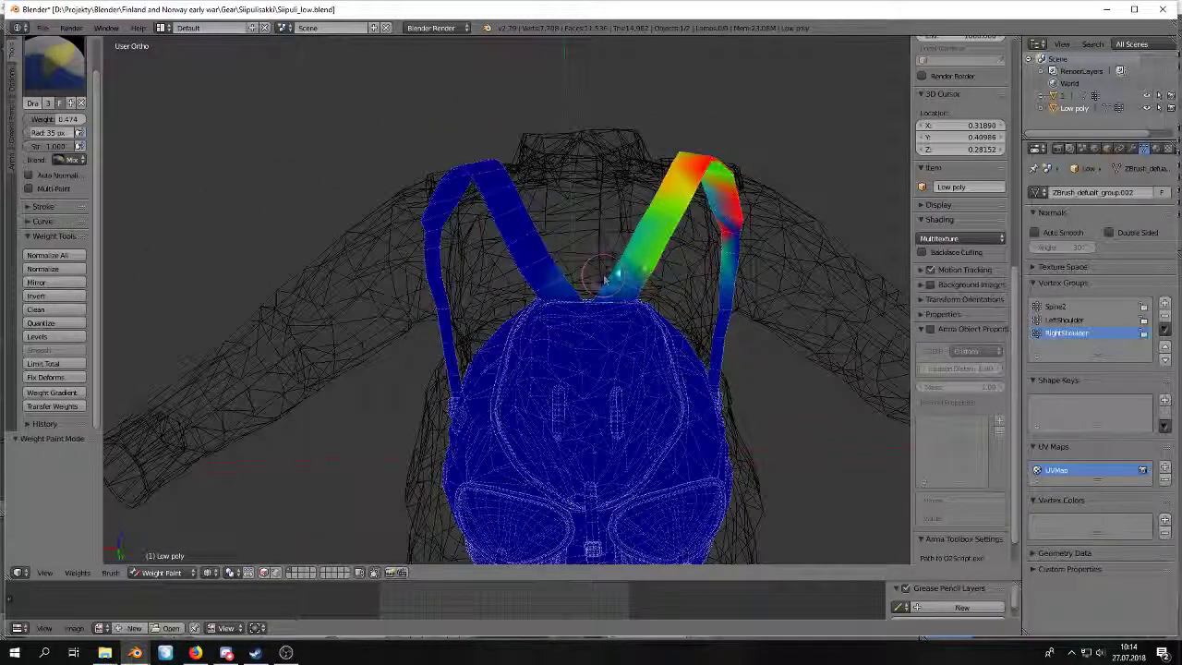
middle_click_drag(655, 264, 376, 209)
middle_click_drag(346, 269, 121, 152)
scroll(227, 135, "up", 3)
middle_click_drag(422, 225, 598, 281)
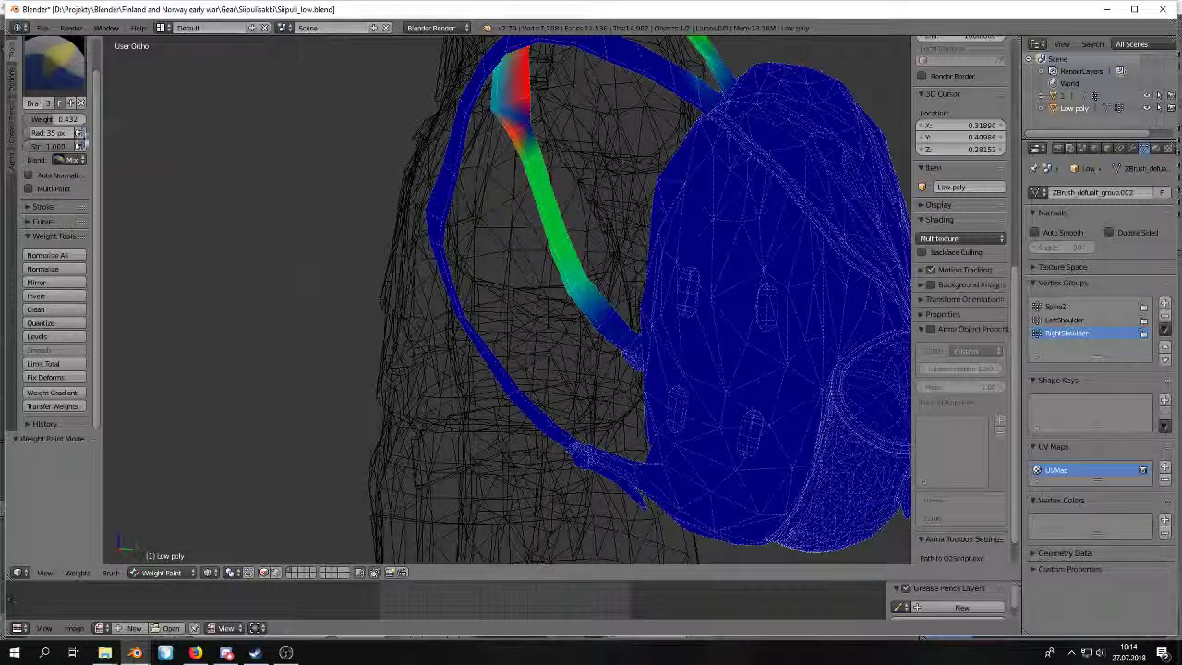
Set the brush weight to 1.000 and paint the right strap's over-the-shoulder section in the RightShoulder group.
left_click_drag(57, 120, 87, 119)
middle_click_drag(246, 142, 534, 209)
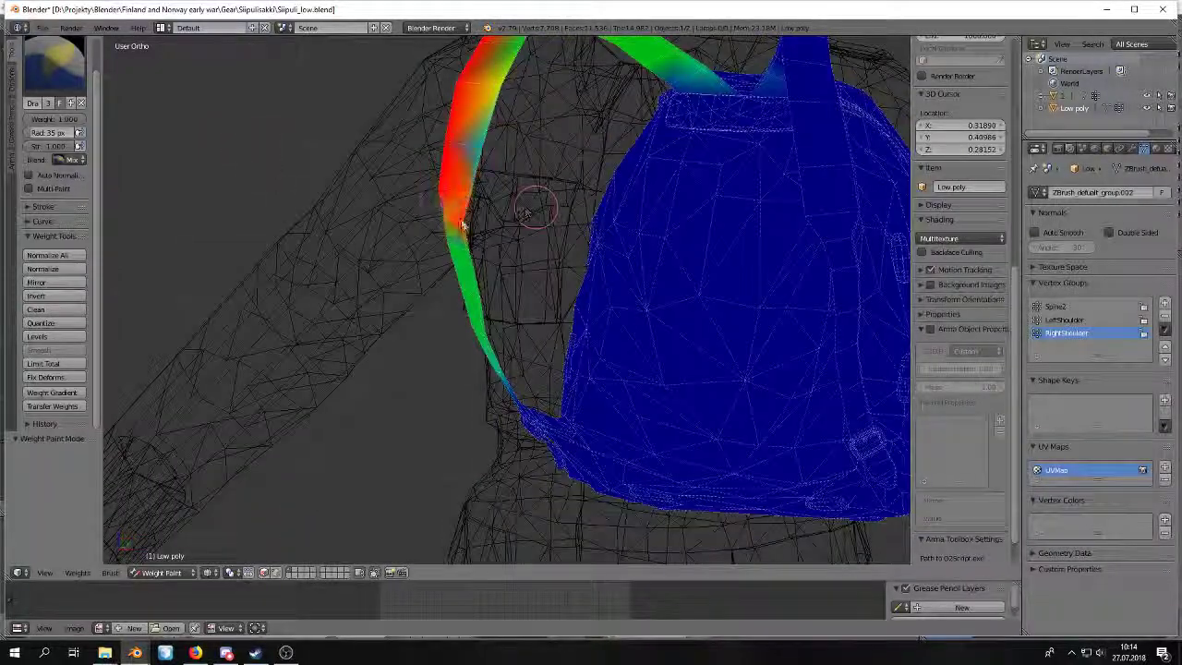
middle_click_drag(479, 136, 533, 199)
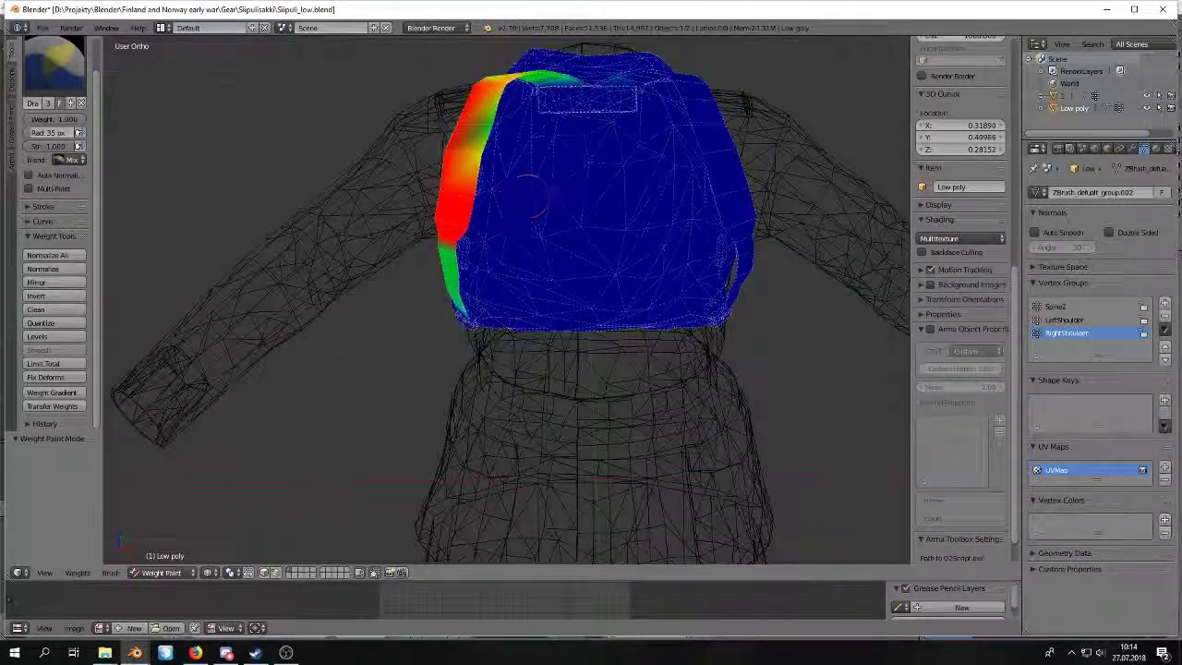
middle_click_drag(444, 157, 498, 193)
middle_click_drag(565, 169, 476, 200)
middle_click_drag(457, 315, 359, 236)
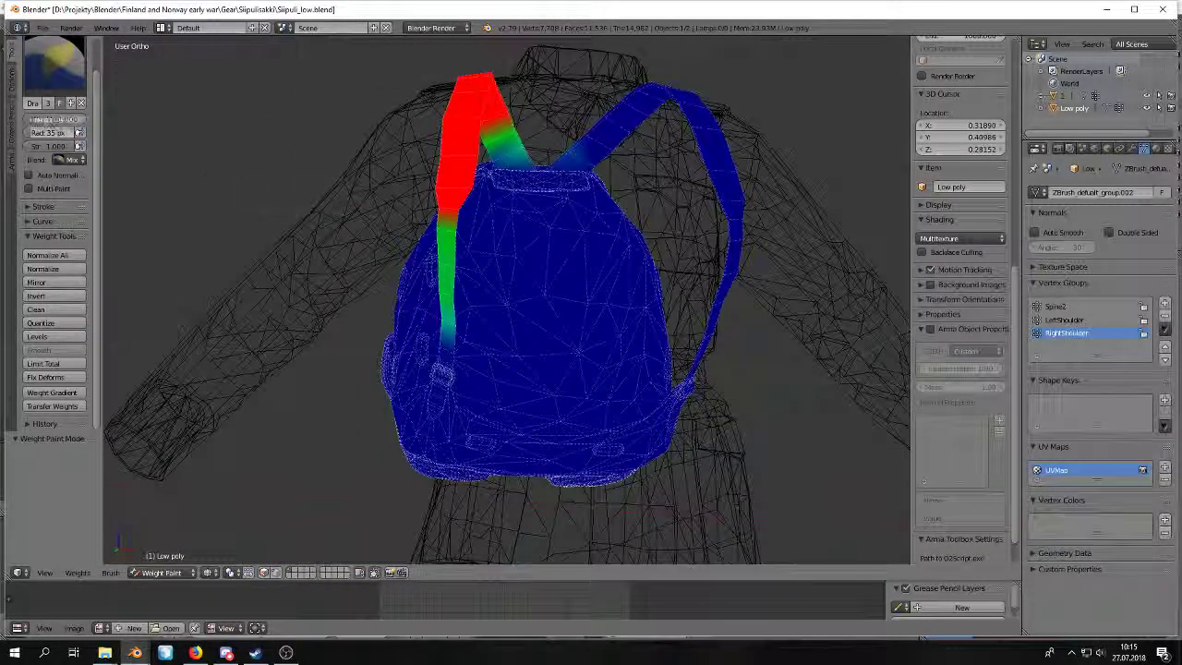
Set the brush weight to 0.147 and fade out the RightShoulder weight at the right strap's lower end.
left_click_drag(56, 120, 43, 119)
middle_click_drag(203, 222, 198, 227)
scroll(409, 259, "up", 3)
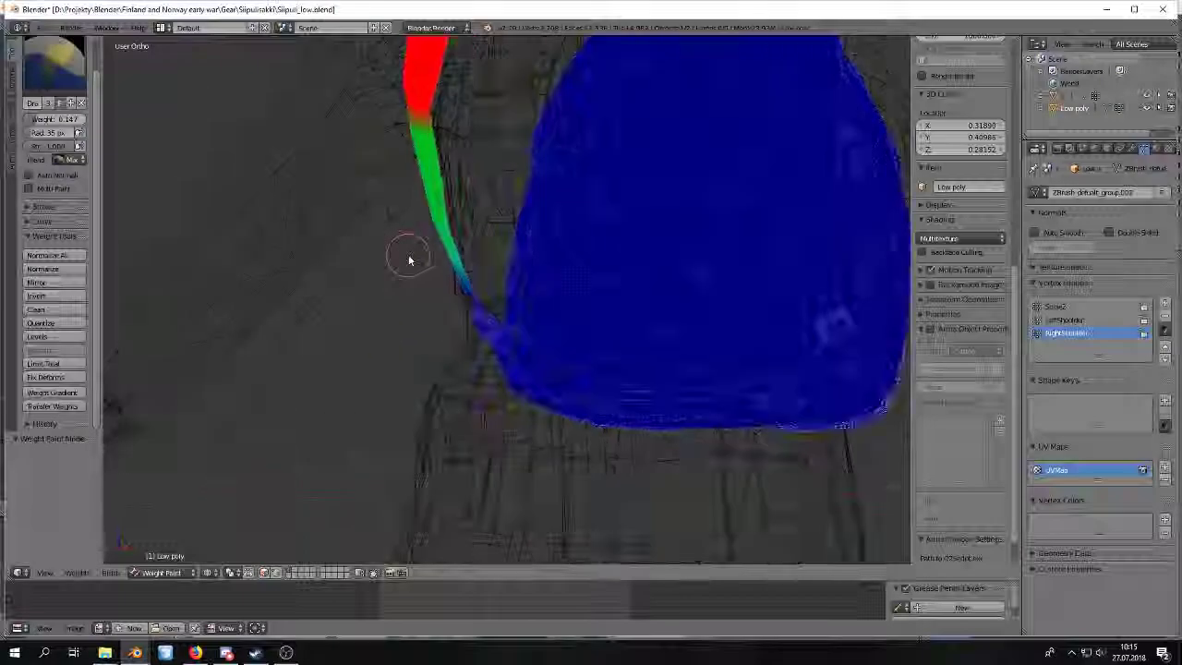
key("z")
scroll(459, 251, "down", 5)
middle_click_drag(459, 250, 775, 303, "shift")
Activate the Spine2 group and paint weight 1.000 on both strap bases where they join the backpack.
left_click(1057, 306)
mouse_move(572, 304)
middle_mouse_down()
mouse_move(397, 310)
mouse_move(488, 298)
middle_mouse_up()
key("z")
scroll(421, 297, "up", 2)
key("z")
key("z")
left_click_drag(575, 316, 498, 319)
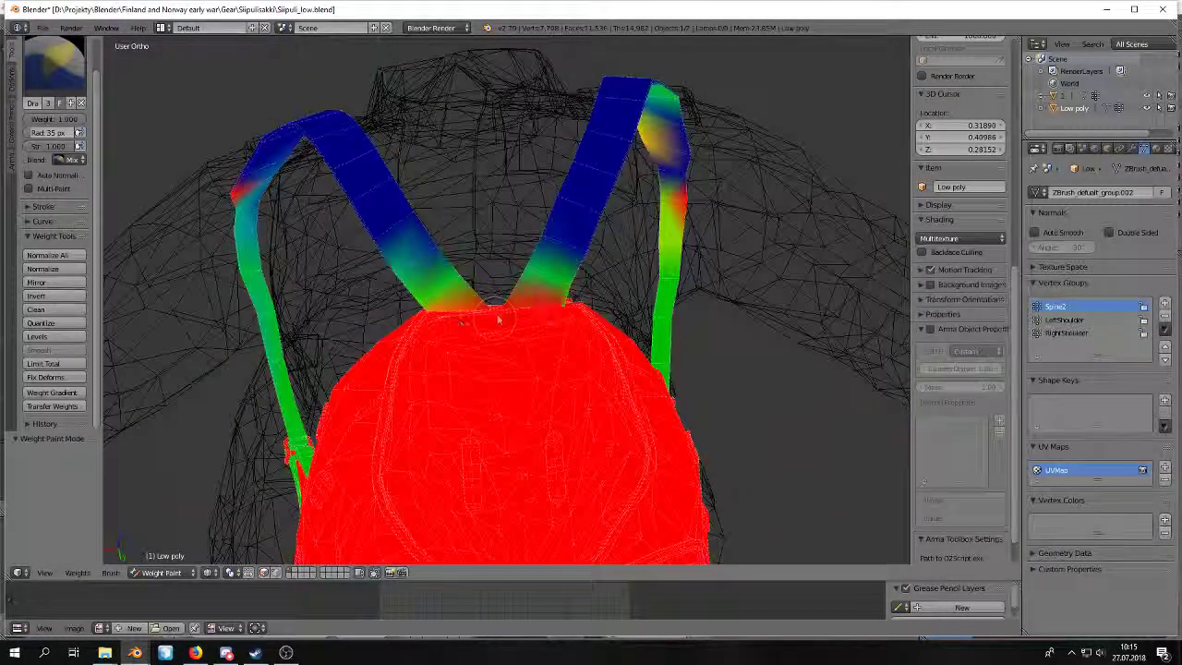
left_click_drag(522, 265, 453, 293)
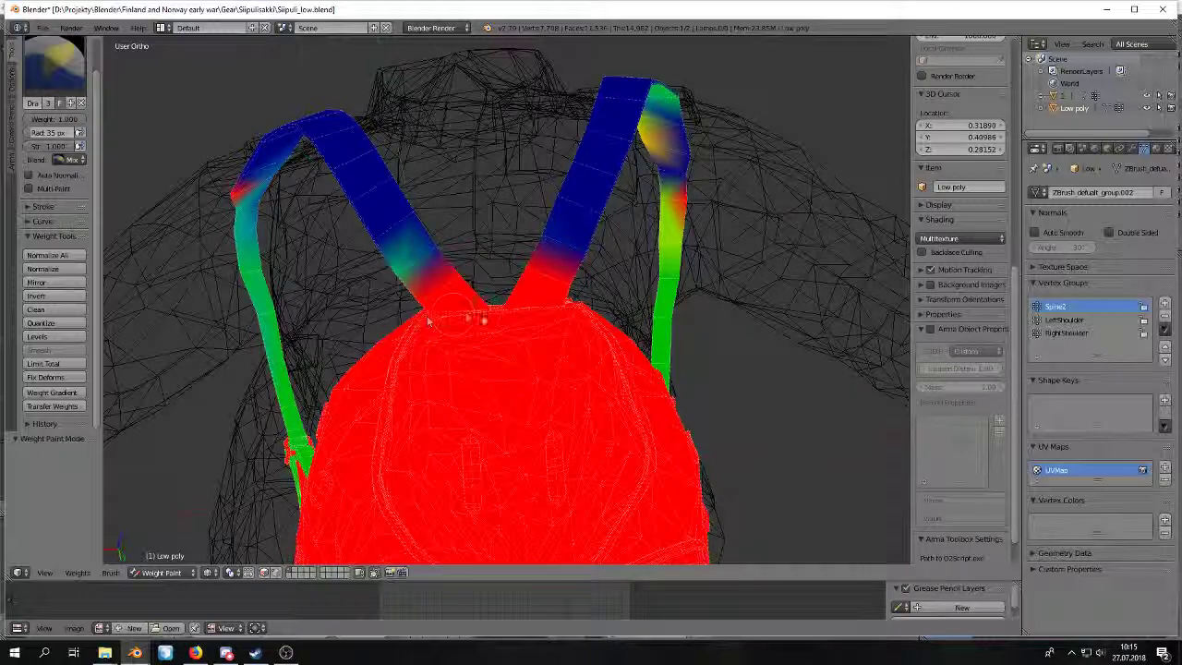
key("z")
scroll(428, 320, "up", 3)
key("z")
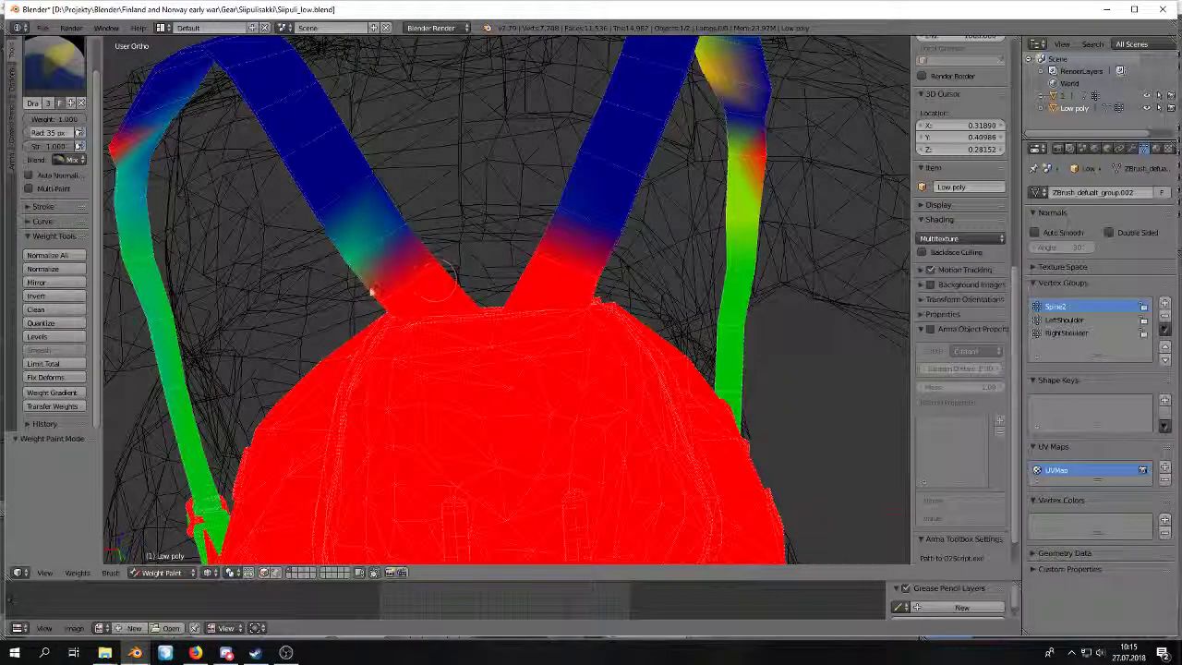
left_click_drag(416, 235, 276, 298)
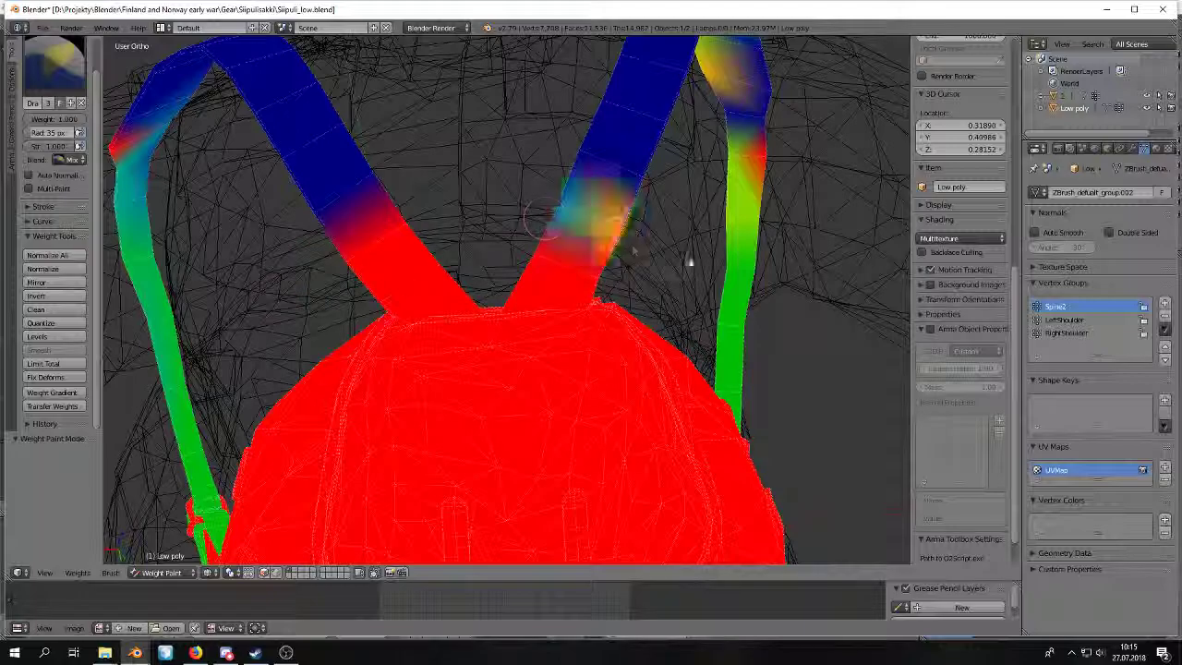
Paint Spine2 weight 0.389 on the left strap just above its base to soften the weight transition.
key("z")
mouse_move(541, 214)
middle_mouse_down()
mouse_move(591, 208)
mouse_move(619, 185)
mouse_move(329, 242)
middle_mouse_up()
key("z")
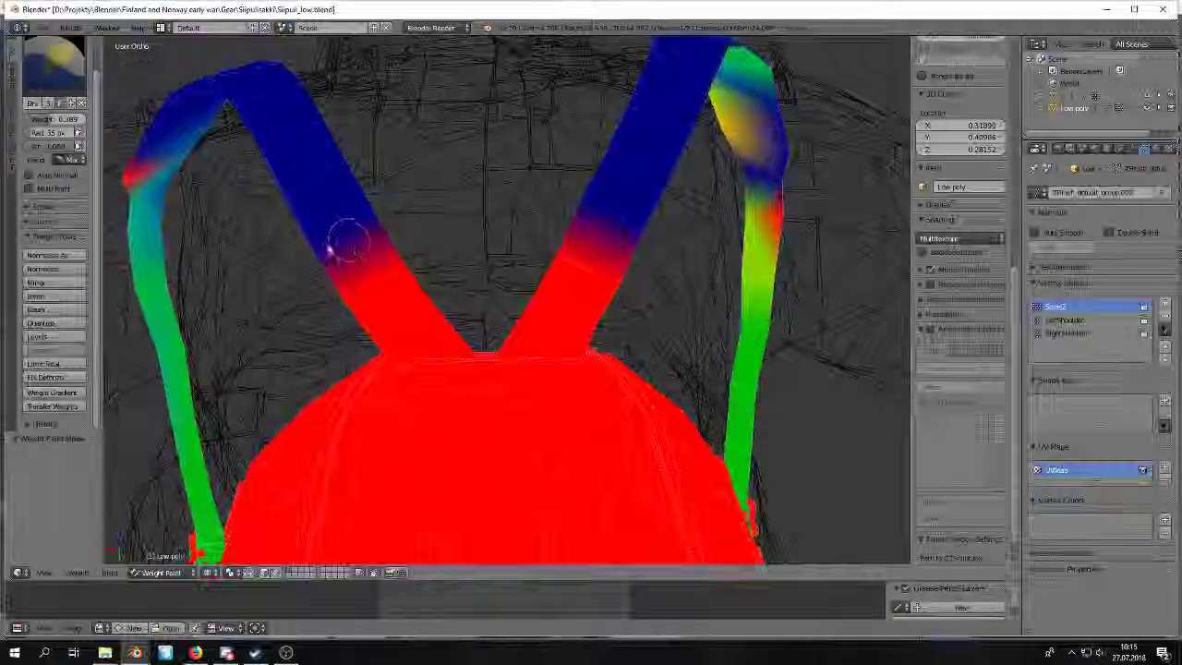
key("z")
mouse_move(361, 230)
middle_mouse_down()
mouse_move(388, 240)
mouse_move(612, 73)
mouse_move(726, 45)
mouse_move(712, 92)
middle_mouse_up()
key("z")
middle_click_drag(762, 125, 704, 147)
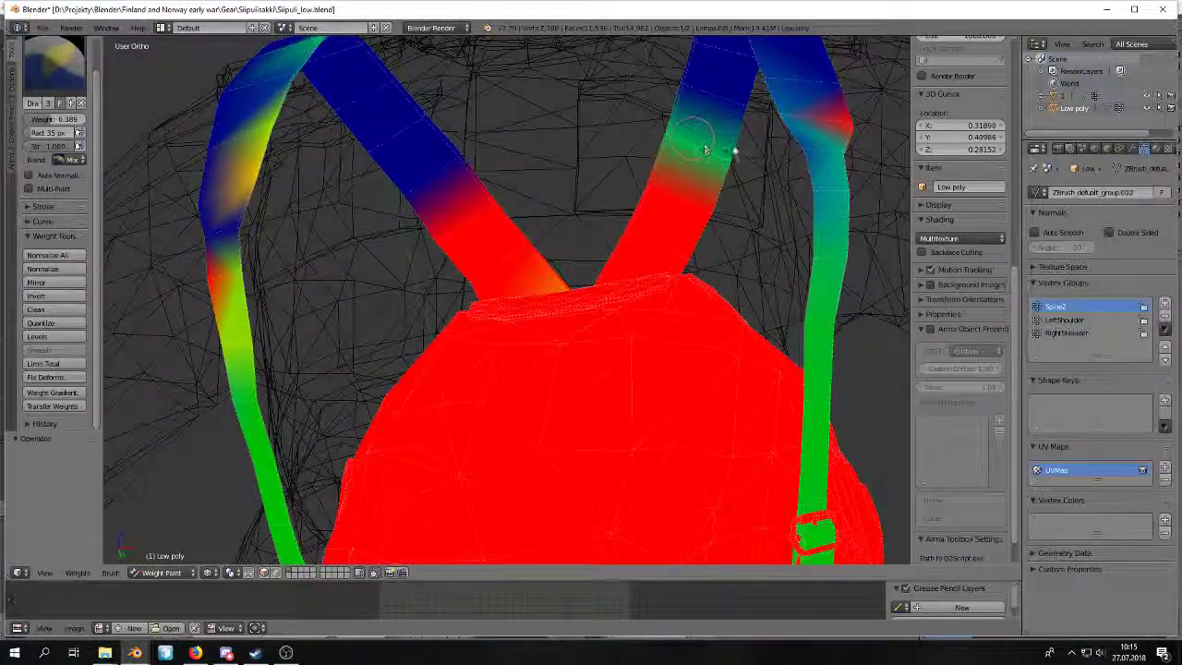
Blend the Spine2 weights on the upper back strap to match the gradient on the opposite strap.
left_click_drag(421, 195, 461, 163)
mouse_move(581, 194)
middle_mouse_down()
mouse_move(474, 216)
mouse_move(361, 214)
middle_mouse_up()
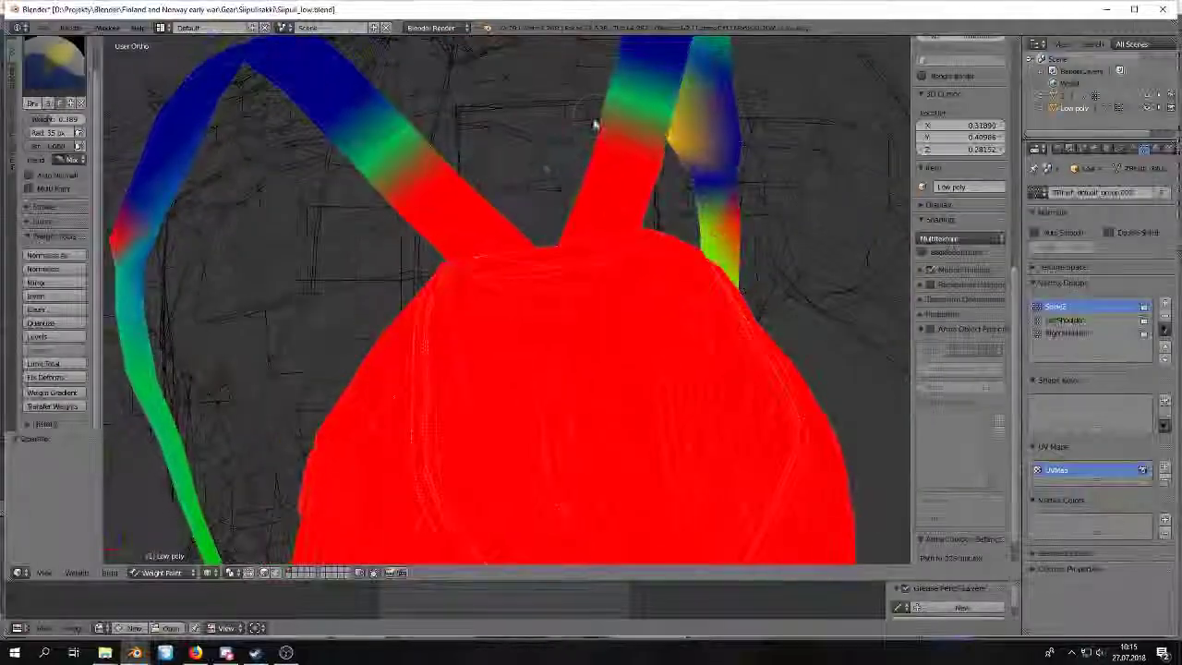
scroll(604, 107, "down", 2)
key("z")
mouse_move(503, 263)
middle_mouse_down()
mouse_move(599, 277)
mouse_move(592, 316)
mouse_move(573, 277)
mouse_move(462, 309)
mouse_move(448, 245)
mouse_move(400, 235)
middle_mouse_up()
key("z")
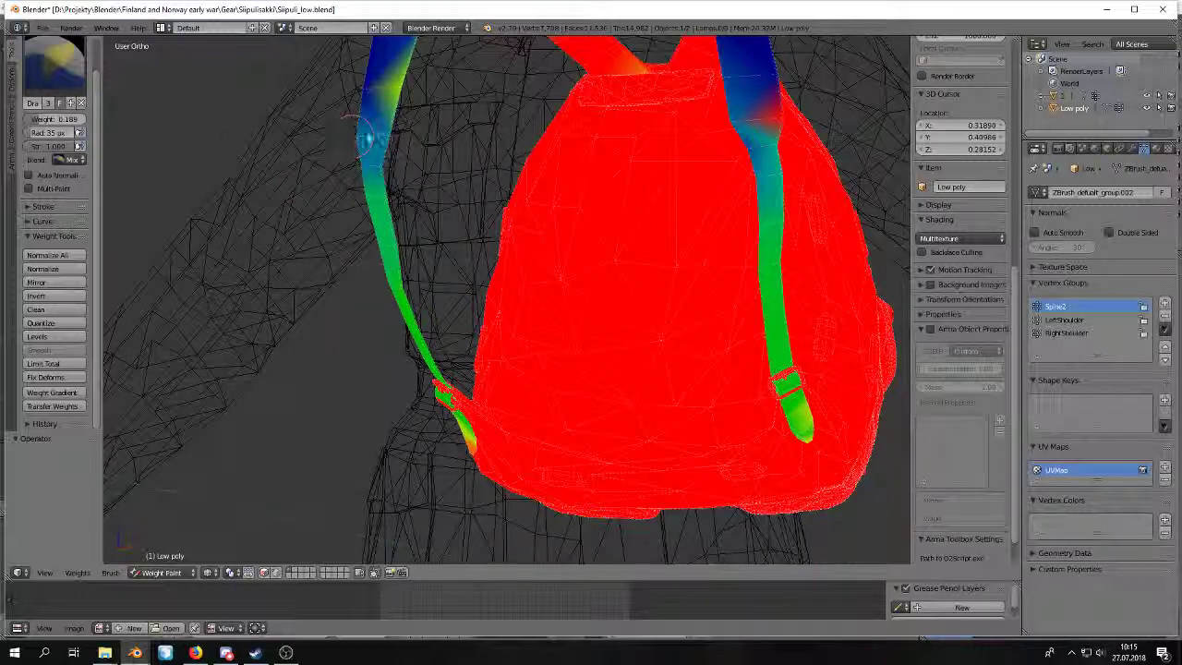
middle_click_drag(397, 208, 498, 203)
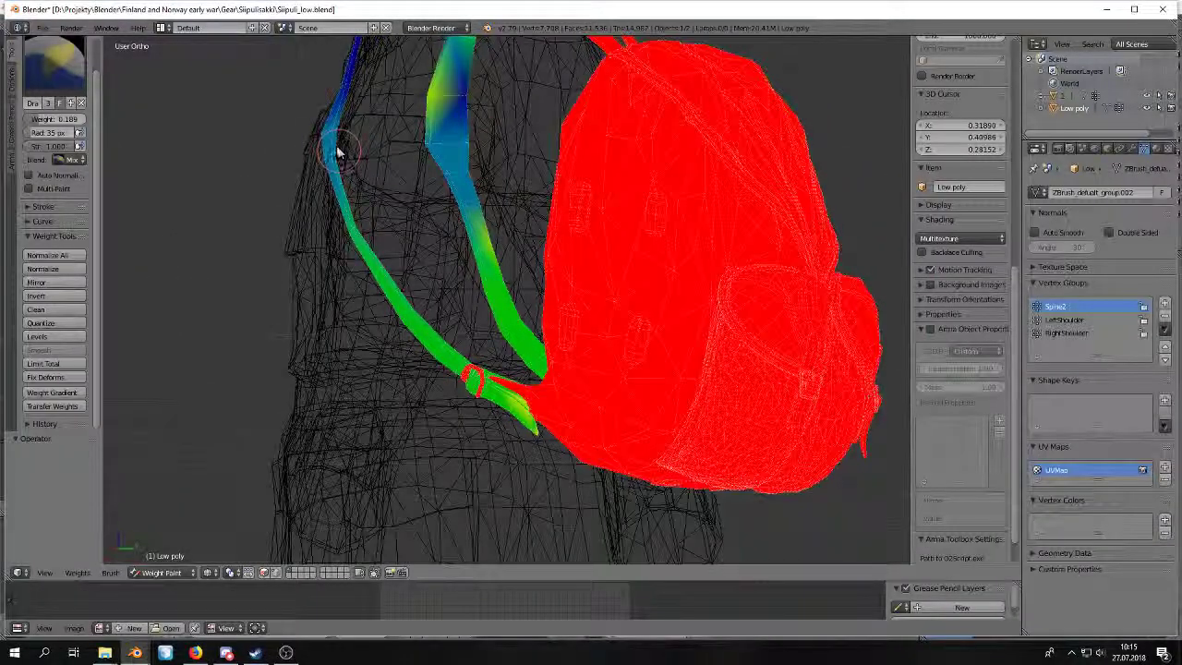
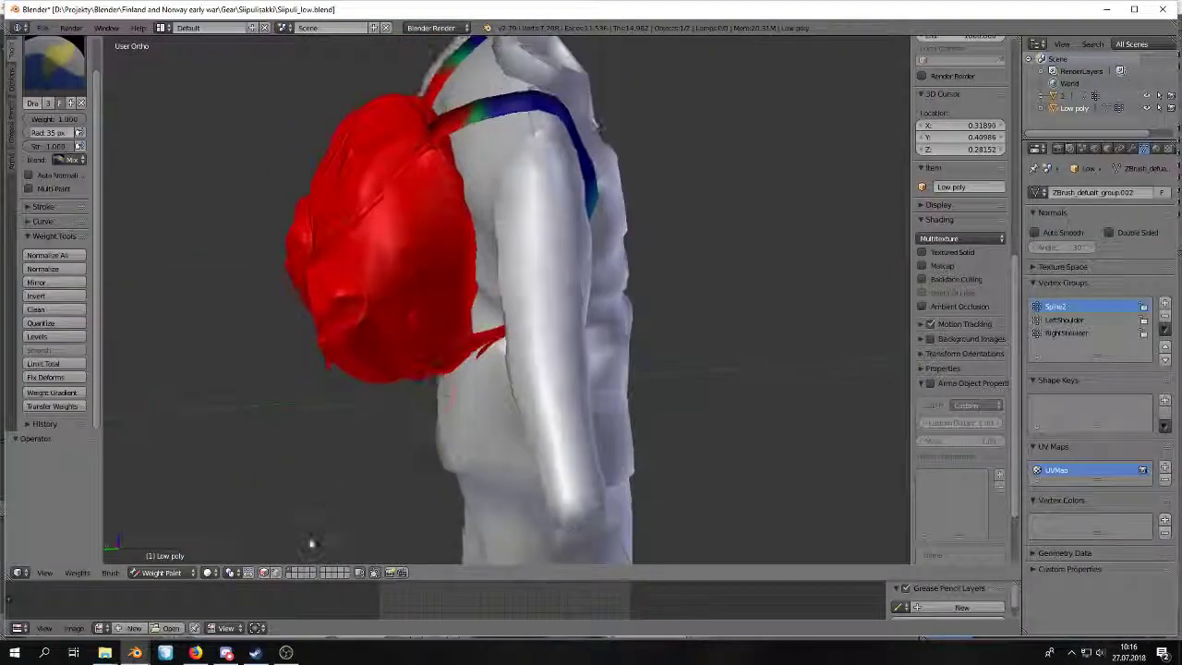
Normalize all vertex groups of the Low poly backpack in Weight Paint mode.
left_click(161, 572)
left_click(158, 557)
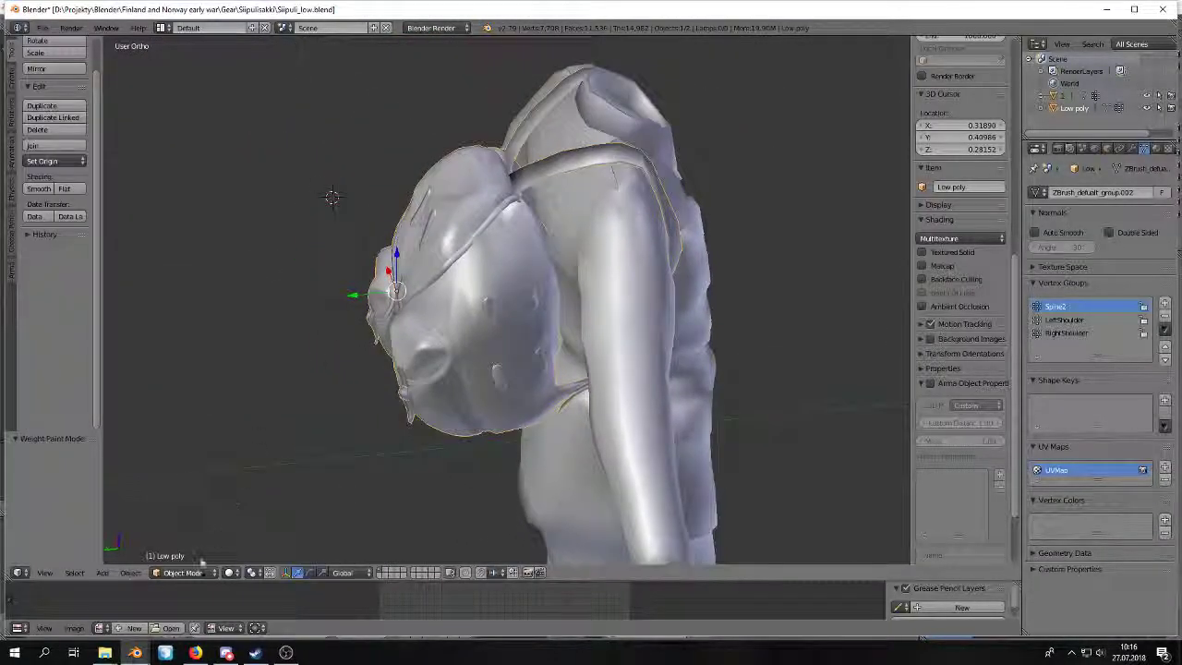
left_click(184, 573)
left_click(197, 505)
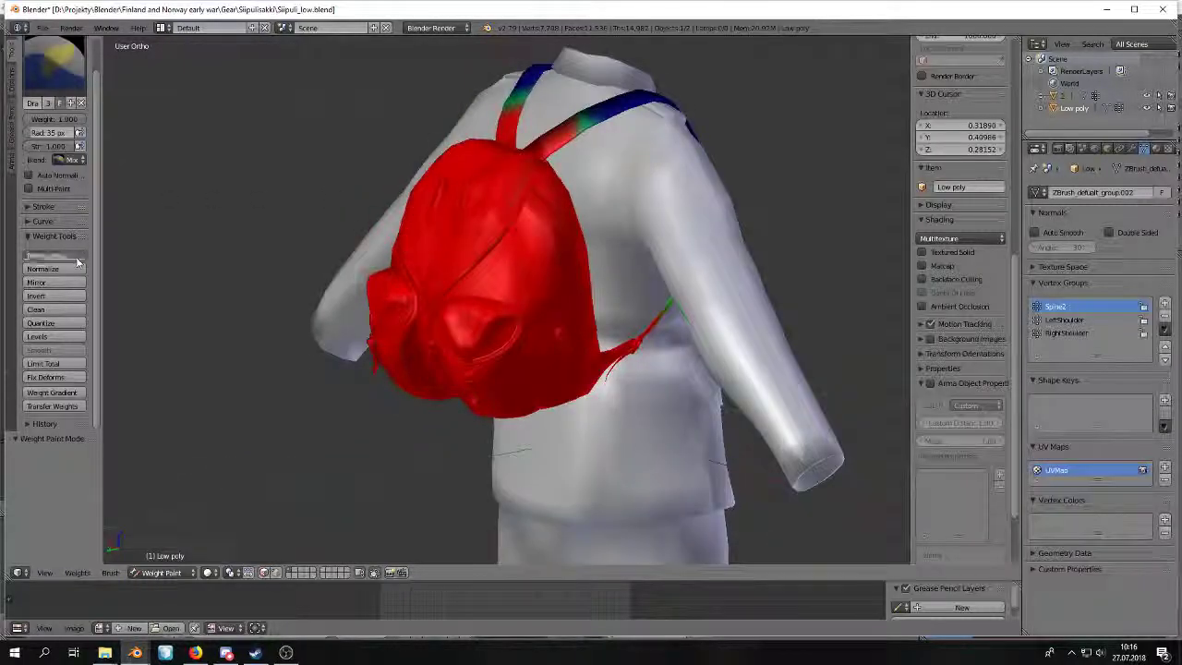
left_click(78, 262)
Check the front strap weights, return to Object Mode and copy the Low poly backpack object.
middle_click_drag(356, 184, 658, 182)
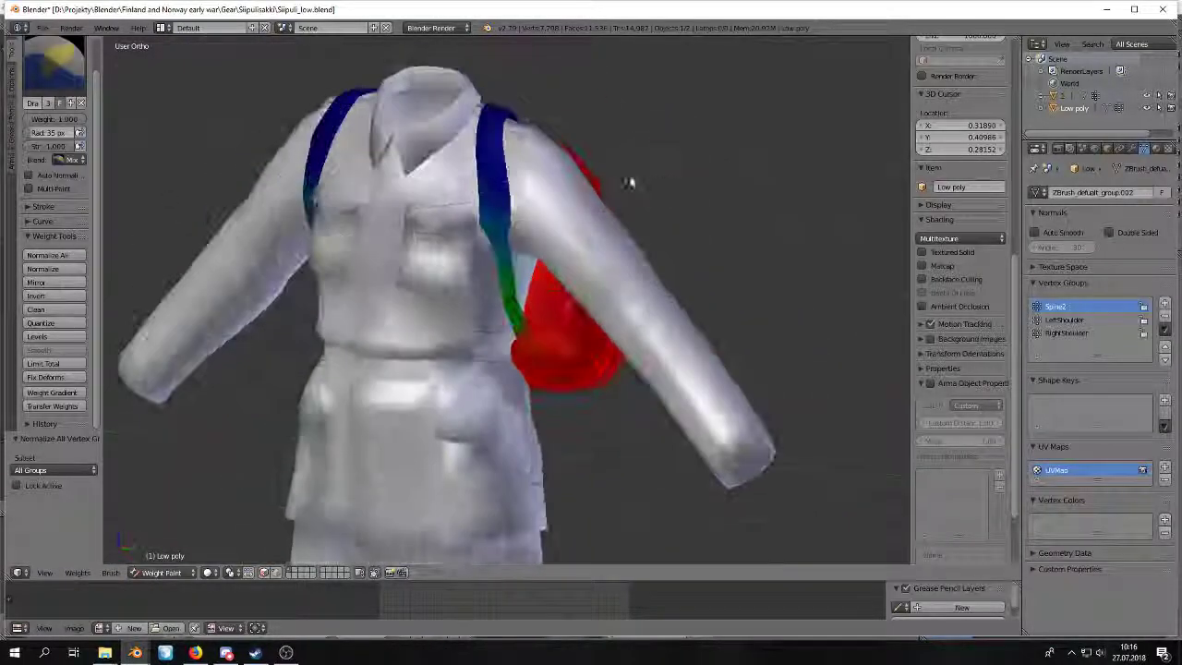
middle_click_drag(264, 415, 363, 385)
scroll(365, 383, "up", 2)
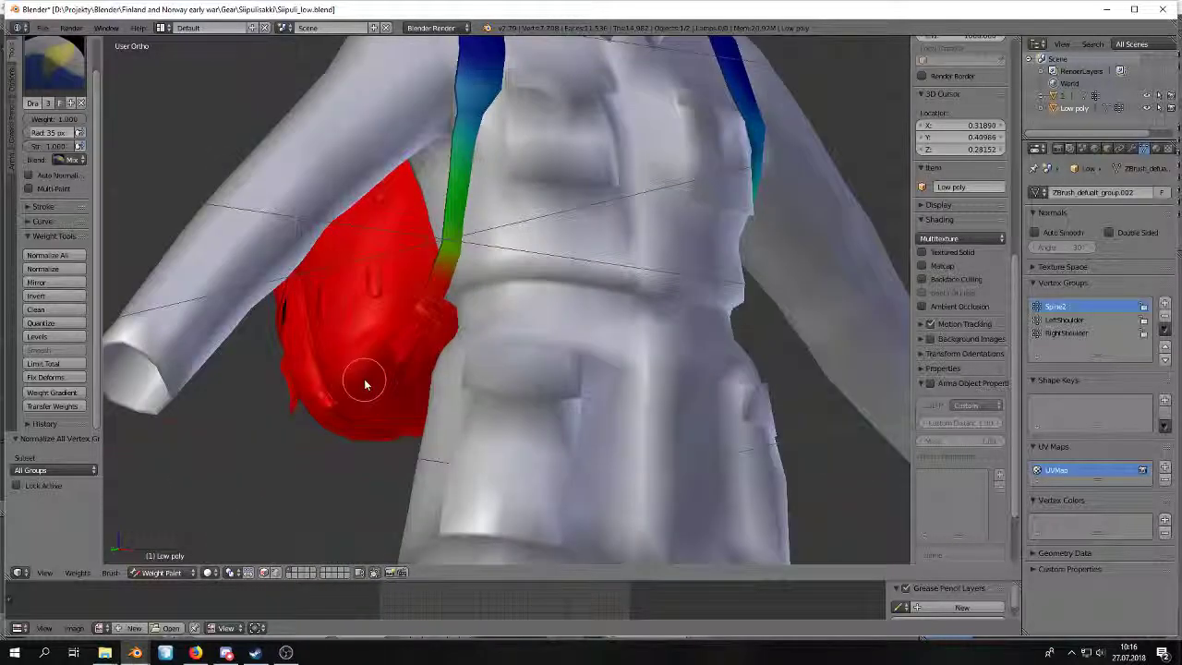
middle_click_drag(479, 224, 434, 354)
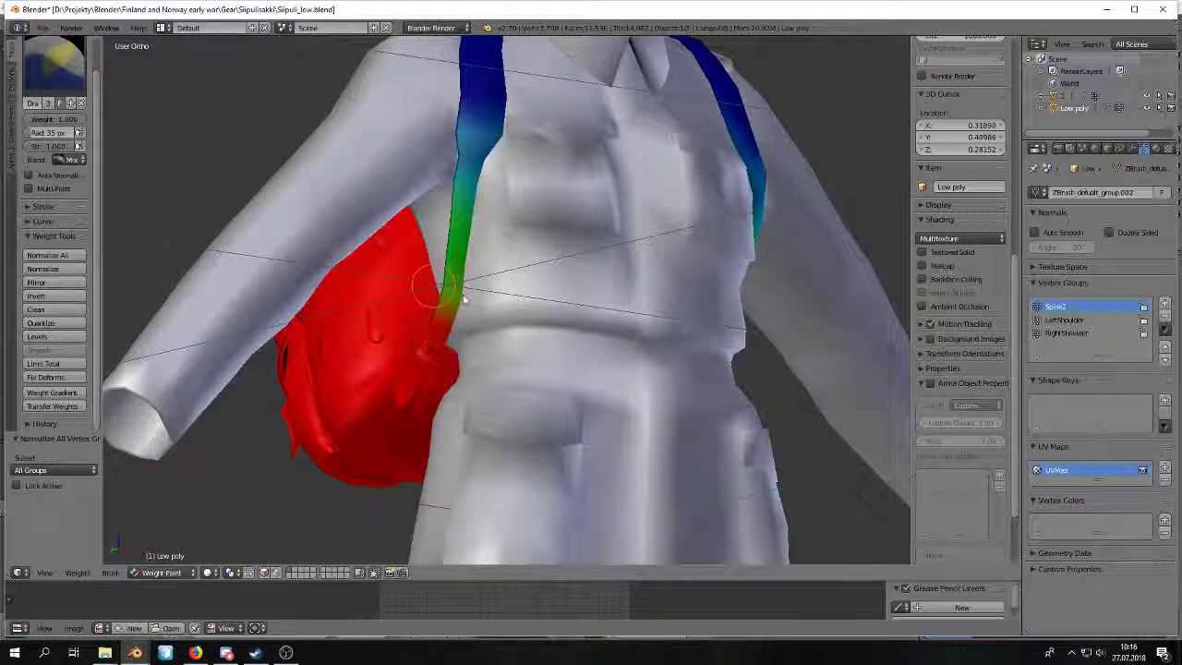
middle_click_drag(475, 295, 457, 278)
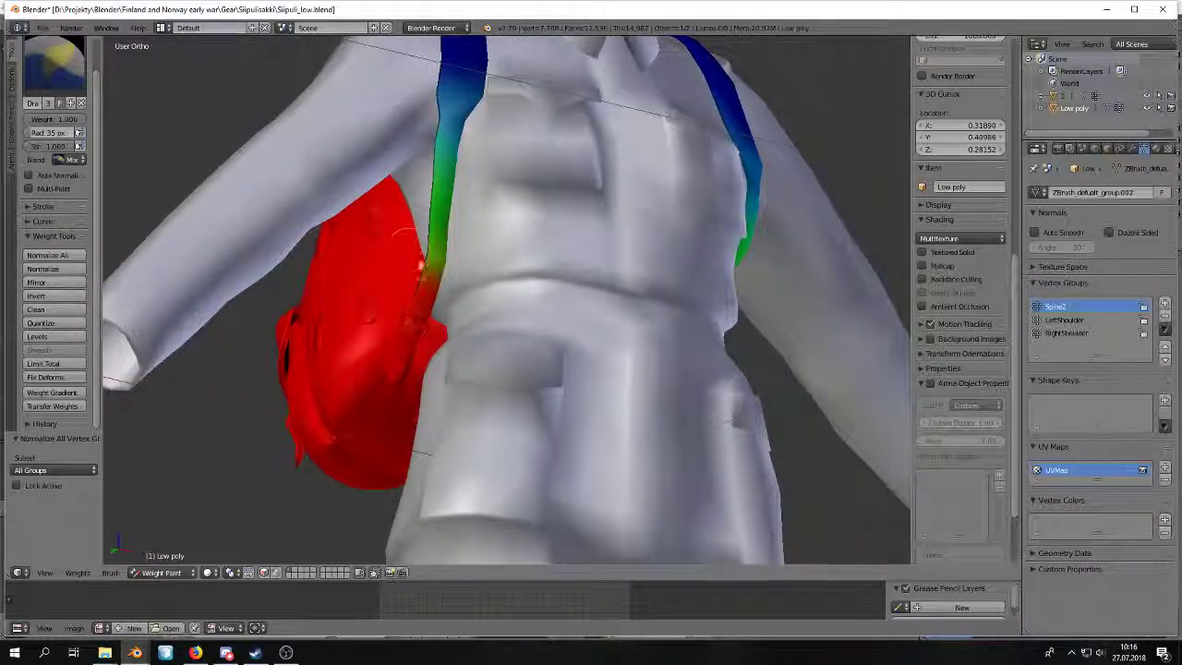
middle_click_drag(423, 237, 407, 277)
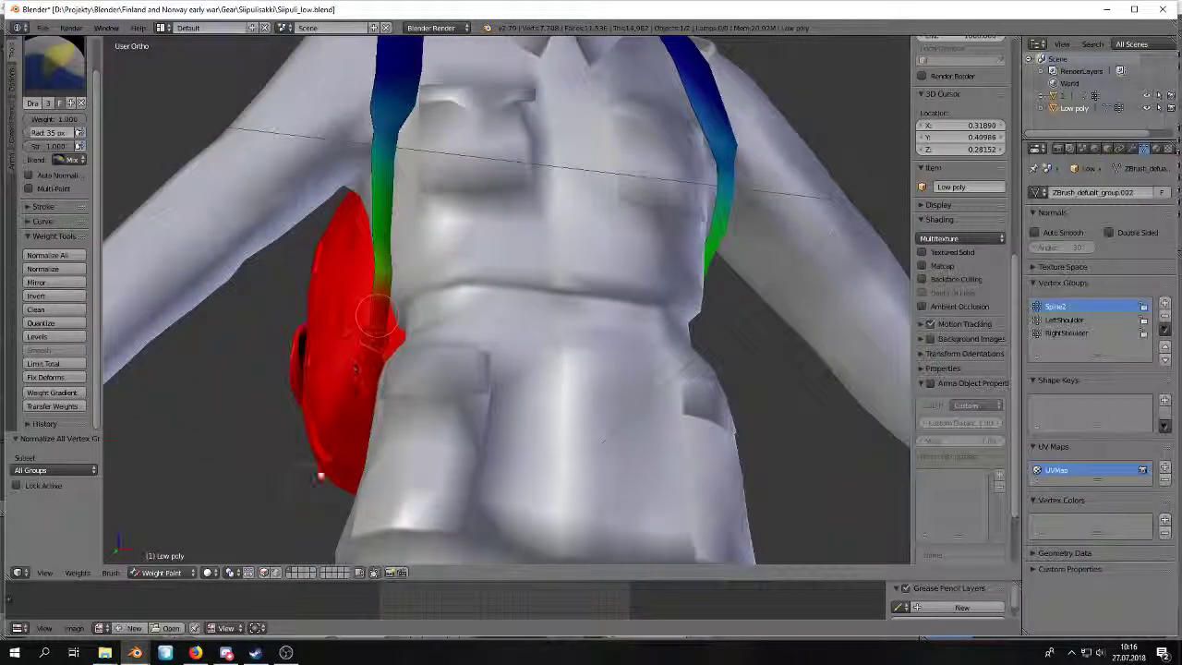
left_click(161, 573)
left_click(162, 559)
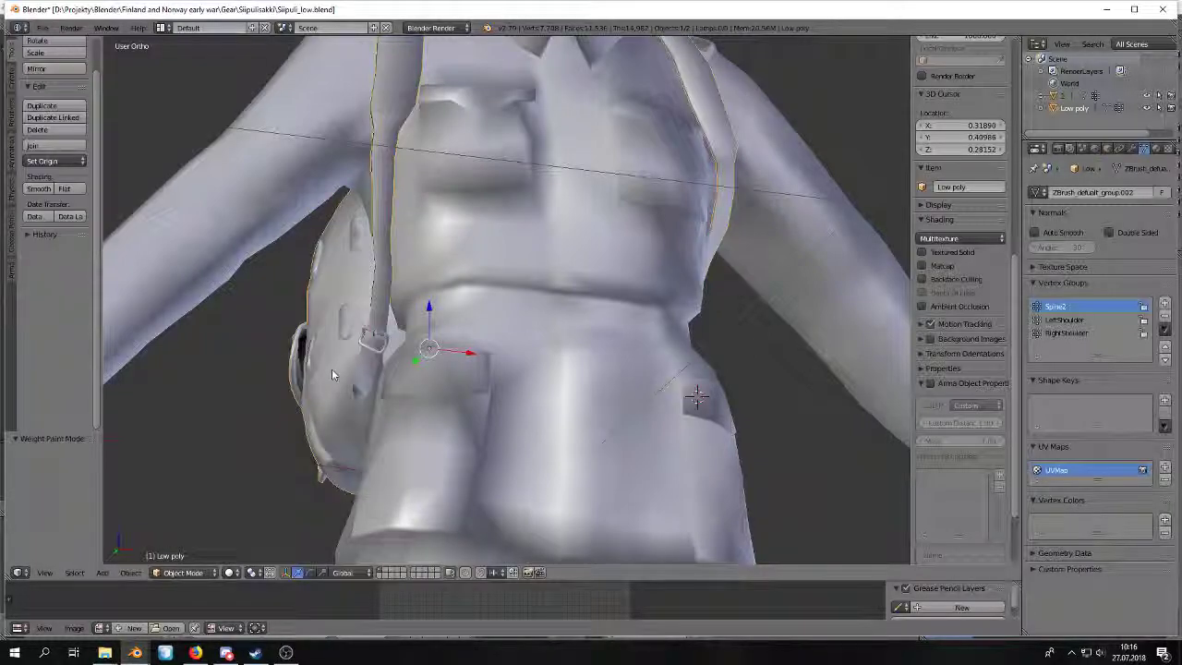
key("ctrl+c")
Switch to the ArmaRig_V6_1.blend window and replace its existing Low poly backpack with the copied one.
mouse_move(135, 653)
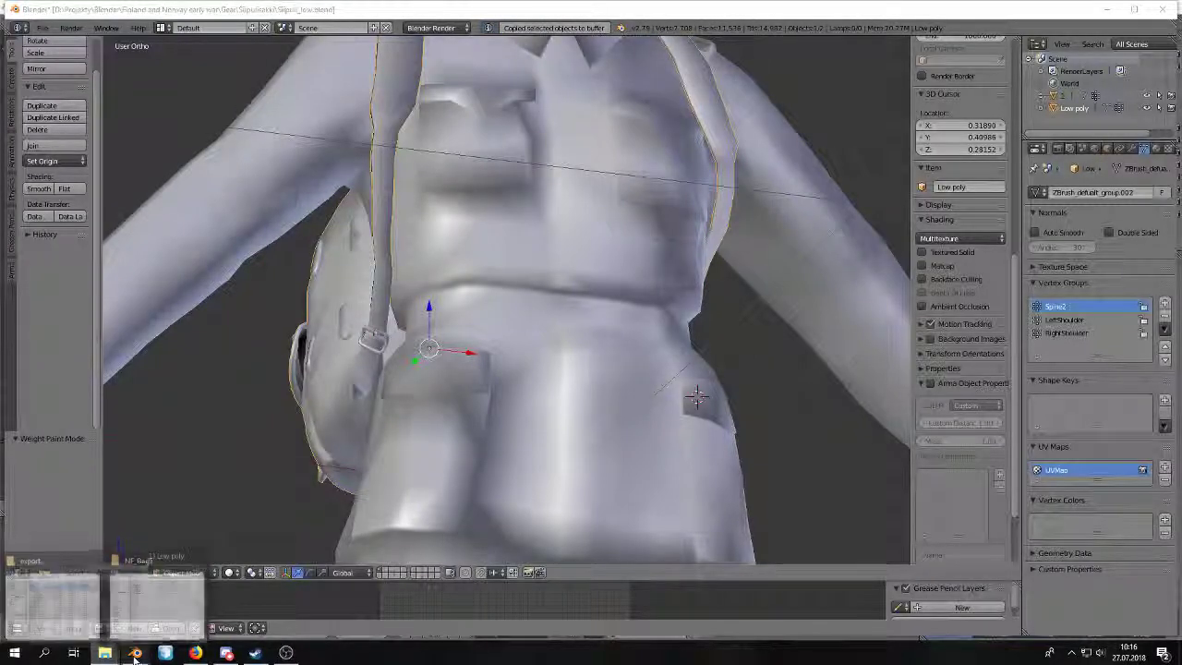
left_click(230, 596)
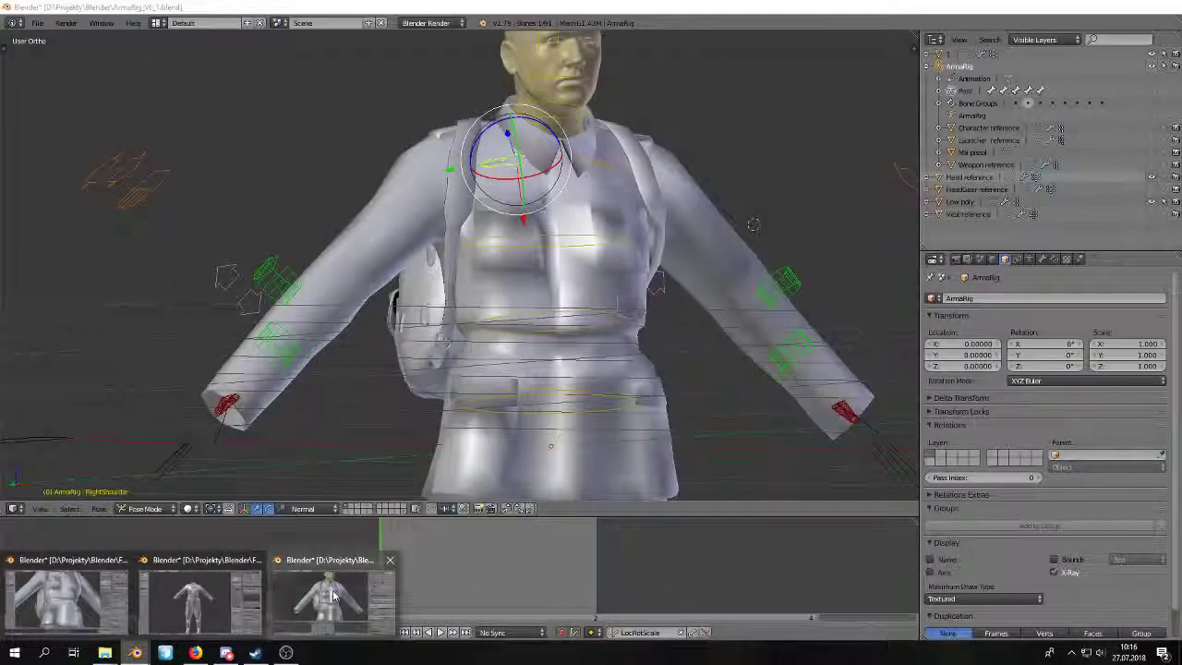
middle_click_drag(324, 374, 460, 377)
right_click(378, 274)
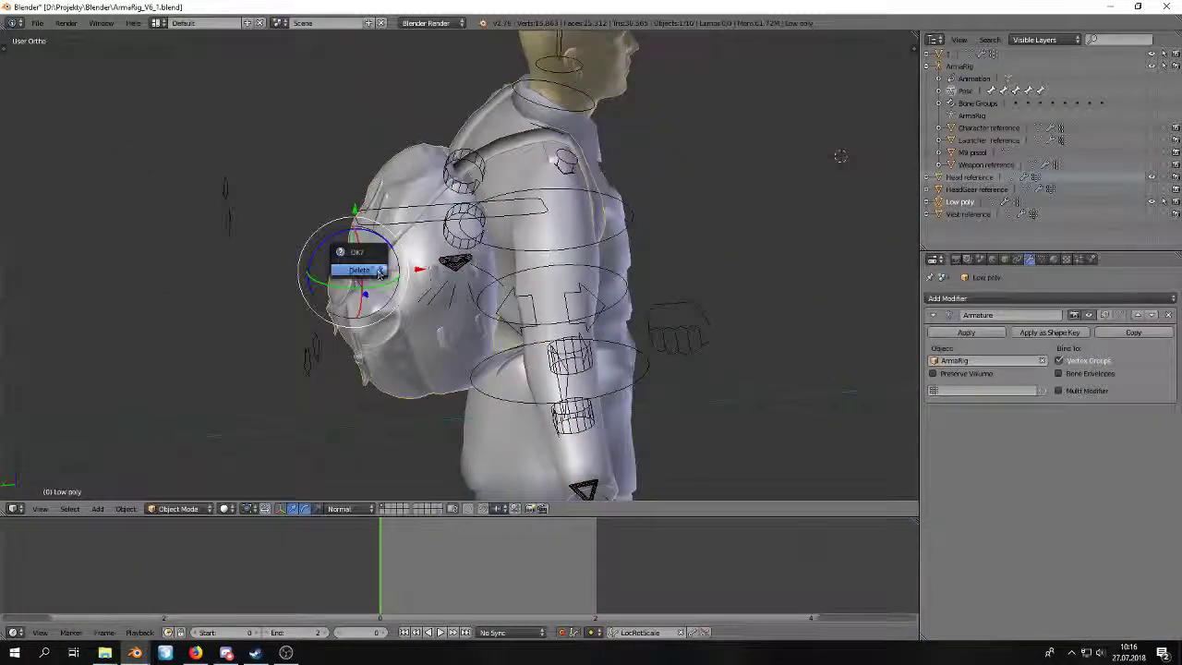
left_click(359, 273)
key("ctrl+v")
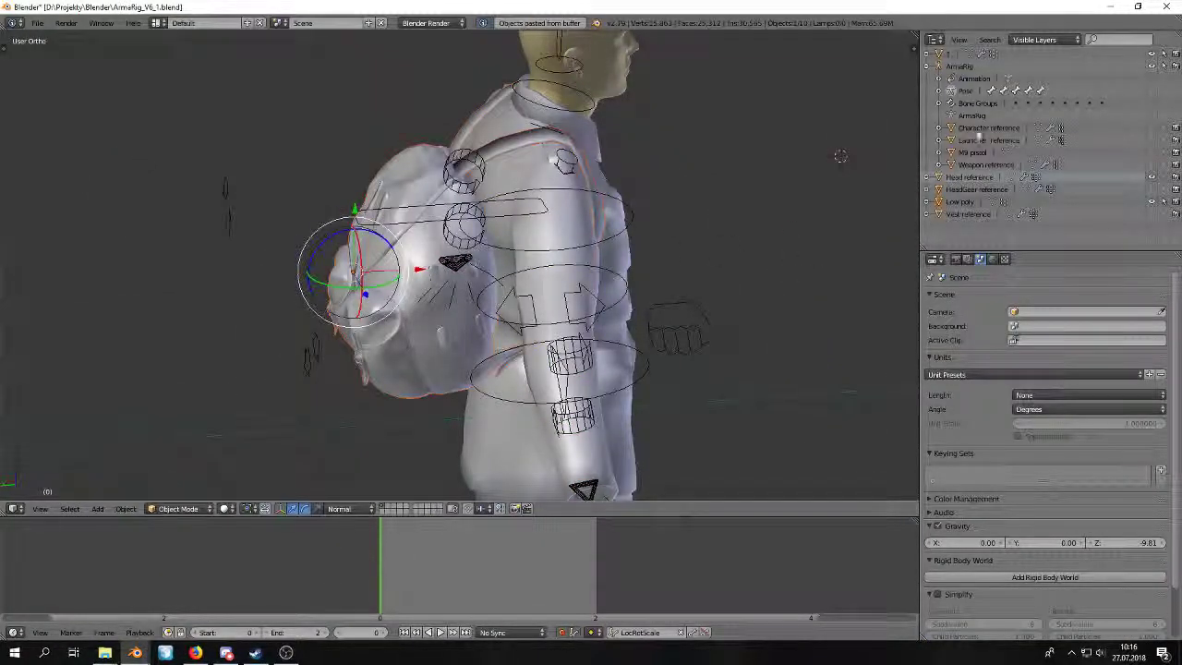
Add an Armature modifier to the pasted backpack with ArmaRig as its object.
left_click(1029, 260)
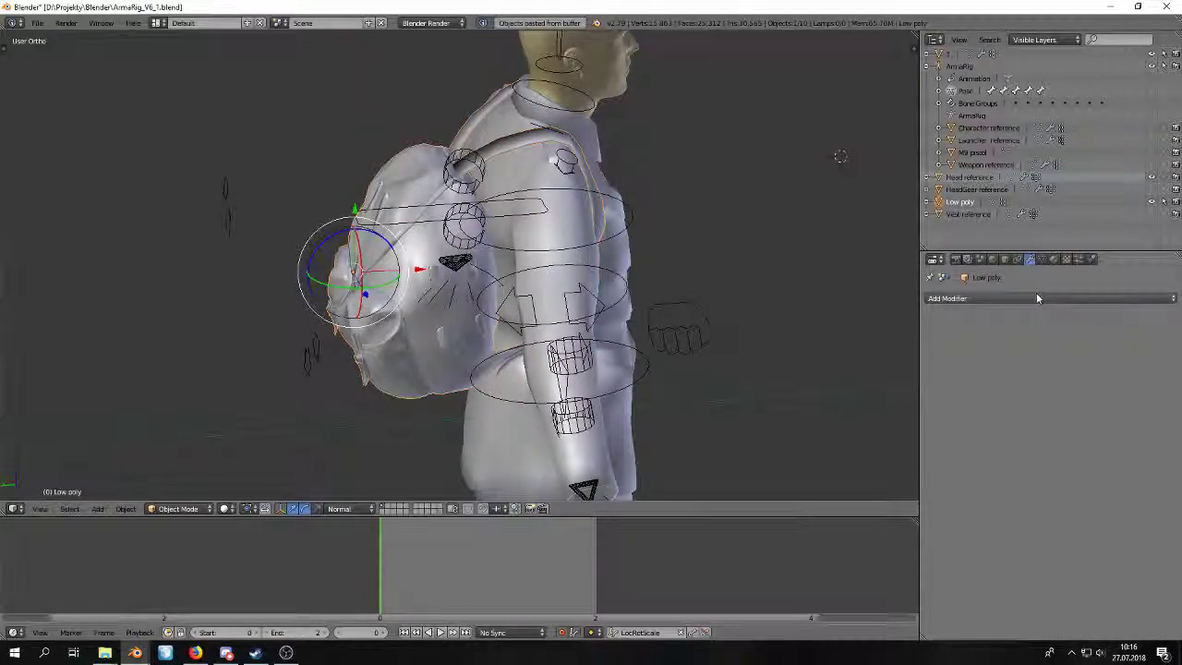
left_click(1034, 298)
left_click(1057, 326)
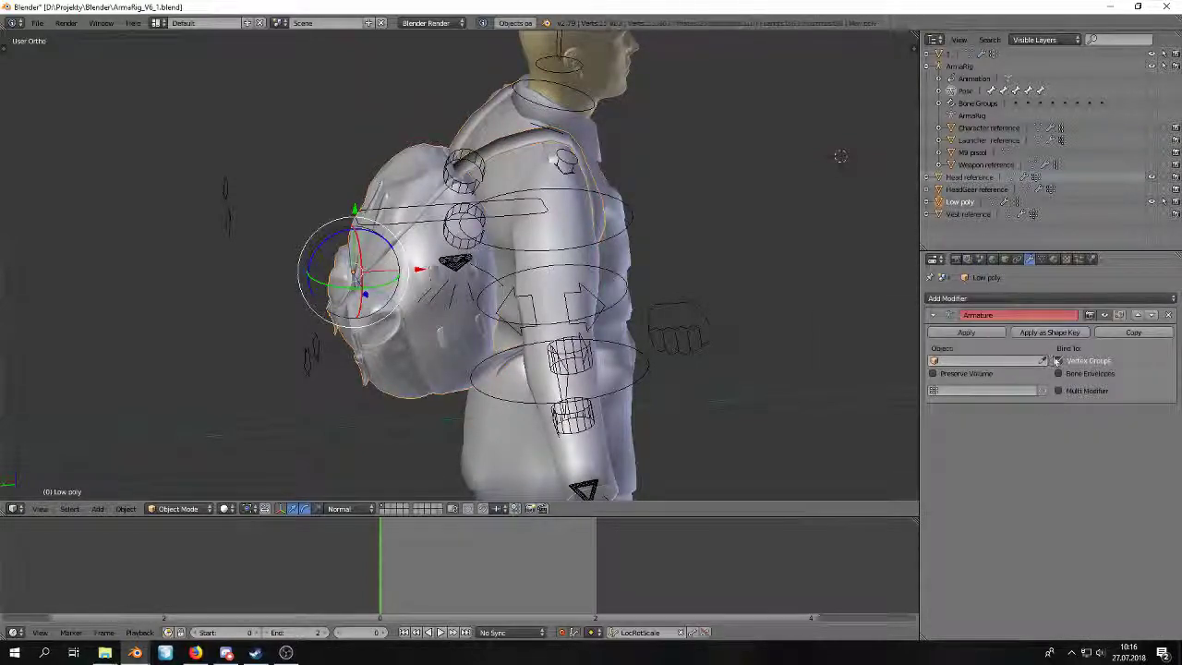
left_click(1013, 361)
left_click(1005, 376)
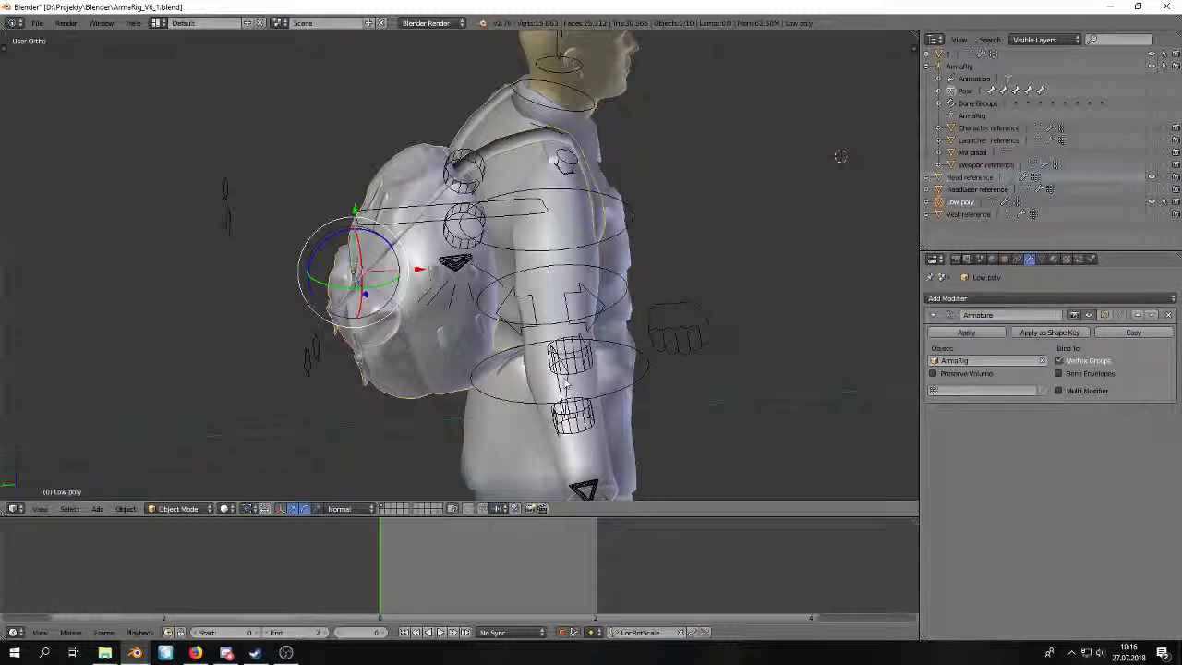
Test the backpack's deformation by temporarily rotating the rig's spine bone, then cancel the rotation.
middle_click_drag(665, 277, 739, 279)
middle_click_drag(593, 330, 503, 300)
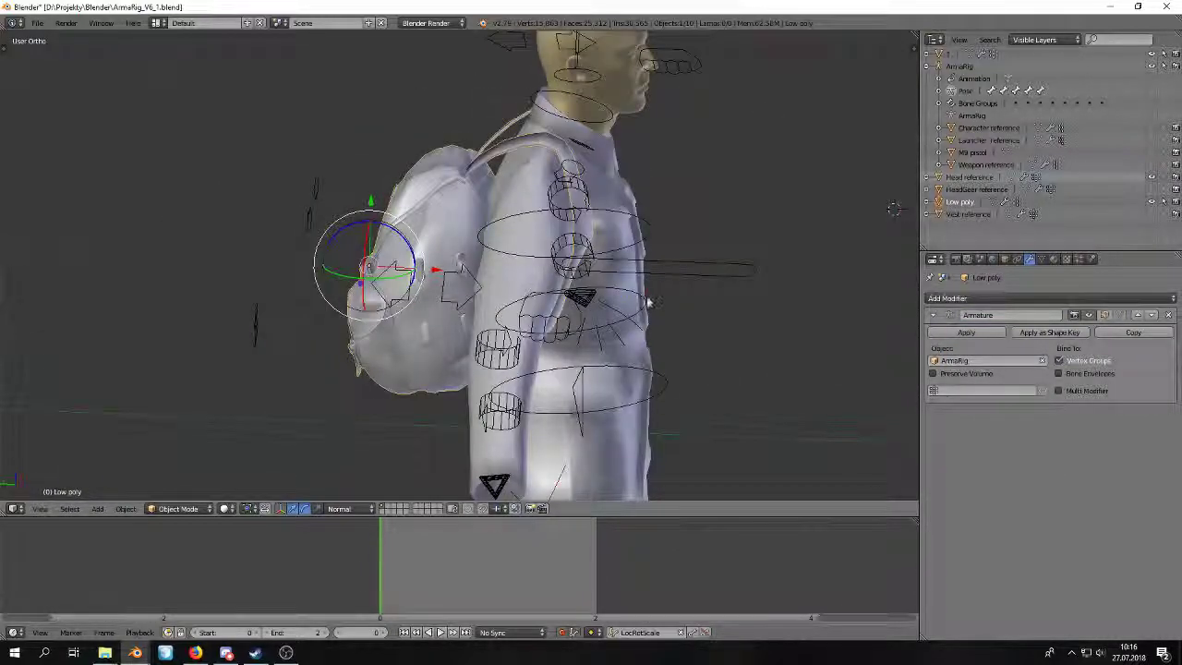
right_click(650, 300)
key("r")
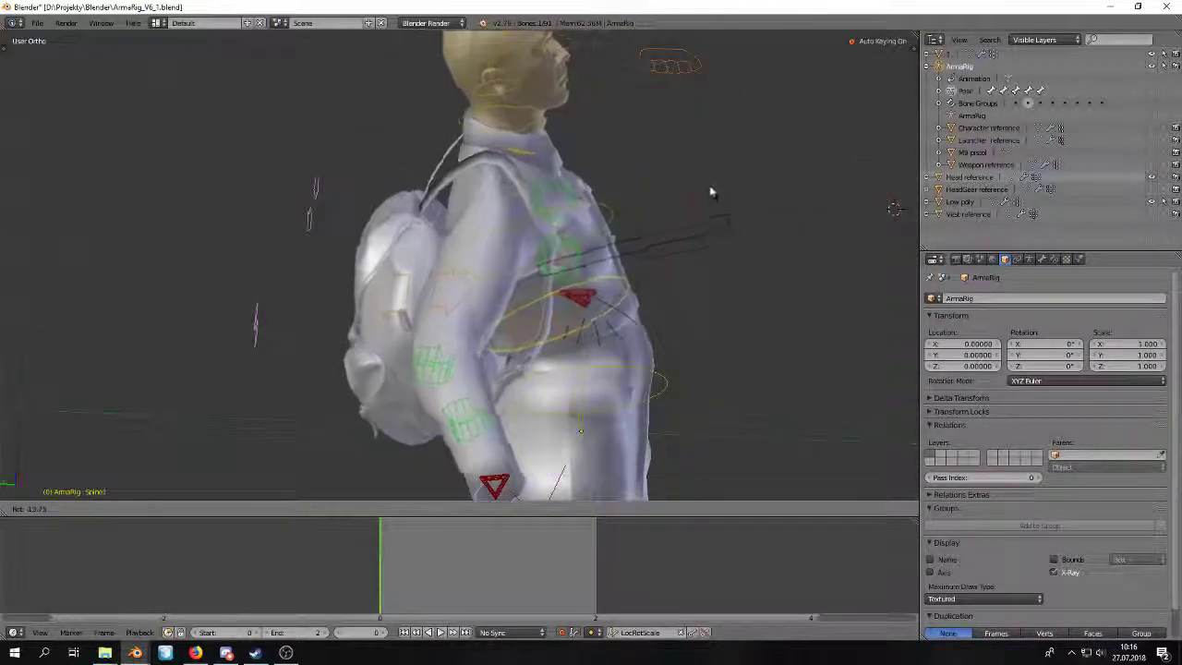
right_click(721, 263)
Test the strap deformation by temporarily moving the RightShoulder and LeftShoulder bones, cancelling each move.
middle_click_drag(721, 262, 597, 242)
right_click(457, 195)
key("g")
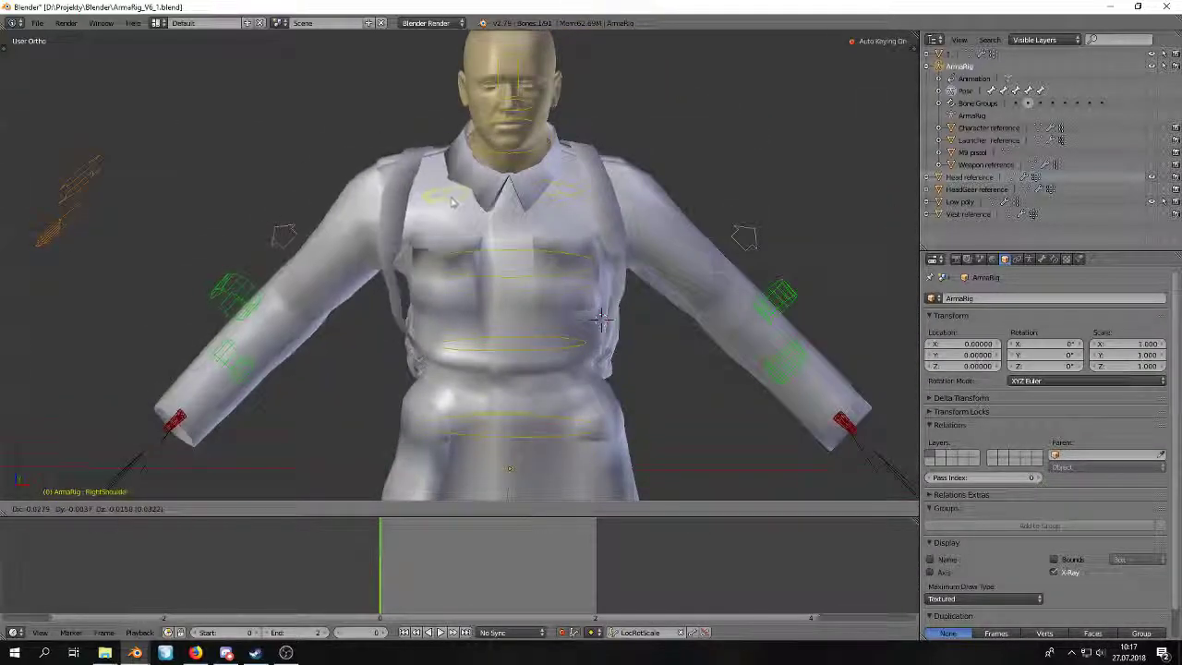
right_click(455, 203)
right_click(575, 194)
key("g")
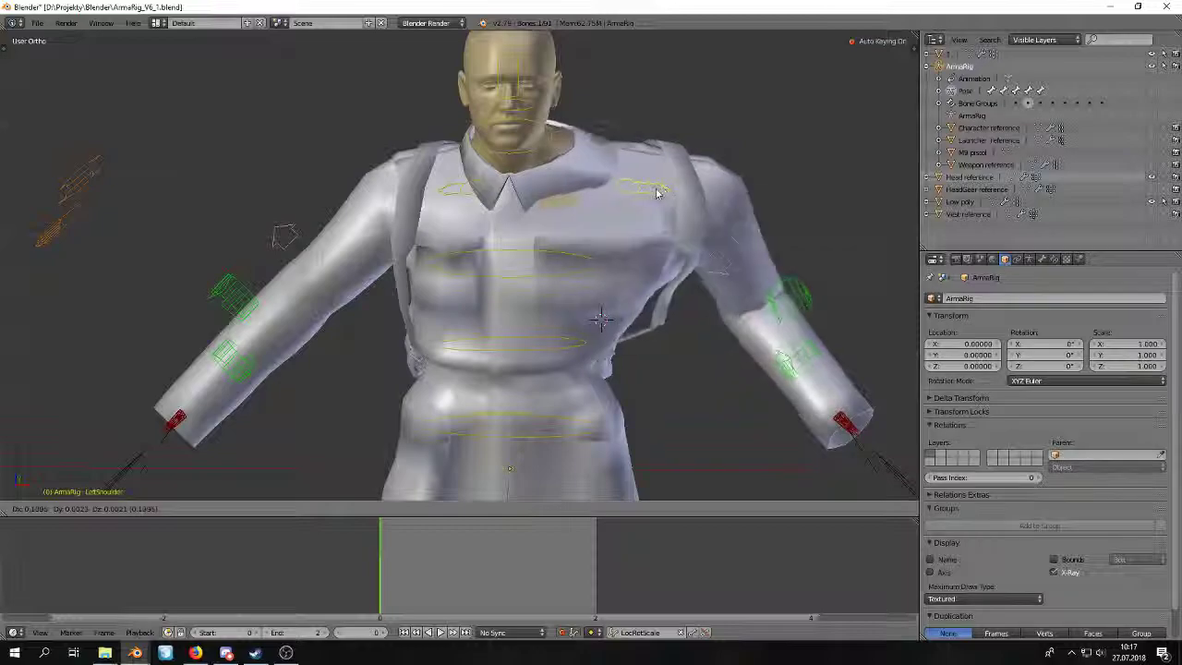
right_click(582, 191)
middle_click_drag(582, 190, 560, 173)
key("g")
right_click(572, 173)
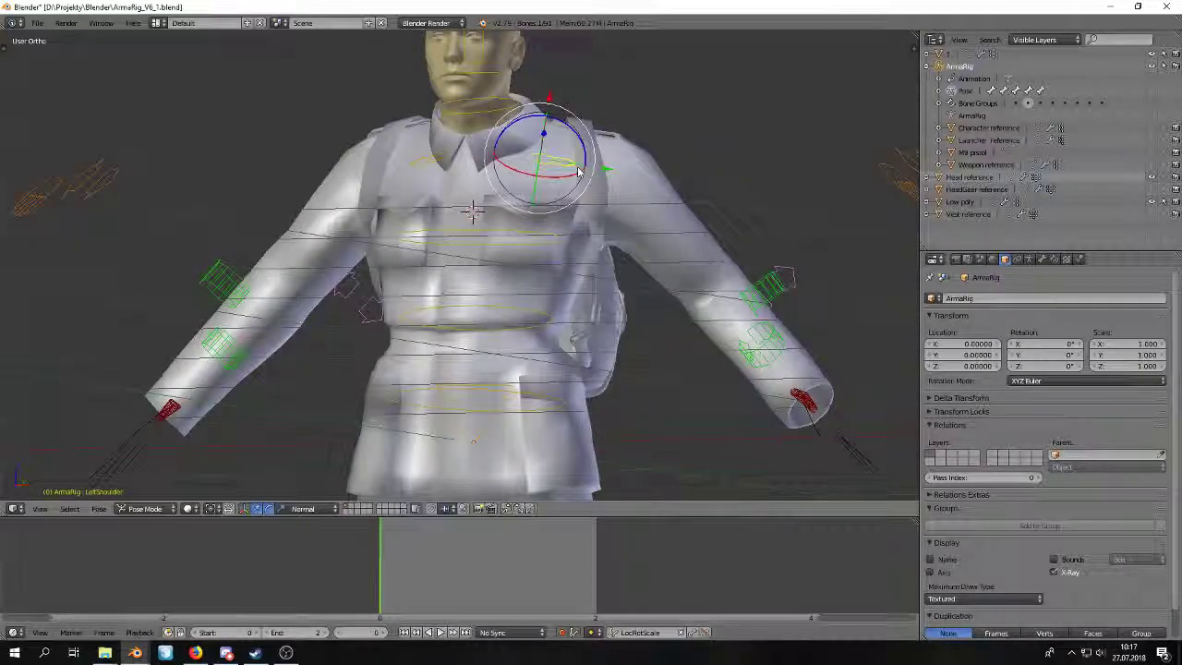
Examine how the lower left strap and its buckle deform while moving the LeftShoulder bone.
scroll(570, 212, "up", 6)
middle_click_drag(638, 188, 602, 185, "shift")
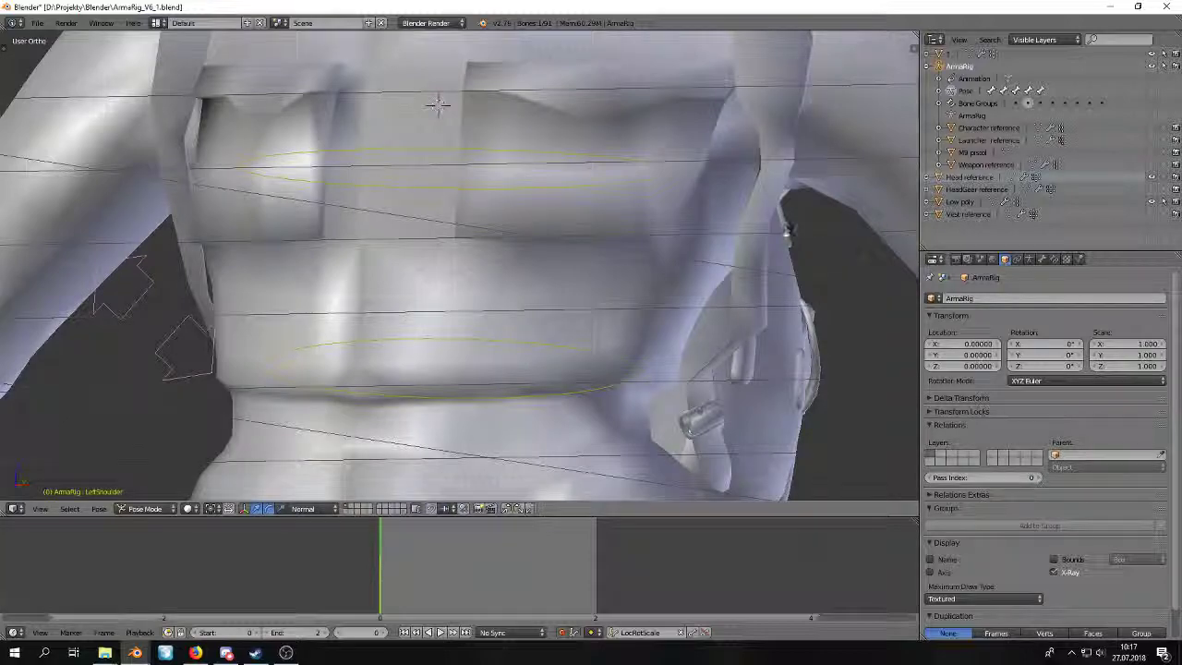
middle_click_drag(766, 190, 741, 271)
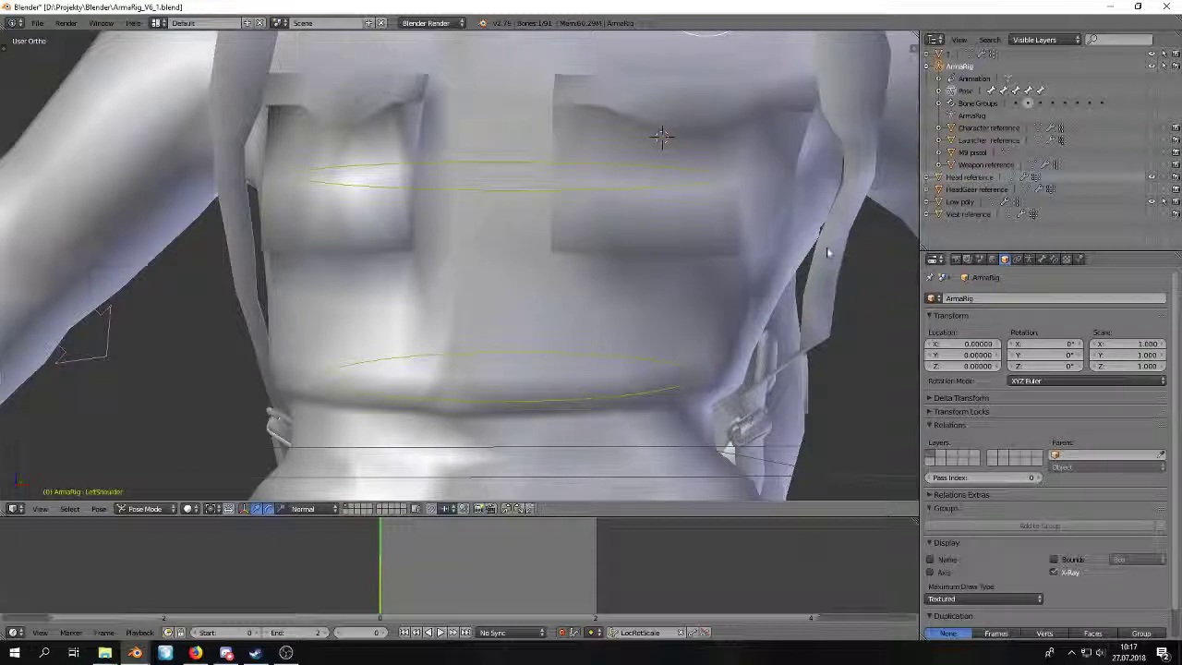
middle_click_drag(831, 333, 784, 120)
middle_click_drag(625, 143, 622, 204)
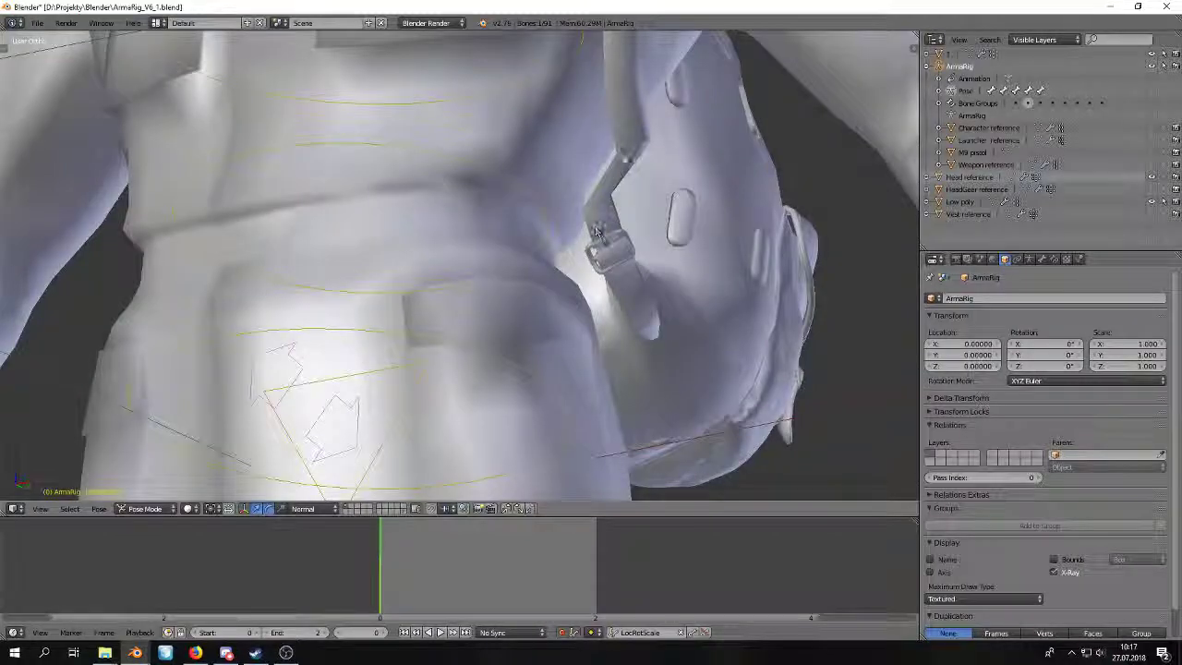
middle_click_drag(630, 159, 671, 193)
key("g")
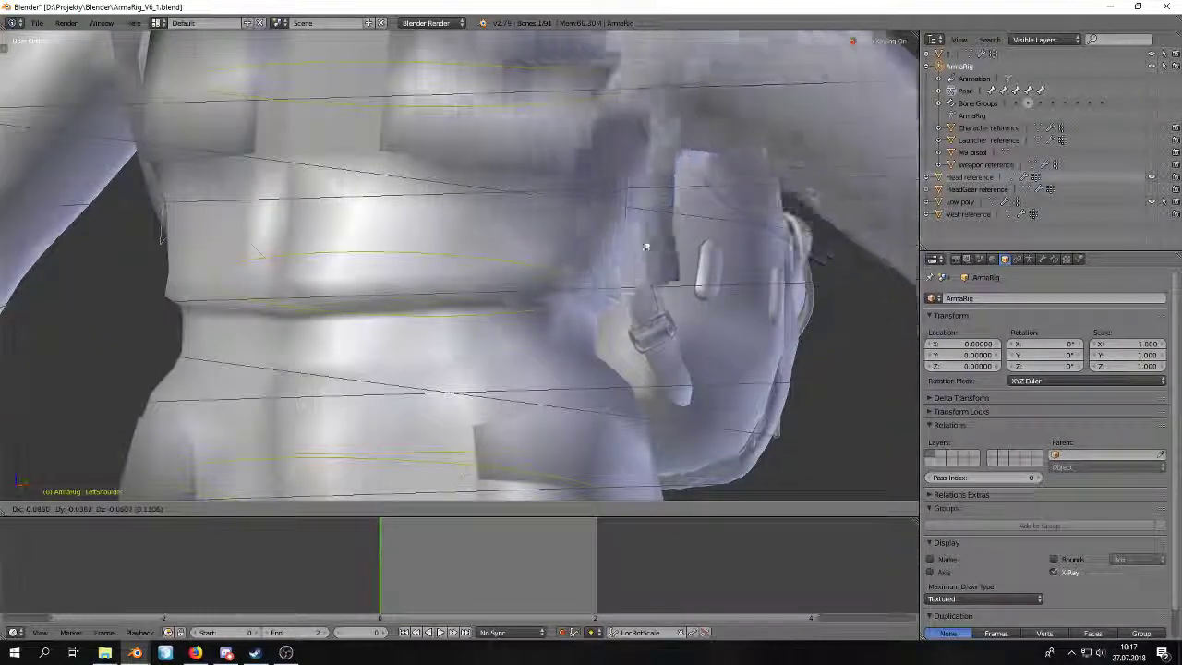
left_click(649, 317)
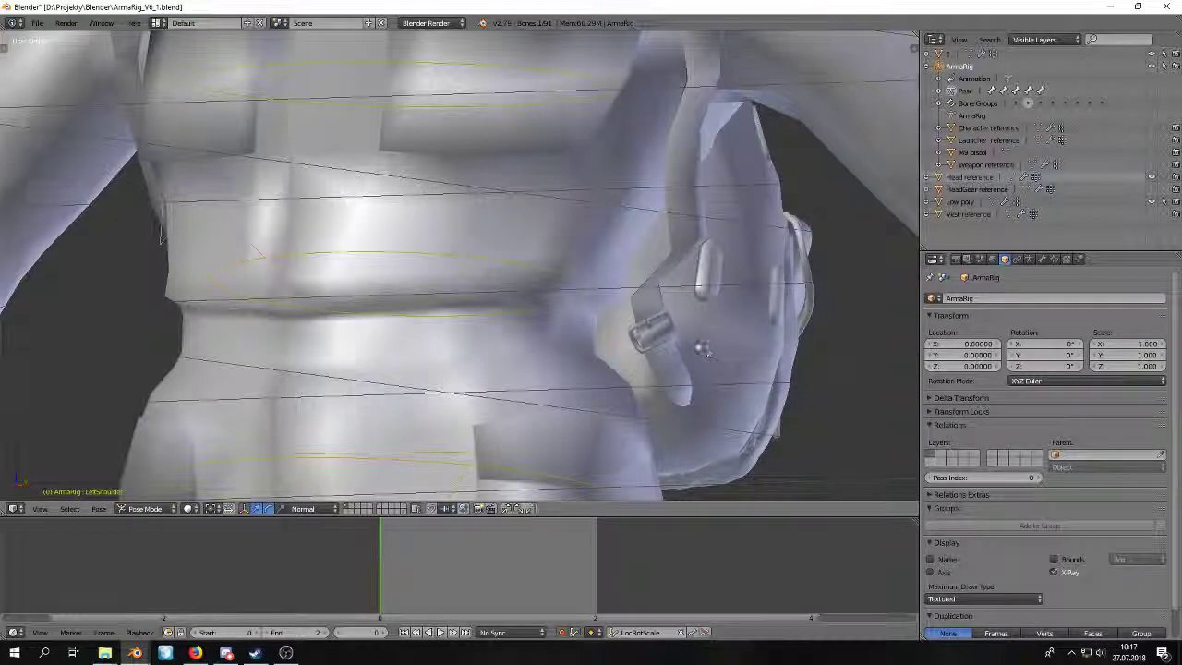
key("g")
left_click(713, 393)
middle_click_drag(681, 334, 608, 305)
Examine how the lower right strap and its buckle deform while moving the RightShoulder bone.
scroll(606, 307, "down", 2)
middle_click_drag(344, 242, 487, 298)
right_click(506, 86)
key("g")
left_click(503, 109)
middle_click_drag(503, 109, 544, 96)
key("g")
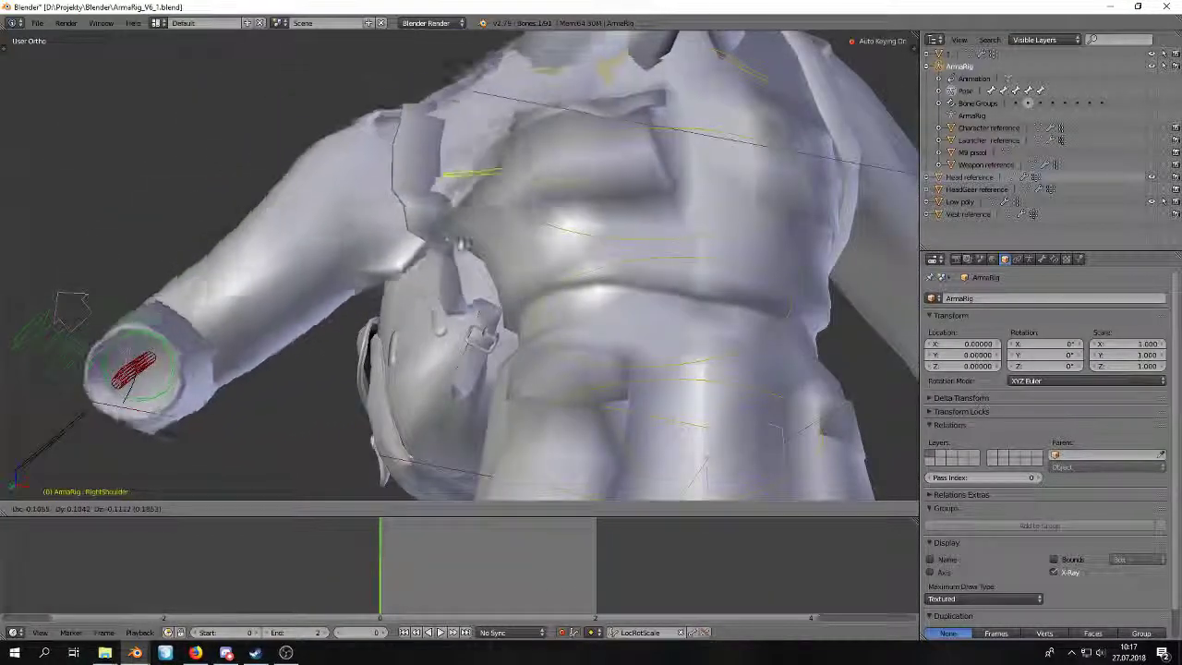
right_click(505, 117)
middle_click_drag(505, 116, 452, 339)
scroll(469, 286, "down", 1)
Switch back to the Siipuli_low.blend window and select the right shoulder strap's linked flat faces in Edit Mode.
left_click(135, 653)
mouse_move(208, 602)
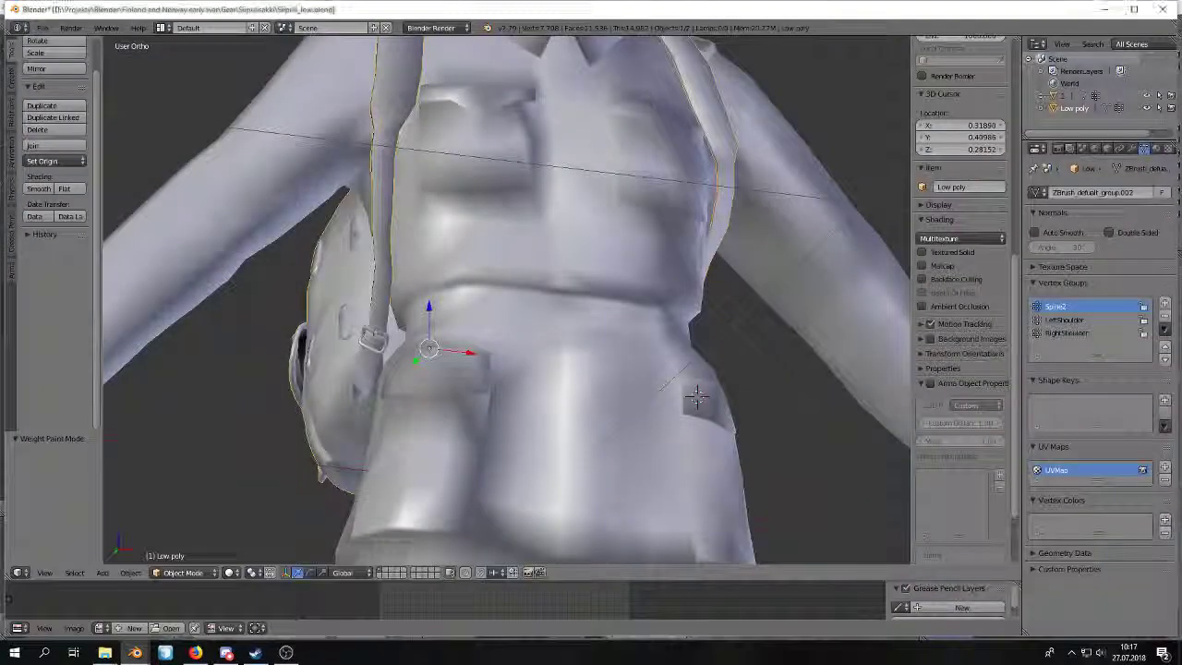
left_click(72, 595)
middle_click_drag(388, 401, 524, 301)
key("Tab")
scroll(491, 297, "up", 2)
scroll(491, 297, "up", 1)
right_click(516, 199)
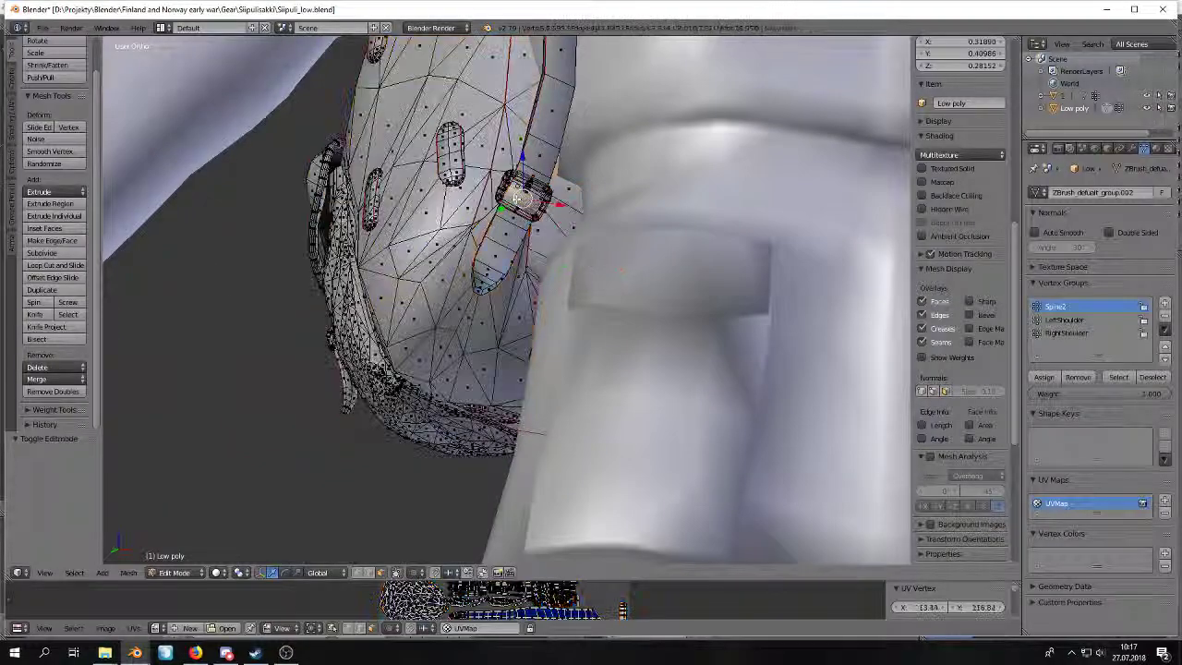
key("ctrl+shift+alt+f")
middle_click_drag(578, 215, 554, 208)
scroll(550, 220, "down", 6)
Return to Weight Paint mode and paint weight 0 for the RightShoulder group on the lower right strap near its buckle, using wireframe display.
left_click(175, 573)
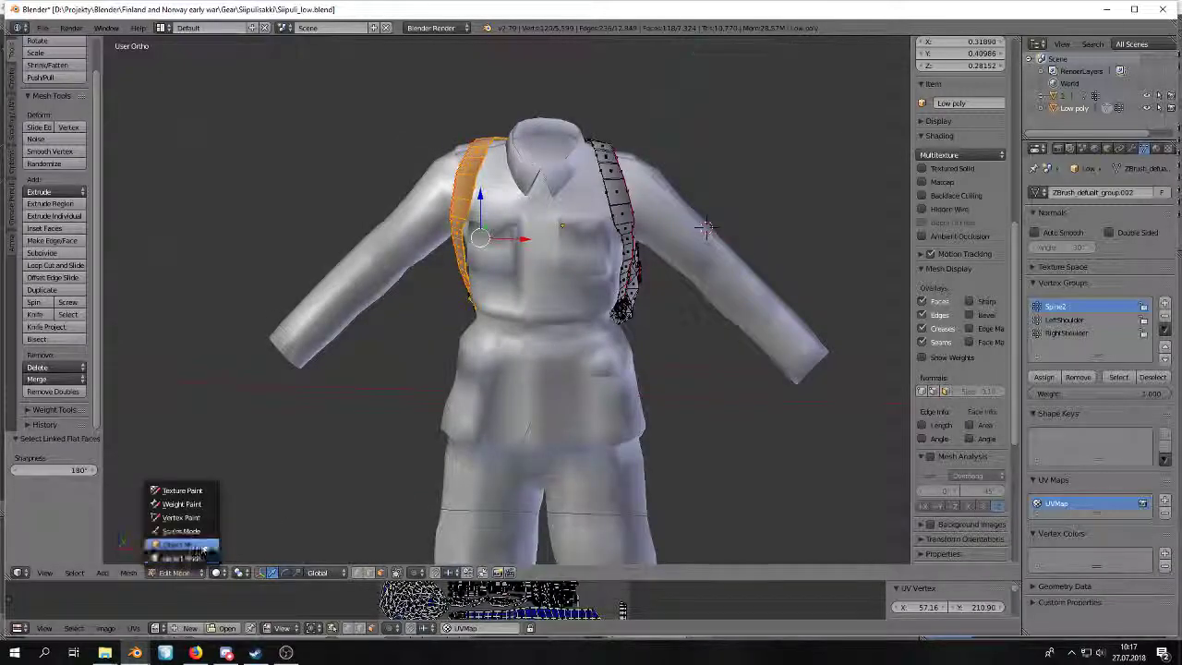
left_click(190, 505)
middle_click_drag(282, 390, 376, 337)
left_click(1071, 320)
scroll(572, 222, "up", 6)
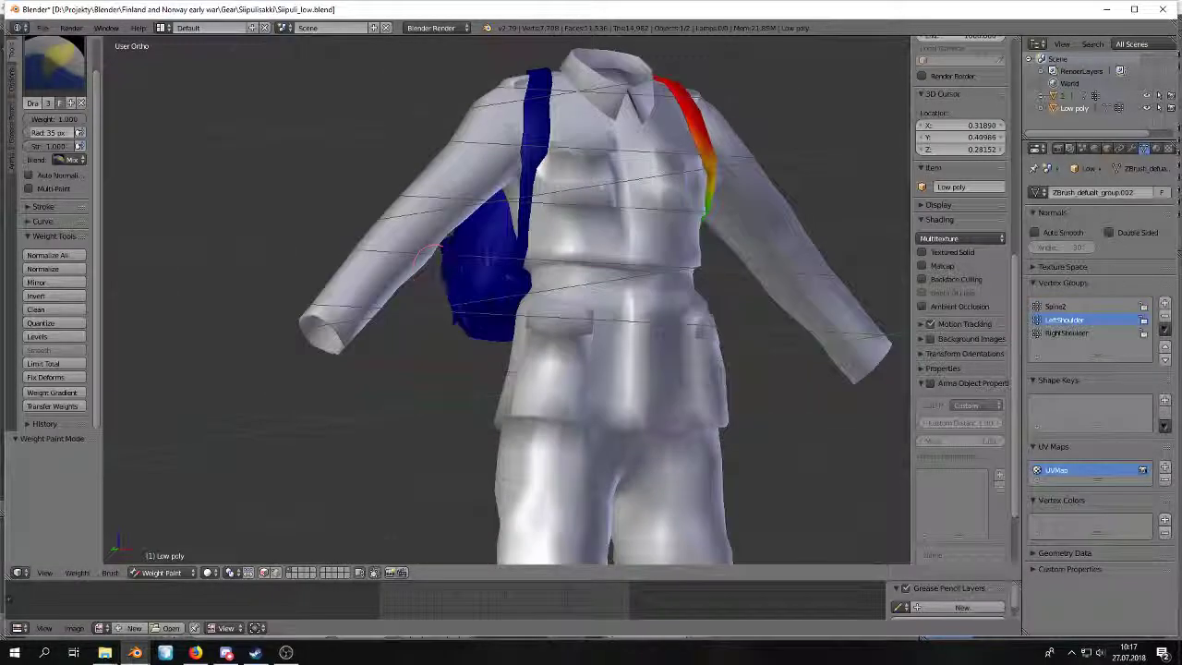
left_click_drag(41, 119, 25, 119)
key("z")
middle_click_drag(403, 232, 255, 332)
middle_click_drag(535, 291, 569, 277)
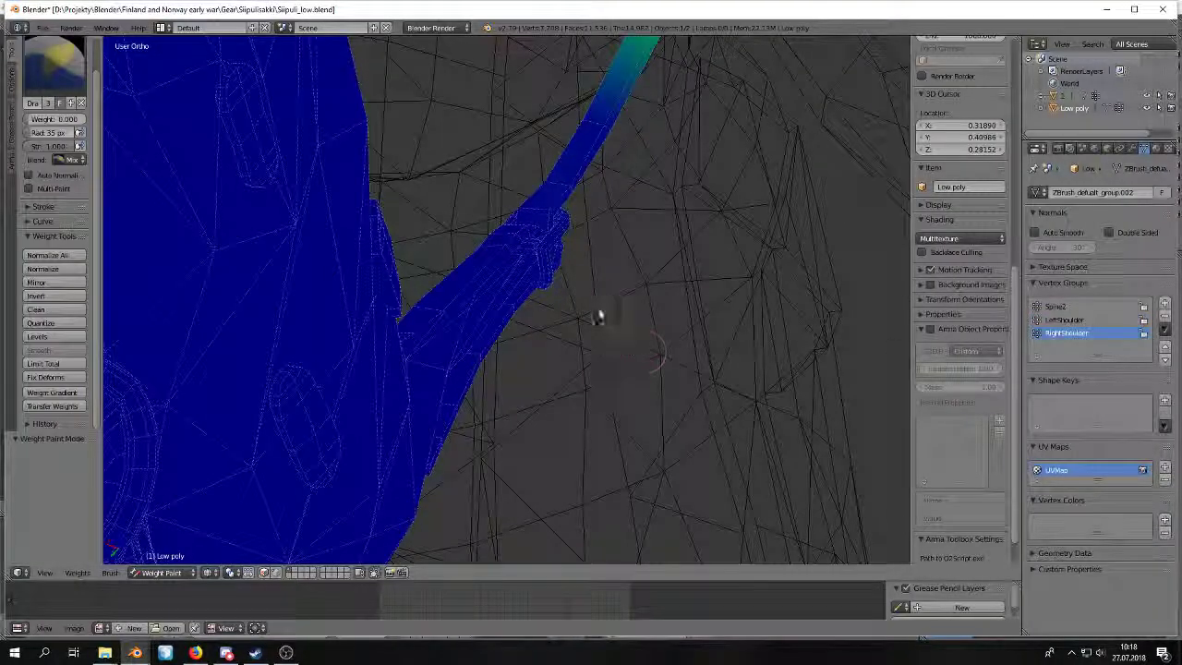
Examine the RightShoulder weights around the right strap's buckle and the nearby backpack mesh from several angles.
middle_click_drag(477, 237, 332, 198)
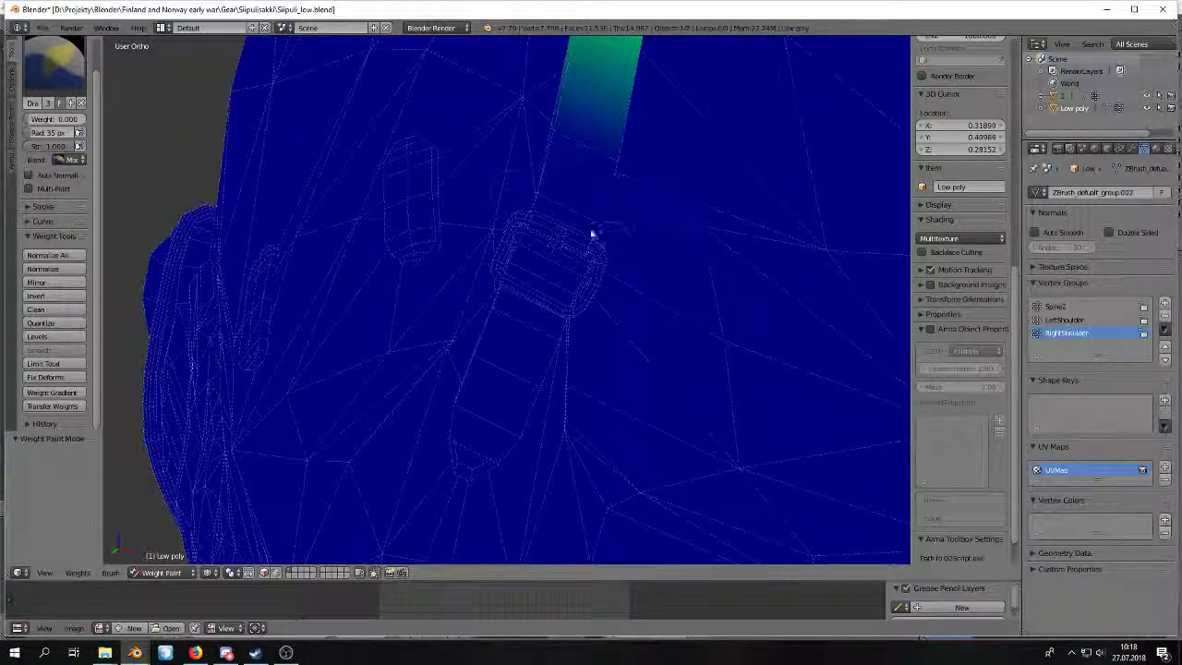
middle_click_drag(610, 257, 563, 331)
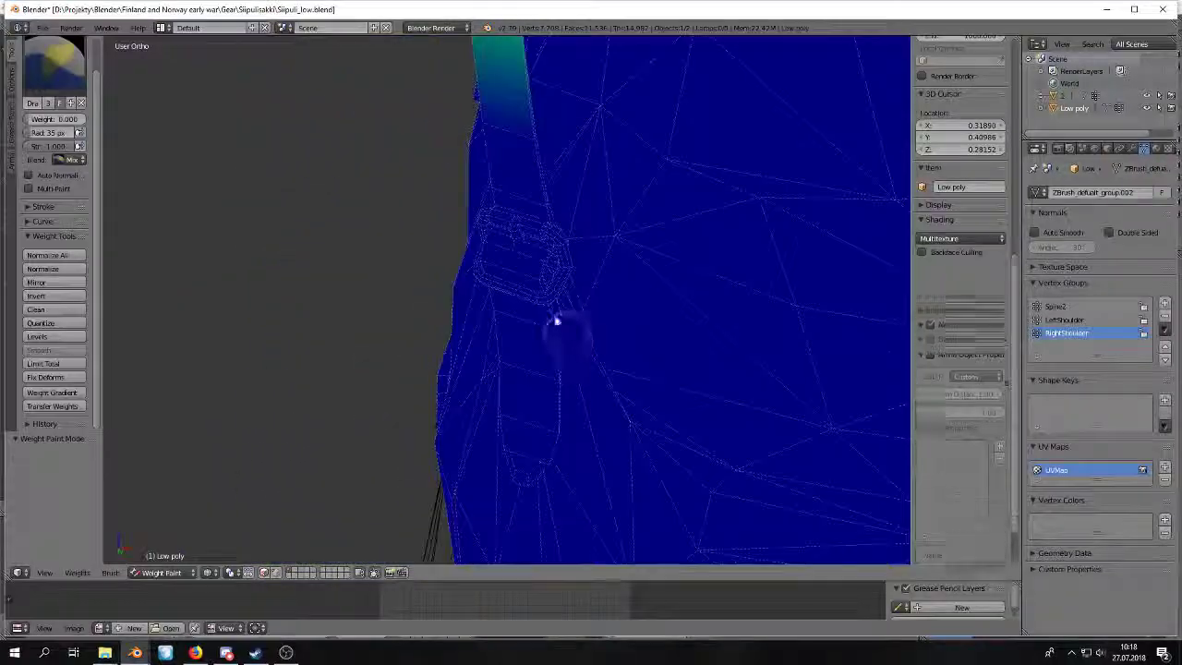
mouse_move(580, 292)
middle_mouse_down()
mouse_move(580, 280)
mouse_move(554, 306)
mouse_move(502, 301)
mouse_move(618, 409)
mouse_move(554, 388)
mouse_move(615, 331)
mouse_move(501, 340)
middle_mouse_up()
key("z")
scroll(501, 340, "up", 3)
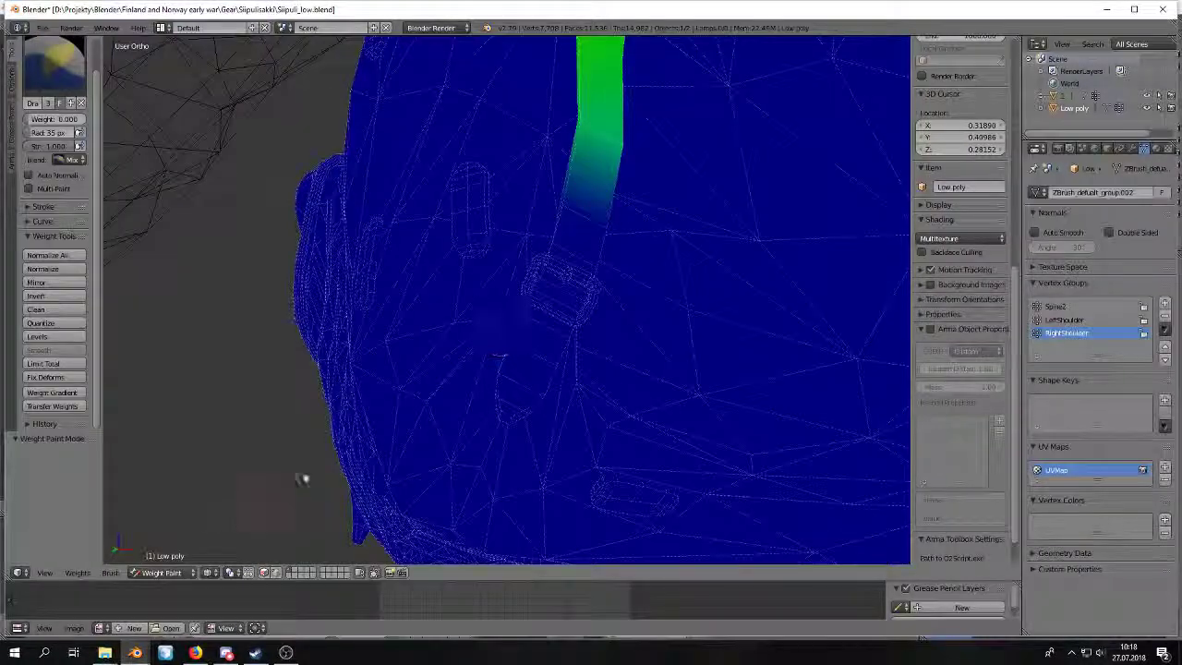
key("z")
middle_click_drag(277, 504, 450, 478)
Examine the selected right strap and its buckle in Edit Mode, comparing the solid and wireframe views.
key("Tab")
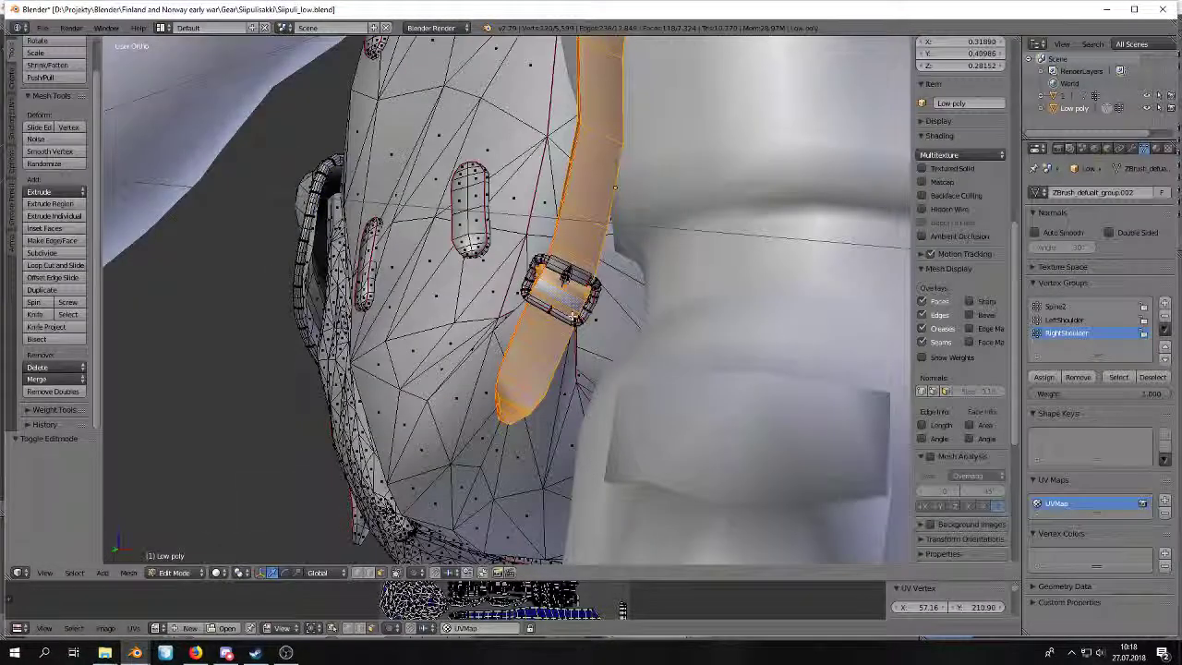
scroll(571, 295, "down", 6)
key("z")
middle_click_drag(571, 296, 549, 322)
key("z")
key("Tab")
key("Tab")
scroll(448, 399, "up", 6)
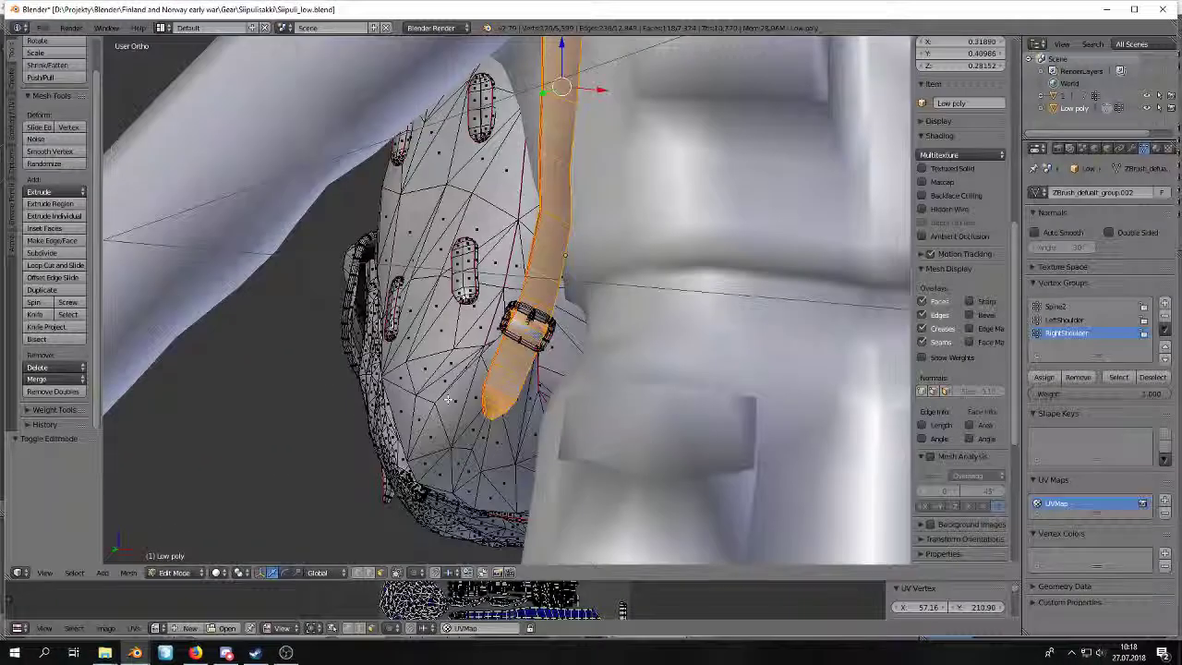
scroll(671, 305, "down", 6)
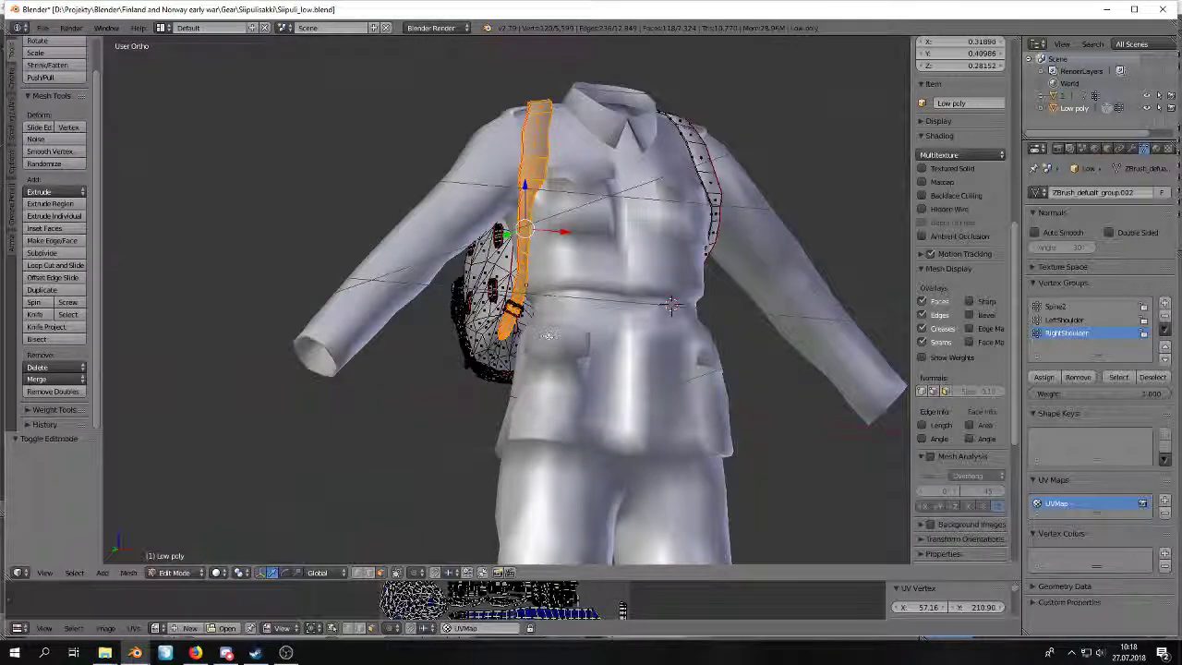
scroll(548, 335, "up", 7)
key("z")
key("z")
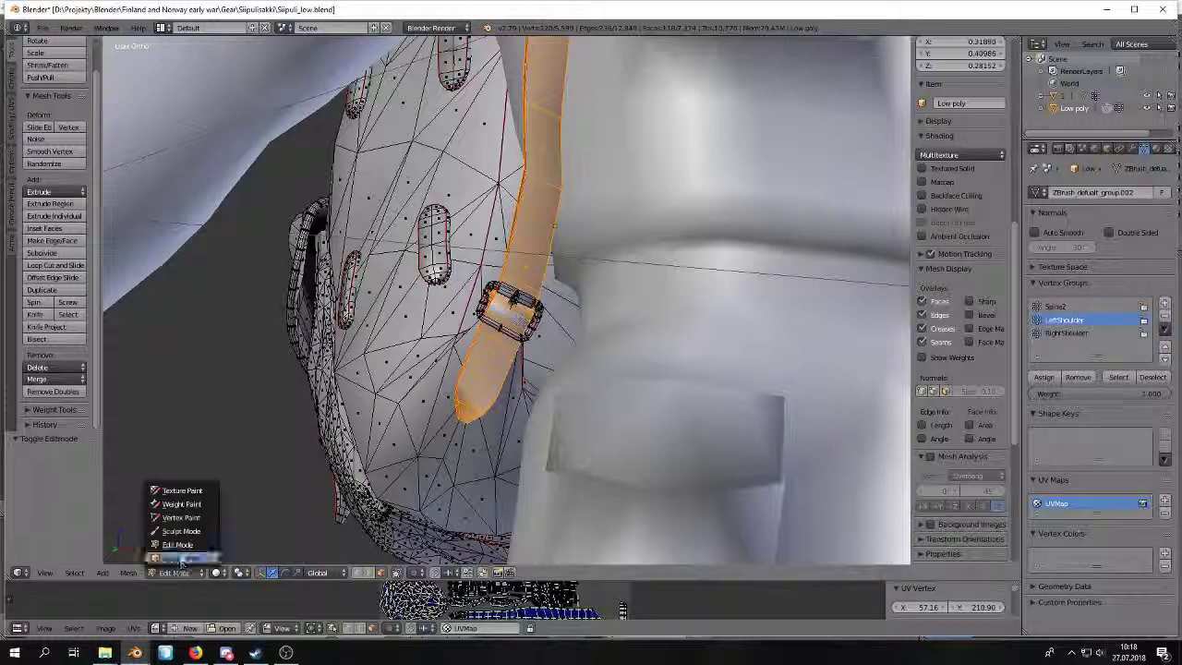
Return to Weight Paint mode and clear the LeftShoulder weight around the lower left strap's buckle with brush weight 0.
left_click(197, 506)
middle_click_drag(572, 361, 374, 368, "shift")
middle_click_drag(646, 351, 277, 360)
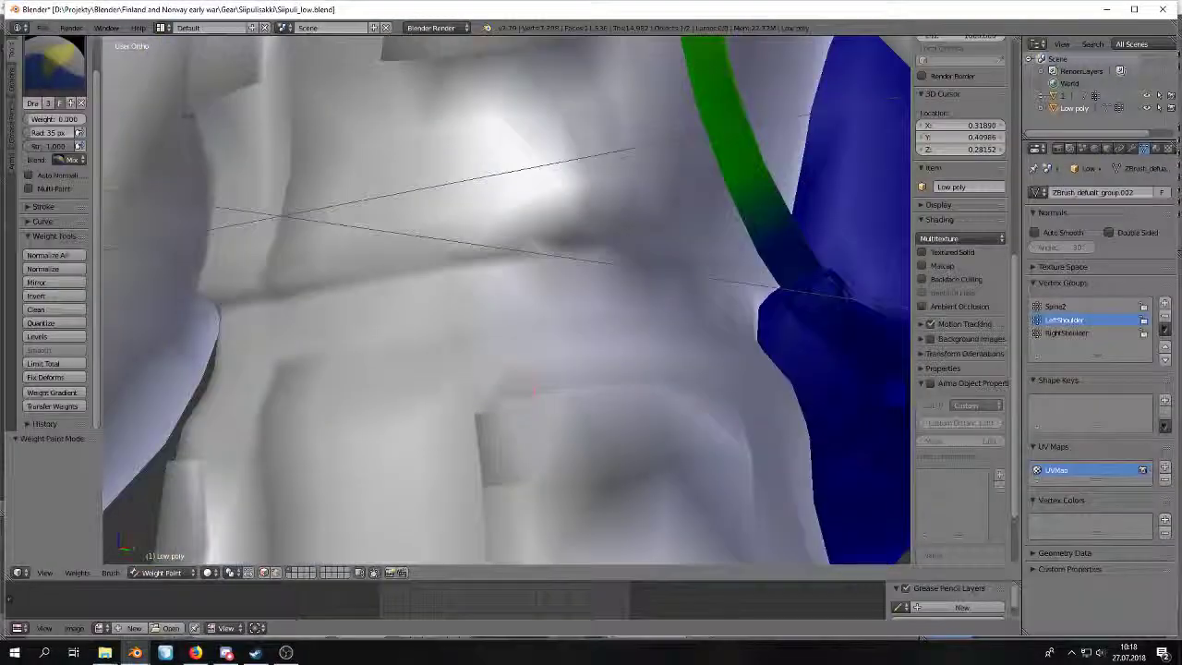
middle_click_drag(739, 369, 454, 318, "shift")
scroll(502, 258, "up", 4)
middle_click_drag(518, 231, 480, 369, "shift")
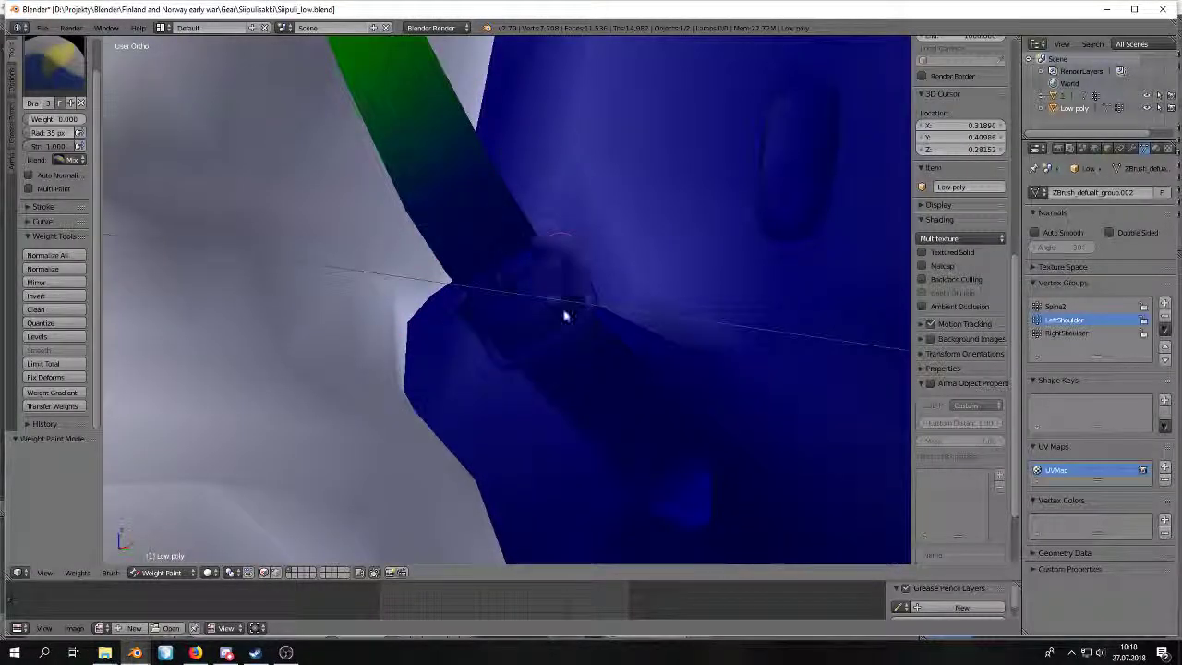
middle_click_drag(517, 301, 471, 190)
mouse_move(380, 218)
middle_mouse_down()
mouse_move(385, 191)
mouse_move(532, 147)
mouse_move(613, 168)
middle_mouse_up()
key("z")
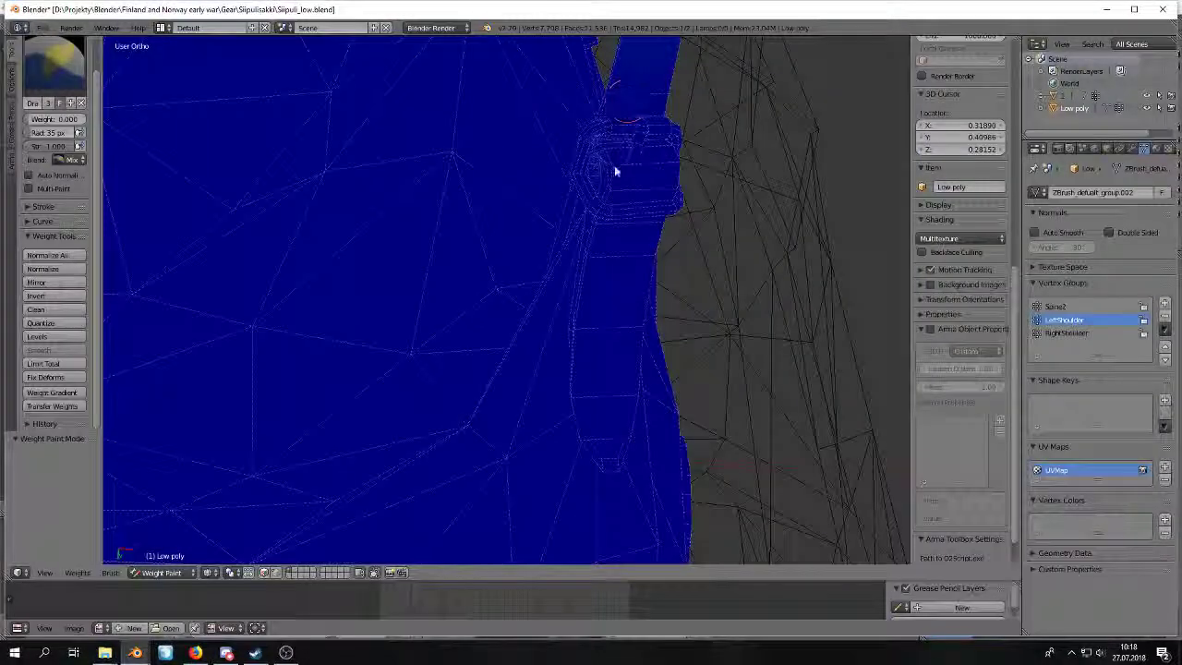
scroll(573, 198, "down", 10)
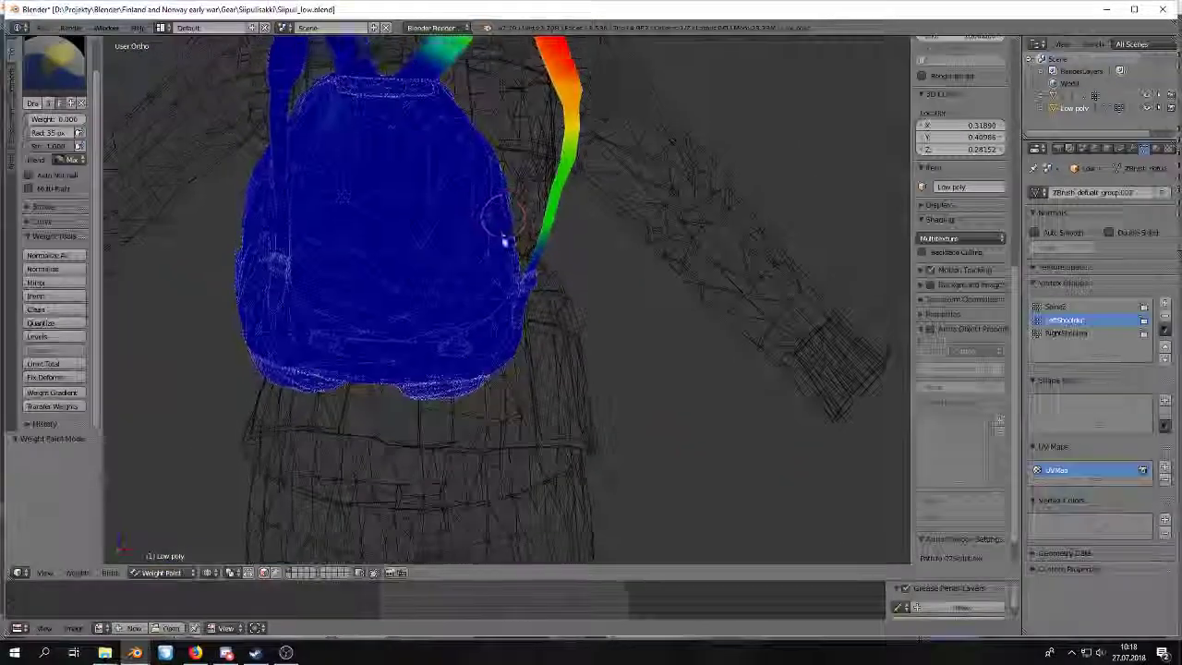
Paint light LeftShoulder weights of about 0.08 to 0.11 on the lower left strap just above its buckle.
scroll(527, 224, "up", 6)
middle_click_drag(501, 304, 507, 482, "shift")
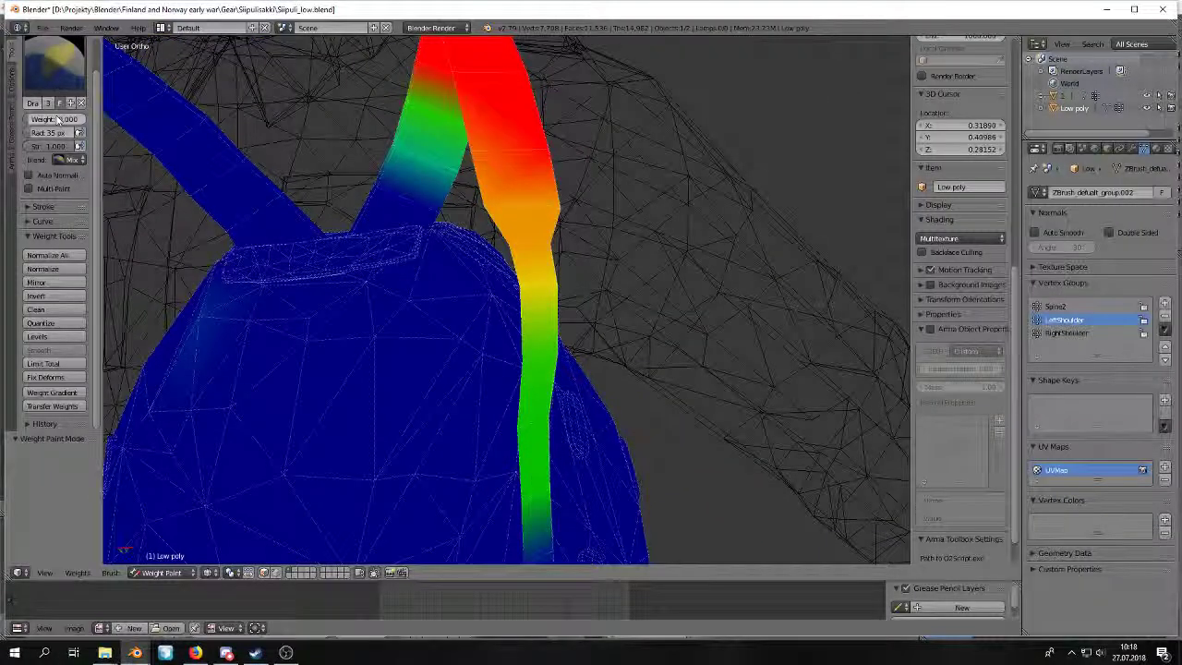
middle_click_drag(257, 352, 268, 164, "shift")
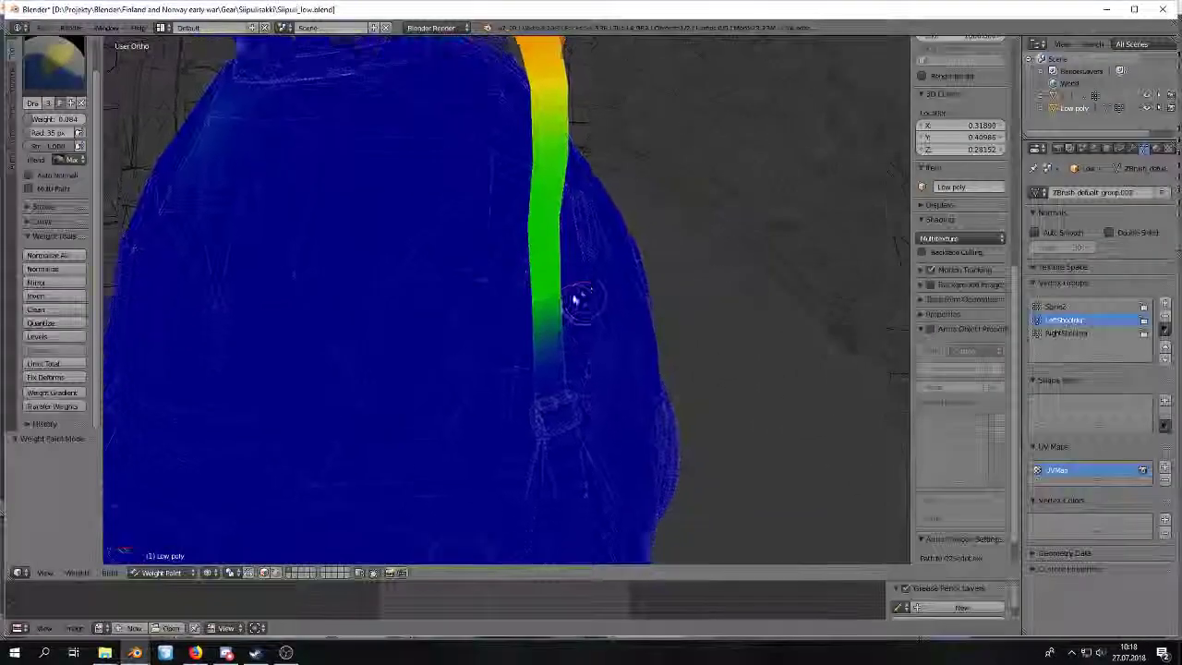
middle_click_drag(582, 303, 553, 264, "shift")
left_click_drag(525, 262, 509, 284)
middle_click_drag(522, 276, 358, 319)
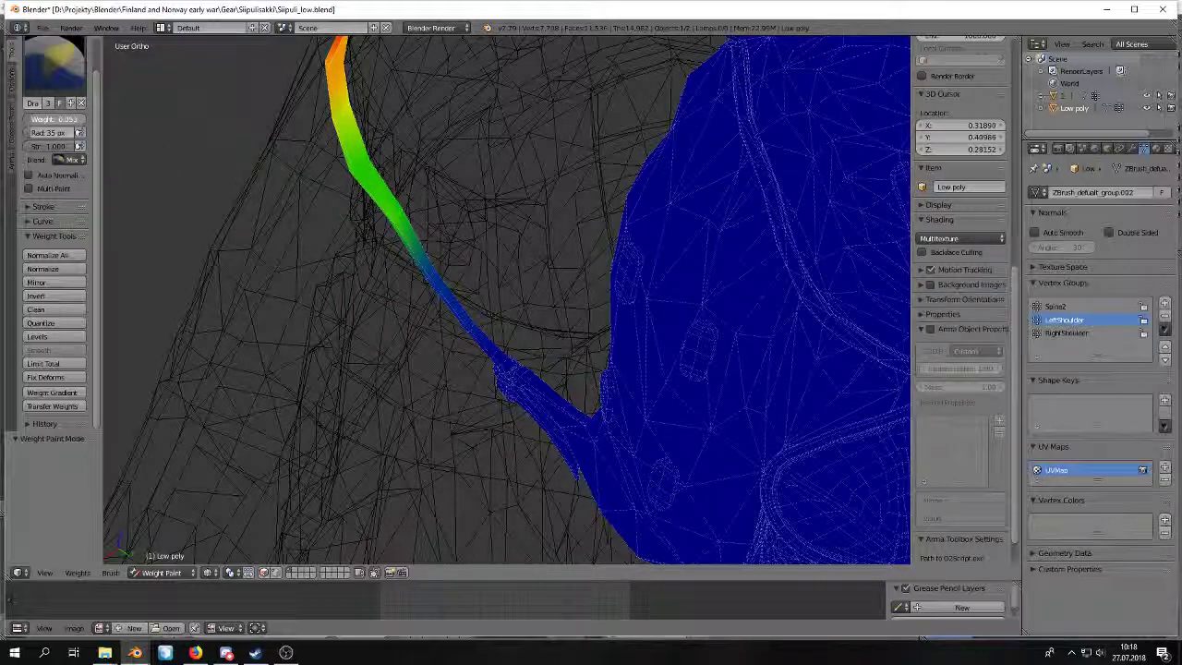
mouse_move(295, 172)
middle_mouse_down()
mouse_move(403, 322)
mouse_move(394, 294)
mouse_move(480, 224)
middle_mouse_up()
mouse_move(470, 272)
middle_mouse_down()
mouse_move(465, 250)
mouse_move(444, 257)
mouse_move(561, 325)
middle_mouse_up()
scroll(424, 274, "down", 2)
key("z")
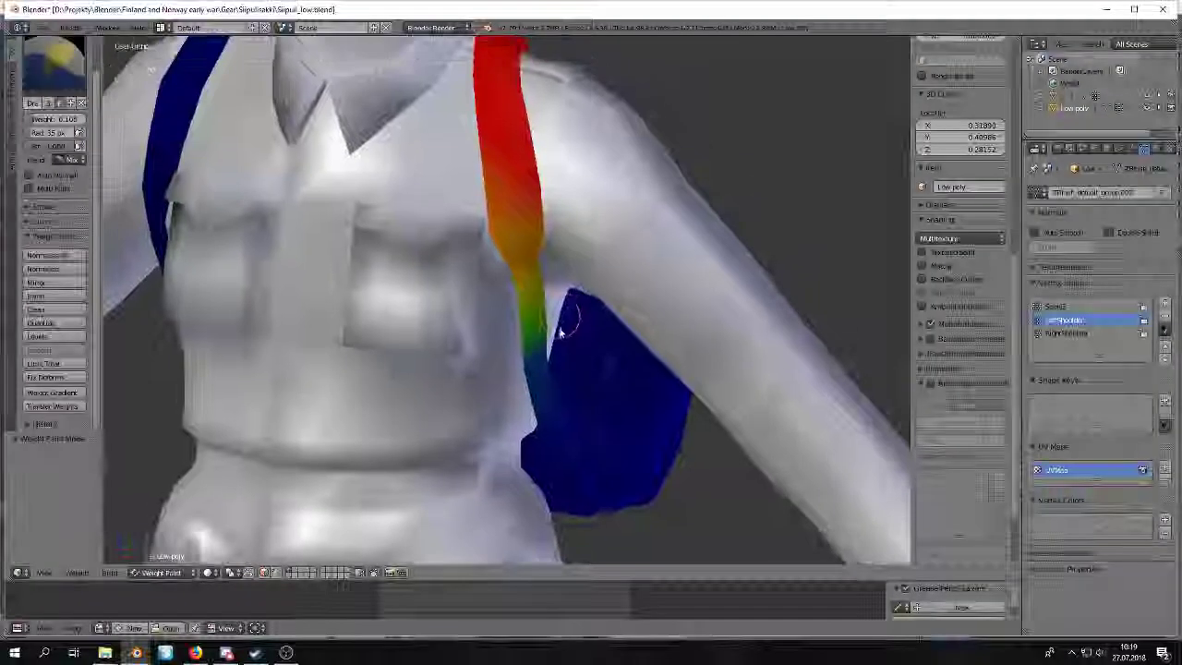
scroll(562, 395, "down", 2)
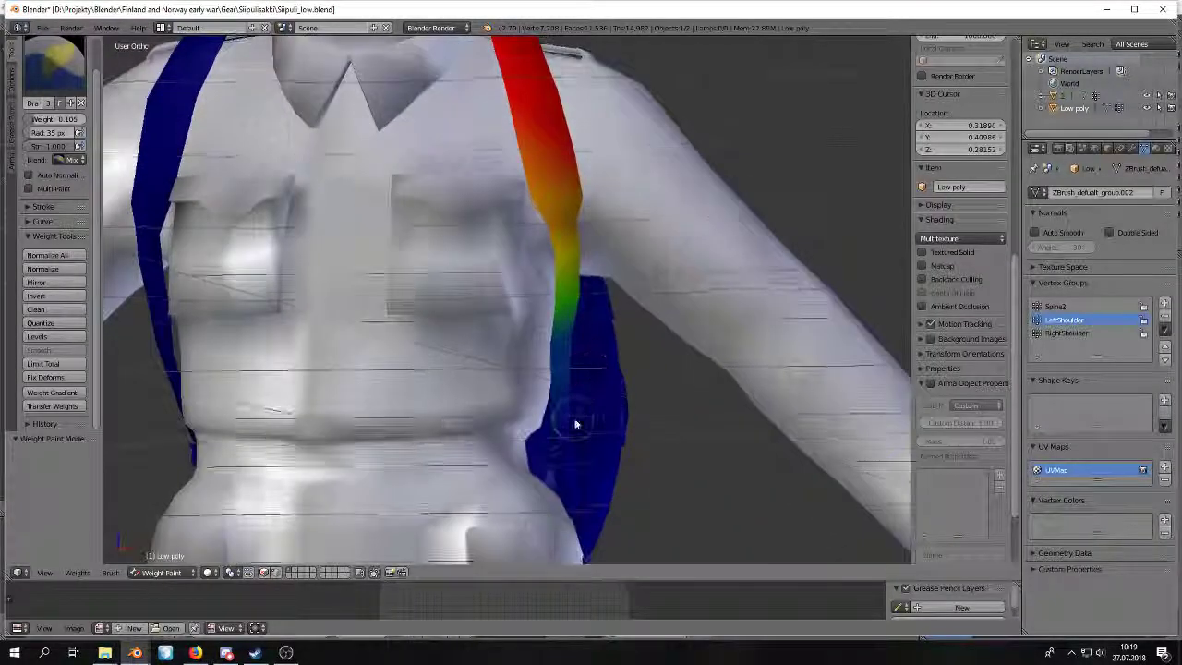
Smooth the LeftShoulder weight transition along the middle of the left strap with brush weight 0.284.
middle_click_drag(573, 410, 391, 356)
scroll(446, 333, "up", 3)
key("z")
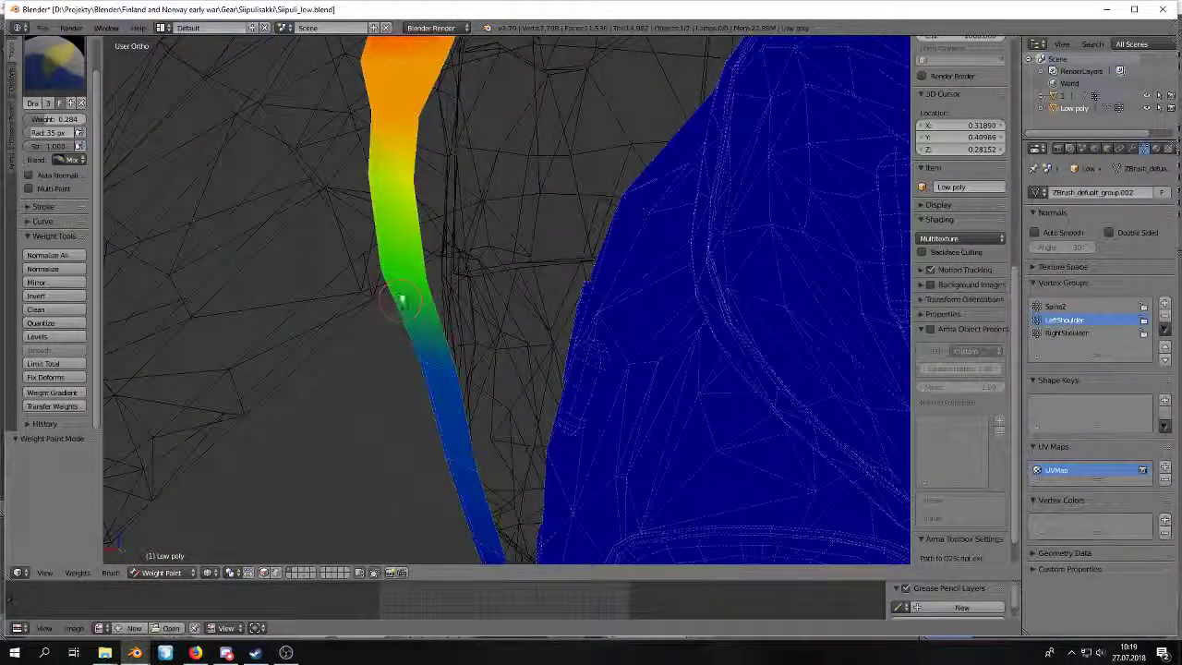
middle_click_drag(444, 273, 511, 243)
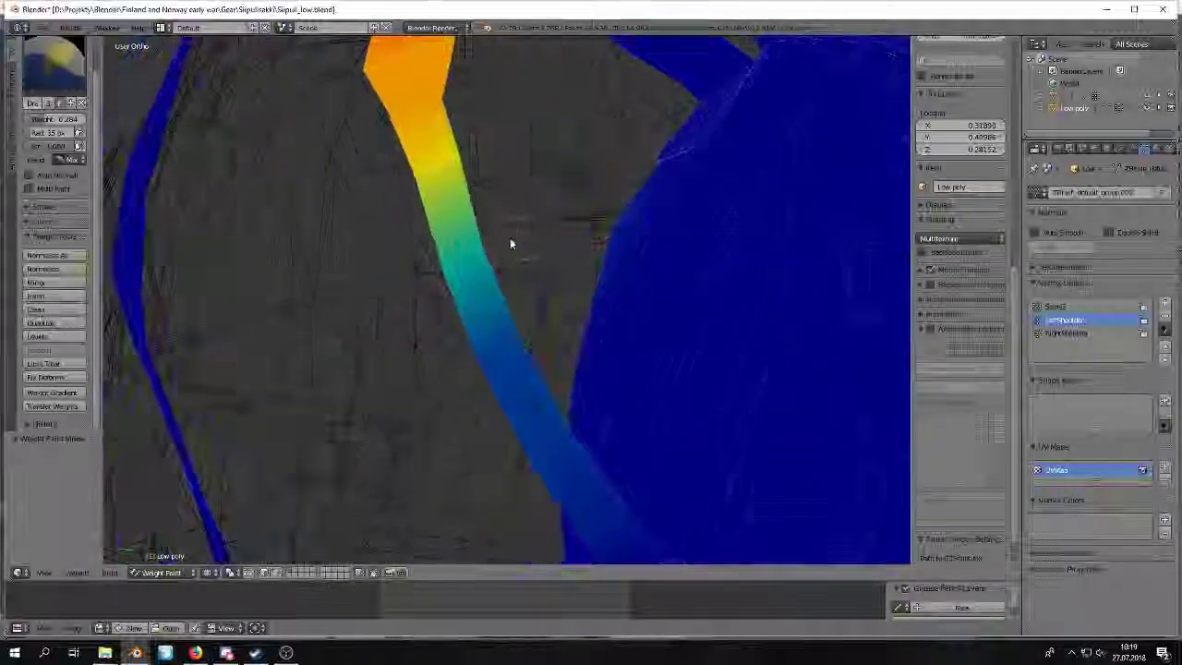
mouse_move(440, 271)
middle_mouse_down()
mouse_move(482, 267)
mouse_move(594, 312)
mouse_move(615, 335)
mouse_move(592, 371)
mouse_move(520, 246)
mouse_move(594, 280)
mouse_move(766, 300)
middle_mouse_up()
Select the RightShoulder group and paint the lower right strap above its buckle with a brush weight of about 0.095.
left_click(1075, 334)
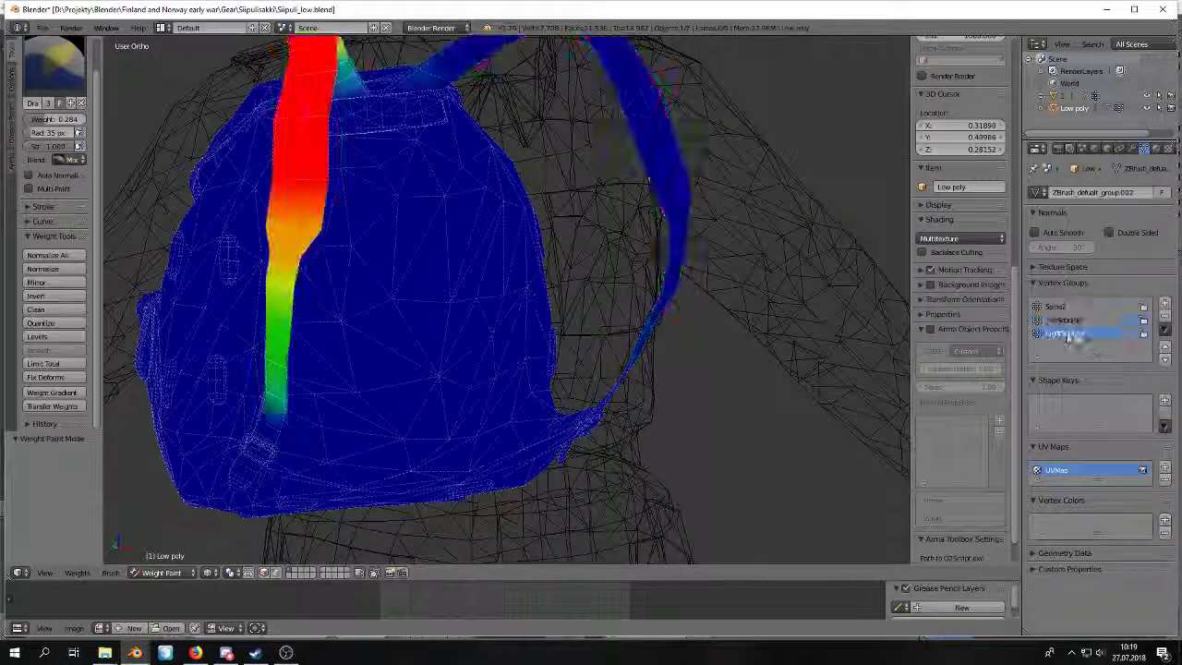
middle_click_drag(408, 395, 544, 298, "shift")
scroll(466, 307, "up", 3)
middle_click_drag(185, 313, 500, 256, "shift")
left_click_drag(38, 119, 34, 119)
middle_click_drag(317, 223, 198, 225)
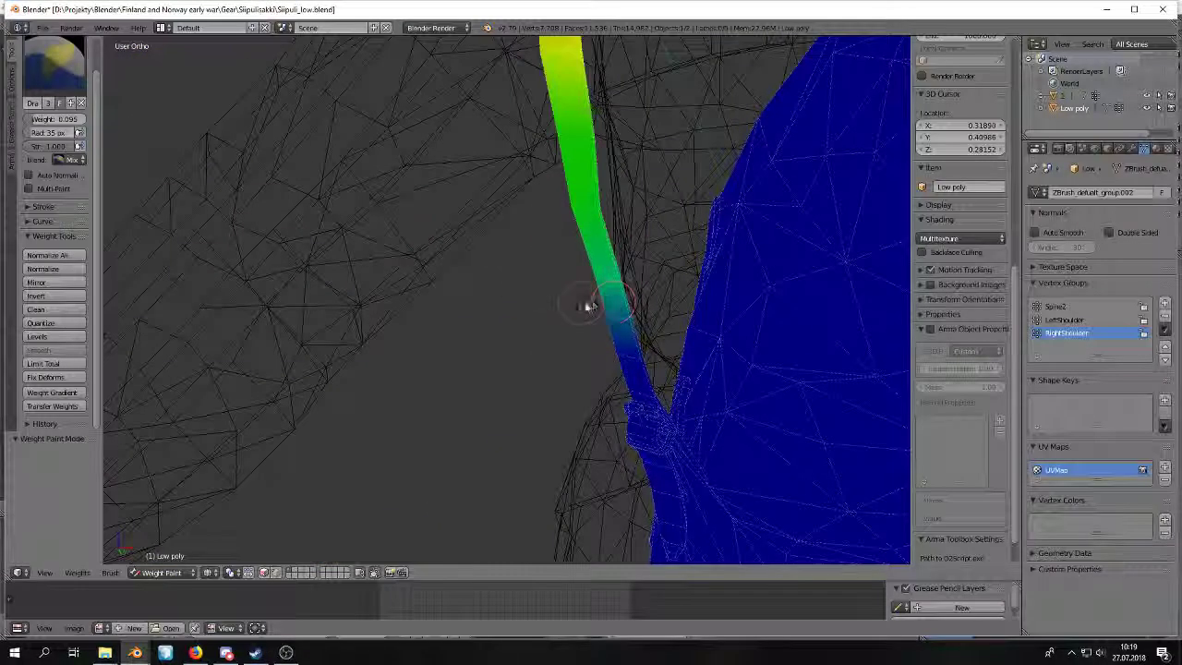
middle_click_drag(624, 292, 487, 346)
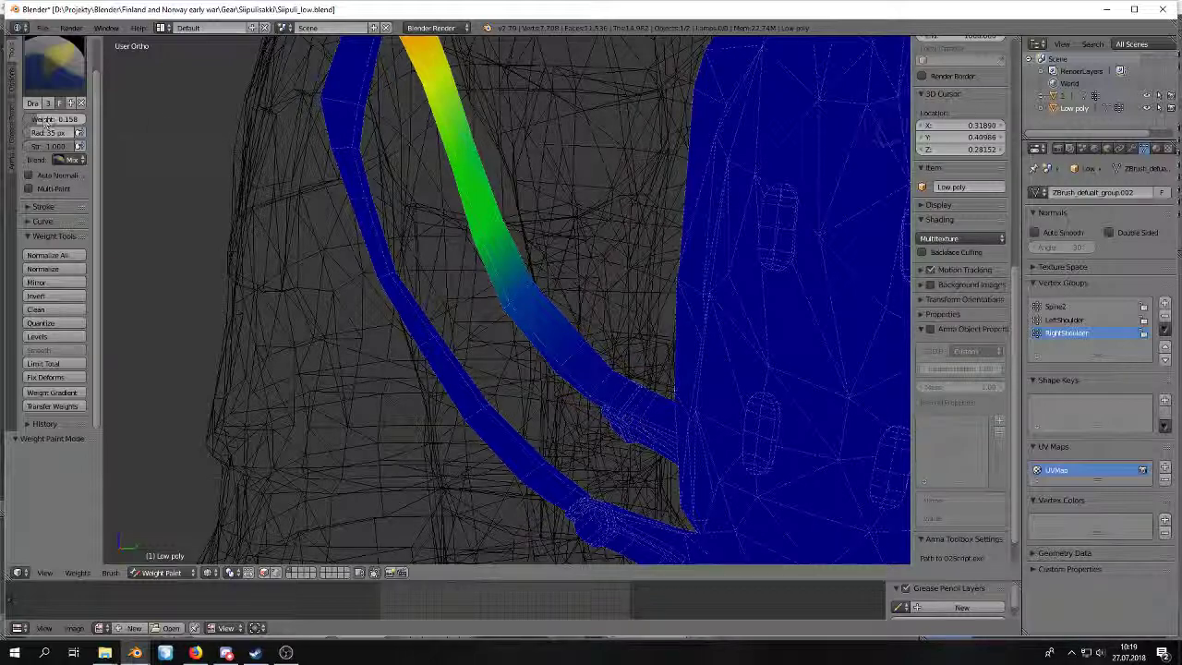
Blend the RightShoulder weights further up the right strap with brush weights 0.158 and 0.242.
middle_click_drag(478, 242, 601, 253)
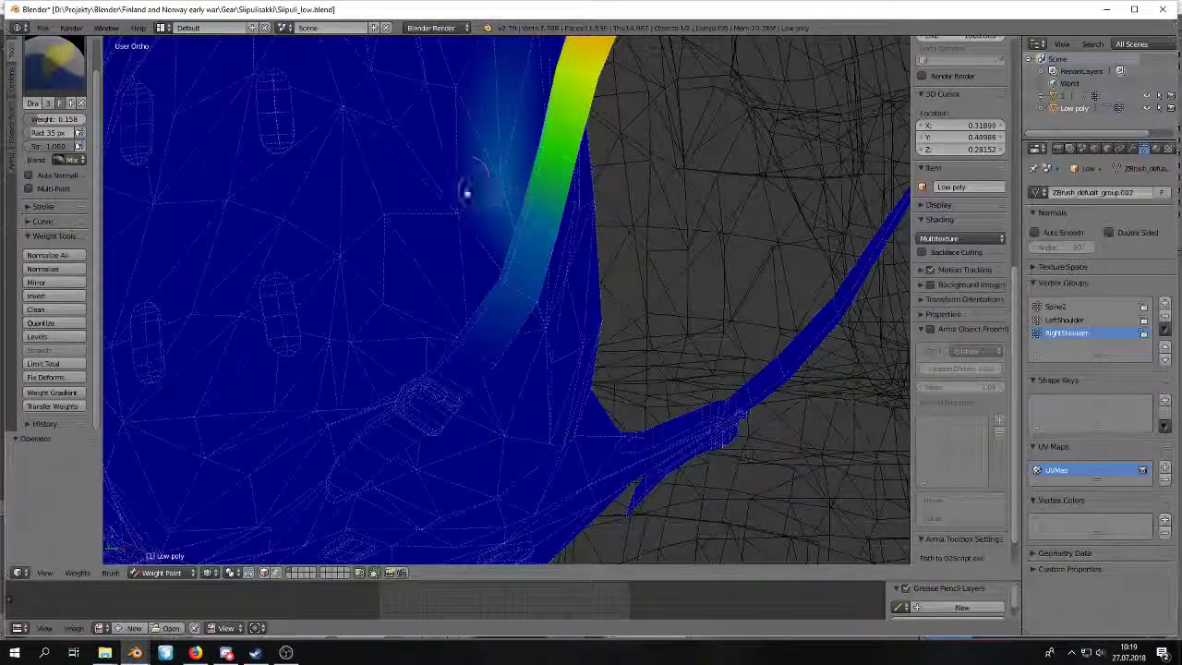
middle_click_drag(477, 191, 674, 232)
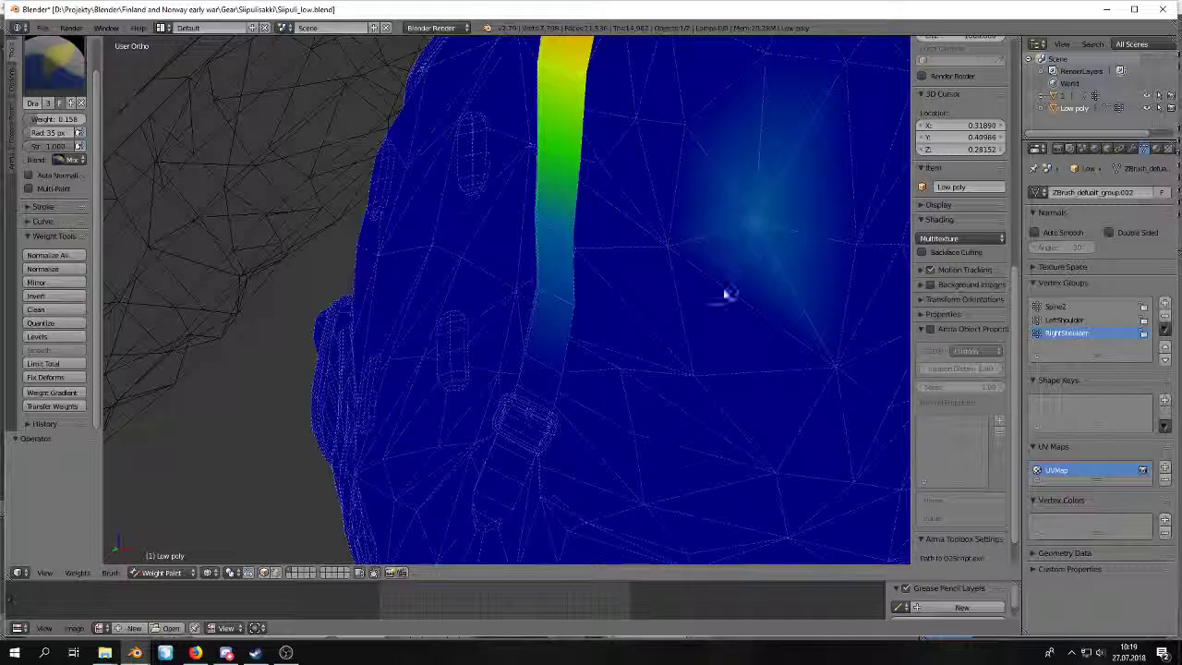
middle_click_drag(740, 248, 282, 216)
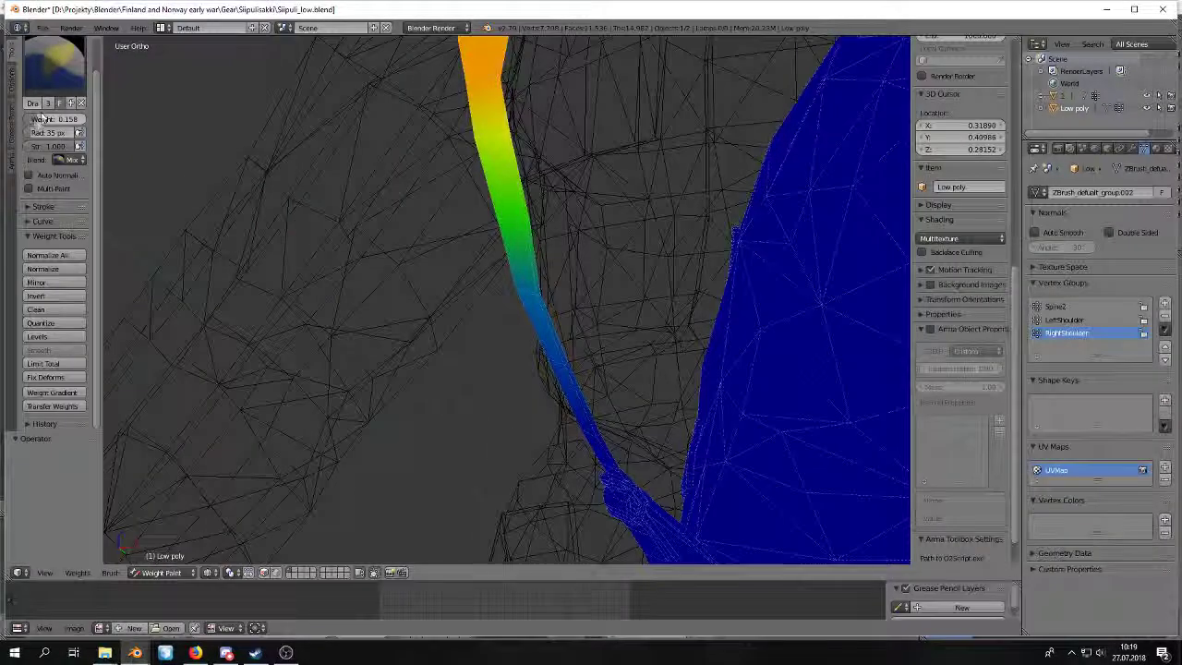
middle_click_drag(516, 224, 464, 258, "shift")
scroll(516, 262, "down", 8)
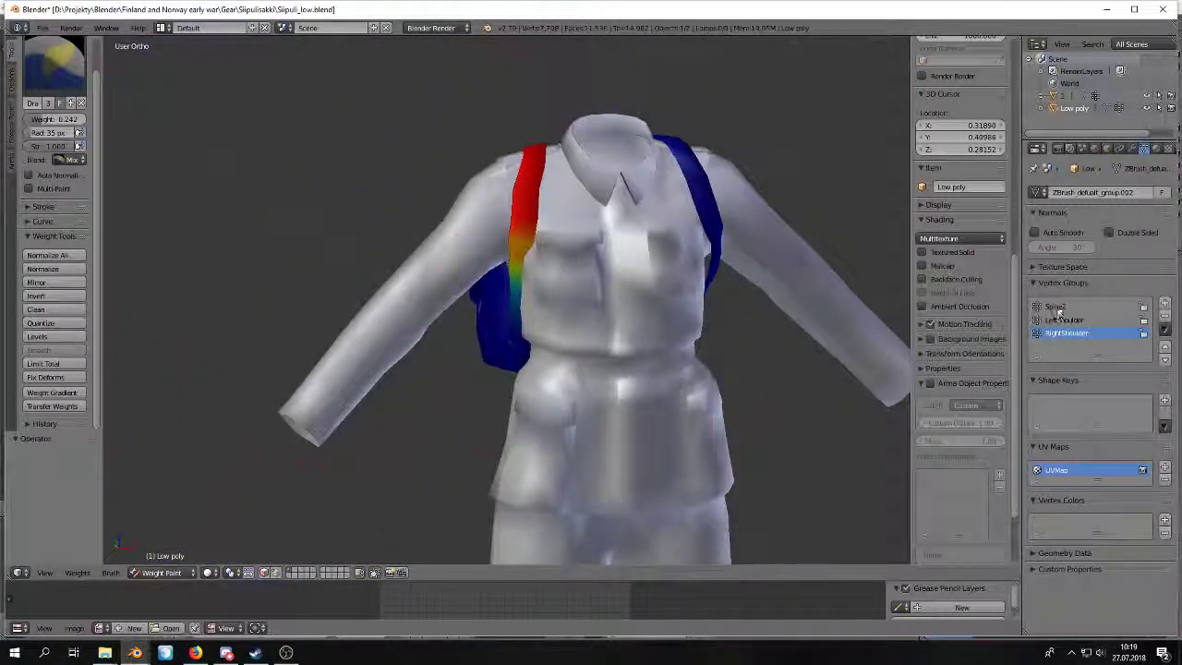
Select the Spine2 group and paint the bend of the right strap above its buckle with brush weight 0.358.
left_click(1057, 307)
scroll(631, 279, "up", 6)
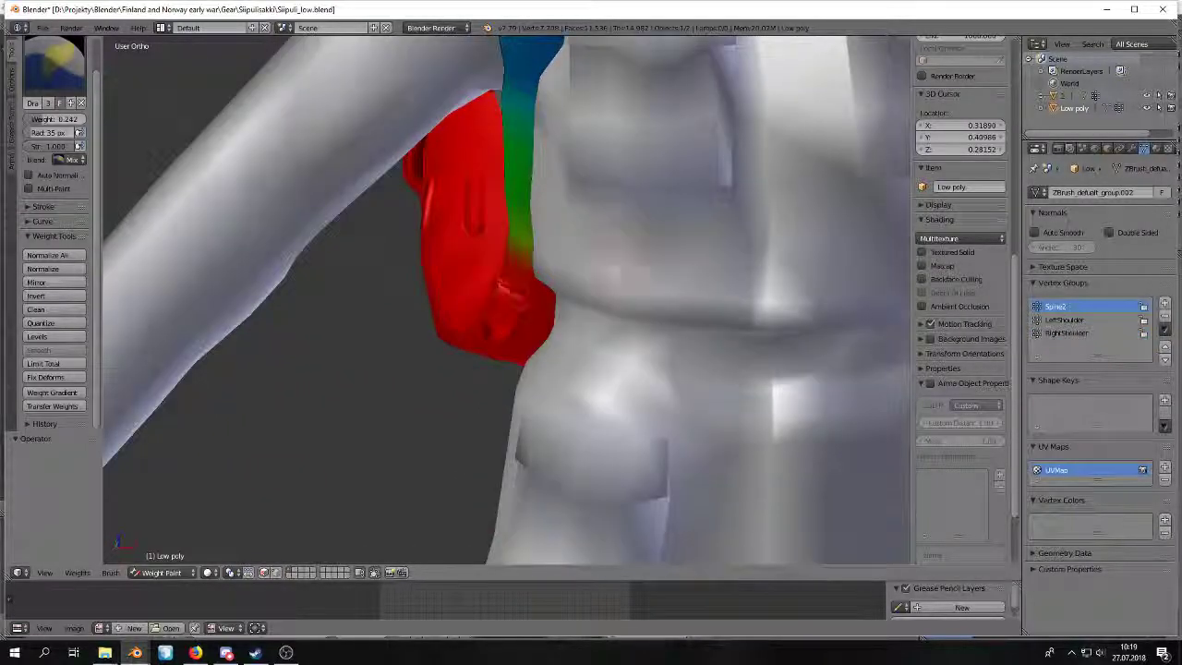
scroll(631, 279, "up", 4)
key("z")
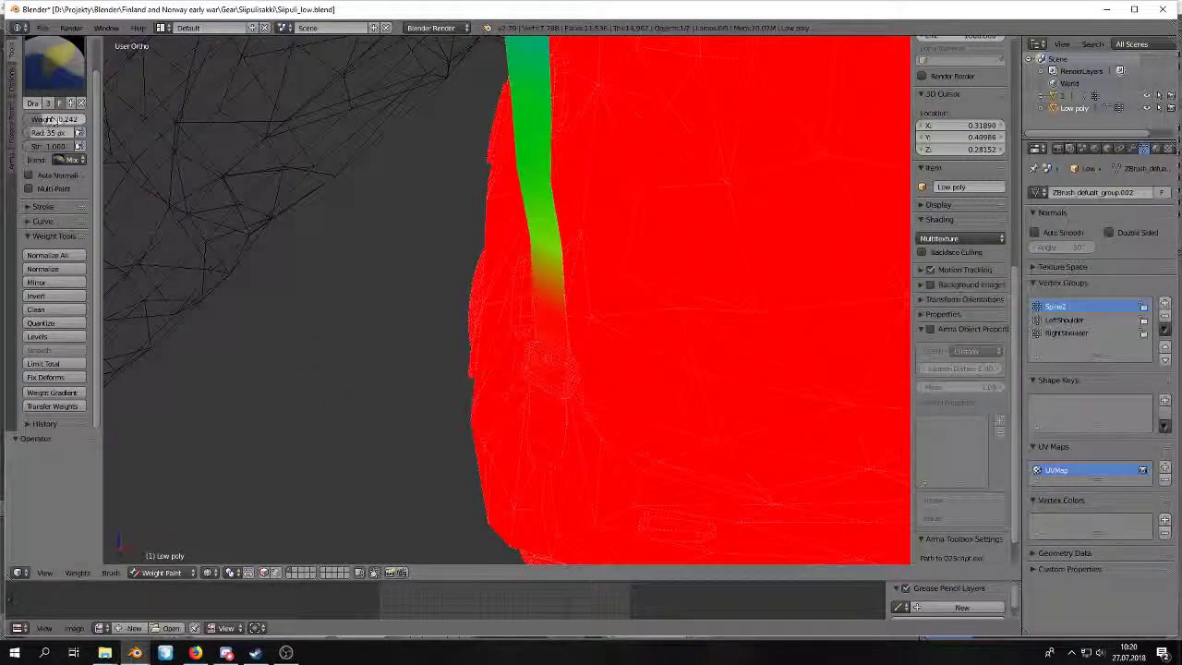
mouse_move(589, 255)
middle_mouse_down()
mouse_move(586, 330)
mouse_move(625, 354)
middle_mouse_up()
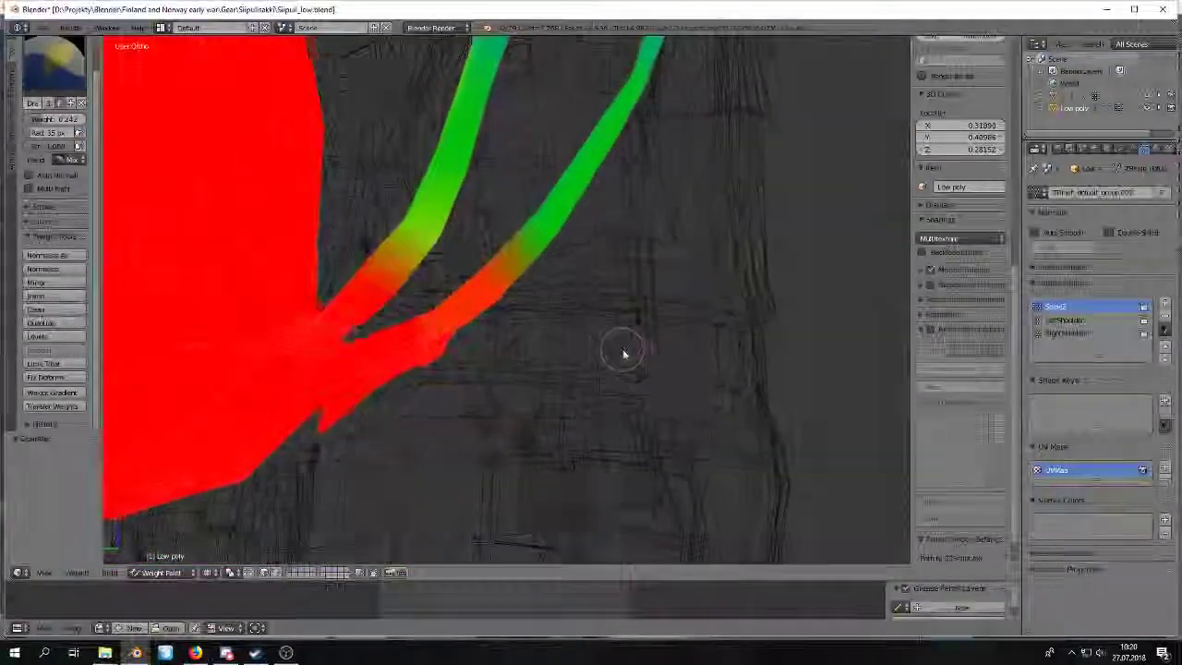
middle_click_drag(408, 237, 470, 249, "shift")
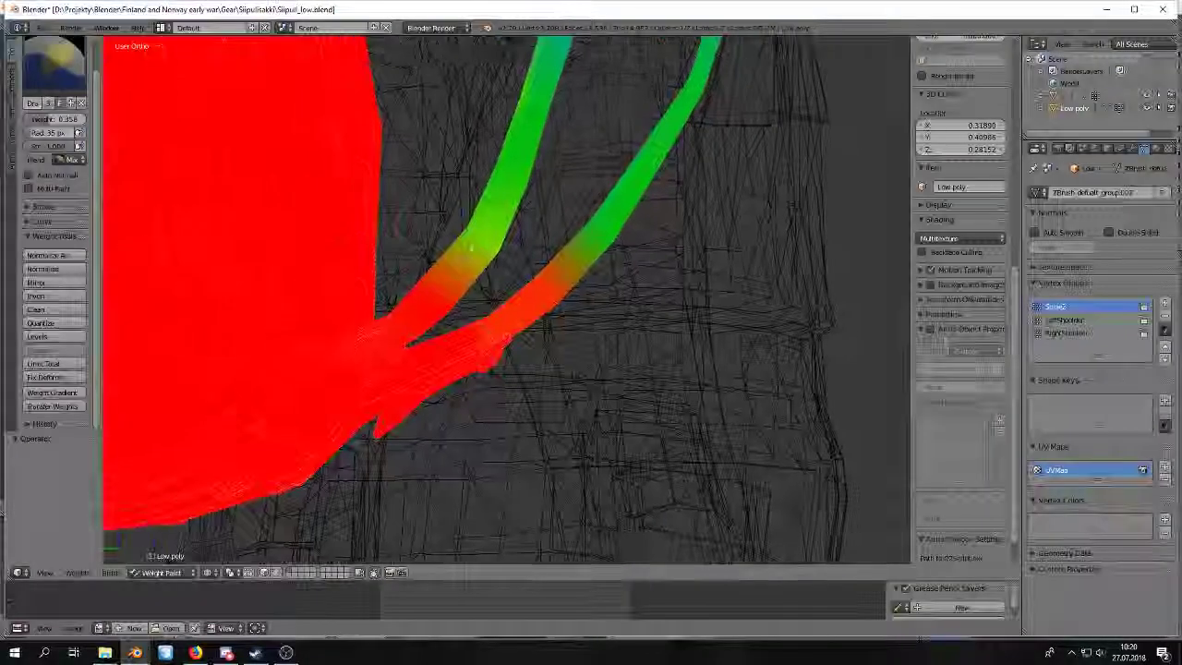
left_click_drag(492, 258, 494, 246)
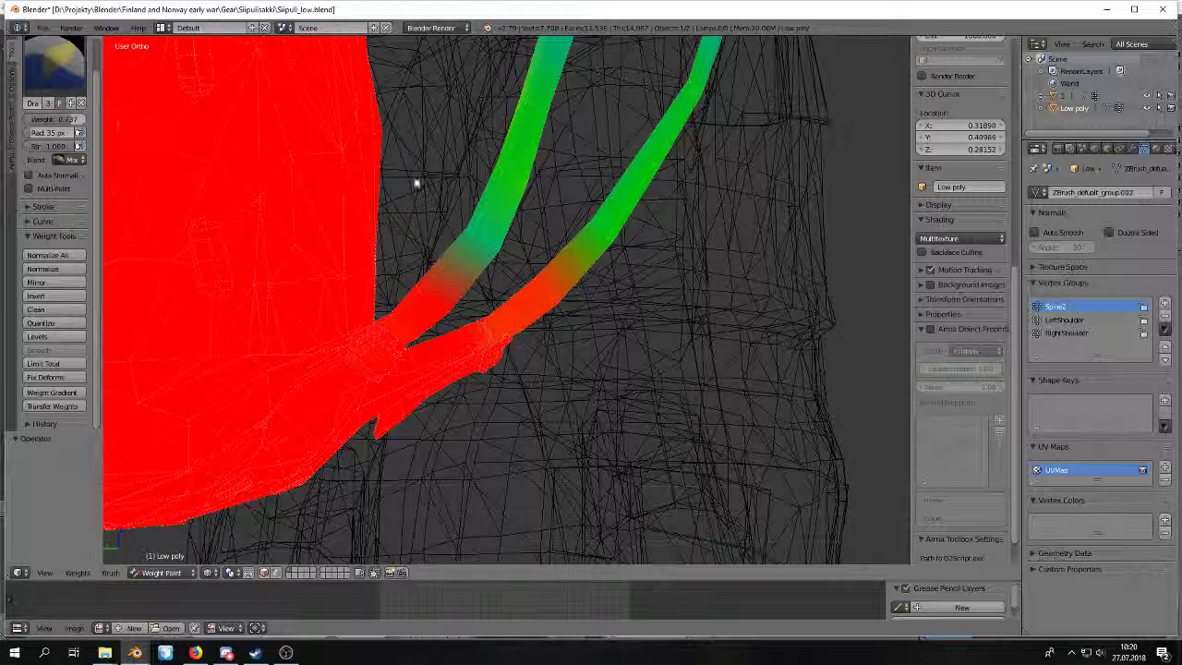
Raise the Spine2 weights on both straps above their buckles, using higher brush weights such as 0.737 and 0.821.
left_click_drag(503, 218, 462, 231)
middle_click_drag(479, 246, 521, 267)
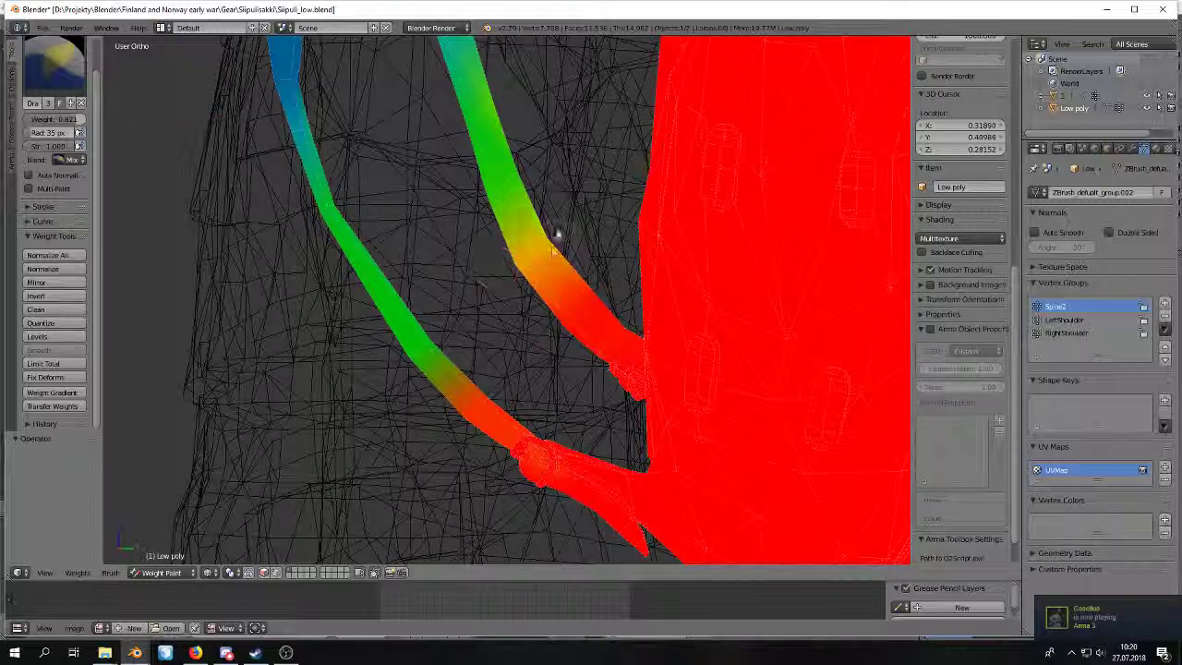
left_click_drag(402, 413, 445, 347)
middle_click_drag(411, 356, 488, 242)
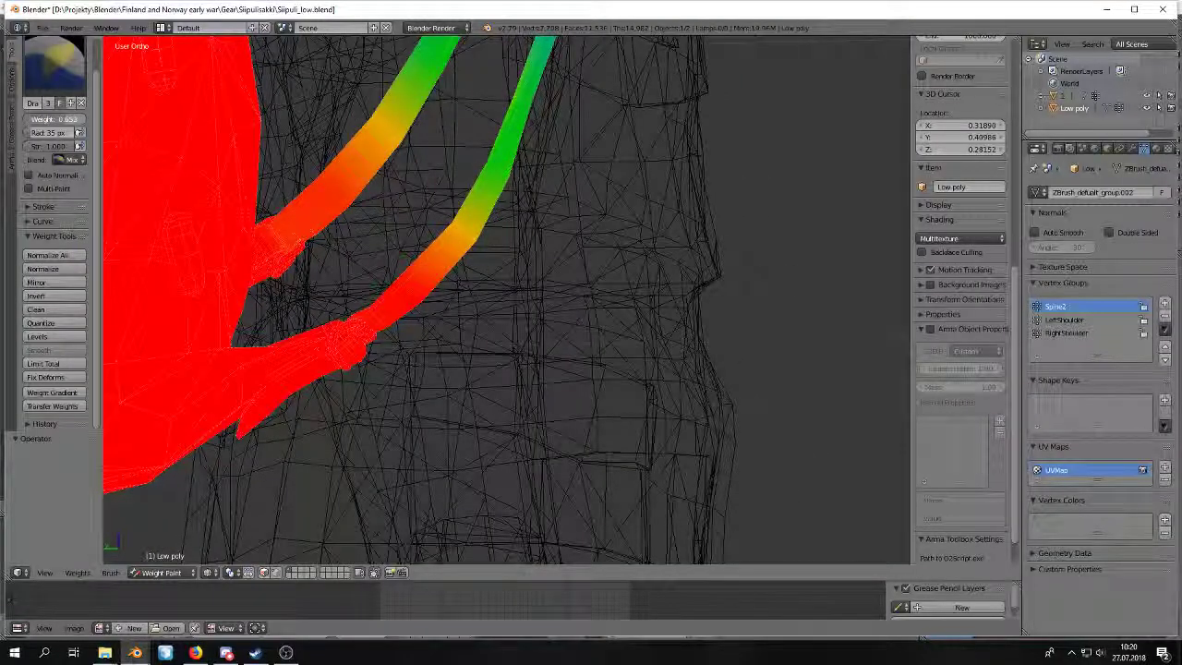
Smooth the Spine2 weights on both straps above their buckles, using brush weights 0.705 and 0.526.
middle_click_drag(385, 190, 419, 224, "shift")
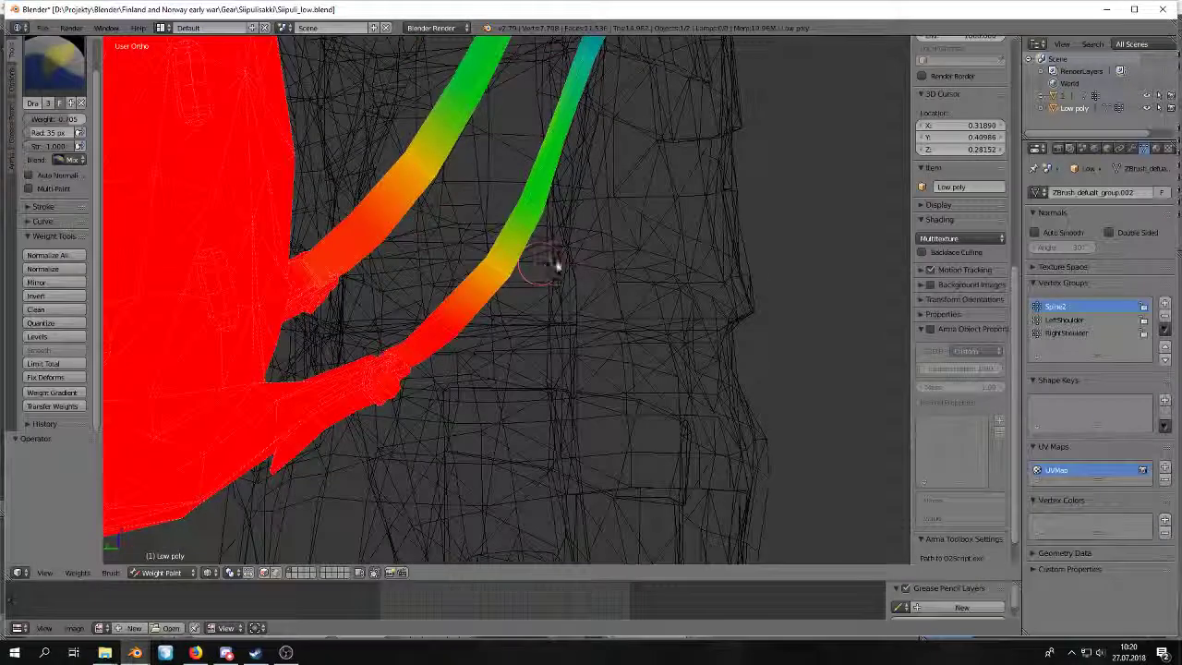
middle_click_drag(485, 129, 378, 257)
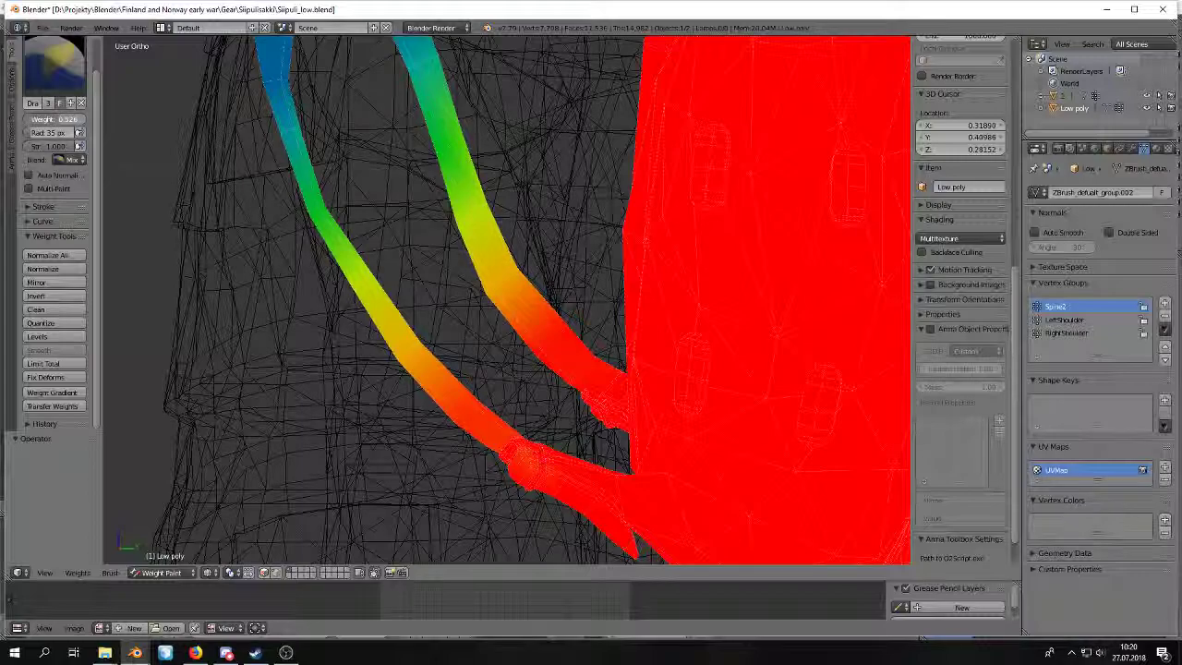
mouse_move(403, 182)
middle_mouse_down()
mouse_move(520, 119)
mouse_move(554, 119)
mouse_move(393, 147)
mouse_move(397, 183)
mouse_move(543, 197)
mouse_move(446, 200)
middle_mouse_up()
Normalize all vertex groups of the backpack and return it to Object Mode with solid shading.
scroll(393, 146, "down", 3)
key("z")
scroll(447, 201, "down", 3)
middle_click_drag(570, 219, 693, 271)
left_click(63, 257)
left_click(175, 572)
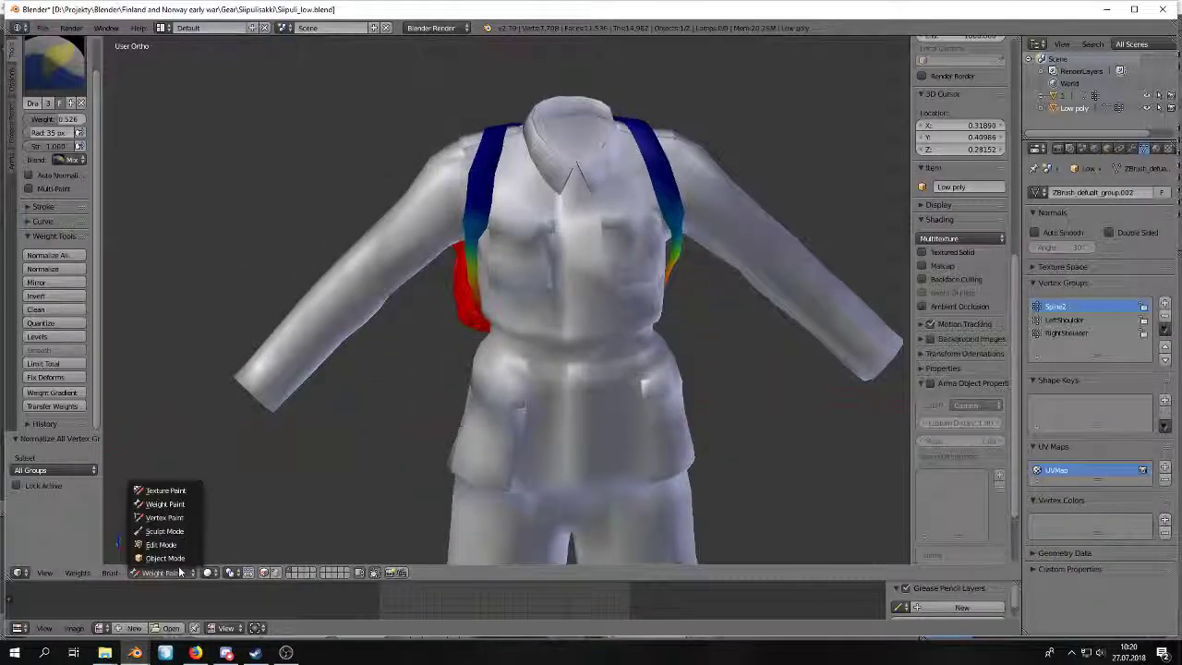
left_click(171, 556)
middle_click_drag(357, 391, 406, 304)
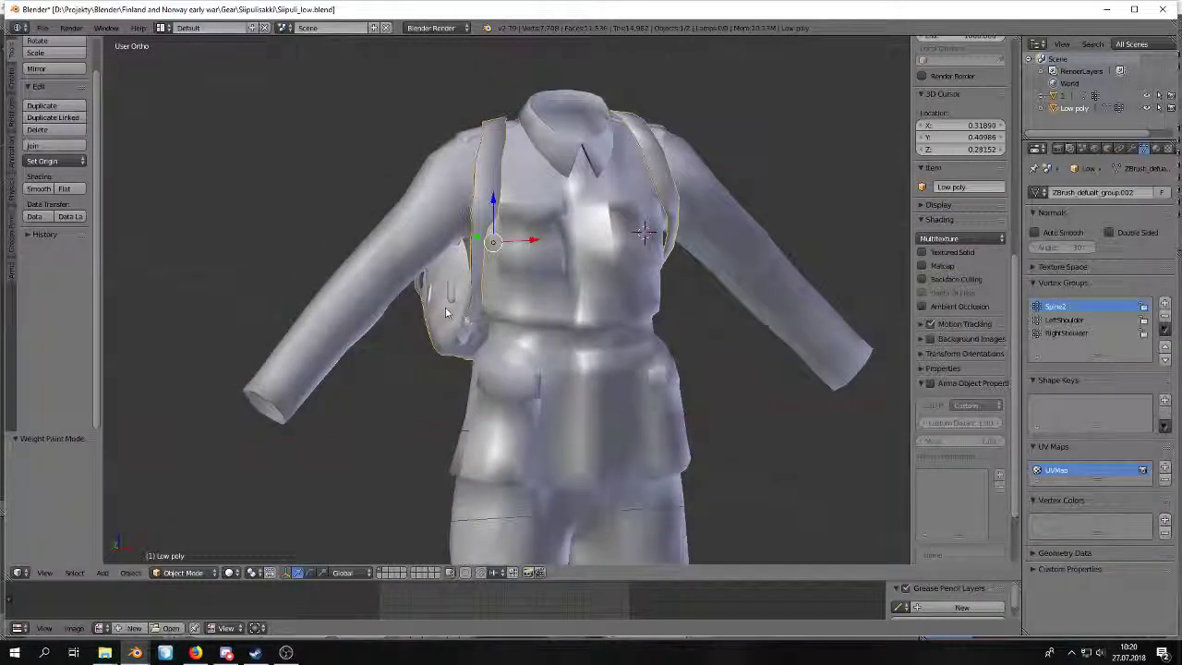
Copy the backpack, switch to the Blender window with ArmaRig_V6_1.blend and paste it into the rig scene.
mouse_move(135, 652)
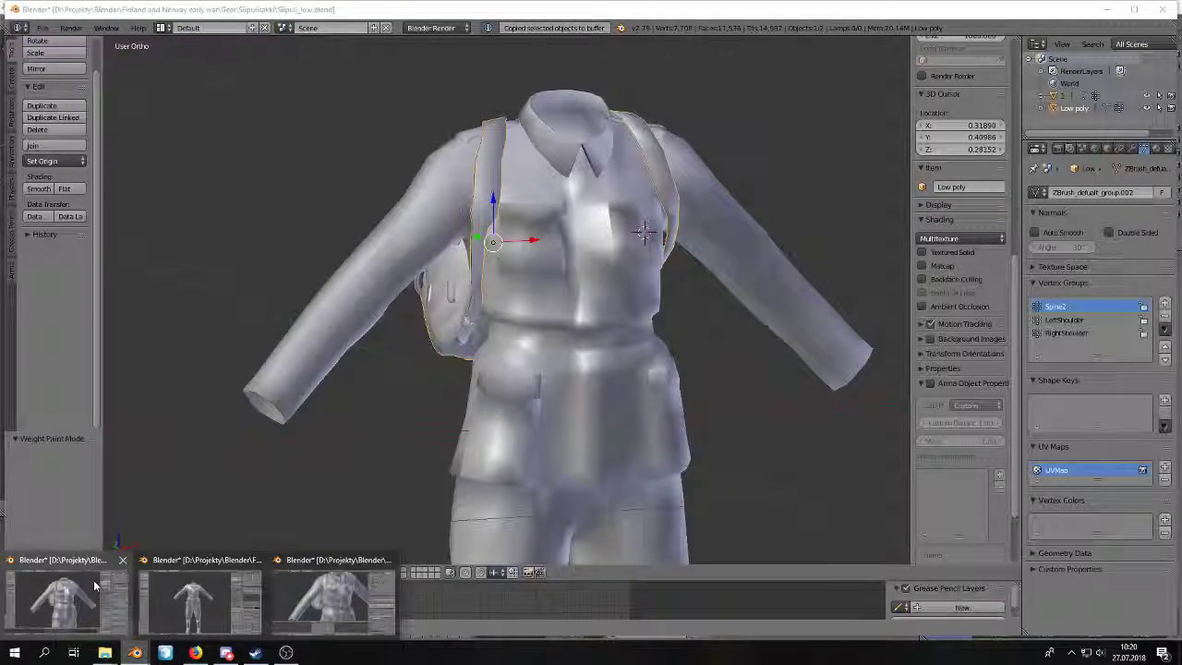
mouse_move(93, 580)
left_click(332, 597)
right_click(448, 376)
middle_click_drag(448, 377, 415, 262)
left_click(461, 380)
key("ctrl+v")
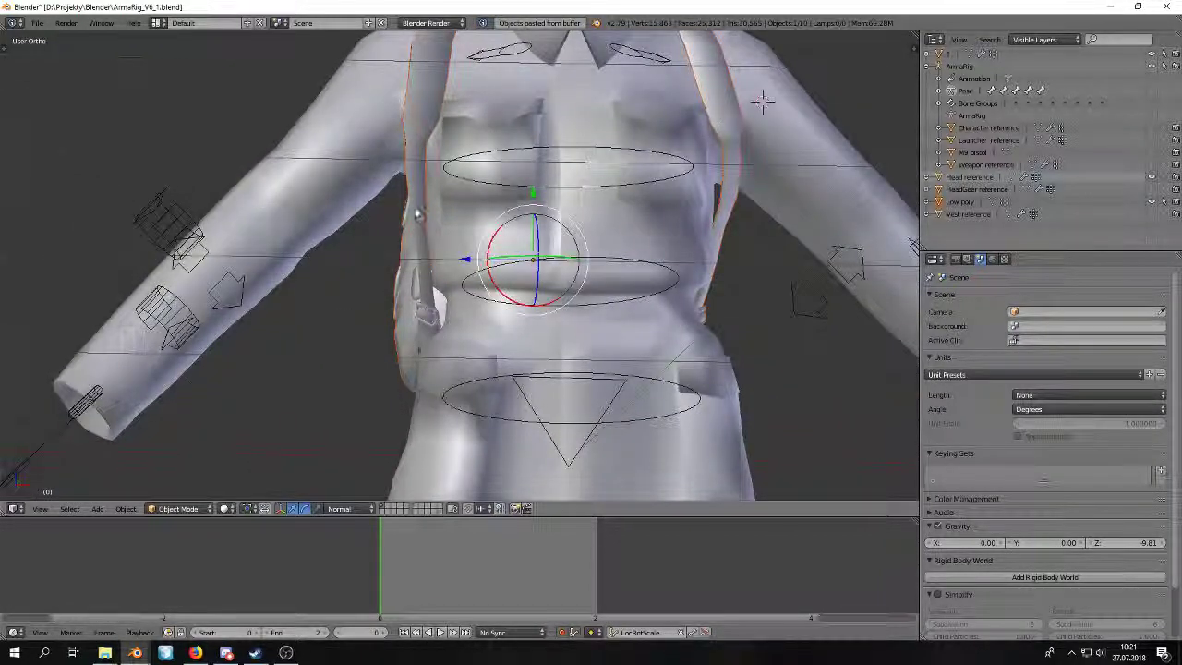
Add an Armature modifier to the pasted Low poly object and set its target object to ArmaRig.
middle_click_drag(416, 222, 415, 132)
middle_click_drag(415, 205, 417, 183)
left_click(961, 202)
left_click(1029, 259)
left_click(1028, 298)
left_click(1052, 325)
left_click(986, 360)
left_click(974, 381)
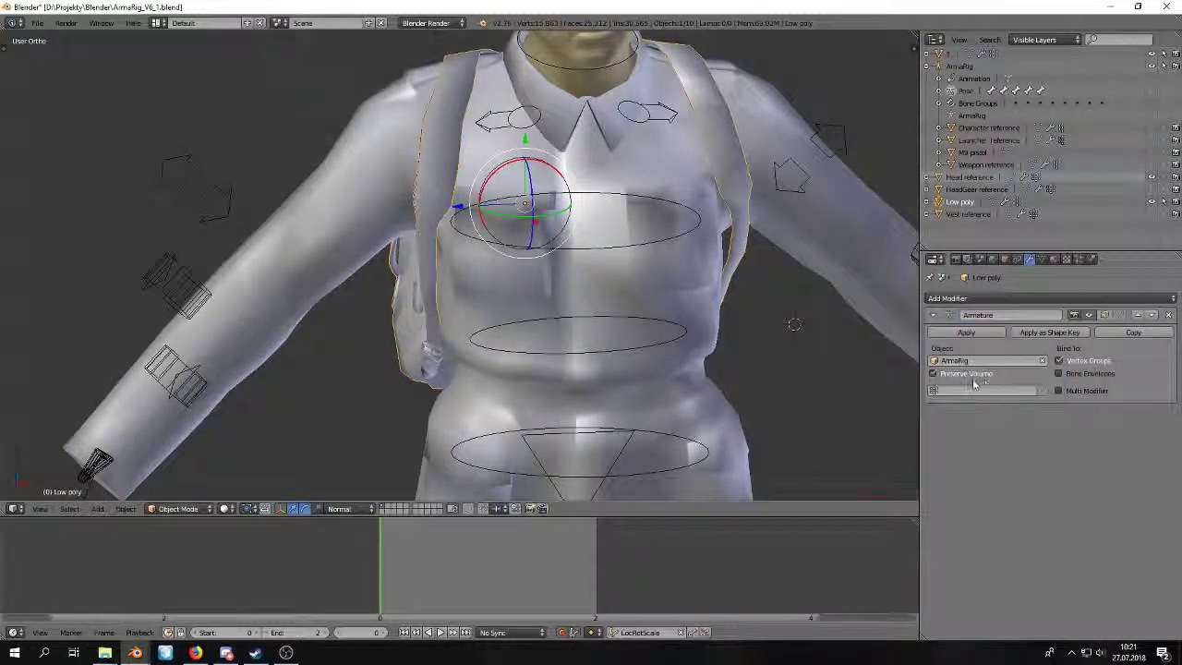
Test how the backpack follows the torso by rotating the Spine2 bone and cancelling the rotation.
right_click(602, 250)
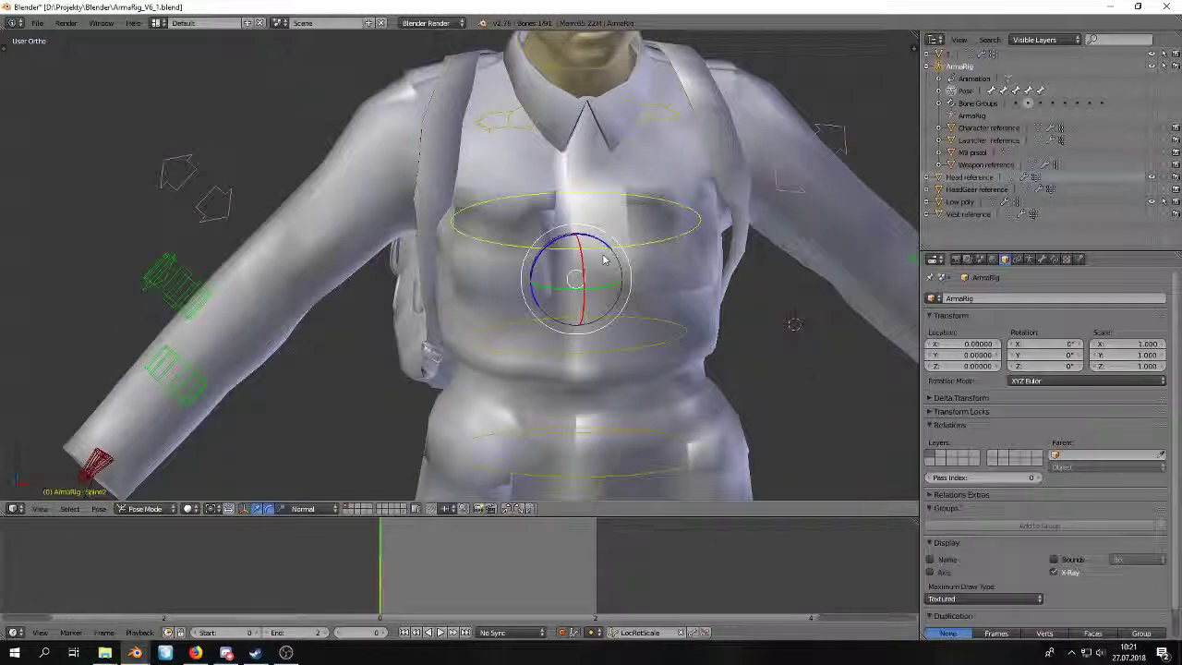
key("r")
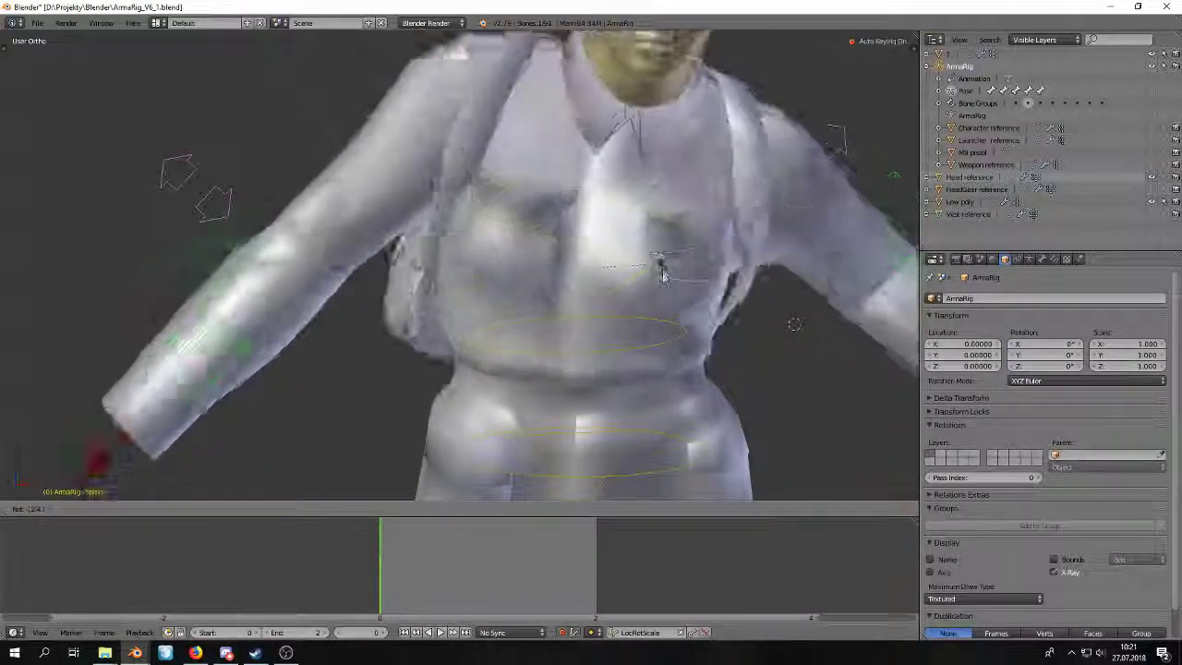
right_click(659, 226)
scroll(661, 227, "down", 2)
Test the left strap's deformation by repeatedly moving the LeftShoulder bone and cancelling each move.
right_click(572, 156)
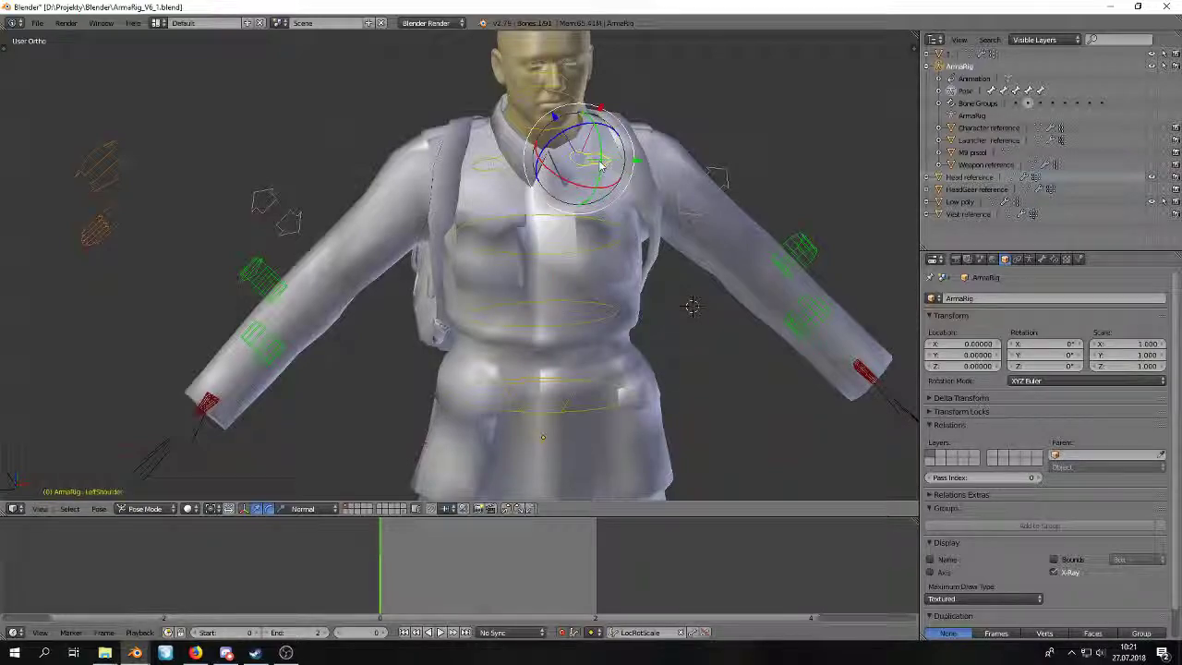
key("g")
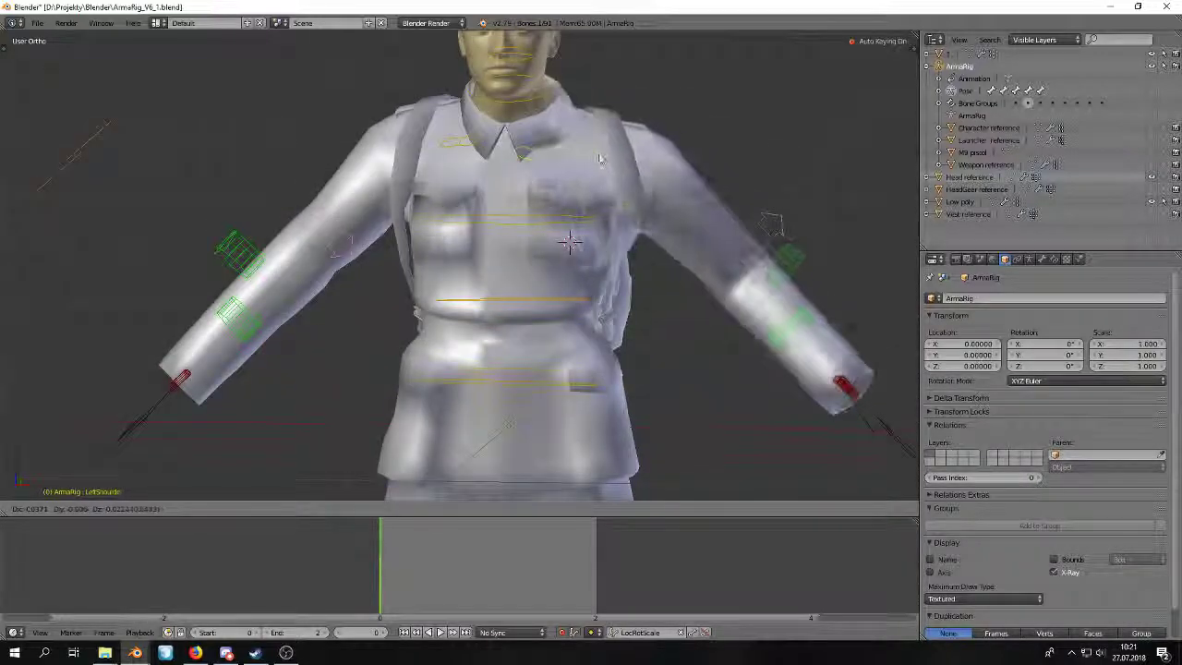
right_click(569, 242)
scroll(569, 136, "up", 3)
mouse_move(569, 137)
middle_mouse_down()
mouse_move(546, 123)
mouse_move(596, 127)
mouse_move(557, 127)
middle_mouse_up()
key("g")
right_click(560, 137)
scroll(595, 127, "up", 1)
key("g")
right_click(610, 136)
key("g")
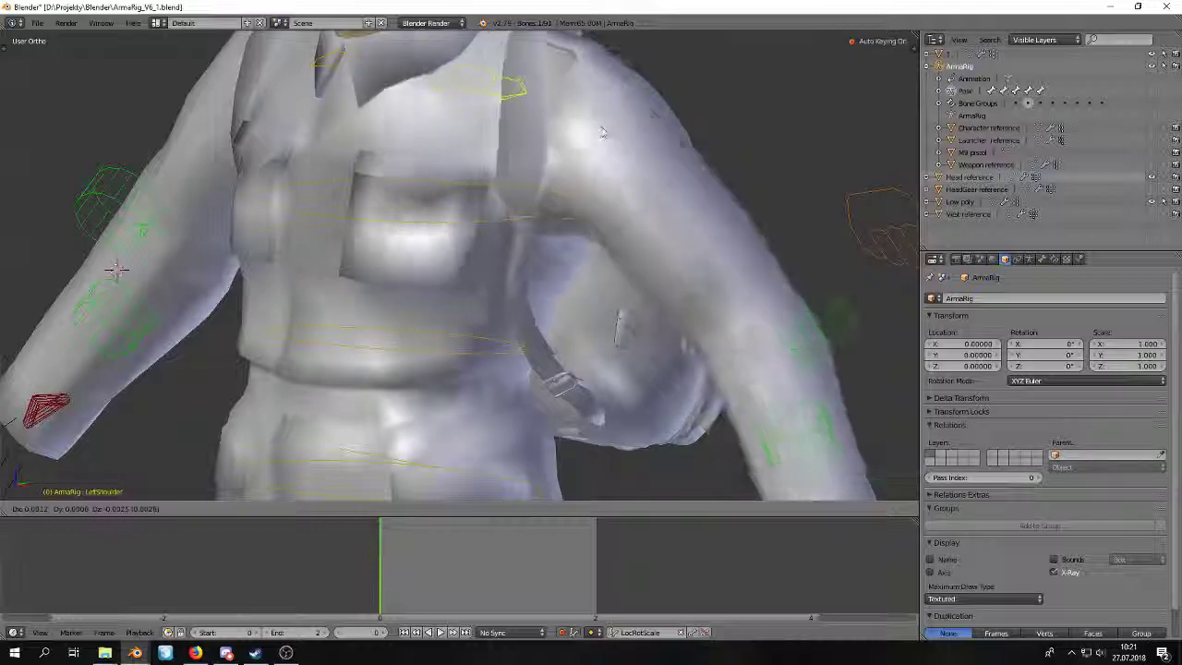
right_click(607, 138)
Select the backpack in the rig scene and switch it to Weight Paint mode.
key("Tab")
key("Tab")
key("z")
key("z")
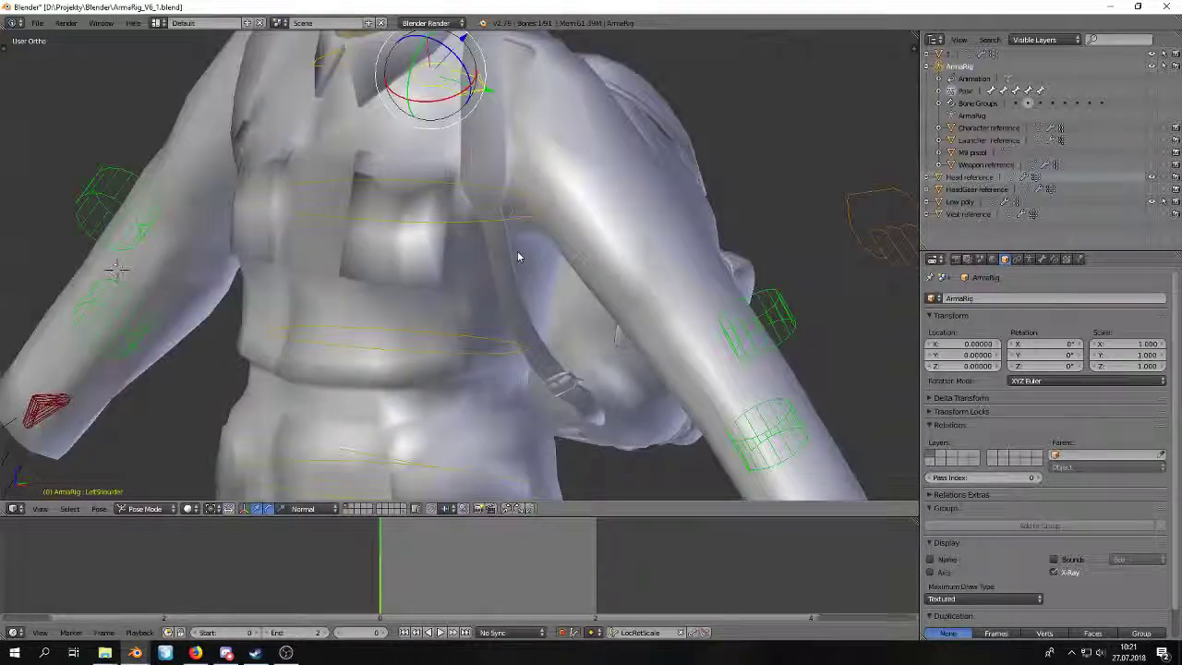
right_click(504, 263)
key("z")
key("z")
left_click(178, 508)
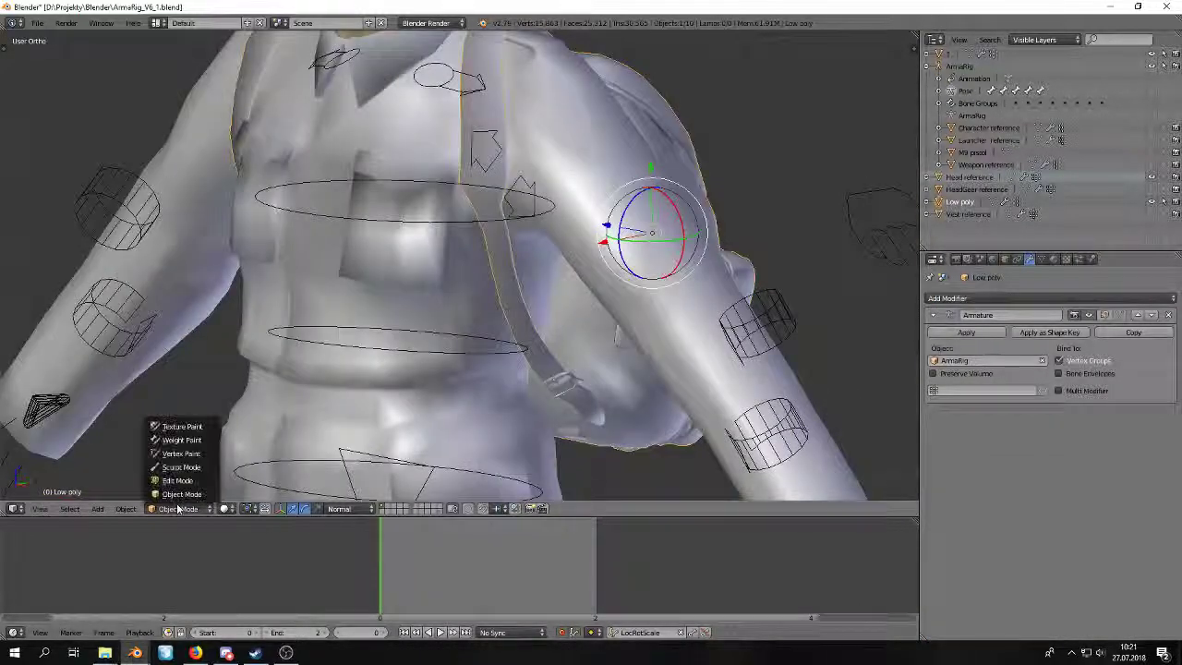
left_click(180, 440)
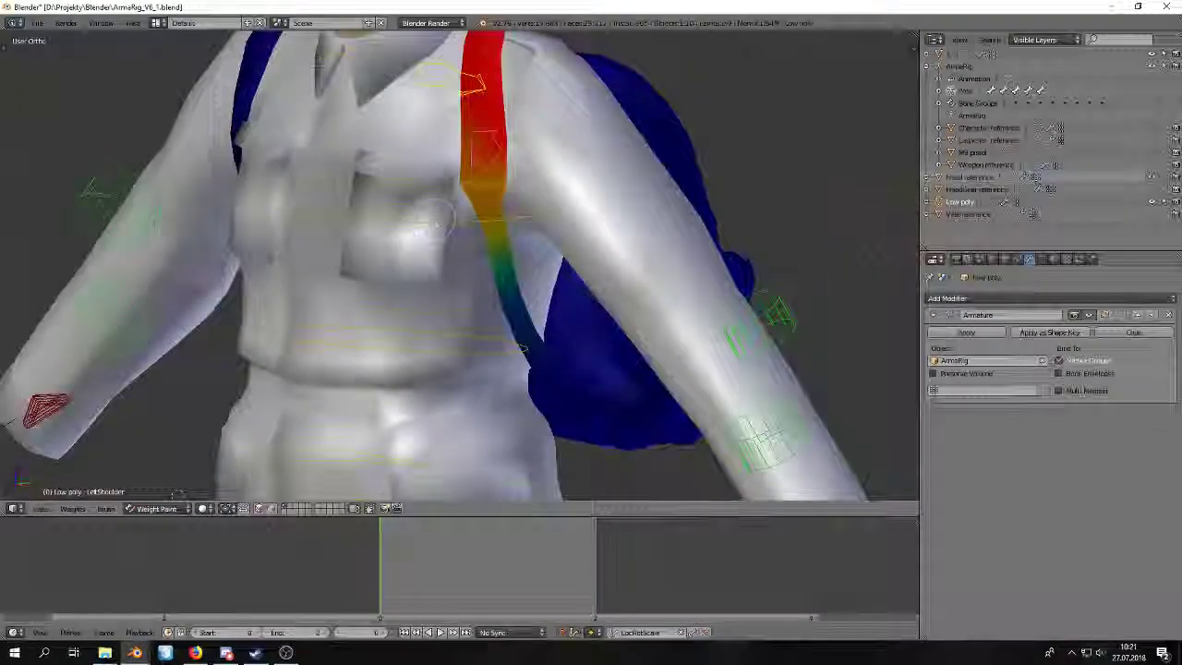
Compare the LeftShoulder weights with the left strap's bending through cancelled test moves of the shoulder bone, in solid and wireframe shading.
key("g")
right_click(550, 198)
scroll(551, 199, "up", 2)
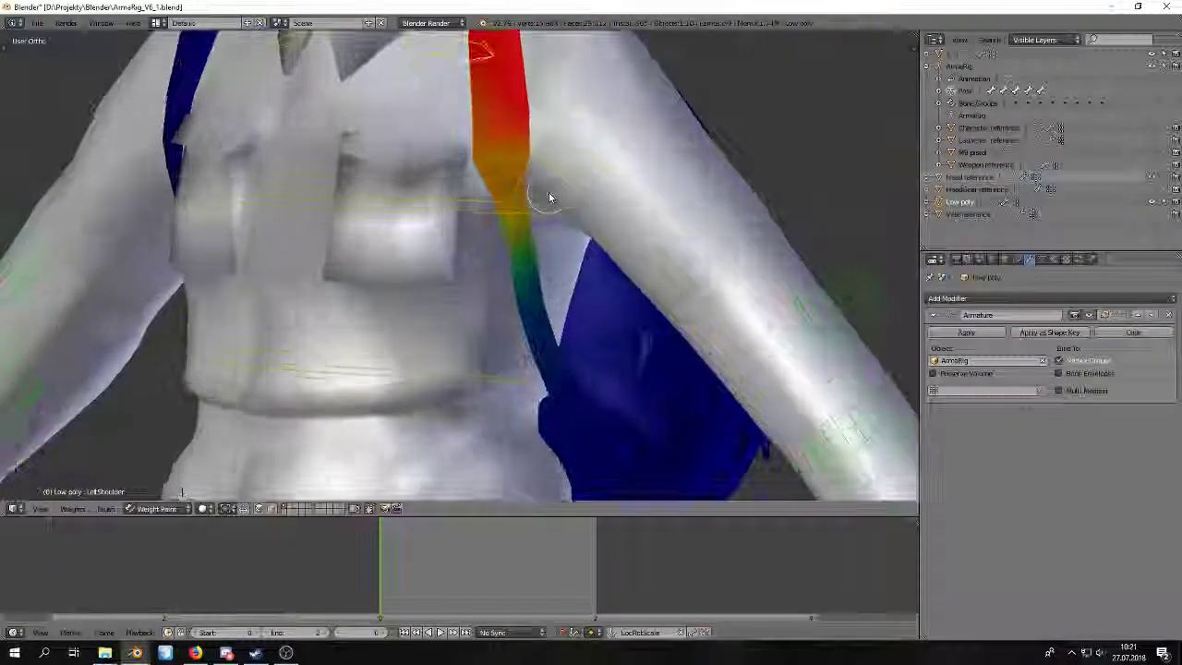
key("z")
middle_click_drag(573, 244, 554, 226)
key("g")
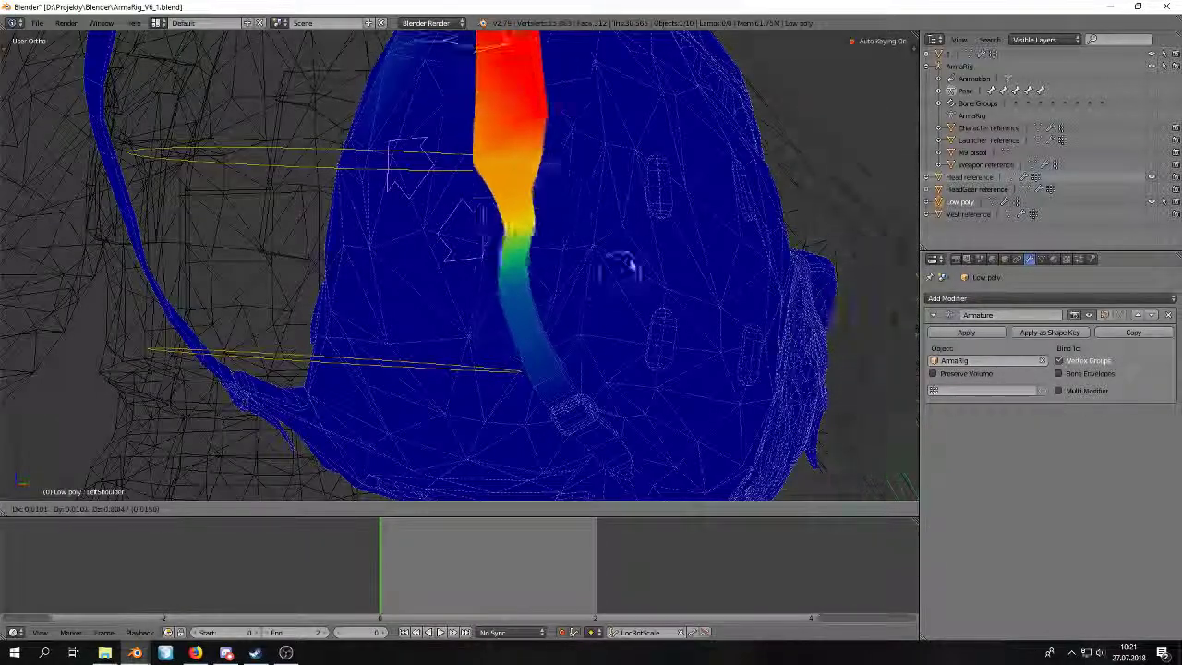
right_click(636, 215)
key("z")
key("g")
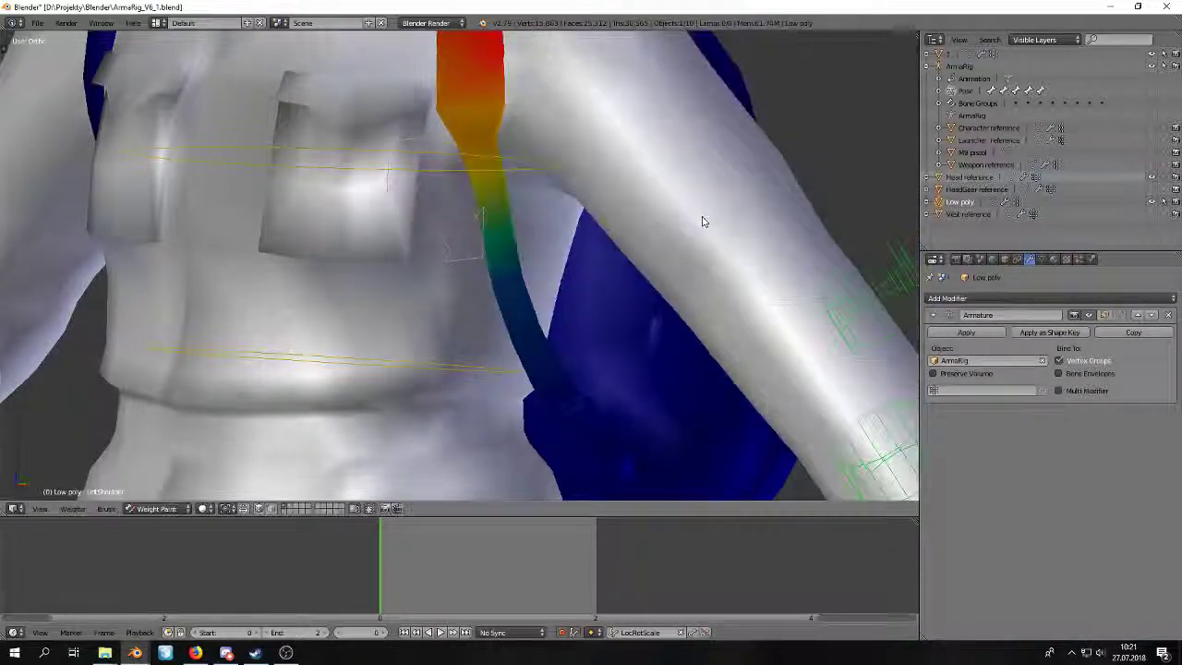
right_click(598, 223)
key("z")
key("z")
key("g")
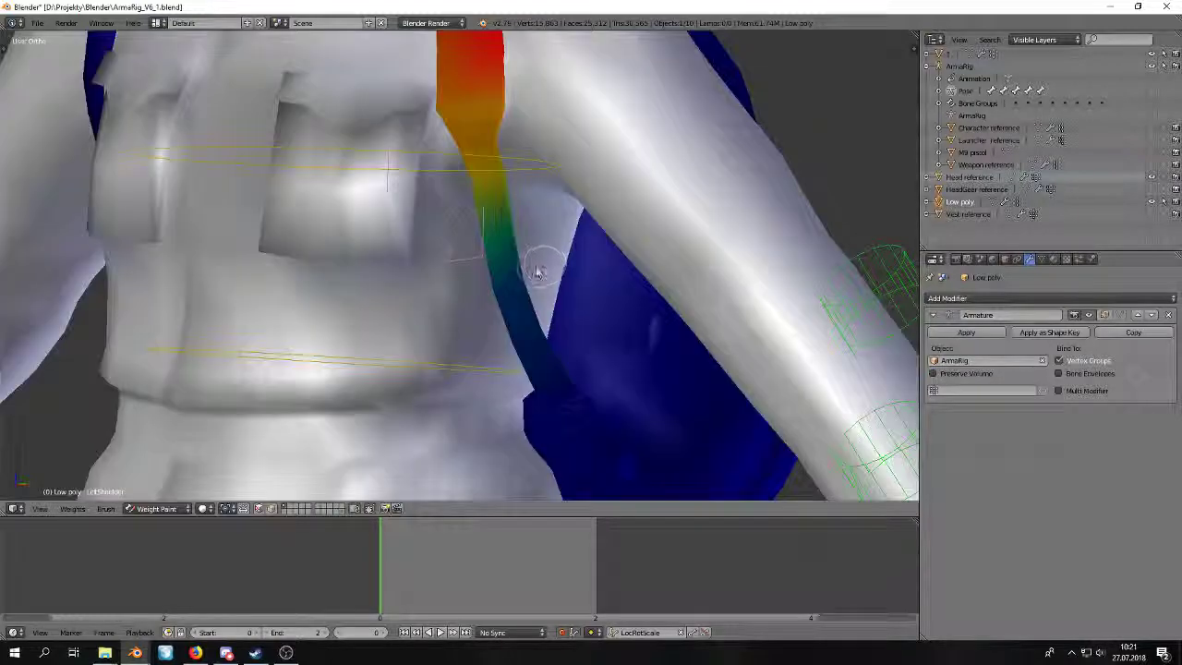
right_click(538, 264)
key("z")
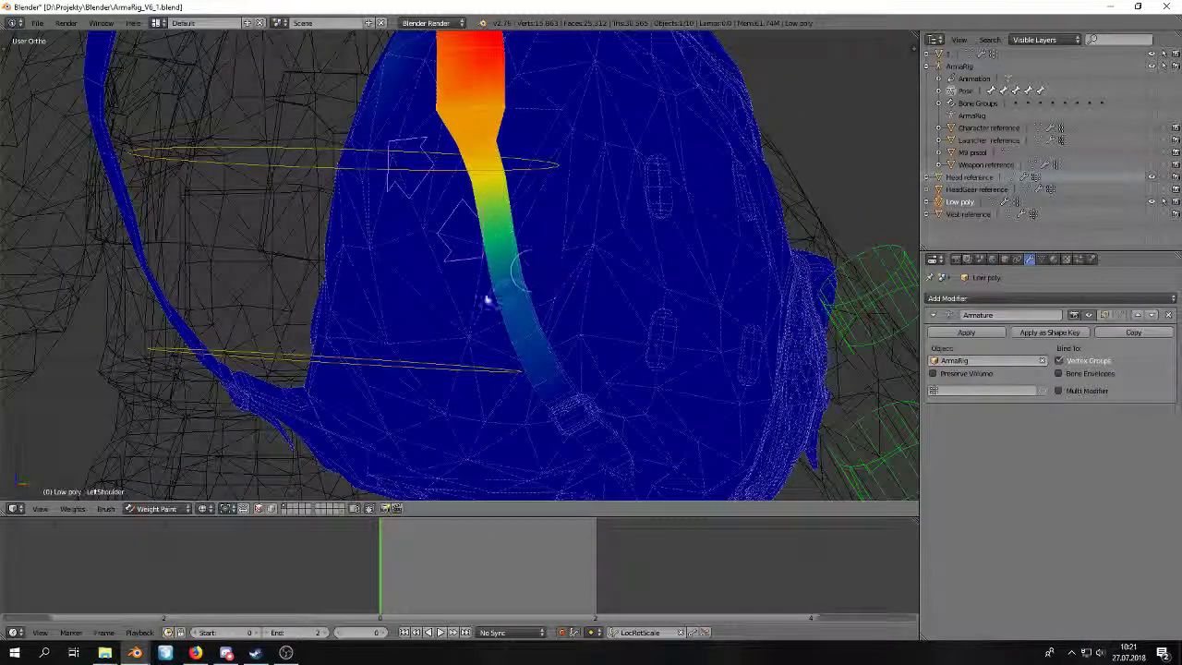
key("z")
key("g")
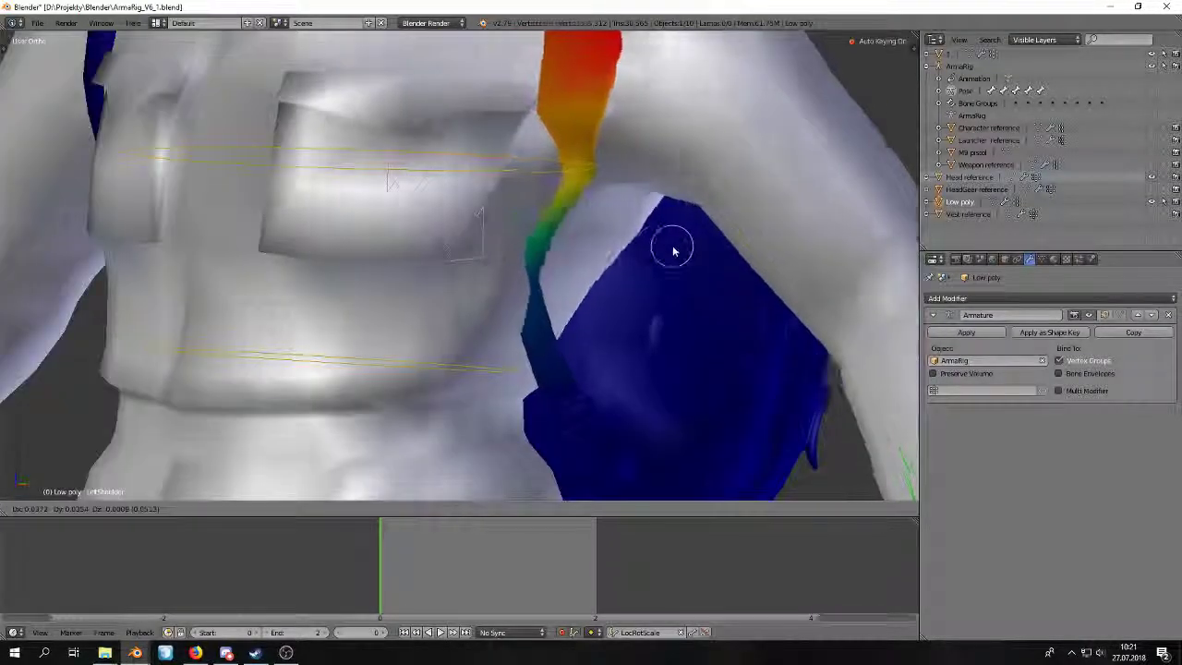
key("z")
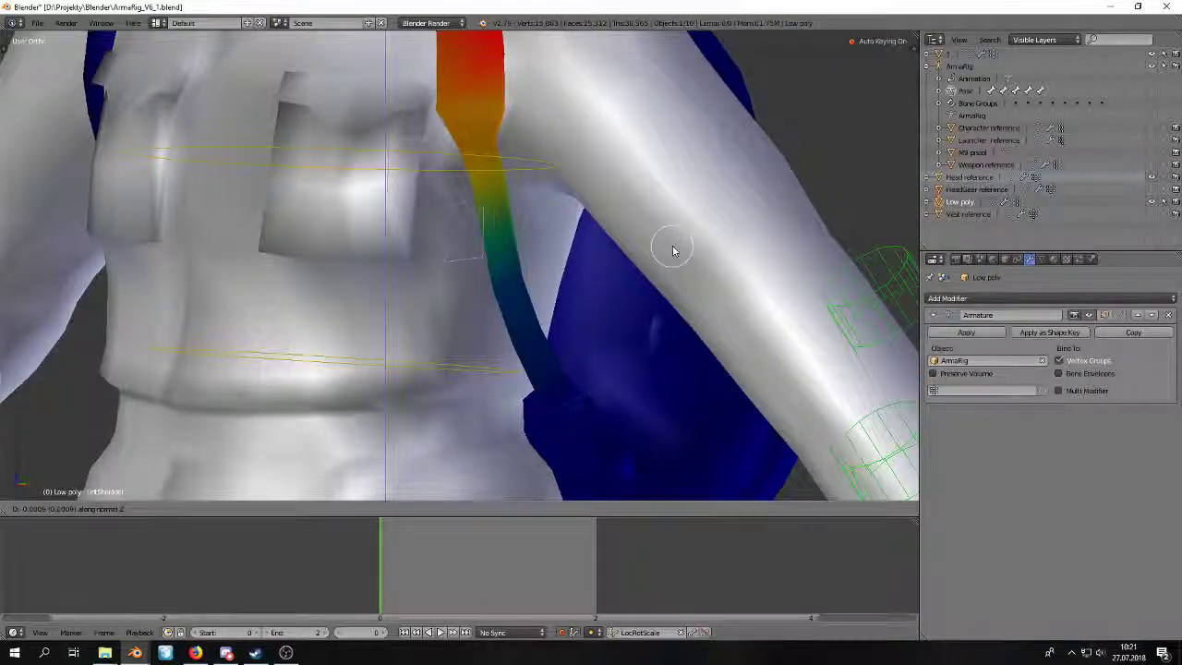
right_click(596, 246)
key("z")
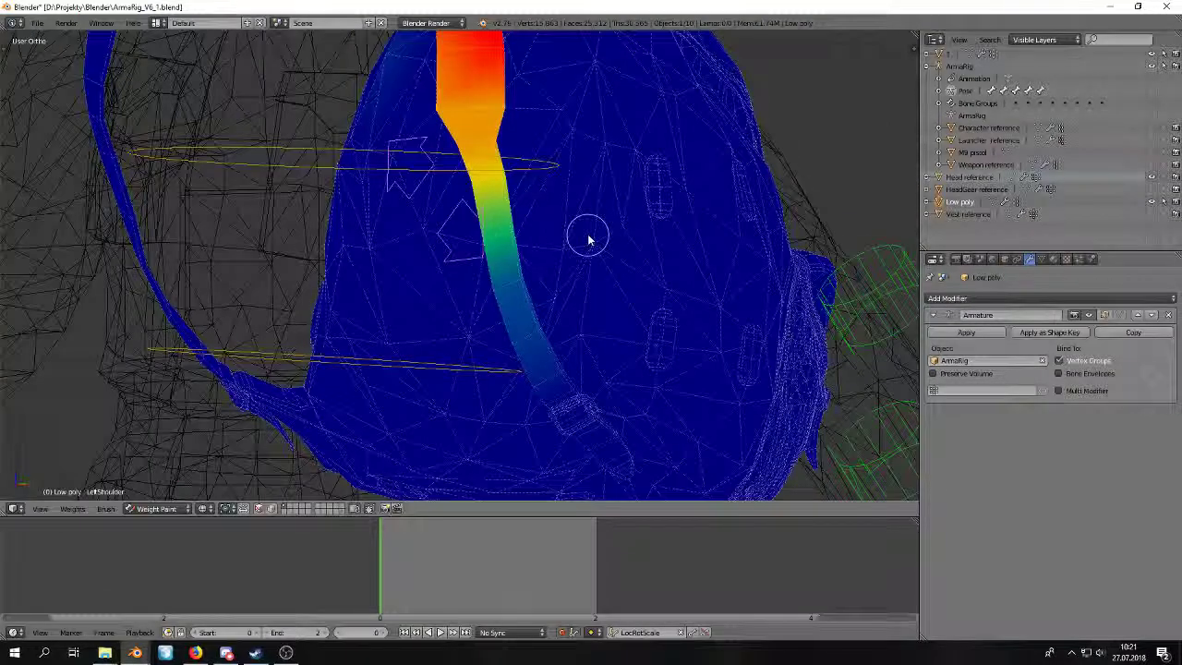
key("g")
key("z")
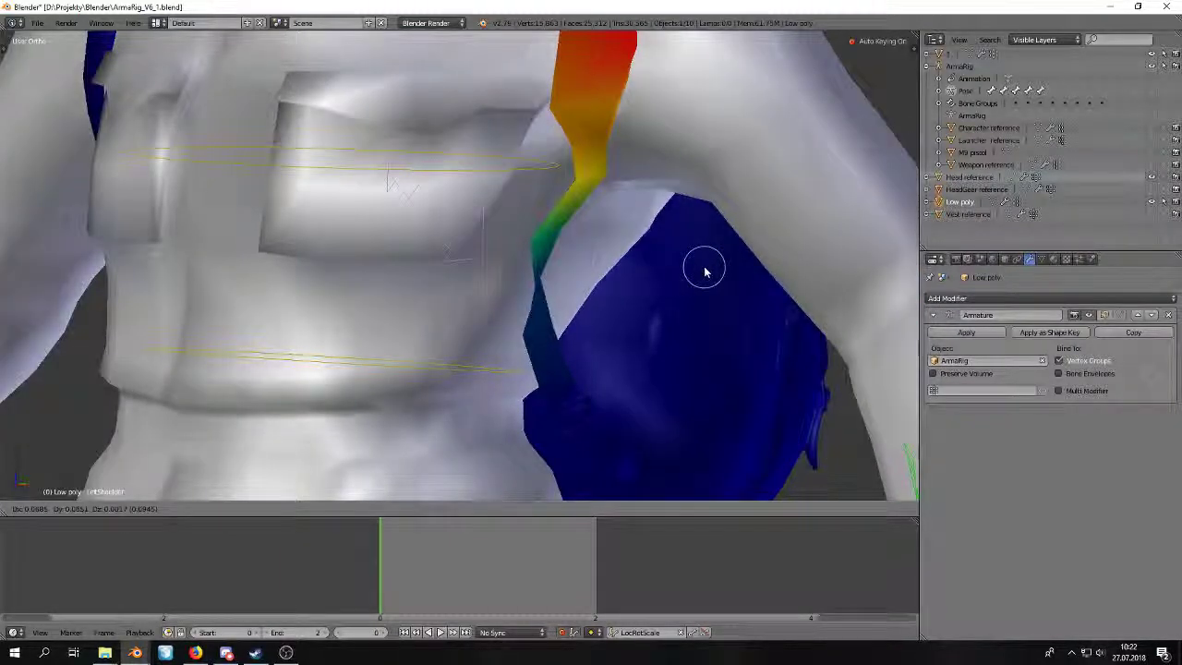
right_click(705, 269)
key("z")
scroll(606, 286, "down", 3)
key("z")
mouse_move(607, 286)
middle_mouse_down()
mouse_move(485, 290)
mouse_move(519, 285)
middle_mouse_up()
Switch back to the Siipuli_low.blend window and put the backpack into Weight Paint mode with wireframe shading.
left_click(160, 510)
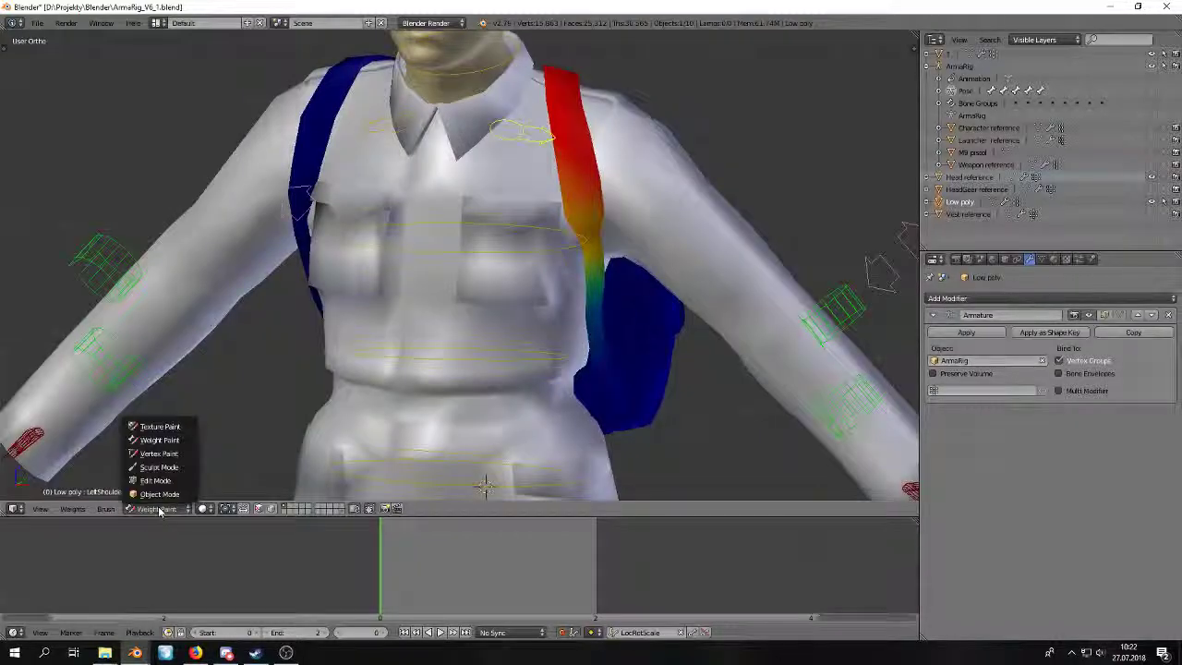
mouse_move(135, 654)
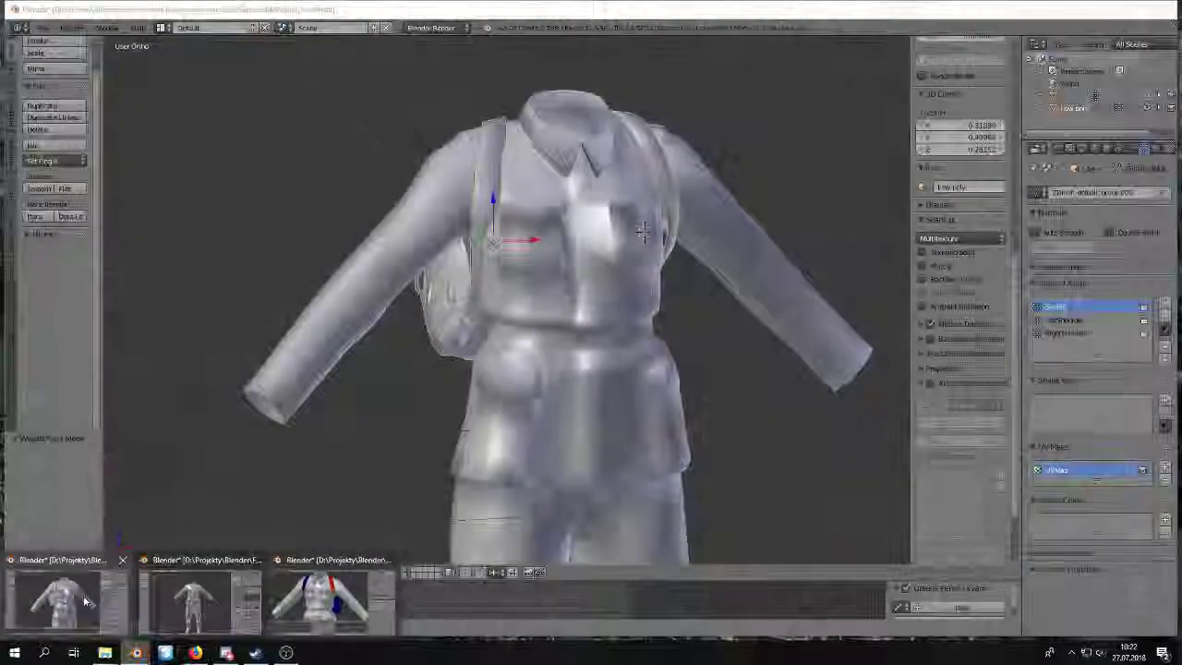
left_click(314, 595)
key("Tab")
scroll(539, 422, "up", 4)
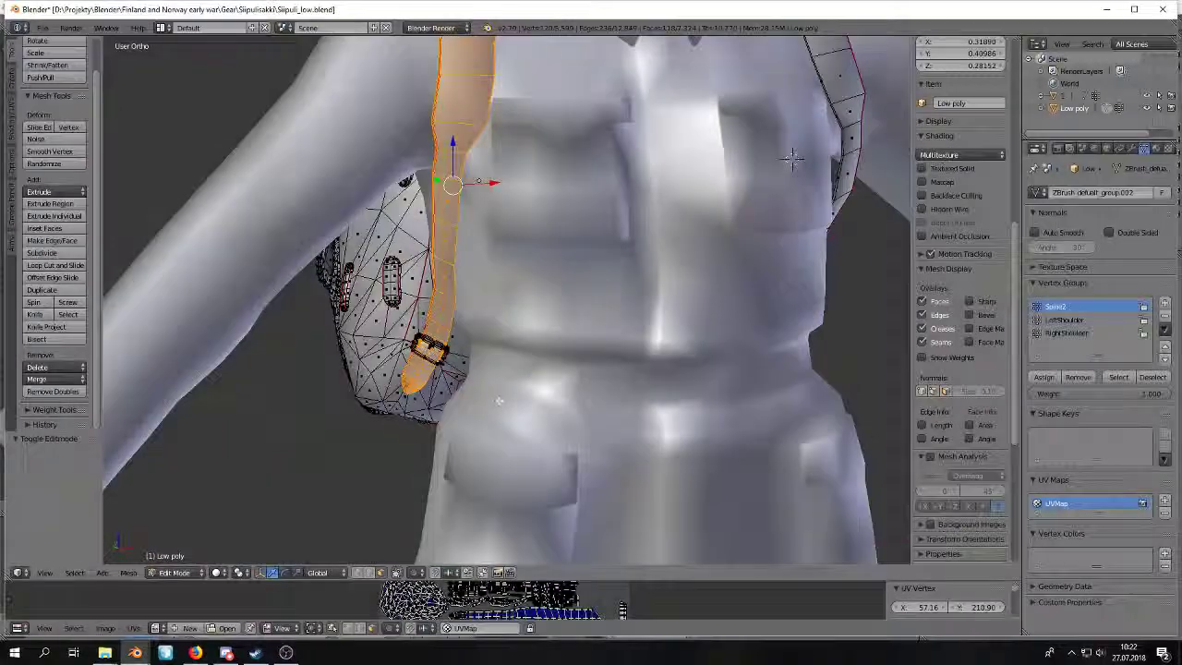
left_click(181, 574)
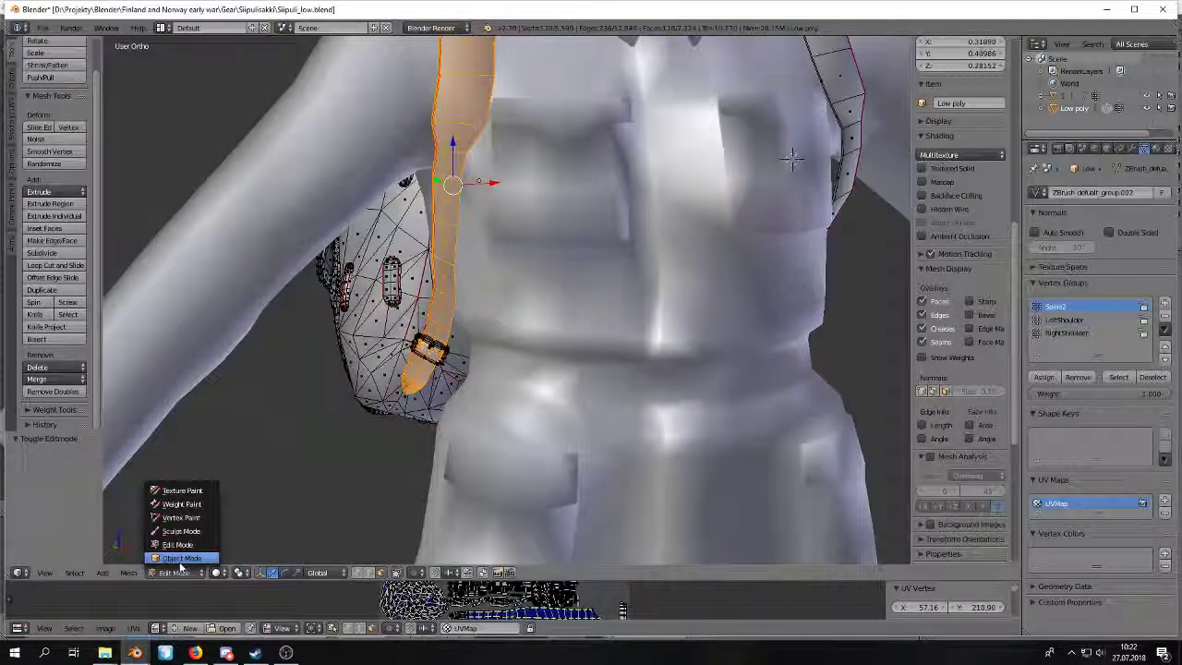
left_click(182, 504)
mouse_move(388, 406)
middle_mouse_down()
mouse_move(372, 382)
mouse_move(609, 343)
mouse_move(430, 342)
middle_mouse_up()
key("KP_Divide")
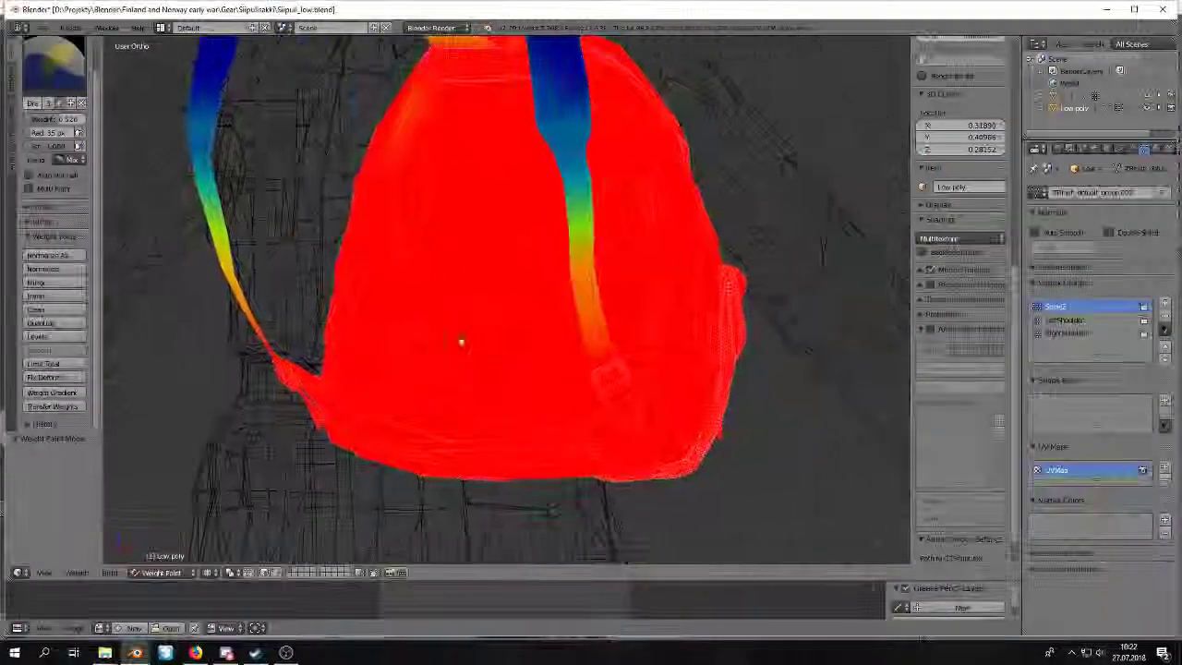
Select the LeftShoulder group and smooth its falloff down the left strap, using brush weights such as 0.316 and 0.211.
scroll(591, 263, "up", 2)
middle_click_drag(753, 226, 681, 298, "shift")
left_click(1077, 323)
left_click(1081, 335)
left_click(1061, 321)
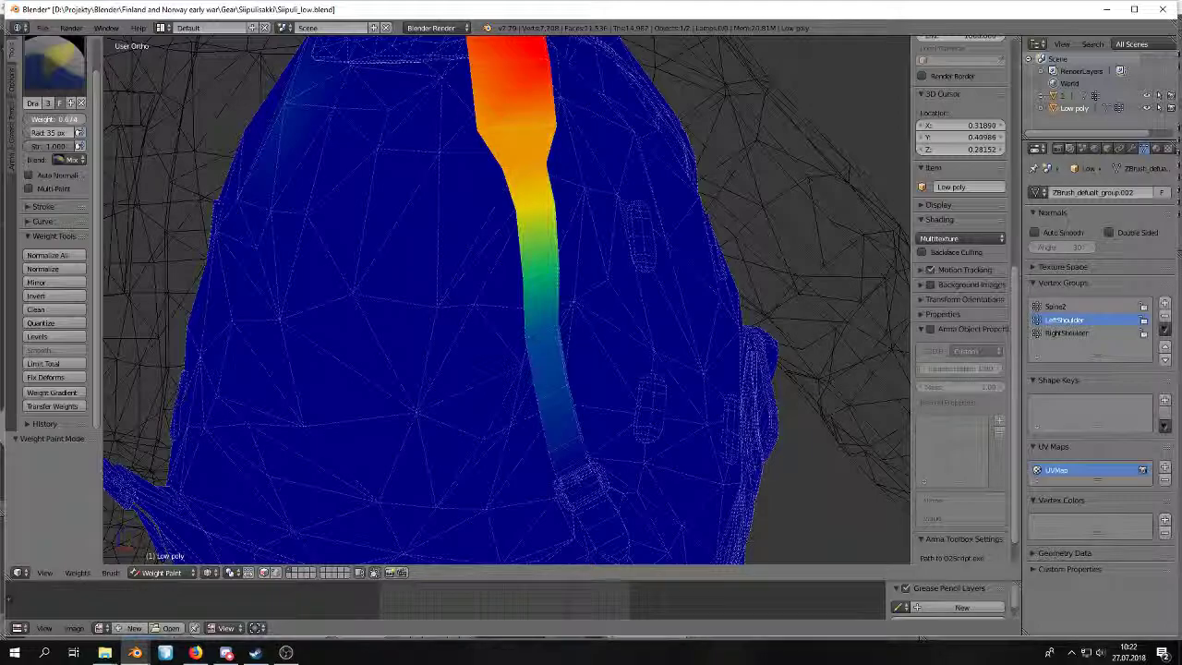
middle_click_drag(554, 274, 359, 197)
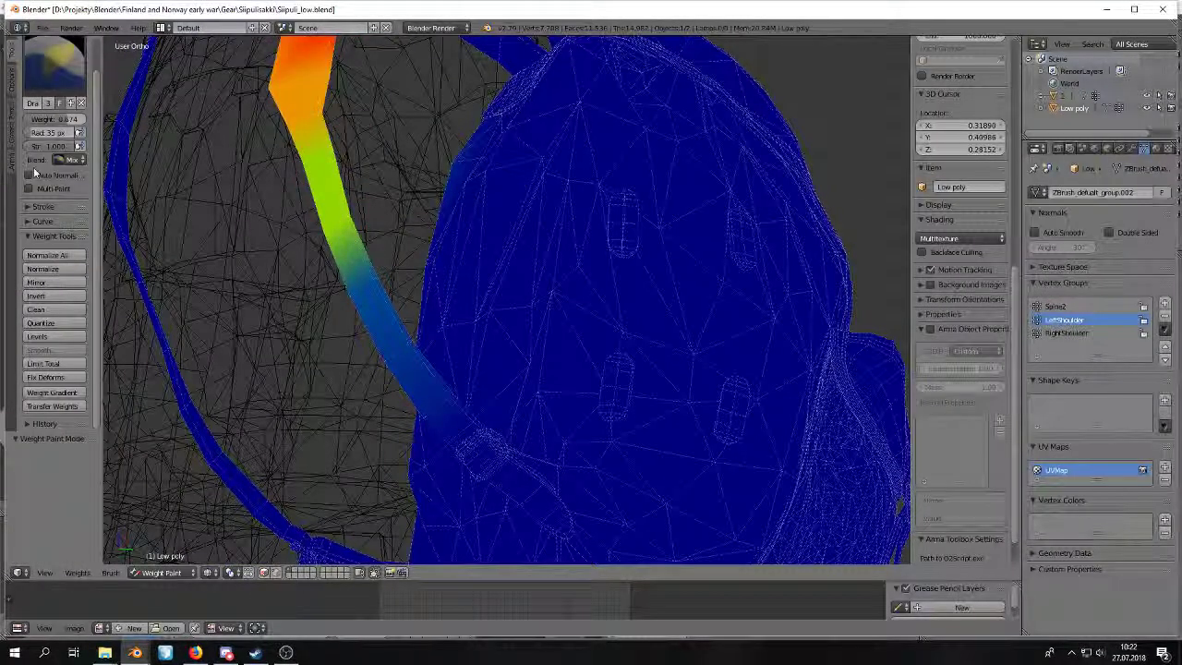
middle_click_drag(303, 172, 209, 178)
middle_click_drag(257, 211, 376, 200)
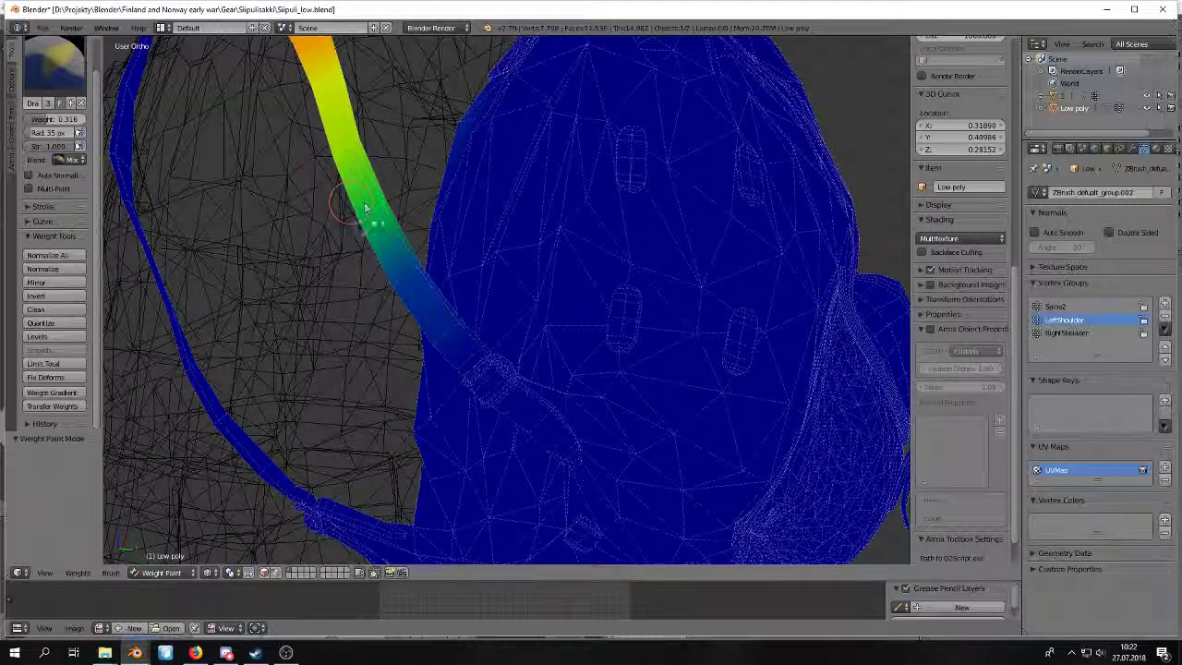
mouse_move(375, 215)
middle_mouse_down()
mouse_move(264, 250)
mouse_move(390, 201)
mouse_move(381, 206)
middle_mouse_up()
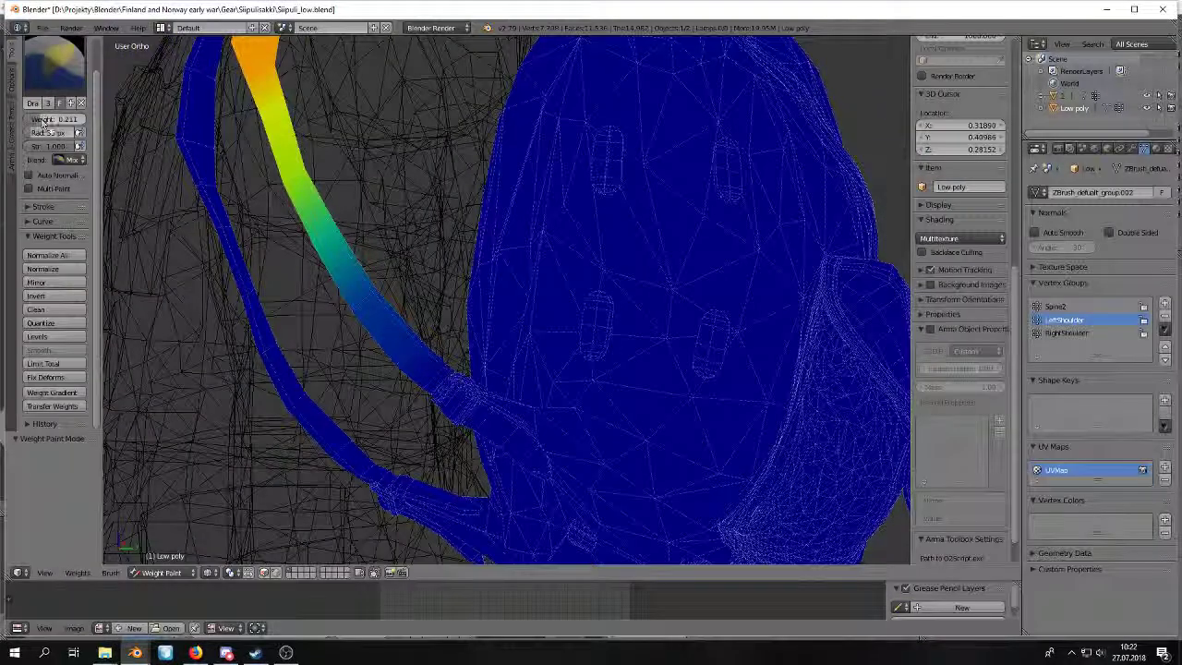
middle_click_drag(382, 285, 433, 300)
Select the RightShoulder group and smooth its falloff down the right strap, using brush weights such as 0.232.
left_click(1067, 332)
middle_click_drag(578, 366, 392, 357)
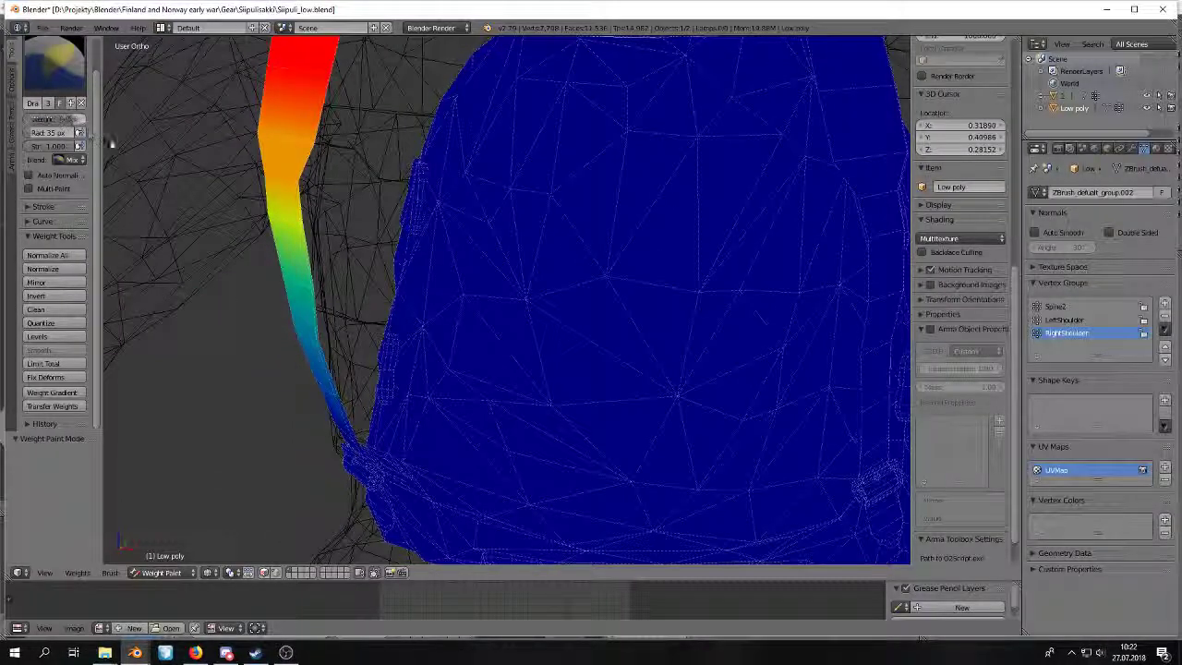
middle_click_drag(299, 229, 330, 179)
middle_click_drag(145, 175, 151, 155)
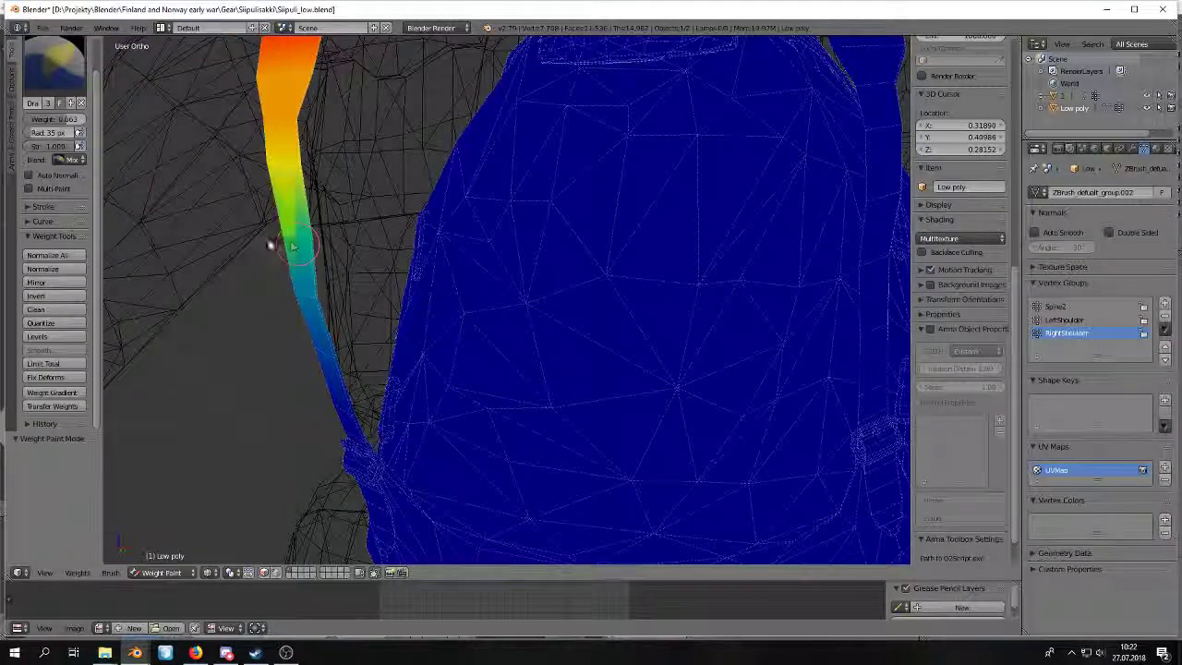
middle_click_drag(269, 244, 919, 637)
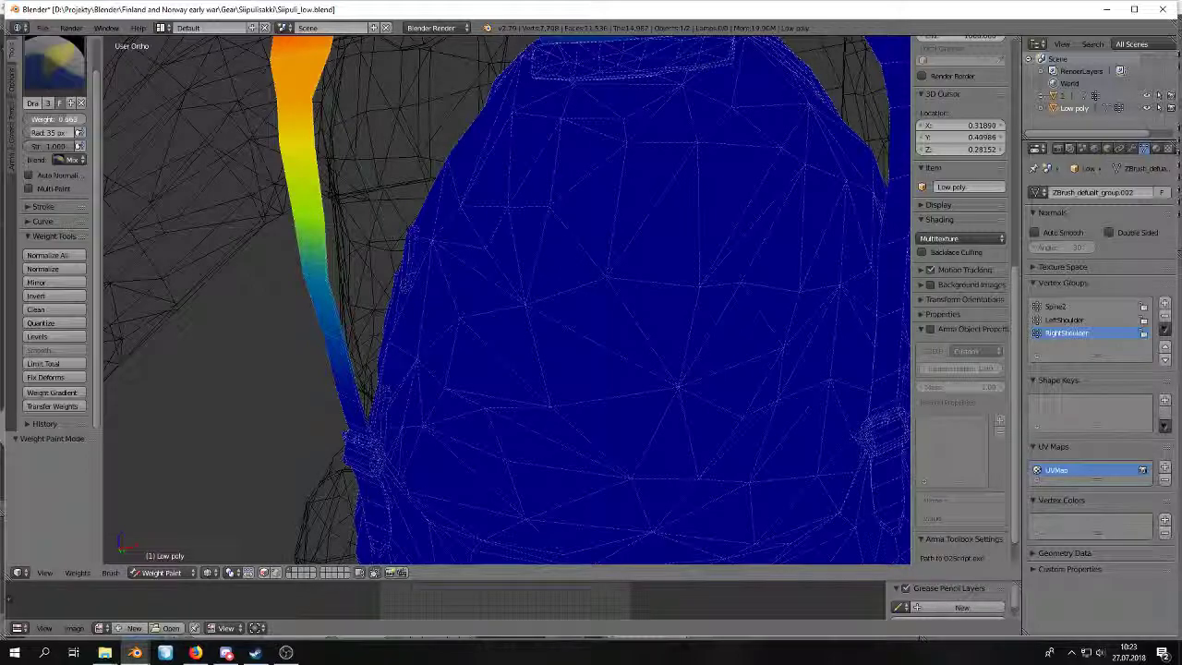
mouse_move(302, 282)
middle_mouse_down()
mouse_move(213, 309)
mouse_move(209, 324)
mouse_move(363, 285)
mouse_move(285, 290)
mouse_move(346, 245)
mouse_move(70, 129)
mouse_move(197, 285)
mouse_move(205, 212)
middle_mouse_up()
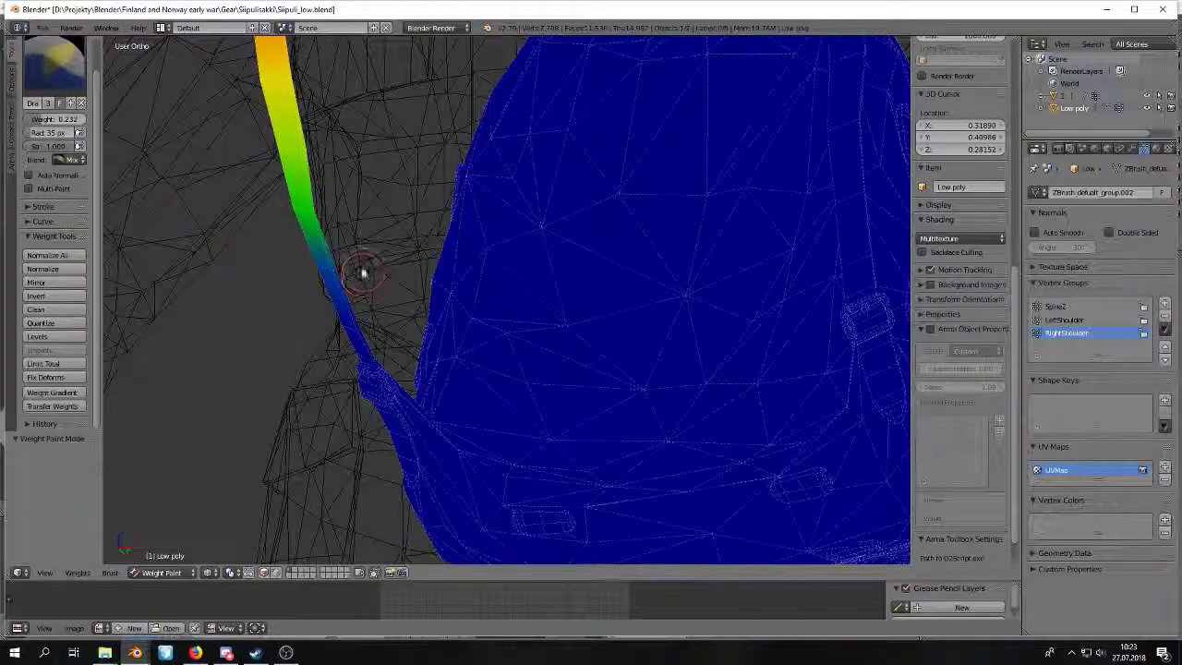
mouse_move(324, 272)
middle_mouse_down()
mouse_move(232, 329)
mouse_move(403, 242)
middle_mouse_up()
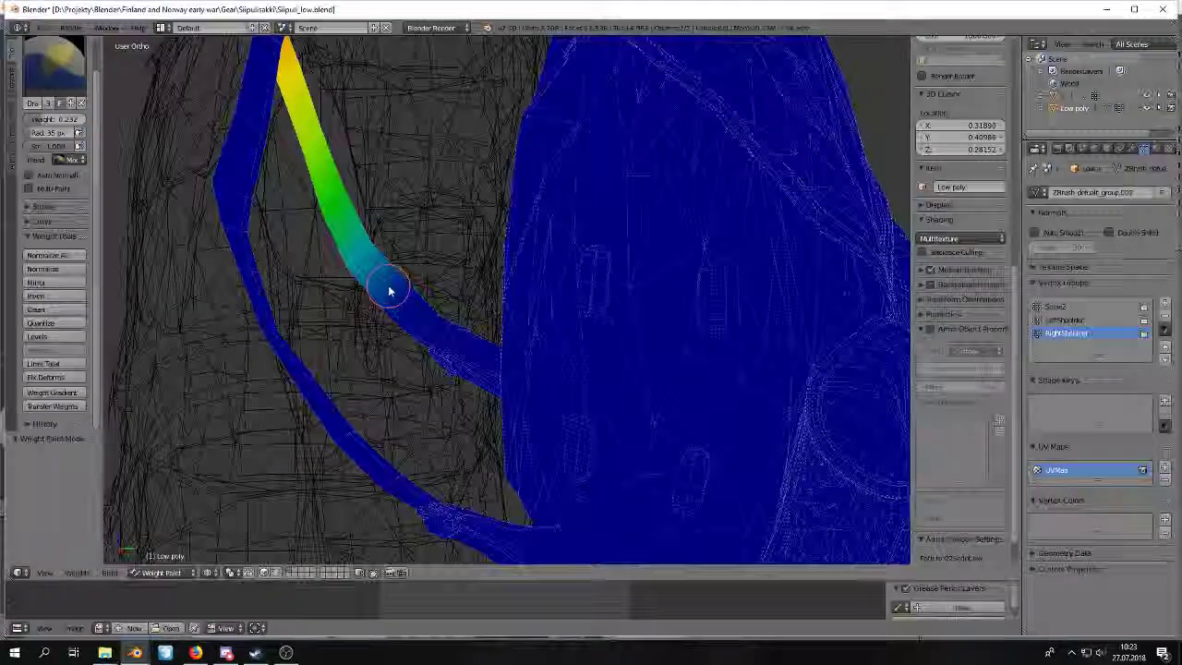
Normalize all vertex groups of the backpack with the subset set to All Groups.
scroll(389, 290, "down", 5)
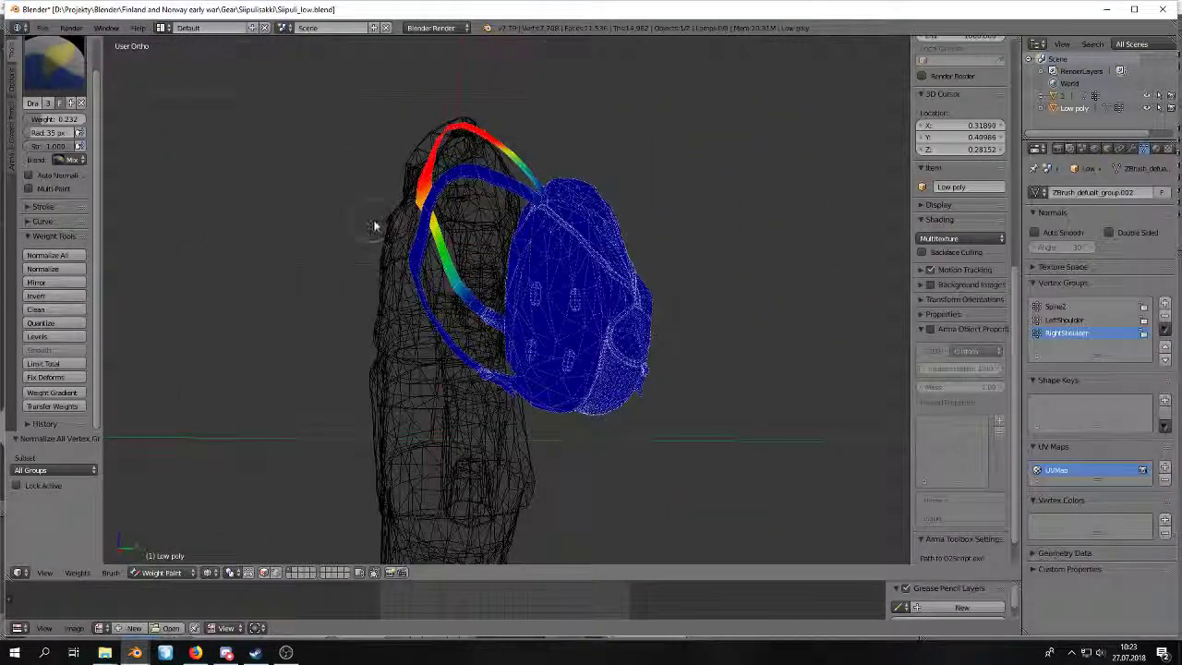
middle_click_drag(379, 228, 478, 210)
middle_click_drag(157, 399, 246, 371)
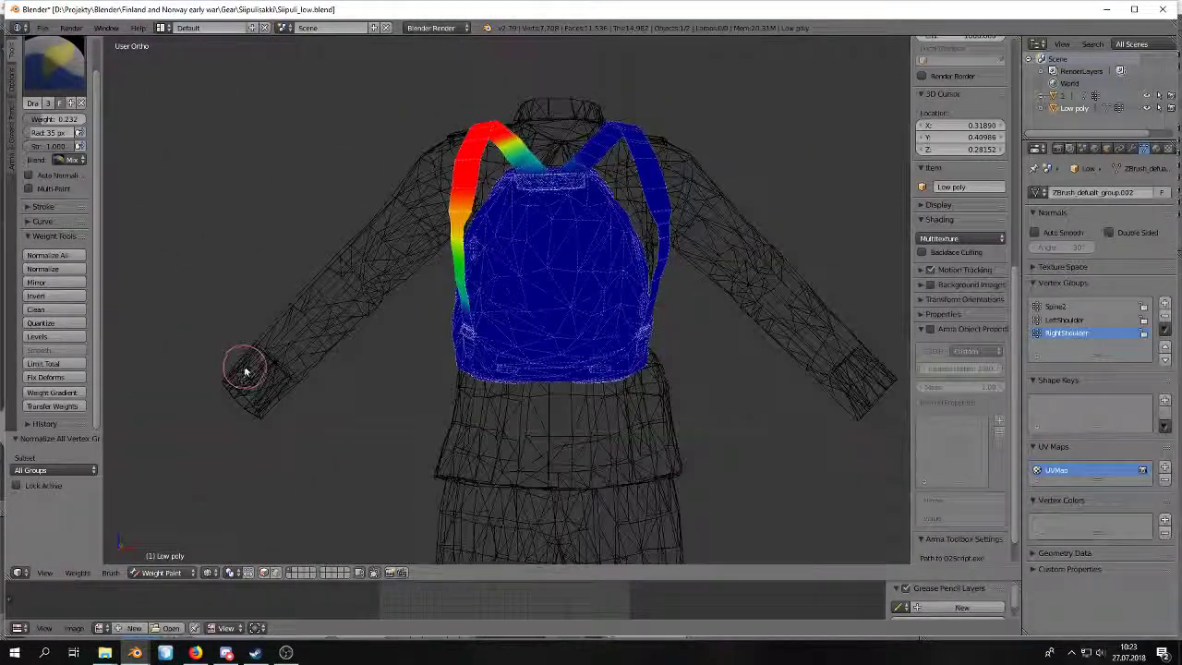
Select the Spine2 group and inspect its weights along both straps.
left_click(1064, 309)
middle_click_drag(508, 356, 571, 353)
scroll(569, 339, "up", 3)
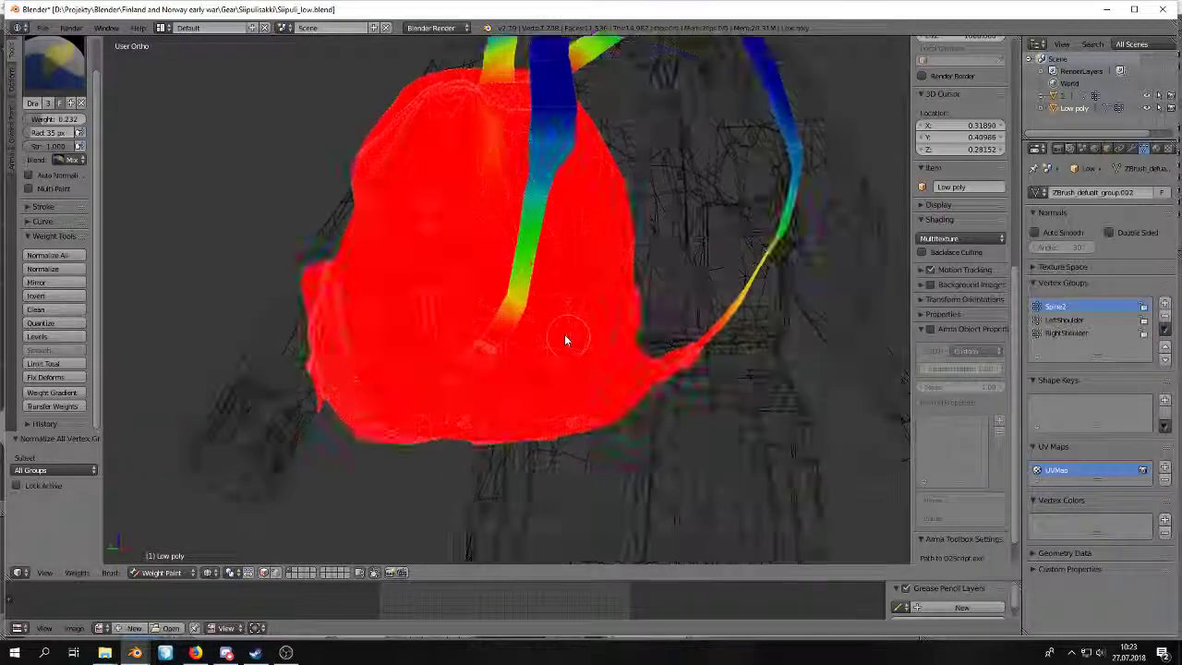
middle_click_drag(222, 139, 331, 136)
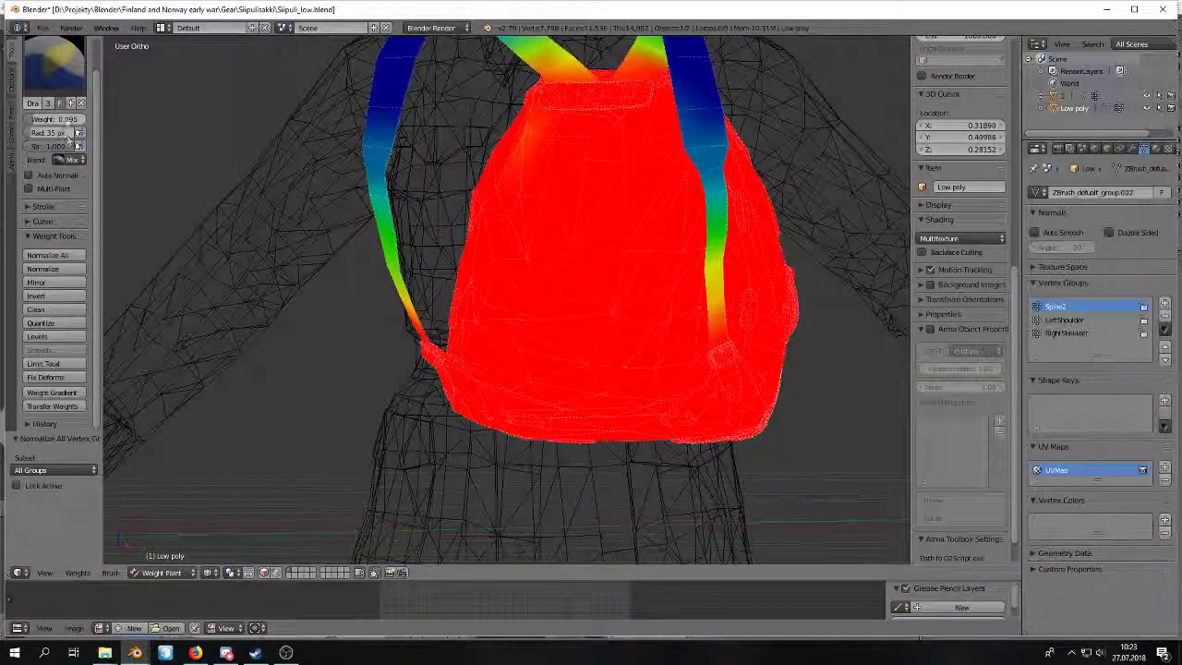
Try lowering the Spine2 weights on both straps with brush weights 0.032 and 0.095, and undo the strokes.
middle_click_drag(474, 161, 402, 147)
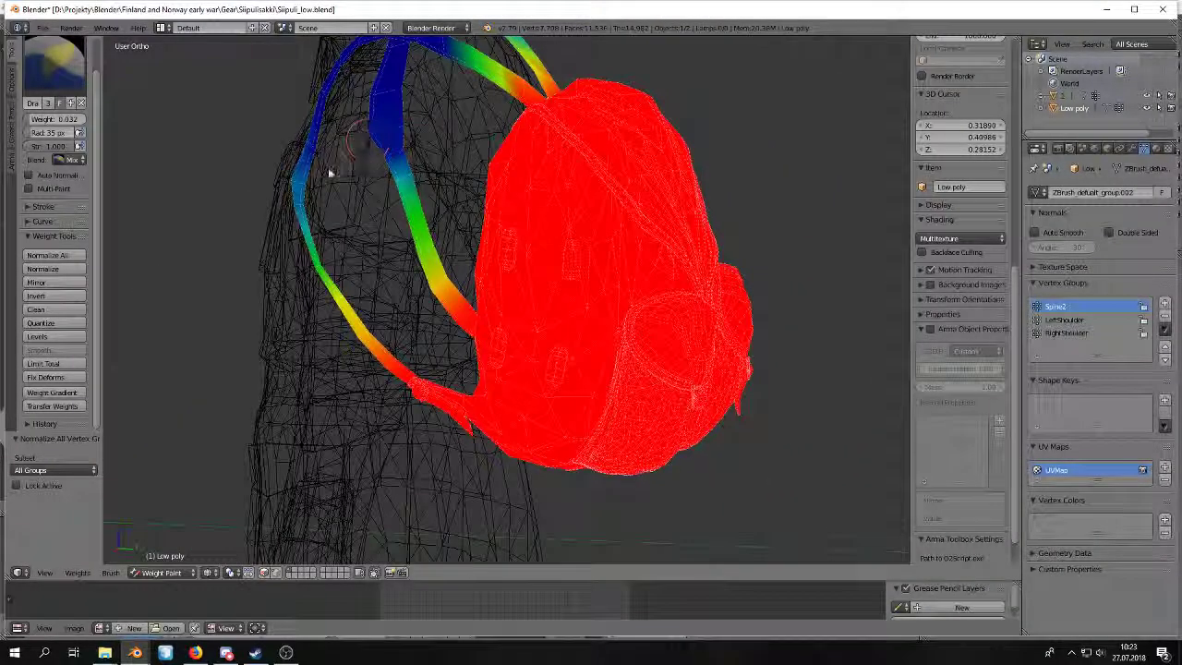
middle_click_drag(279, 201, 466, 152)
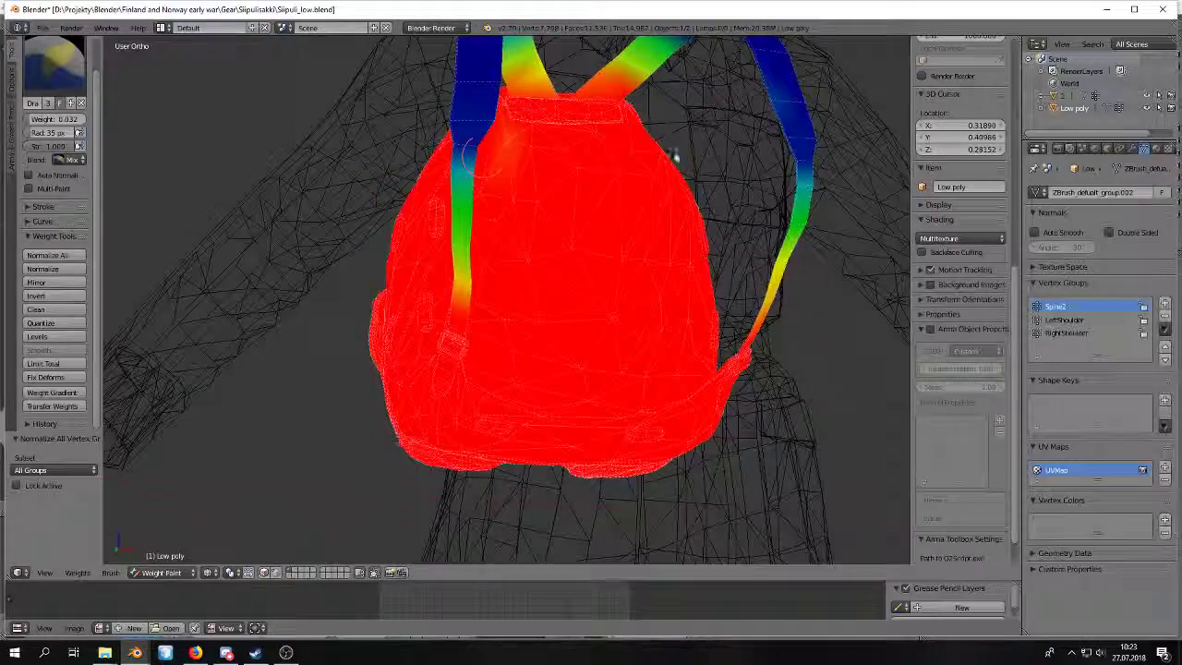
middle_click_drag(816, 155, 110, 166)
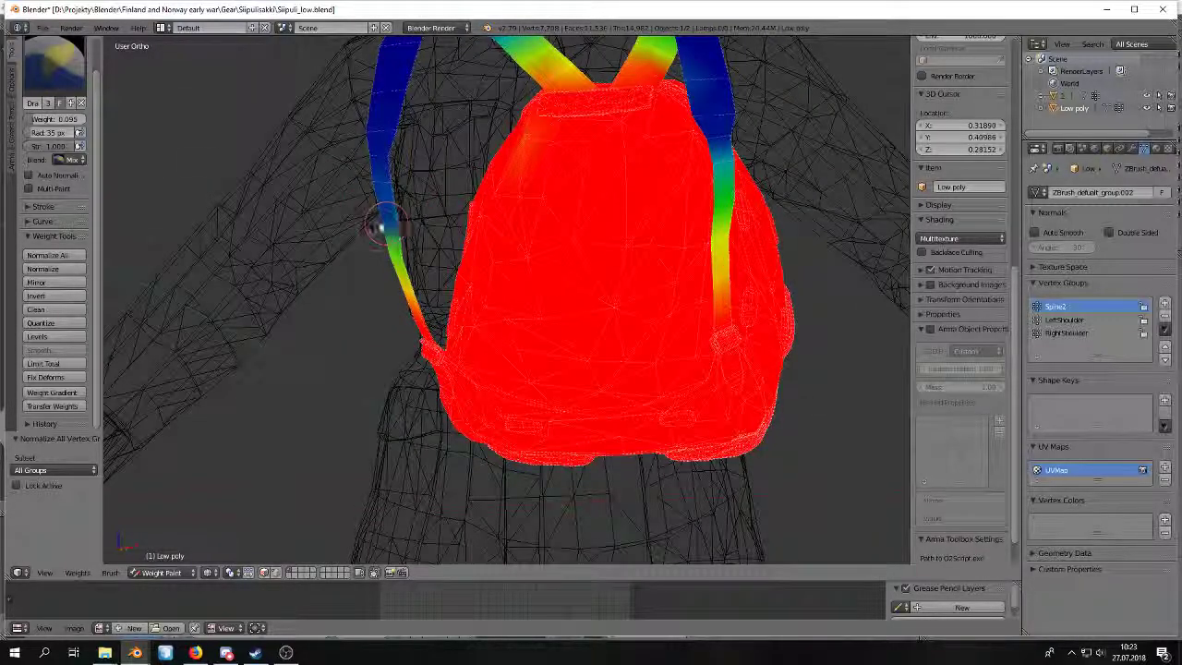
middle_click_drag(780, 170, 799, 157)
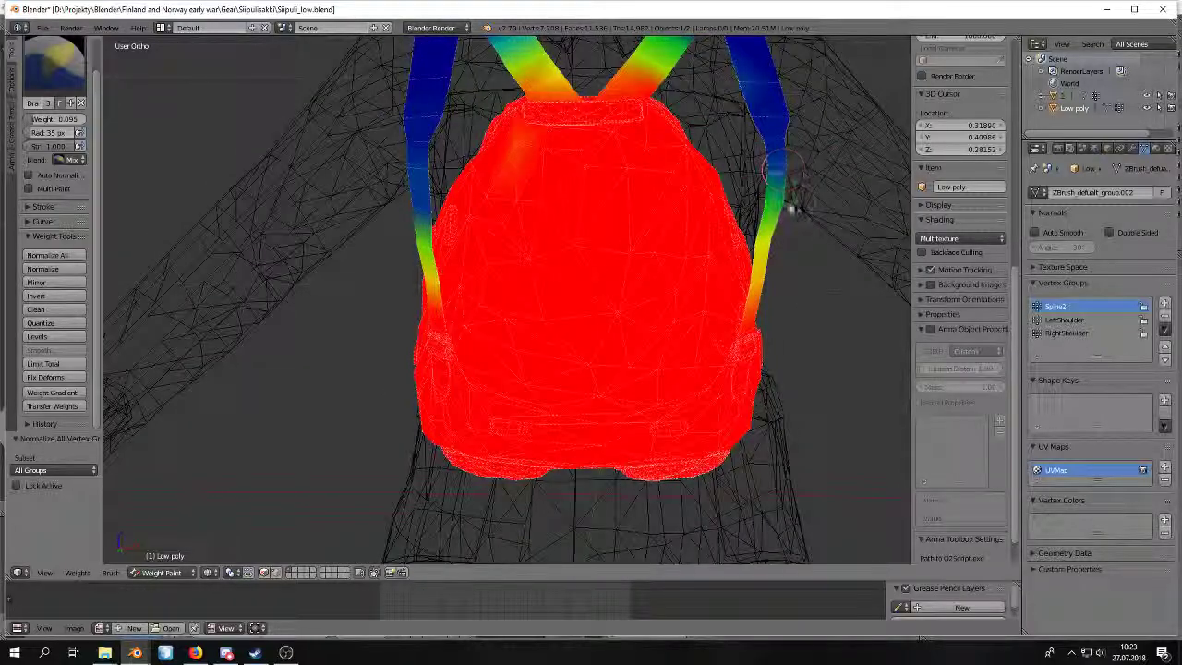
middle_click_drag(780, 202, 264, 237)
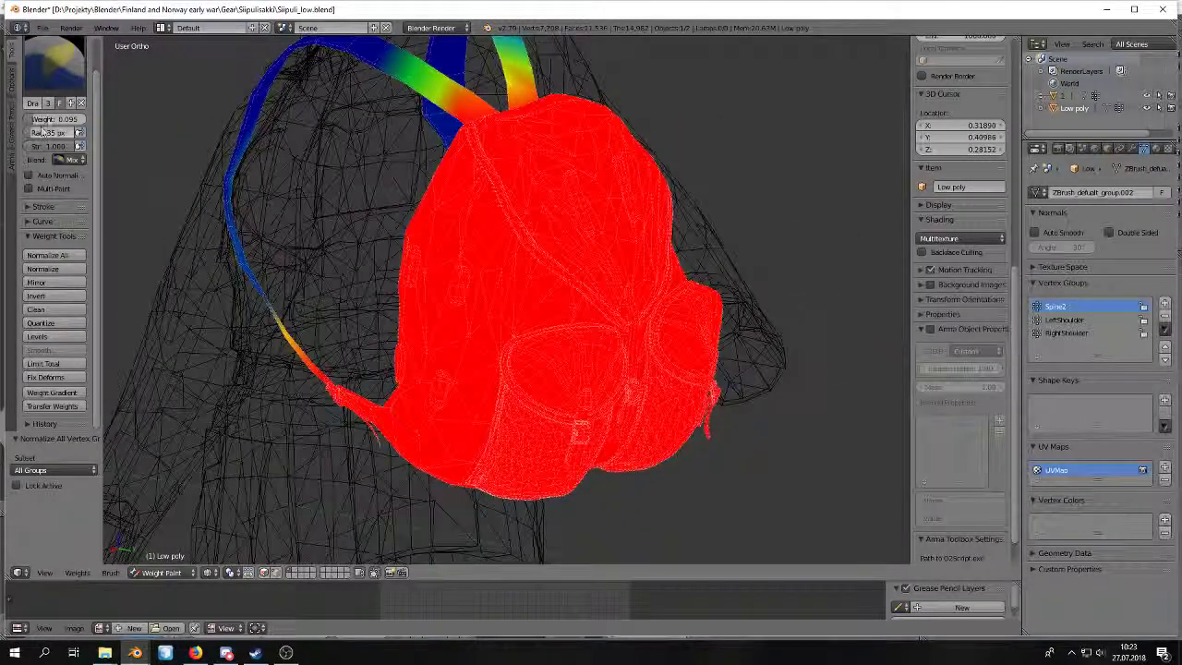
middle_click_drag(276, 174, 388, 185)
key("ctrl+z")
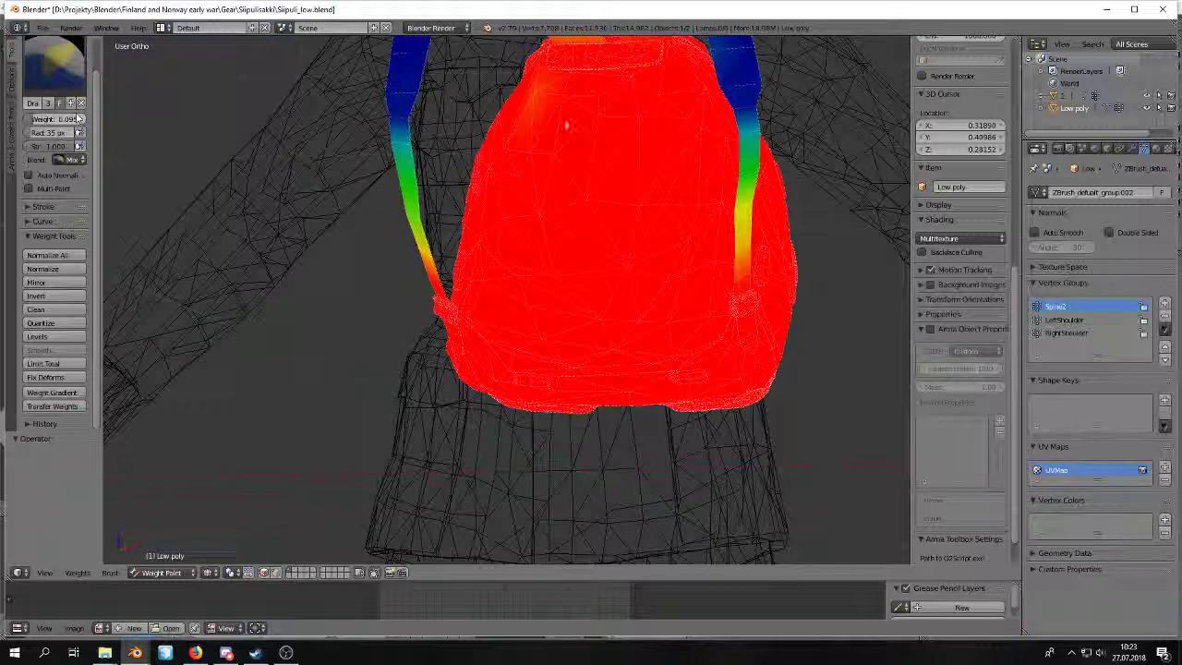
Paint the Spine2 weights on the upper front parts of both straps with brush weight 0.095.
scroll(563, 125, "up", 2)
middle_click_drag(588, 126, 675, 285, "shift")
middle_click_drag(394, 256, 375, 183, "shift")
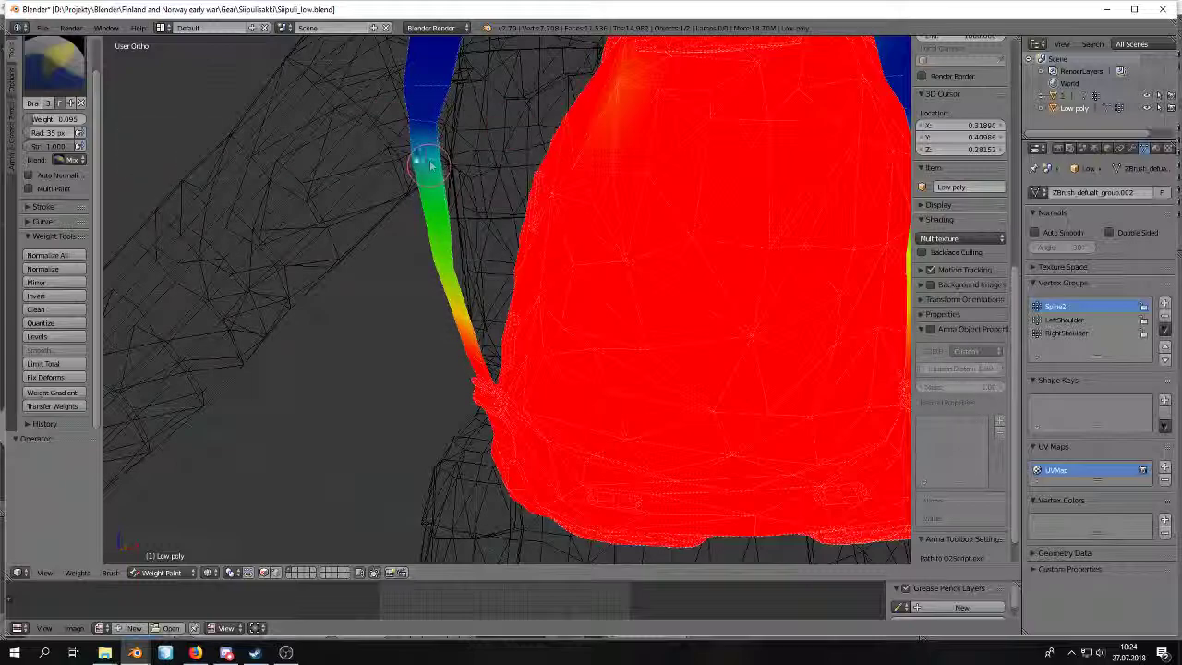
middle_click_drag(401, 166, 520, 217)
middle_click_drag(776, 189, 427, 174)
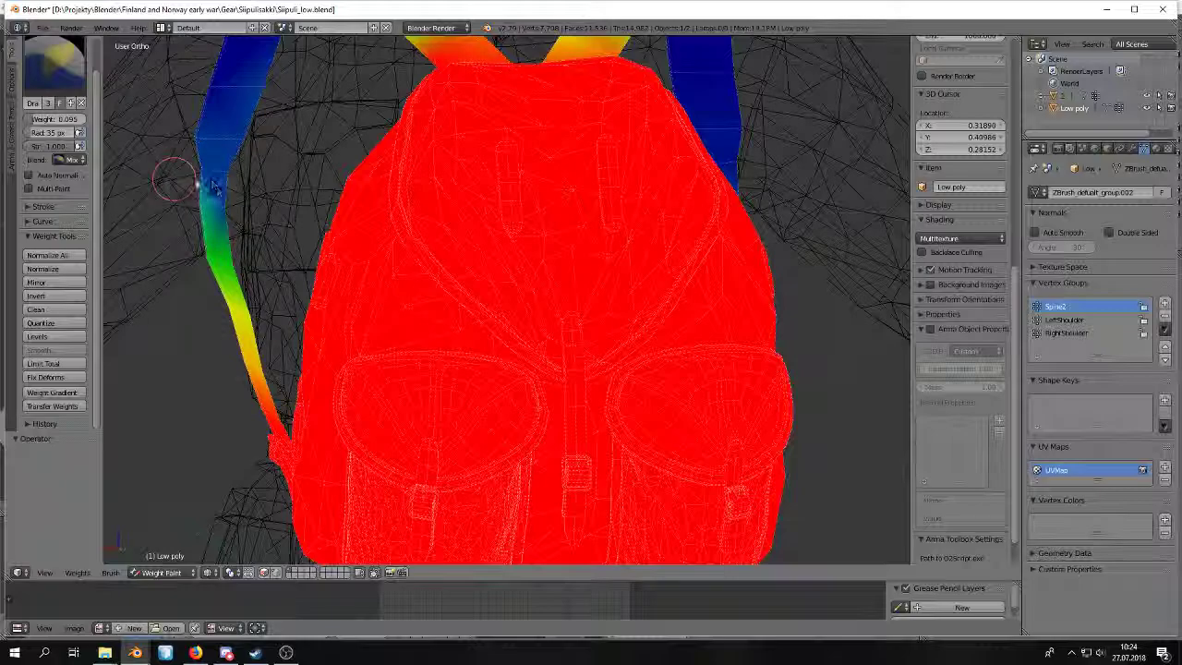
middle_click_drag(178, 201, 341, 182)
Extend the Spine2 gradient down the middle of both straps with brush weights 0.189 and 0.305.
middle_click_drag(180, 260, 194, 232, "shift")
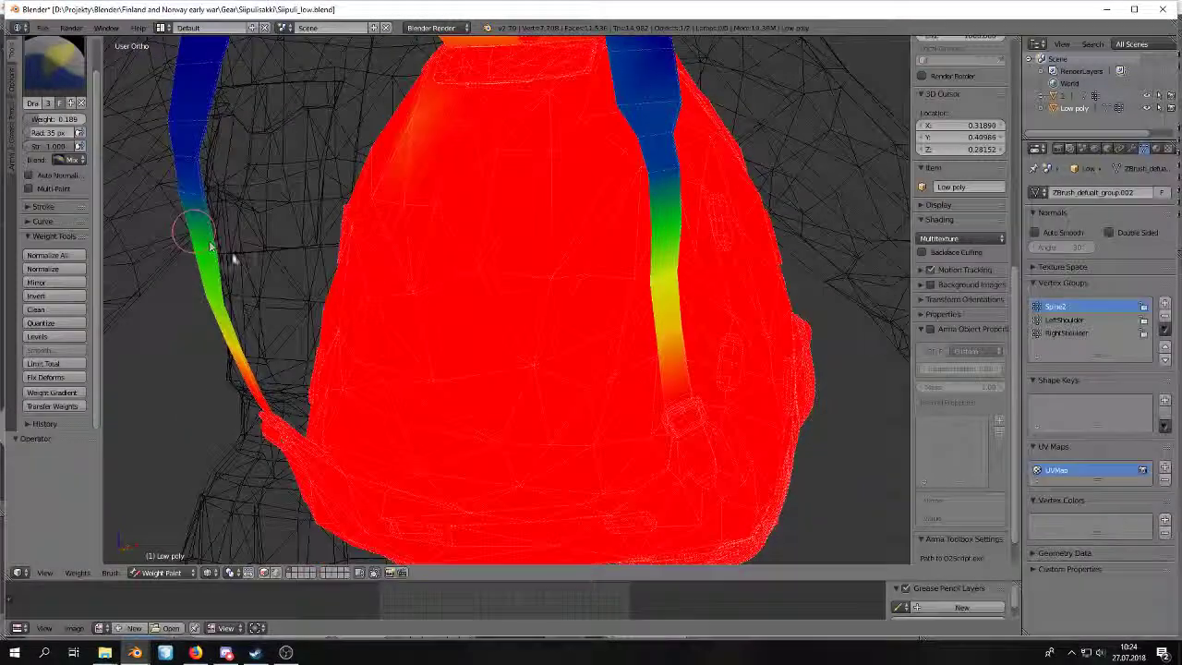
middle_click_drag(293, 243, 409, 243)
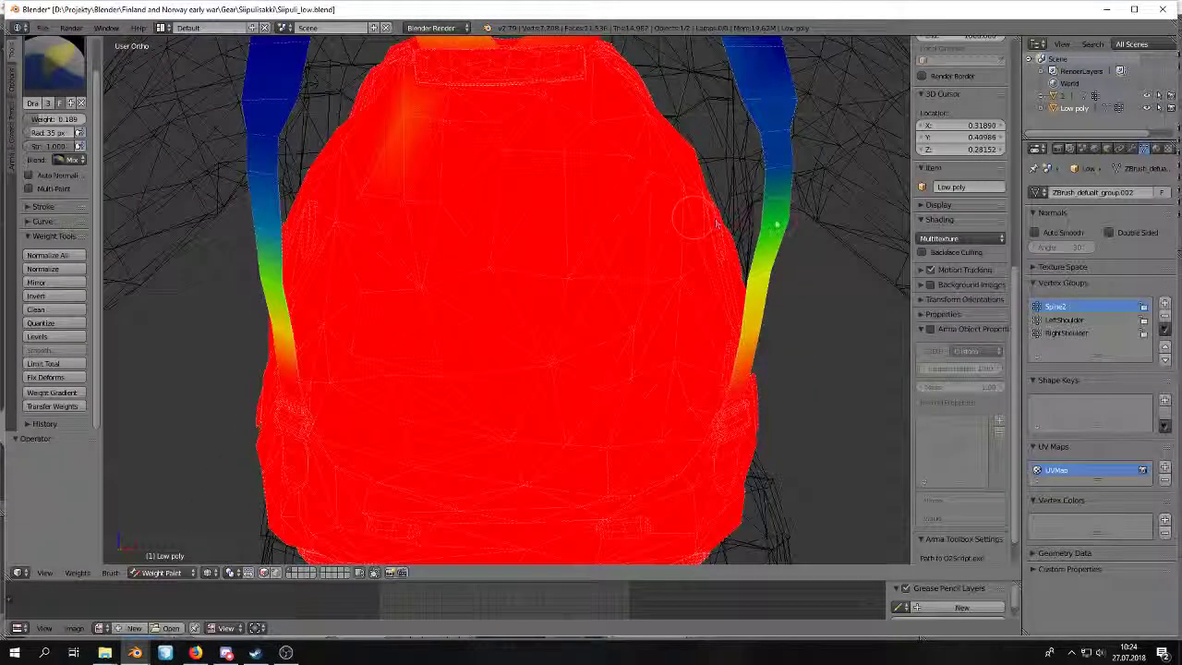
middle_click_drag(780, 231, 544, 247)
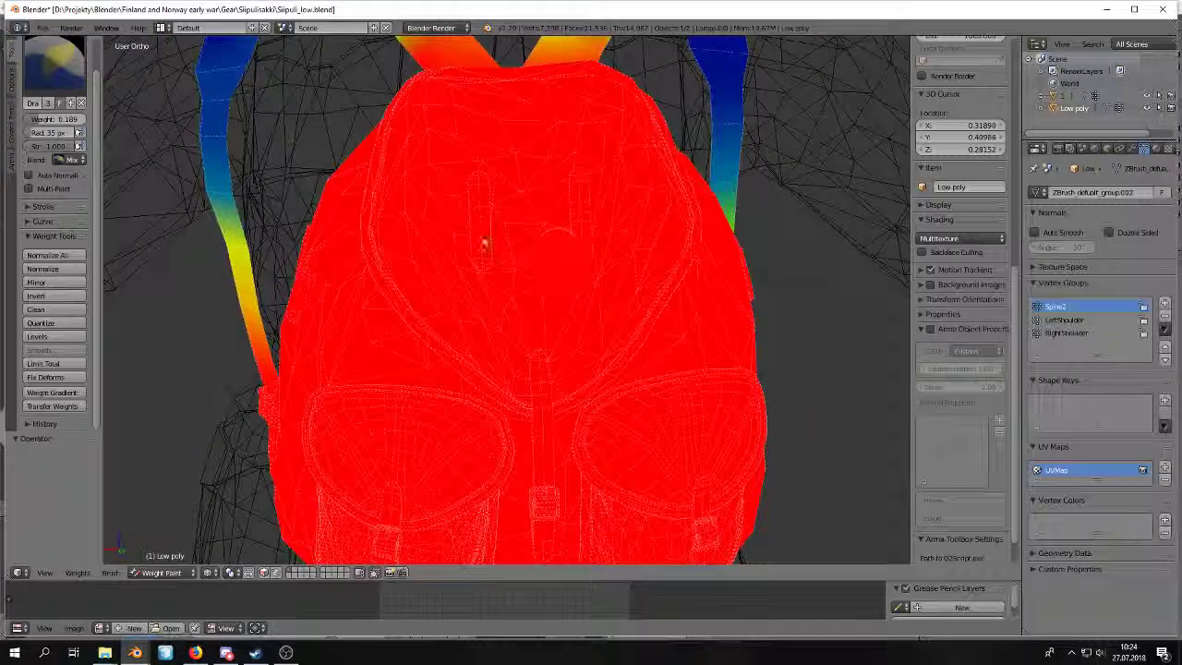
middle_click_drag(248, 192, 342, 227)
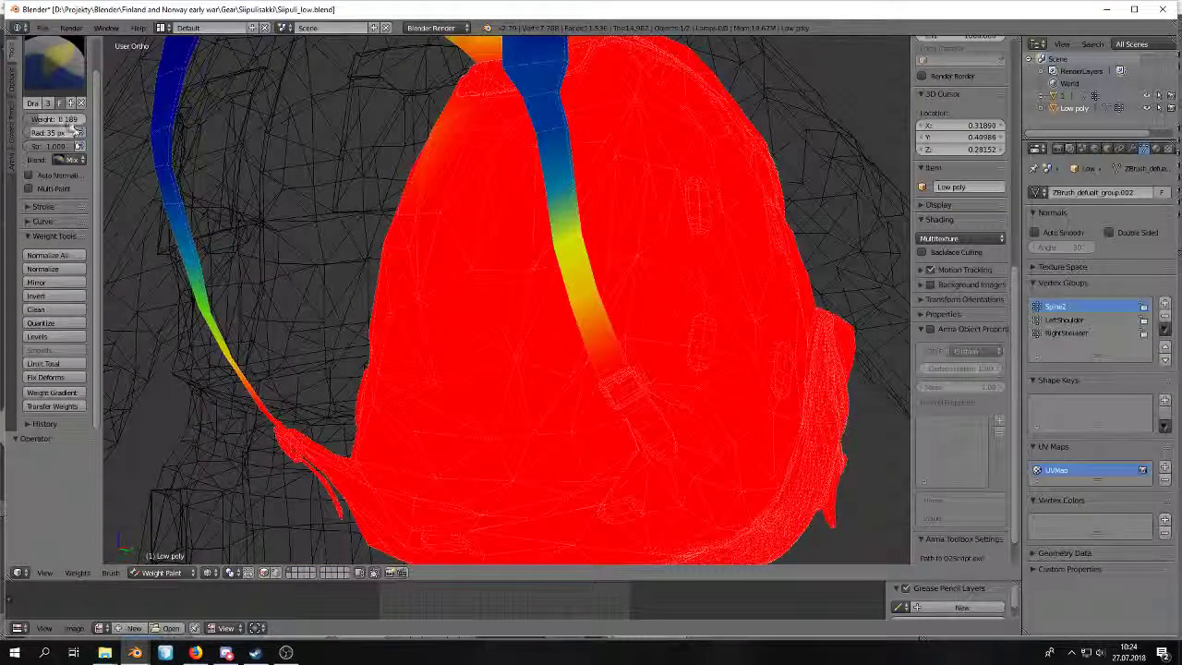
middle_click_drag(185, 129, 406, 153)
middle_click_drag(277, 245, 427, 228)
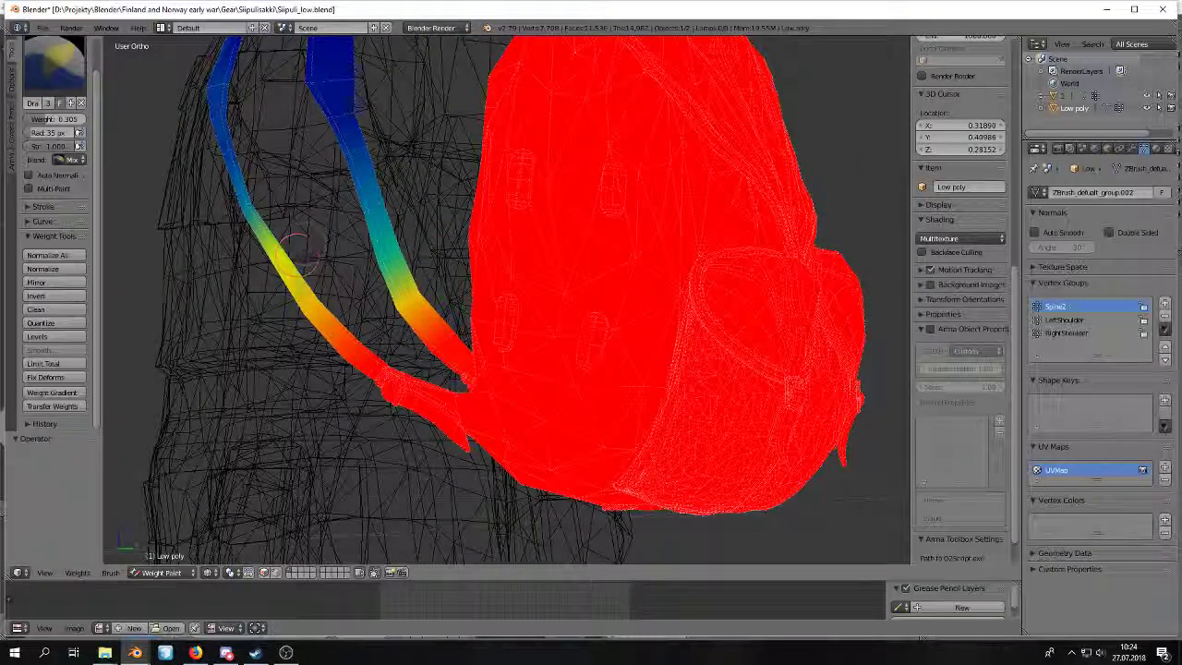
middle_click_drag(241, 269, 464, 242)
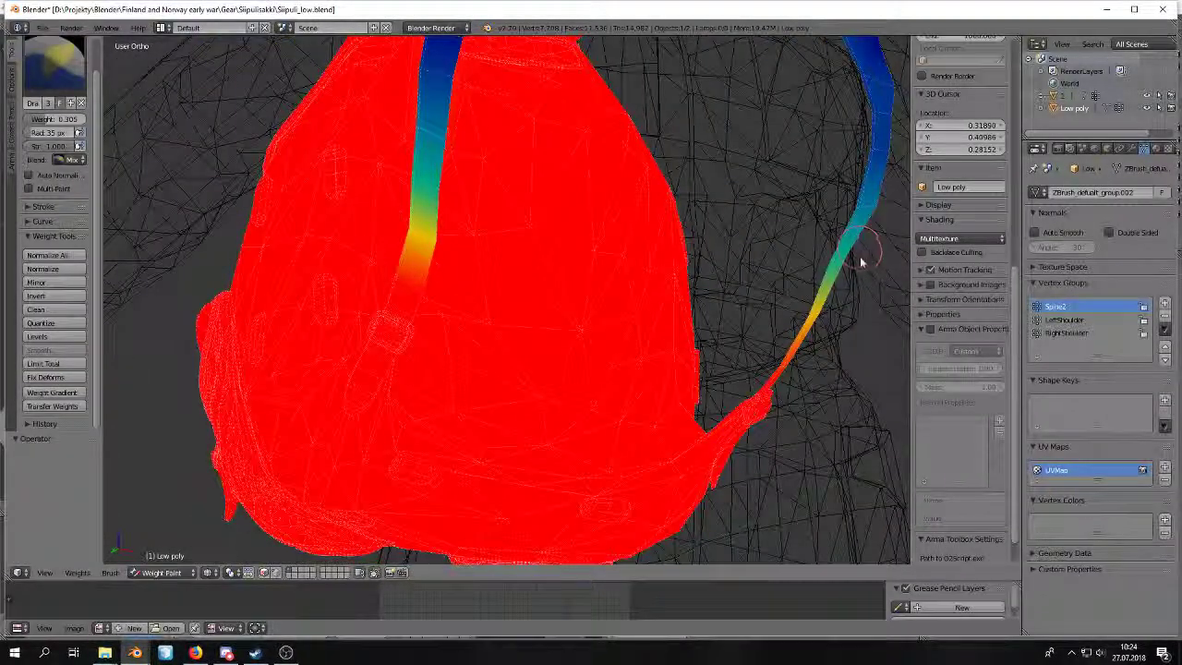
middle_click_drag(649, 245, 702, 242)
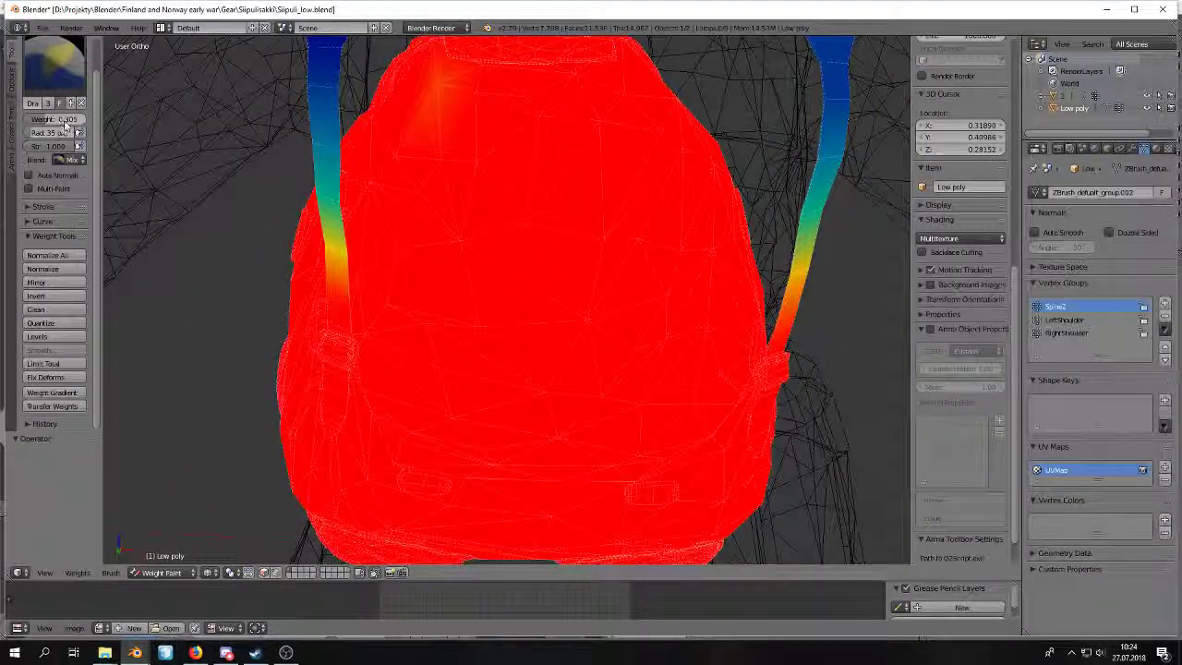
Blend the Spine2 weights above the buckles of both lower straps with brush weight 0.505.
left_click_drag(55, 119, 59, 119)
middle_click_drag(304, 180, 246, 191)
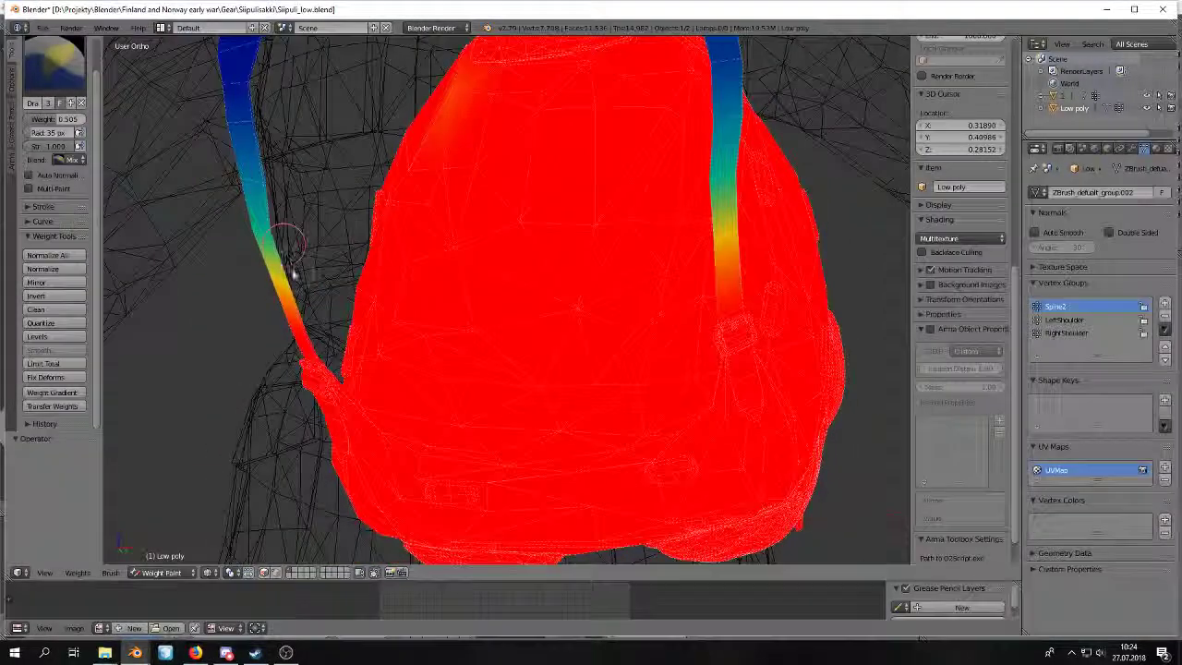
middle_click_drag(288, 284, 585, 327)
middle_click_drag(729, 346, 649, 247)
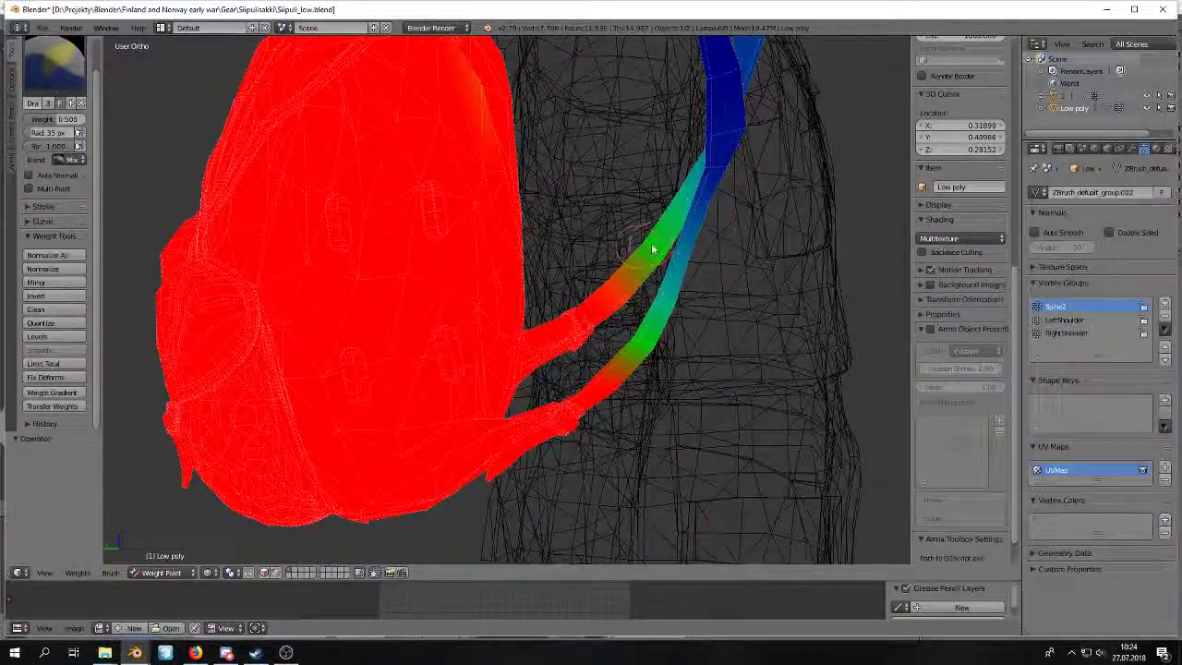
Select the RightShoulder group and refine its falloff on the lower right strap, using a brush weight such as 0.284.
left_click(1071, 319)
left_click(1071, 333)
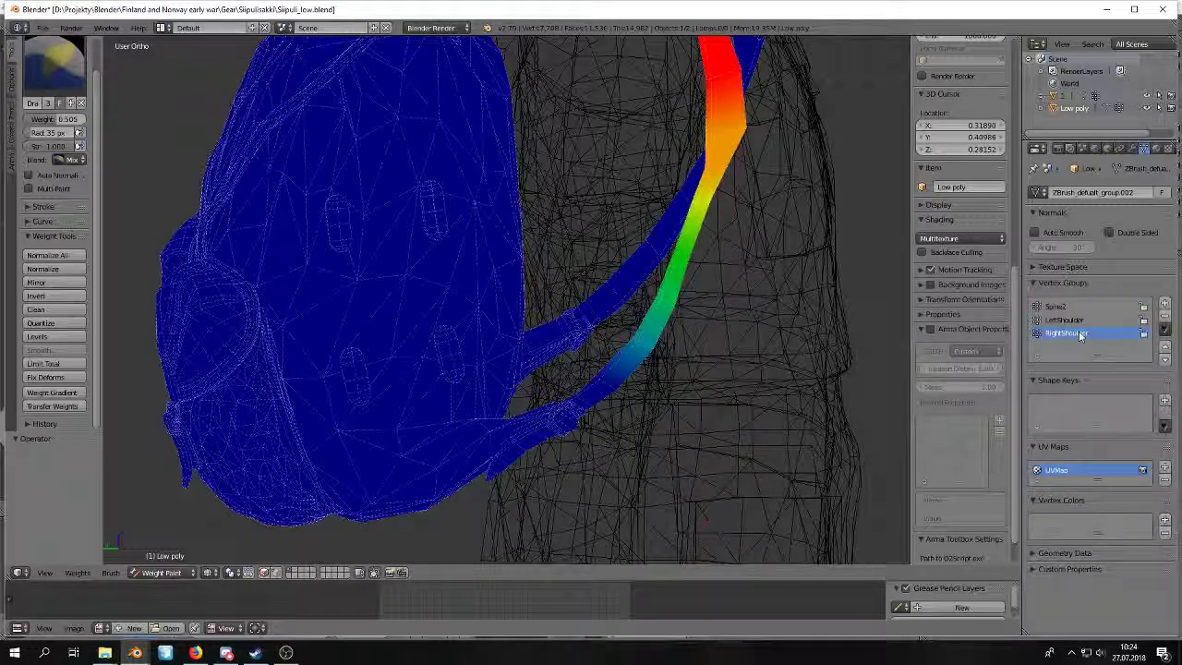
middle_click_drag(509, 377, 255, 290)
middle_click_drag(443, 302, 601, 296)
Select the LeftShoulder group and even out its gradient on the lower left strap with brush weight 0.453.
left_click(1065, 320)
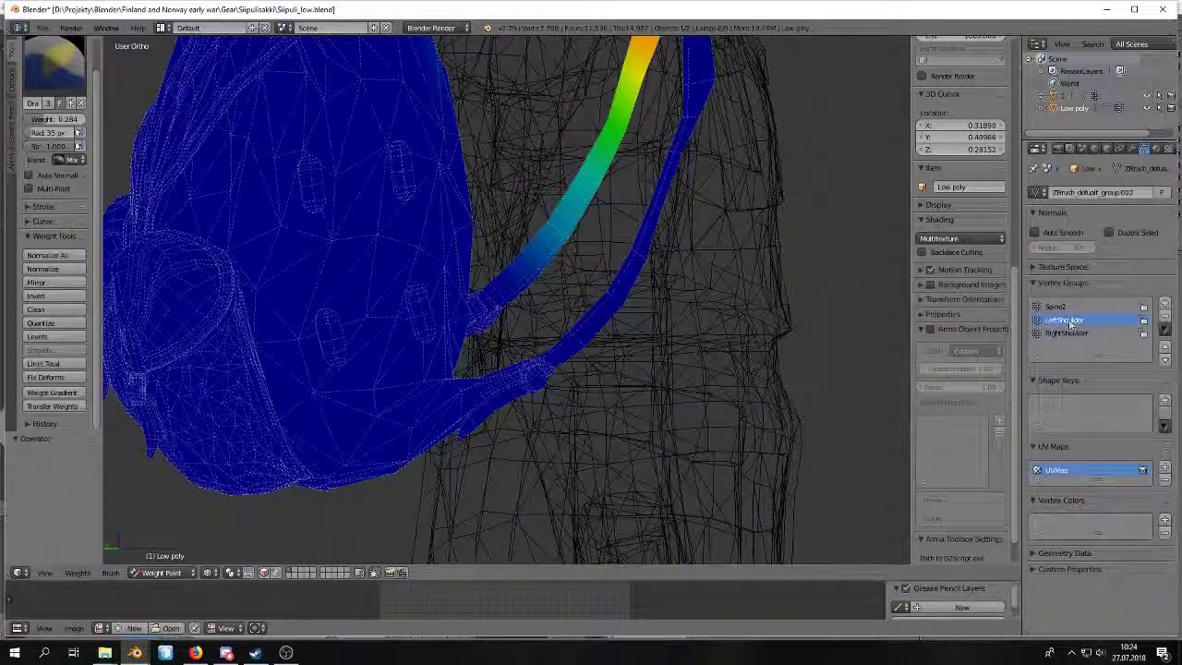
middle_click_drag(598, 196, 467, 285)
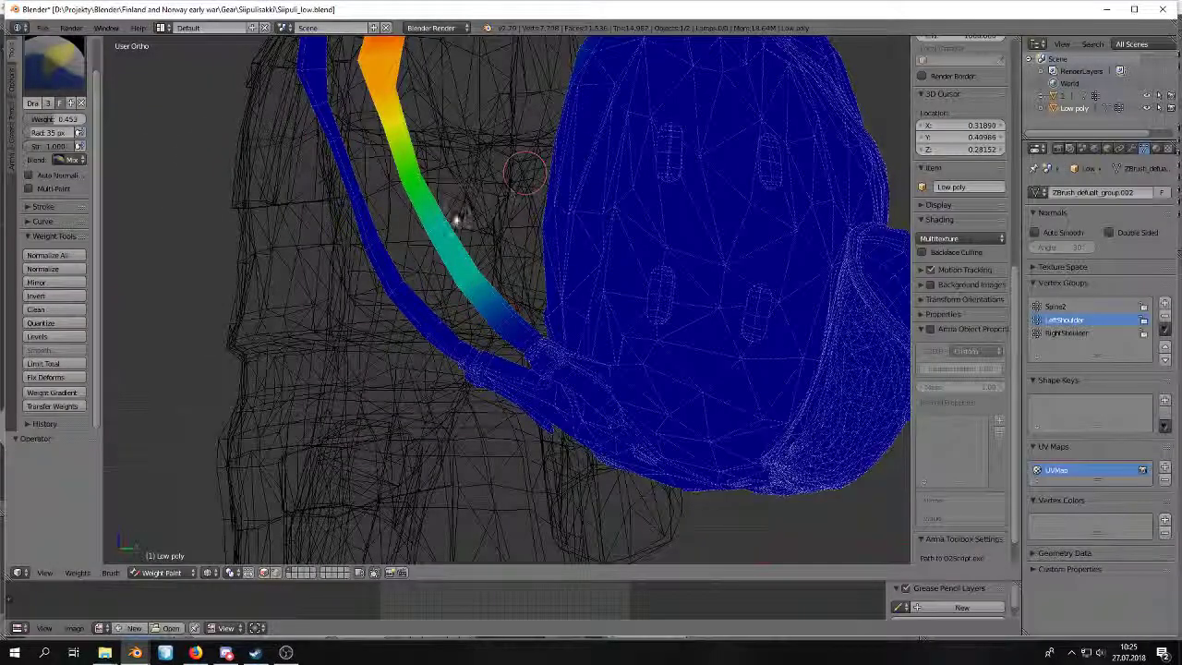
middle_click_drag(507, 215, 729, 232)
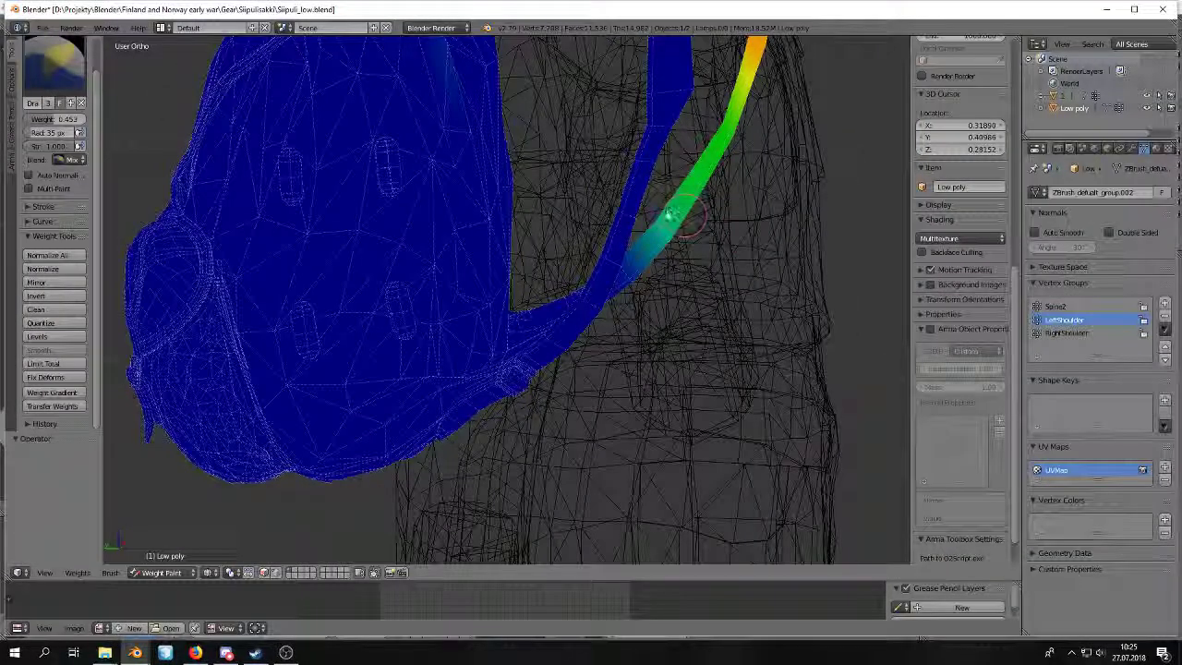
middle_click_drag(698, 191, 715, 219)
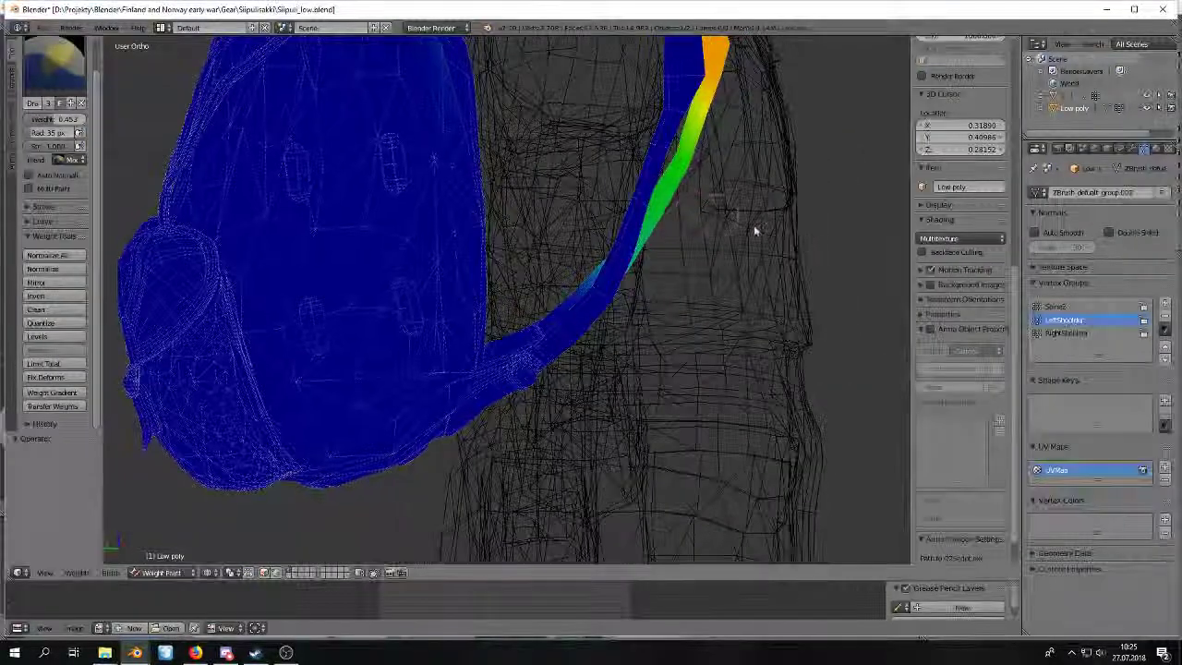
Check the RightShoulder group on the straps and return the backpack to Object Mode.
left_click(1066, 333)
mouse_move(804, 309)
middle_mouse_down()
mouse_move(661, 282)
mouse_move(322, 265)
mouse_move(412, 244)
mouse_move(422, 250)
mouse_move(343, 307)
middle_mouse_up()
scroll(422, 262, "down", 6)
key("Tab")
key("Tab")
left_click(187, 571)
left_click(165, 558)
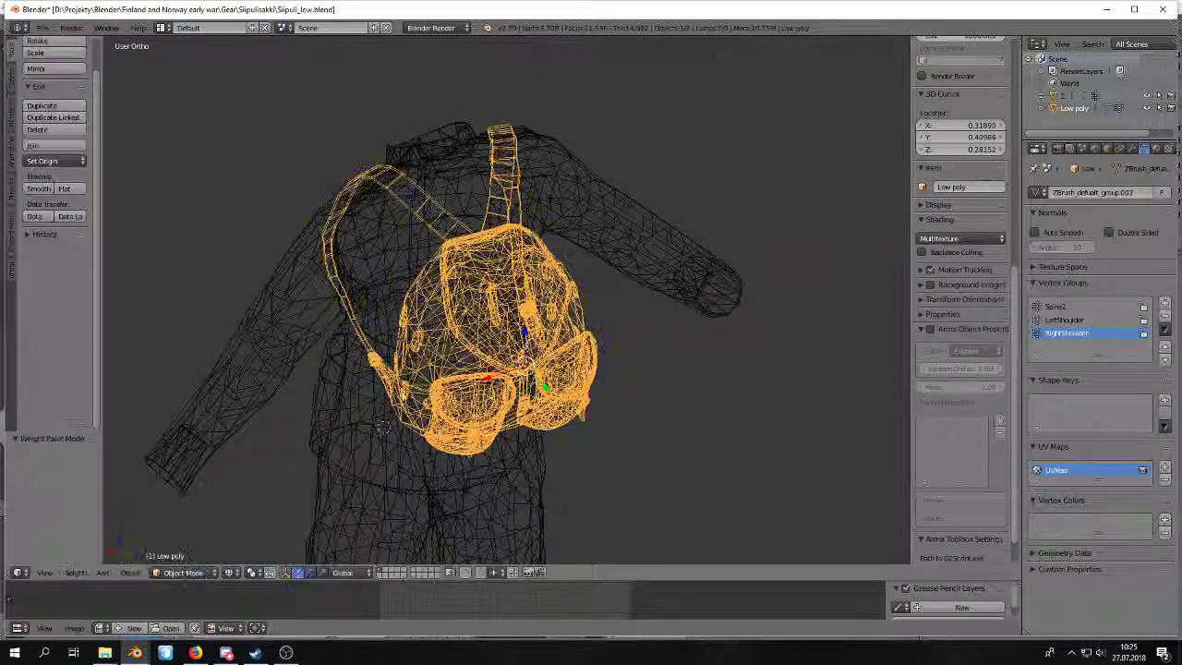
Show the scene in solid shading, copy the backpack to the buffer and switch to the ArmaRig_V6_1.blend window.
middle_click_drag(345, 415, 430, 359)
key("z")
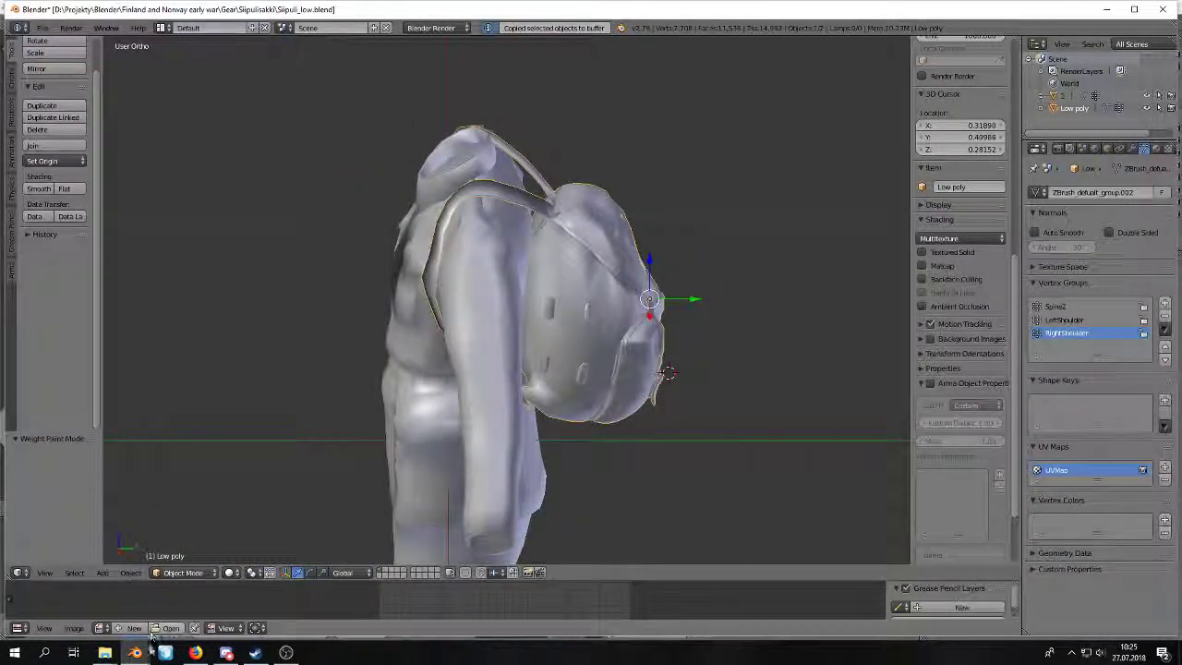
mouse_move(135, 652)
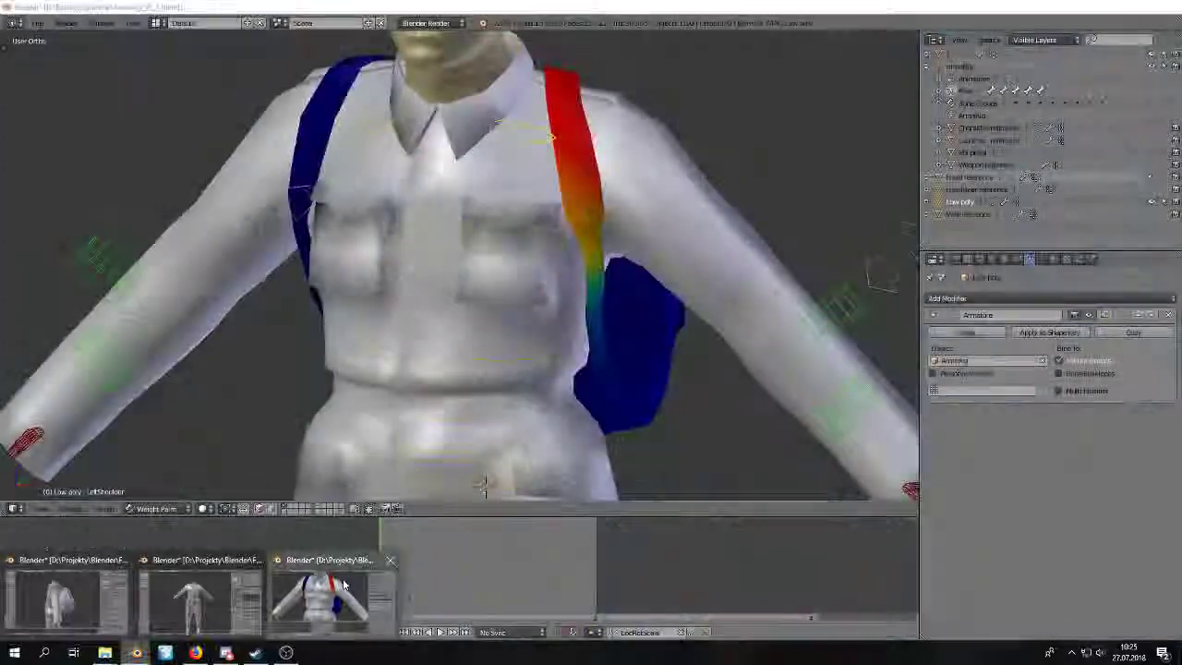
left_click(343, 583)
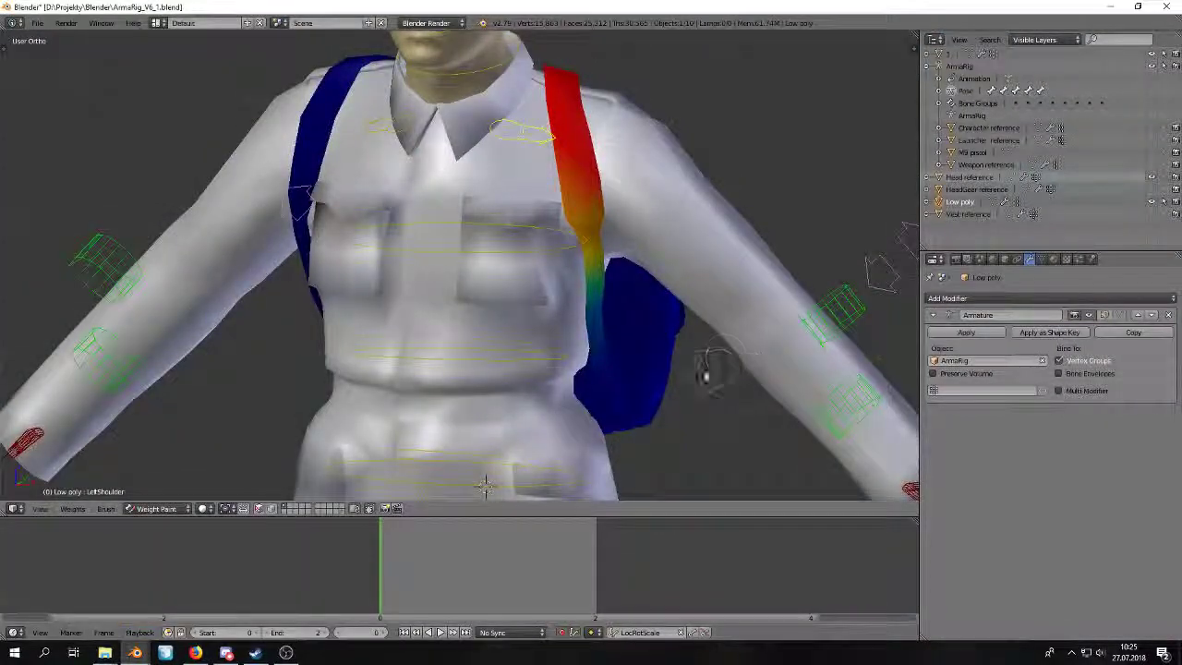
Return the backpack to Object Mode, delete this old version and paste the copied backpack from the buffer.
left_click(157, 508)
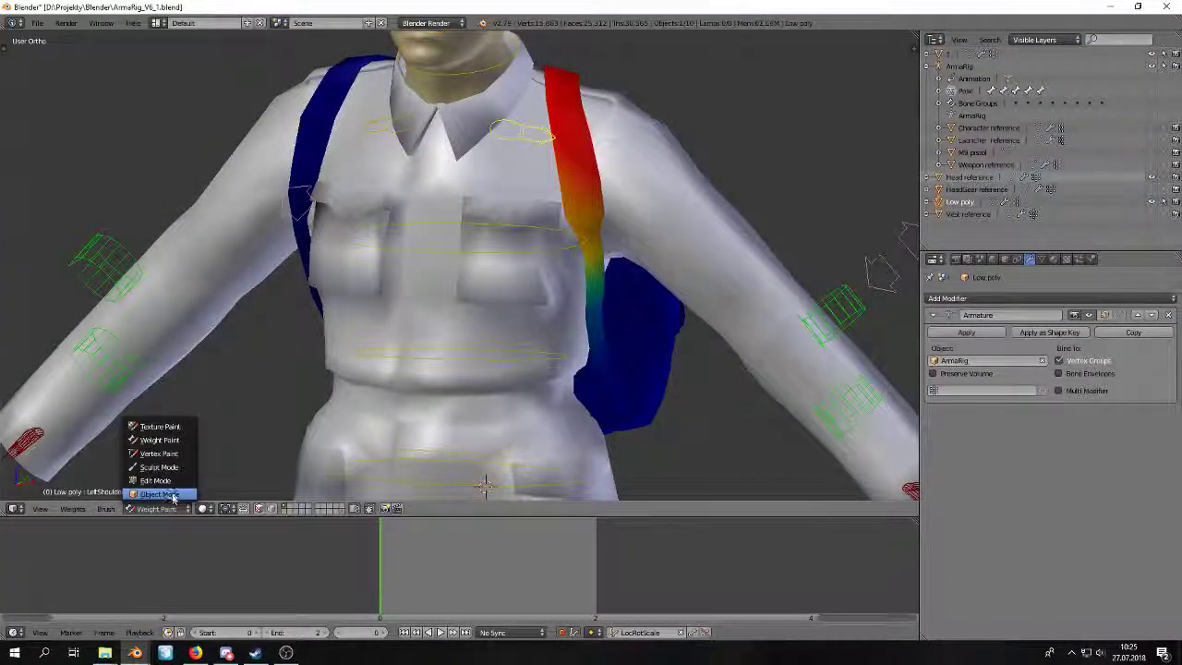
left_click(158, 494)
key("x")
left_click(642, 367)
key("ctrl+v")
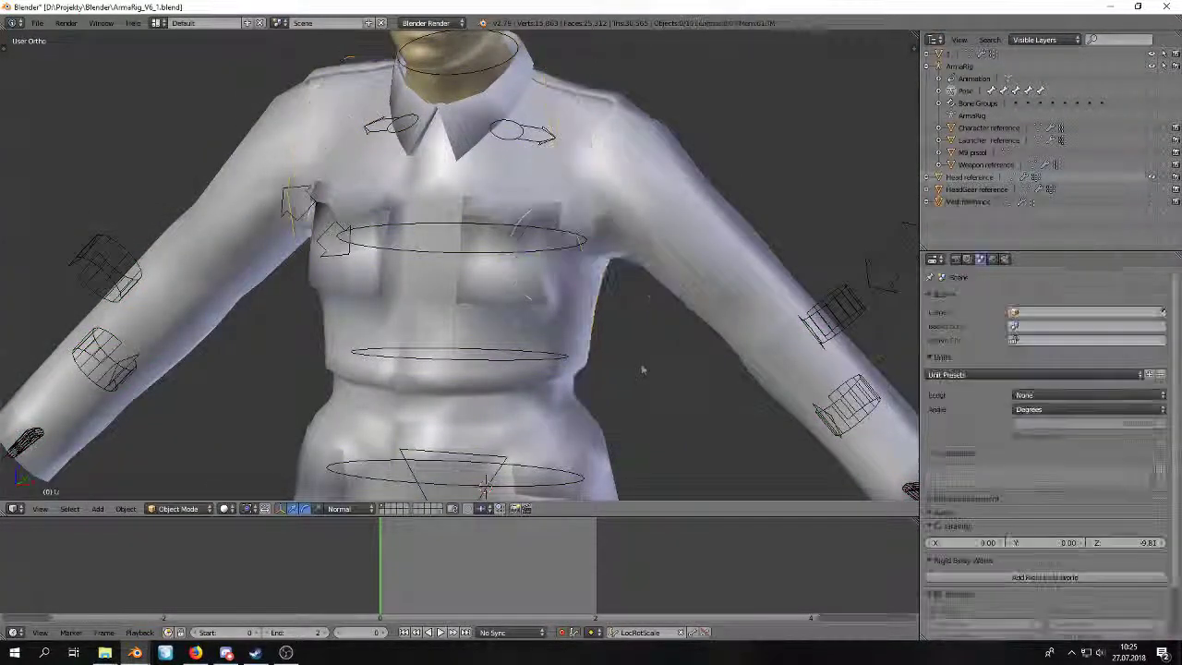
Add an Armature modifier to the pasted backpack with ArmaRig as its object.
middle_click_drag(723, 298, 342, 300)
right_click(462, 305)
left_click(993, 301)
left_click(1027, 324)
left_click(988, 362)
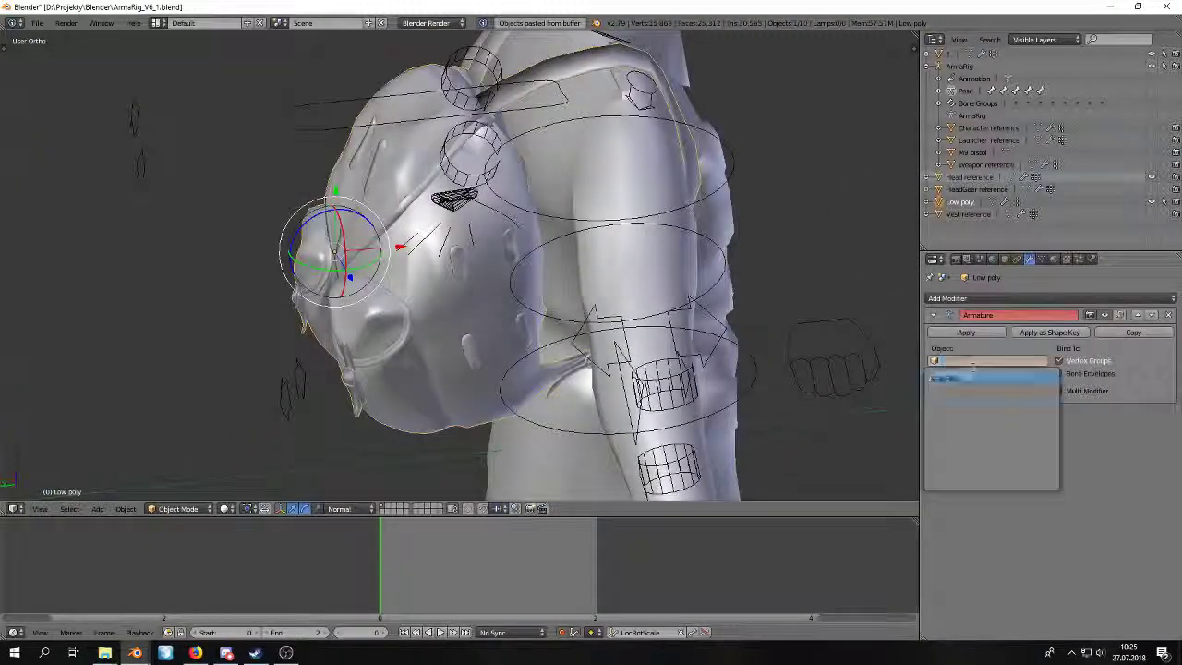
left_click(970, 378)
Select ArmaRig in Pose Mode and pick its RightShoulder bone.
middle_click_drag(592, 214, 542, 217)
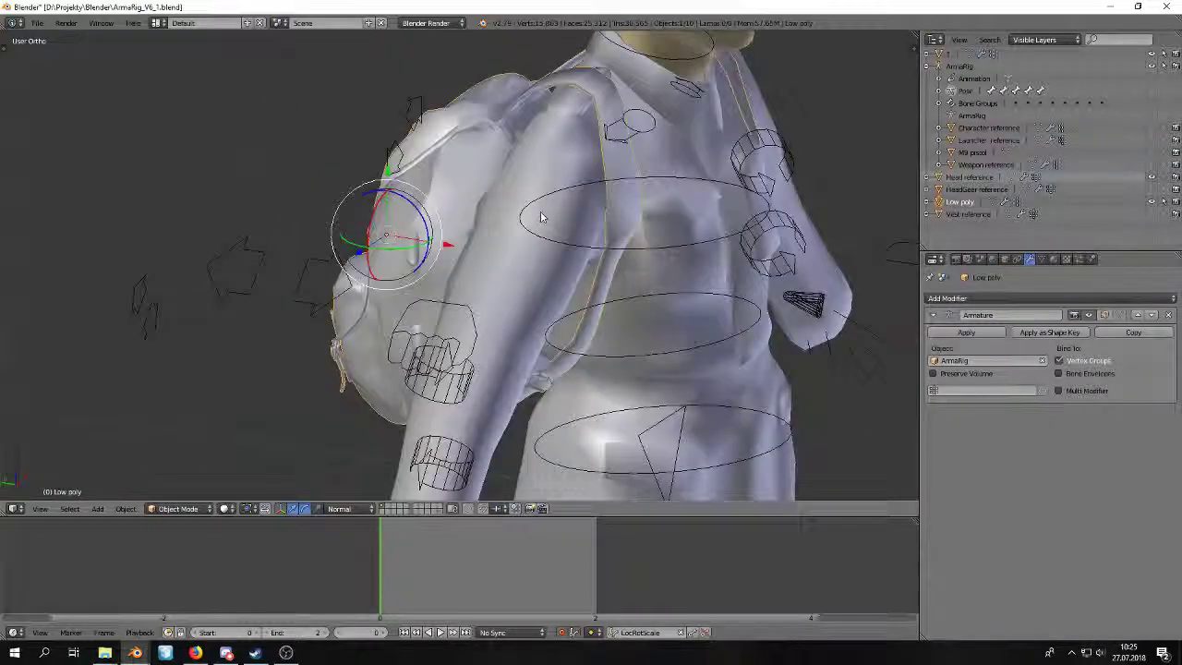
scroll(542, 217, "down", 3)
left_click(180, 509)
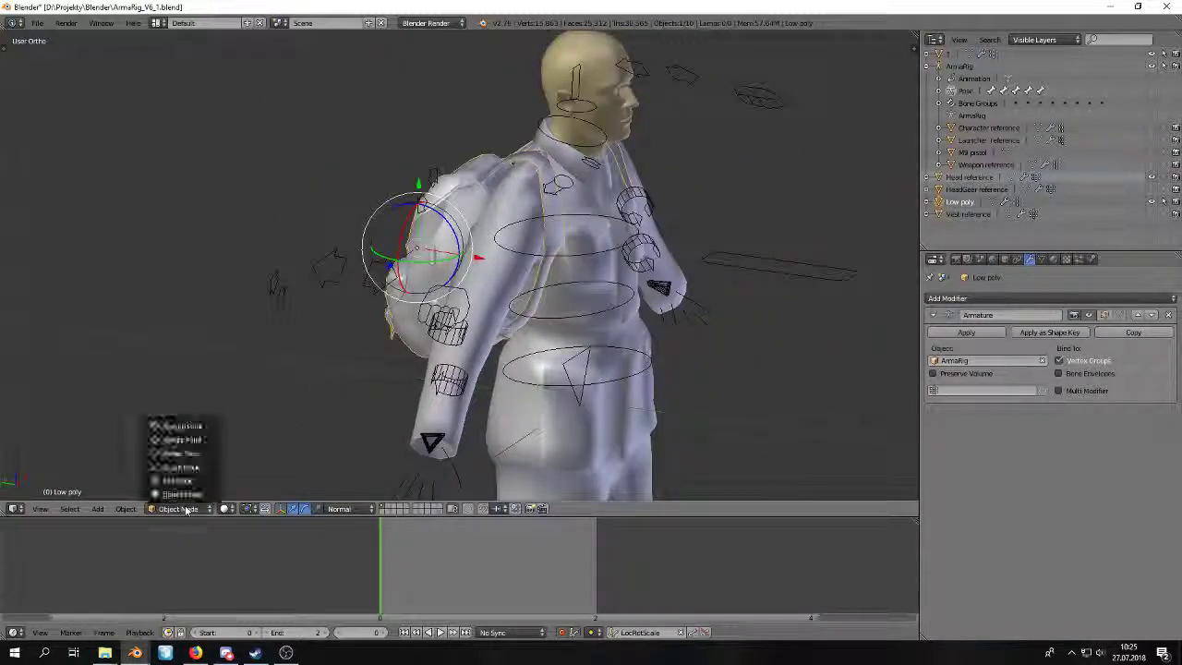
right_click(584, 306)
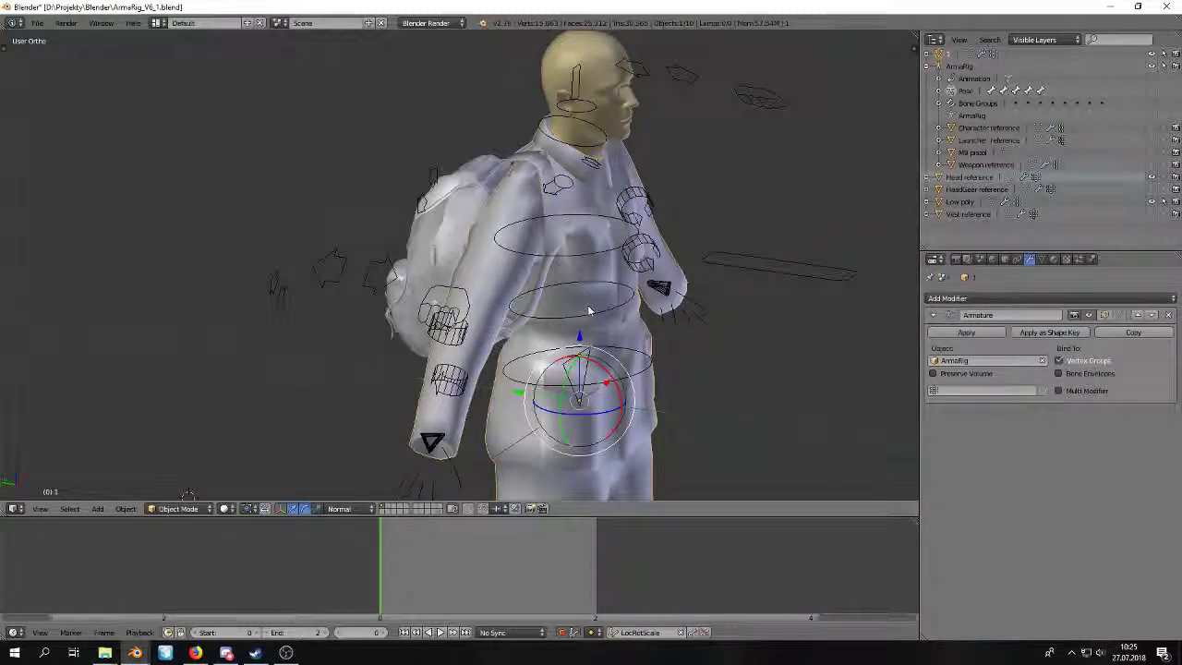
right_click(592, 313)
middle_click_drag(593, 322, 443, 171)
right_click(433, 166)
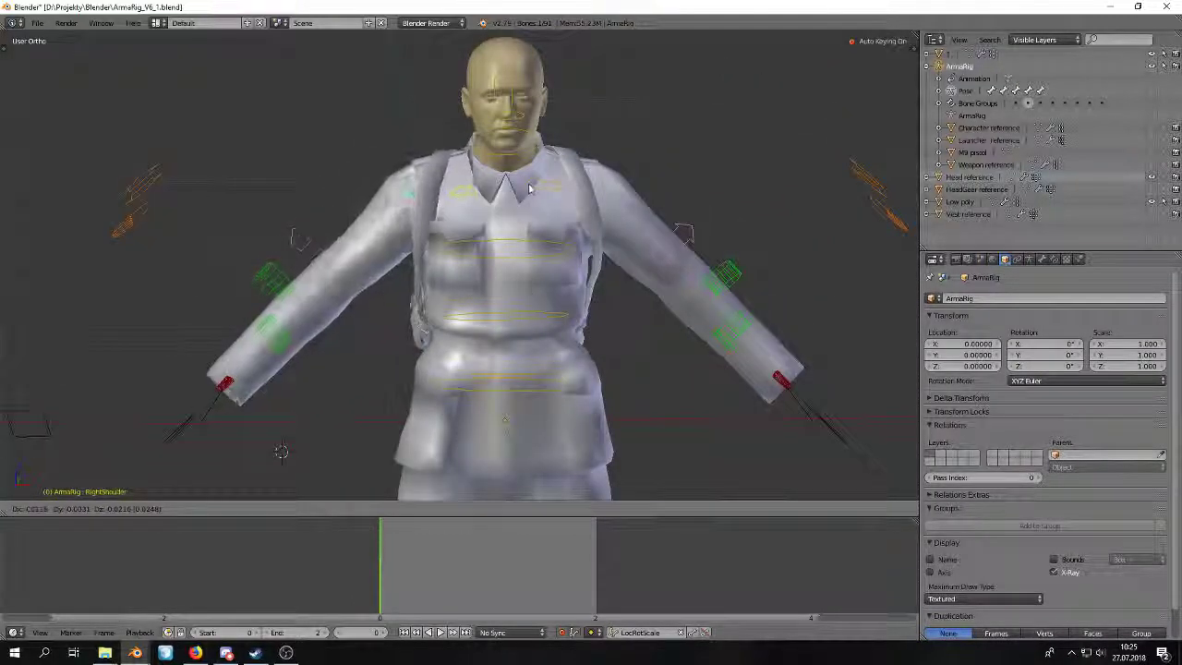
Move the RightShoulder bone in repeated trial moves, cancelling each, to examine the strap deformation from the front and side.
scroll(506, 188, "up", 3)
scroll(506, 188, "down", 2)
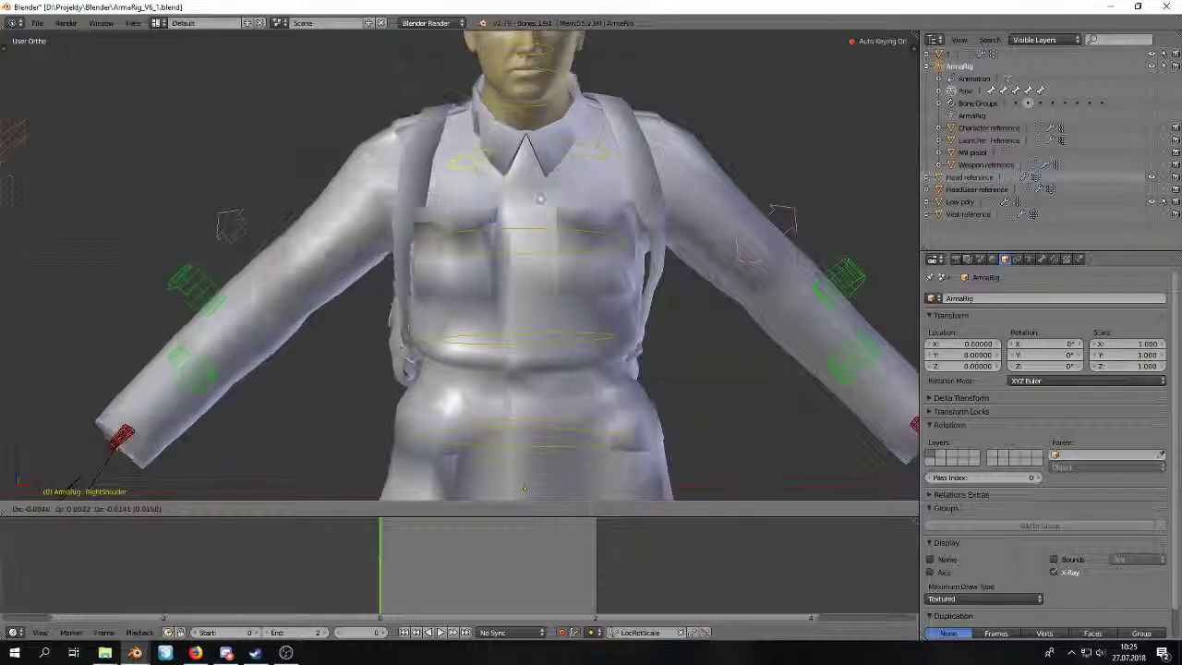
middle_click_drag(474, 190, 543, 264)
key("g")
right_click(468, 207)
key("g")
right_click(520, 185)
key("g")
right_click(527, 196)
key("g")
right_click(450, 227)
key("g")
right_click(435, 222)
key("g")
right_click(503, 213)
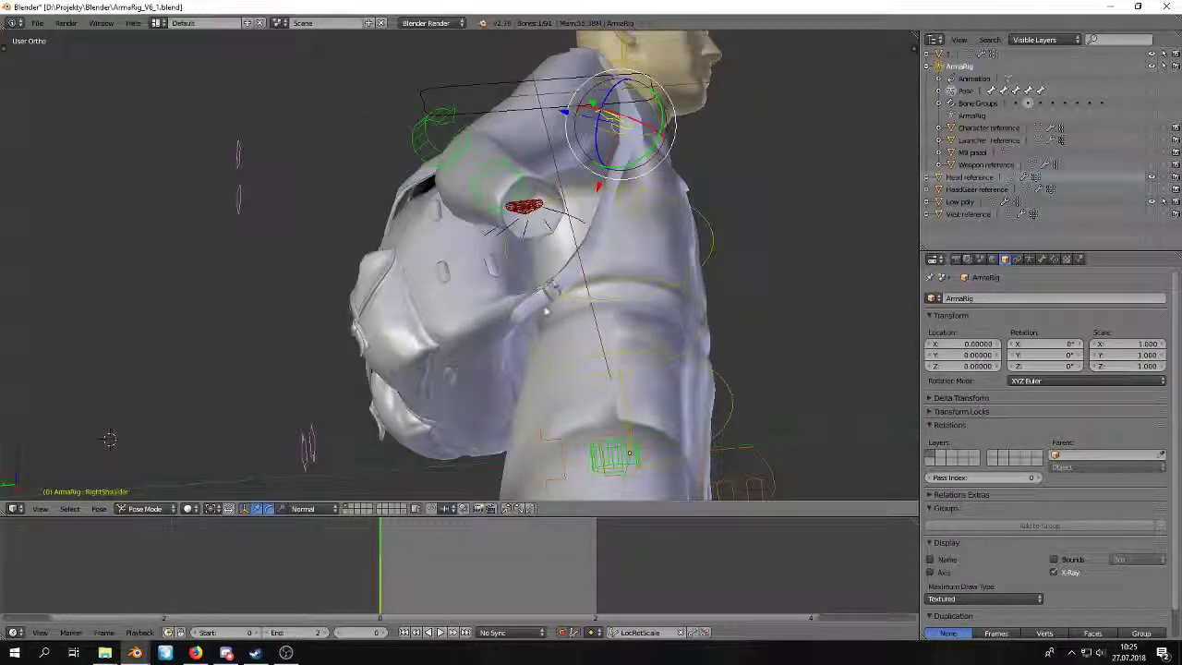
key("g")
right_click(601, 277)
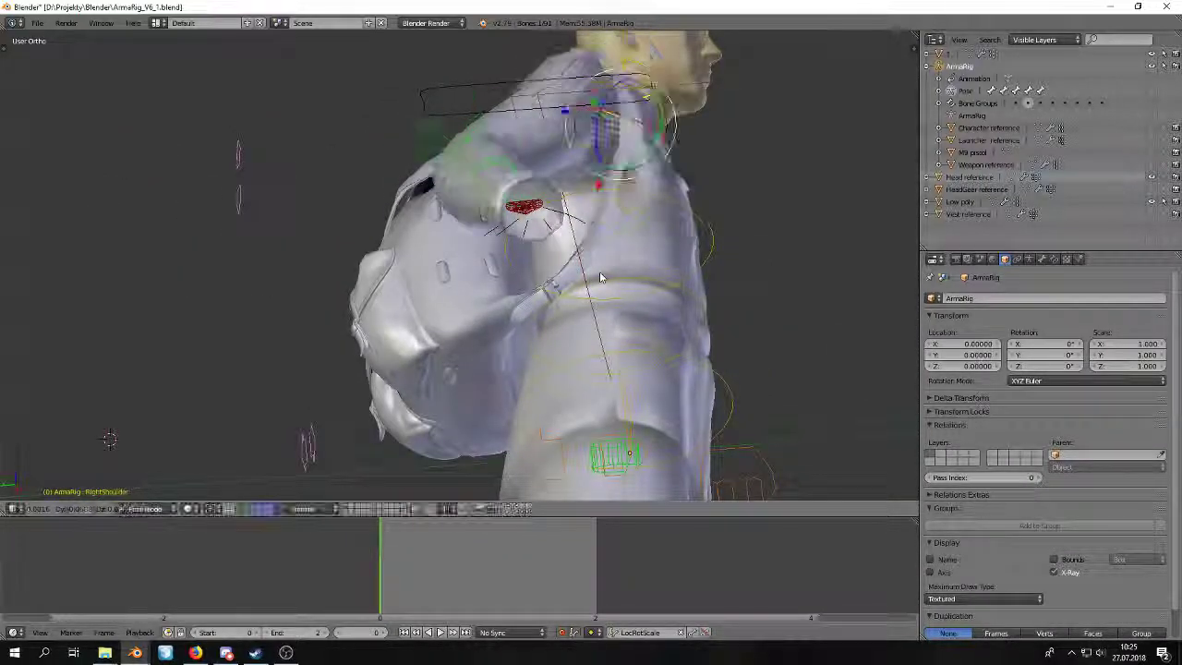
key("g")
right_click(598, 327)
middle_click_drag(597, 327, 456, 323)
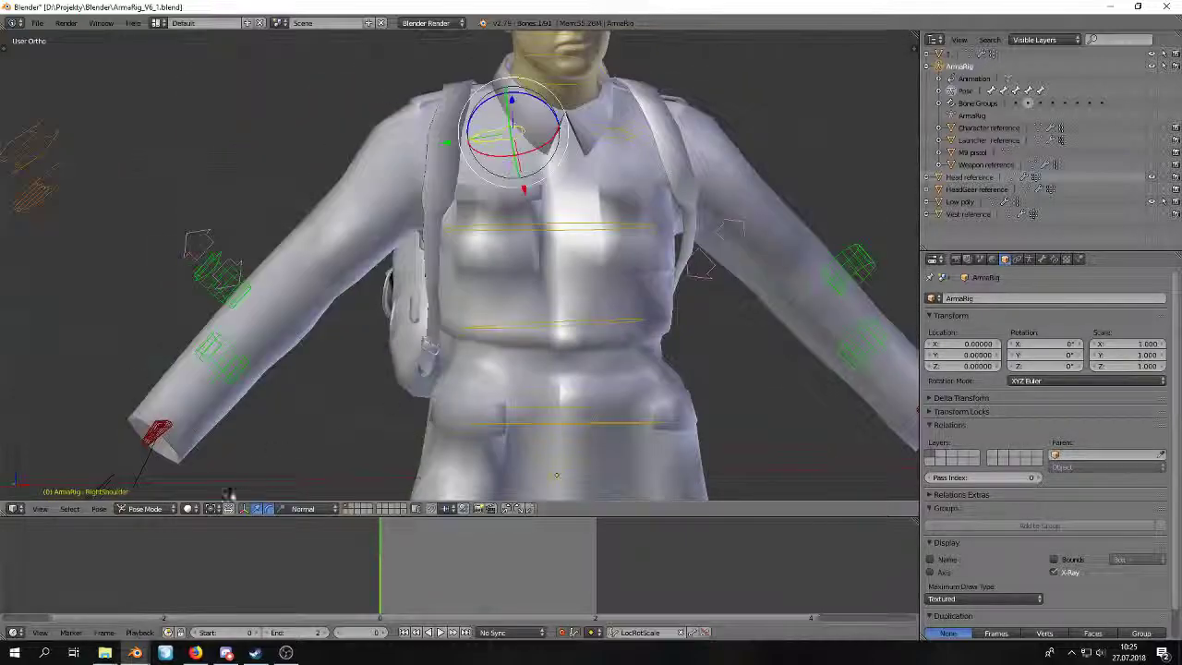
Switch to the Siipuli_low.blend window and put the backpack into Weight Paint mode.
mouse_move(166, 652)
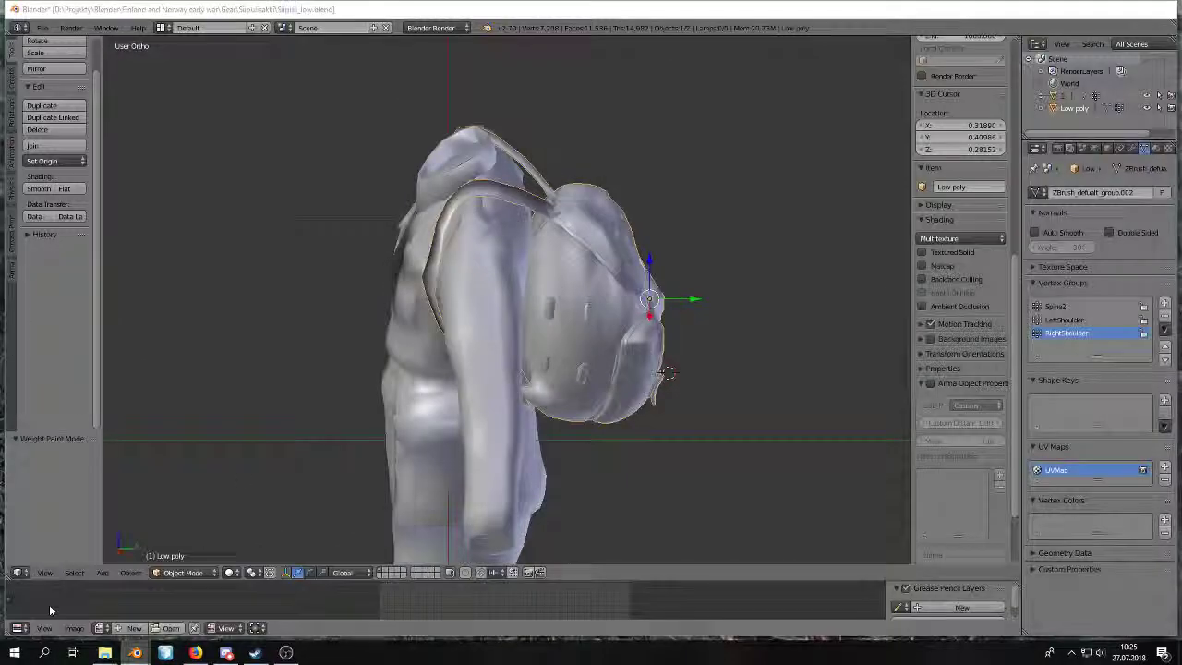
left_click(49, 604)
middle_click_drag(427, 375, 471, 362)
left_click(181, 572)
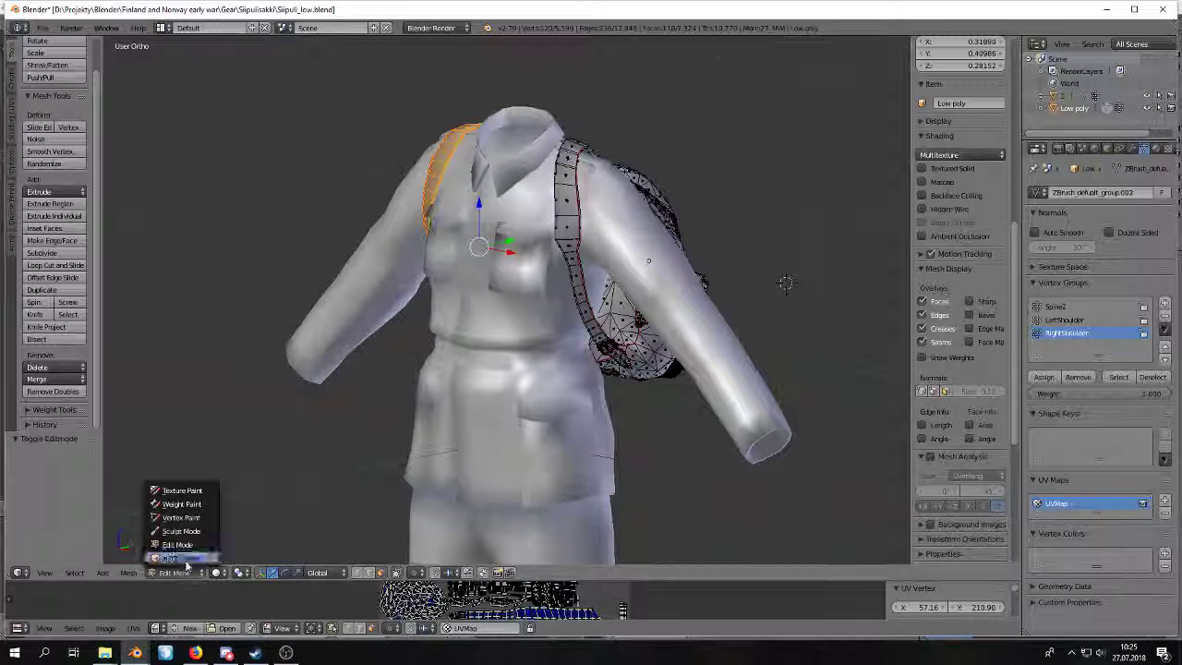
left_click(190, 506)
Extend the RightShoulder weights down the lower right strap towards the bag with brush weight 0.189.
mouse_move(263, 427)
middle_mouse_down()
mouse_move(308, 394)
mouse_move(430, 354)
mouse_move(748, 281)
middle_mouse_up()
scroll(748, 281, "up", 2)
scroll(748, 281, "up", 6)
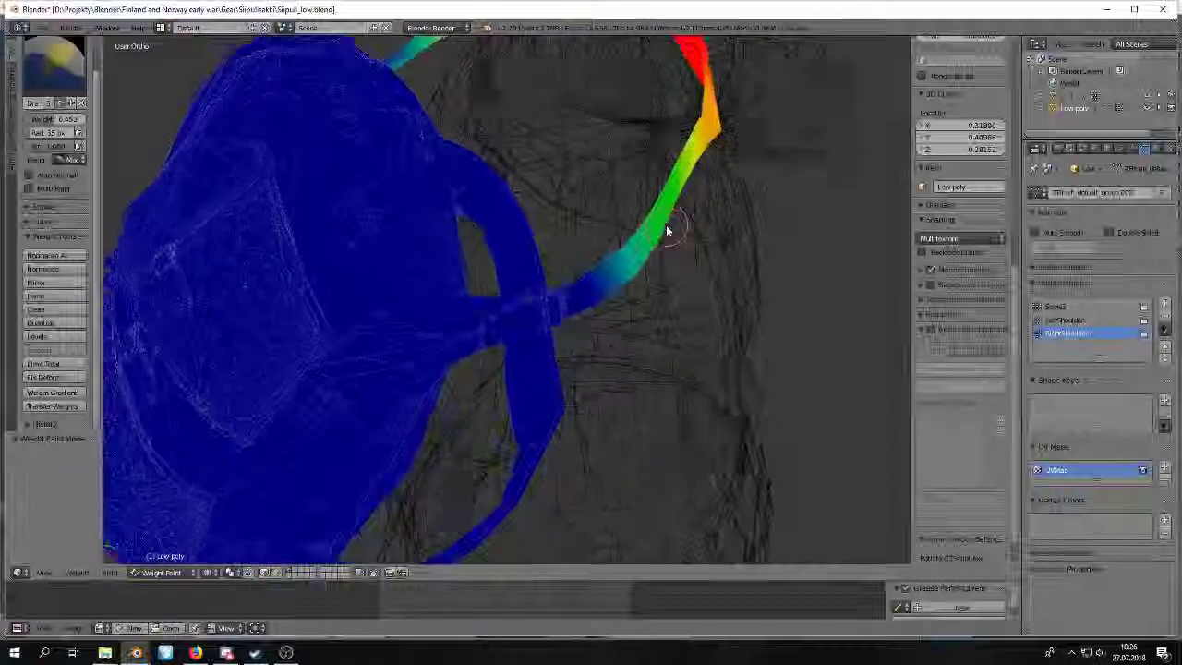
scroll(666, 231, "down", 3)
left_click_drag(672, 263, 591, 358)
key("ctrl+z")
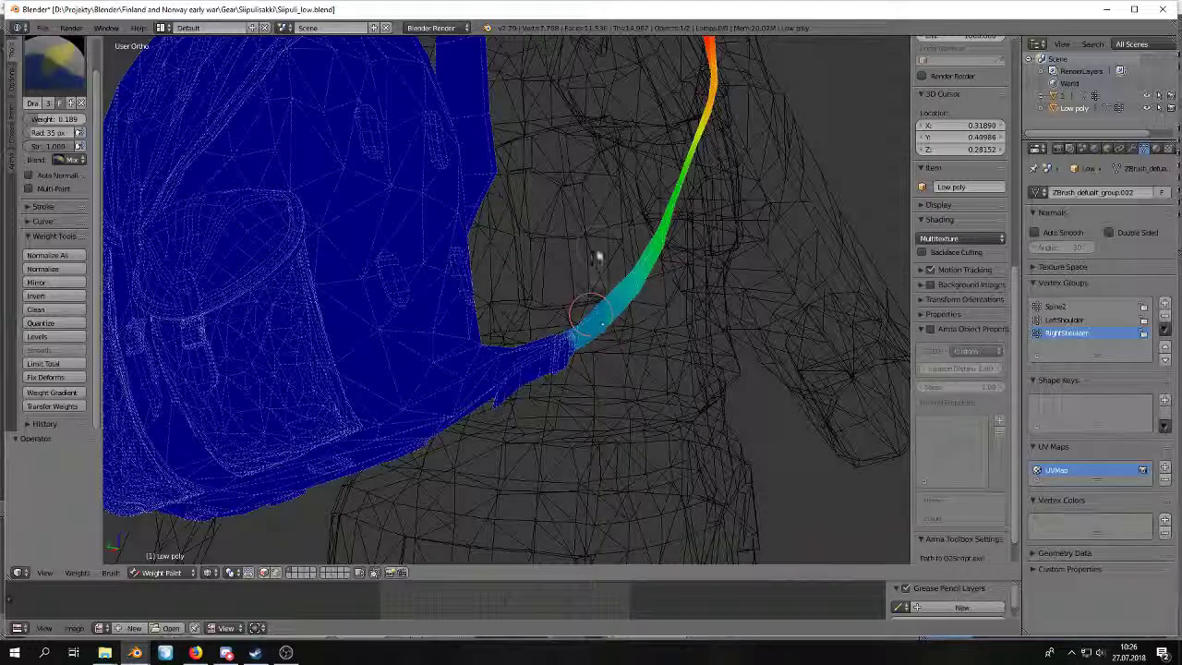
left_click_drag(582, 395, 563, 377)
middle_click_drag(561, 383, 461, 390)
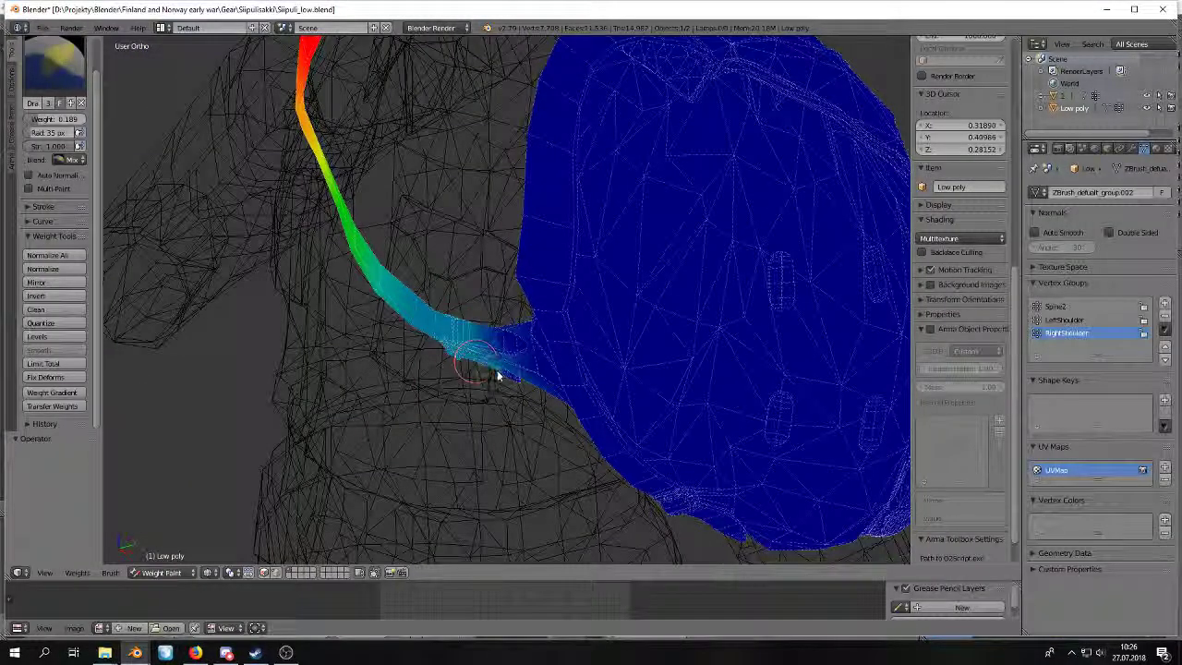
Fade the RightShoulder weights where the lower right strap meets the bag, using brush weight 0.053.
middle_click_drag(490, 370, 534, 343)
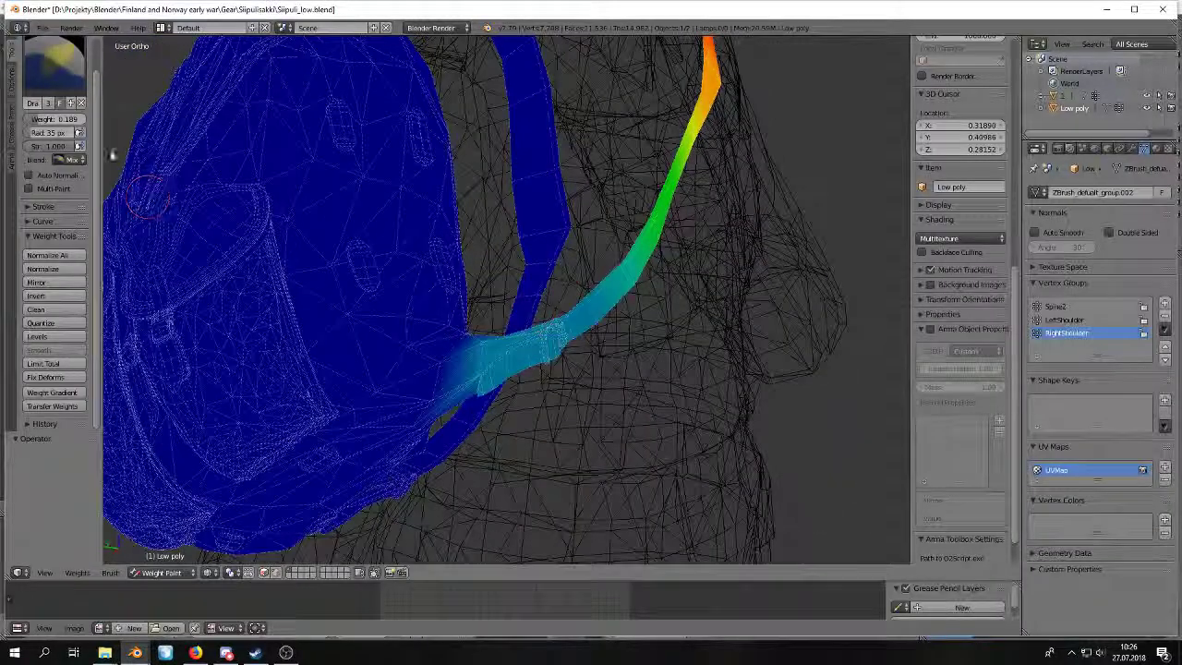
middle_click_drag(478, 245, 480, 383)
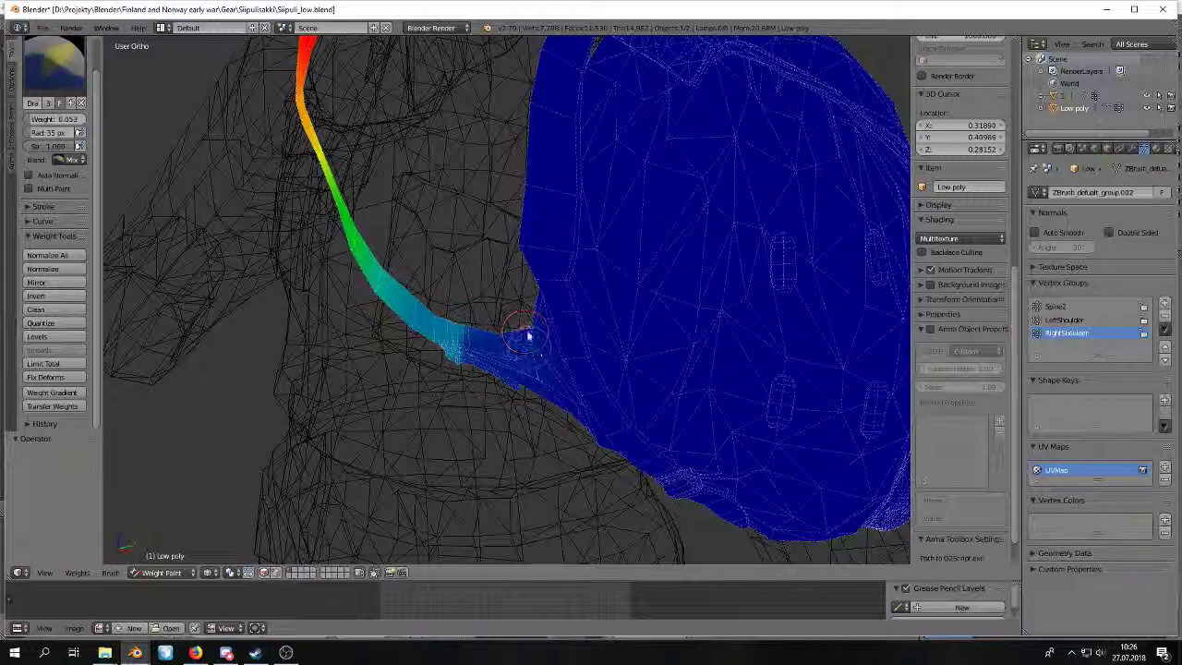
middle_click_drag(495, 344, 444, 314)
Select the LeftShoulder group and extend its falloff down the lower left strap to the bag with low brush weights such as 0.042 and 0.063.
left_click(1061, 321)
middle_click_drag(854, 325, 607, 254)
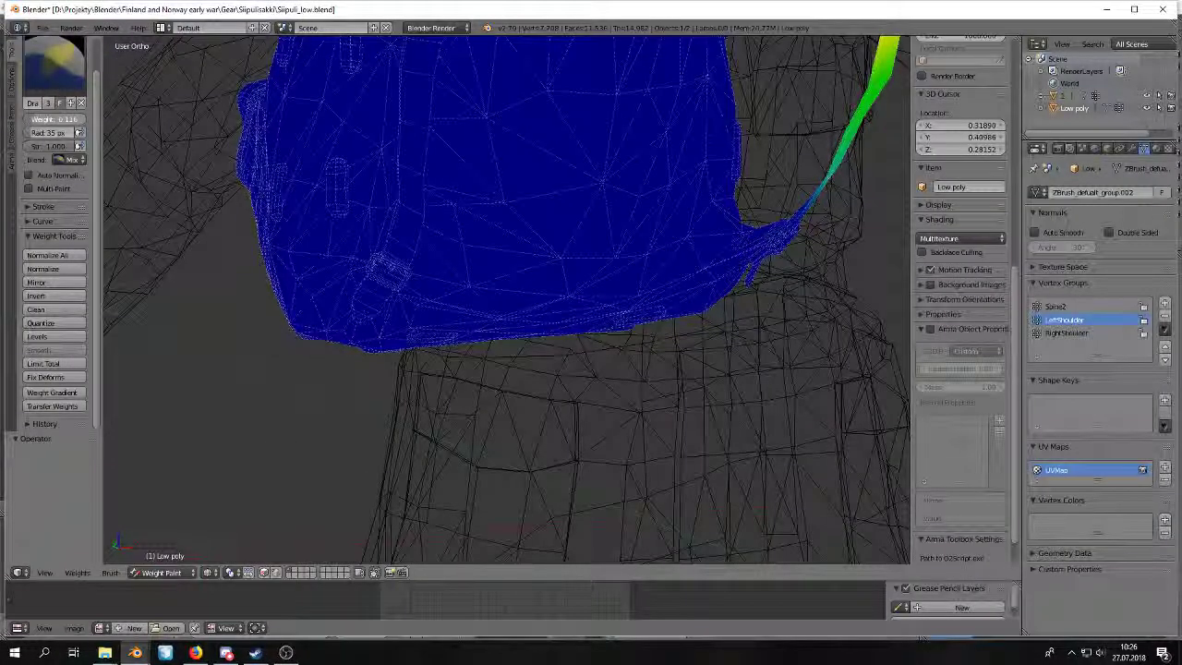
middle_click_drag(374, 145, 287, 213)
middle_click_drag(335, 279, 699, 288)
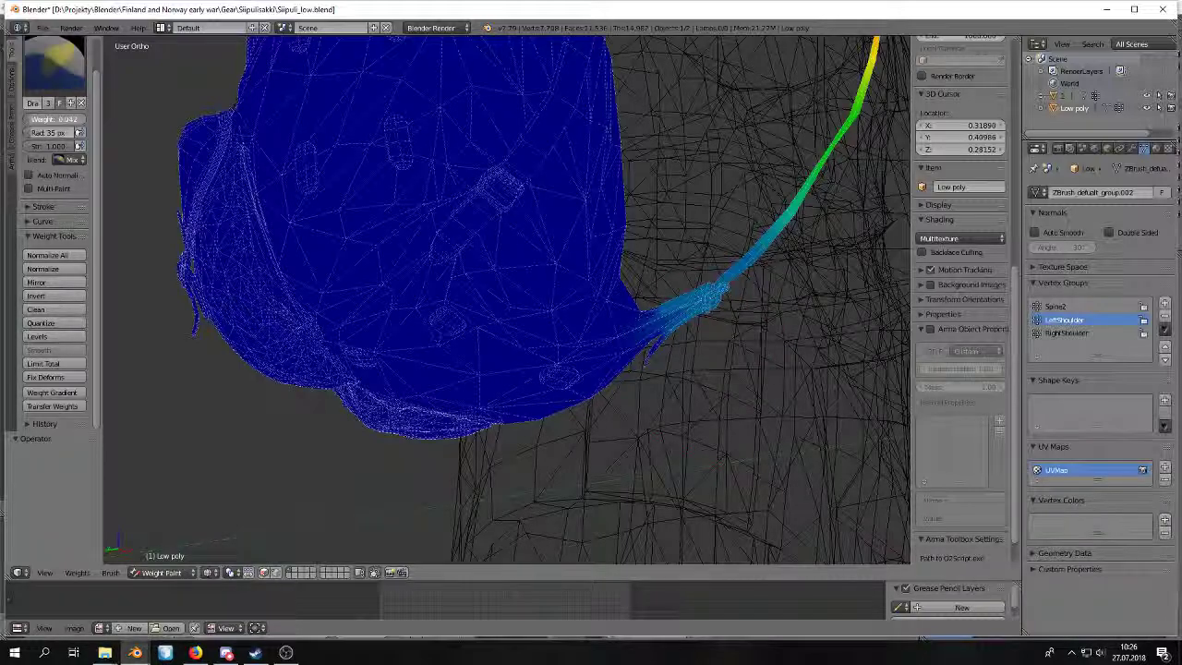
mouse_move(406, 170)
middle_mouse_down()
mouse_move(585, 253)
mouse_move(412, 289)
mouse_move(375, 342)
mouse_move(410, 429)
mouse_move(426, 136)
mouse_move(430, 193)
mouse_move(422, 154)
mouse_move(407, 181)
middle_mouse_up()
middle_click_drag(402, 134, 518, 411)
Return the backpack to Object Mode, copy it to the buffer and switch to the ArmaRig_V6_1.blend window.
left_click(162, 573)
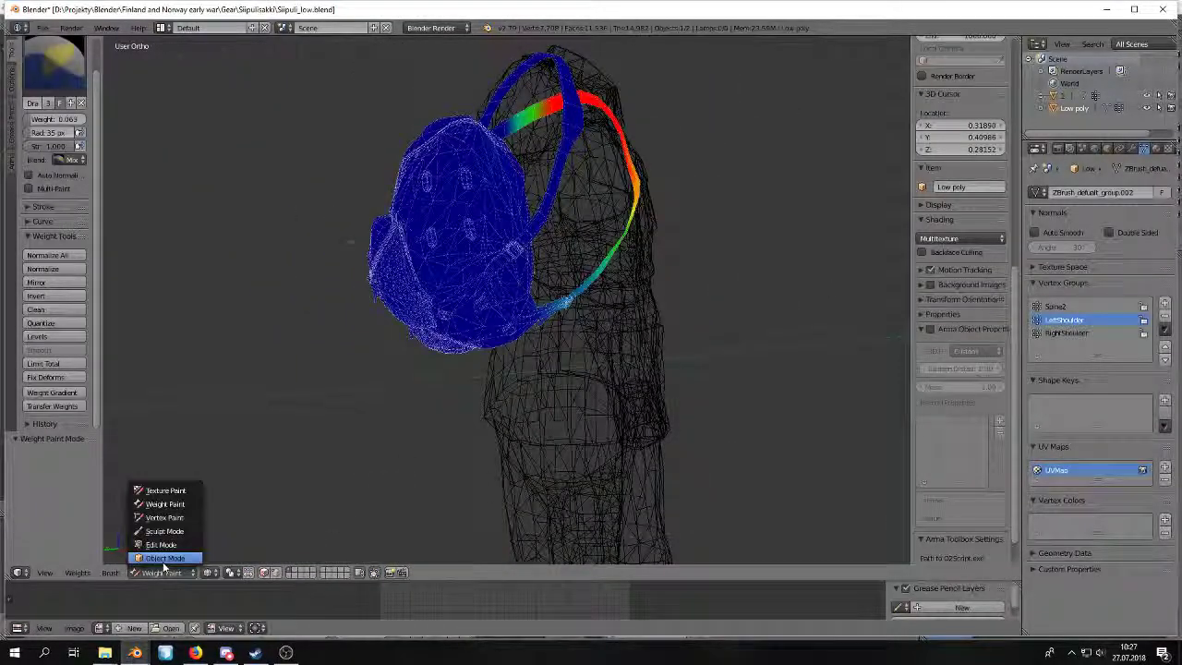
left_click(163, 557)
key("ctrl+c")
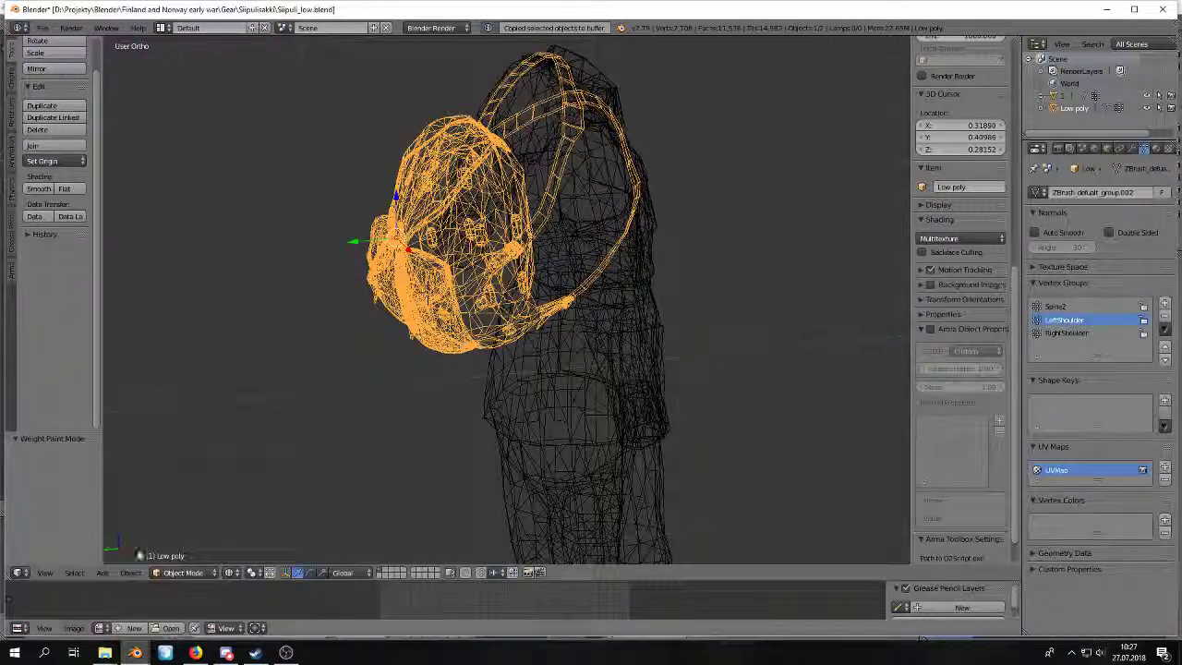
mouse_move(135, 652)
left_click(314, 600)
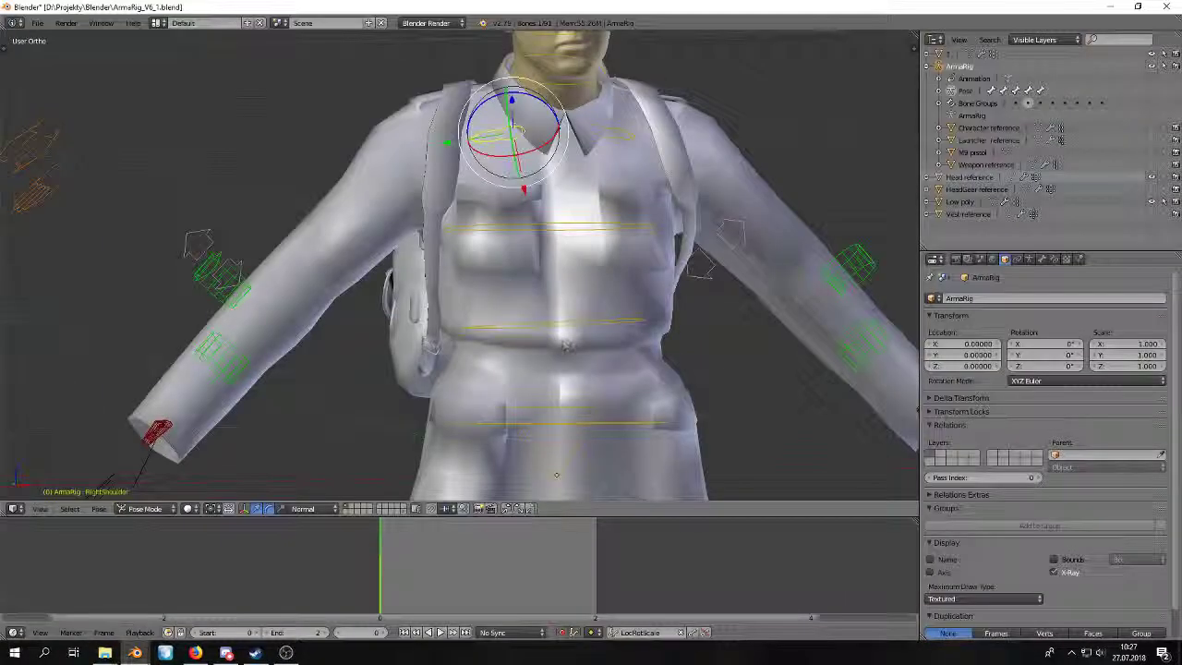
Replace the old backpack in the rig scene with the copy pasted from the buffer.
left_click(383, 317)
key("ctrl+v")
right_click(414, 367)
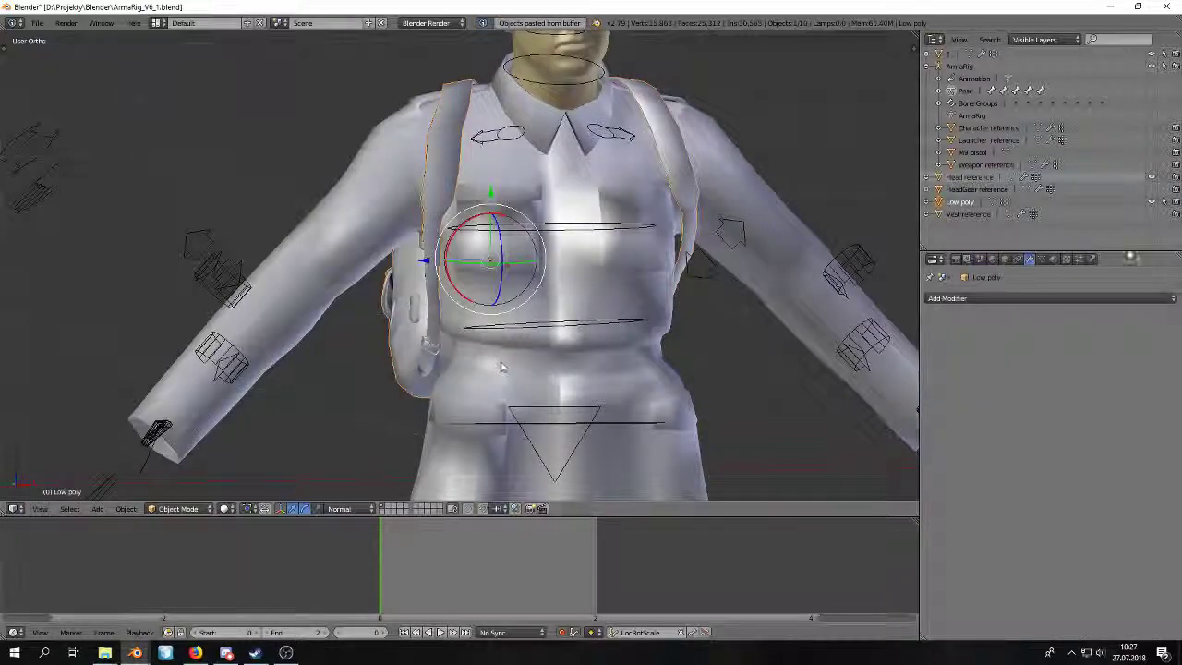
Give the newly pasted backpack an Armature modifier that targets ArmaRig.
left_click(1034, 299)
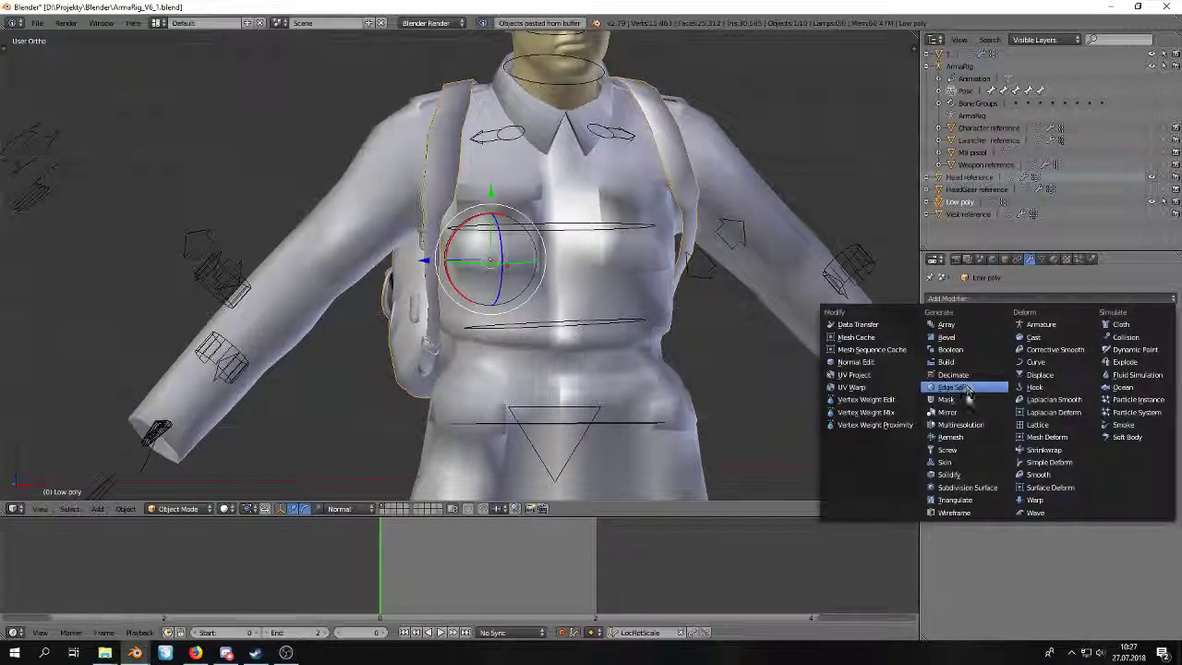
left_click(1041, 325)
left_click(986, 361)
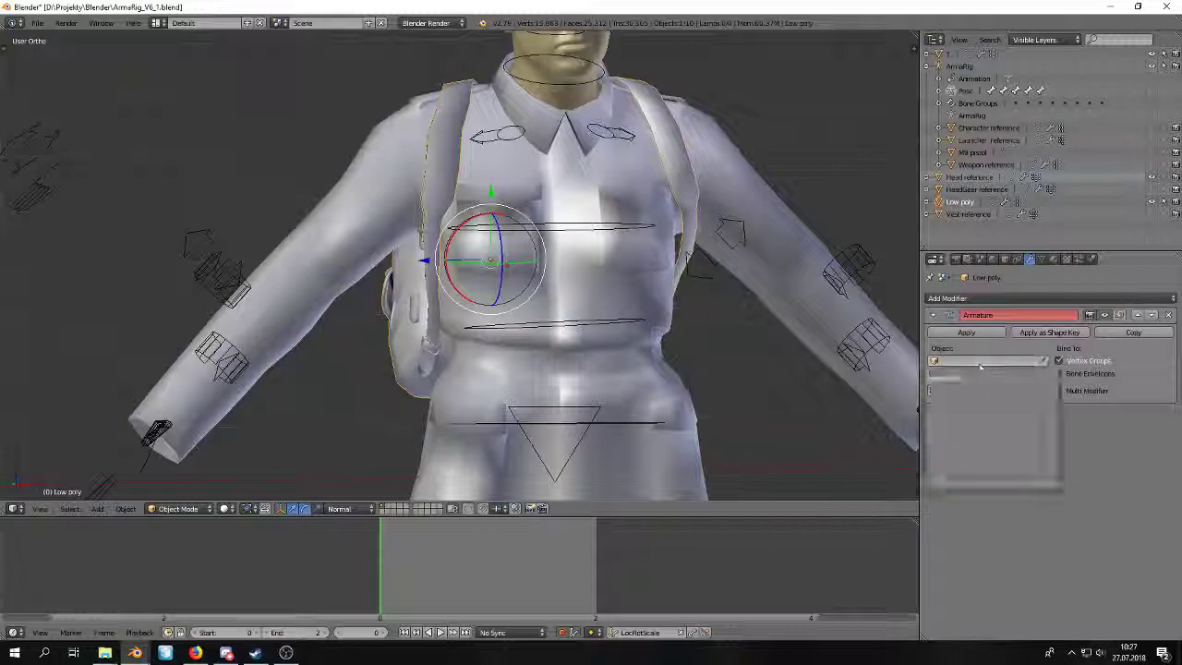
Select ArmaRig's RightShoulder bone in Pose Mode and test the right strap with trial moves, cancelling each.
middle_click_drag(824, 365, 865, 326)
scroll(777, 388, "down", 2)
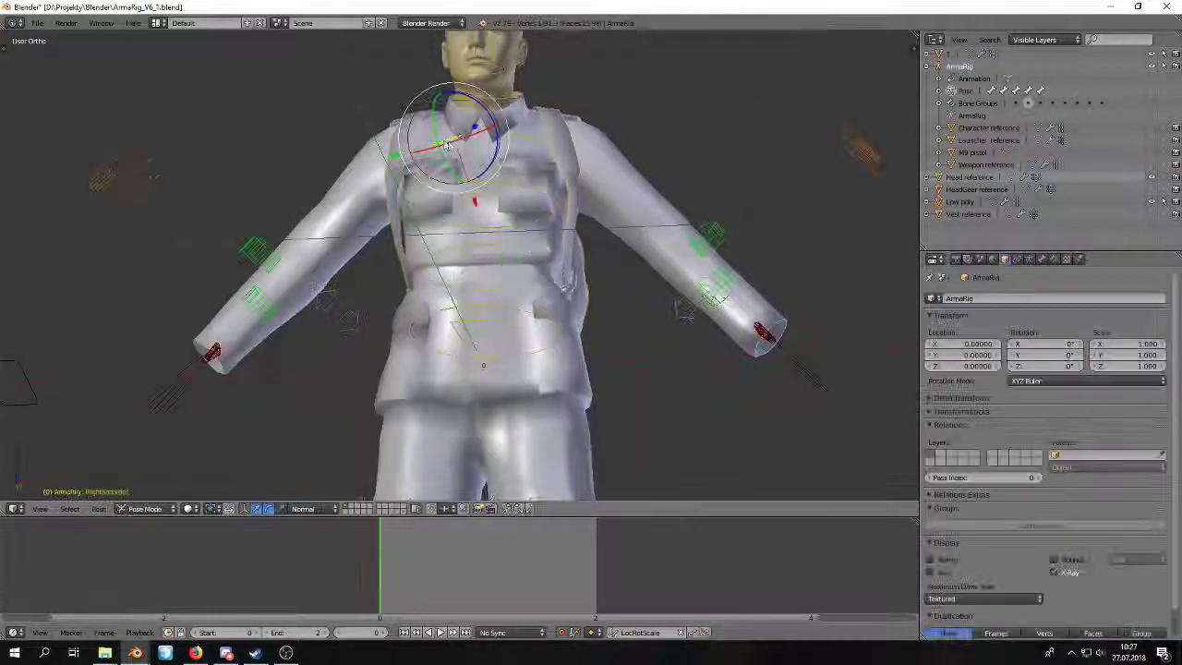
middle_click_drag(369, 277, 187, 494)
key("g")
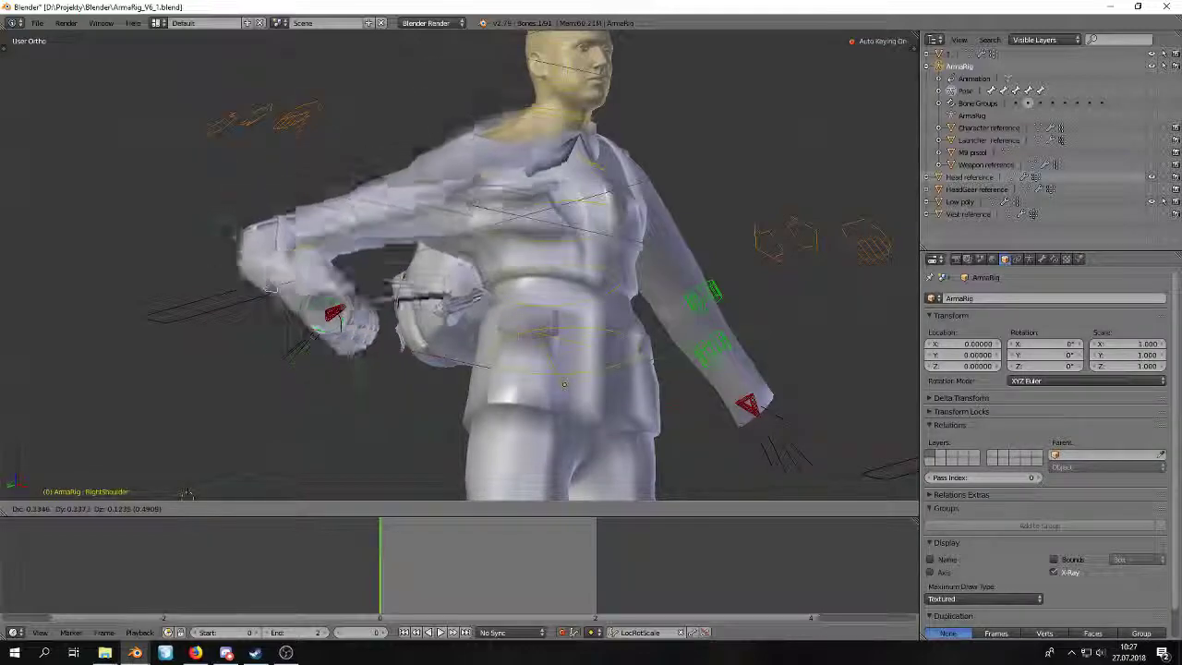
key("Escape")
scroll(460, 266, "up", 2)
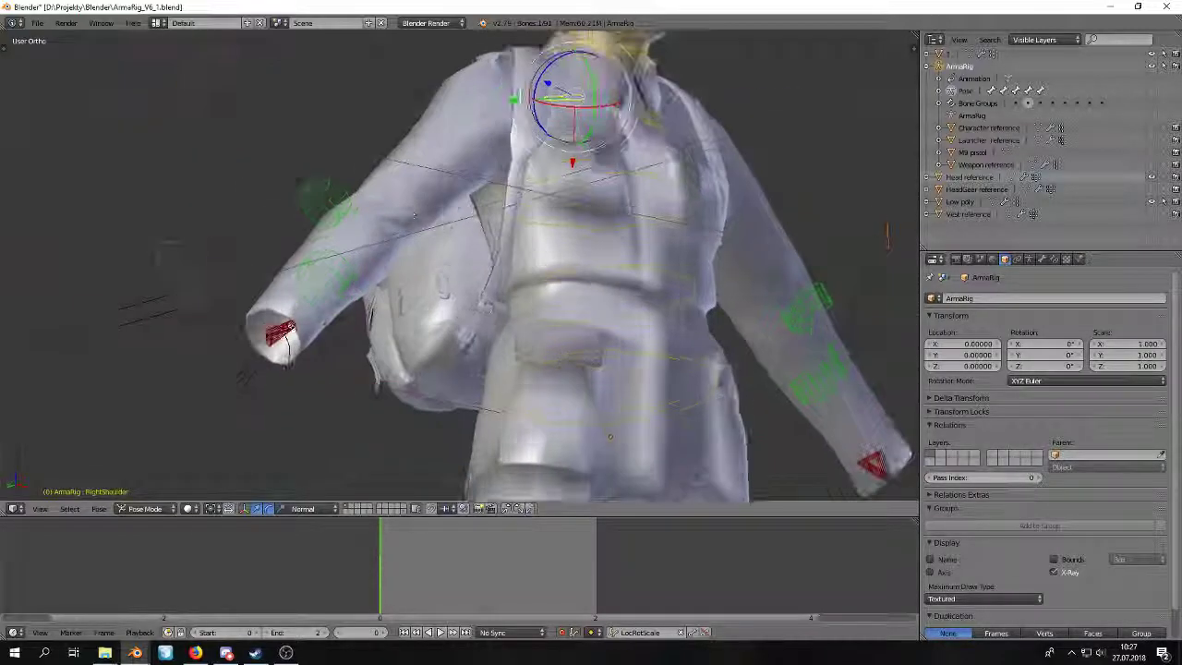
key("g")
right_click(628, 182)
middle_click_drag(627, 182, 543, 176)
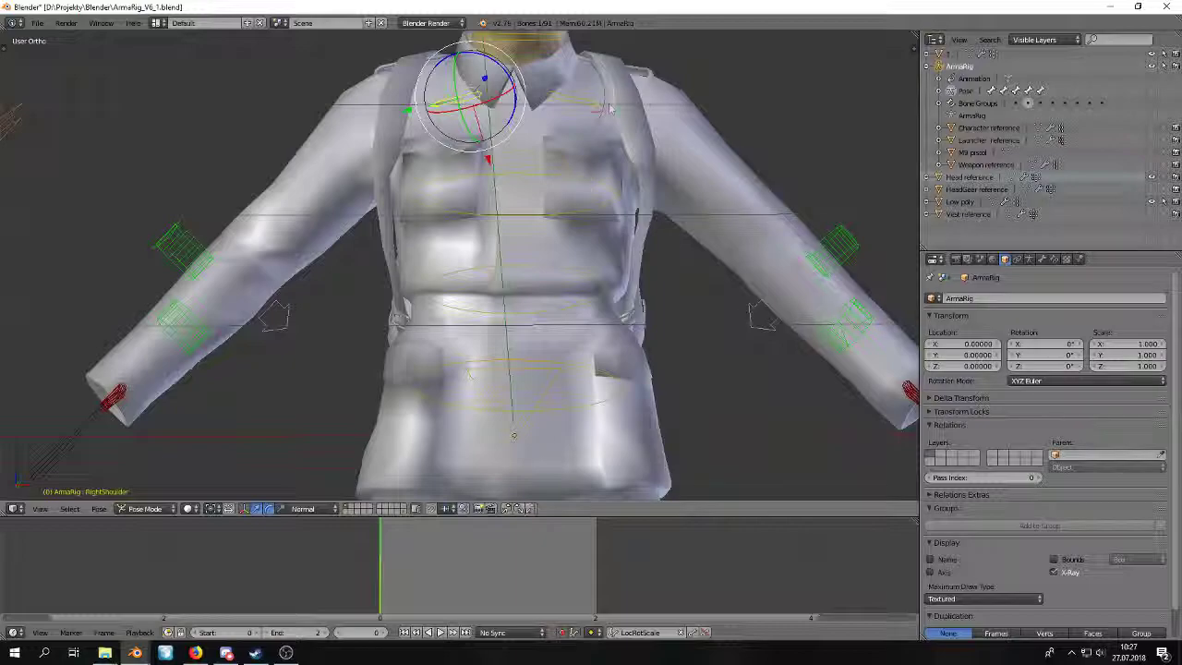
Select the LeftShoulder bone, test the left strap with a cancelled trial move, and undo back to the backpack in Object Mode.
right_click(604, 104)
middle_click_drag(604, 104, 524, 98)
key("g")
right_click(659, 216)
middle_click_drag(565, 236, 662, 261)
key("ctrl+z")
key("ctrl+z")
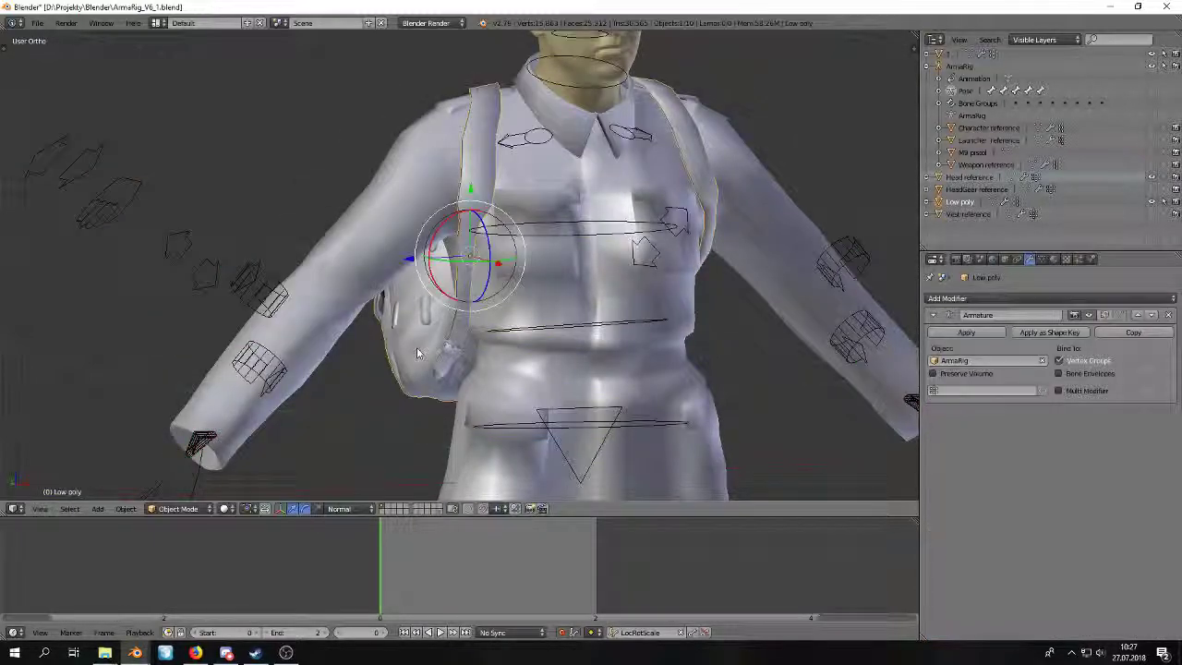
Copy the rigged backpack to the buffer, switch to the Siipuli_low.blend window and replace the backpack there with the pasted copy.
mouse_move(135, 653)
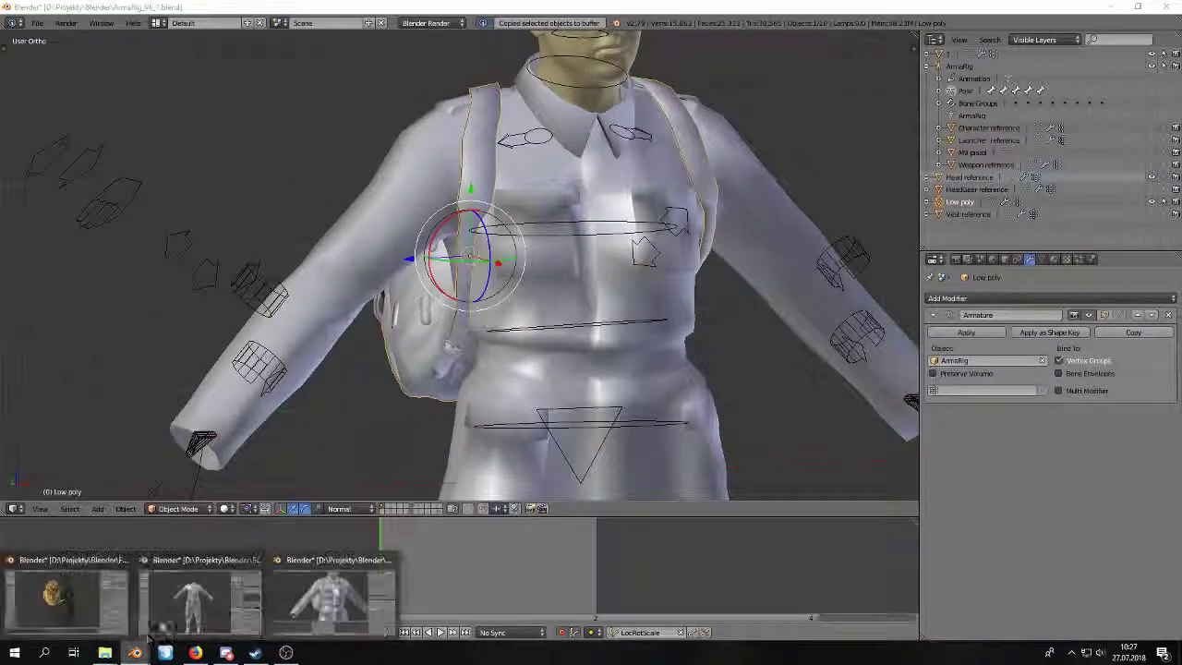
mouse_move(215, 574)
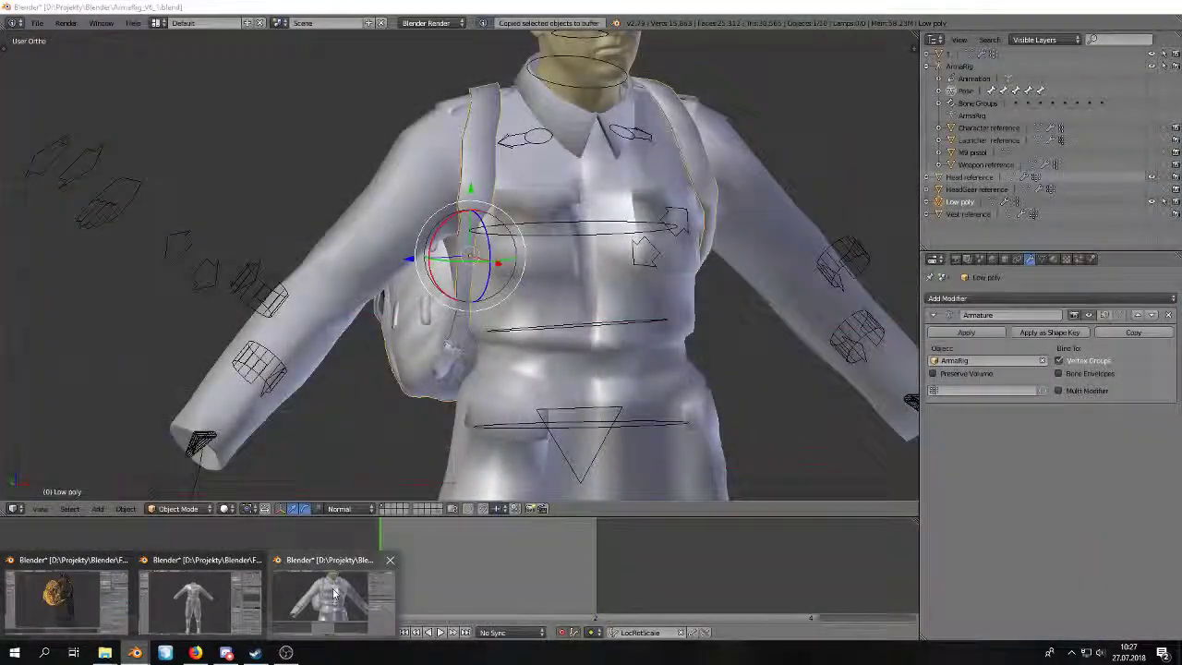
left_click(288, 595)
mouse_move(135, 653)
left_click(65, 600)
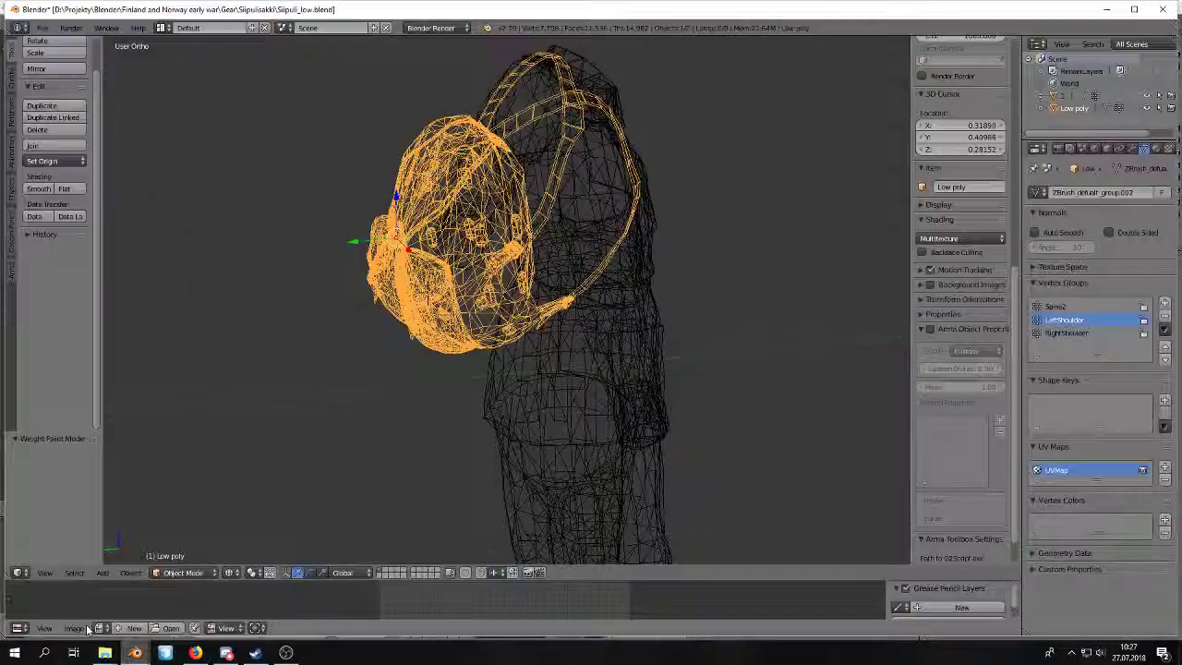
left_click(475, 296)
key("ctrl+v")
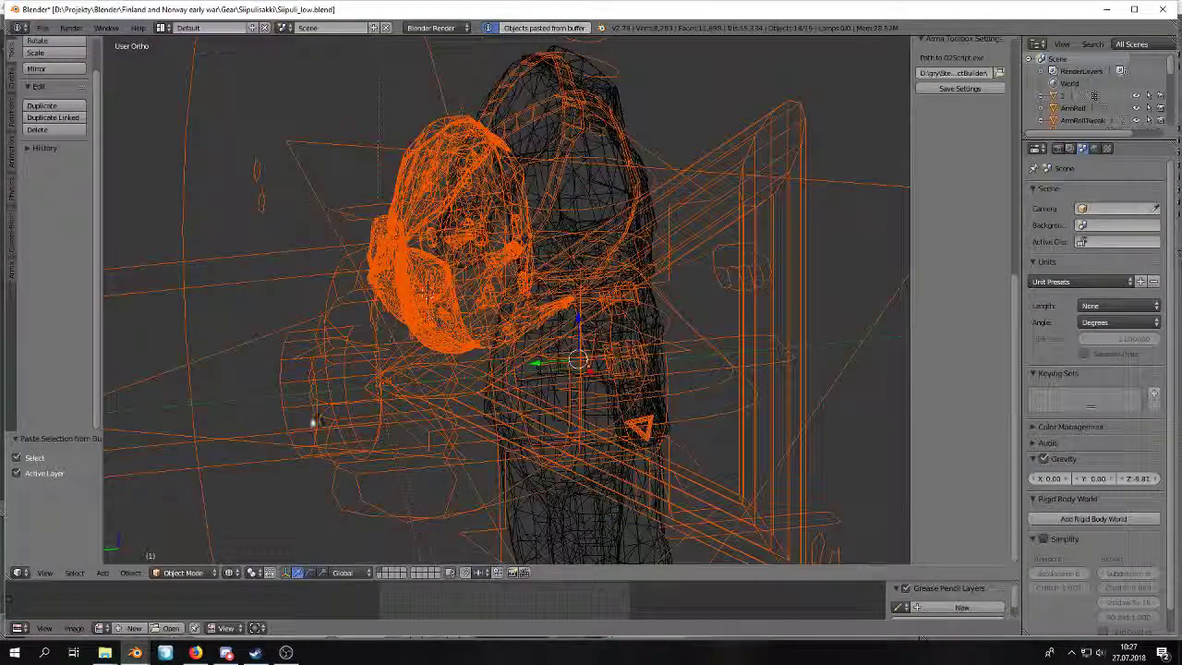
Switch the view to solid shading and undo the pasted backpack replacement, back to the weight-painted backpack.
key("z")
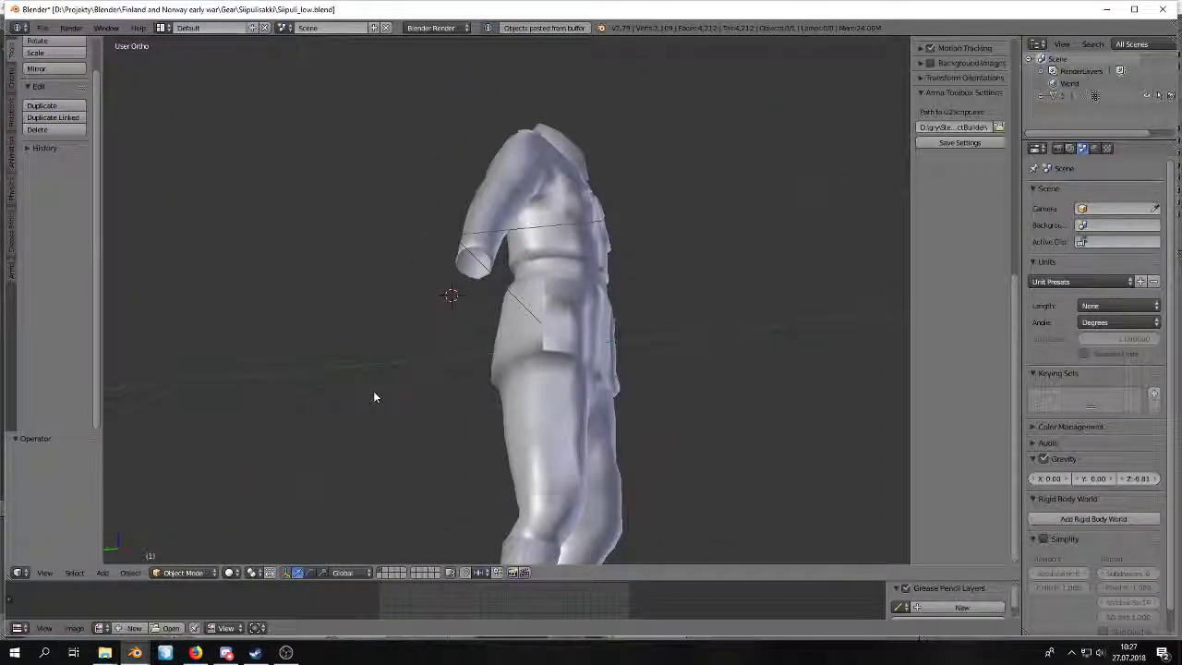
middle_click_drag(374, 392, 379, 347)
key("ctrl+z")
key("ctrl+z")
key("ctrl+z")
key("ctrl+z")
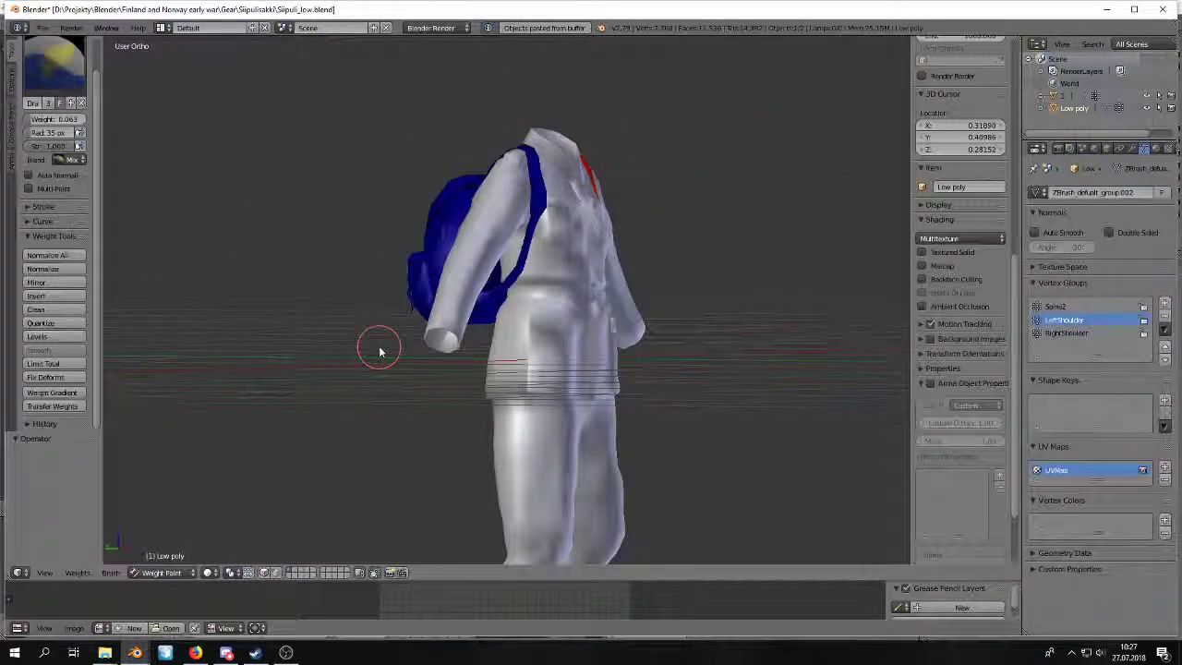
Make RightShoulder the backpack's active vertex group, check its strap weights, and return to Object Mode.
key("ctrl+Tab")
middle_click_drag(377, 345, 236, 363)
mouse_move(461, 314)
middle_mouse_down()
mouse_move(444, 311)
mouse_move(469, 319)
middle_mouse_up()
left_click(1067, 333)
mouse_move(648, 299)
middle_mouse_down()
mouse_move(625, 309)
mouse_move(707, 282)
mouse_move(691, 327)
middle_mouse_up()
key("Tab")
left_click(175, 572)
left_click(181, 558)
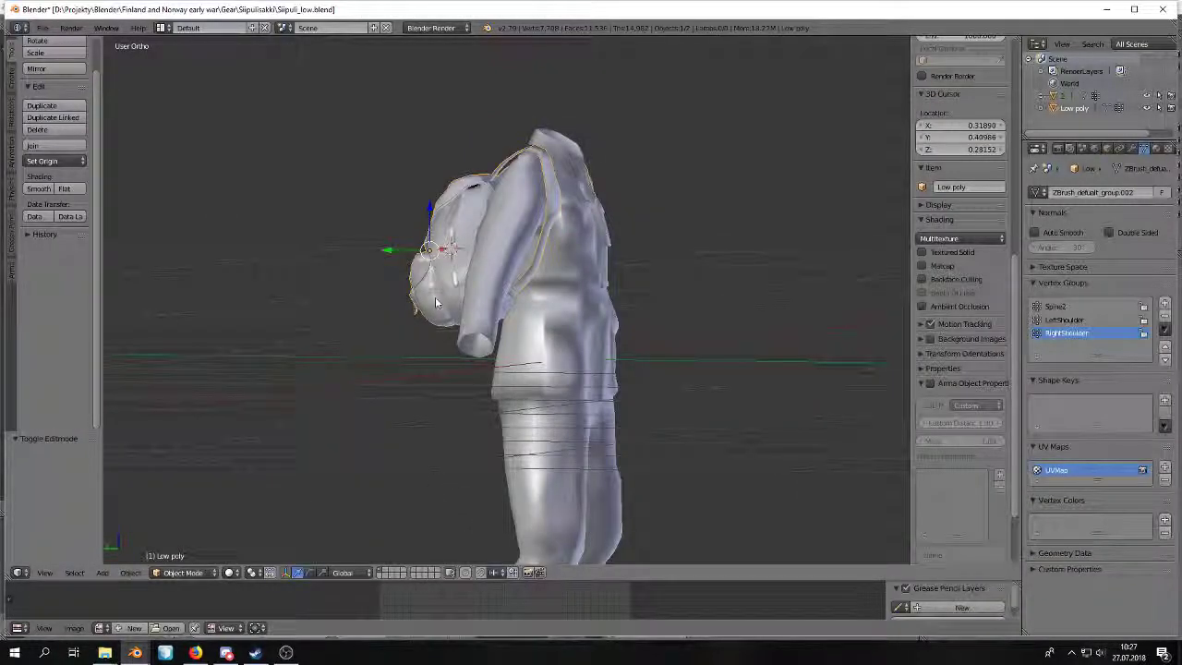
Delete the clothed body mesh from the scene, keeping only the backpack.
middle_click_drag(375, 343, 329, 469)
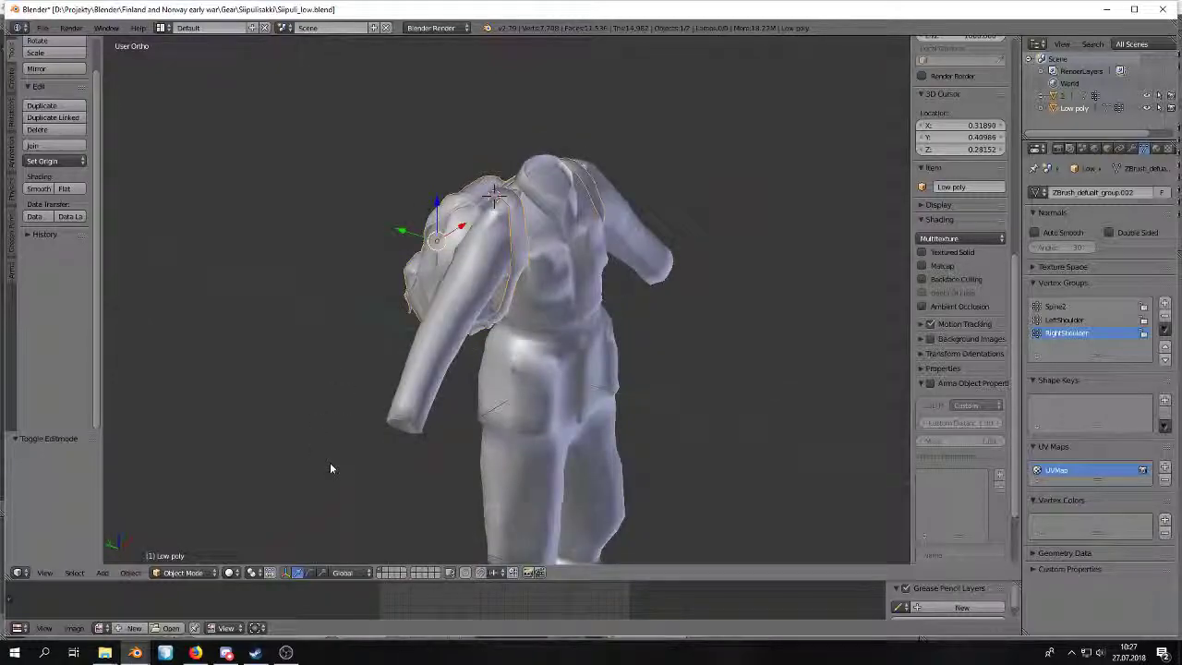
middle_click_drag(389, 511, 499, 409)
right_click(499, 409)
key("Delete")
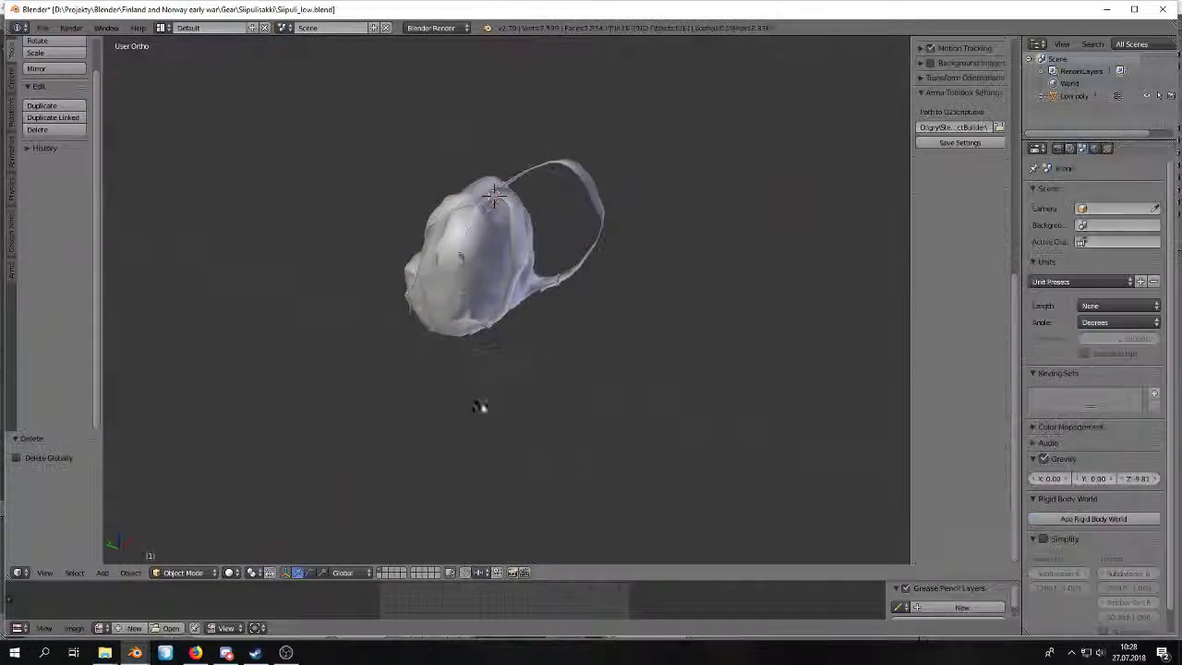
Switch to the ArmaRig_V6_1.blend window and inspect the lower buckle on the backpack's right strap.
mouse_move(135, 652)
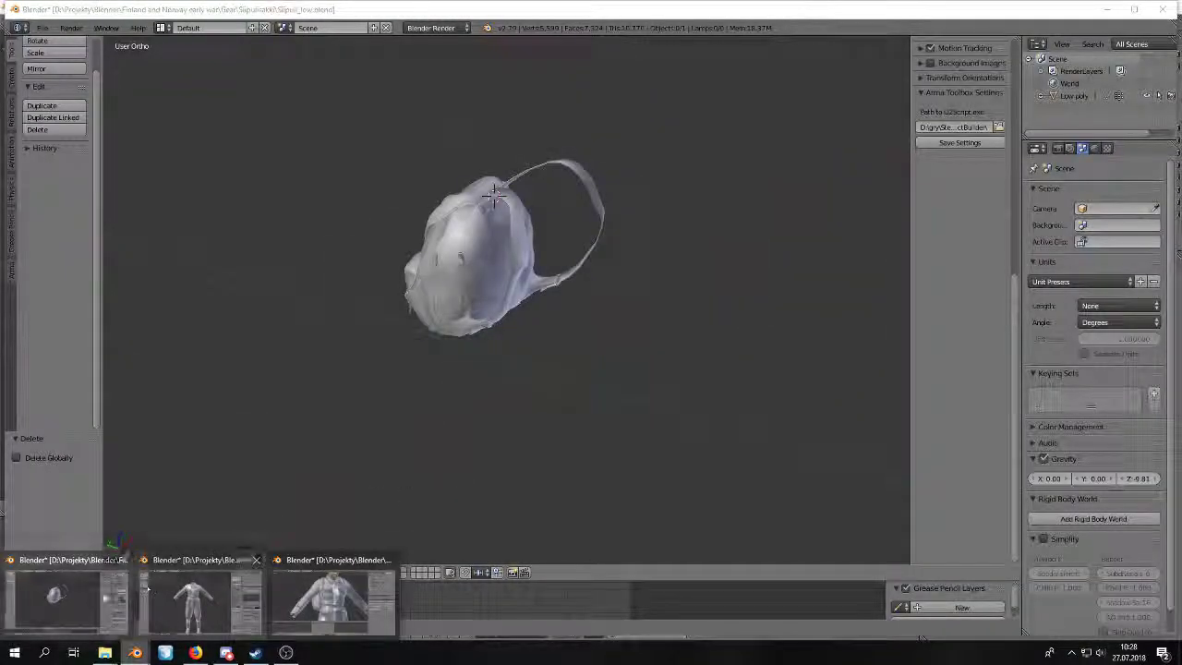
left_click(334, 601)
scroll(420, 409, "down", 4)
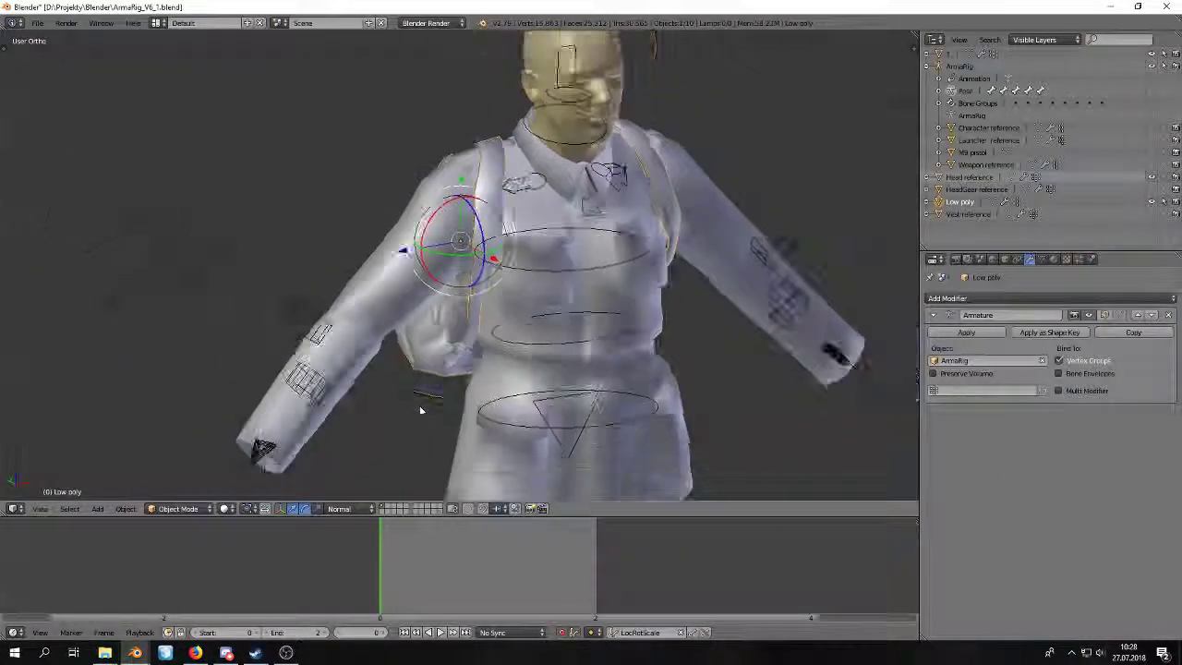
middle_click_drag(419, 405, 408, 343, "shift")
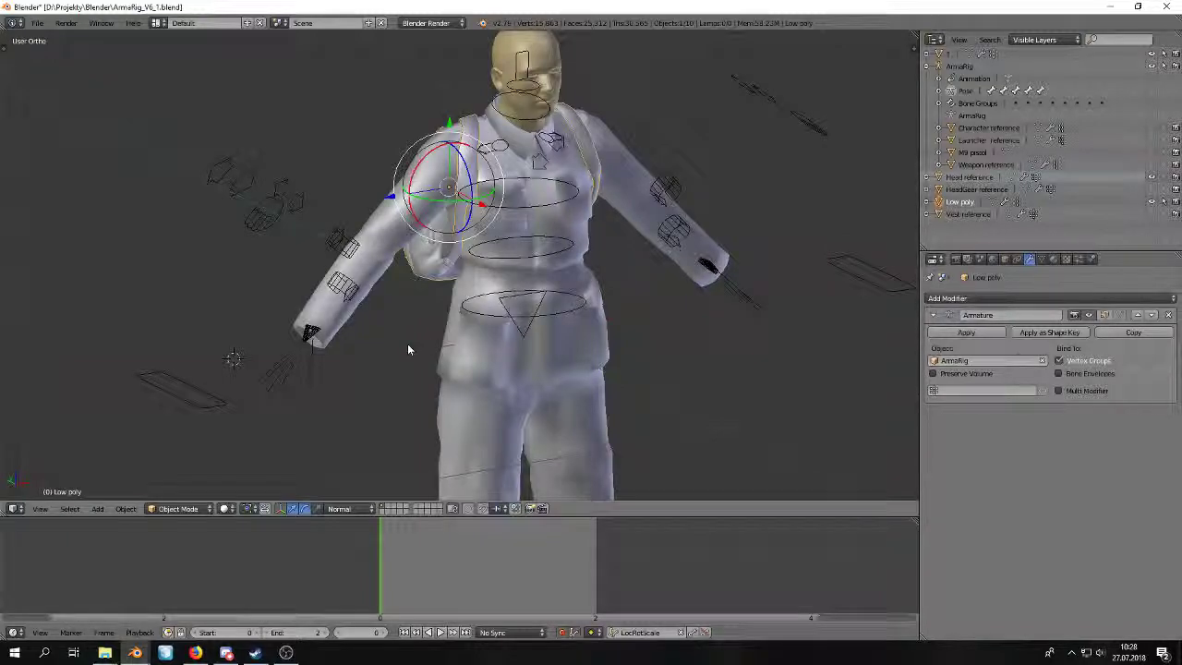
middle_click_drag(378, 330, 402, 298)
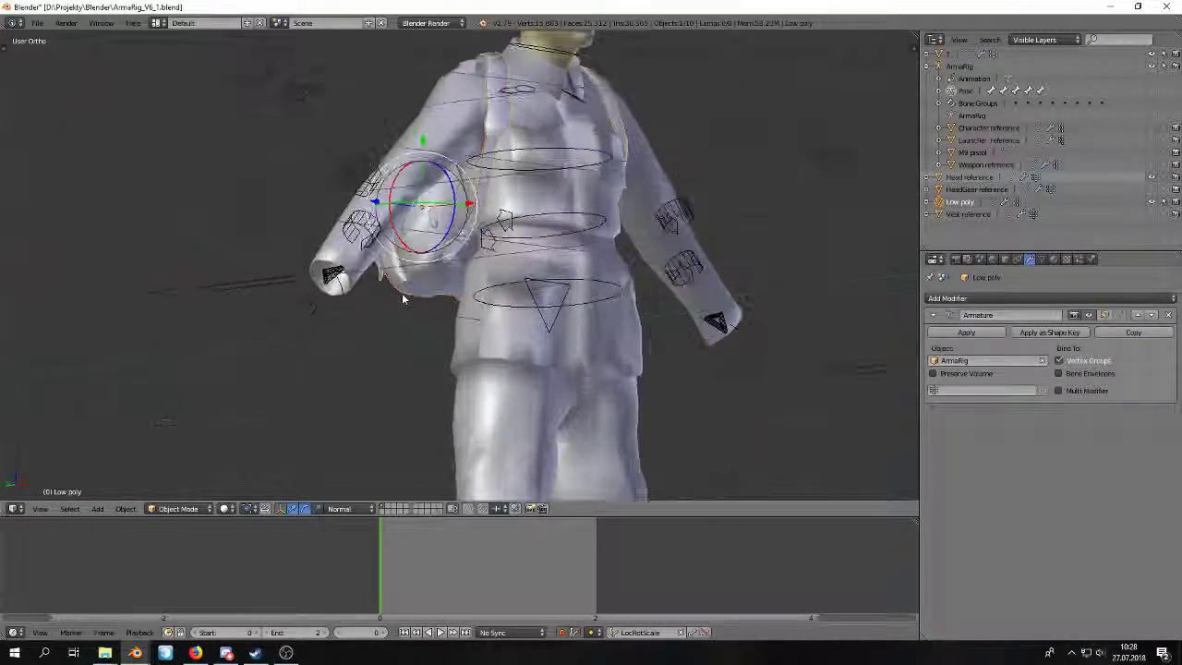
scroll(403, 298, "up", 7)
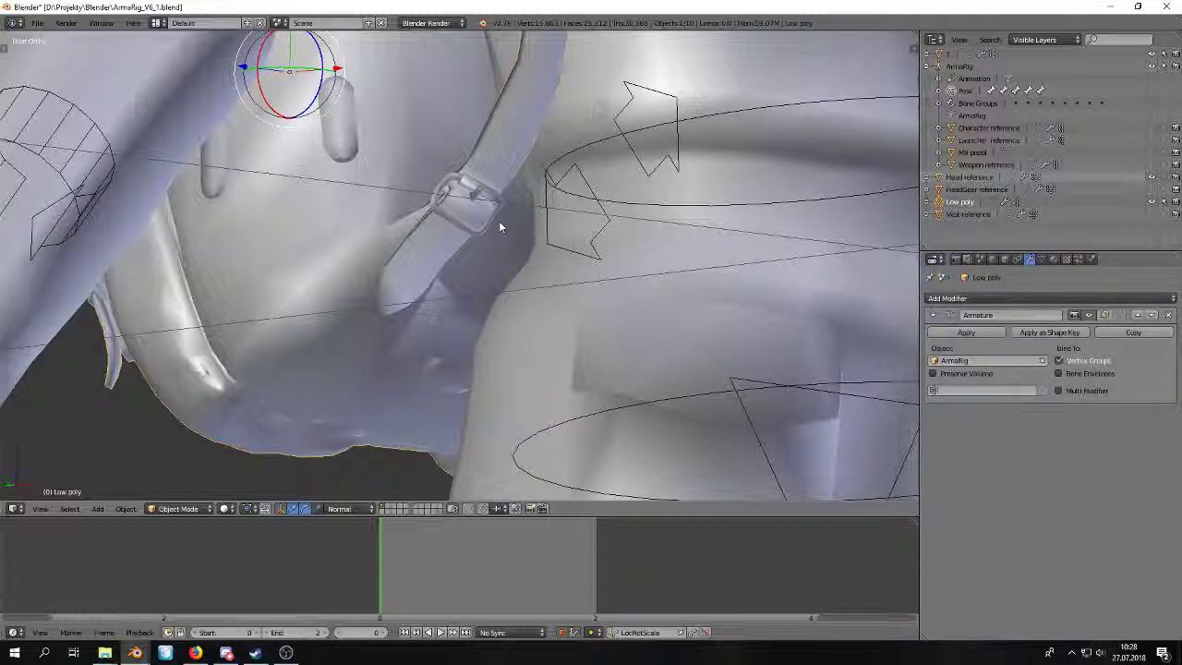
Select all linked faces of the right strap's buckle in Edit Mode using face selection.
key("Tab")
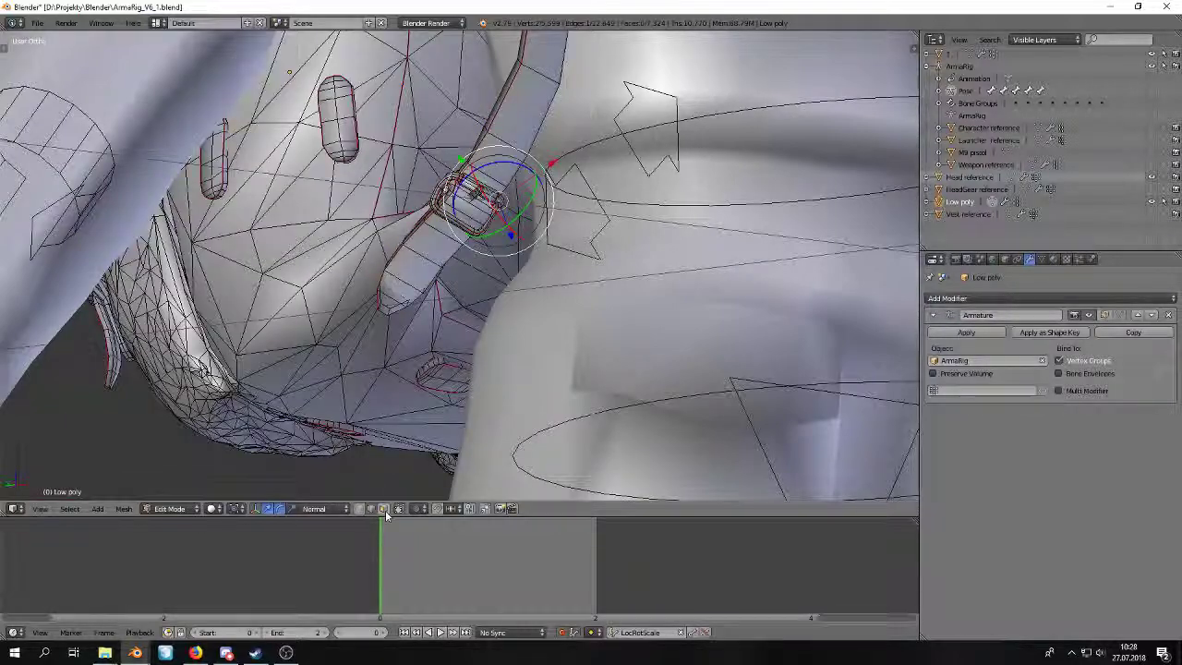
left_click(384, 509)
right_click(447, 178)
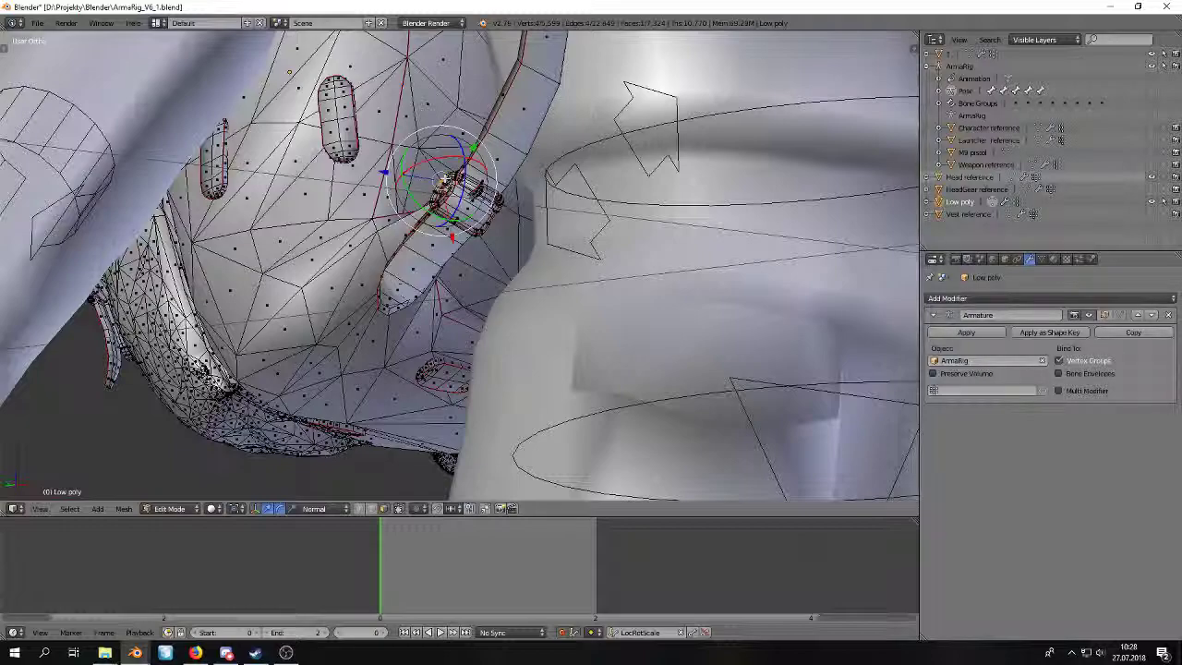
middle_click_drag(442, 182, 432, 214, "shift")
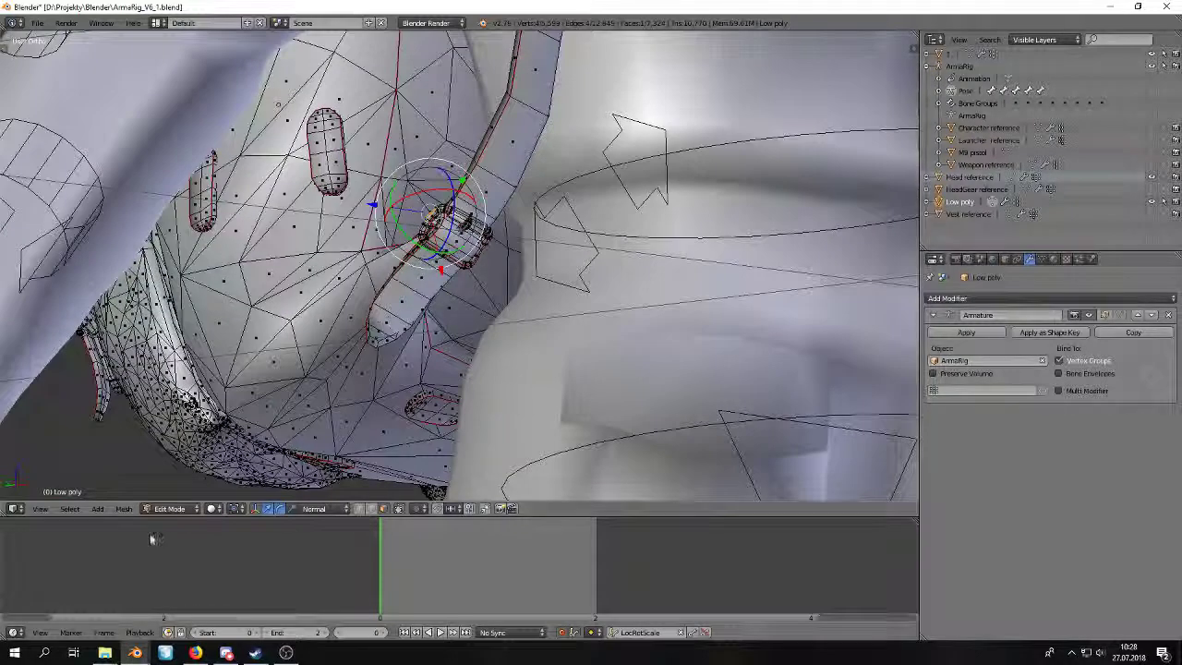
scroll(318, 214, "up", 3)
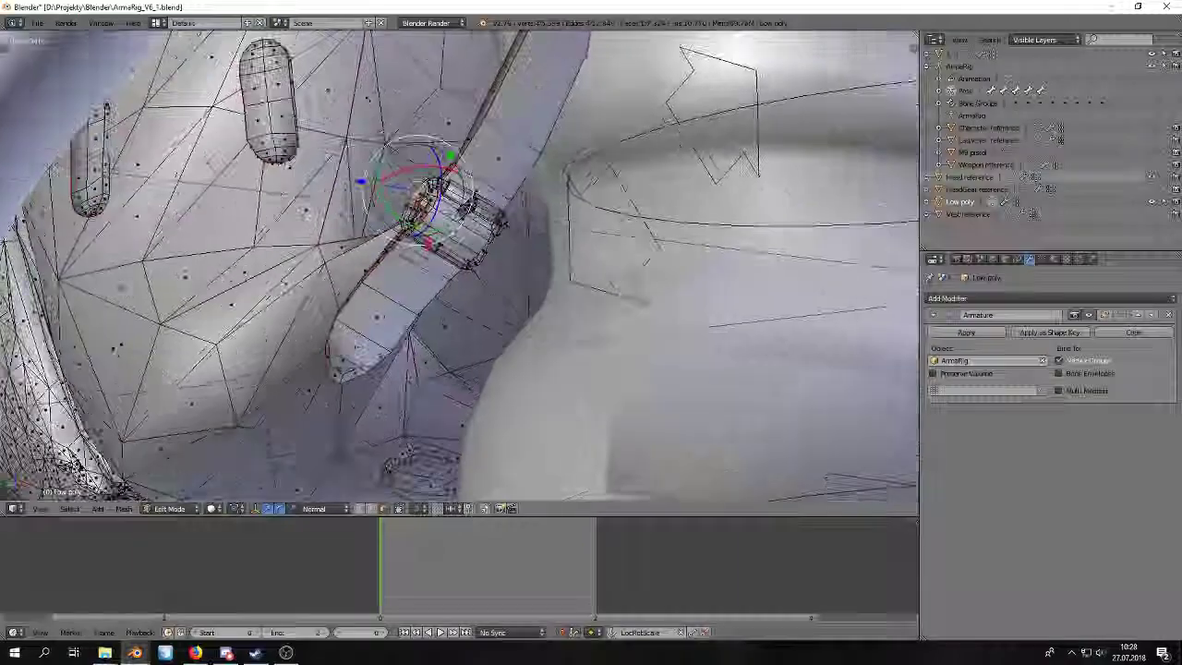
key("l")
key("l")
key("ctrl+z")
key("ctrl+z")
key("l")
key("l")
middle_click_drag(697, 239, 576, 259)
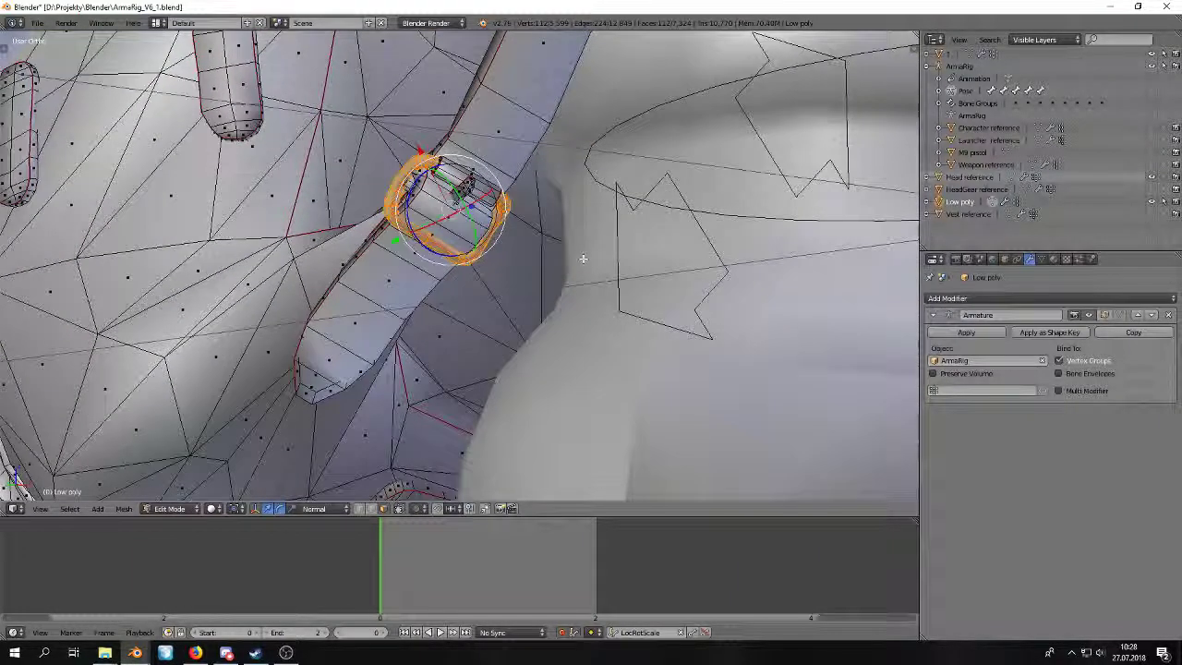
Show the backpack's vertex groups, reduce the selection to one face at the buckle and return to Object Mode.
left_click(1041, 260)
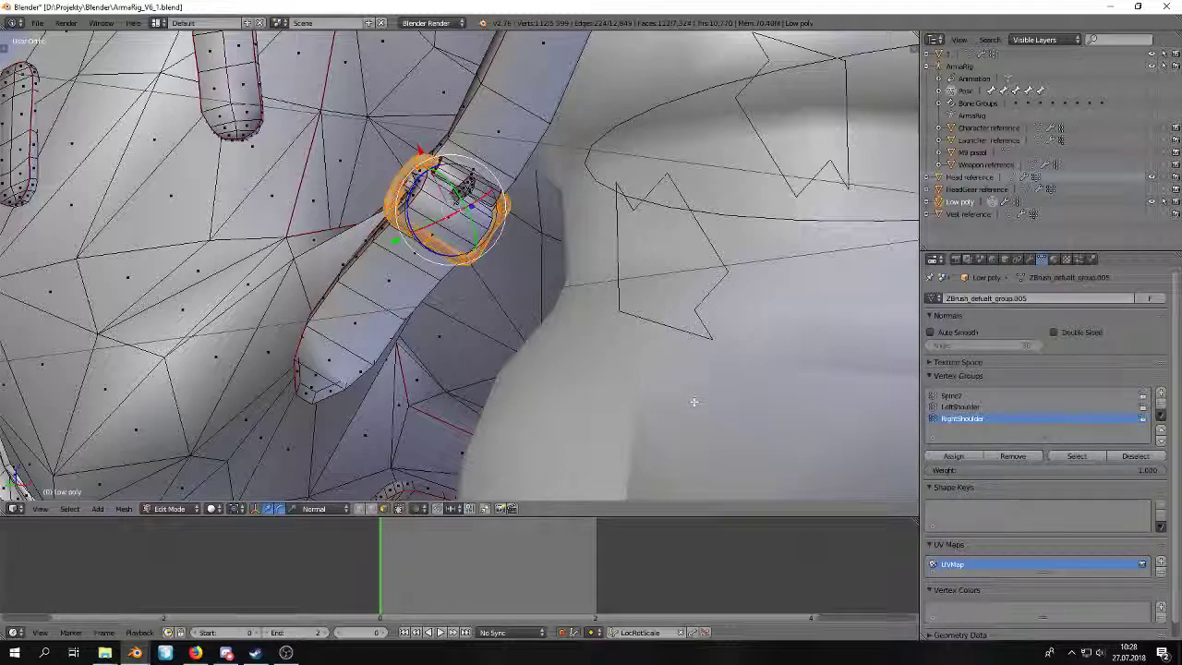
scroll(724, 274, "down", 8)
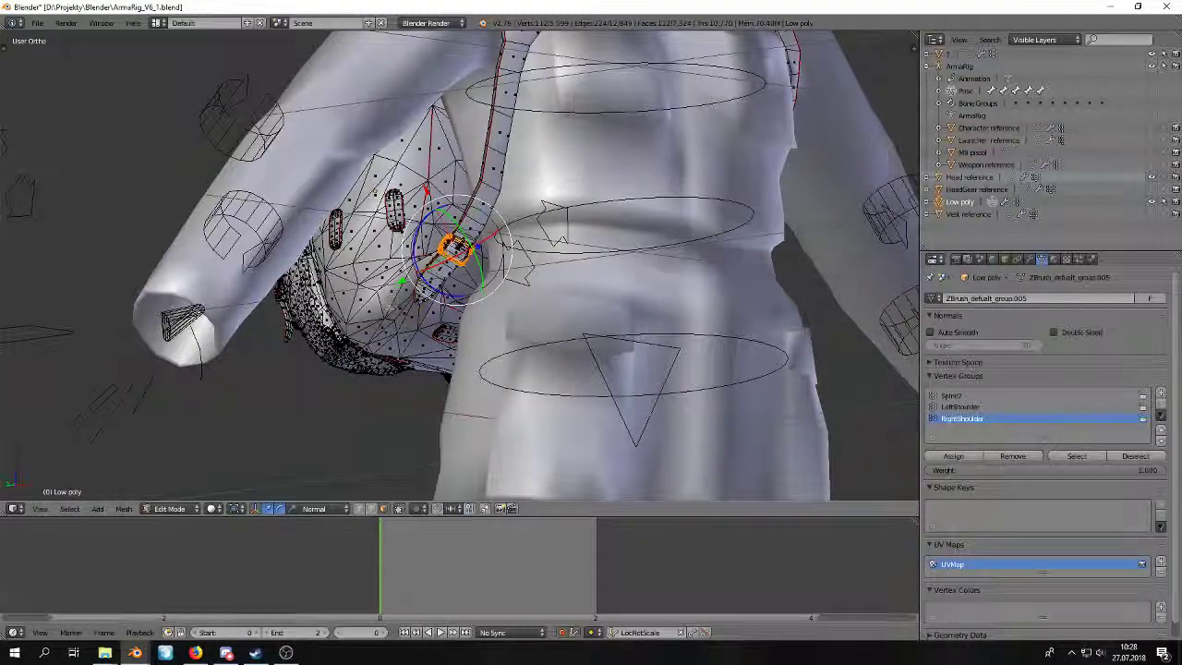
scroll(389, 308, "up", 8)
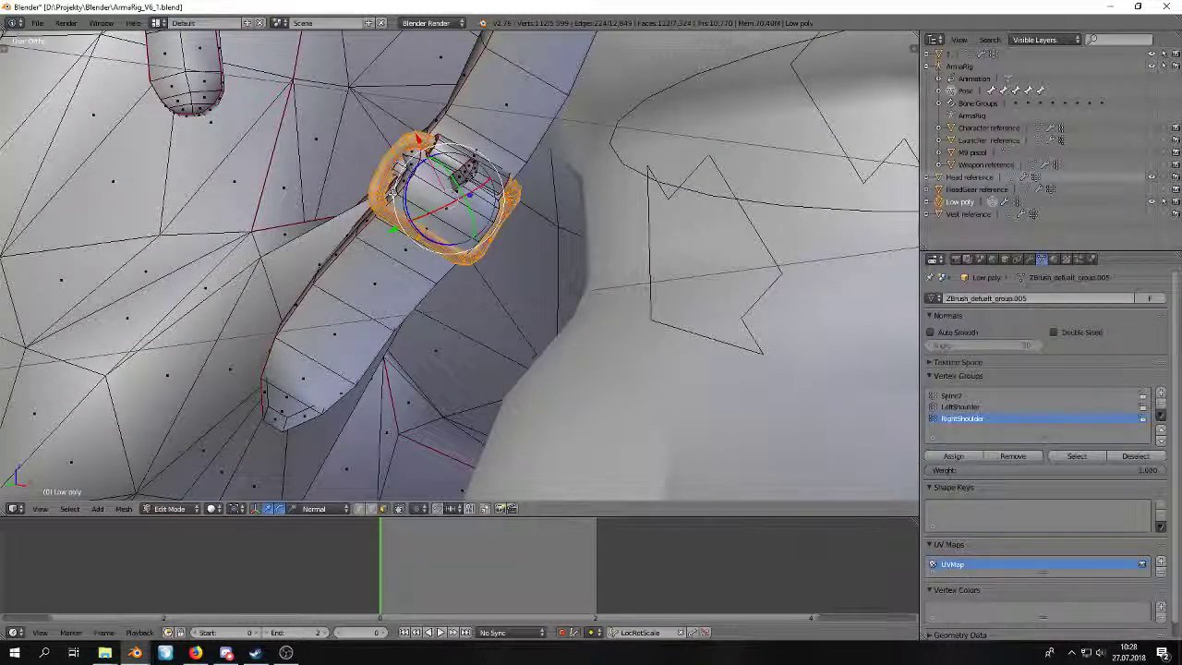
right_click(464, 196)
middle_click_drag(463, 198, 446, 182)
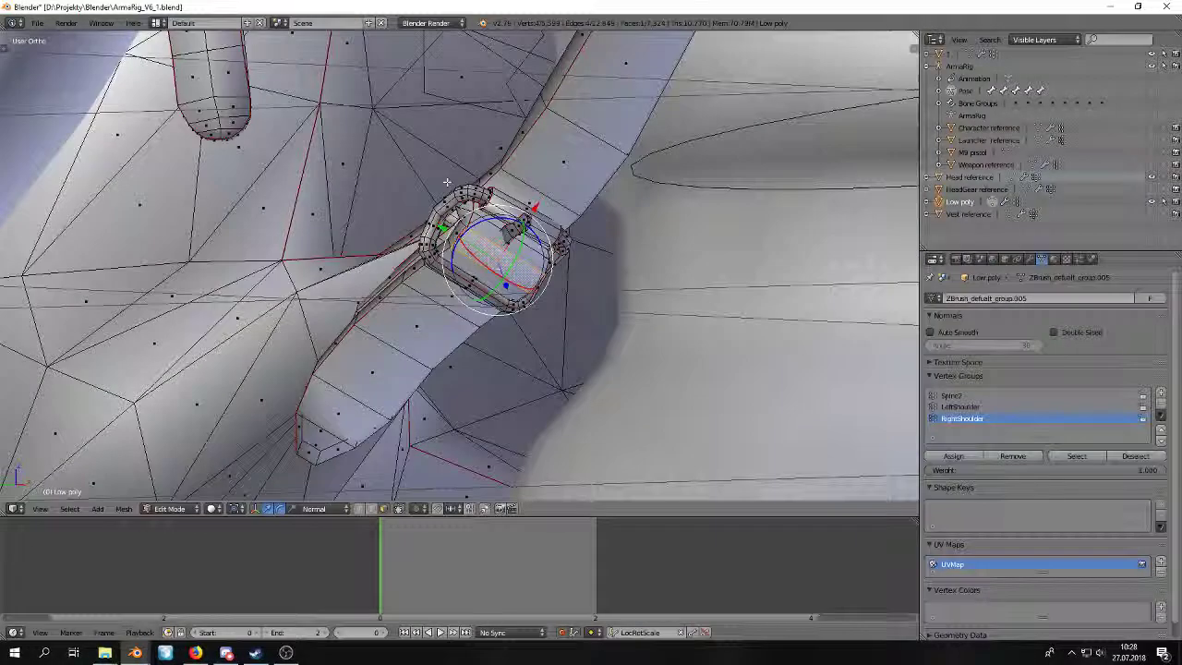
scroll(421, 341, "down", 8)
key("Tab")
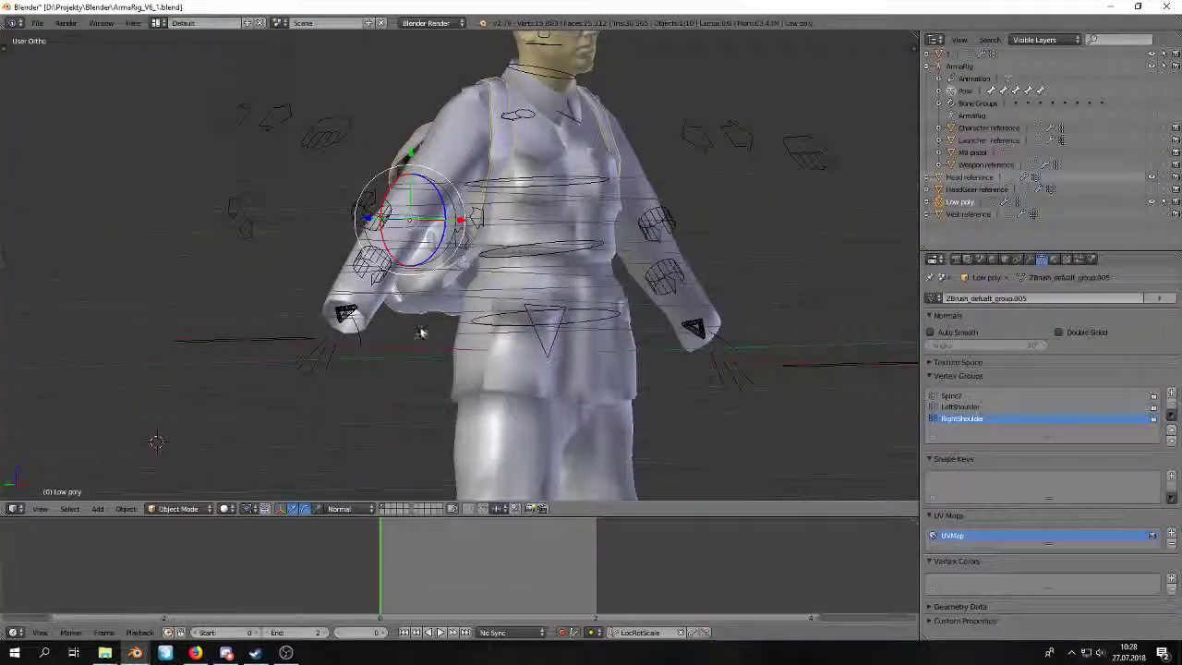
Switch to the Siipuli_low.blend window and select the right strap buckle's linked flat faces in Edit Mode.
mouse_move(135, 651)
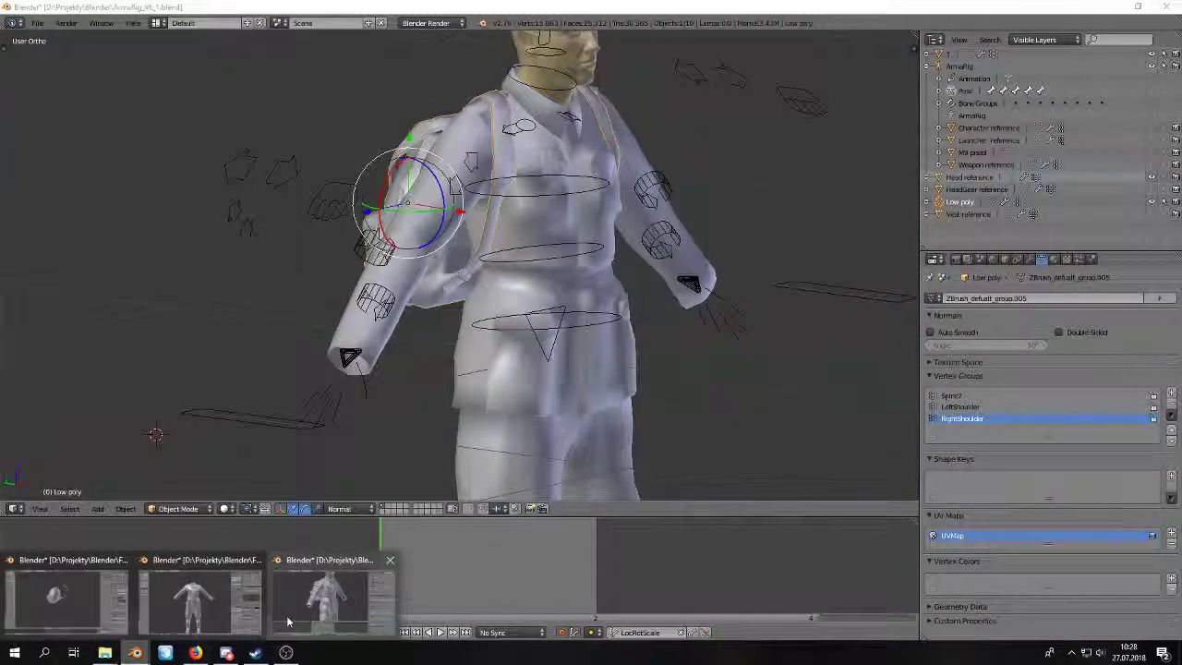
mouse_move(198, 598)
left_click(65, 598)
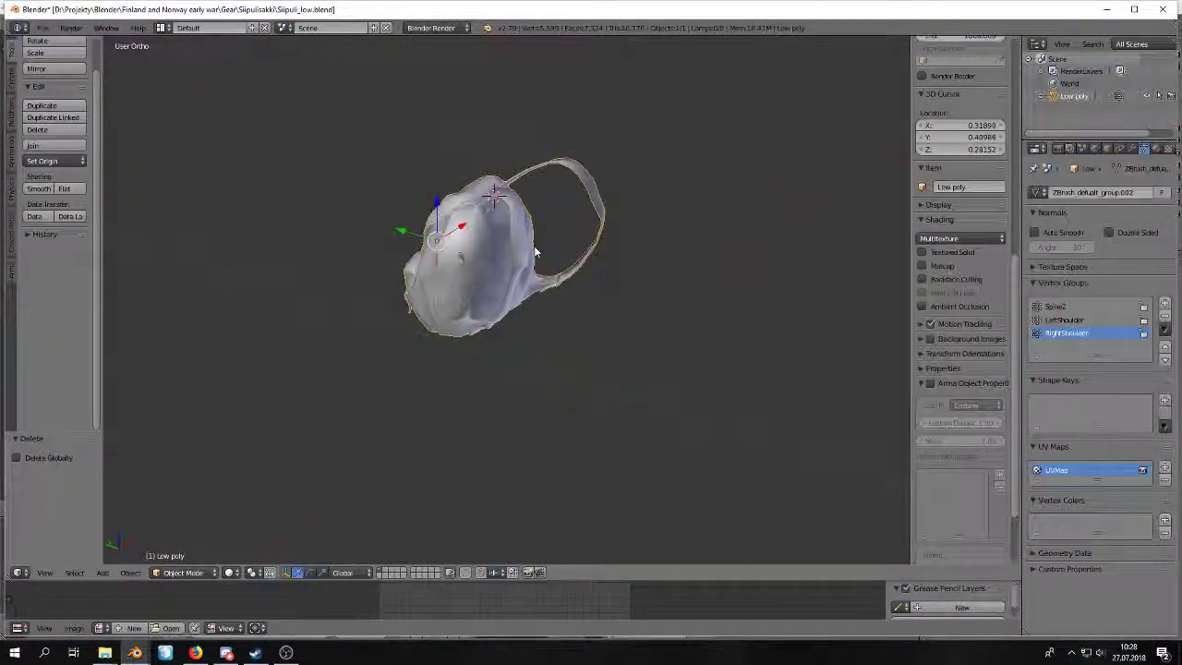
key("Tab")
scroll(459, 420, "up", 8)
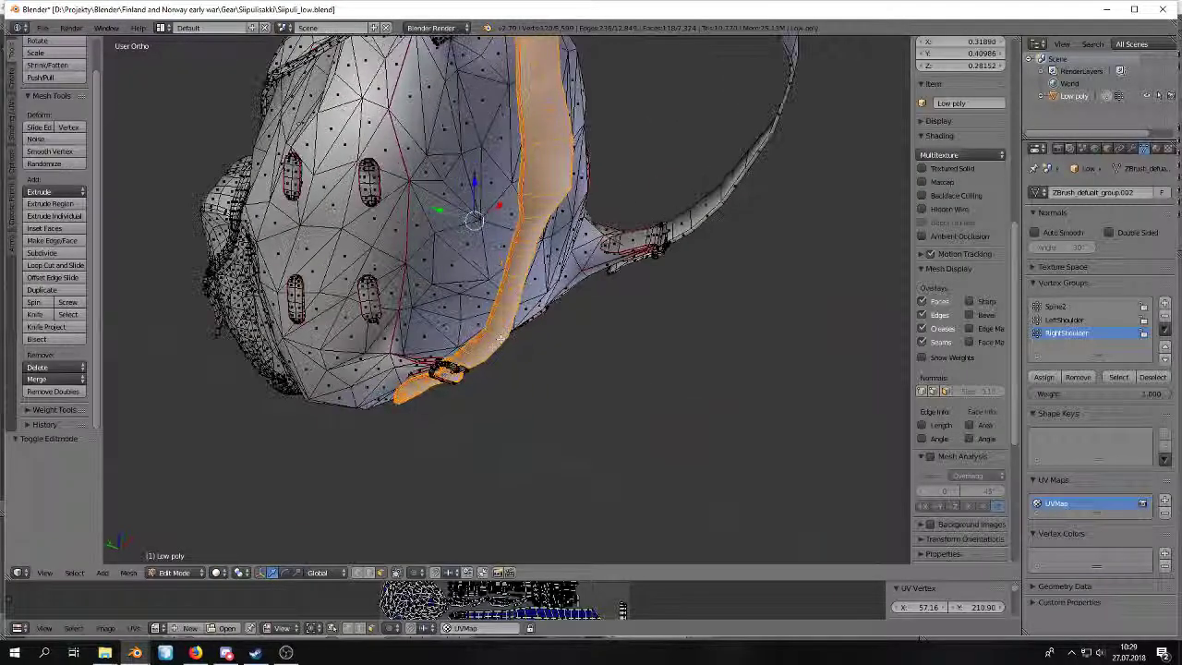
middle_click_drag(462, 420, 477, 282, "shift")
scroll(474, 282, "up", 3)
right_click(392, 247)
right_click(346, 242, "shift")
key("ctrl+shift+alt+f")
Extend the selection with the linked flat faces of the short strap tab behind the right buckle.
middle_click_drag(454, 267, 427, 270)
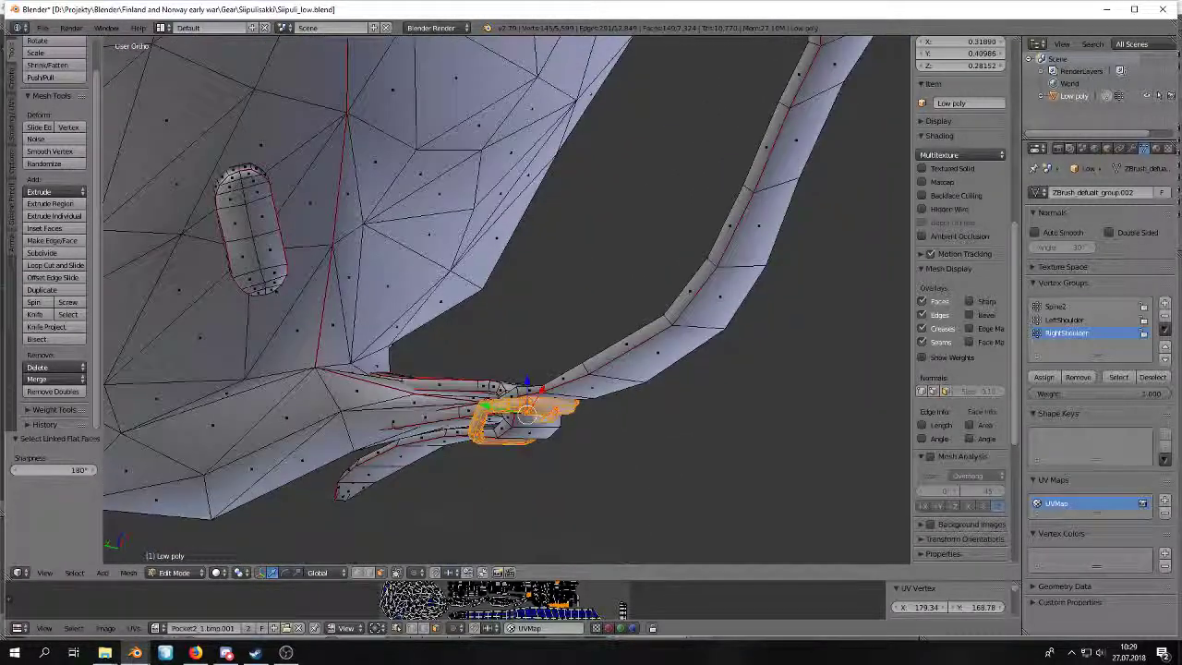
right_click(463, 412, "shift")
key("ctrl+shift+alt+f")
middle_click_drag(465, 410, 572, 484)
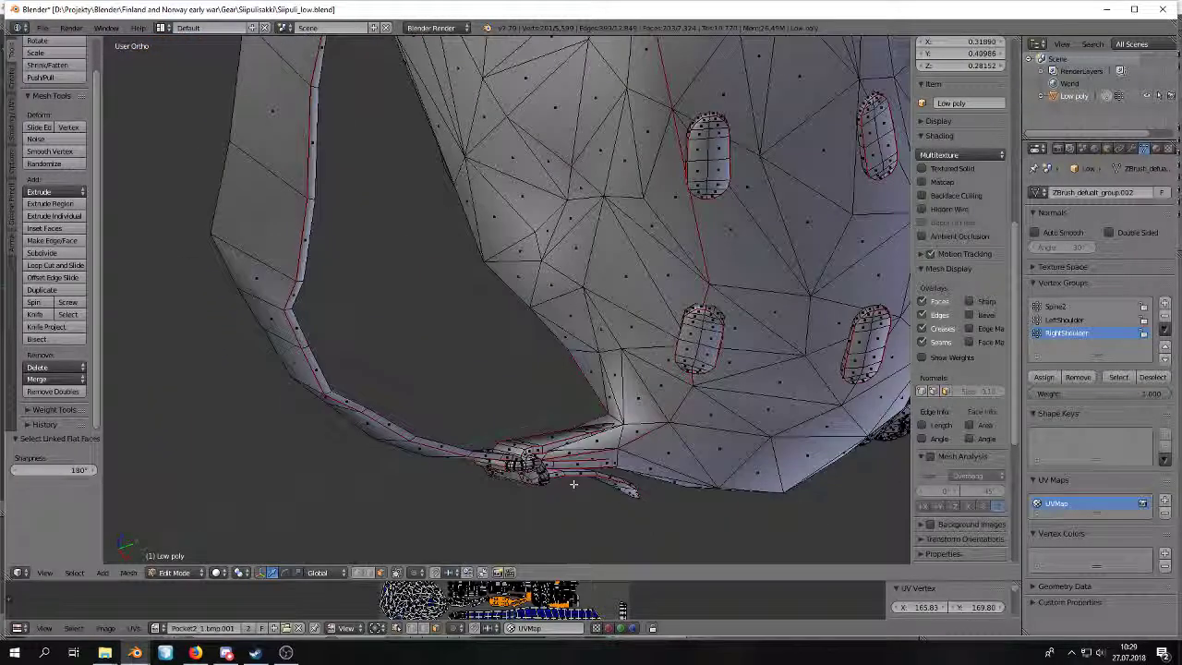
Try adding the left strap's buckle and tab to the same selection, and undo it.
middle_click_drag(533, 450, 552, 195)
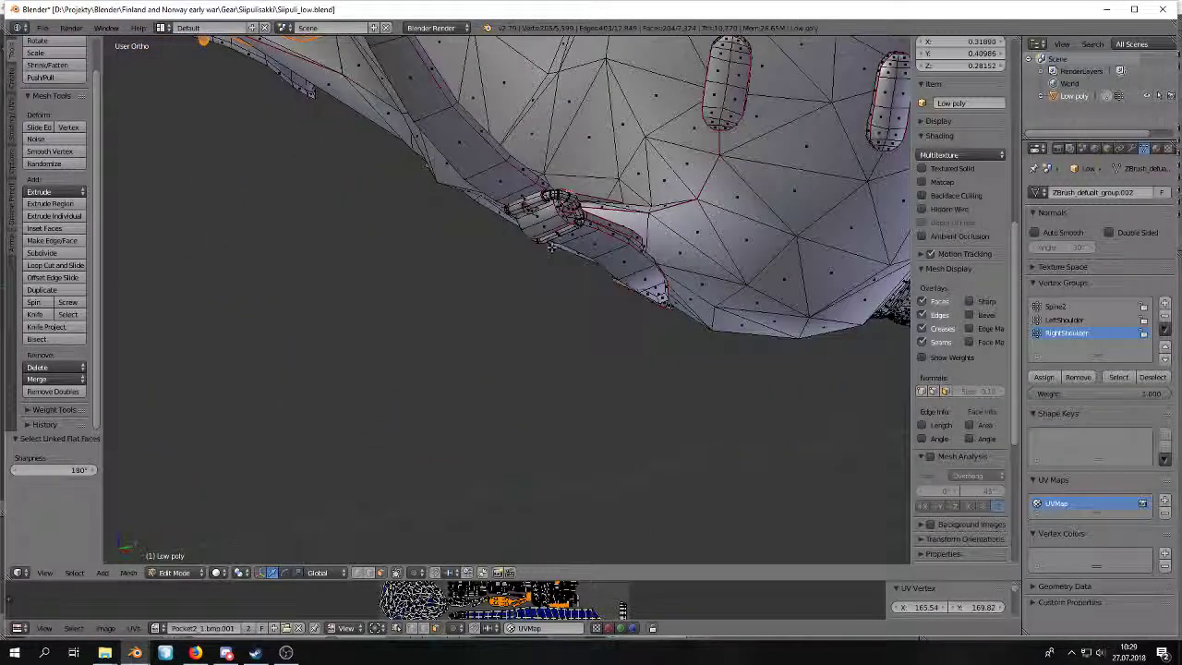
key("ctrl+shift+alt+f")
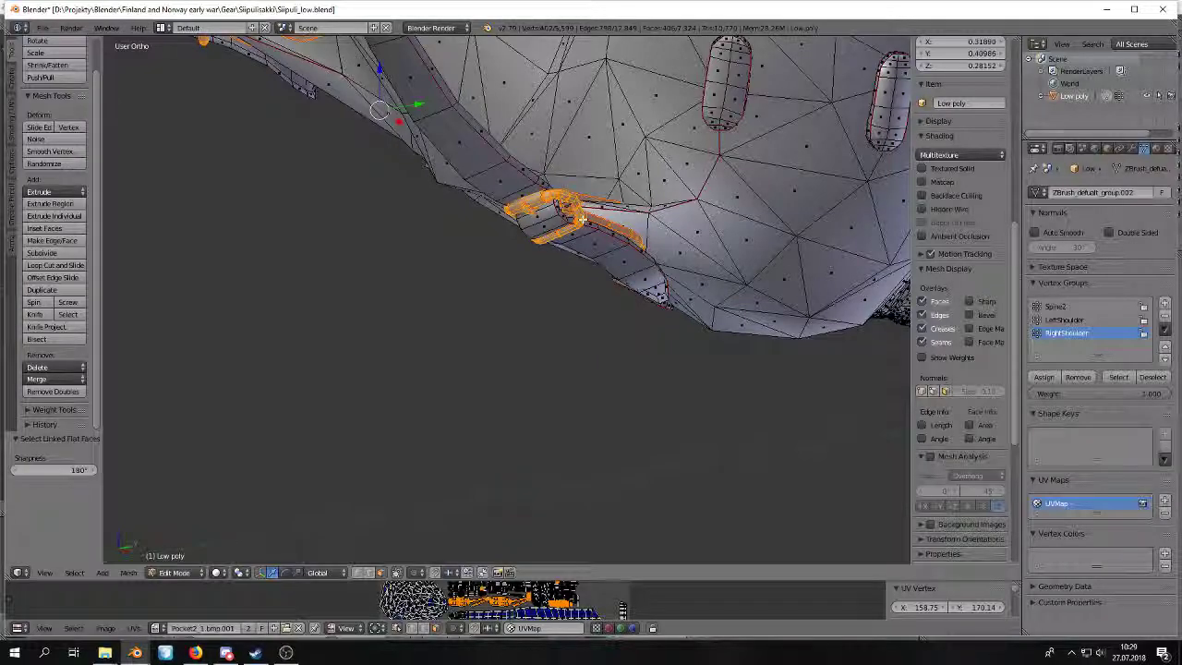
scroll(580, 217, "down", 2)
middle_click_drag(580, 217, 597, 258, "shift")
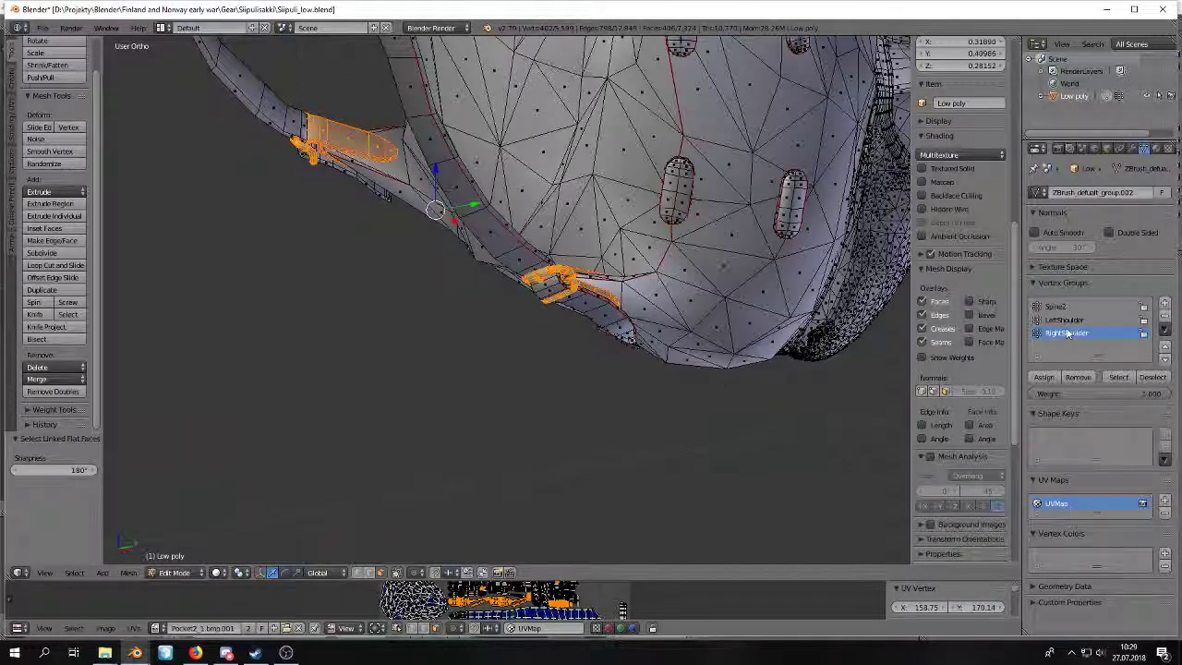
key("ctrl+z")
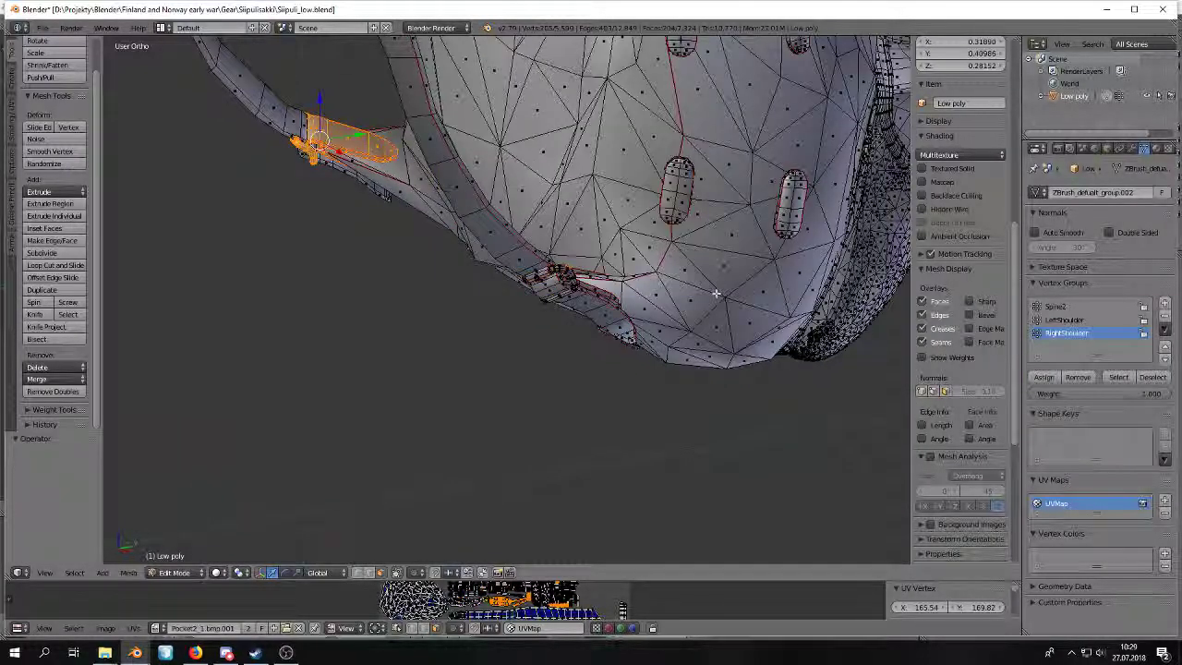
Set the vertex weight to 0.1 and assign the selected right buckle and tab to the RightShoulder group.
middle_click_drag(715, 293, 631, 213)
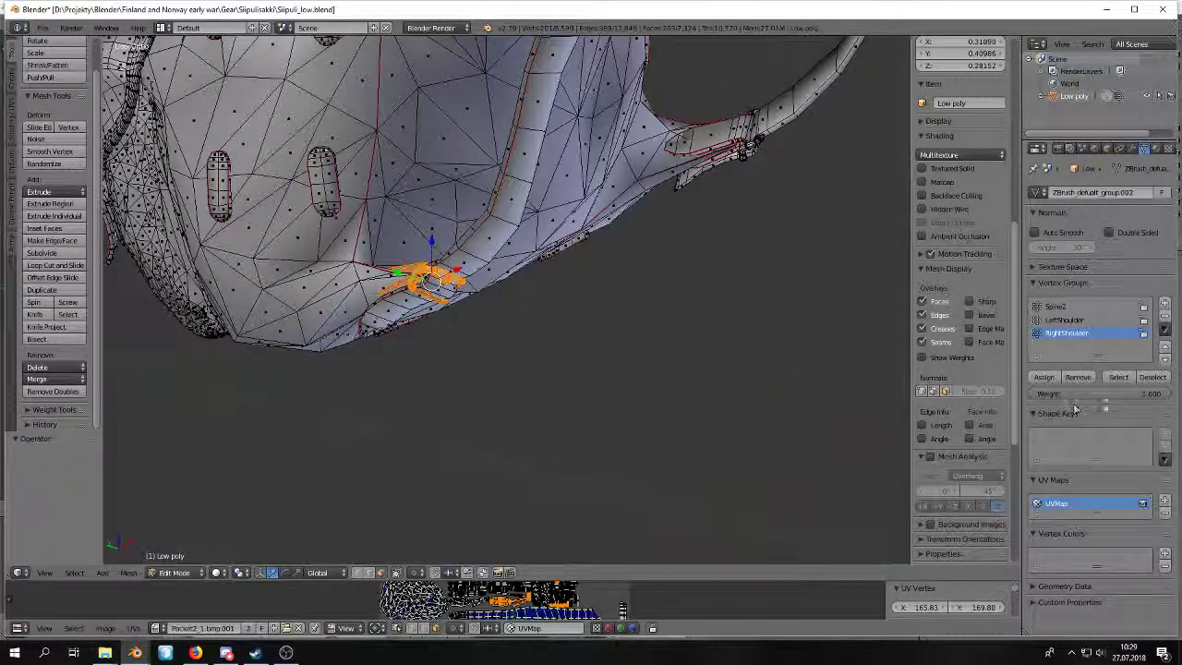
key("Return")
Select the left strap's buckle and tab as linked flat faces and assign them to LeftShoulder with weight 0.1.
middle_click_drag(782, 253, 462, 163)
right_click(459, 165)
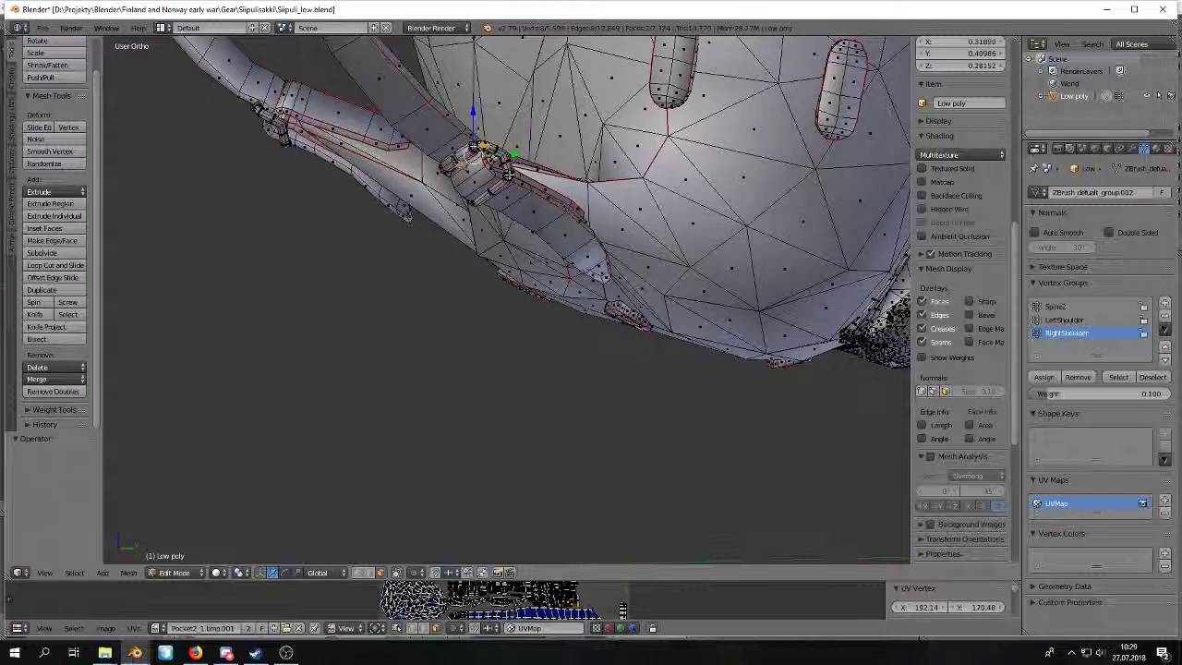
key("ctrl+alt+shift+f")
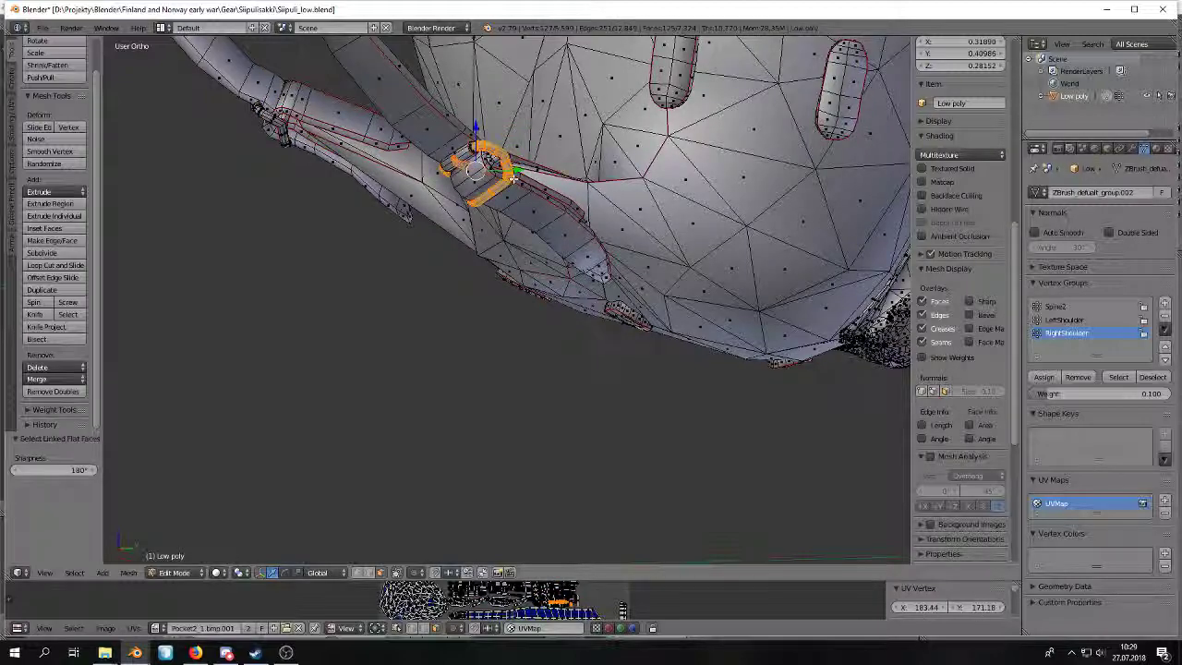
middle_click_drag(513, 162, 537, 181)
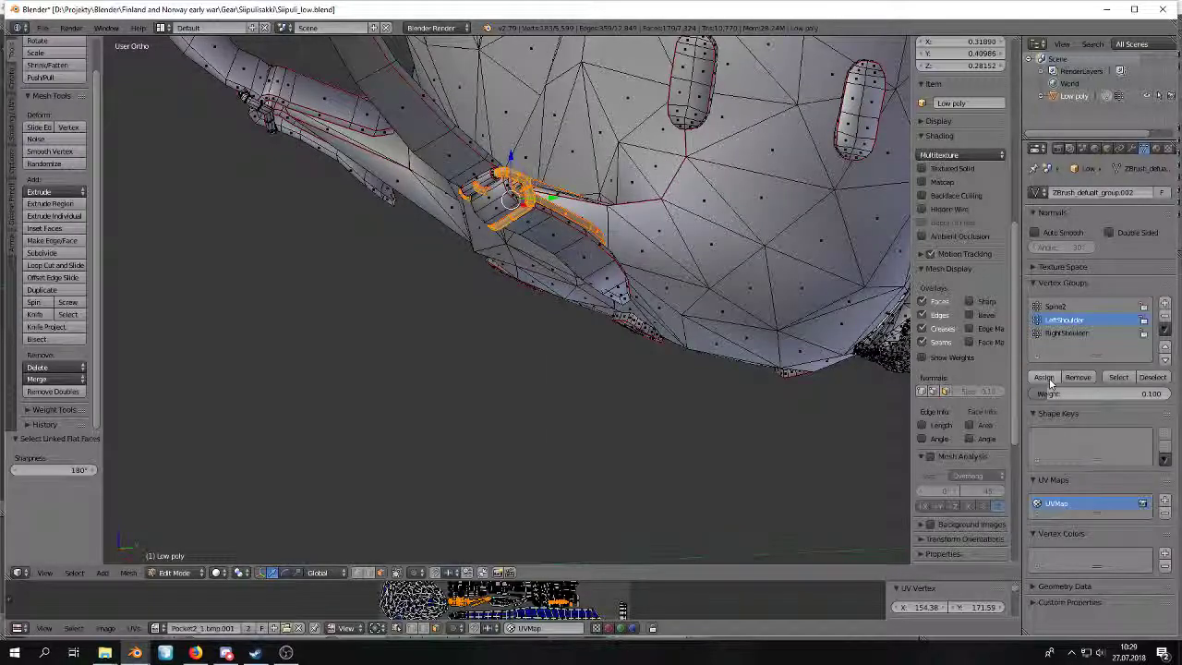
Switch the backpack to Weight Paint mode to display the LeftShoulder weights around the left buckle.
scroll(673, 409, "down", 1)
mouse_move(678, 411)
middle_mouse_down()
mouse_move(636, 375)
mouse_move(600, 411)
middle_mouse_up()
scroll(640, 378, "down", 1)
left_click(175, 573)
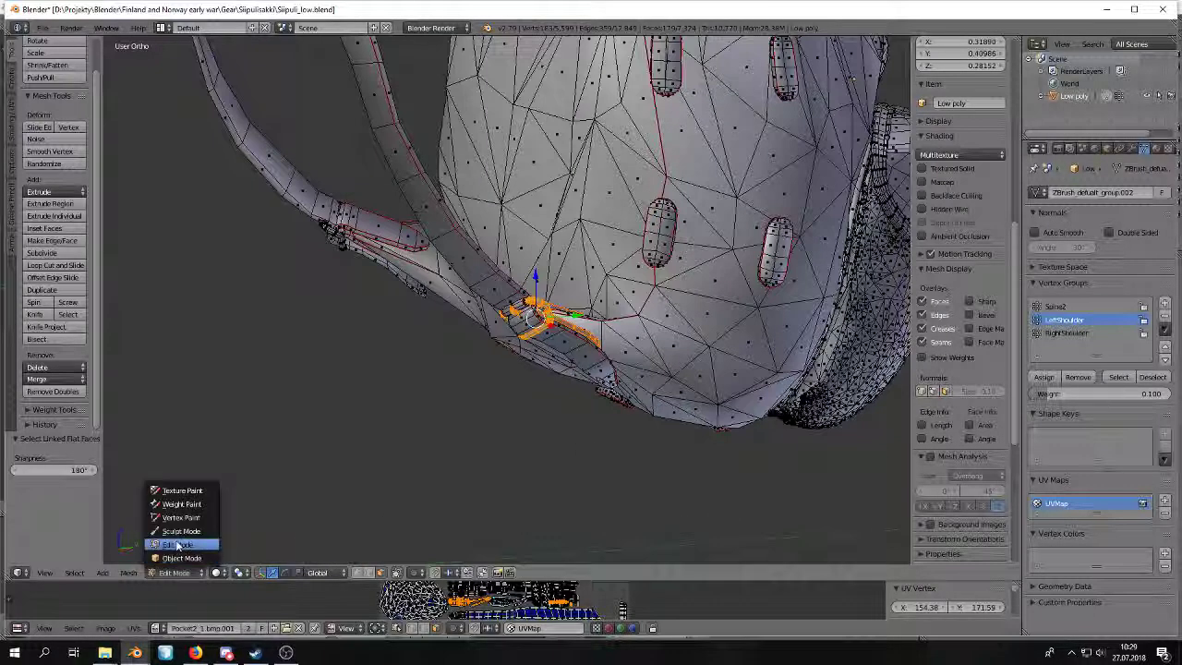
left_click(185, 504)
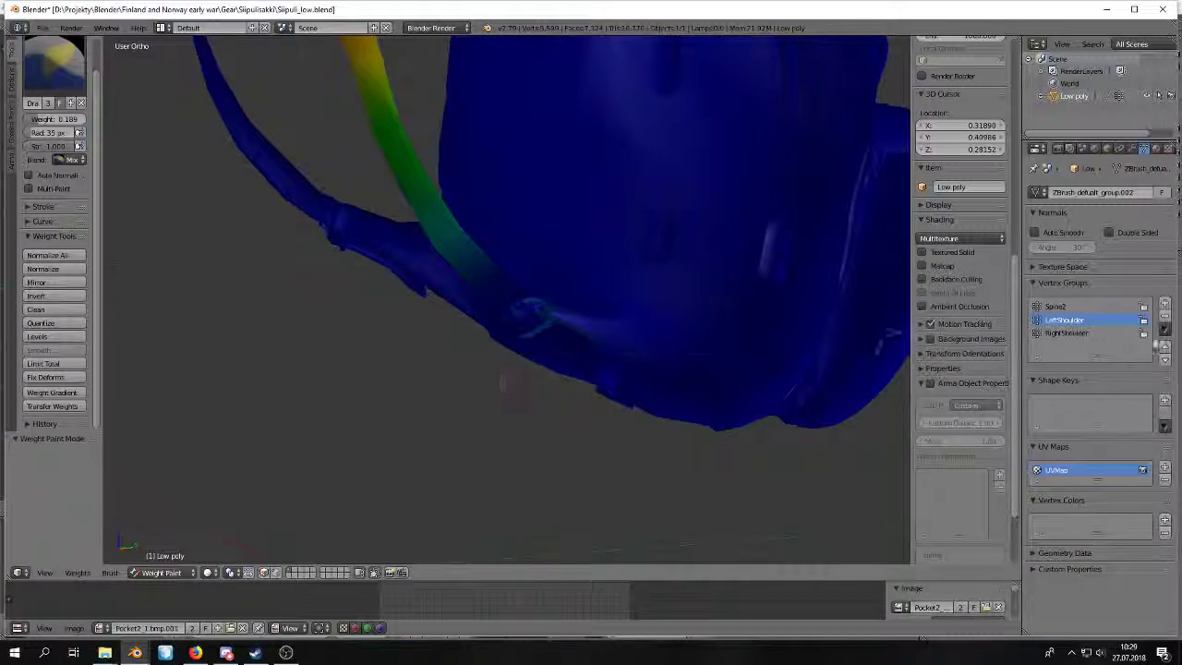
Set the brush weight to 0.1 and paint the LeftShoulder group onto the end of the left strap around its buckle.
scroll(655, 316, "up", 3)
middle_click_drag(615, 317, 581, 312)
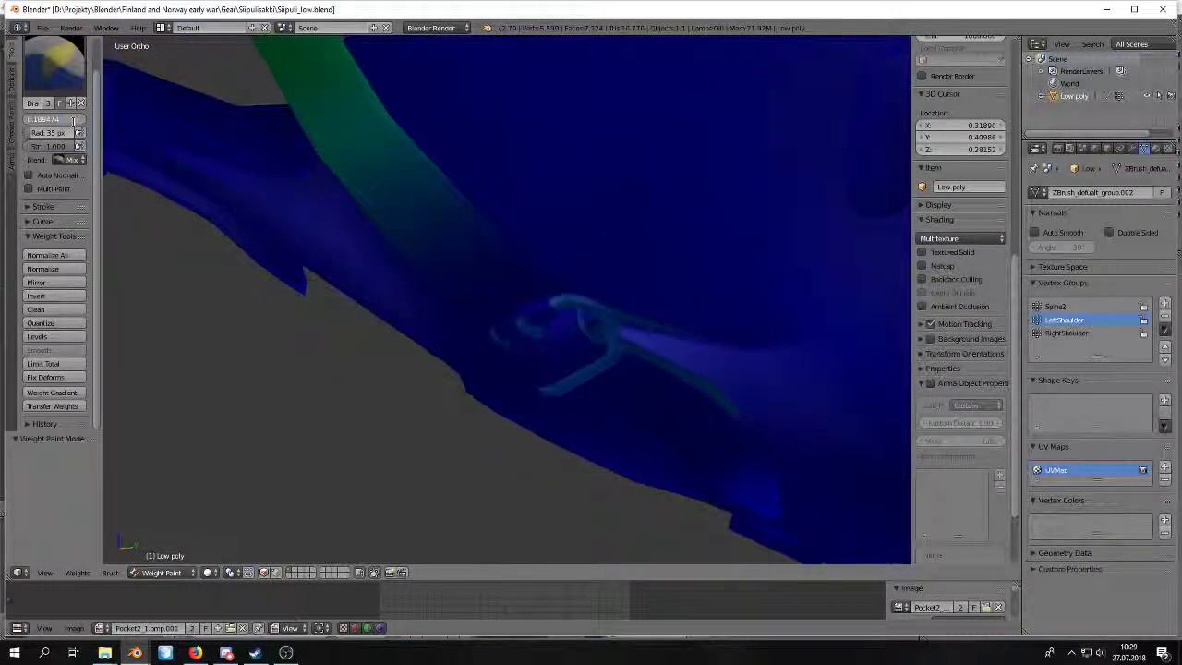
mouse_move(228, 163)
middle_mouse_down()
mouse_move(304, 185)
mouse_move(482, 179)
mouse_move(288, 274)
mouse_move(422, 232)
middle_mouse_up()
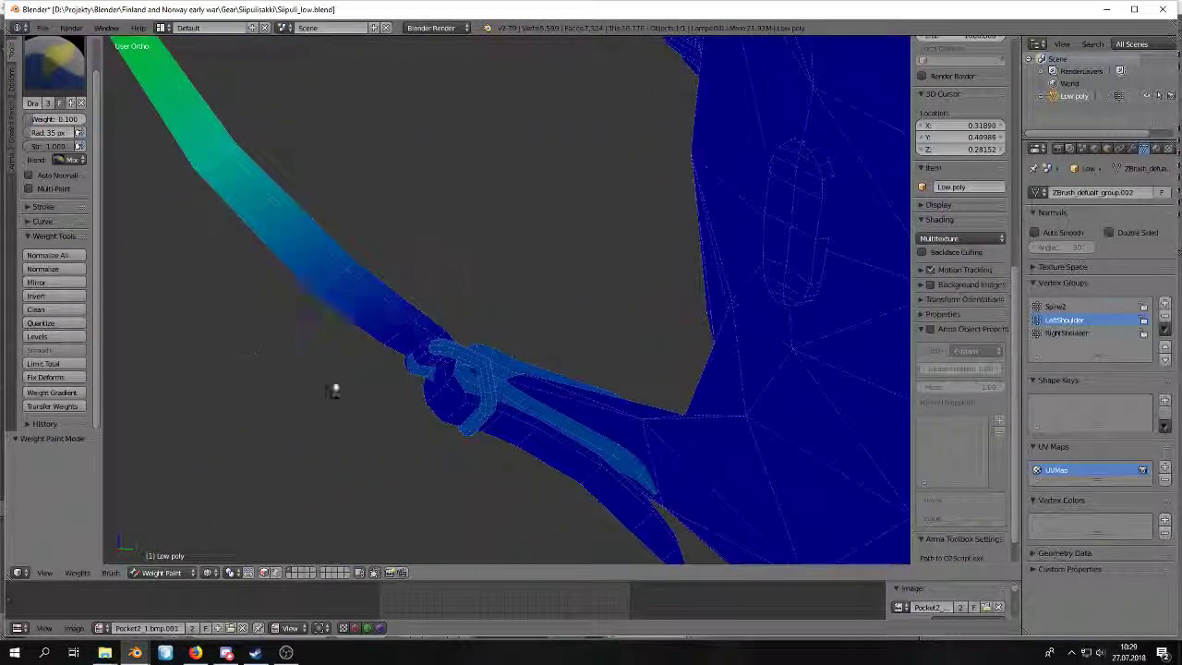
left_click_drag(388, 376, 471, 409)
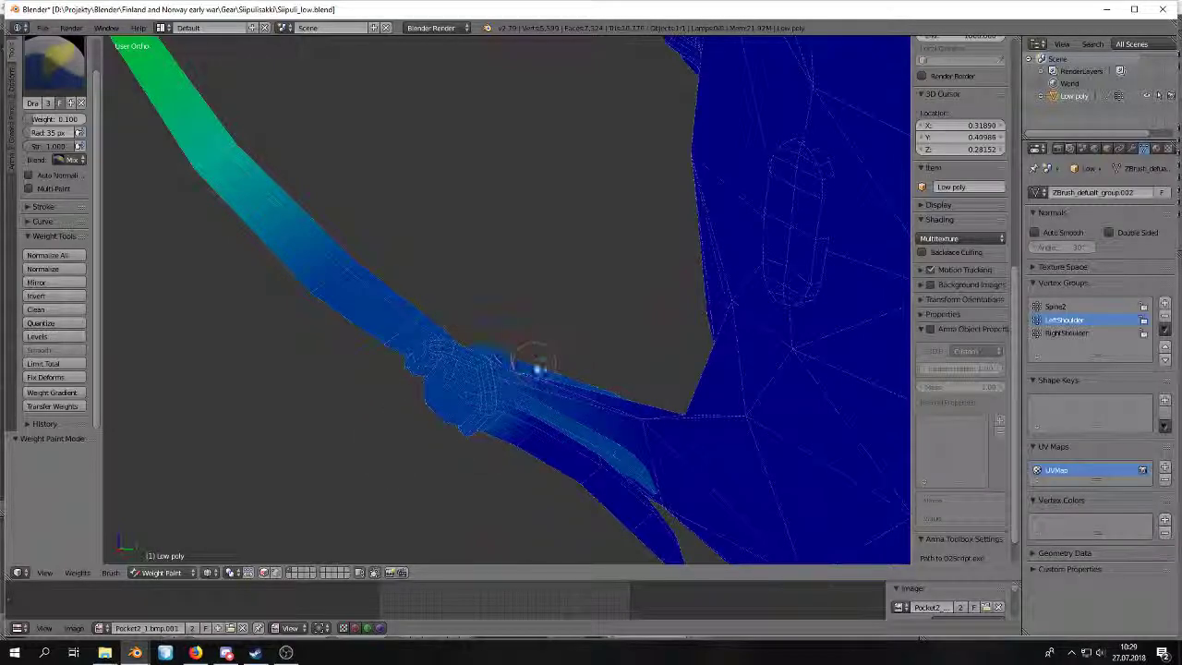
left_click_drag(538, 360, 521, 449)
Paint LeftShoulder weight 0.1 onto the remaining sides of the left strap and the flaps behind the buckle.
mouse_move(469, 372)
middle_mouse_down()
mouse_move(607, 345)
mouse_move(338, 428)
mouse_move(493, 401)
mouse_move(575, 404)
mouse_move(597, 466)
middle_mouse_up()
mouse_move(618, 330)
middle_mouse_down()
mouse_move(641, 332)
mouse_move(677, 285)
mouse_move(639, 395)
mouse_move(655, 385)
mouse_move(623, 404)
mouse_move(601, 343)
middle_mouse_up()
scroll(666, 318, "up", 4)
scroll(667, 317, "down", 4)
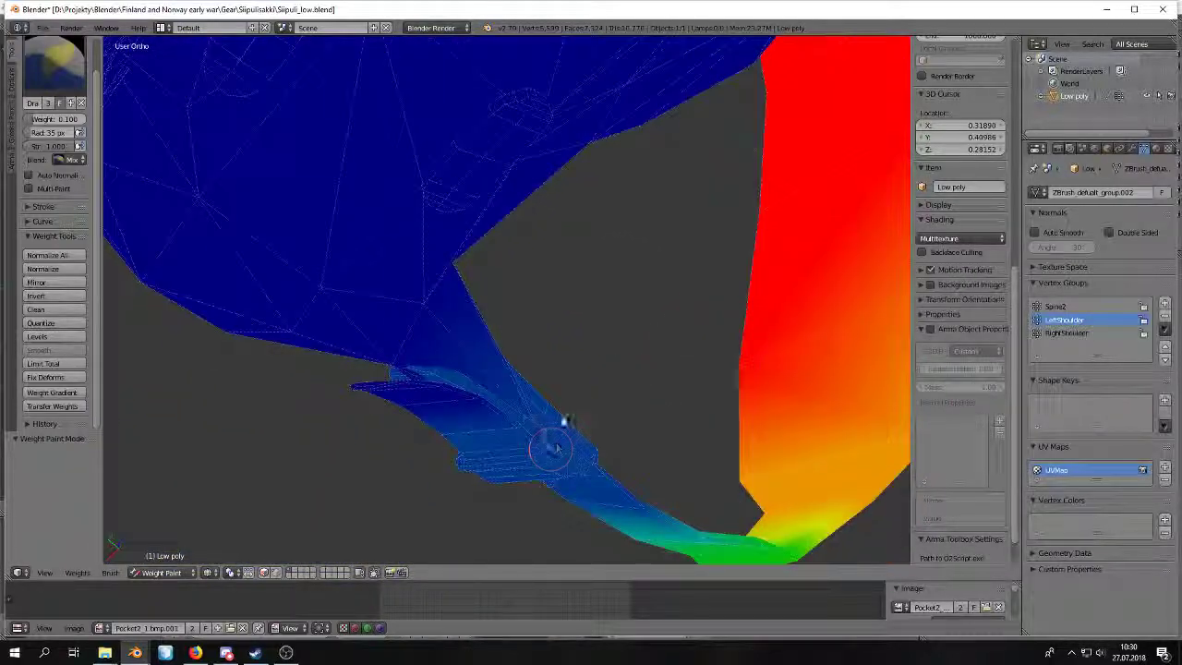
scroll(509, 427, "up", 4)
middle_click_drag(508, 428, 490, 451)
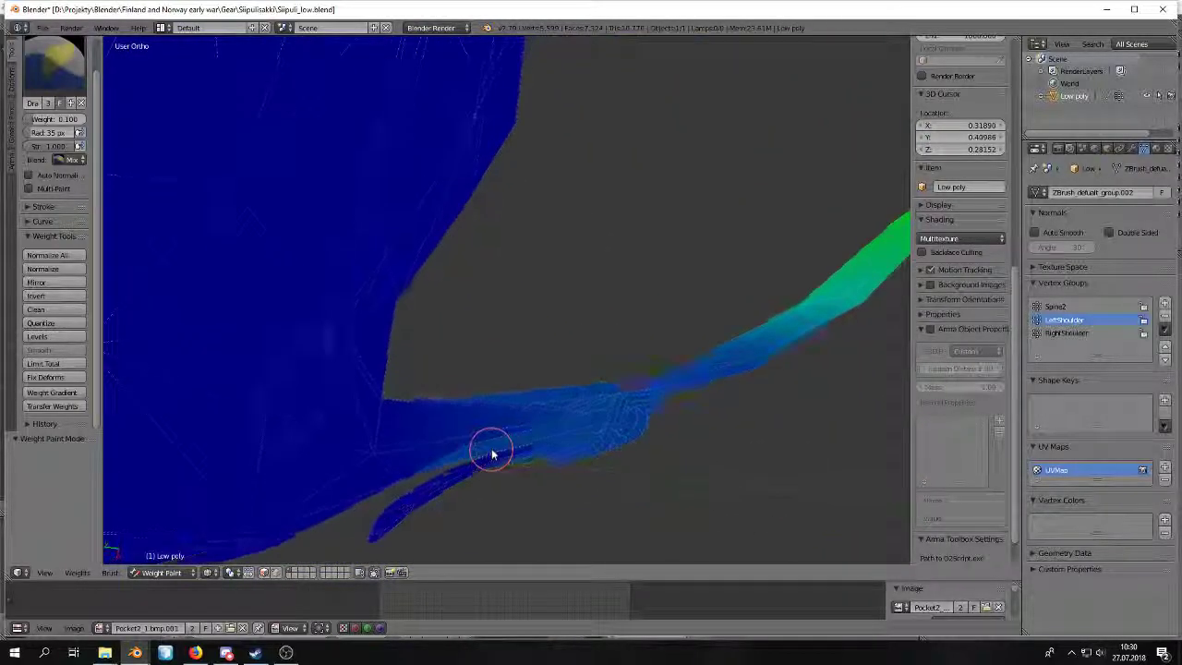
middle_click_drag(591, 425, 585, 380)
scroll(576, 339, "down", 5)
Make RightShoulder the active vertex group and paint weight 0.1 onto the right strap around its buckle from all sides.
mouse_move(644, 335)
middle_mouse_down()
mouse_move(530, 361)
mouse_move(1102, 257)
middle_mouse_up()
left_click(1074, 332)
mouse_move(831, 342)
middle_mouse_down()
mouse_move(464, 346)
mouse_move(568, 337)
middle_mouse_up()
scroll(565, 334, "up", 4)
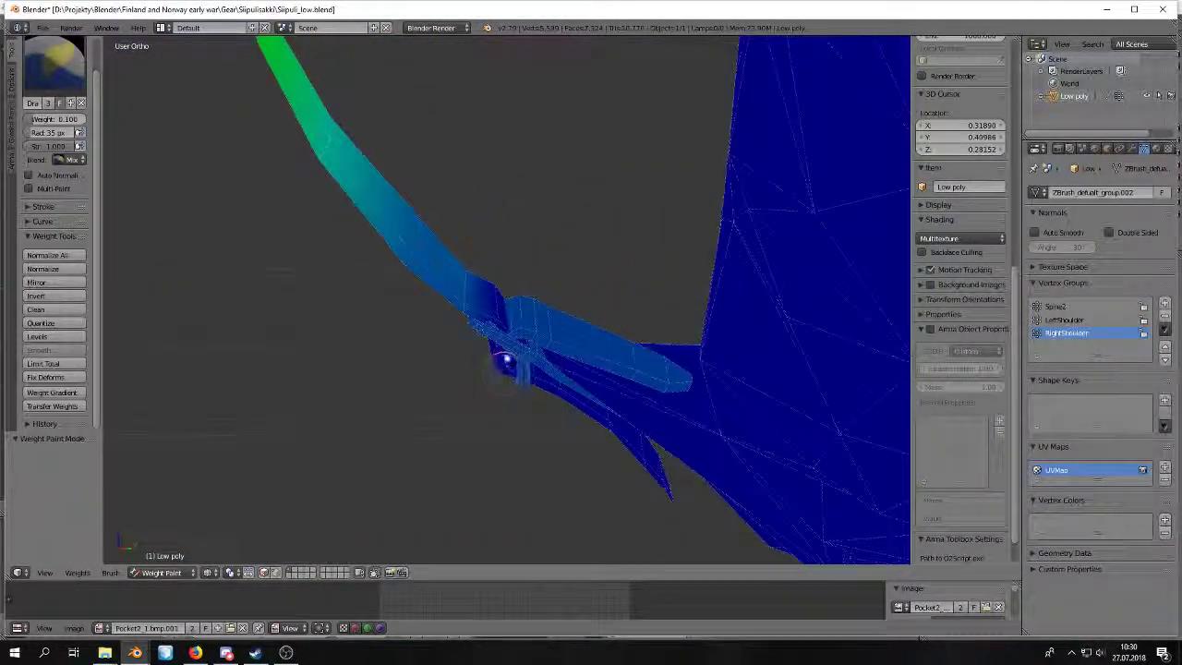
mouse_move(532, 314)
middle_mouse_down()
mouse_move(689, 314)
mouse_move(762, 335)
mouse_move(596, 222)
middle_mouse_up()
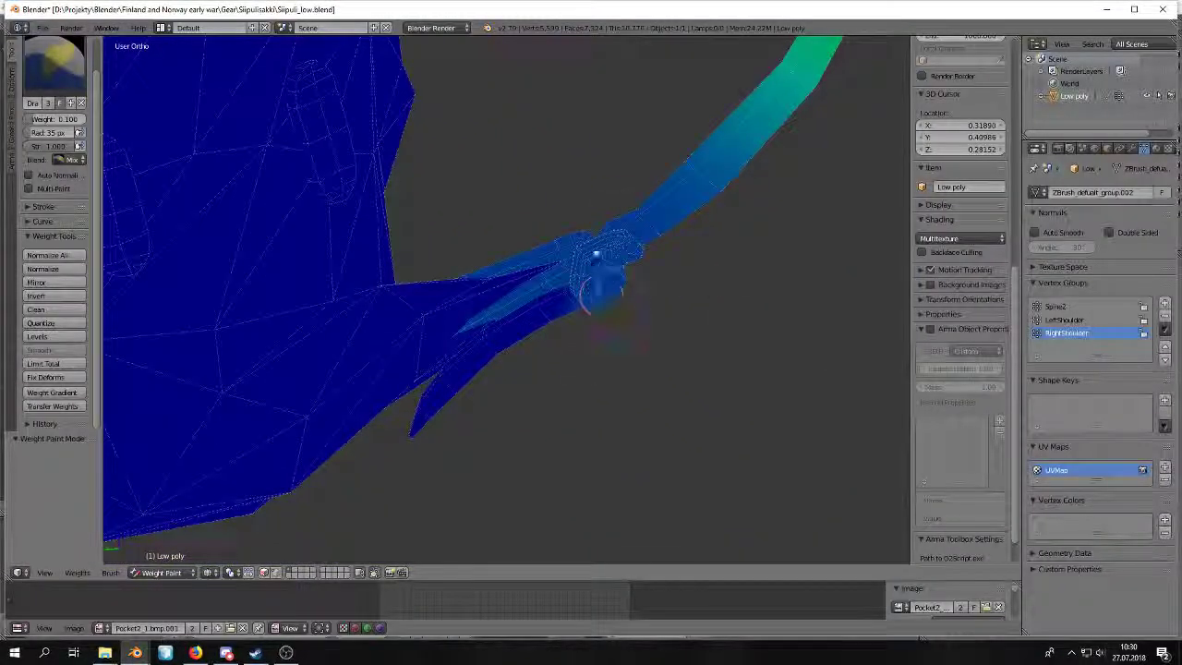
scroll(581, 298, "up", 5)
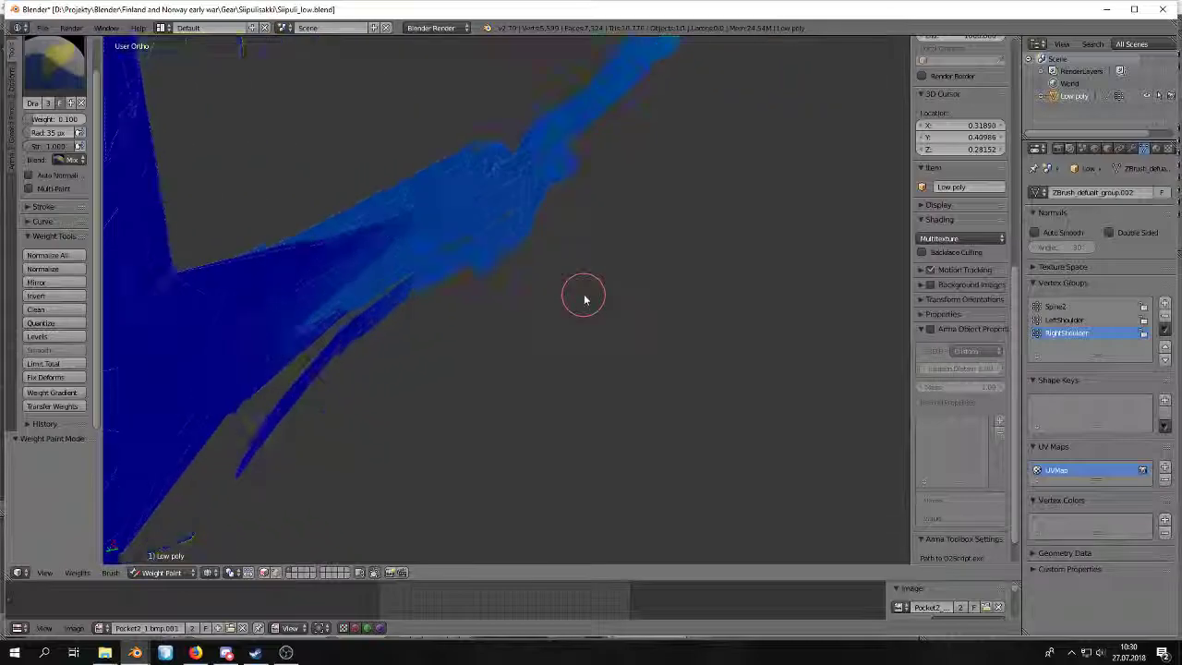
scroll(584, 298, "down", 5)
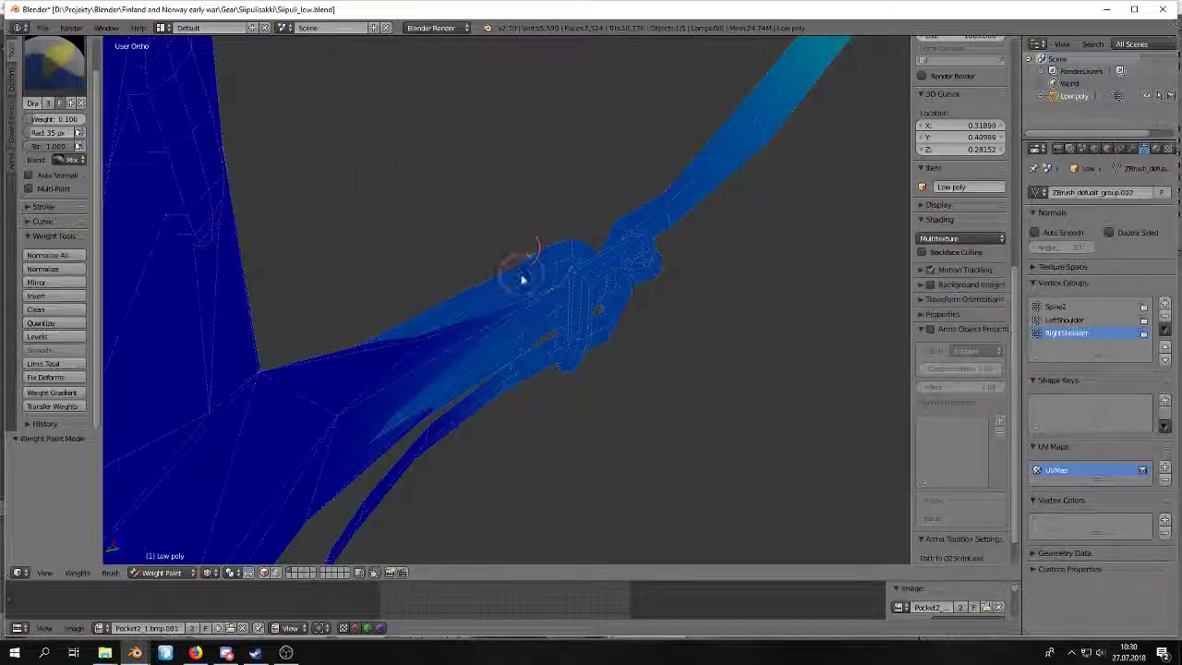
middle_click_drag(522, 279, 527, 295)
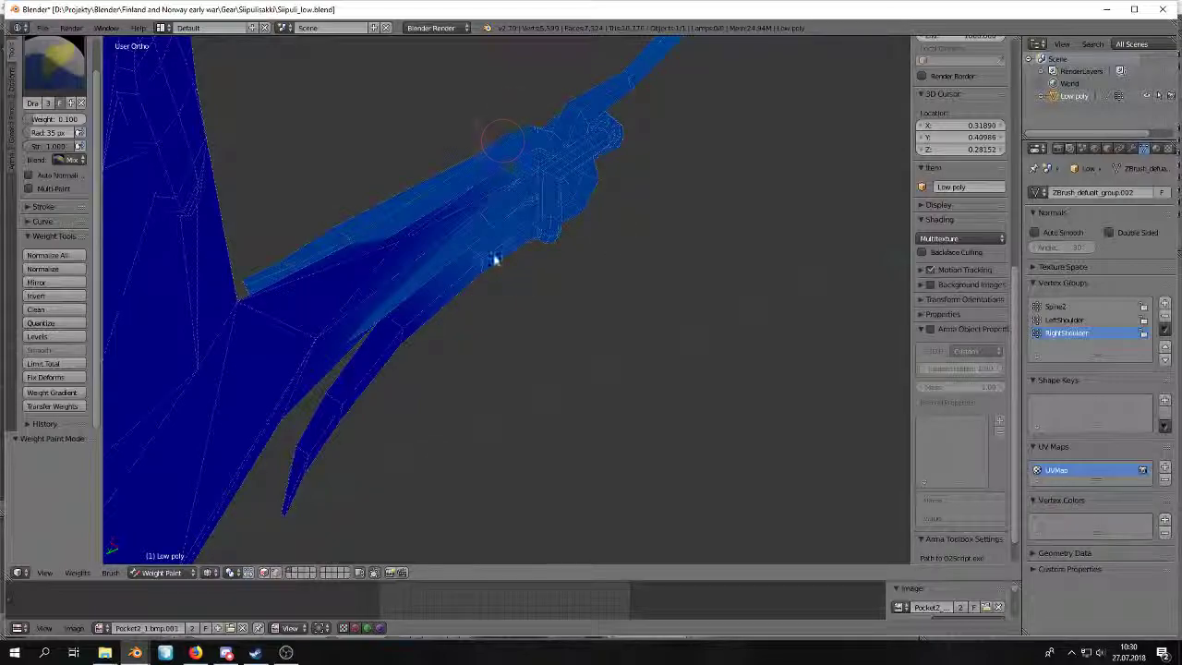
mouse_move(574, 144)
middle_mouse_down()
mouse_move(490, 150)
mouse_move(483, 187)
mouse_move(393, 177)
mouse_move(522, 242)
mouse_move(646, 243)
mouse_move(659, 256)
middle_mouse_up()
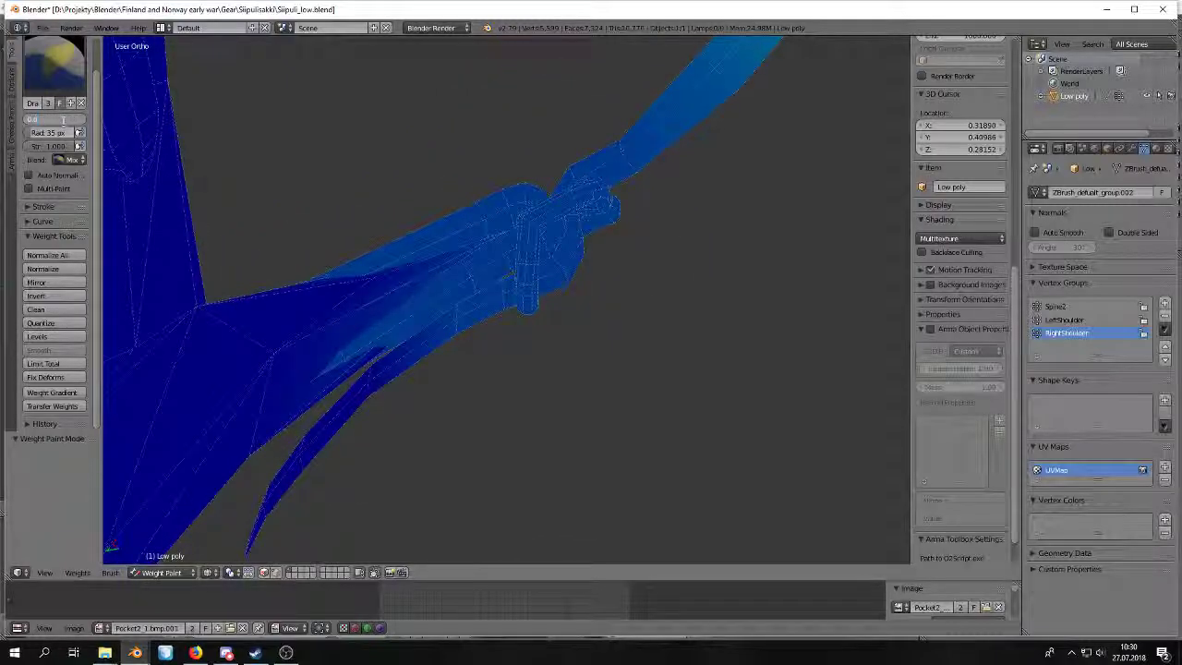
Set the brush weight to 0.05 and paint RightShoulder onto the area where the right strap meets the bag's lower corner.
mouse_move(554, 185)
middle_mouse_down()
mouse_move(510, 222)
mouse_move(415, 388)
middle_mouse_up()
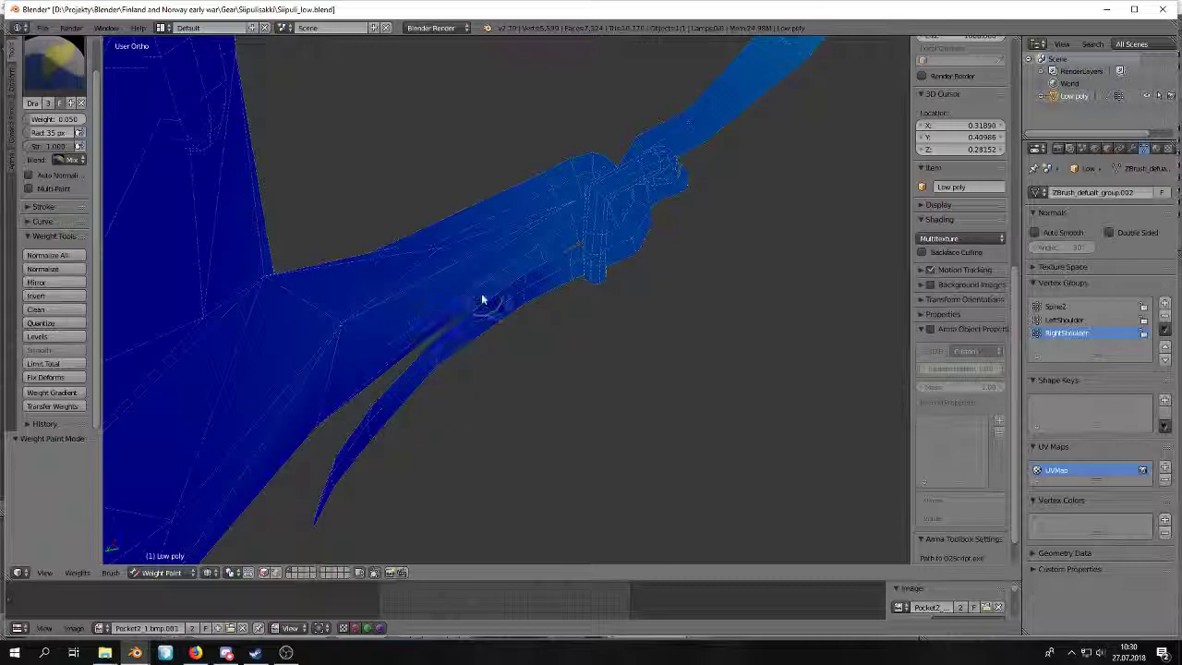
mouse_move(477, 189)
middle_mouse_down()
mouse_move(502, 216)
mouse_move(329, 230)
mouse_move(403, 242)
mouse_move(615, 414)
mouse_move(529, 301)
middle_mouse_up()
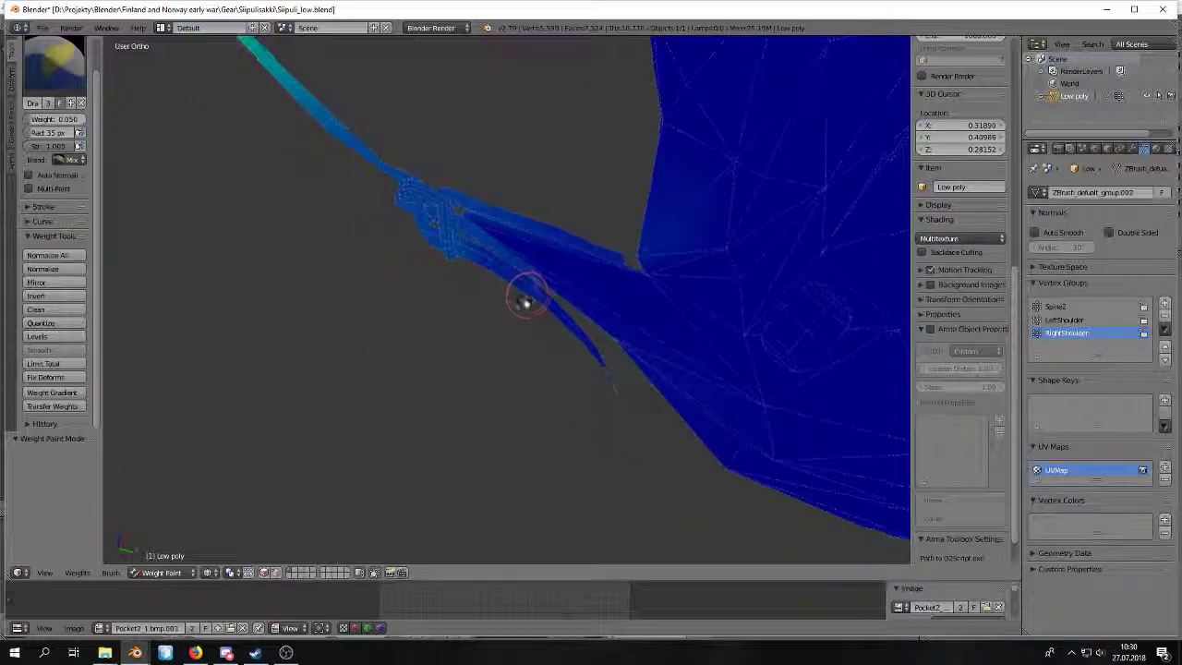
mouse_move(600, 316)
middle_mouse_down()
mouse_move(561, 271)
mouse_move(590, 253)
mouse_move(588, 237)
mouse_move(538, 256)
mouse_move(570, 314)
mouse_move(545, 345)
mouse_move(446, 301)
mouse_move(669, 244)
middle_mouse_up()
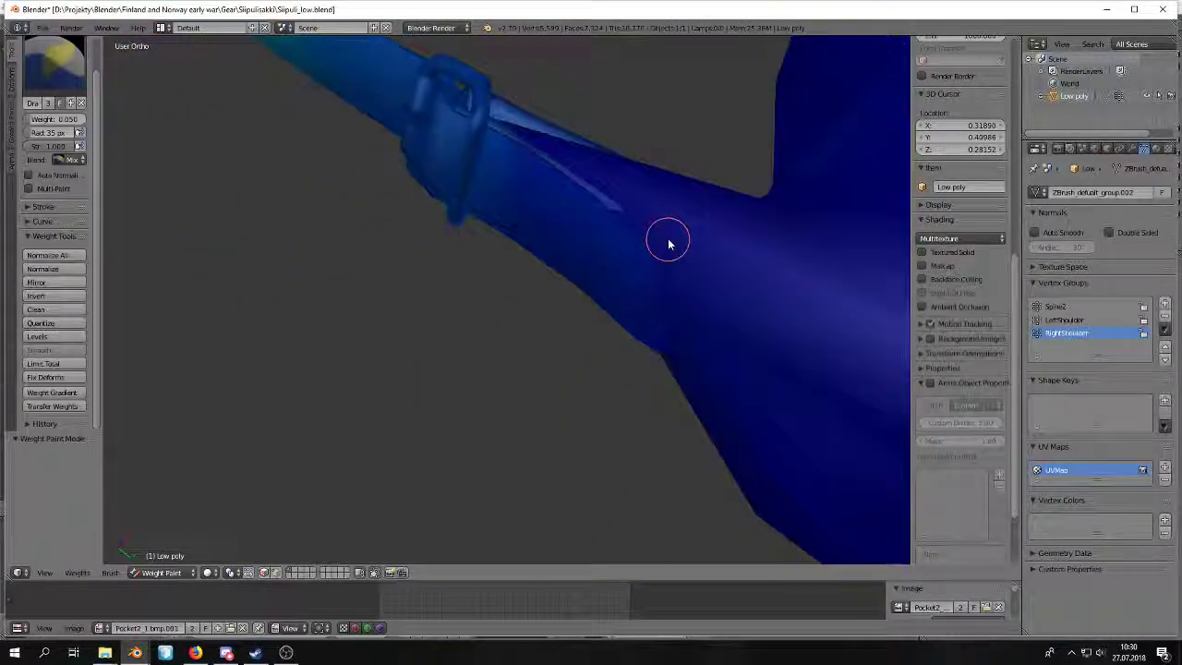
key("z")
mouse_move(598, 233)
middle_mouse_down()
mouse_move(646, 203)
mouse_move(617, 213)
mouse_move(420, 539)
middle_mouse_up()
Try hiding the main bag body in Edit Mode to expose the right strap's end, and return to Weight Paint mode.
left_click(185, 572)
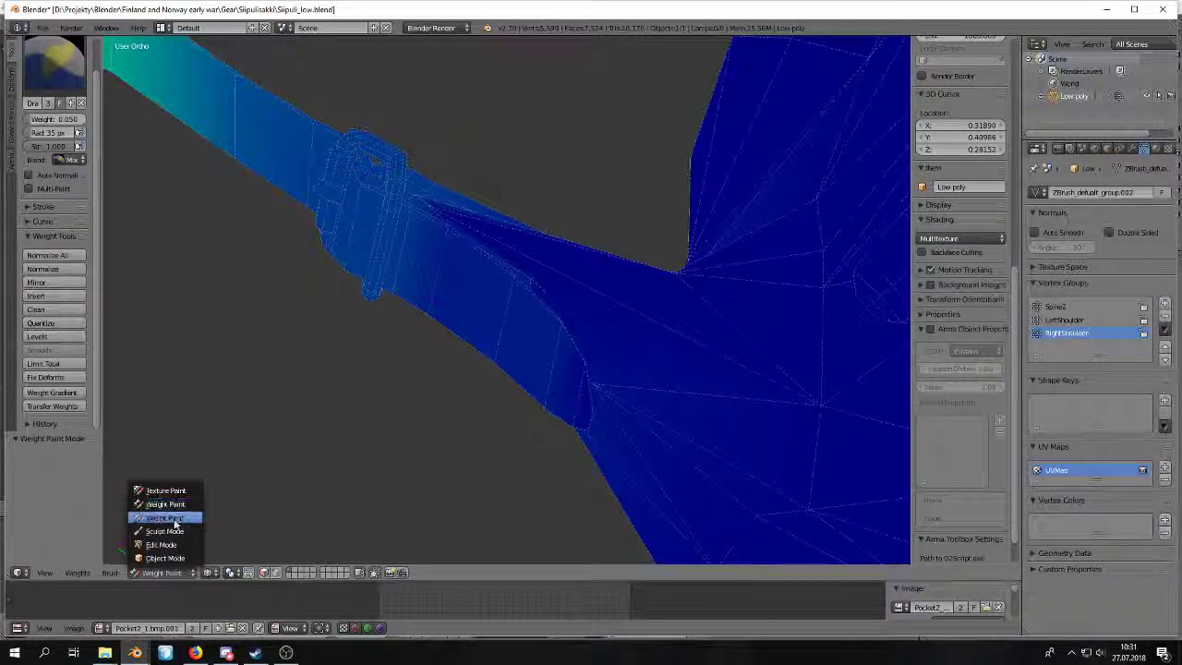
left_click(171, 549)
right_click(742, 395)
key("ctrl+l")
key("h")
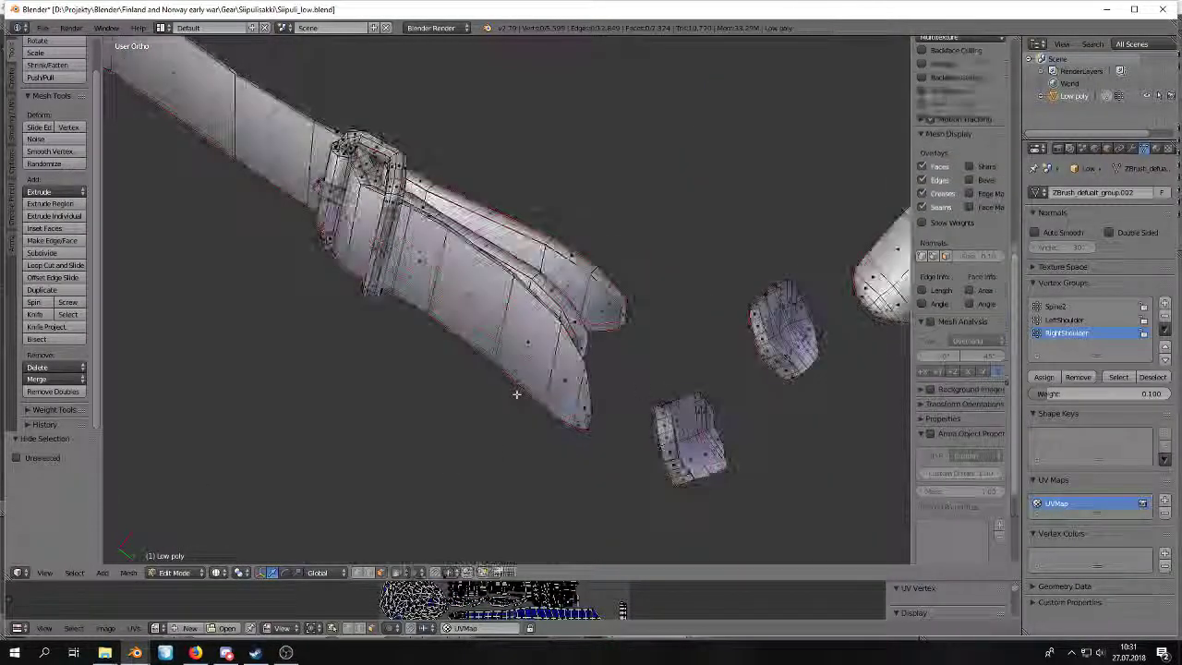
left_click(177, 572)
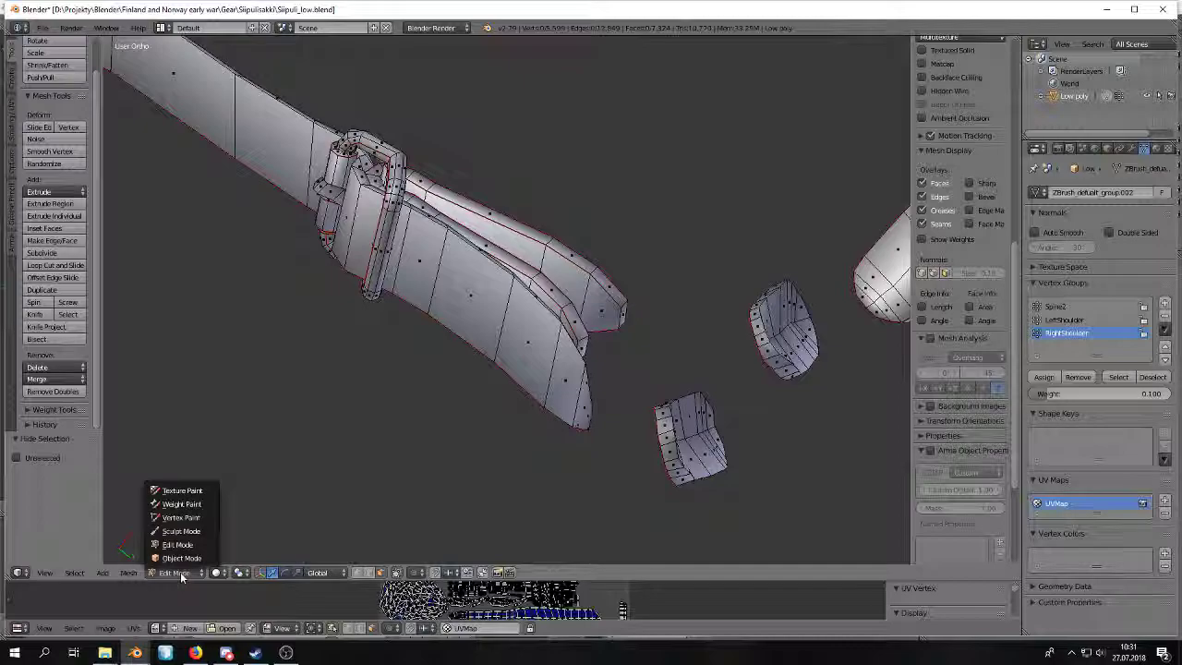
left_click(181, 503)
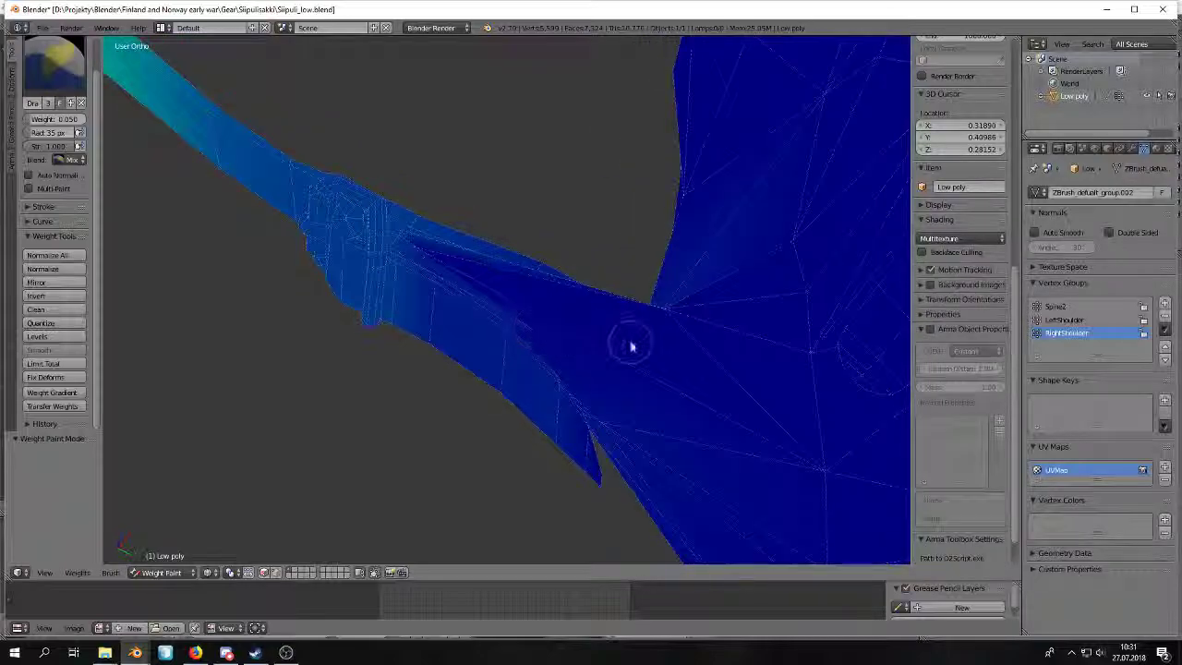
Paint RightShoulder weight 0.05 onto the right strap's loose end and the adjoining corner of the bag.
middle_click_drag(584, 339, 517, 314)
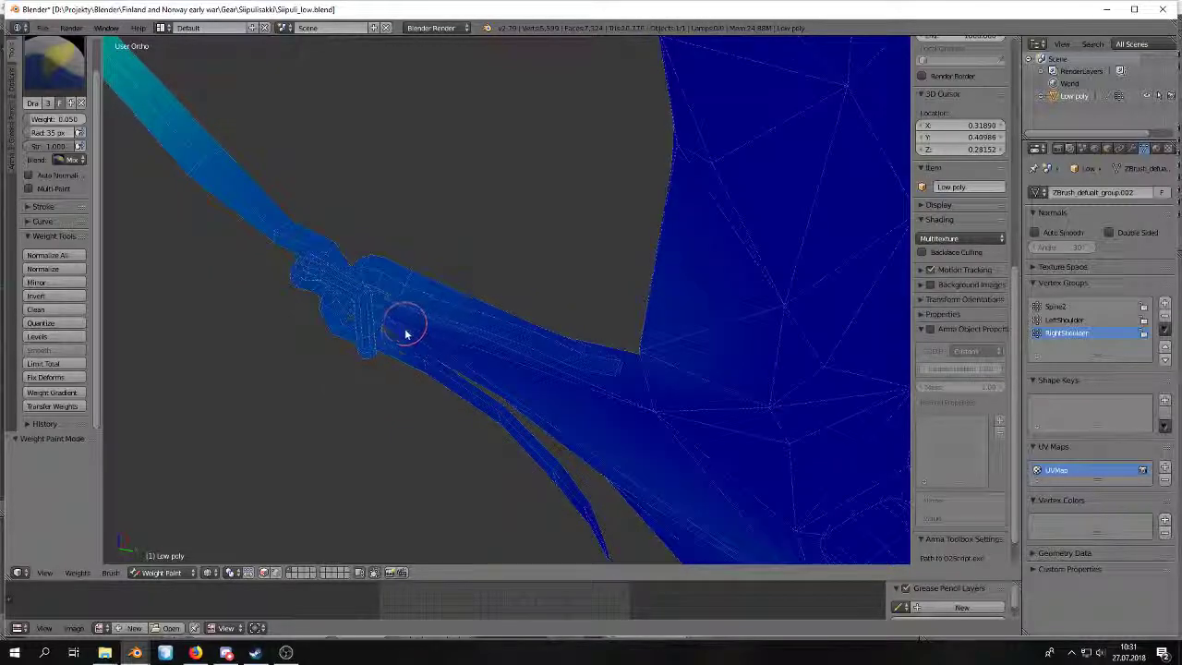
mouse_move(469, 328)
middle_mouse_down()
mouse_move(641, 301)
mouse_move(707, 351)
middle_mouse_up()
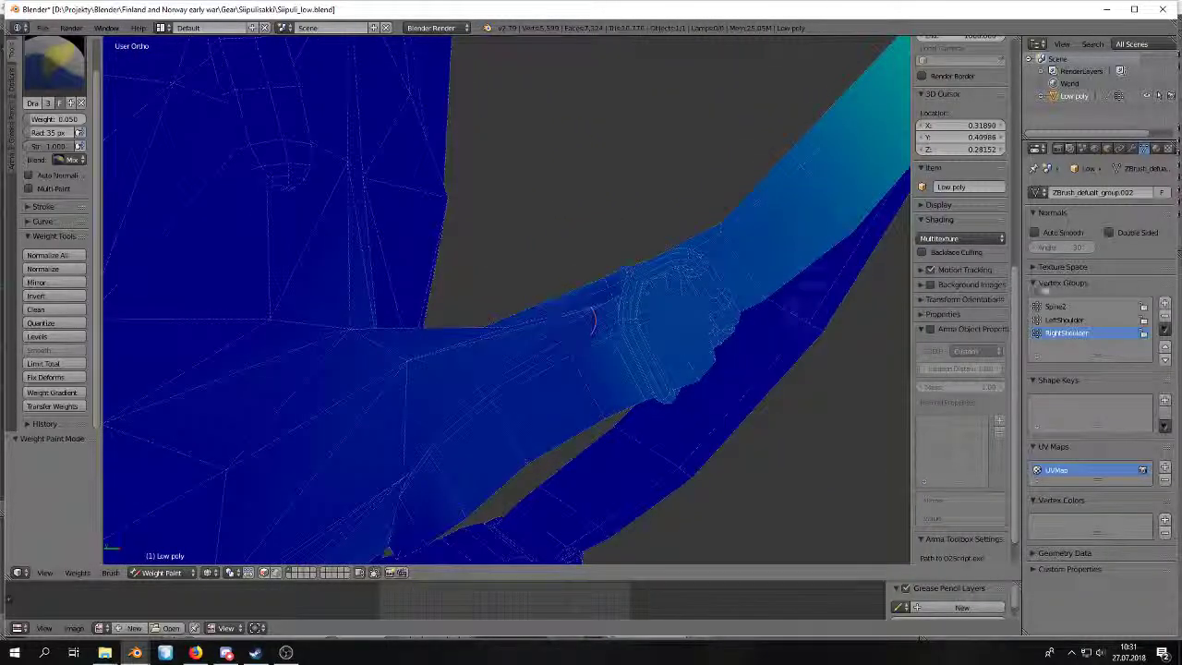
Make LeftShoulder the active group and paint weight 0.05 onto the left strap's loose end and the adjoining bag corner.
left_click(1095, 322)
middle_click_drag(858, 343, 612, 321)
scroll(721, 365, "down", 3)
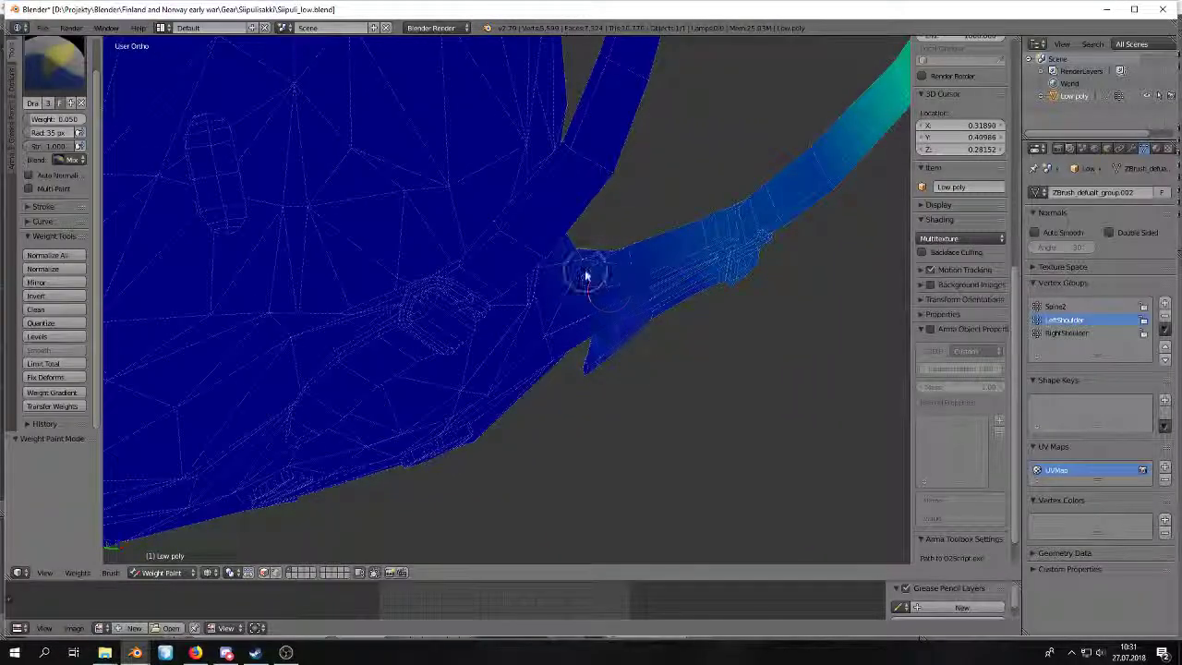
mouse_move(580, 388)
middle_mouse_down()
mouse_move(557, 343)
mouse_move(483, 404)
mouse_move(322, 382)
mouse_move(436, 354)
middle_mouse_up()
mouse_move(411, 442)
middle_mouse_down()
mouse_move(449, 338)
mouse_move(520, 290)
mouse_move(509, 322)
mouse_move(595, 407)
middle_mouse_up()
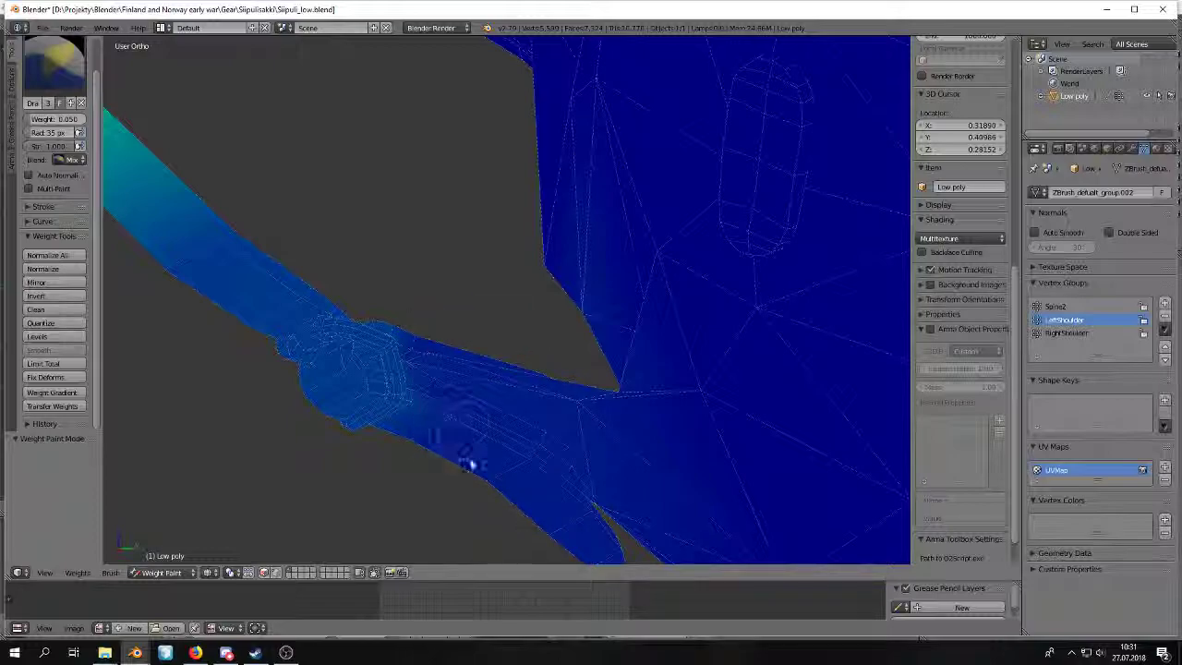
mouse_move(483, 409)
middle_mouse_down()
mouse_move(321, 438)
mouse_move(372, 424)
mouse_move(377, 390)
mouse_move(438, 319)
middle_mouse_up()
Set the brush weight to 0.15 and touch up the LeftShoulder weights on the left strap just above the buckle.
scroll(438, 319, "up", 5)
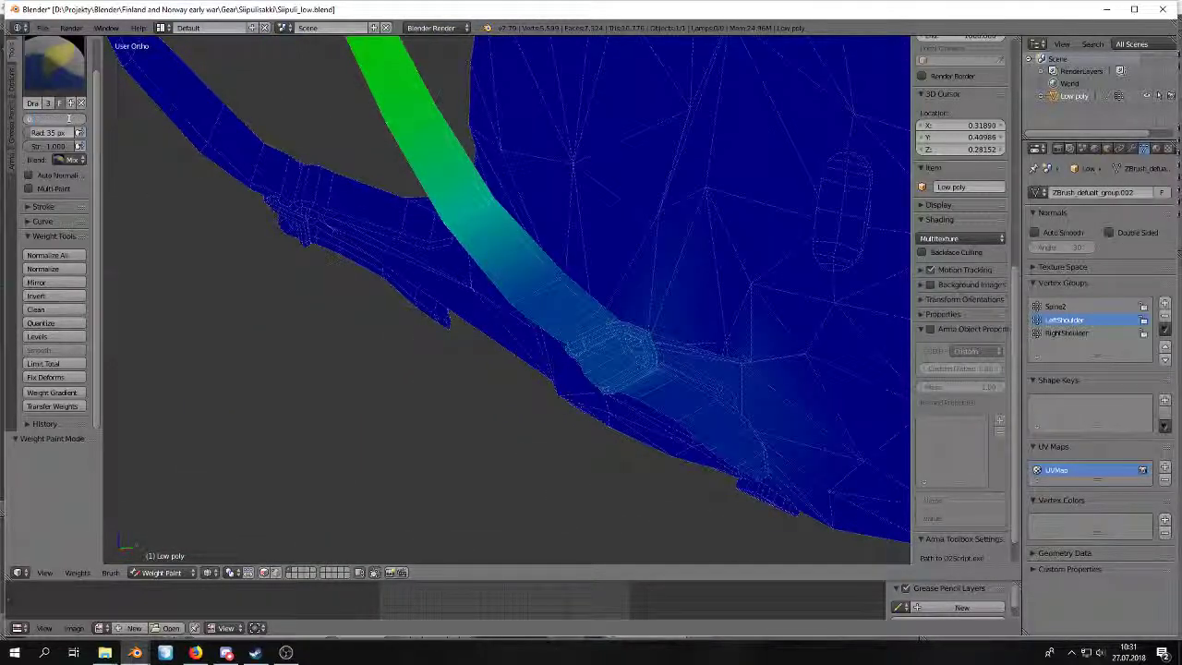
middle_click_drag(474, 241, 437, 237)
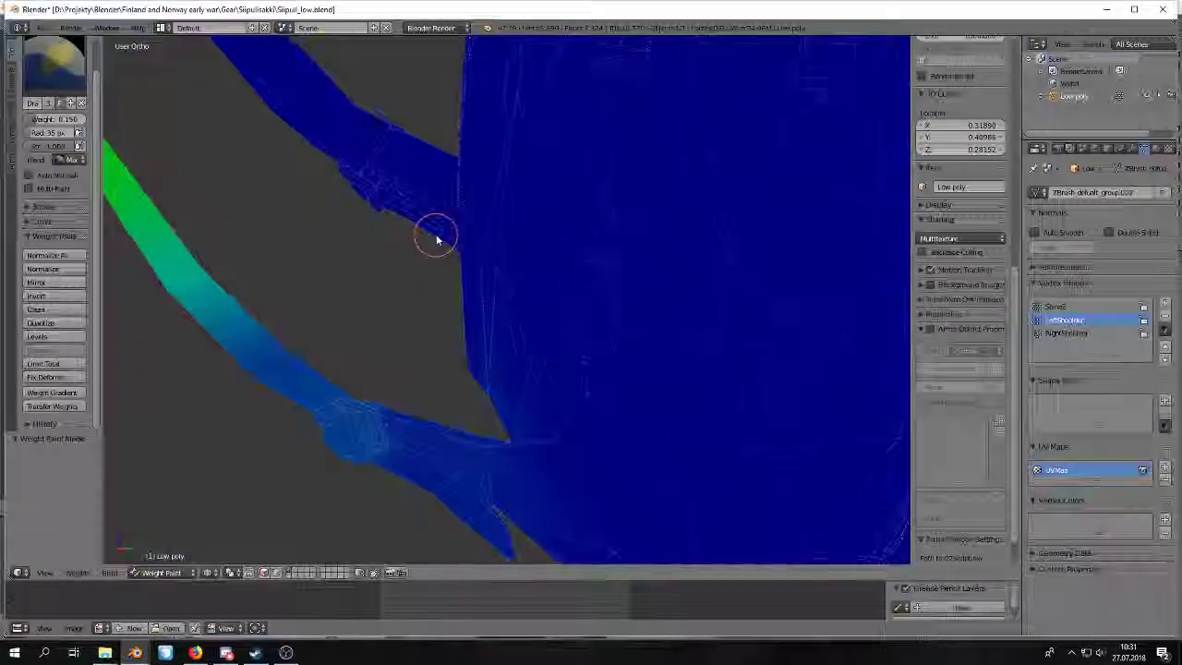
middle_click_drag(312, 295, 443, 281, "shift")
mouse_move(406, 346)
middle_mouse_down()
mouse_move(572, 329)
mouse_move(604, 346)
middle_mouse_up()
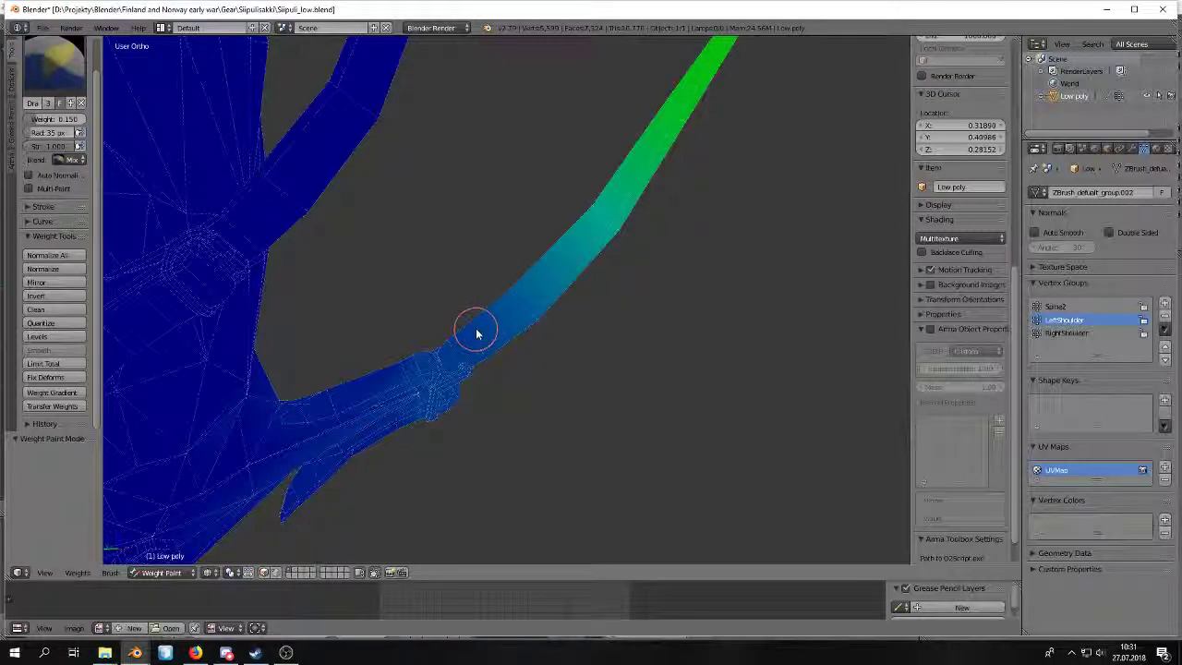
Make RightShoulder the active group and touch up the right strap above its buckle with weight 0.15.
mouse_move(524, 302)
middle_mouse_down()
mouse_move(482, 293)
mouse_move(551, 329)
mouse_move(317, 308)
mouse_move(637, 305)
mouse_move(510, 322)
mouse_move(530, 354)
mouse_move(498, 349)
mouse_move(680, 385)
middle_mouse_up()
left_click(1067, 332)
middle_click_drag(277, 393, 515, 434, "shift")
scroll(511, 431, "up", 3)
mouse_move(503, 300)
middle_mouse_down("shift")
mouse_move(560, 363)
mouse_move(652, 334)
middle_mouse_up("shift")
mouse_move(627, 291)
middle_mouse_down()
mouse_move(596, 336)
mouse_move(372, 359)
mouse_move(418, 261)
mouse_move(488, 225)
mouse_move(557, 249)
mouse_move(545, 242)
middle_mouse_up()
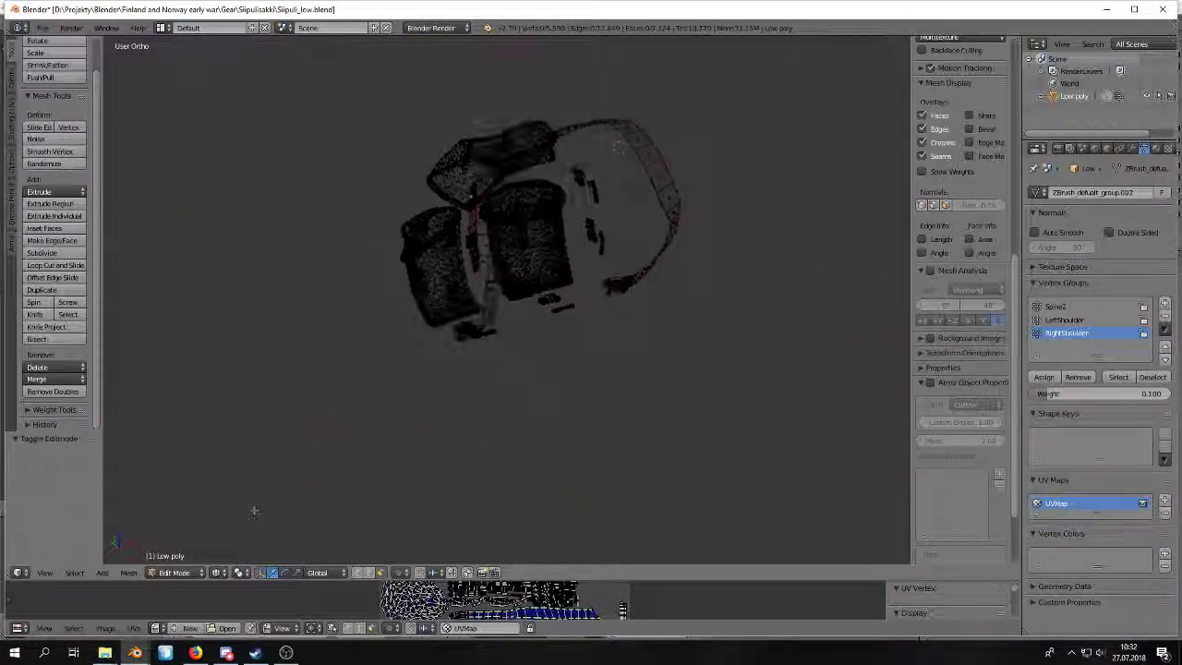
Reveal the hidden bag geometry in Edit Mode, return to Object Mode and copy the backpack.
key("alt+h")
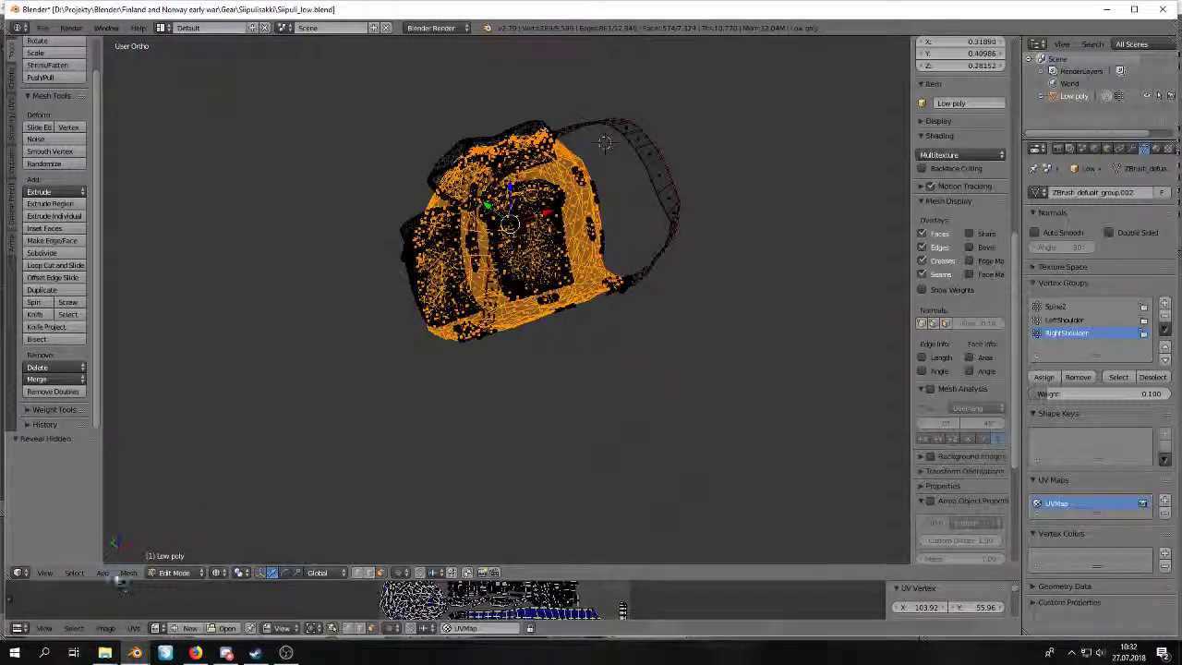
left_click(177, 558)
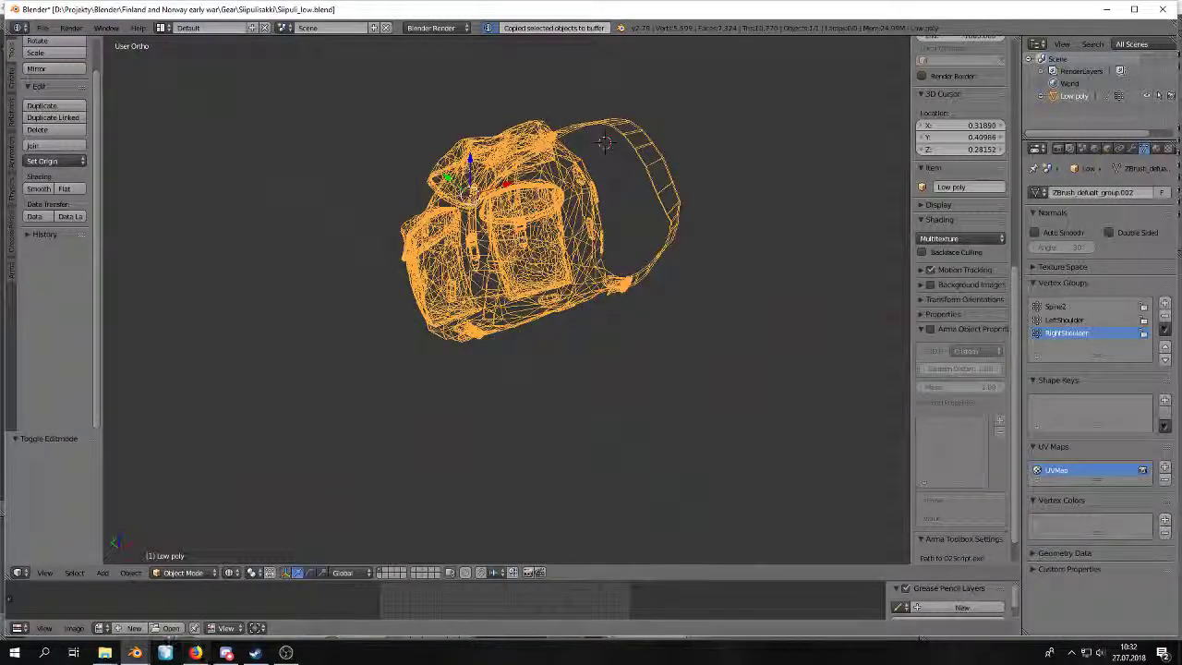
key("ctrl+c")
Switch to the Blender window with ArmaRig_V6_1.blend, delete the old backpack and paste the newly weighted one.
mouse_move(135, 654)
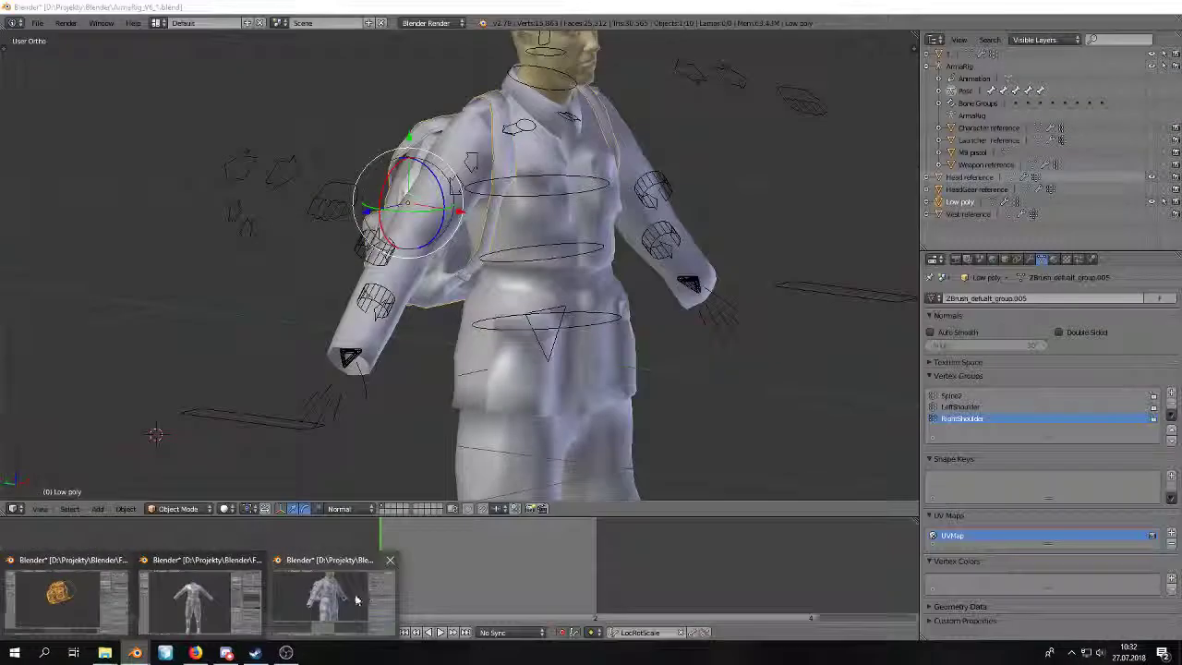
left_click(357, 600)
key("ctrl+v")
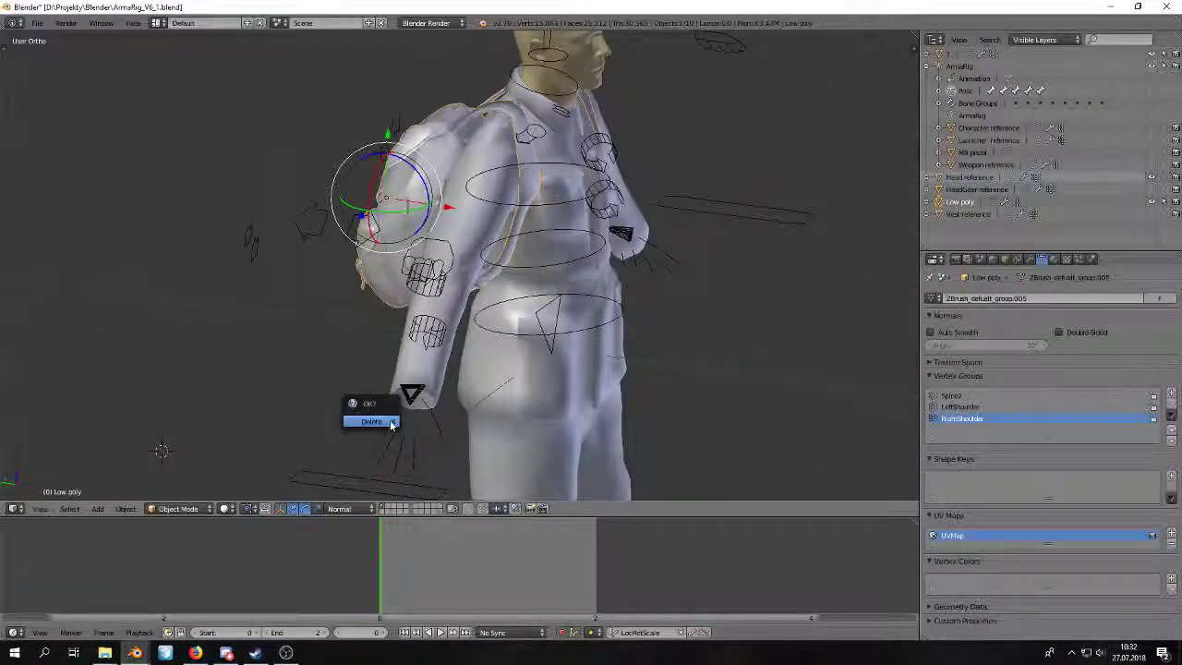
Add an Armature modifier to the pasted backpack and set its object to ArmaRig.
right_click(414, 148)
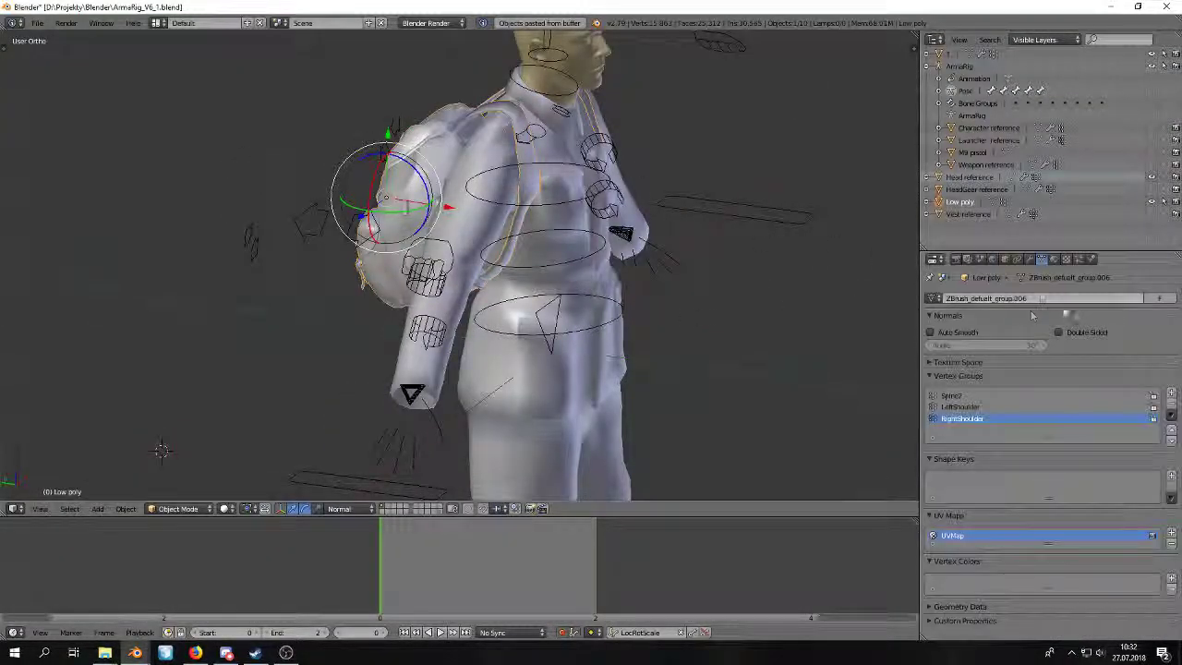
left_click(1029, 258)
left_click(1016, 298)
left_click(1037, 322)
left_click(975, 378)
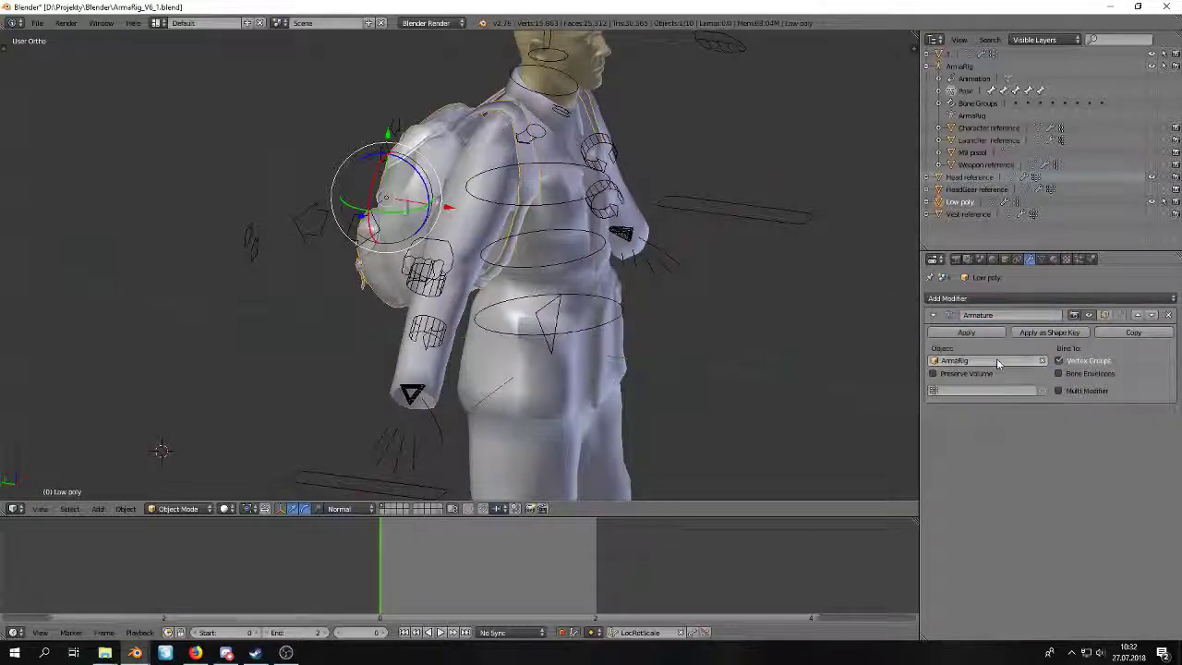
Test-move the RightShoulder bone of ArmaRig and cancel each move to check how the right backpack strap deforms.
middle_click_drag(617, 332, 512, 274)
right_click(462, 137)
key("g")
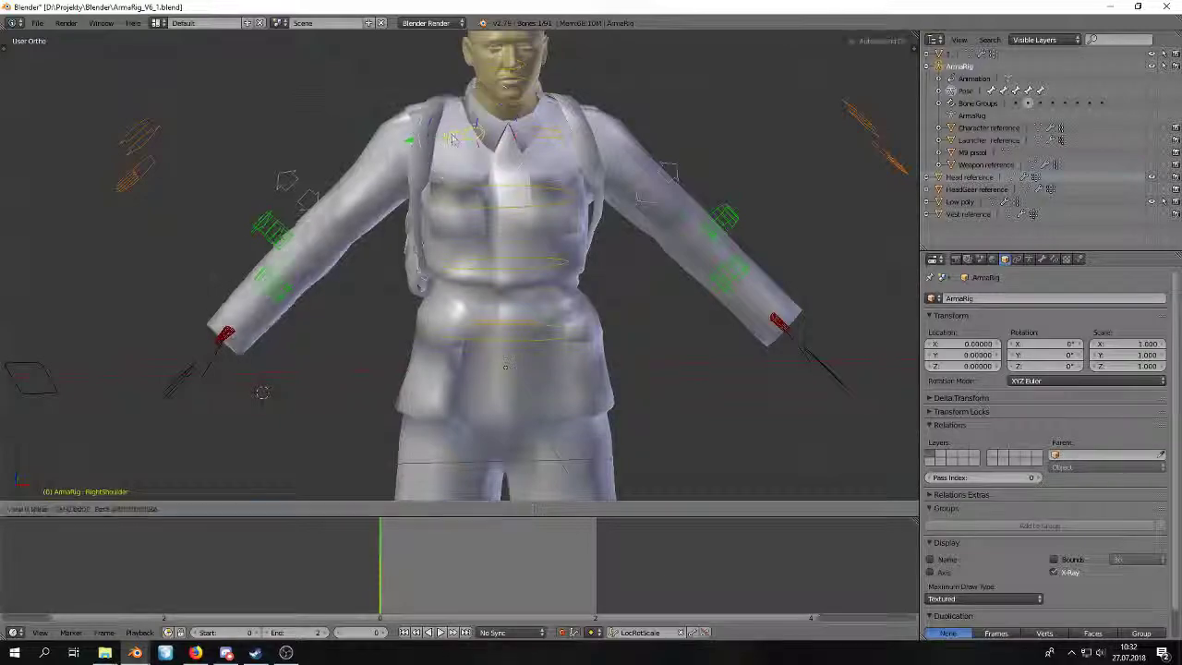
key("Escape")
scroll(420, 212, "up", 5)
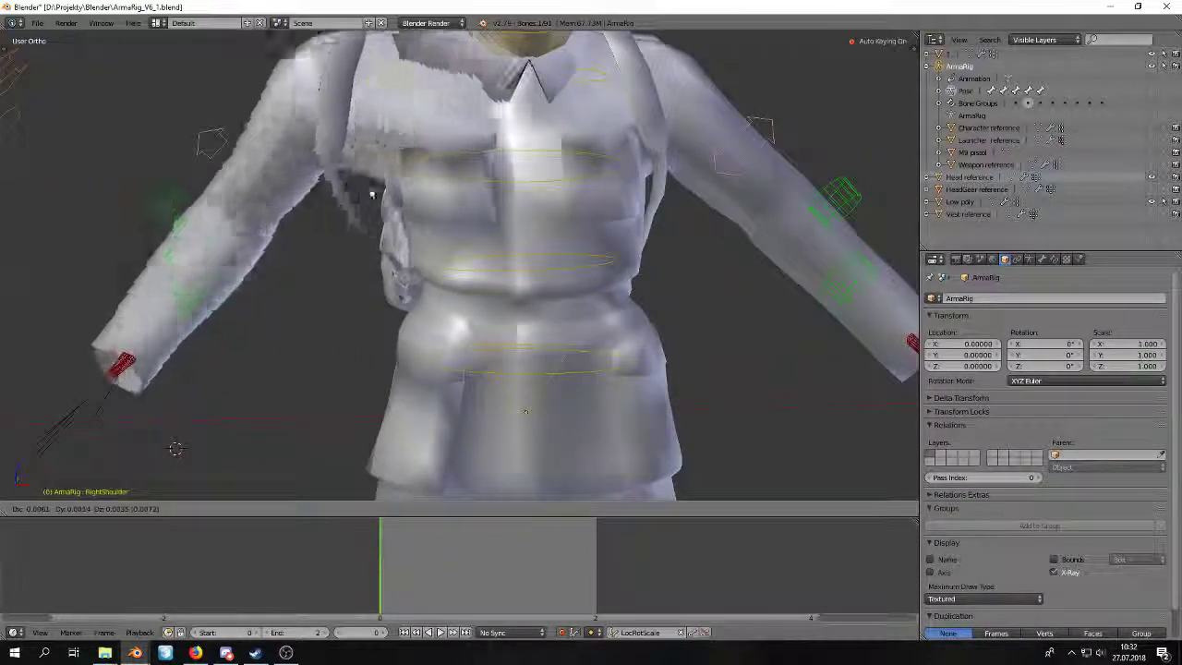
middle_click_drag(420, 206, 459, 209)
key("g")
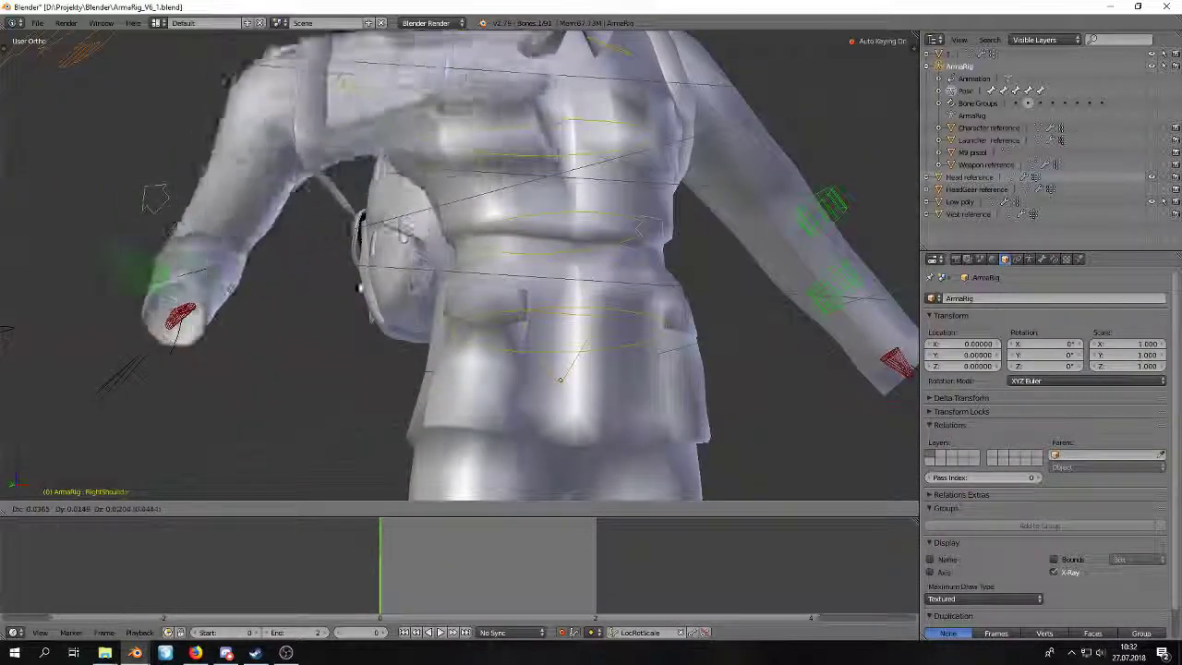
key("Escape")
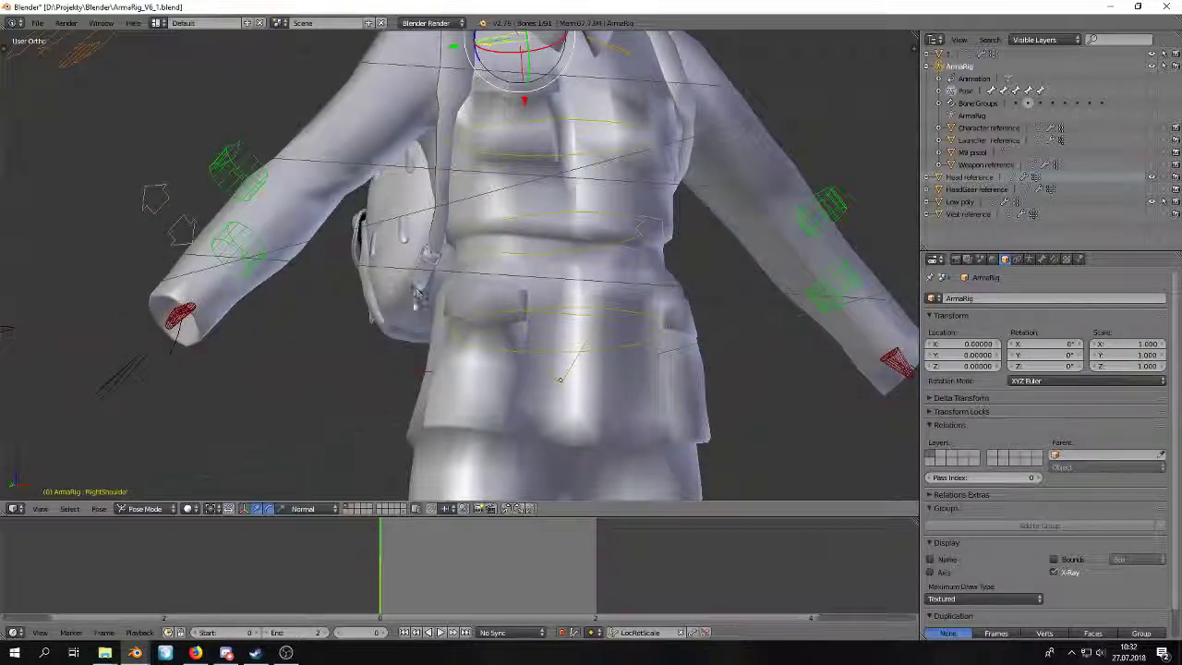
key("g")
key("Escape")
Test-move the LeftShoulder bone and cancel each move to check the left strap's deformation at the front of the chest.
middle_click_drag(559, 229, 496, 220)
middle_click_drag(497, 220, 409, 340, "shift")
right_click(473, 189)
key("g")
key("Escape")
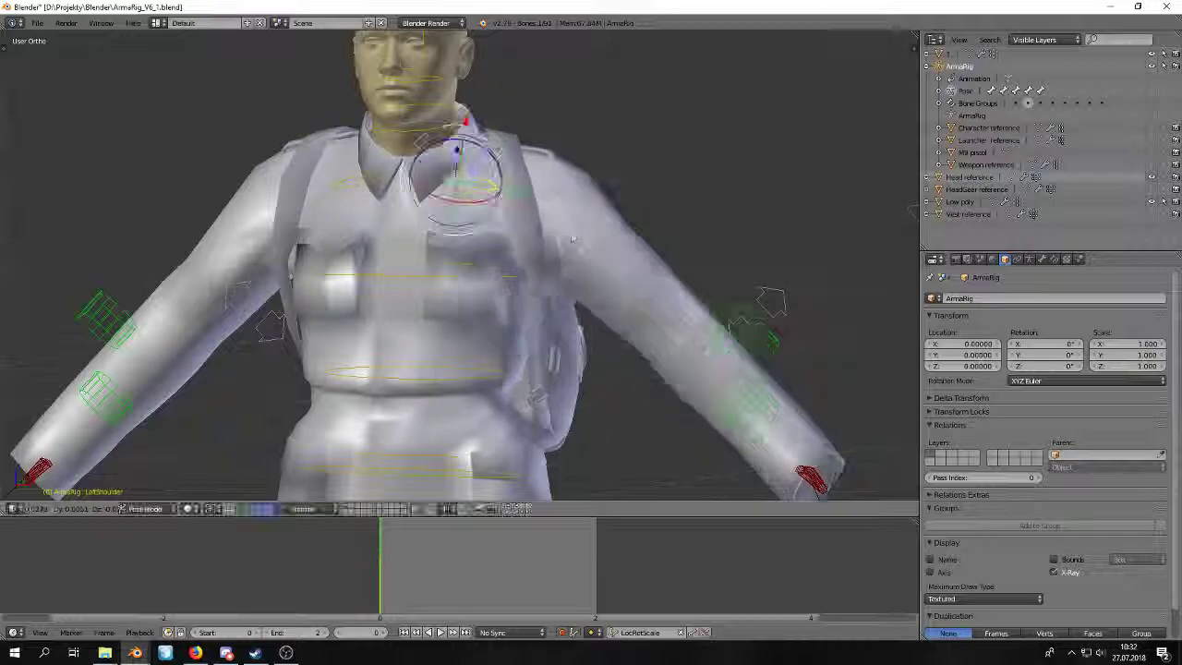
middle_click_drag(489, 267, 485, 205, "shift")
key("g")
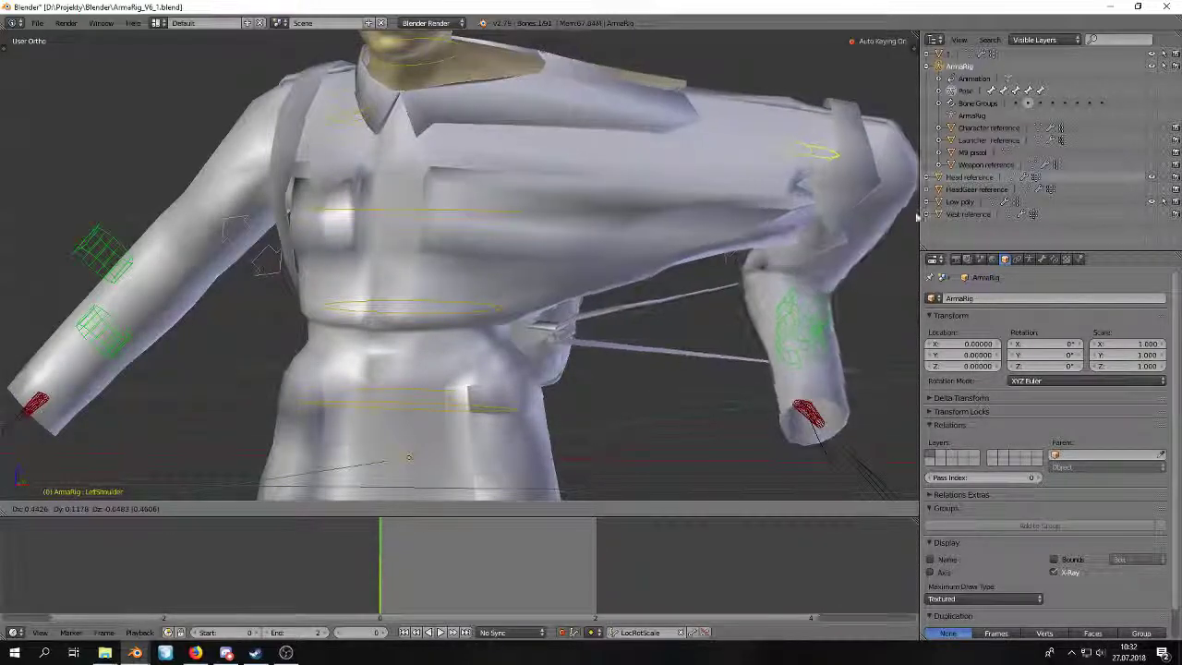
key("Escape")
Repeat the cancelled LeftShoulder test moves to examine the left strap where it meets the side of the bag.
middle_click_drag(704, 323, 512, 300)
scroll(370, 207, "up", 2)
key("g")
right_click(364, 212)
key("g")
right_click(656, 270)
middle_click_drag(656, 270, 706, 231)
key("g")
right_click(640, 222)
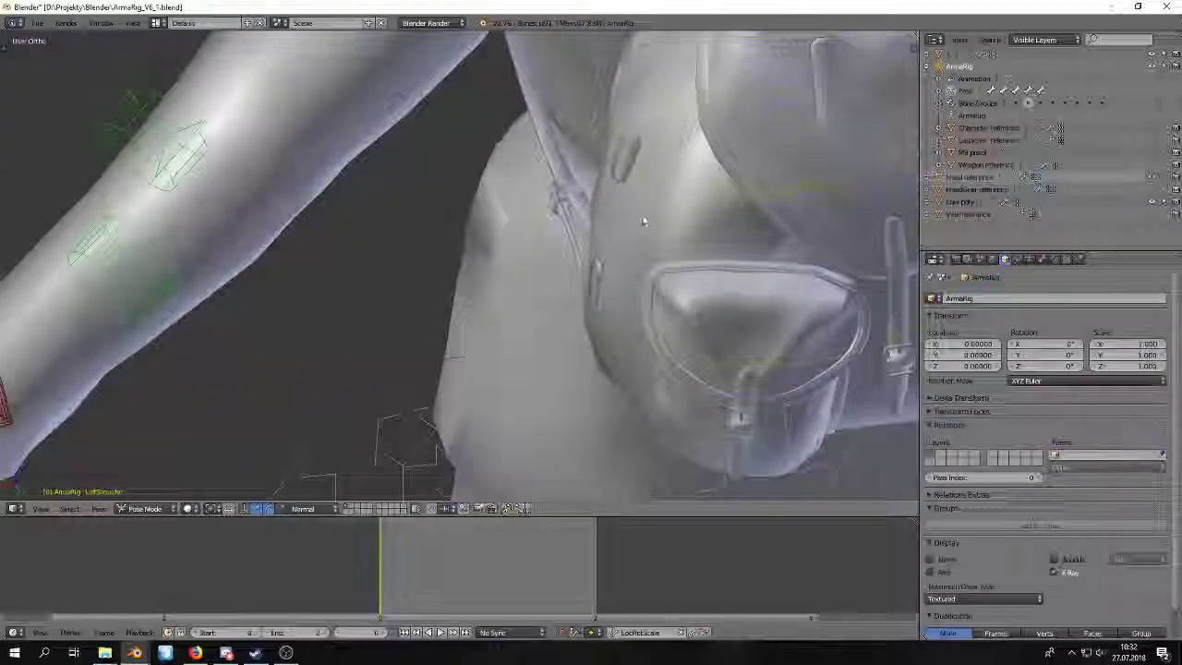
Examine the left strap's buckle up close during a cancelled test move of the LeftShoulder bone.
scroll(638, 221, "up", 1)
middle_click_drag(595, 217, 547, 282, "shift")
scroll(546, 282, "up", 2)
key("g")
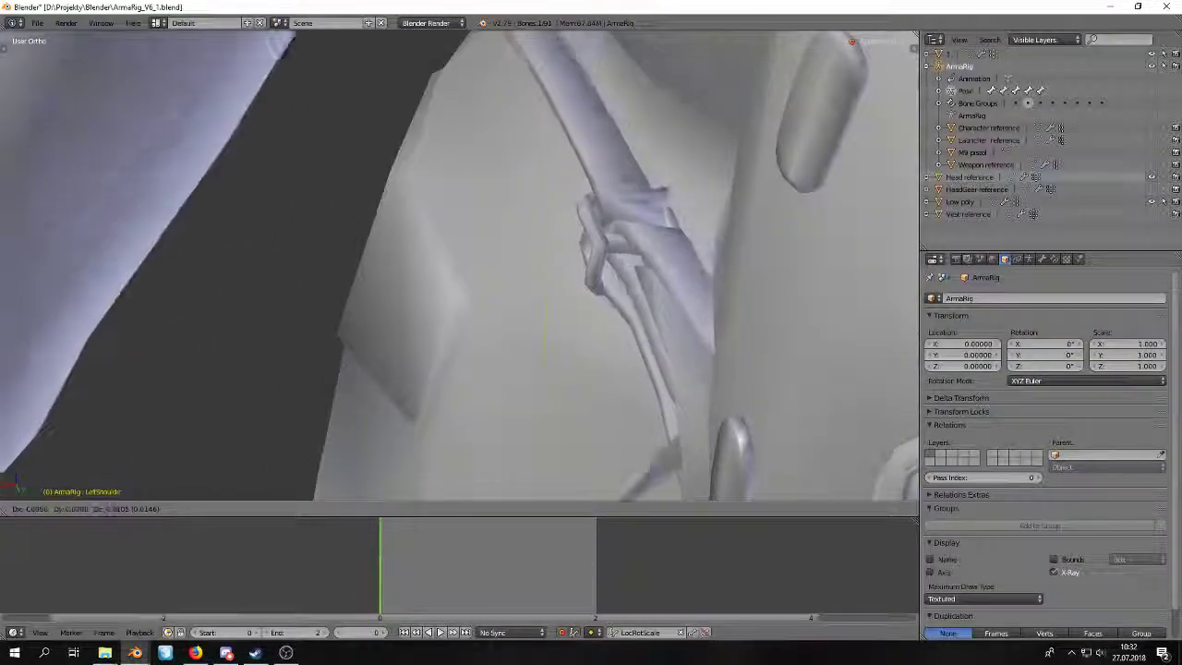
right_click(303, 425)
scroll(327, 282, "down", 5)
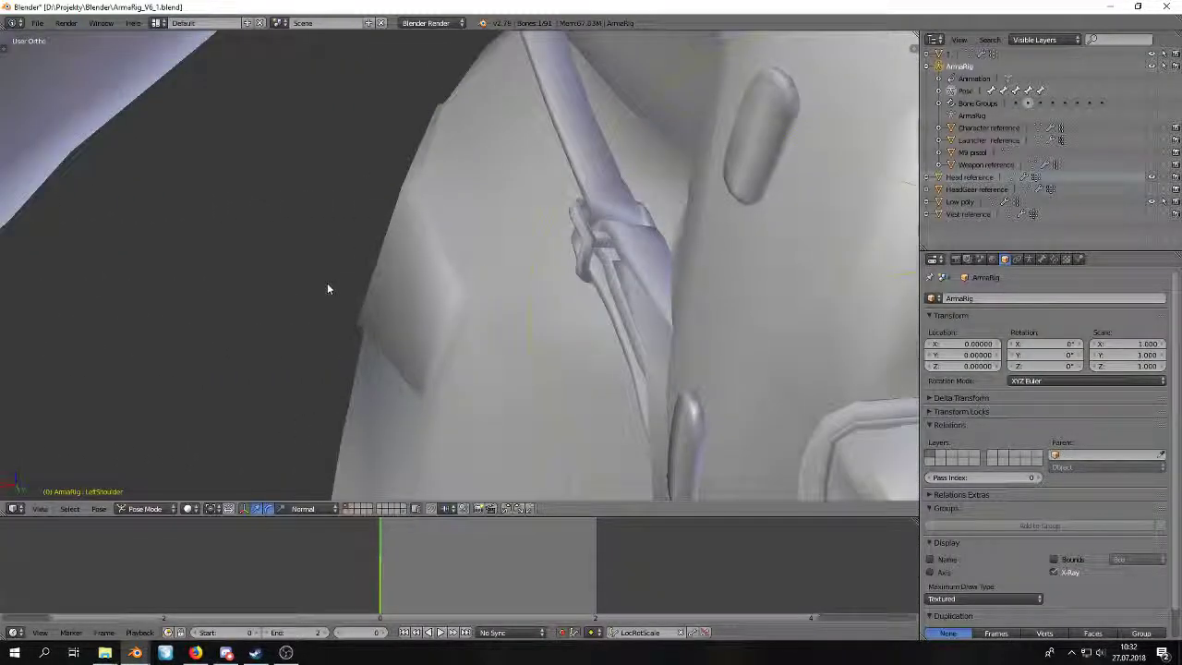
middle_click_drag(335, 277, 569, 215)
Compare the left buckle and strap end in wireframe and solid shading during cancelled LeftShoulder test moves.
key("g")
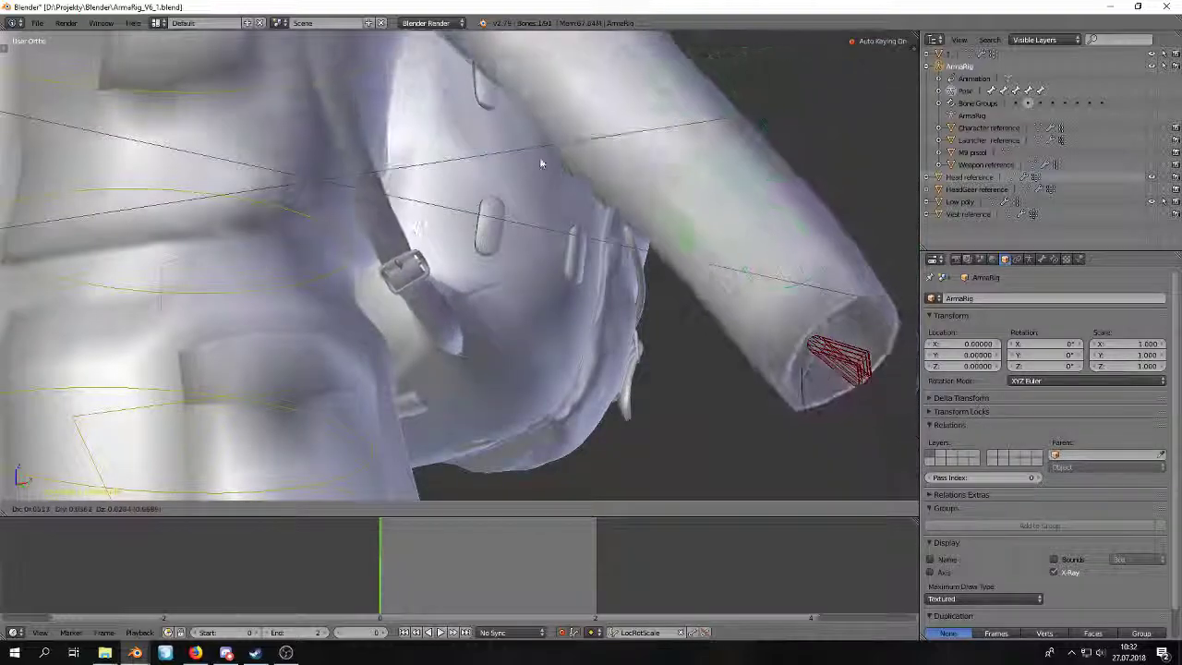
key("z")
right_click(659, 159)
key("z")
key("g")
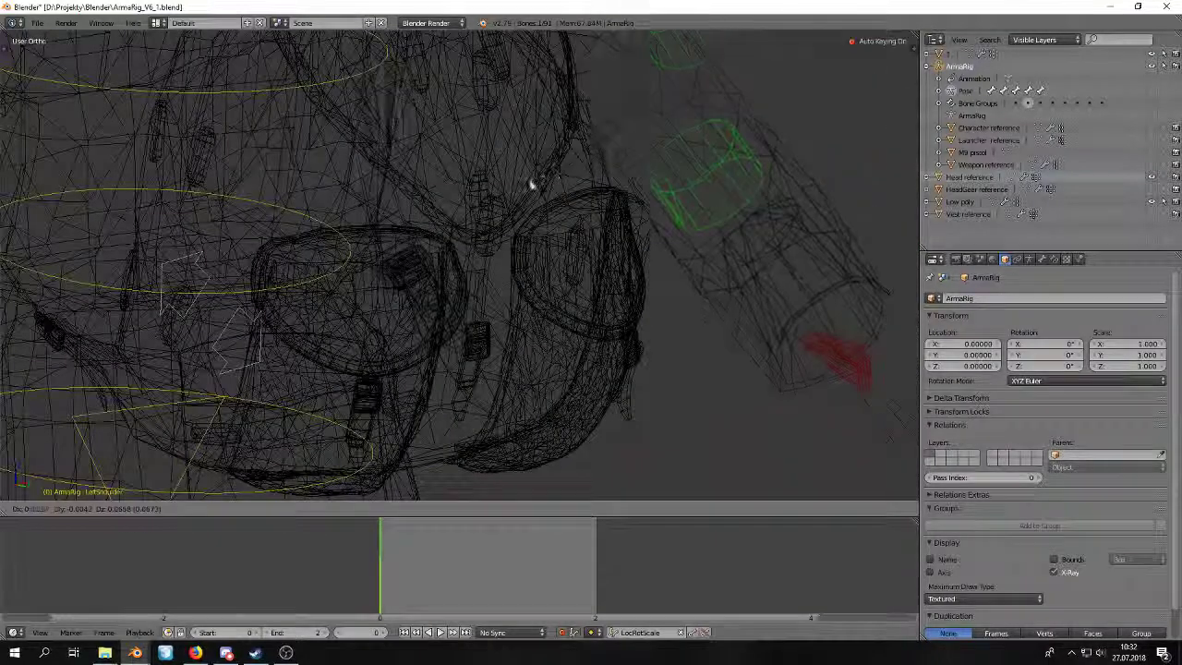
right_click(499, 310)
scroll(559, 259, "up", 8)
key("g")
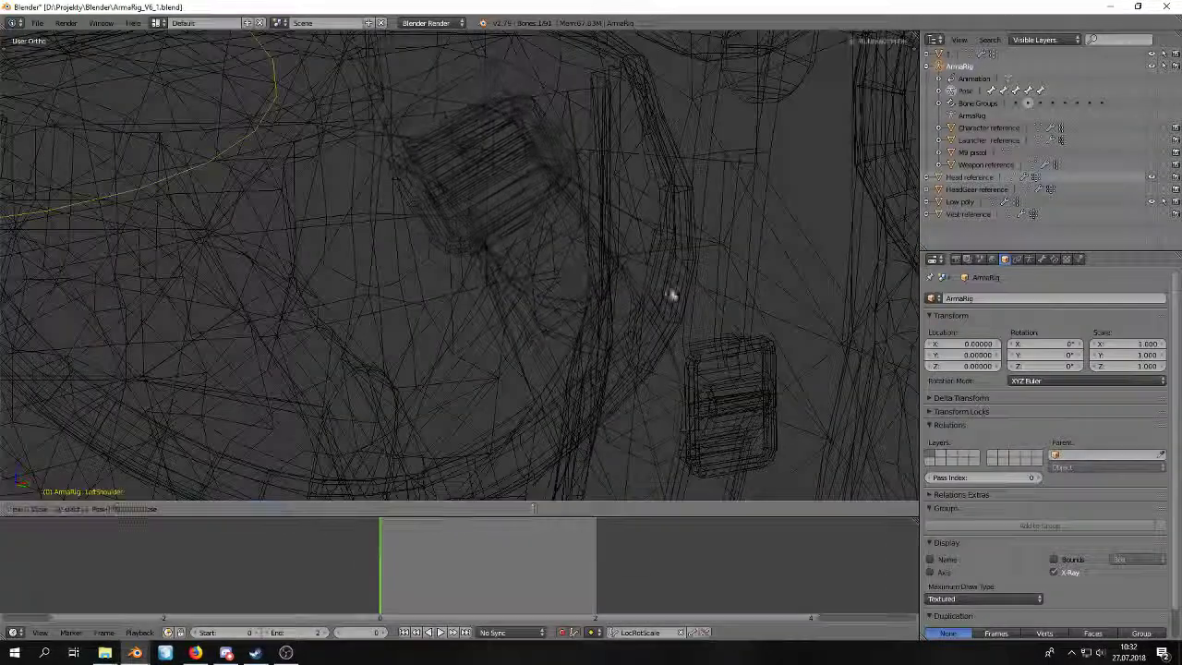
right_click(696, 289)
mouse_move(696, 289)
middle_mouse_down()
mouse_move(652, 282)
mouse_move(585, 309)
mouse_move(652, 308)
mouse_move(686, 247)
mouse_move(667, 287)
mouse_move(702, 299)
middle_mouse_up()
key("g")
right_click(683, 280)
key("z")
key("z")
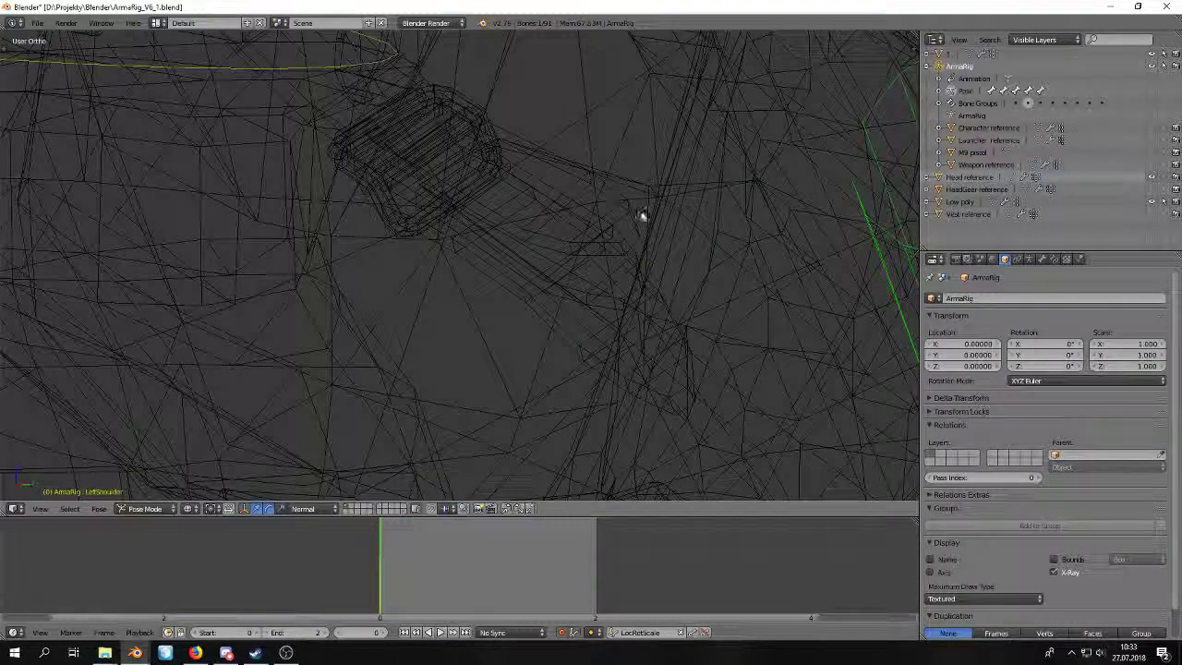
key("z")
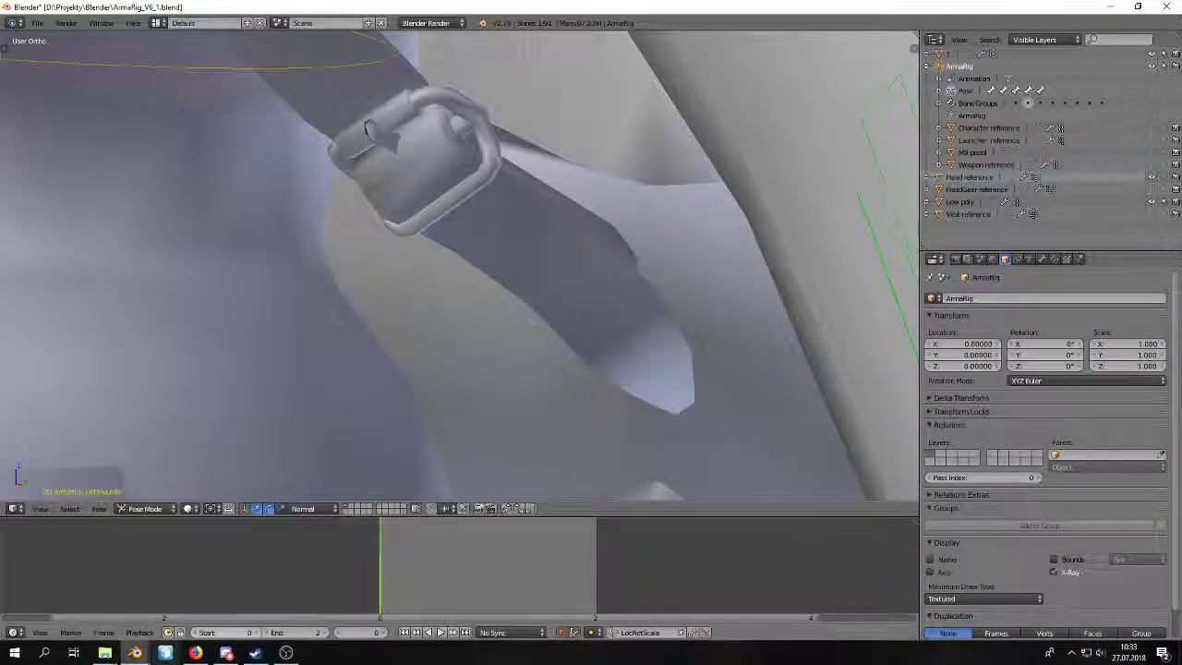
Switch to the Blender window with Siipuli_low.blend and open the backpack in Edit Mode with solid shading.
left_click(148, 659)
mouse_move(186, 607)
mouse_move(308, 599)
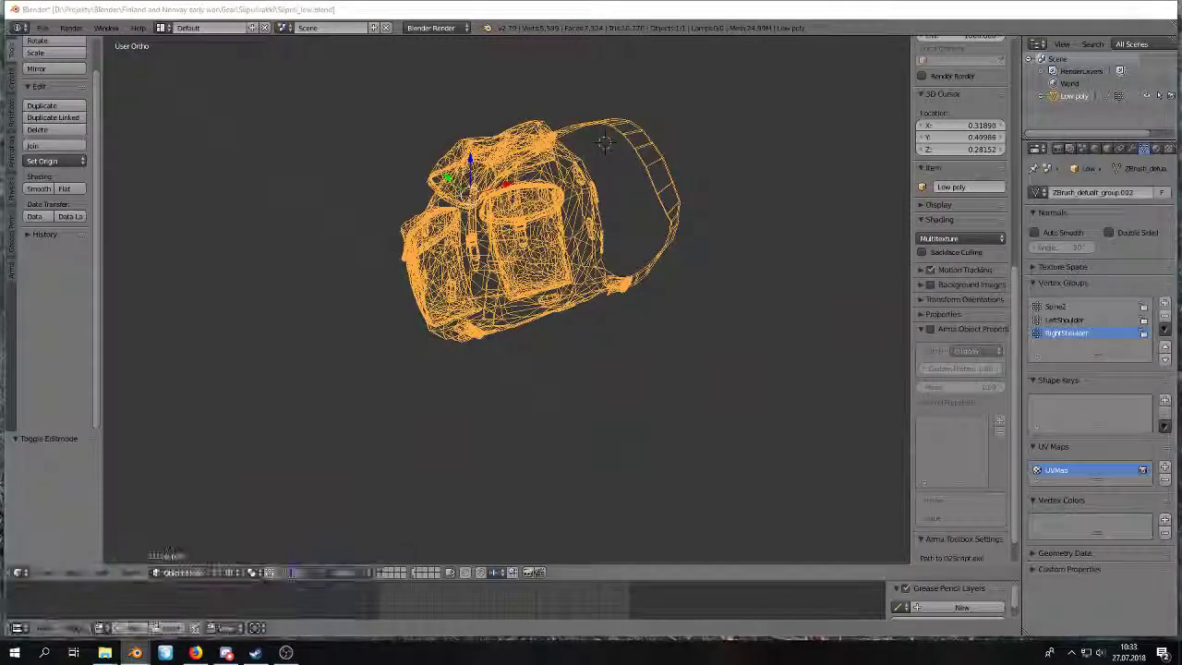
left_click(65, 598)
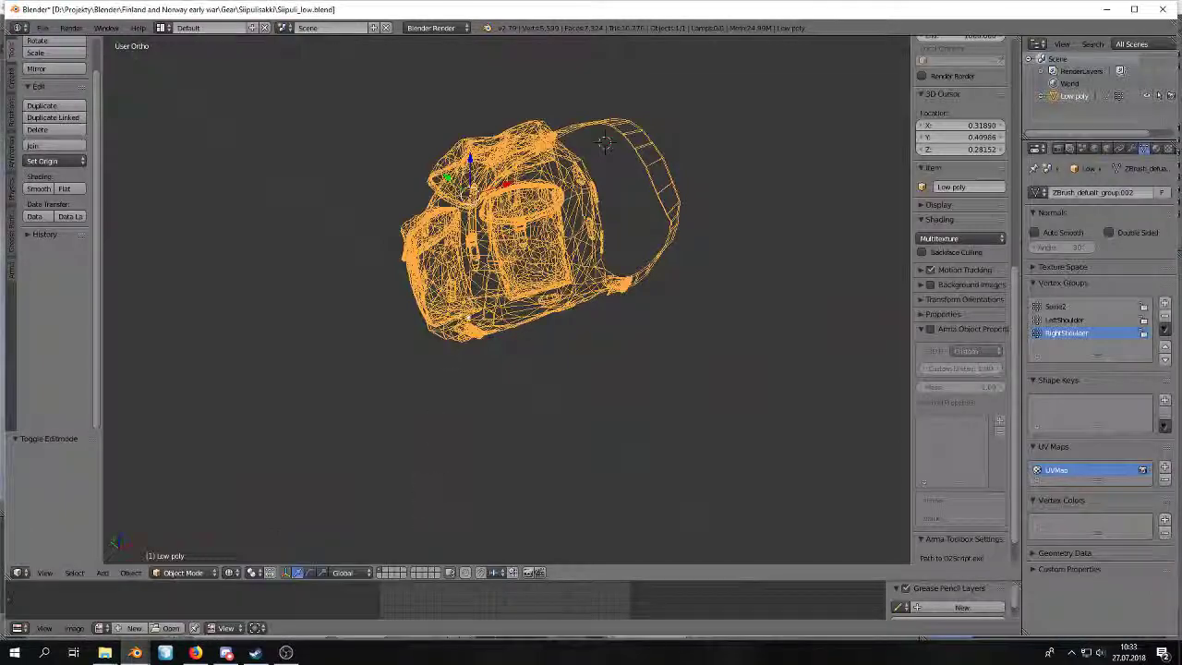
key("Tab")
scroll(469, 317, "up", 2)
key("z")
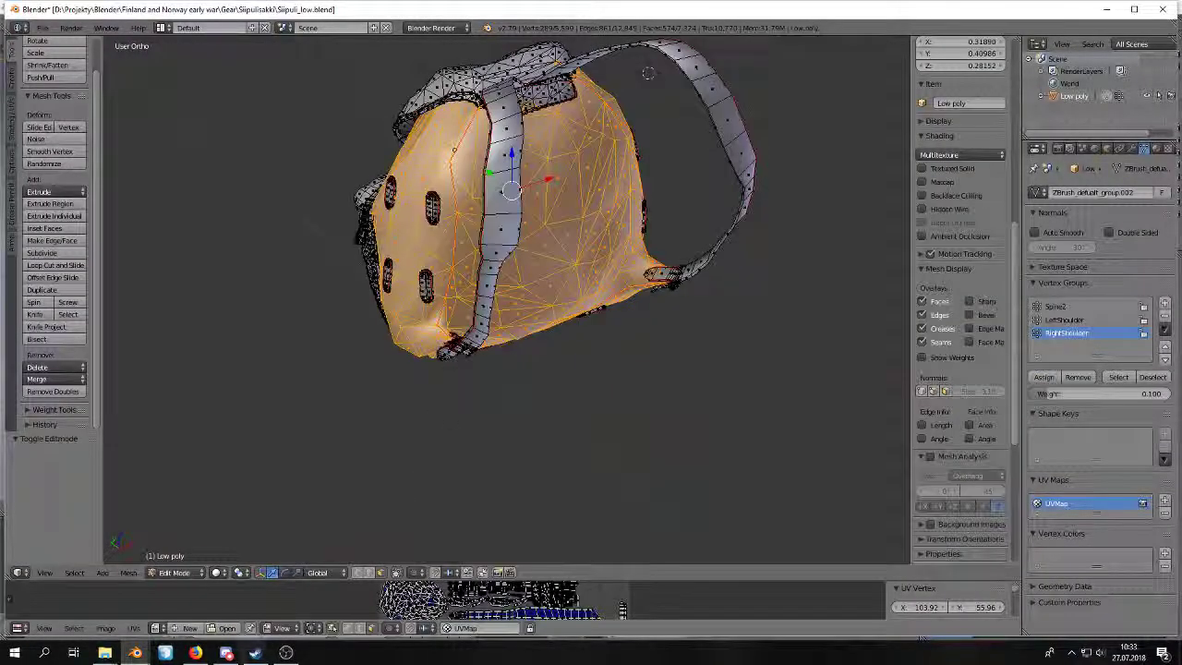
left_click(171, 571)
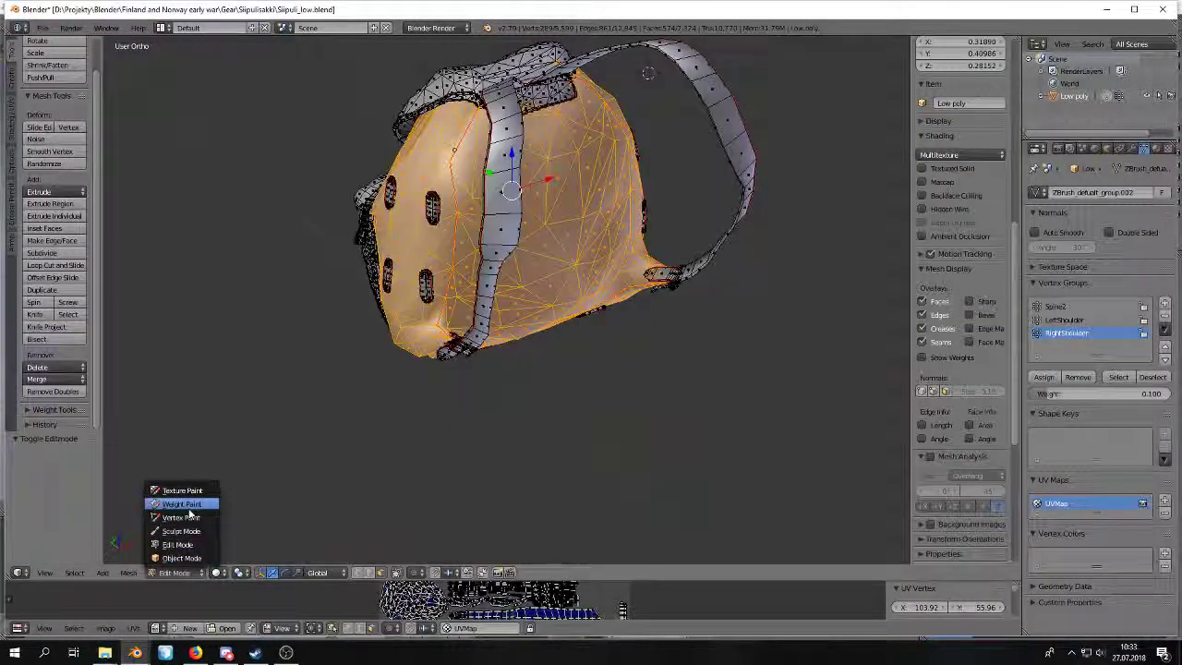
Select the linked flat faces of the left buckle's bar and assign them to the LeftShoulder group with weight 0.100.
middle_click_drag(443, 268, 581, 304)
scroll(492, 257, "up", 7)
middle_click_drag(563, 360, 497, 270, "shift")
key("a")
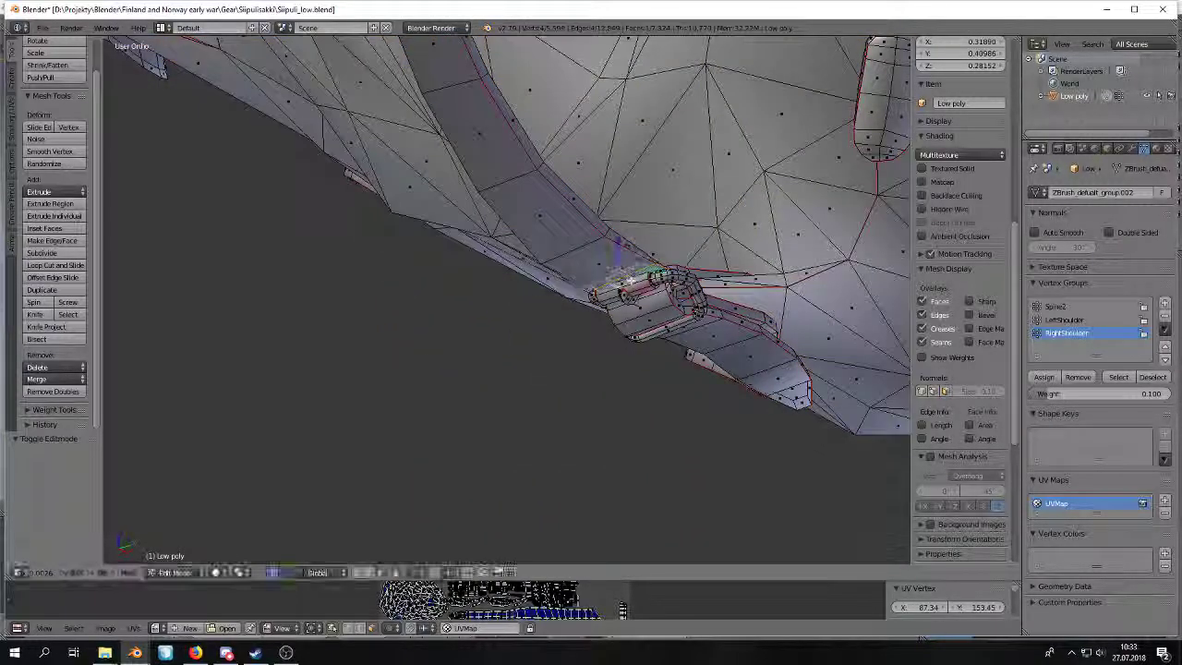
right_click(625, 283)
middle_click_drag(656, 281, 566, 309, "shift")
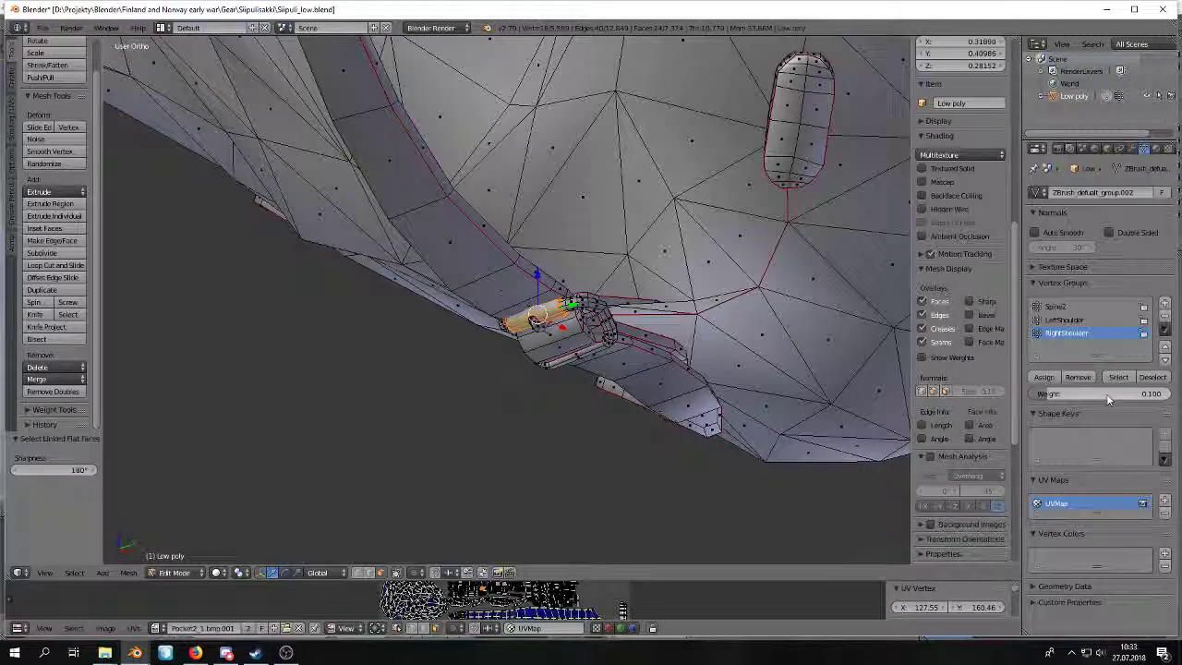
left_click(1076, 321)
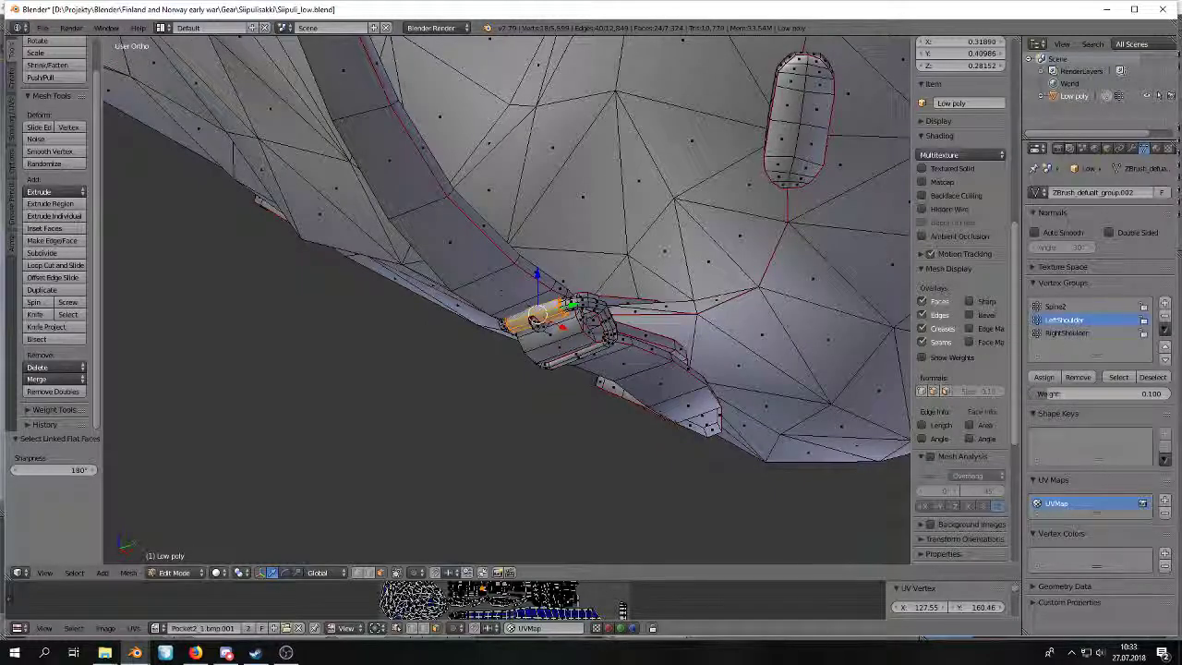
left_click(1042, 378)
Select the two vertices at the inner end of the left strap behind its buckle and assign them to the Spine2 group.
middle_click_drag(684, 377, 636, 359)
mouse_move(475, 328)
middle_mouse_down()
mouse_move(498, 336)
mouse_move(517, 280)
mouse_move(579, 349)
mouse_move(573, 339)
middle_mouse_up()
scroll(494, 339, "up", 3)
key("z")
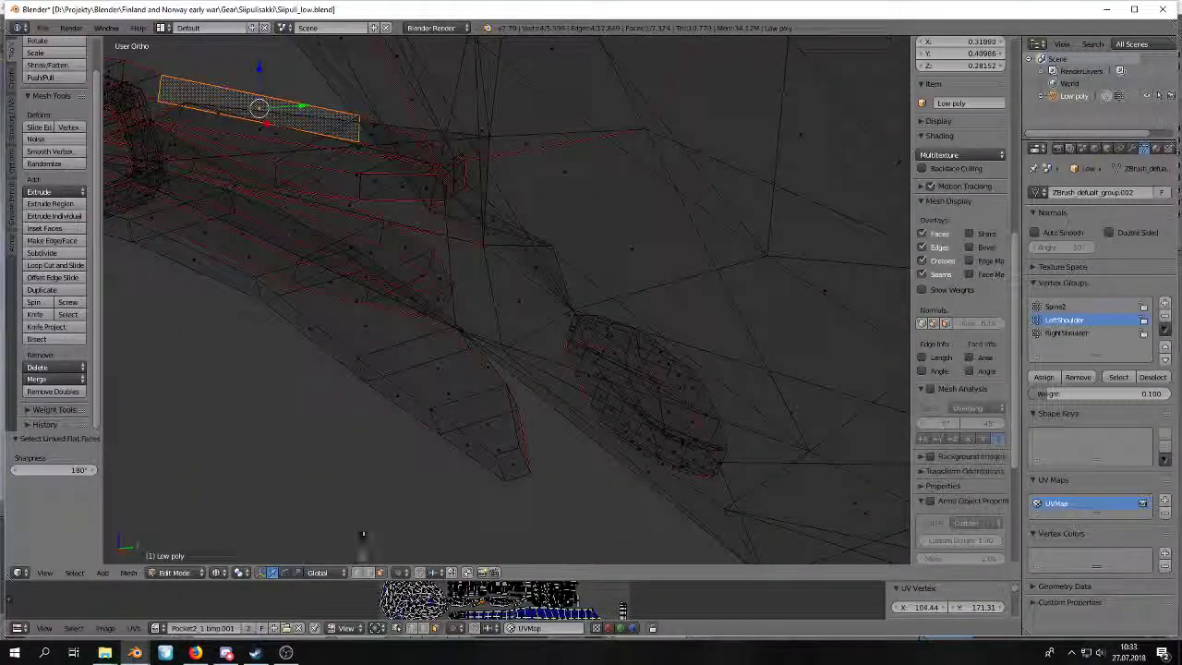
right_click(447, 202)
right_click(465, 188, "shift")
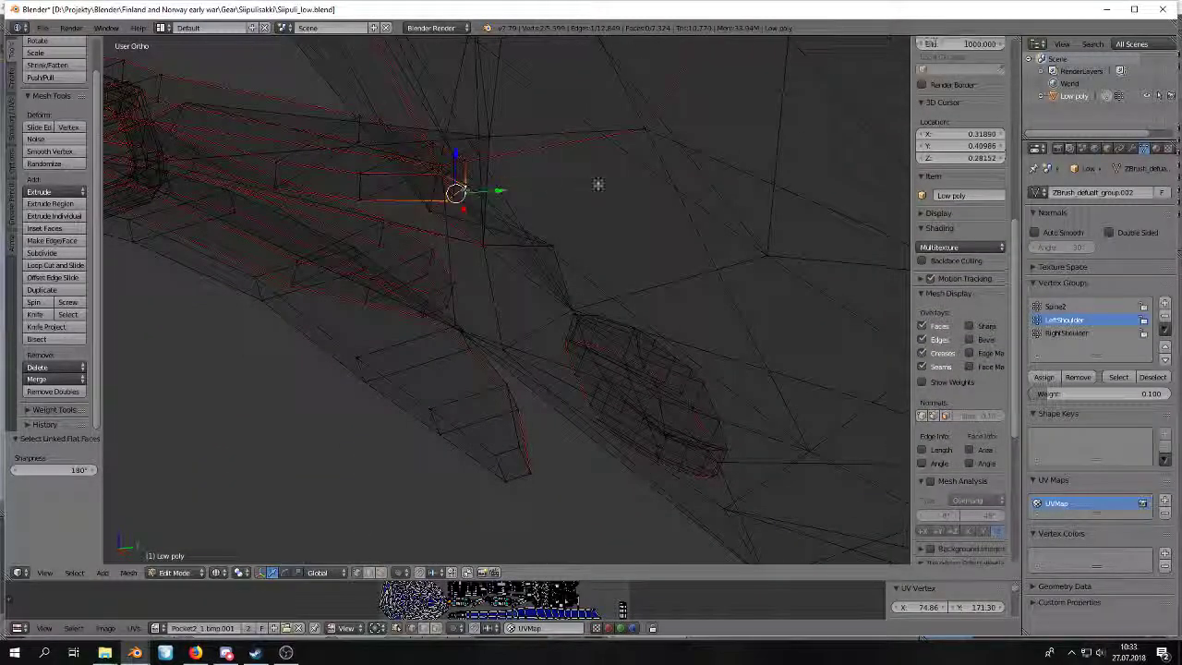
middle_click_drag(612, 185, 663, 228, "shift")
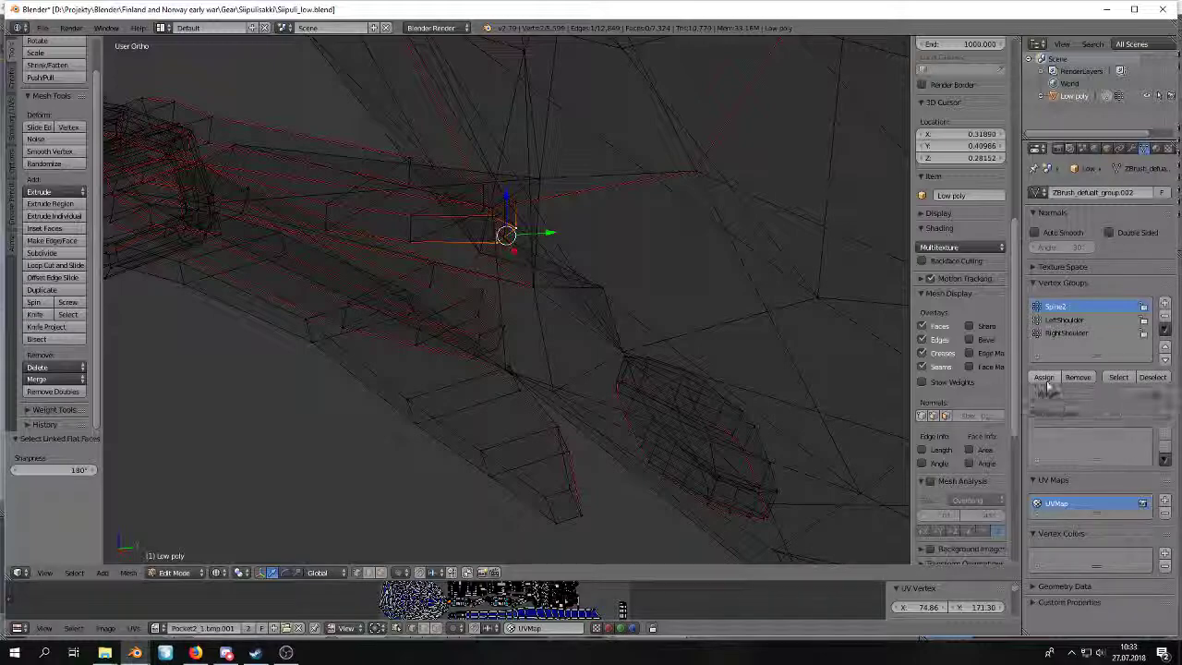
Normalize all vertex groups in Weight Paint mode, return to Object Mode and copy the backpack.
key("z")
scroll(503, 395, "down", 12)
key("a")
key("a")
middle_click_drag(471, 318, 480, 388)
key("Tab")
middle_click_drag(317, 283, 182, 222)
scroll(247, 184, "down", 2)
scroll(92, 134, "up", 1)
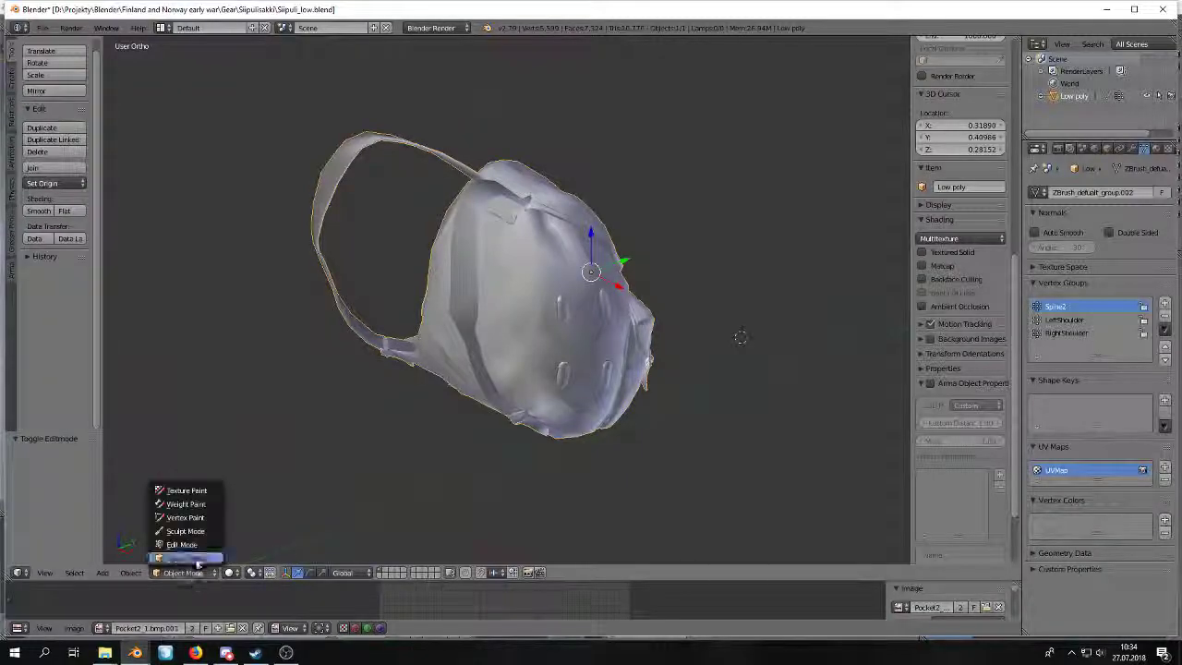
left_click(196, 506)
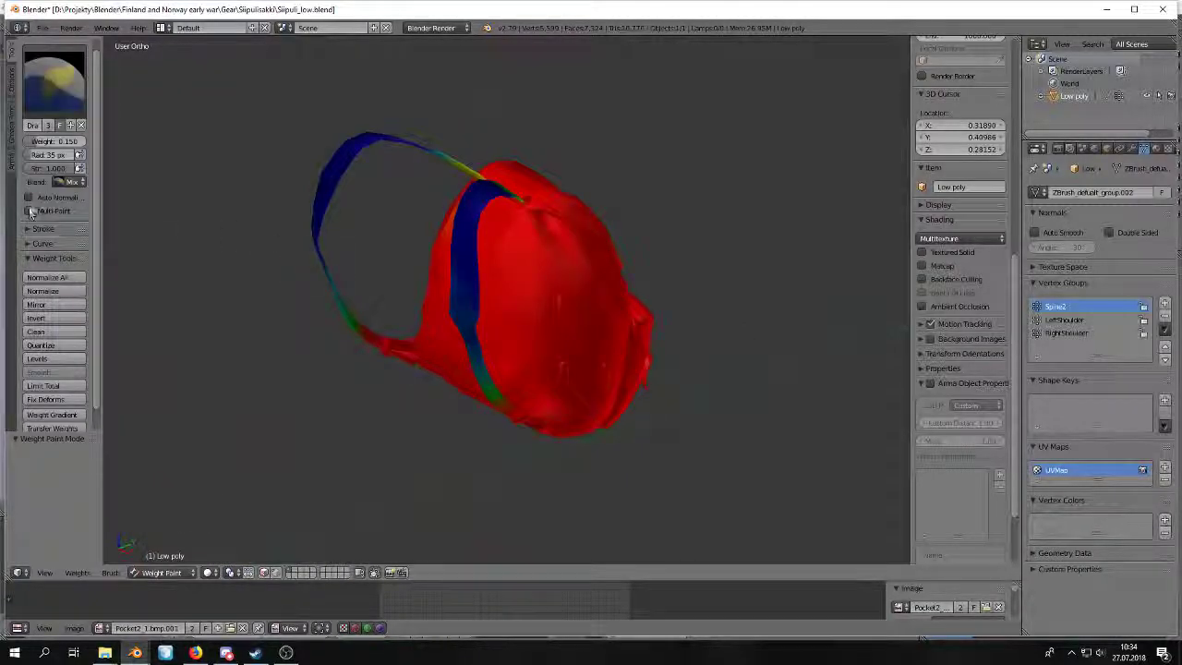
left_click(165, 572)
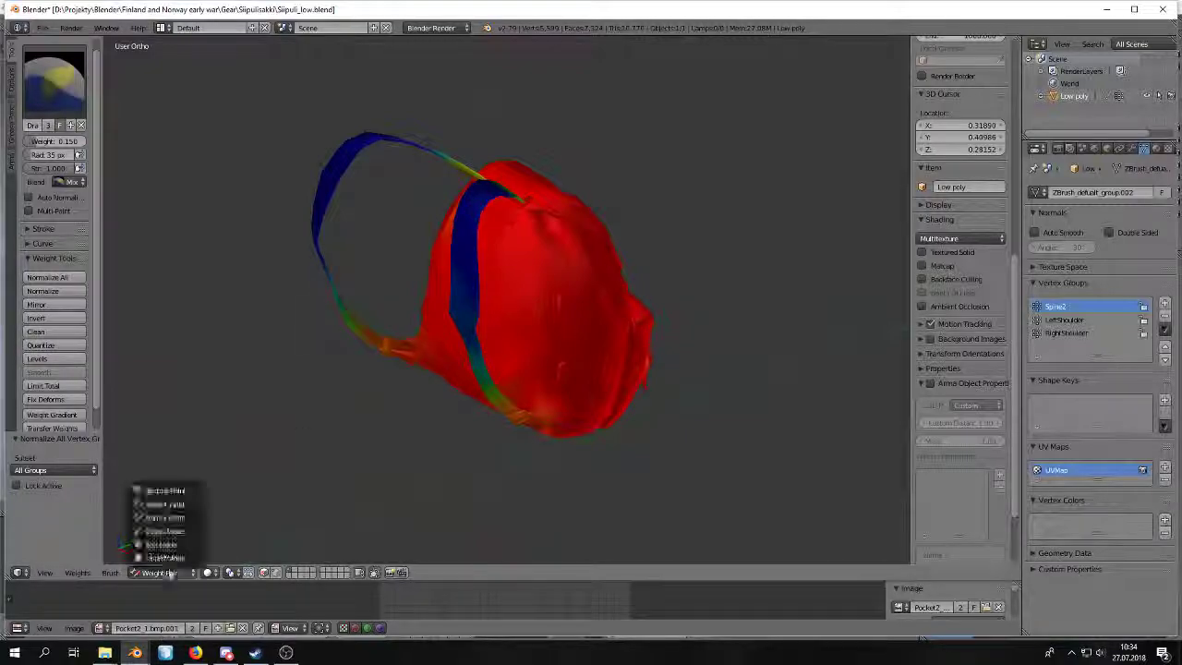
left_click(166, 554)
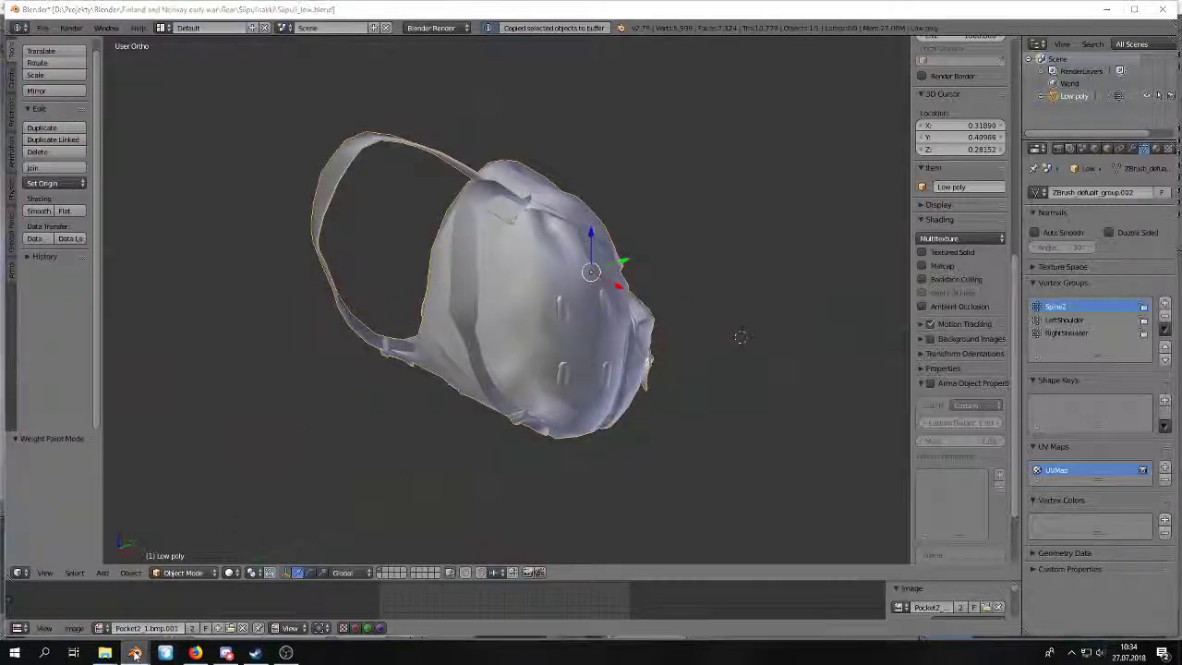
Switch to the Blender window with ArmaRig_V6_1.blend and replace the old backpack with the copied one.
mouse_move(135, 653)
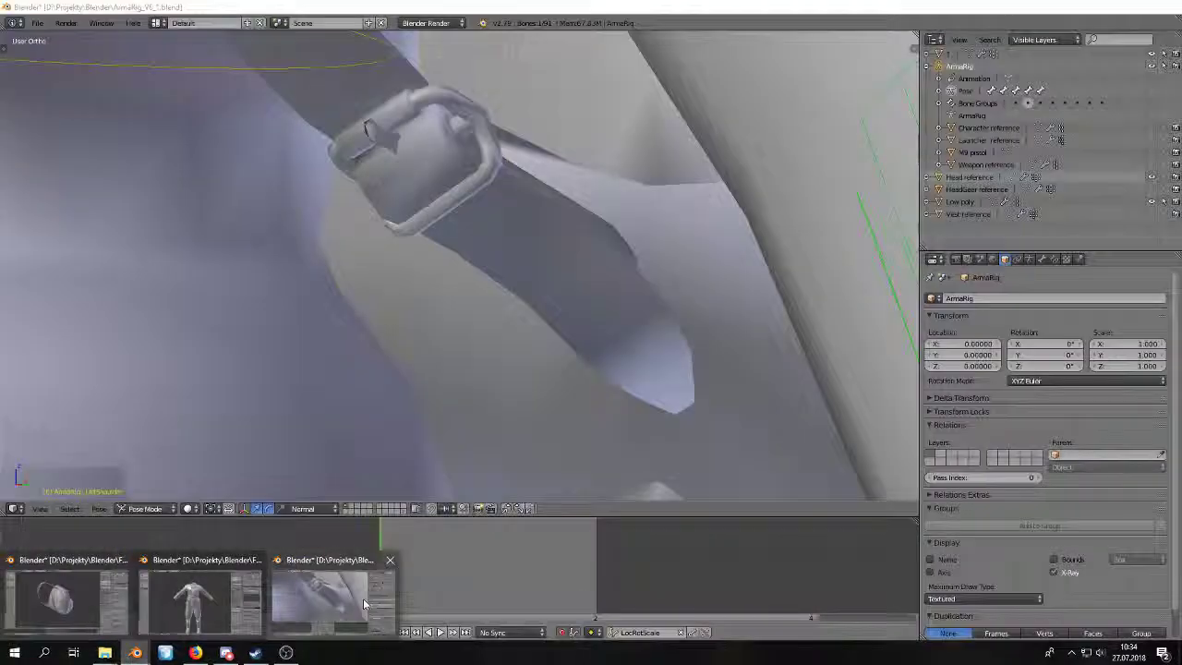
left_click(362, 598)
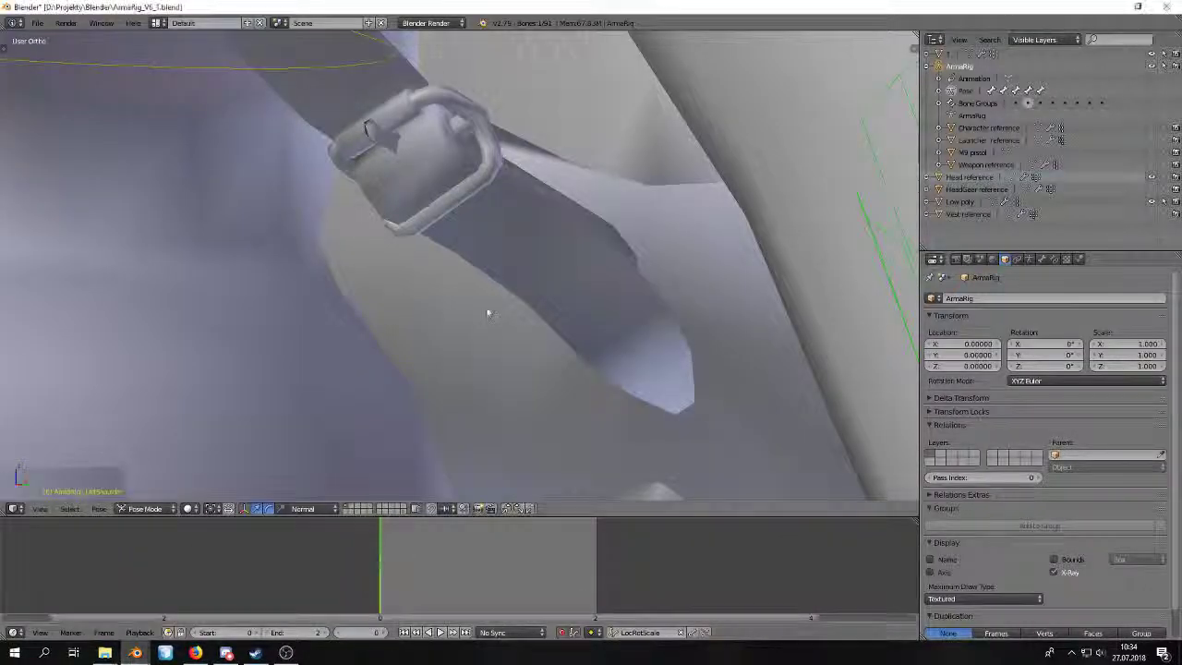
scroll(488, 311, "down", 8)
right_click(563, 262)
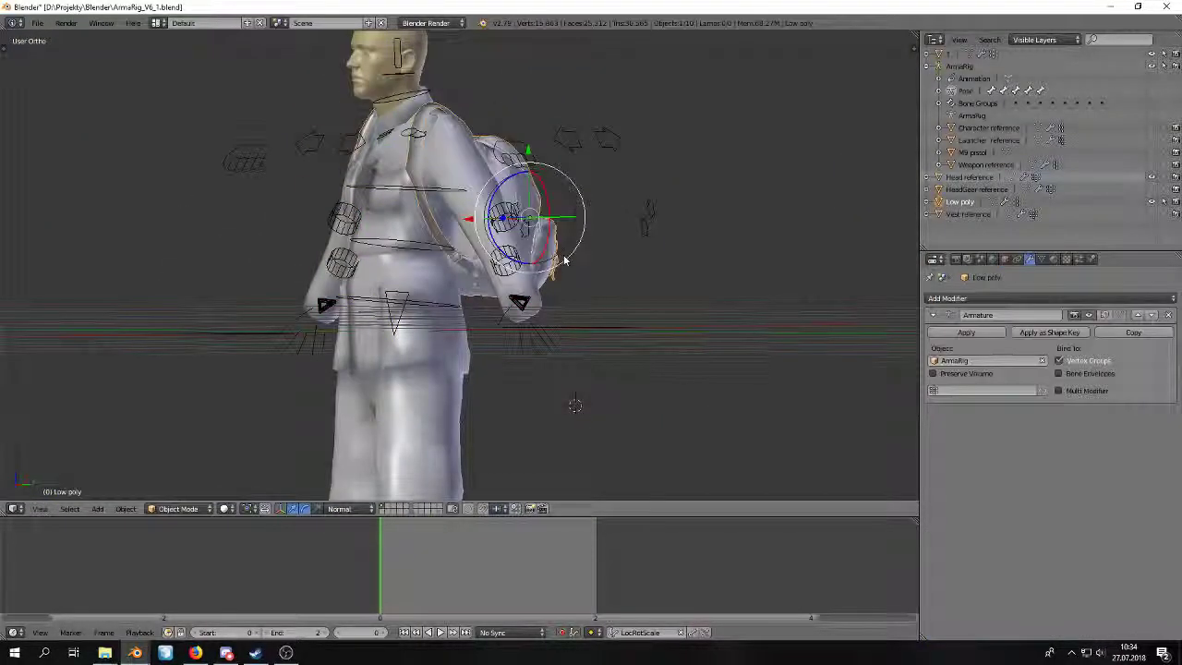
key("ctrl+v")
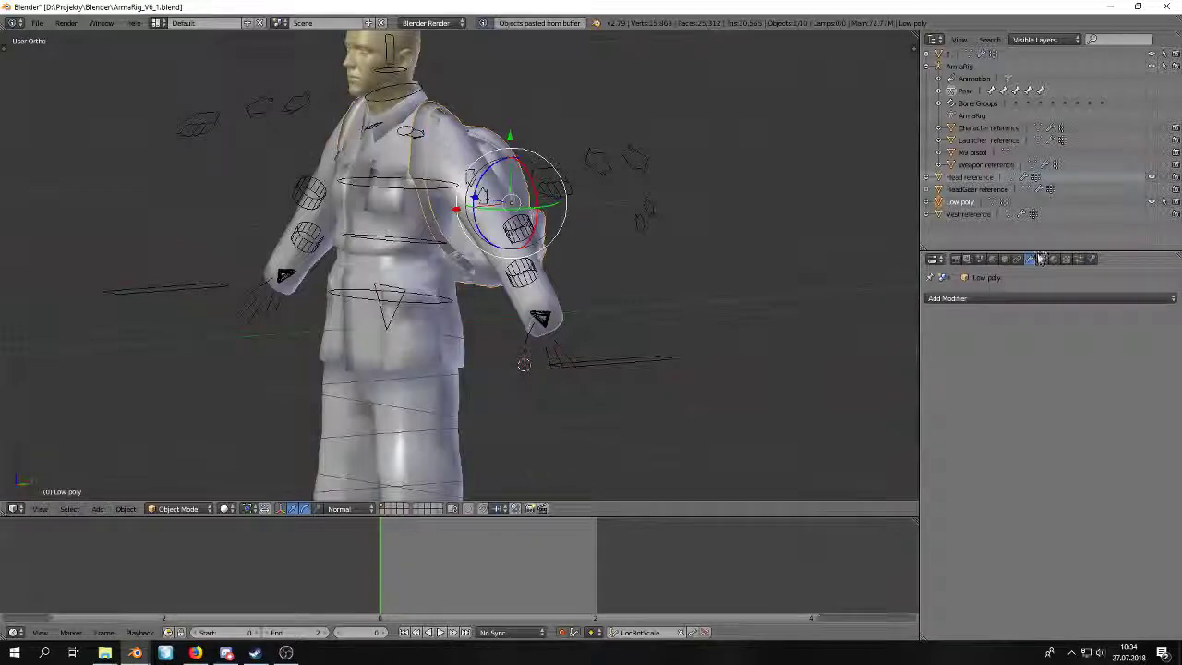
Give the newly pasted backpack an Armature modifier that targets ArmaRig.
left_click(1029, 298)
left_click(1040, 323)
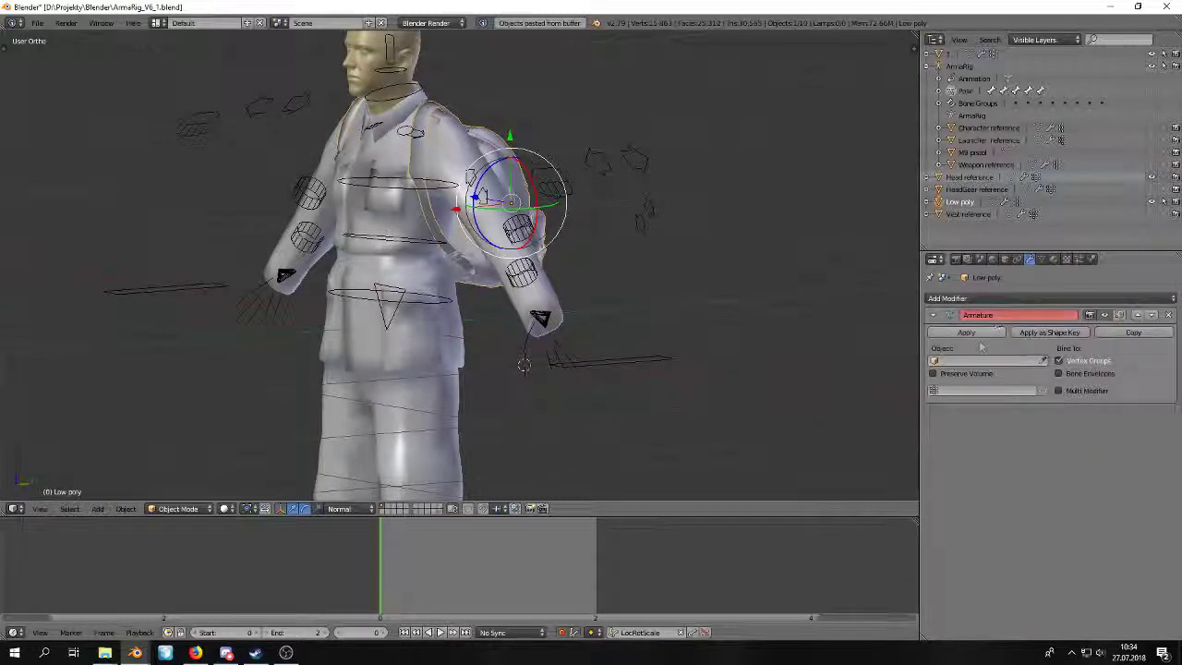
left_click(960, 378)
Select the LeftShoulder bone of ArmaRig and test-move and rotate it to check how the left strap deforms.
middle_click_drag(680, 298, 578, 256)
right_click(428, 138)
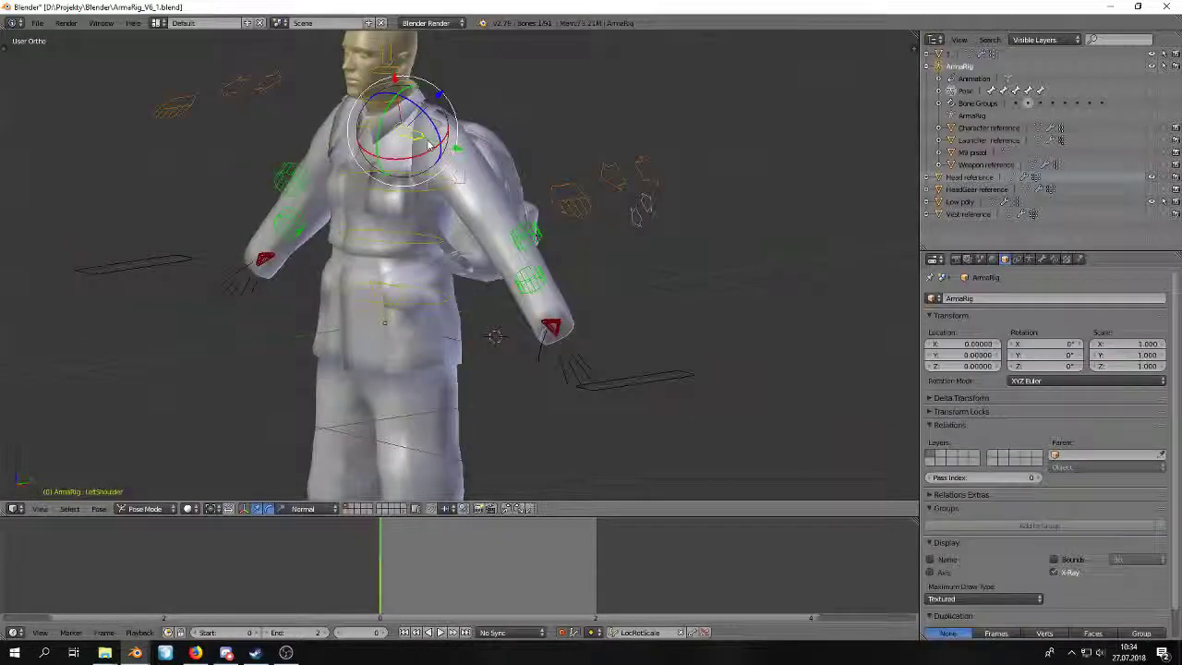
key("g")
right_click(441, 139)
scroll(441, 139, "up", 4)
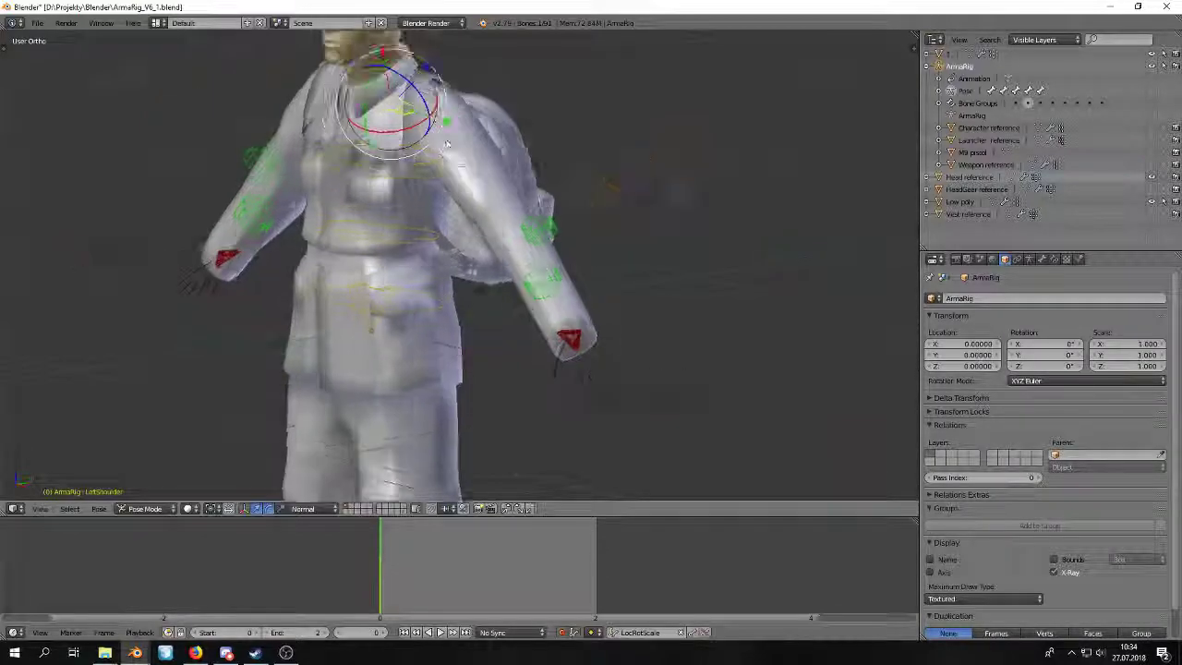
middle_click_drag(442, 138, 529, 222, "shift")
key("g")
right_click(638, 242)
middle_click_drag(646, 246, 661, 331)
key("g")
right_click(704, 255)
key("r")
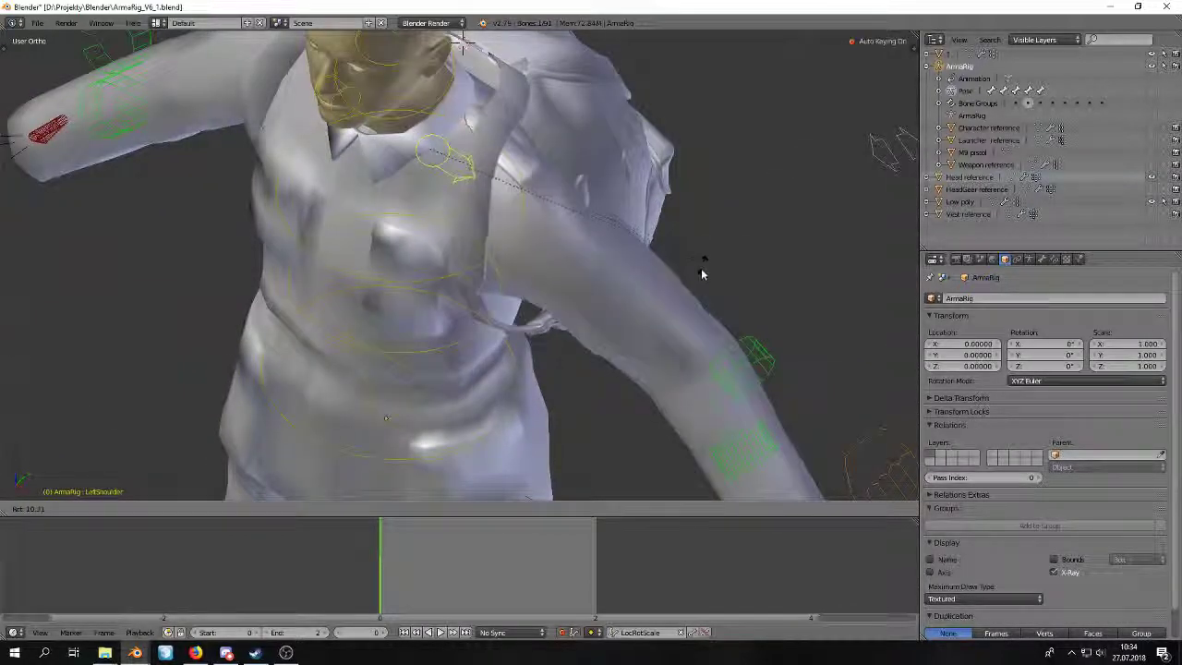
key("r")
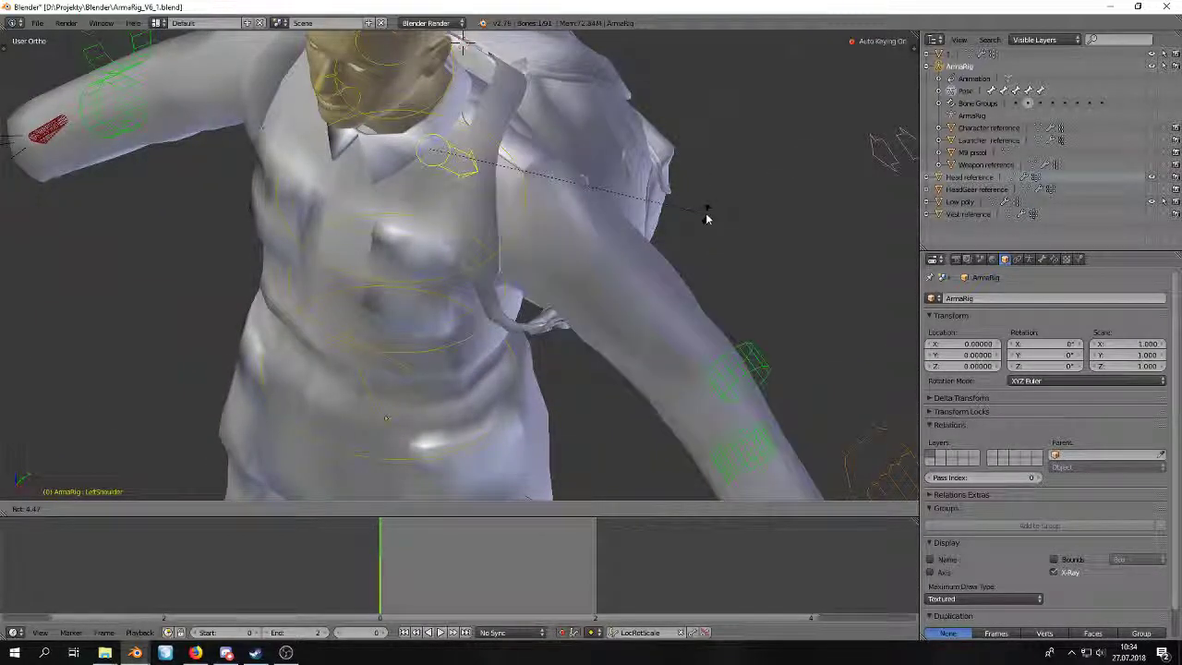
middle_click_drag(703, 218, 701, 185)
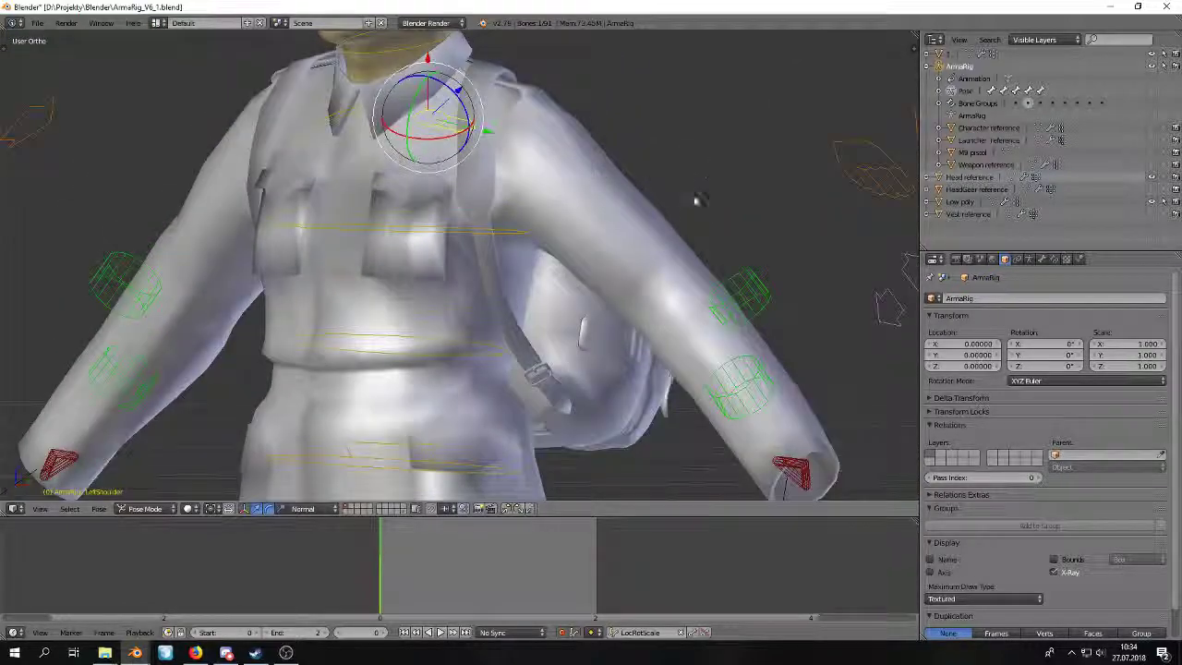
Test-rotate the RightShoulder bone in several views to check how the right strap and buckle deform.
middle_click_drag(461, 360, 535, 298)
middle_click_drag(513, 118, 568, 141)
key("r")
right_click(578, 157)
key("r")
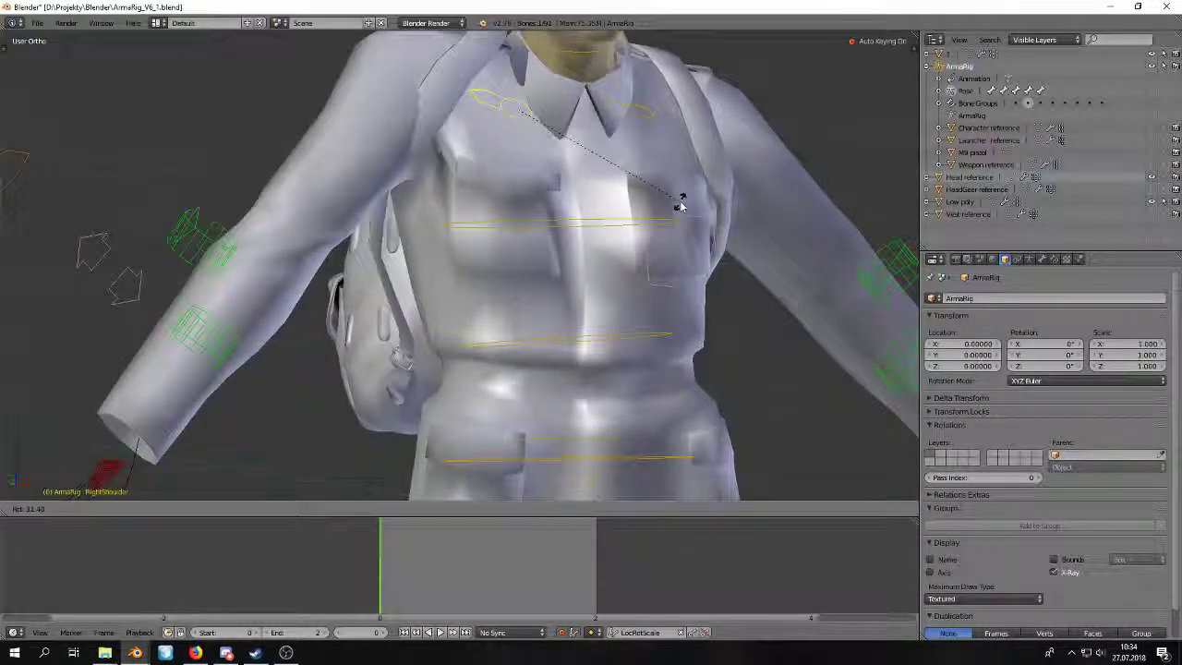
left_click(681, 198)
middle_click_drag(680, 198, 651, 124)
key("r")
right_click(649, 174)
middle_click_drag(649, 172, 611, 185)
key("r")
left_click(623, 275)
middle_click_drag(622, 274, 646, 120)
Rotate the left and right shoulder bones once more to recheck both straps and buckles.
middle_click_drag(469, 186, 664, 150)
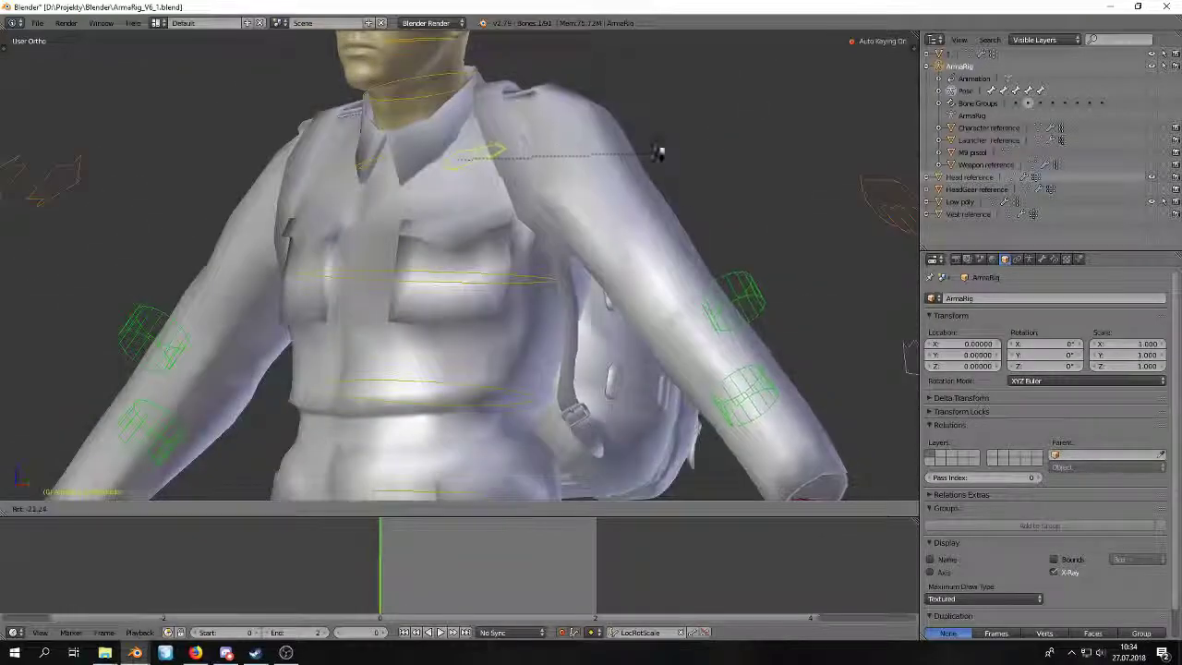
key("r")
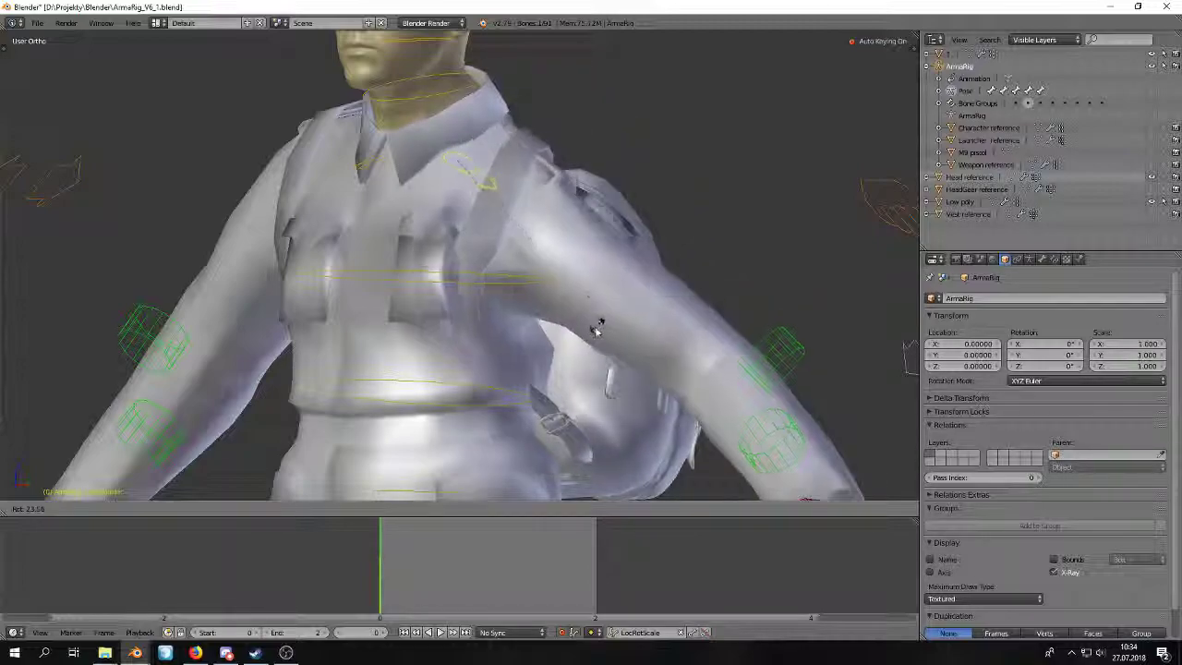
left_click(599, 324)
middle_click_drag(599, 324, 679, 254)
right_click(585, 151)
middle_click_drag(586, 151, 299, 494)
key("r")
left_click(567, 335)
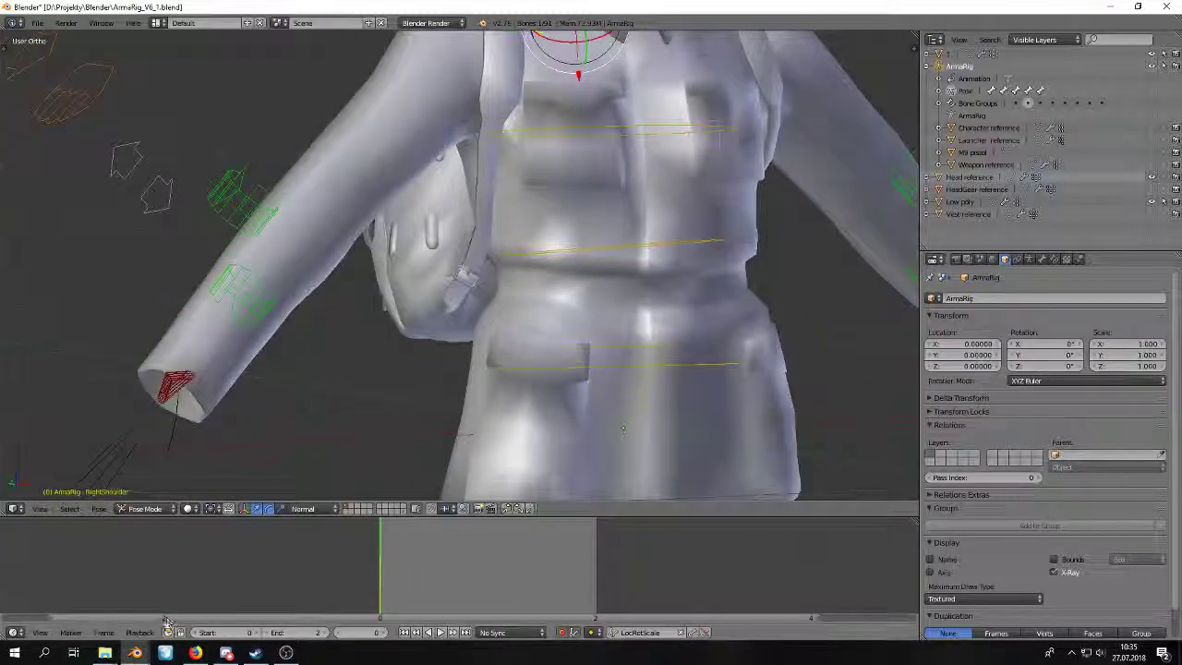
Close the ArmaRig_V6_1.blend window without saving and return to Siipuli_low.blend.
mouse_move(135, 652)
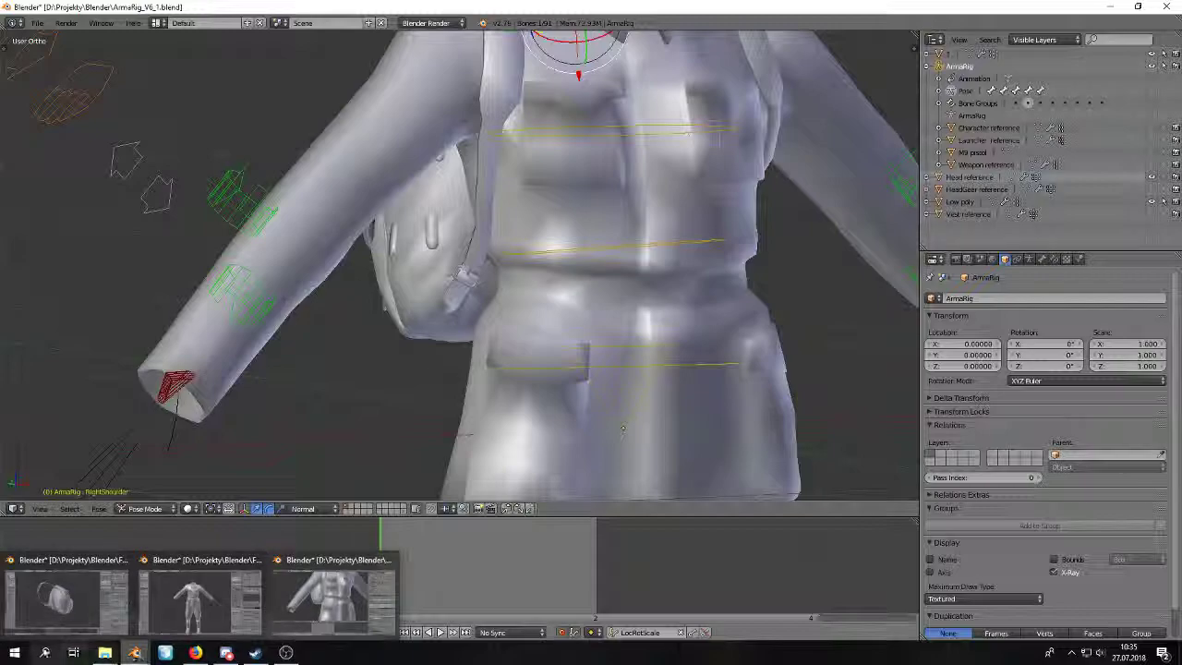
left_click(1162, 6)
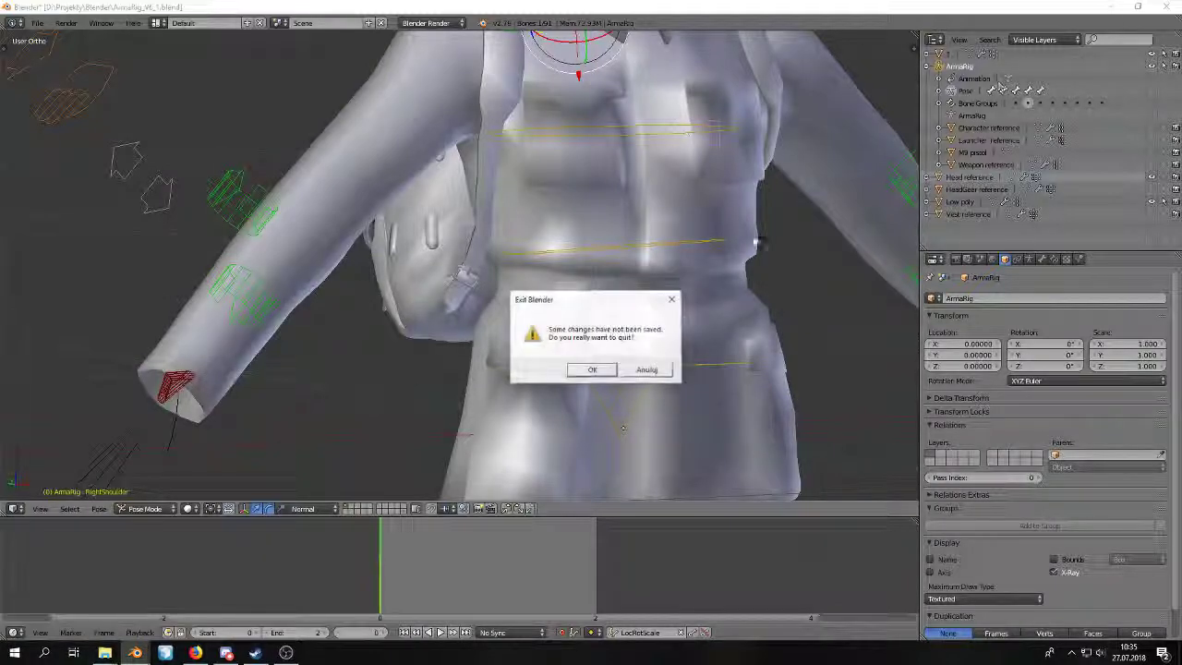
left_click(592, 370)
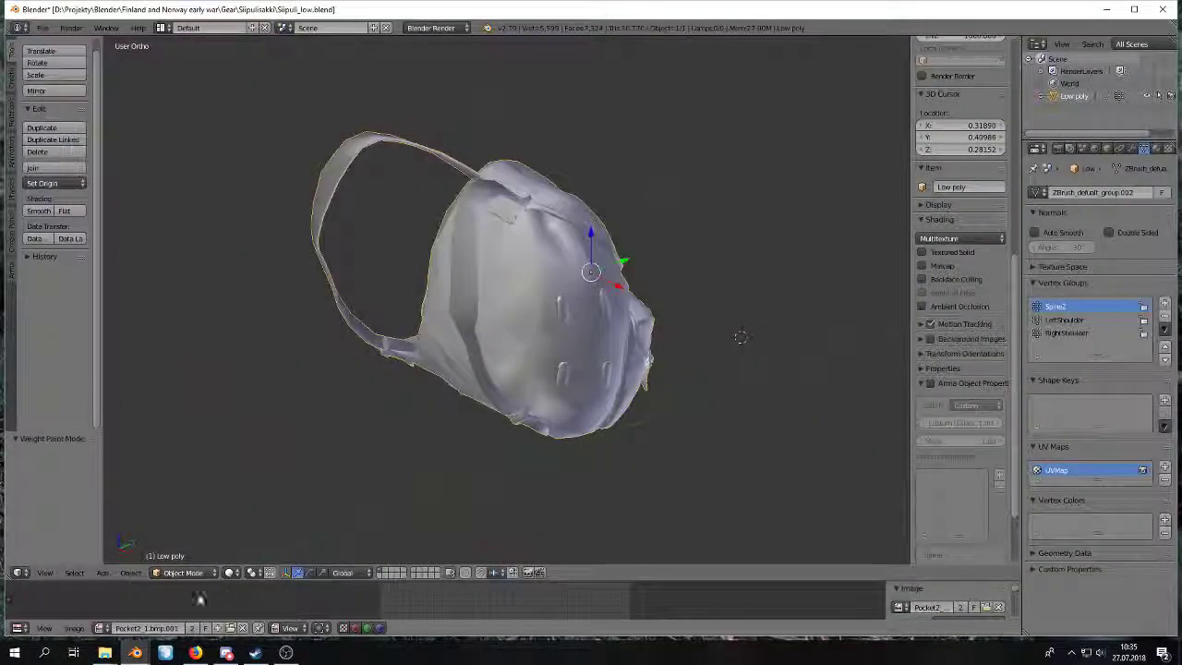
Put the backpack in Weight Paint mode and make RightShoulder the active vertex group.
key("Tab")
middle_click_drag(741, 336, 672, 384)
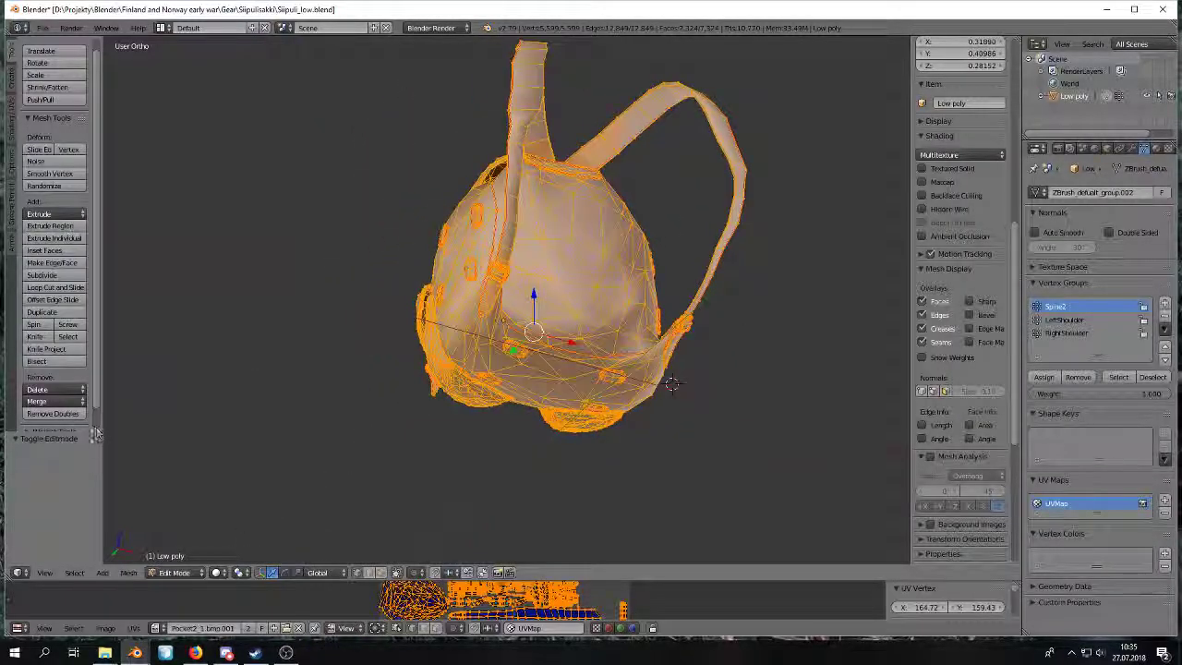
left_click(174, 573)
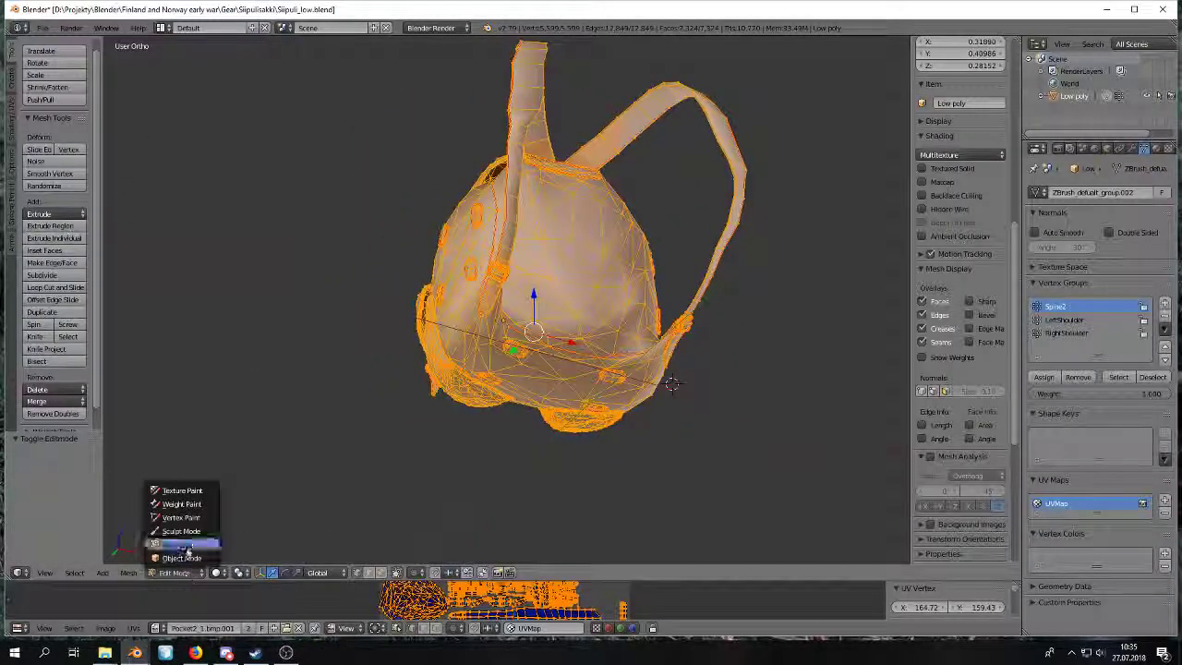
left_click(182, 504)
scroll(398, 268, "up", 6)
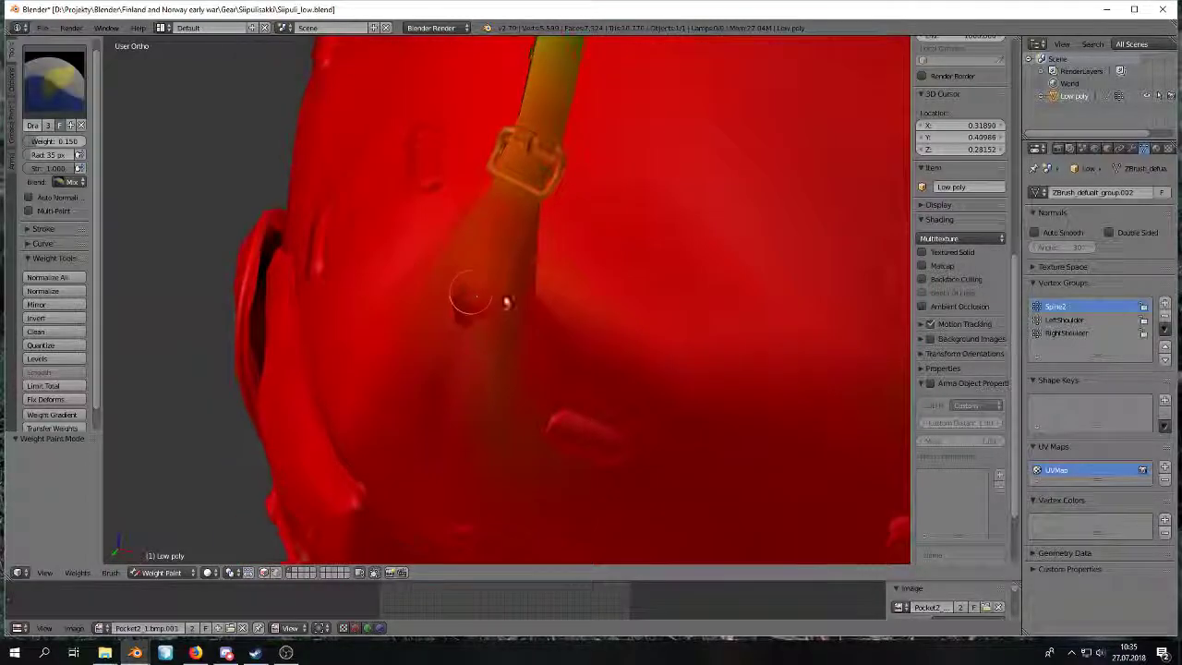
left_click(1066, 319)
left_click(1069, 333)
Set the brush weight to 0.050 and touch up the RightShoulder weights on the strap end below the right buckle.
mouse_move(473, 346)
middle_mouse_down()
mouse_move(557, 369)
mouse_move(409, 264)
mouse_move(422, 299)
mouse_move(438, 285)
mouse_move(346, 268)
middle_mouse_up()
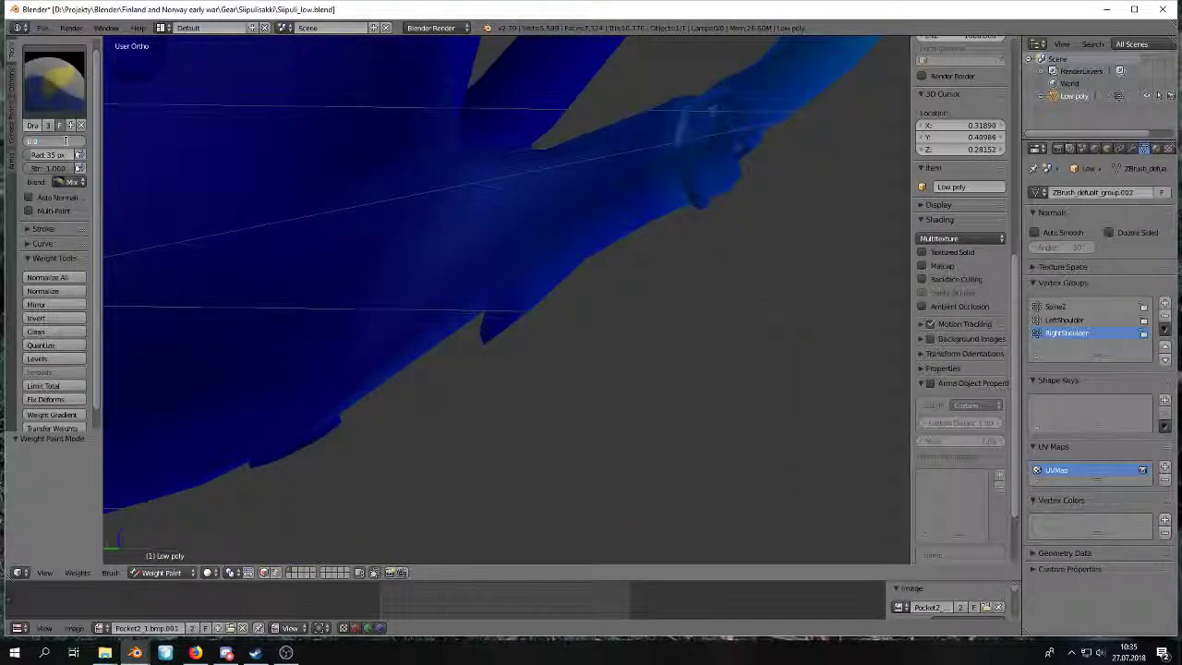
middle_click_drag(476, 363, 440, 328)
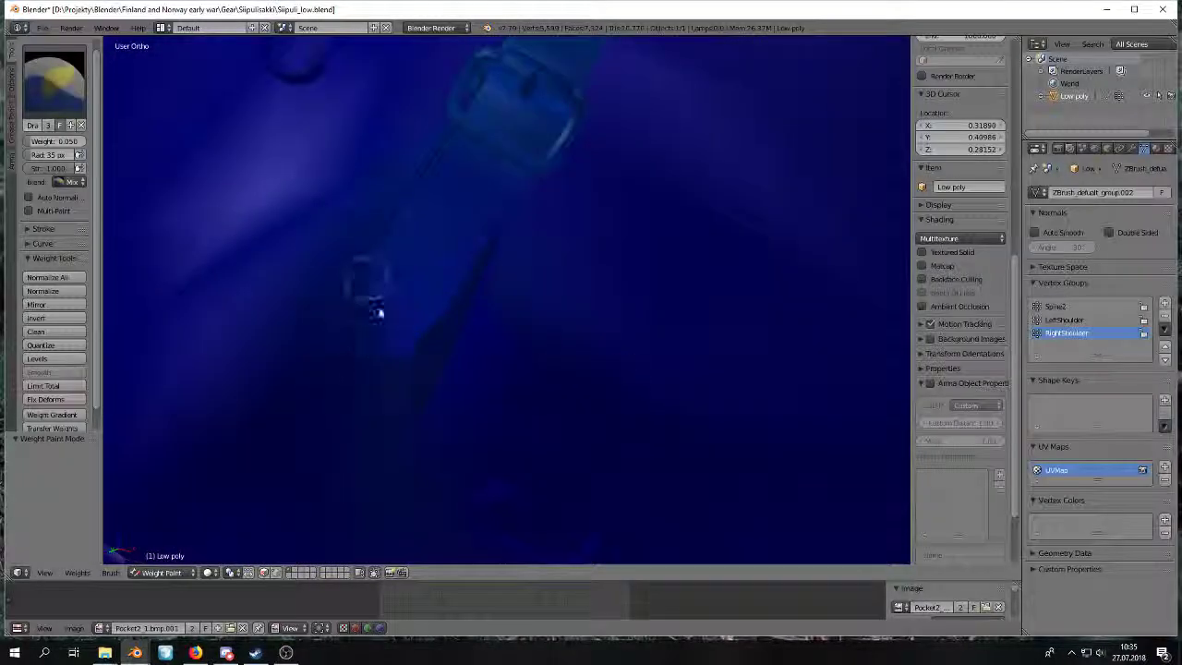
scroll(415, 311, "down", 8)
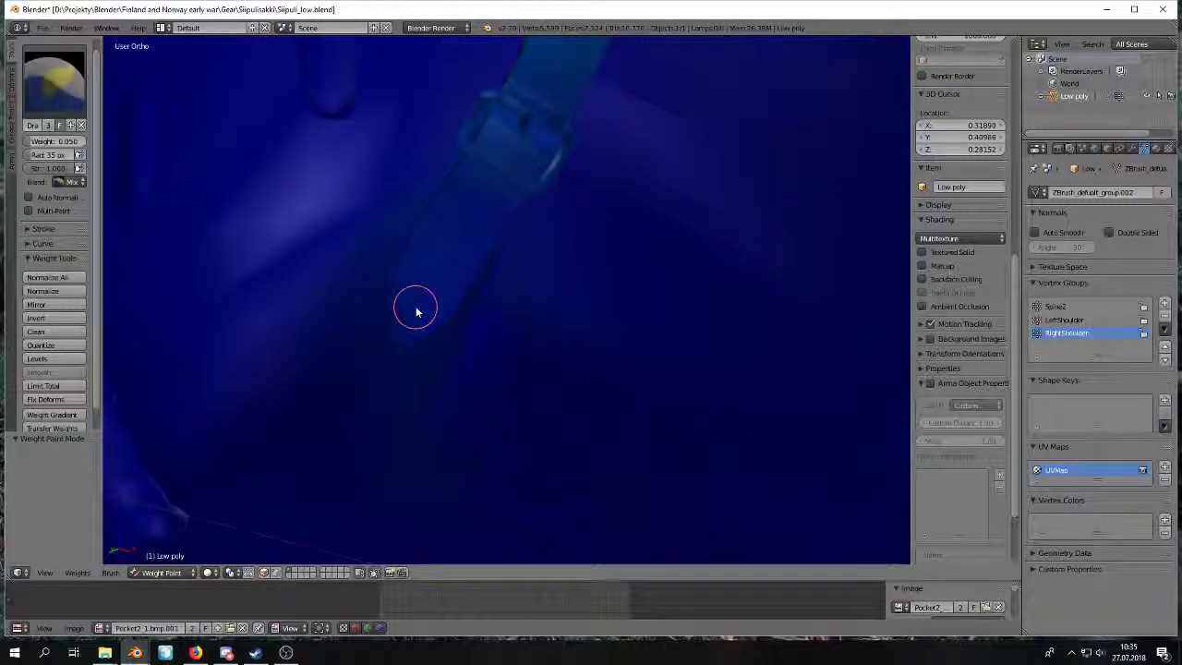
middle_click_drag(437, 301, 523, 157)
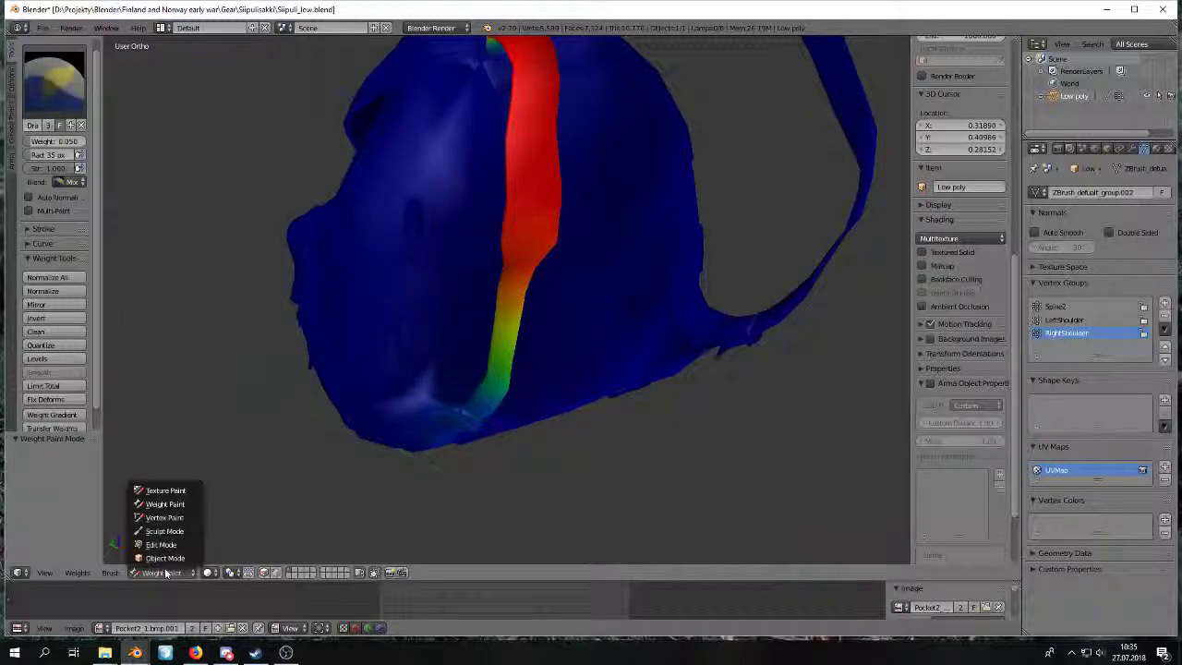
Normalize all of the backpack's vertex groups in Weight Paint mode and return to Object Mode.
left_click(157, 558)
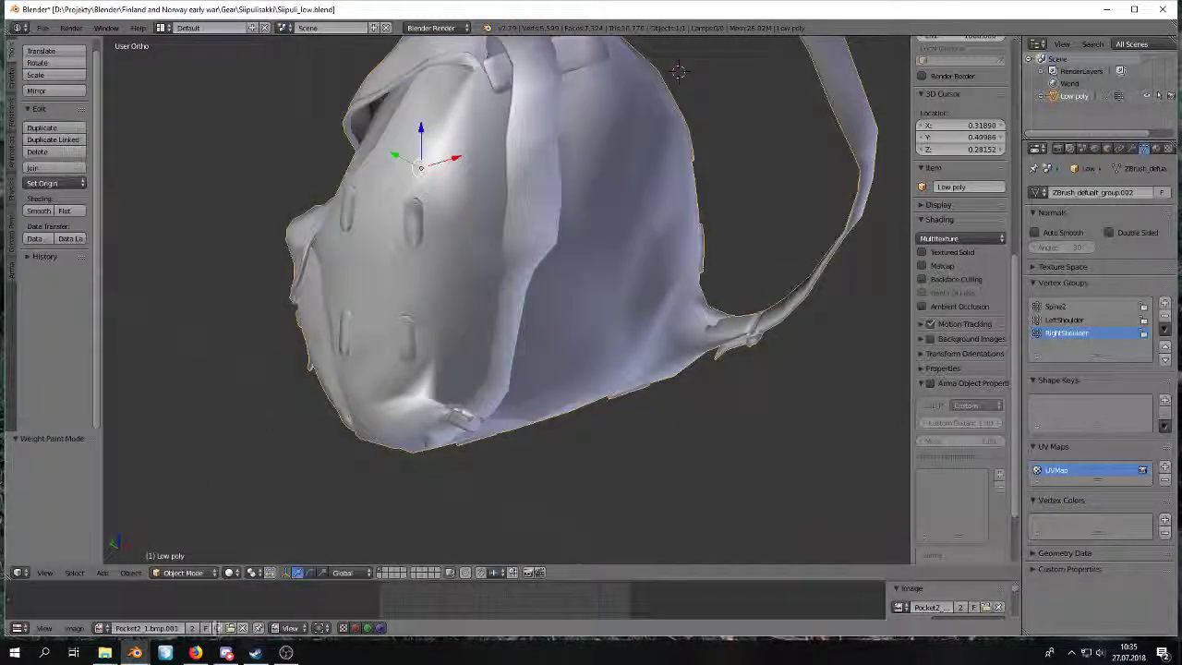
left_click(201, 573)
left_click(189, 504)
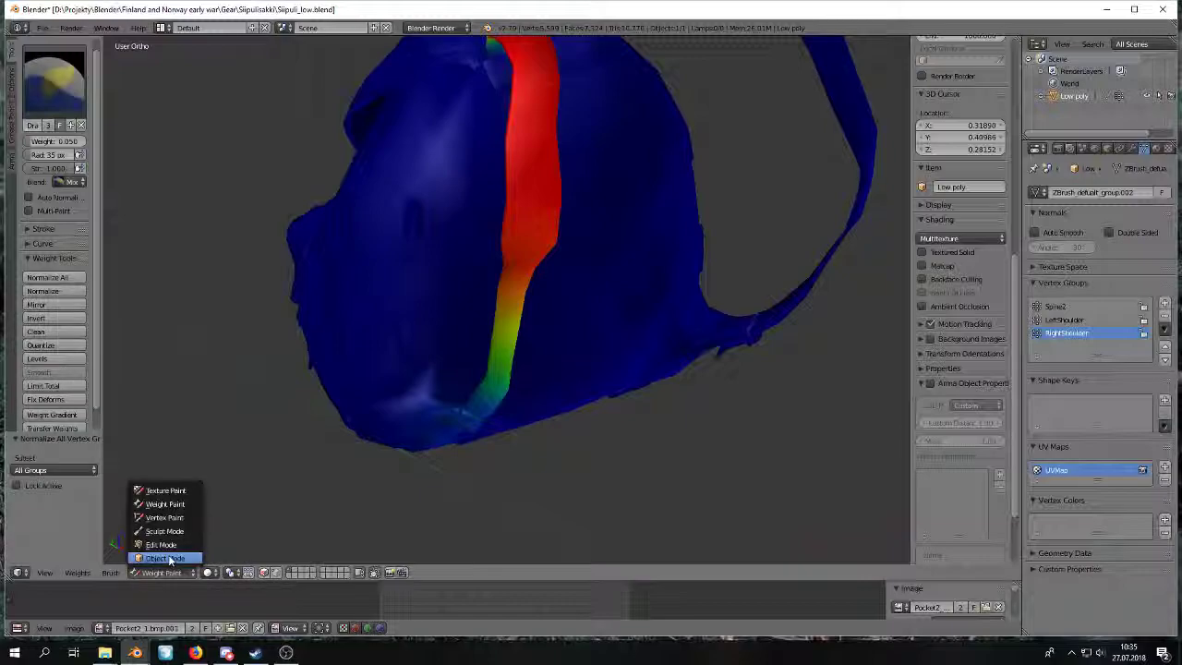
left_click(169, 561)
Save the weighted backpack in Siipuli_low.blend.
scroll(390, 339, "down", 3)
middle_click_drag(391, 339, 374, 95)
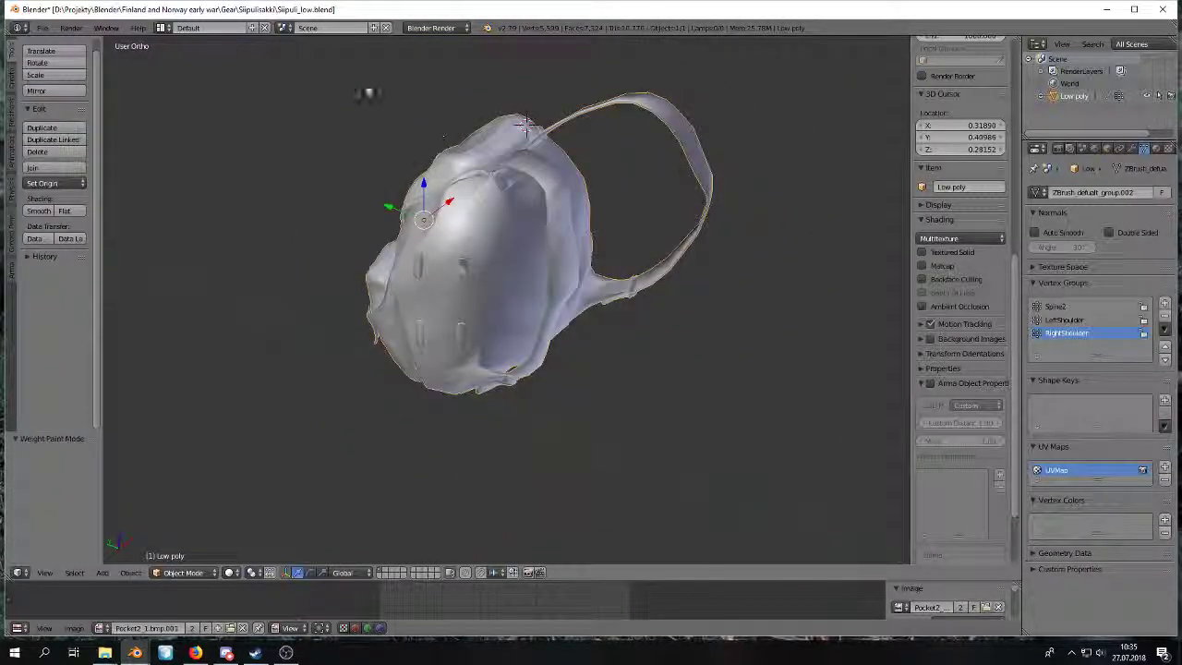
left_click(41, 28)
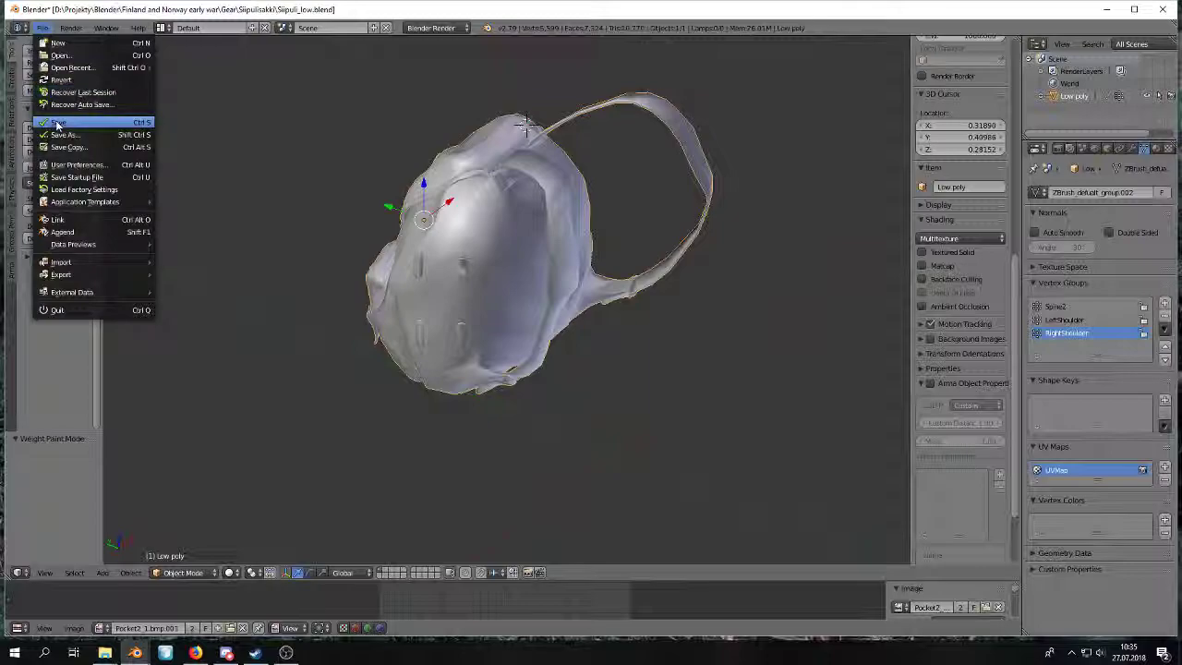
left_click(57, 123)
middle_click_drag(179, 138, 382, 155)
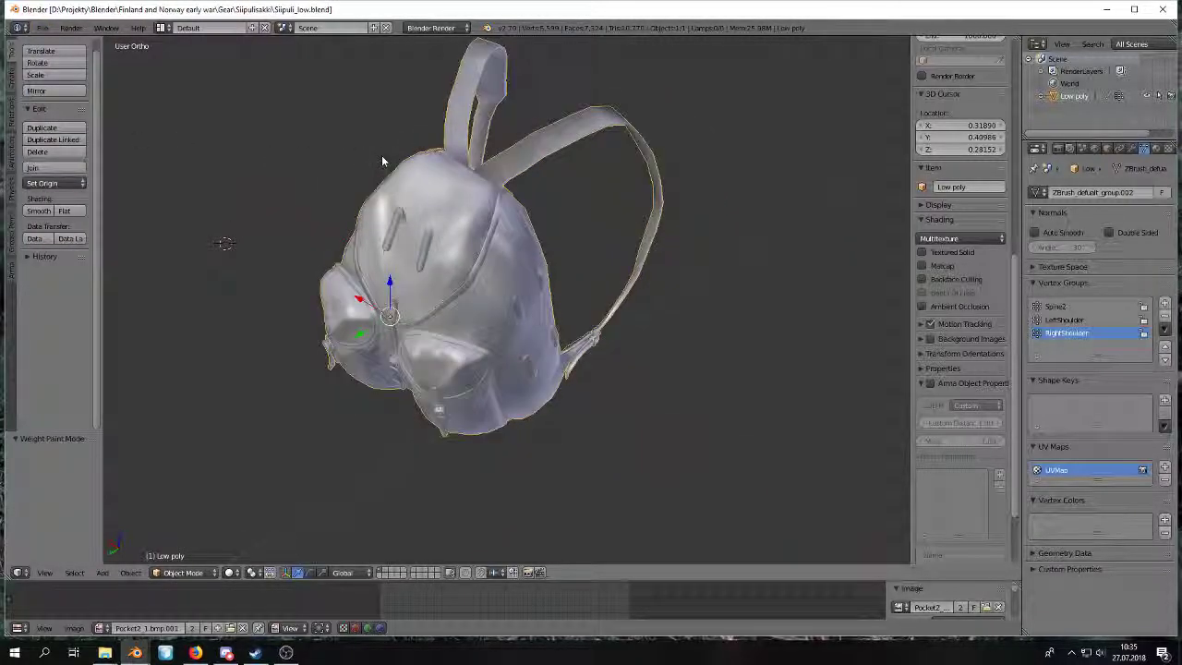
scroll(383, 160, "down", 2)
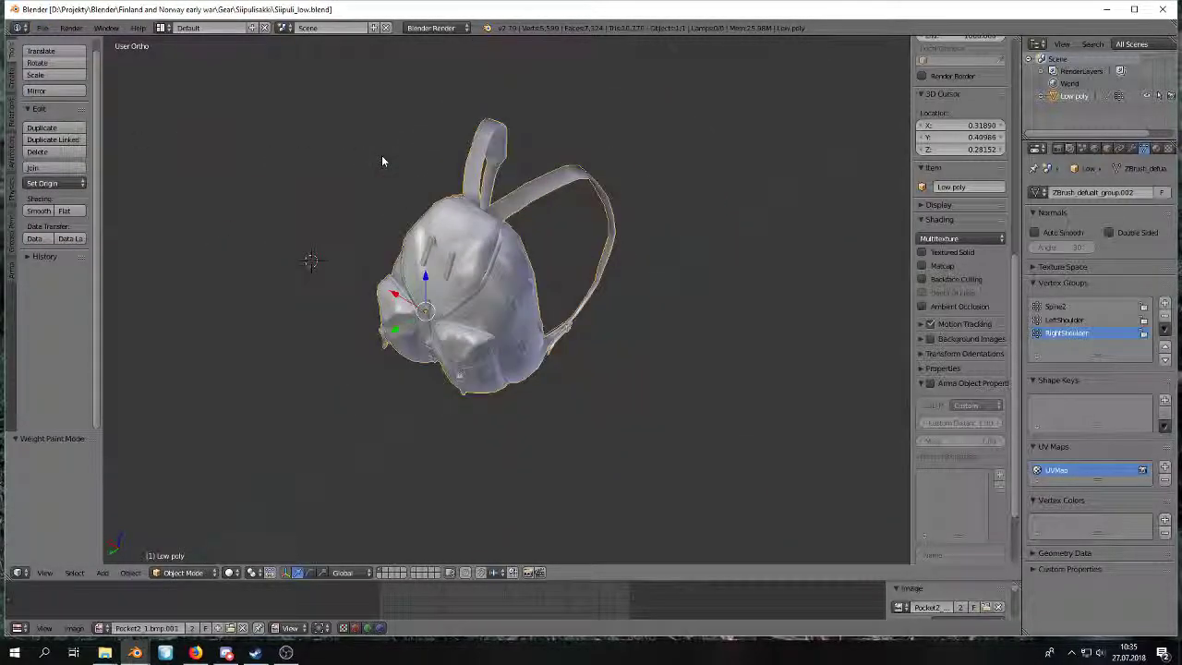